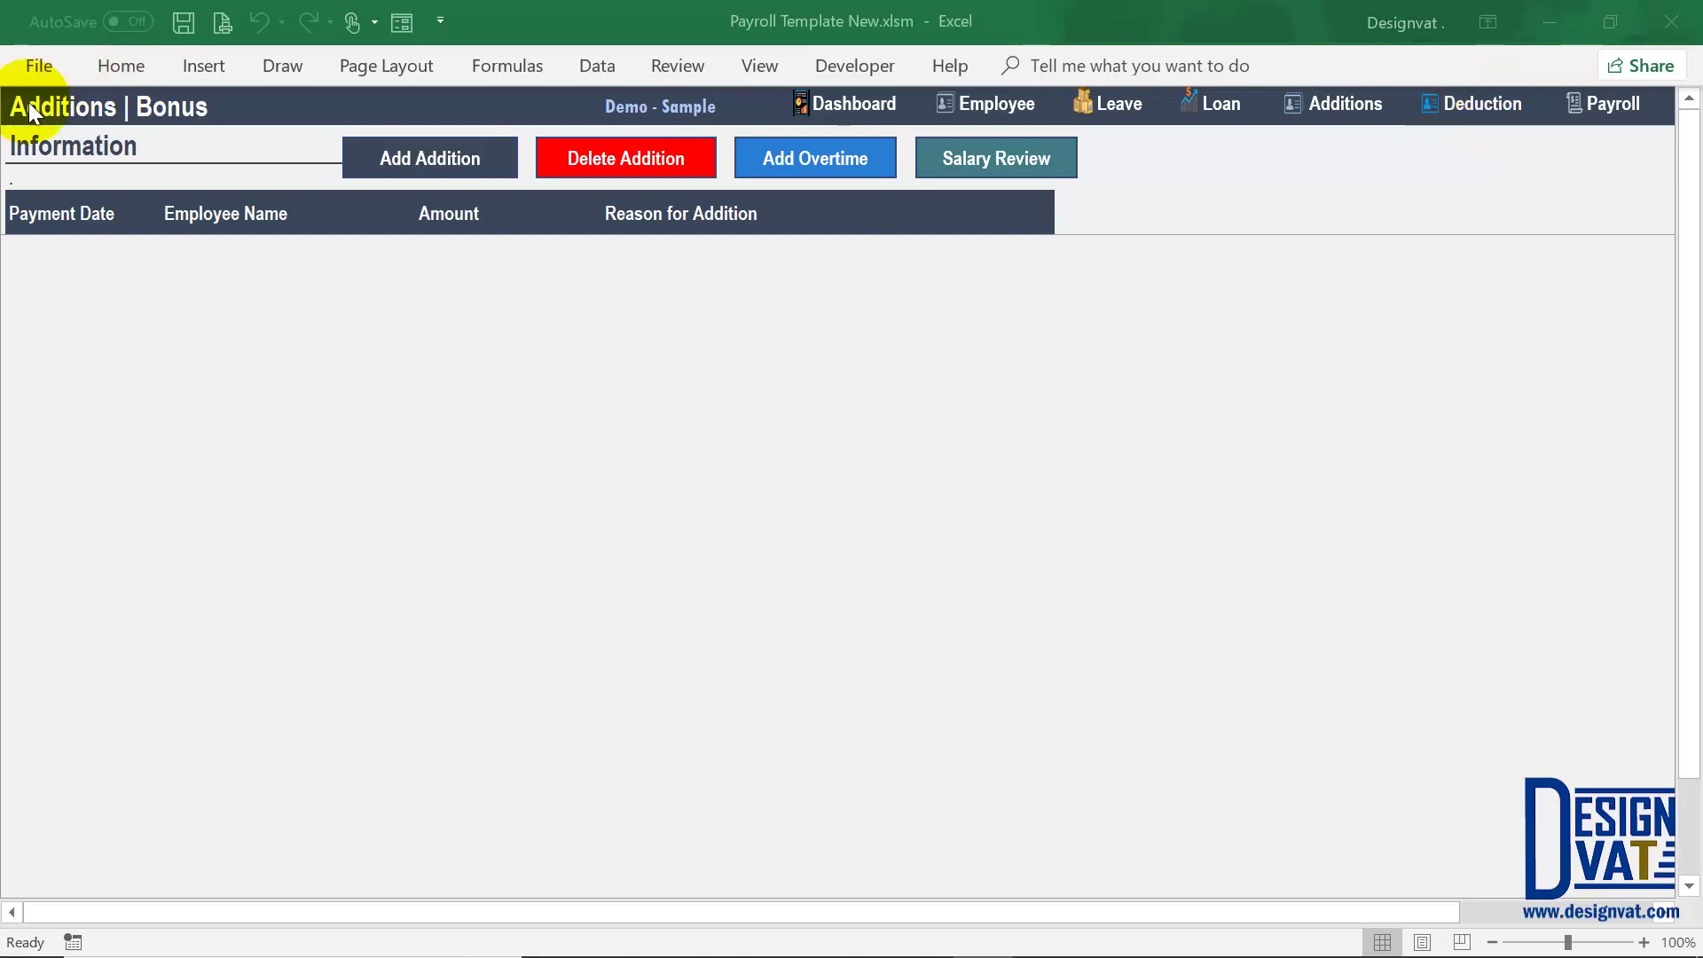
Step: Add a ₦10,000.00 'End Of The Year Bonus' addition dated 23-Dec-18 for the first employee
left_click(416, 159)
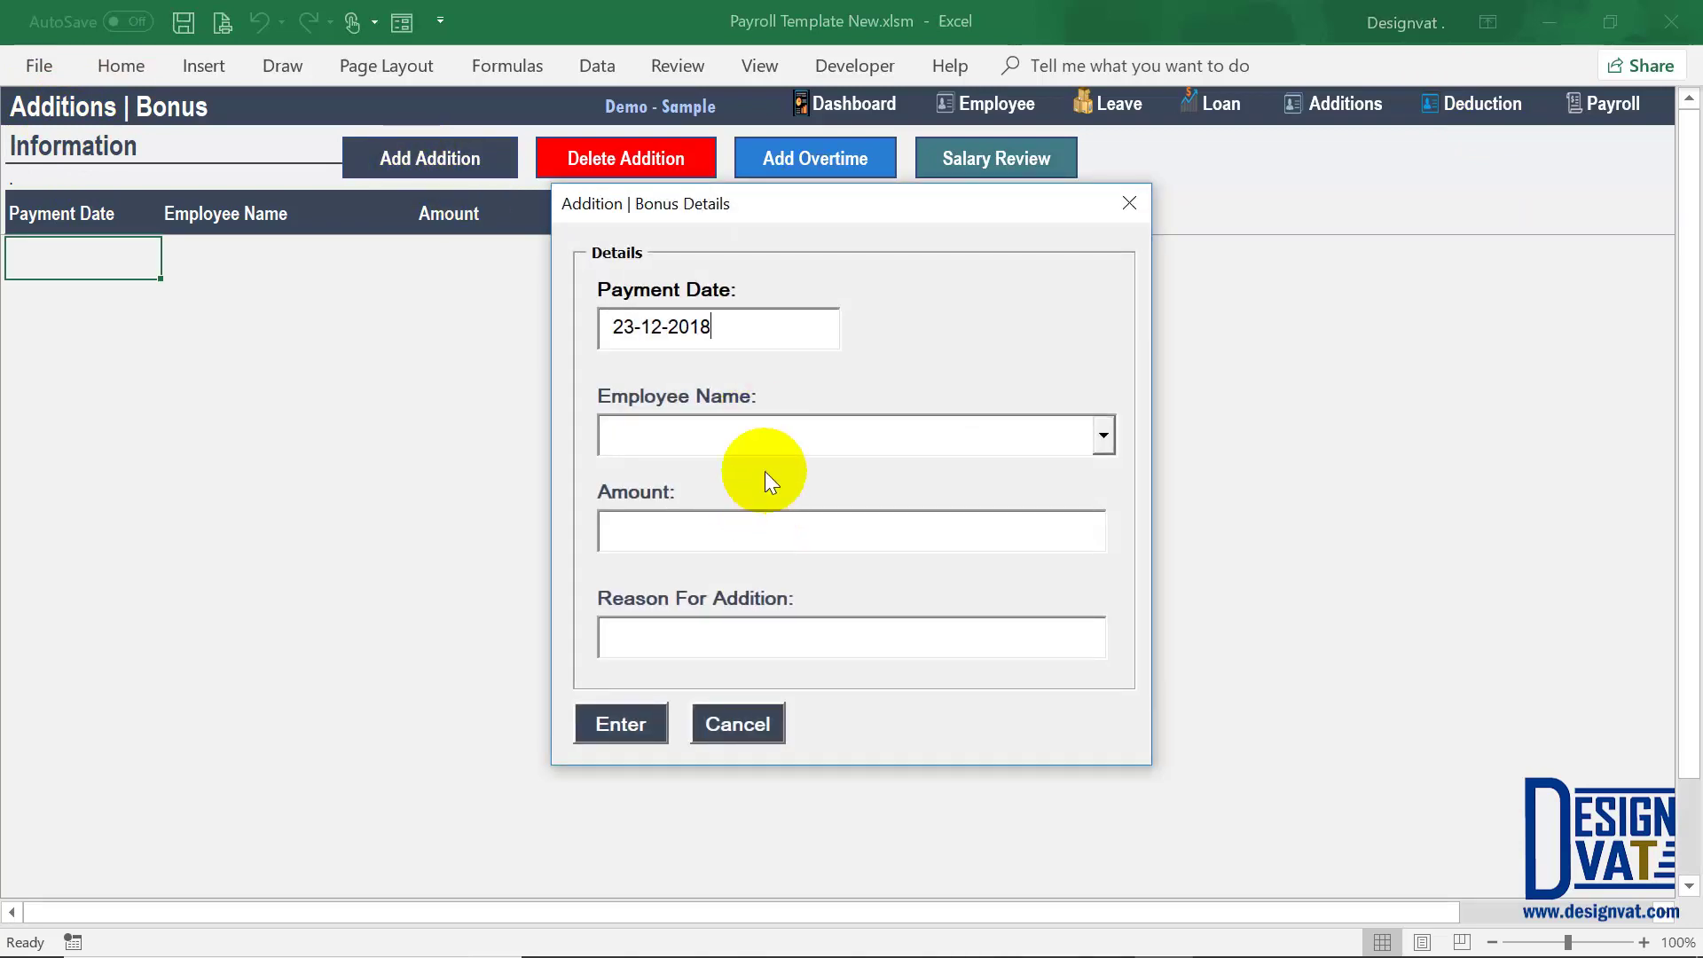
left_click_drag(734, 334, 588, 310)
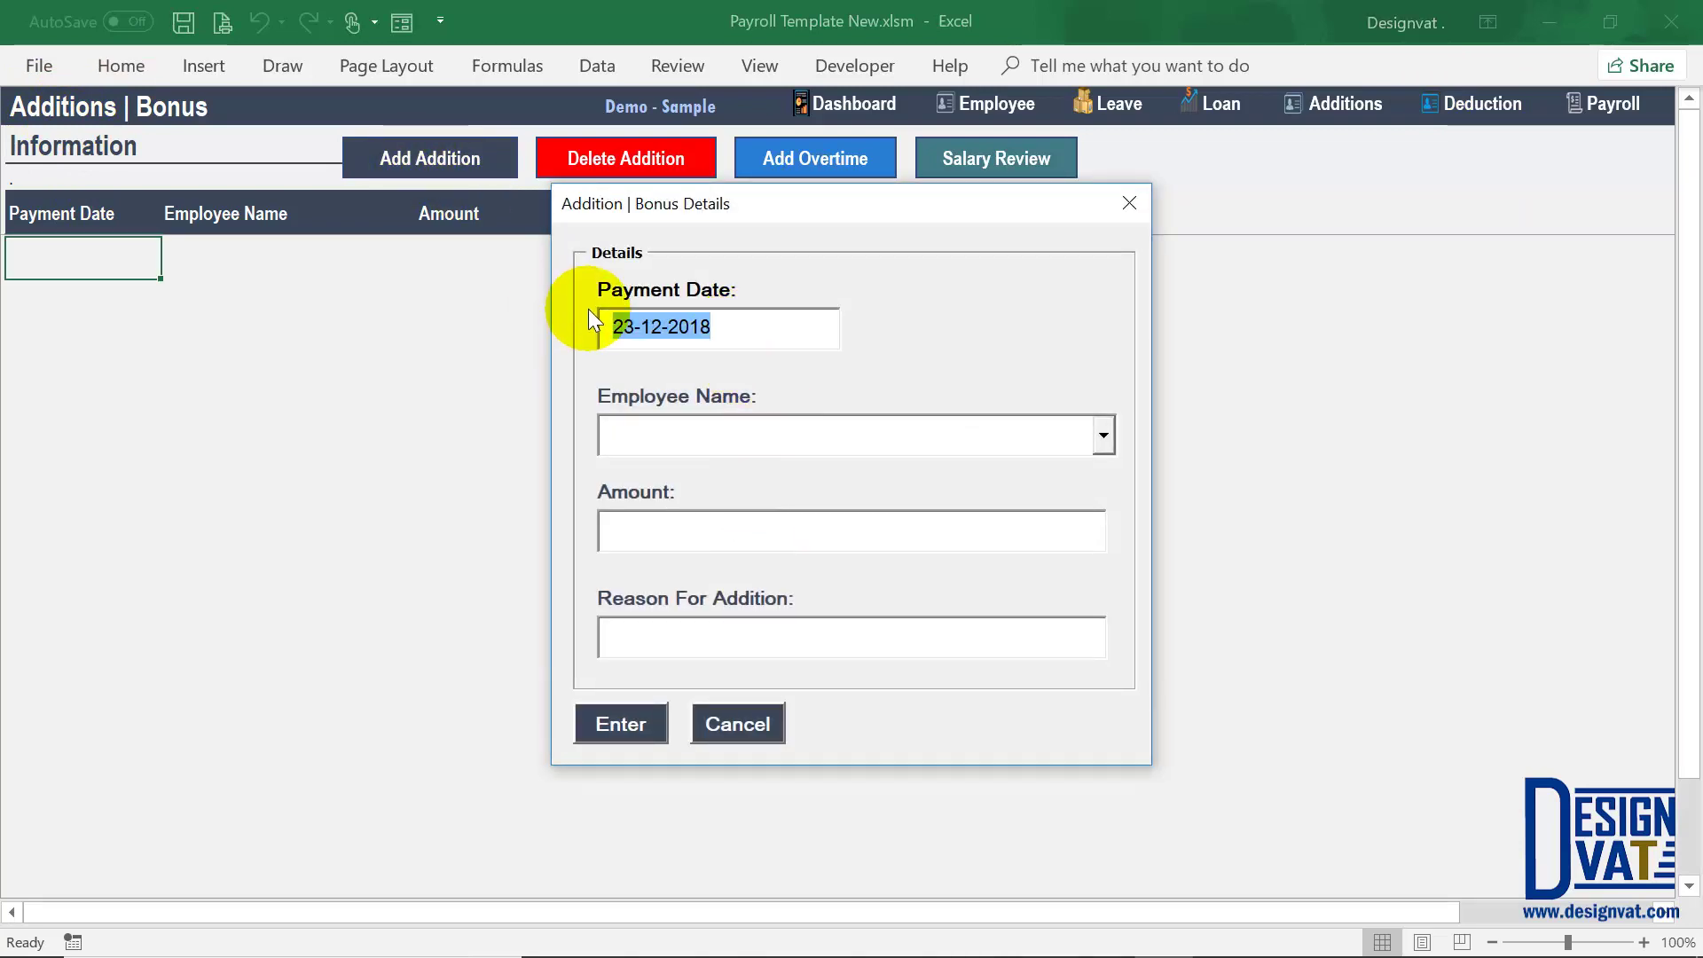
double_click(664, 327)
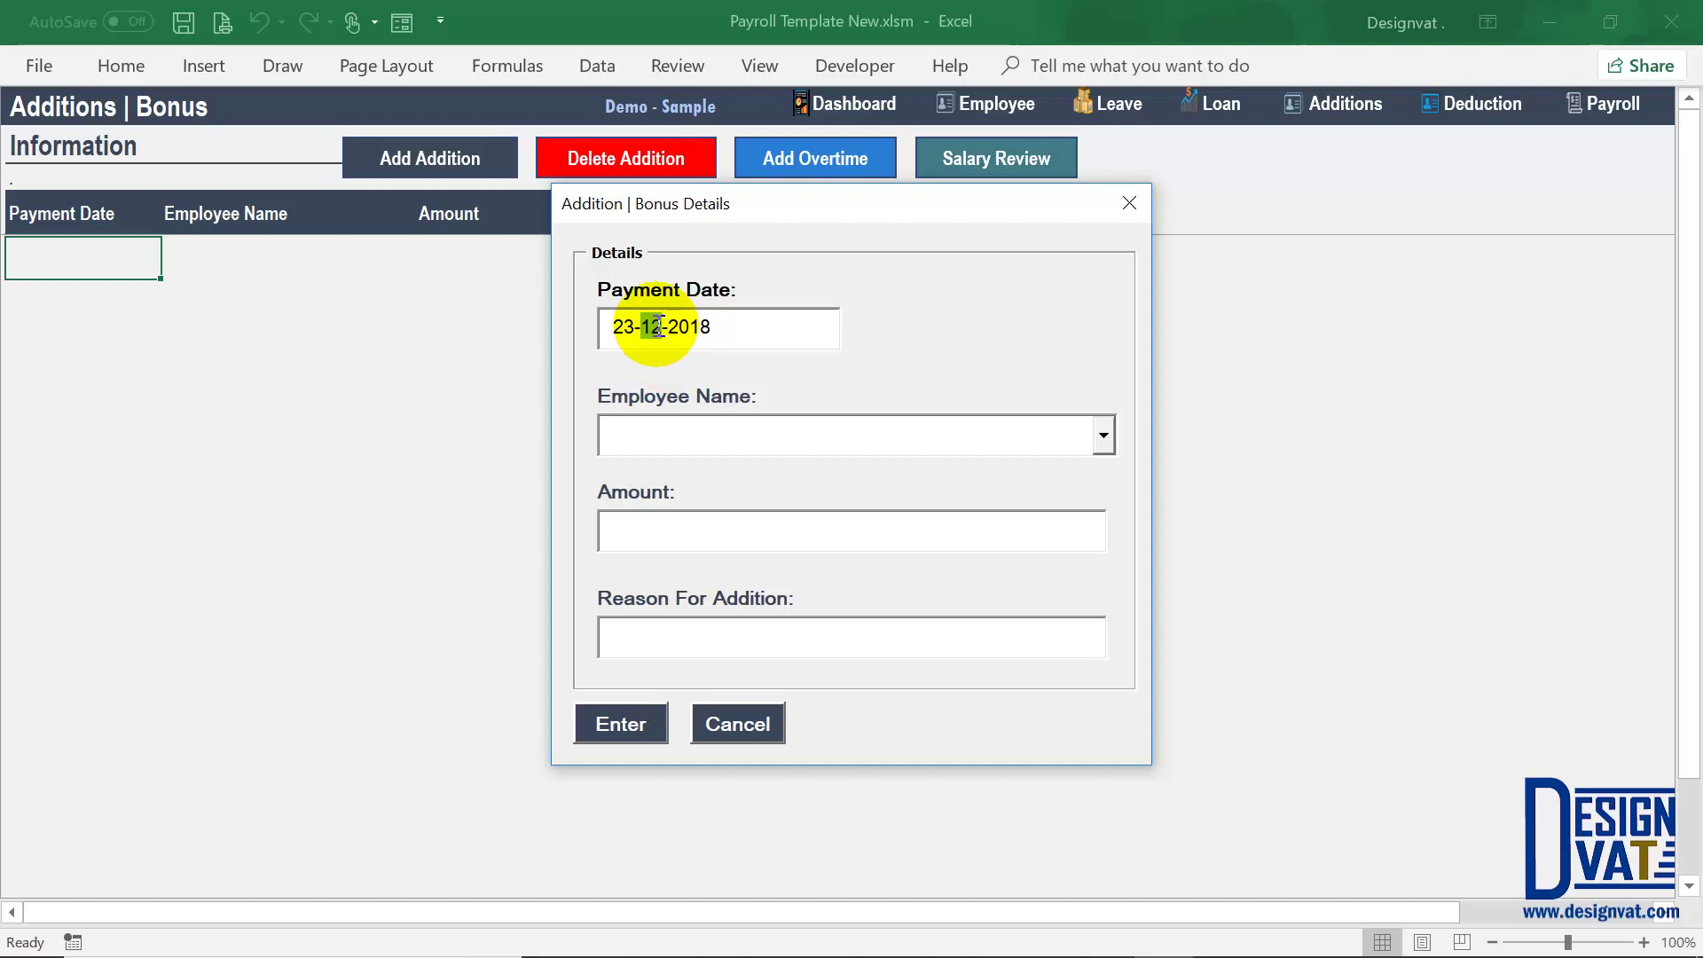
left_click(1034, 439)
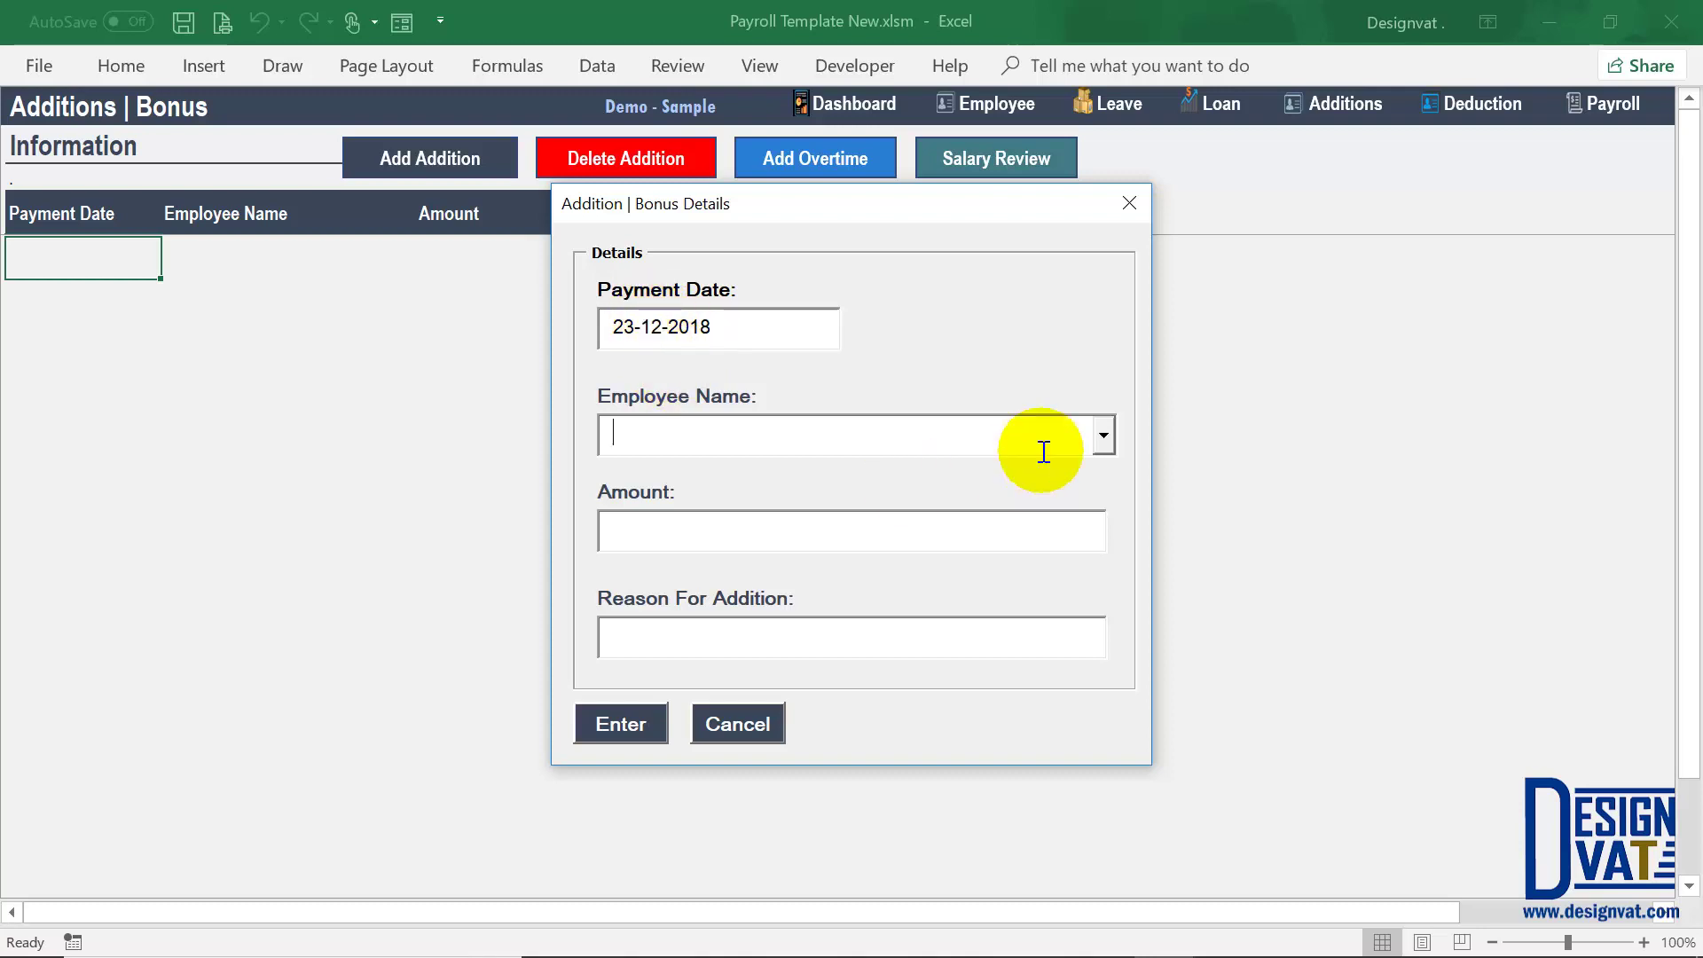
left_click(1103, 436)
left_click(1020, 471)
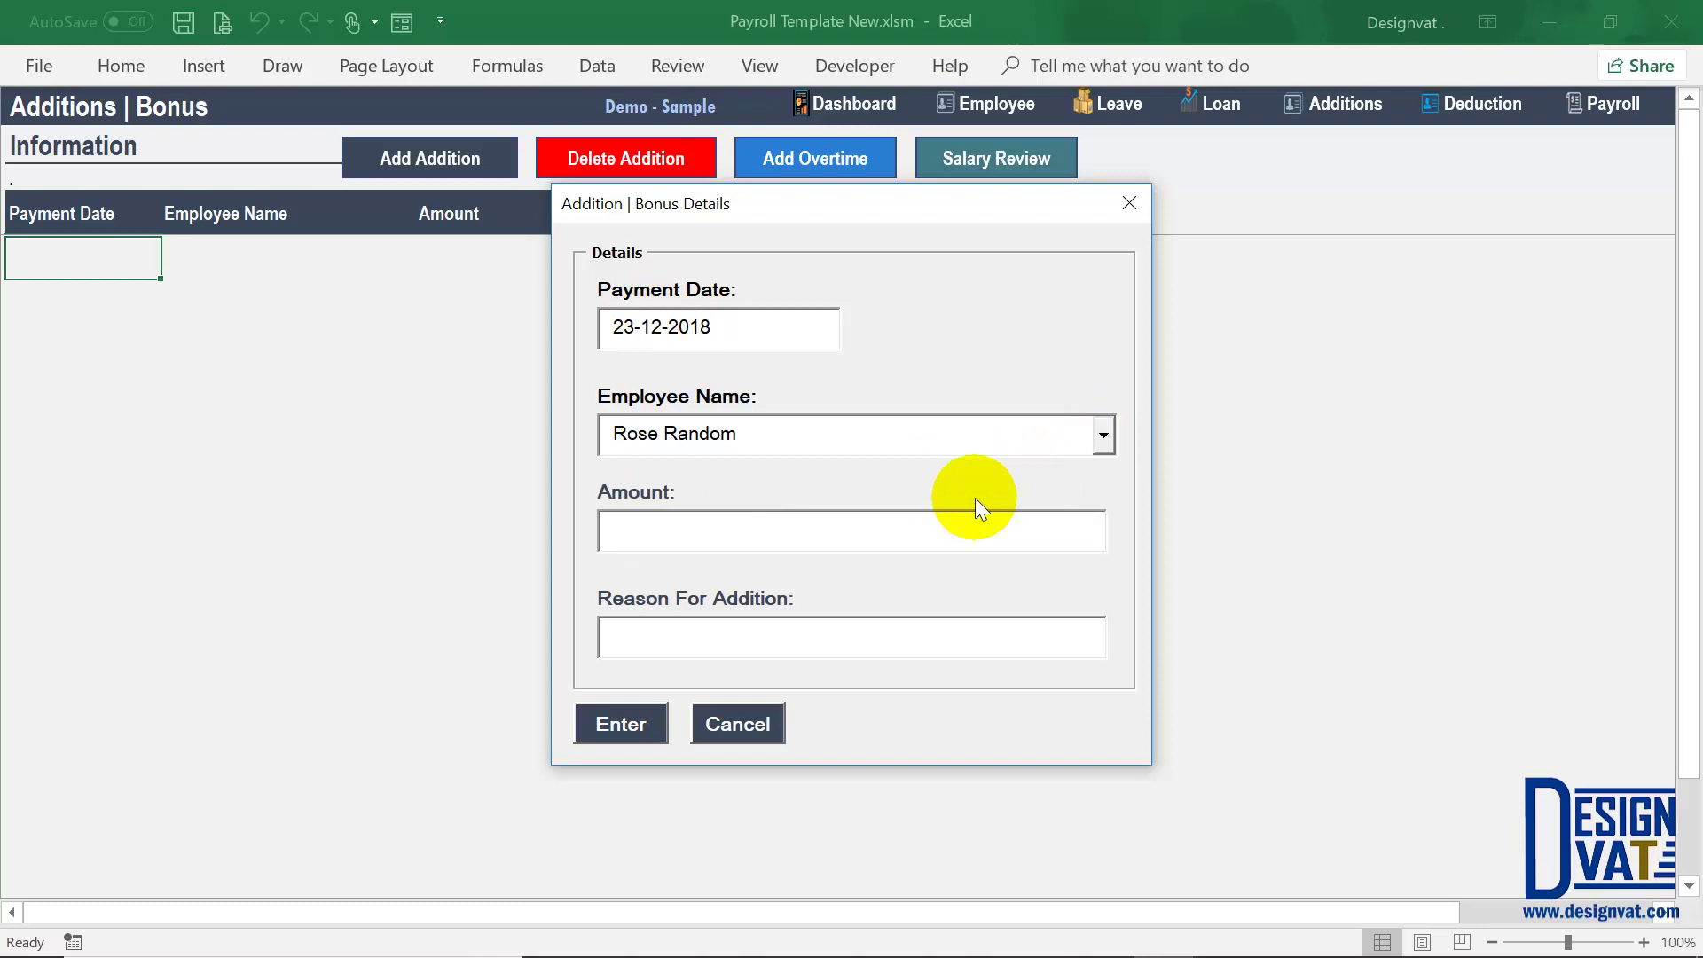
type("10000")
key("Tab")
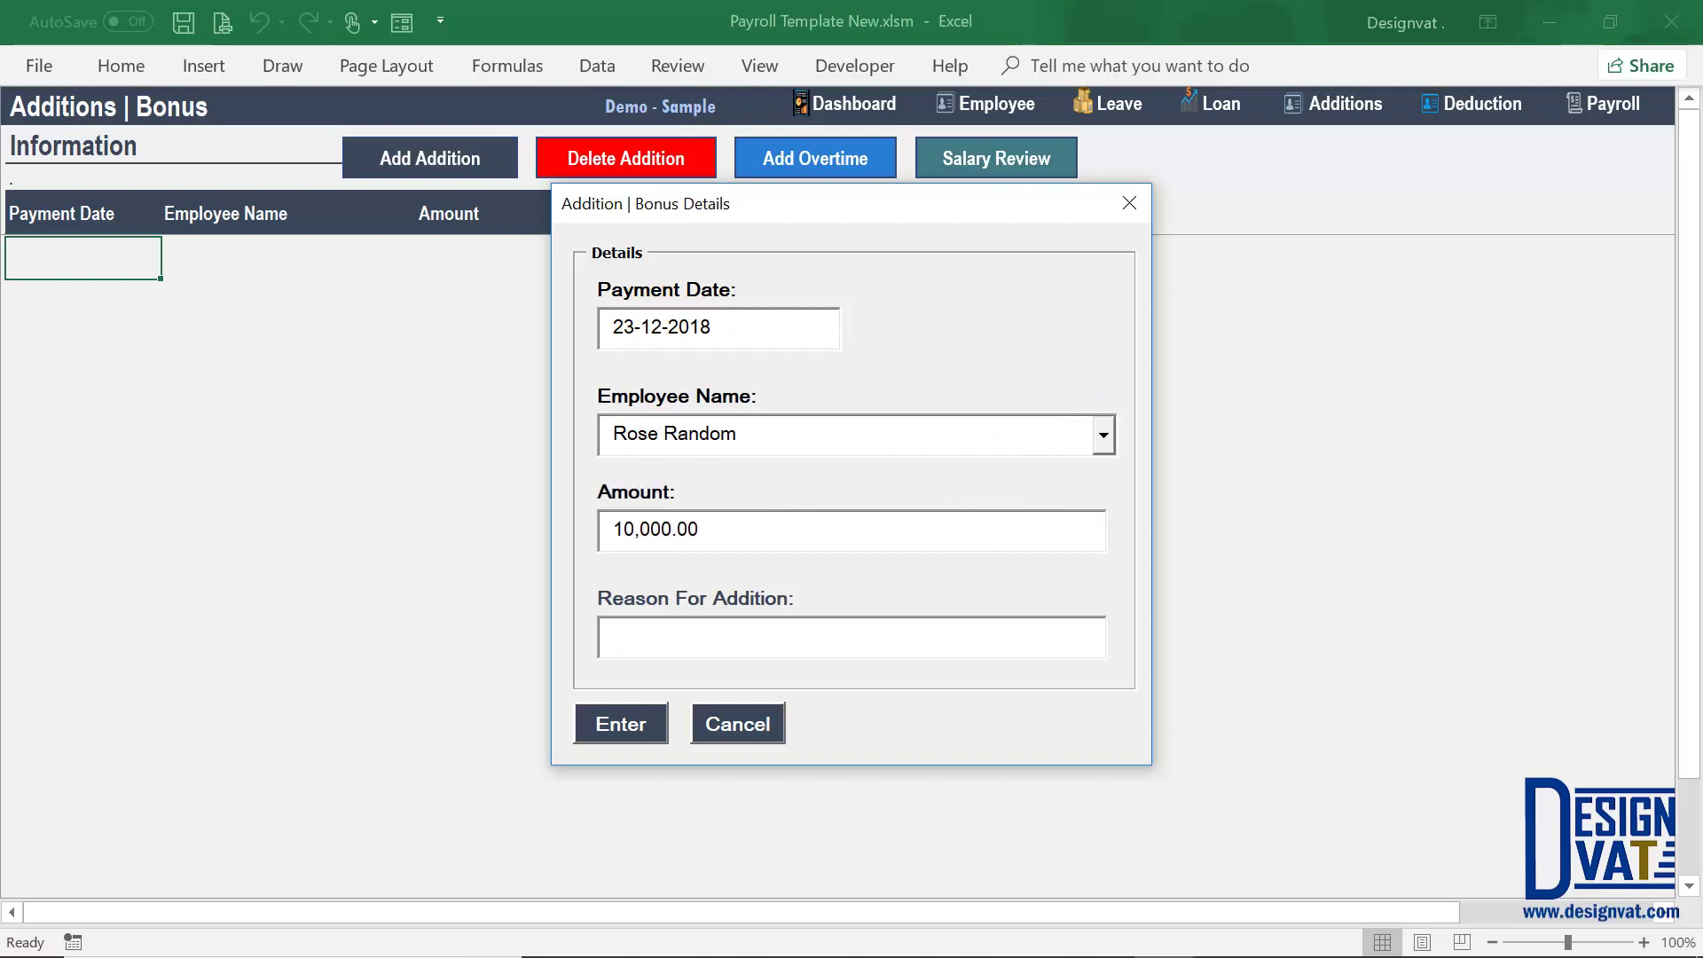
type("End Of The Yes")
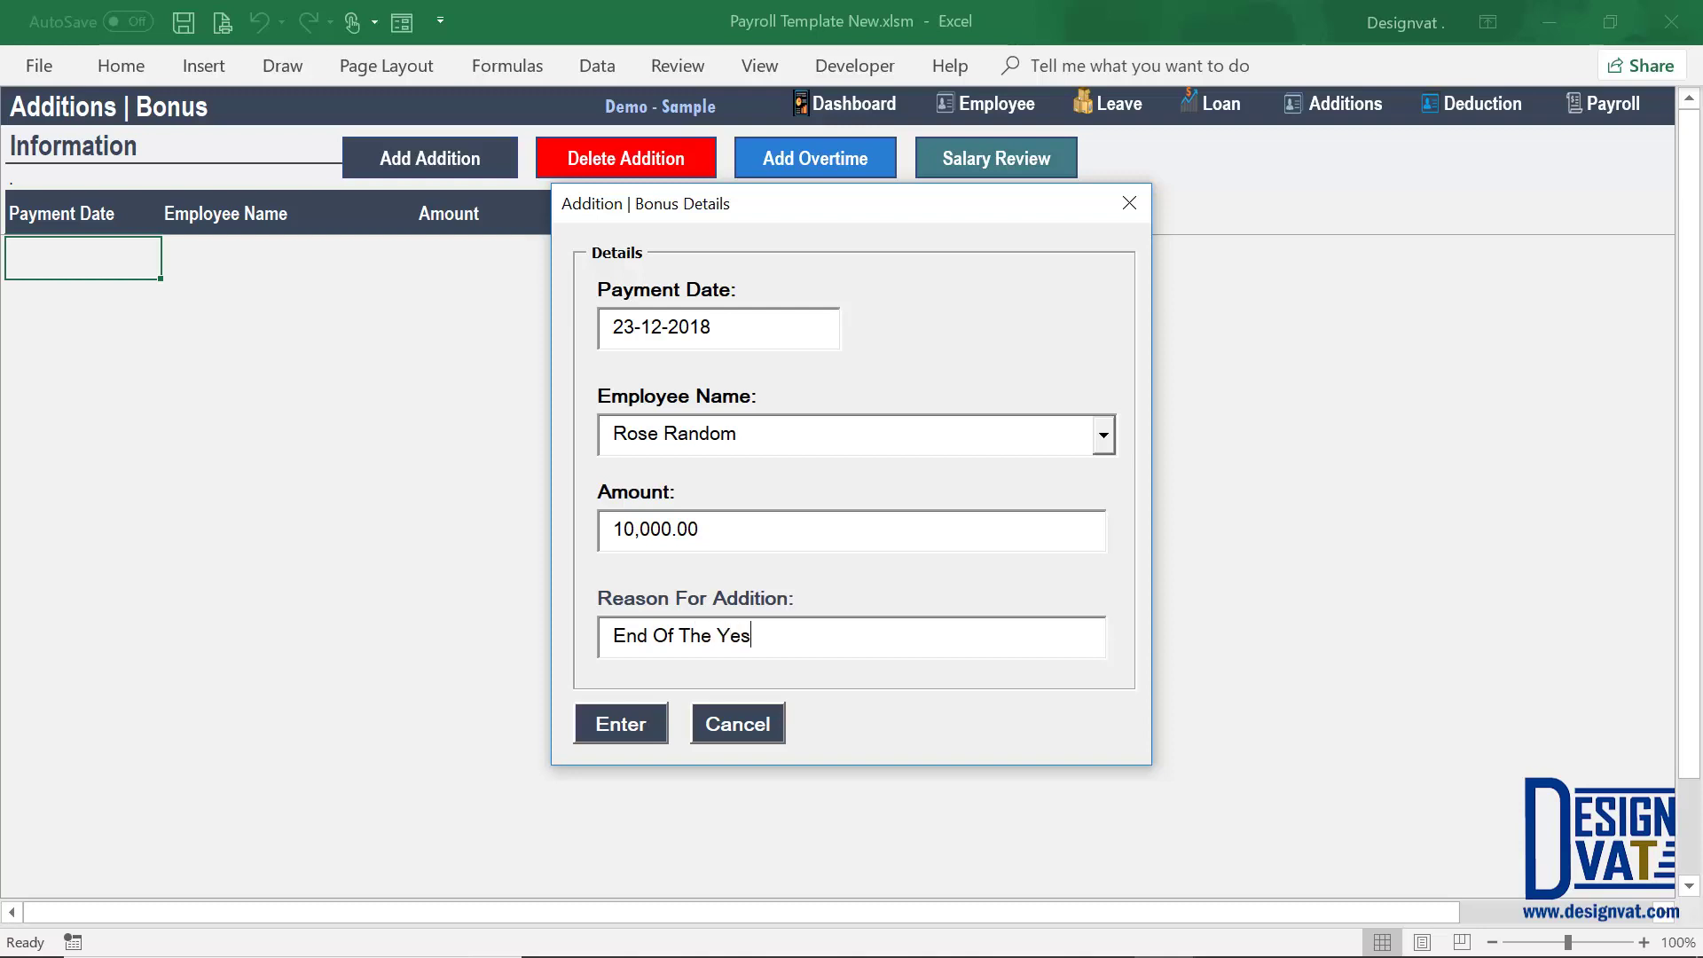
type("r Bonus")
left_click(645, 727)
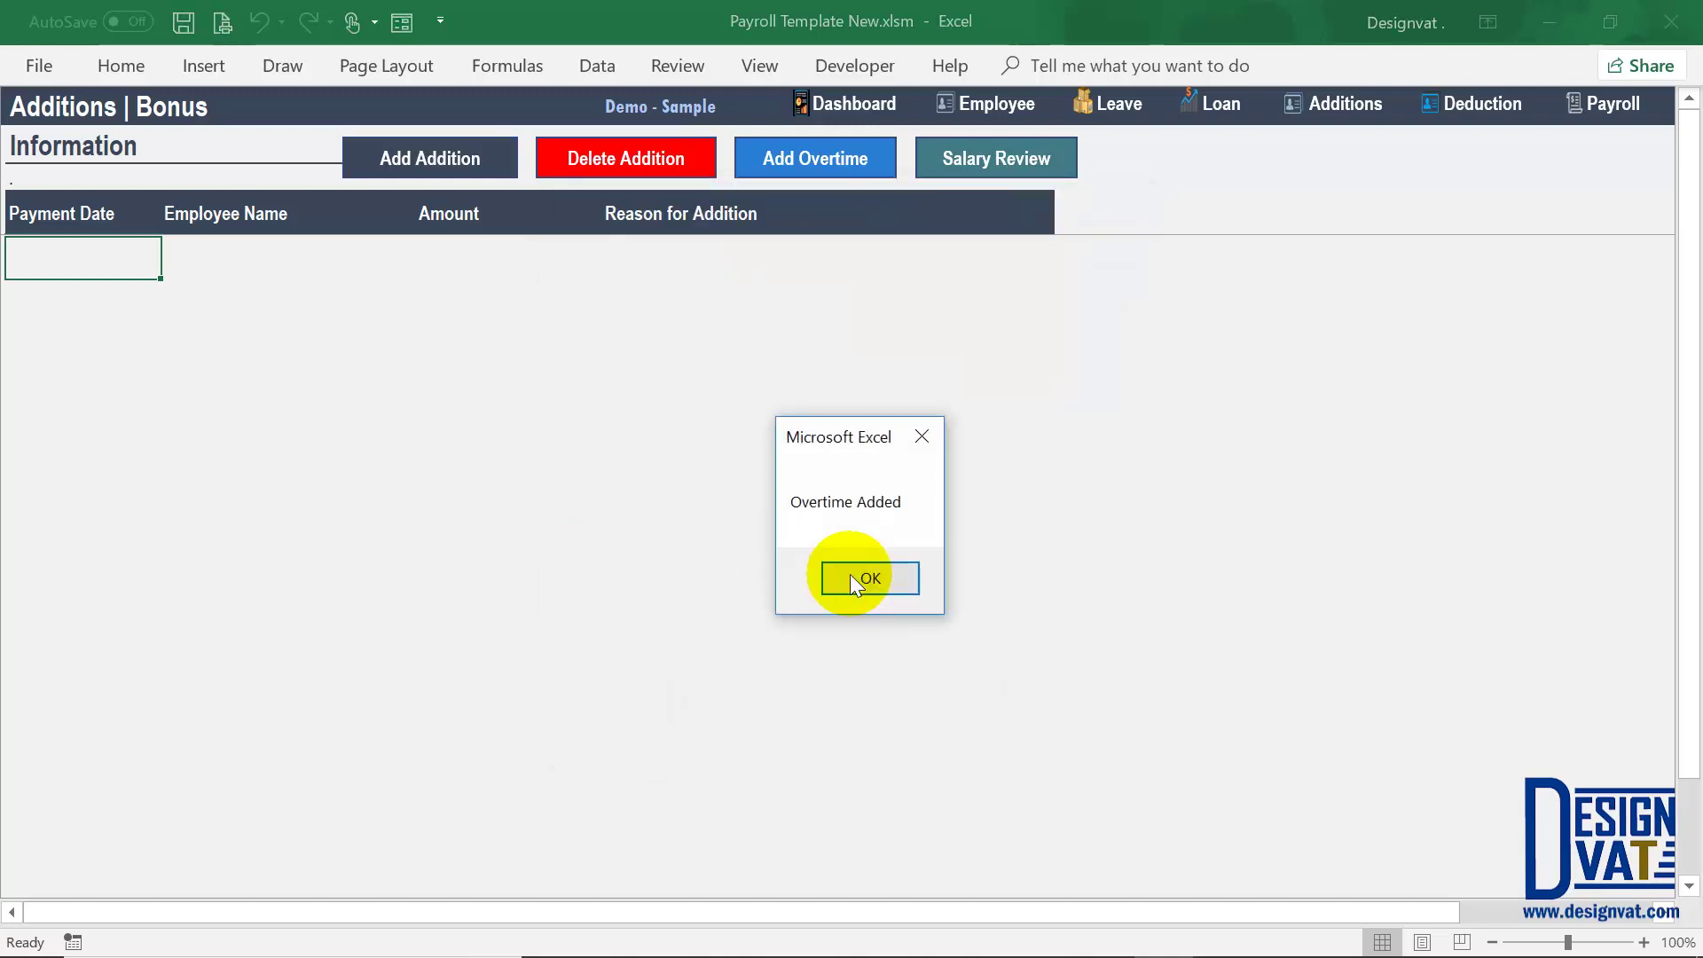
left_click(852, 575)
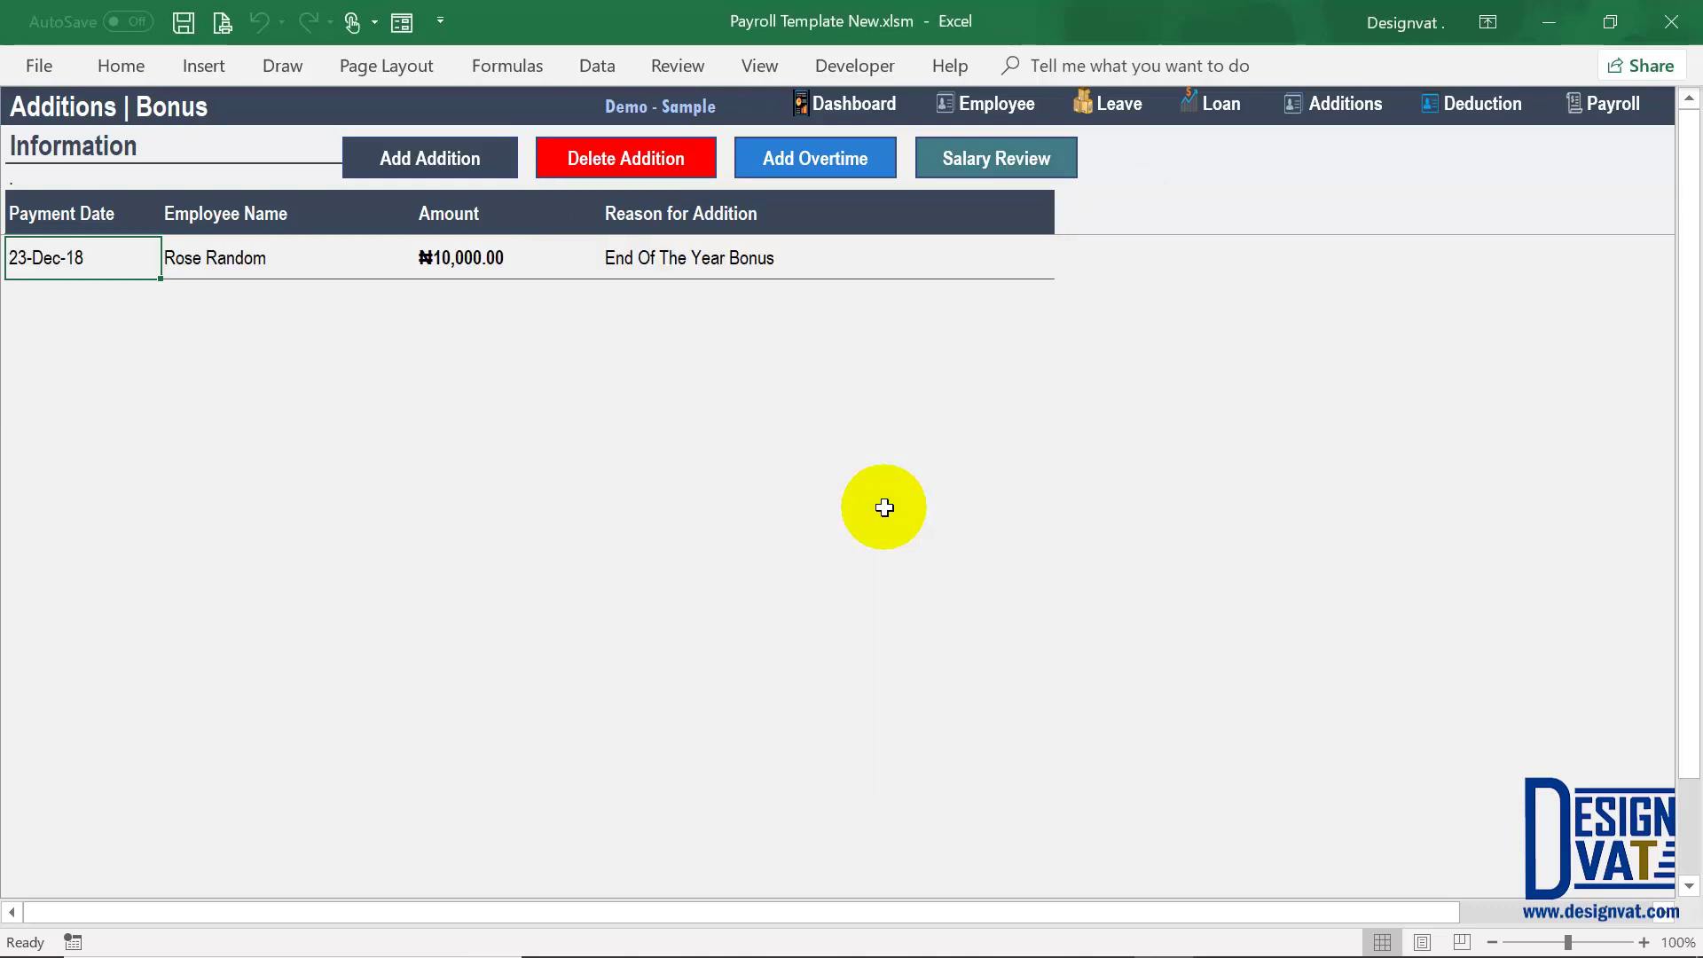
Step: Check the first bonus row and keep 23-Dec-18 as the new entry's date
left_click(421, 257)
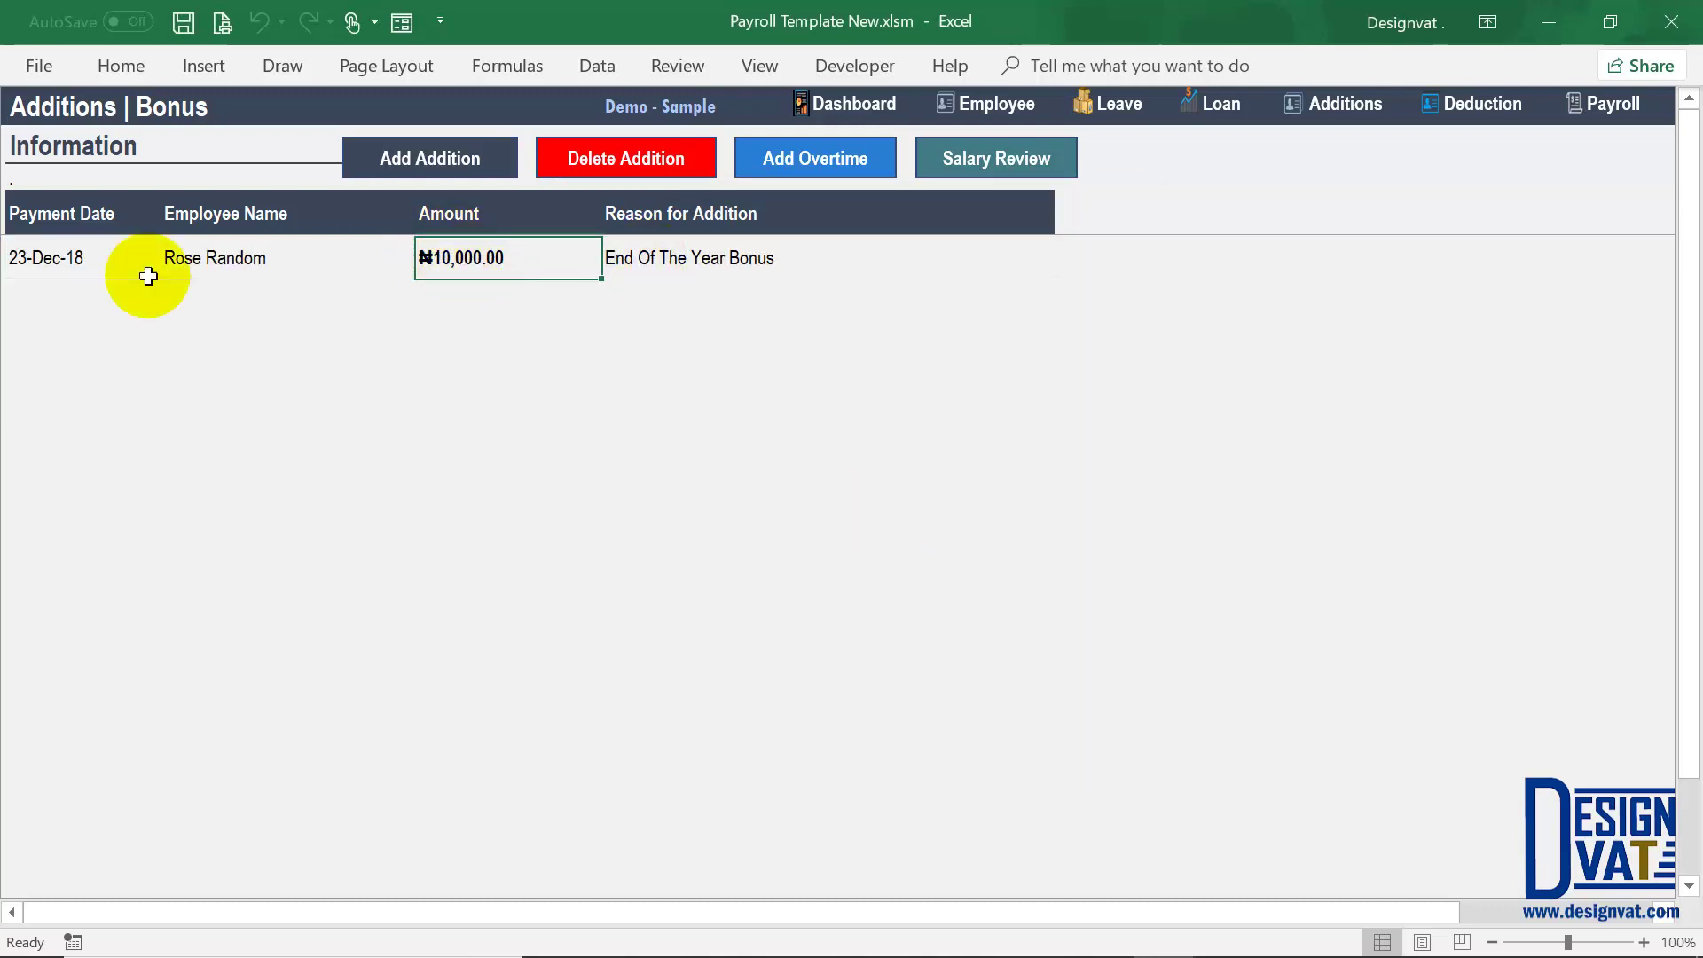
left_click(215, 256)
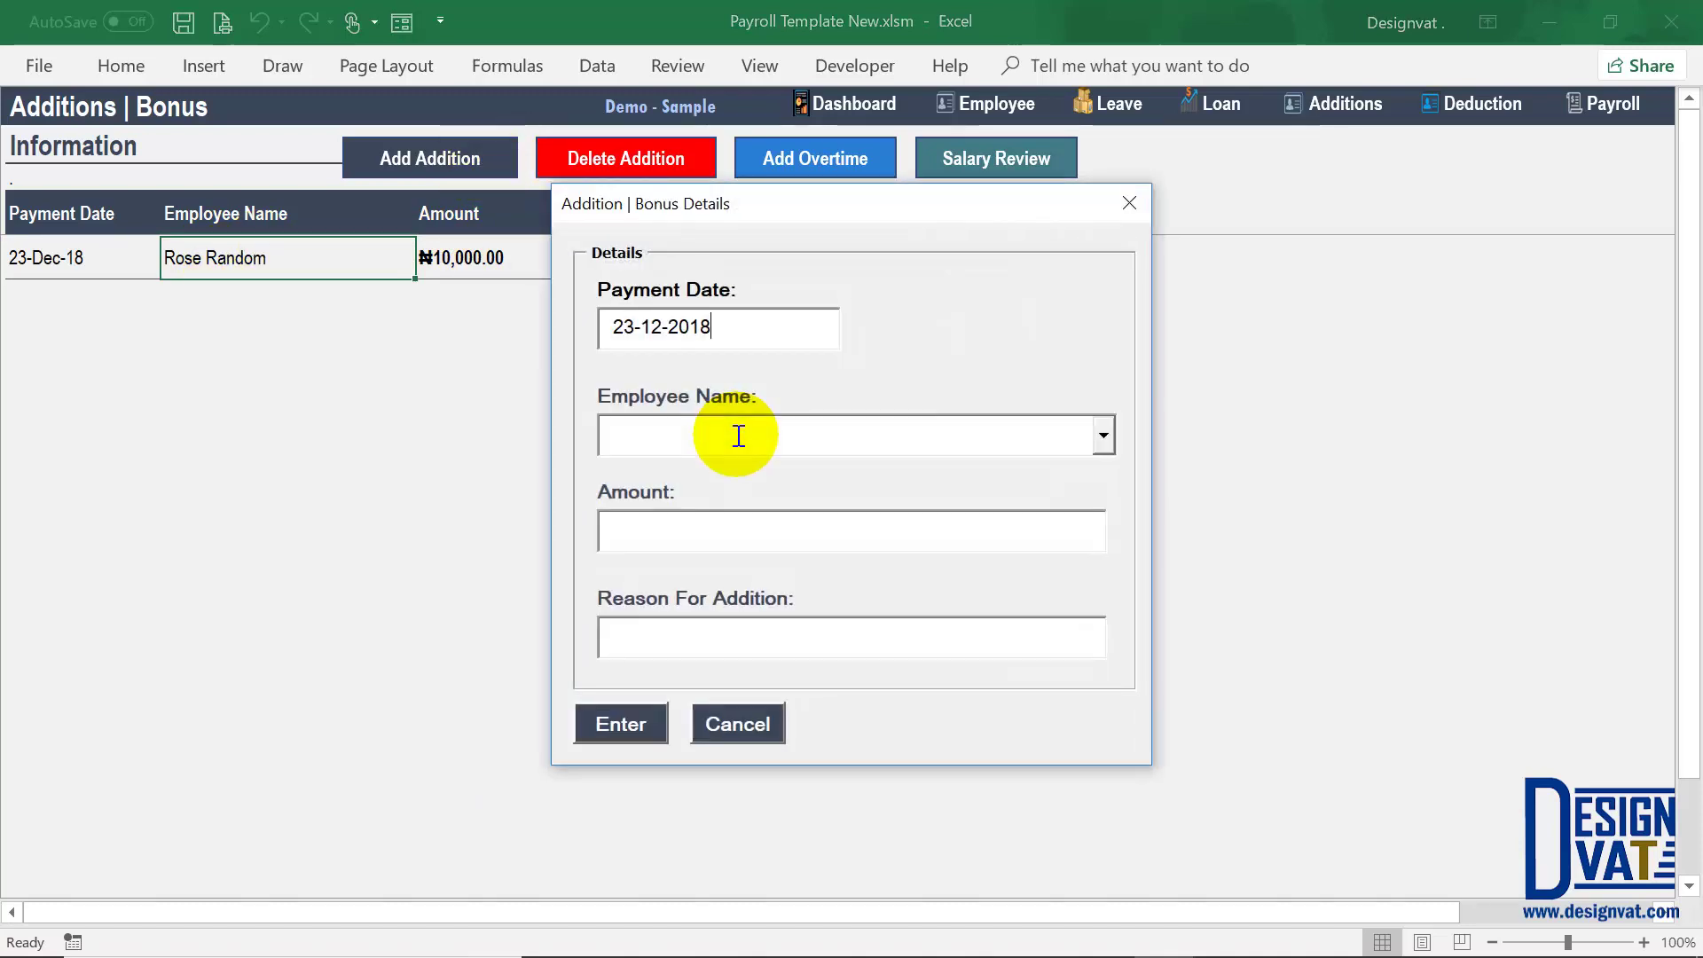
left_click_drag(705, 325, 577, 328)
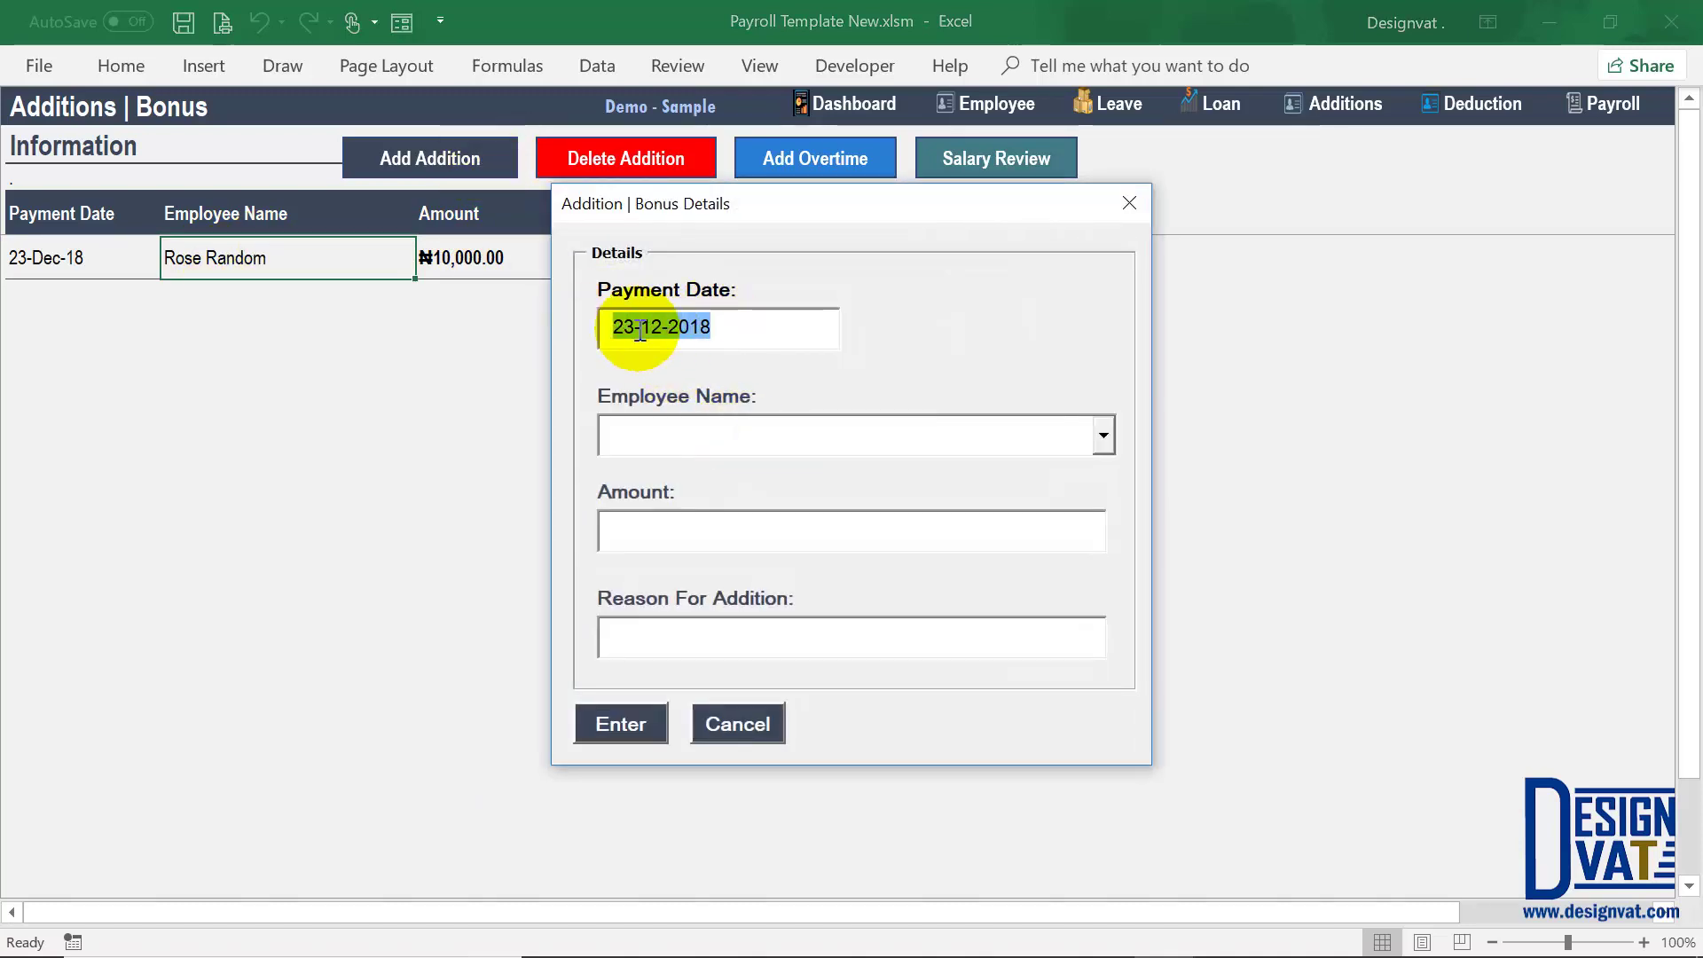
left_click(618, 330)
double_click(624, 328)
double_click(654, 327)
double_click(689, 327)
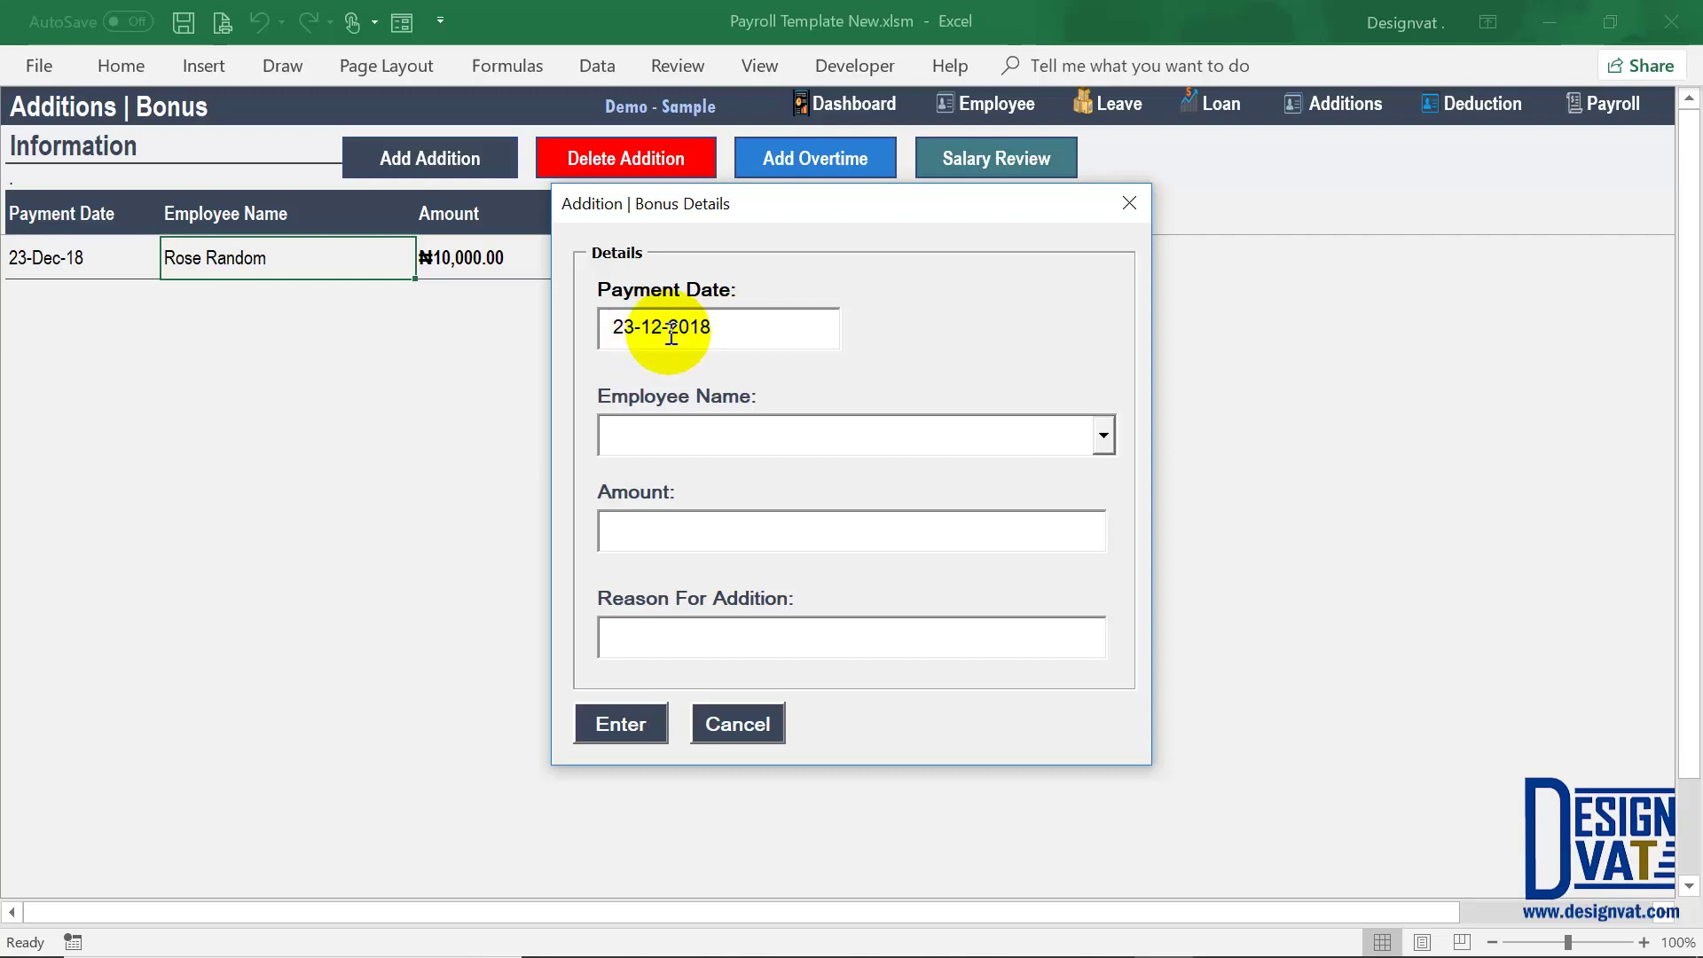
Step: Add a ₦20,000.00 'Employee Of The Month (December 2018)' bonus for the second employee
left_click(1103, 436)
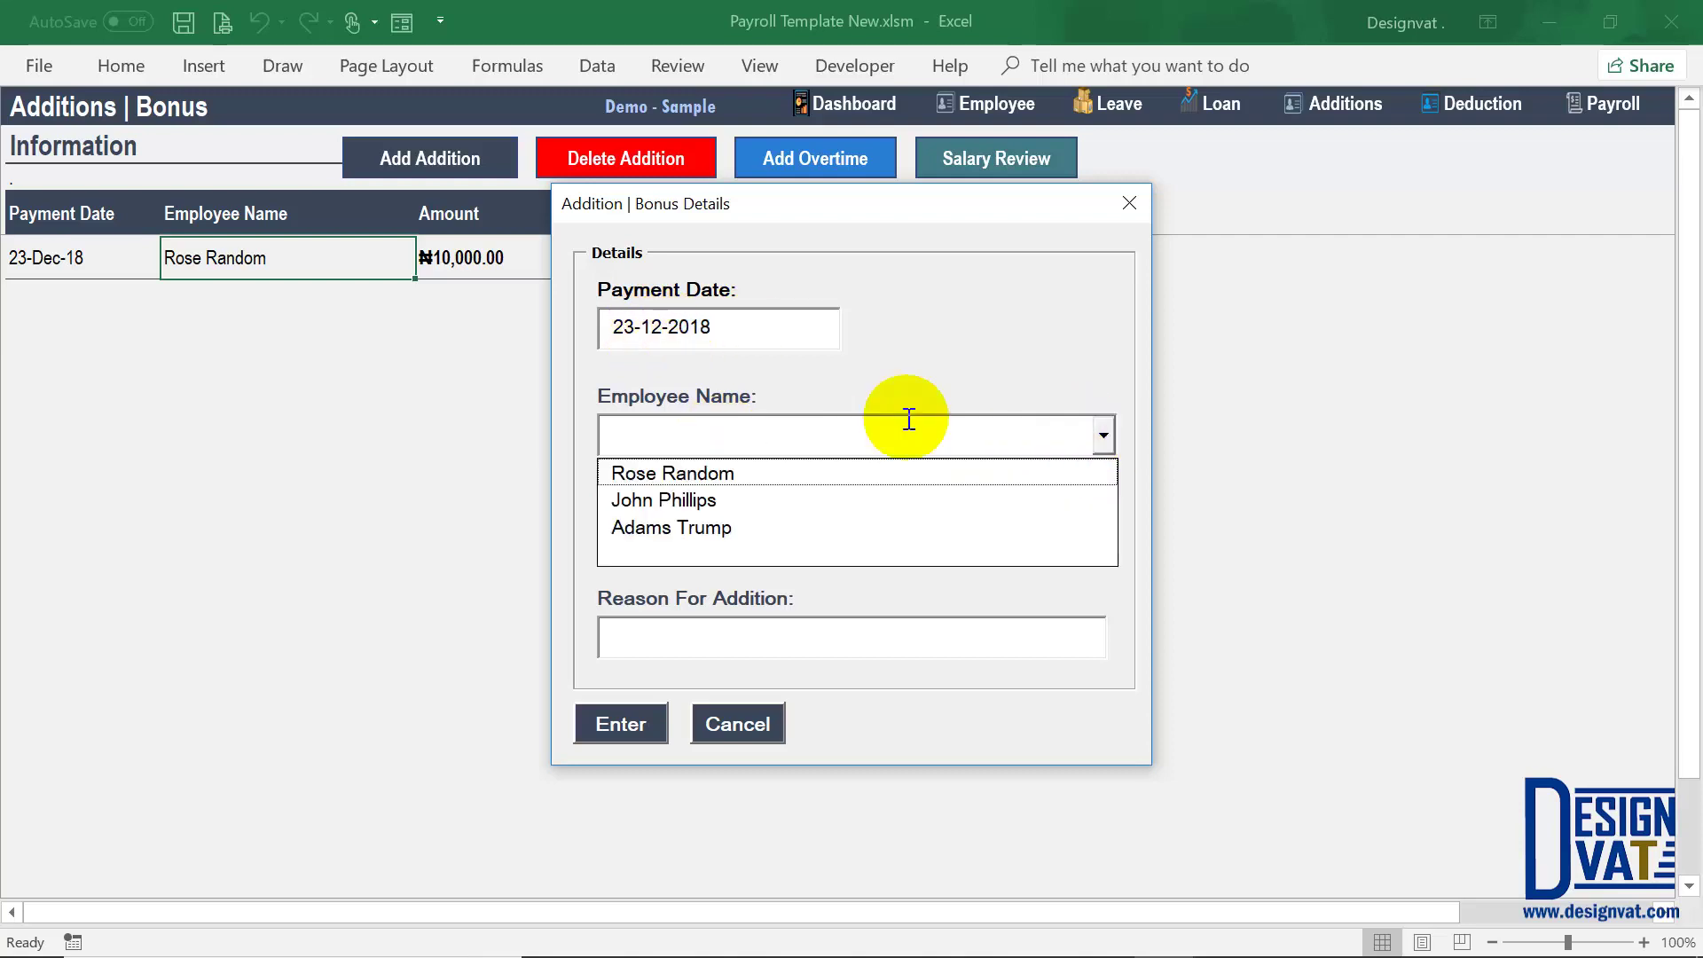
left_click(720, 498)
left_click(844, 531)
type("20000")
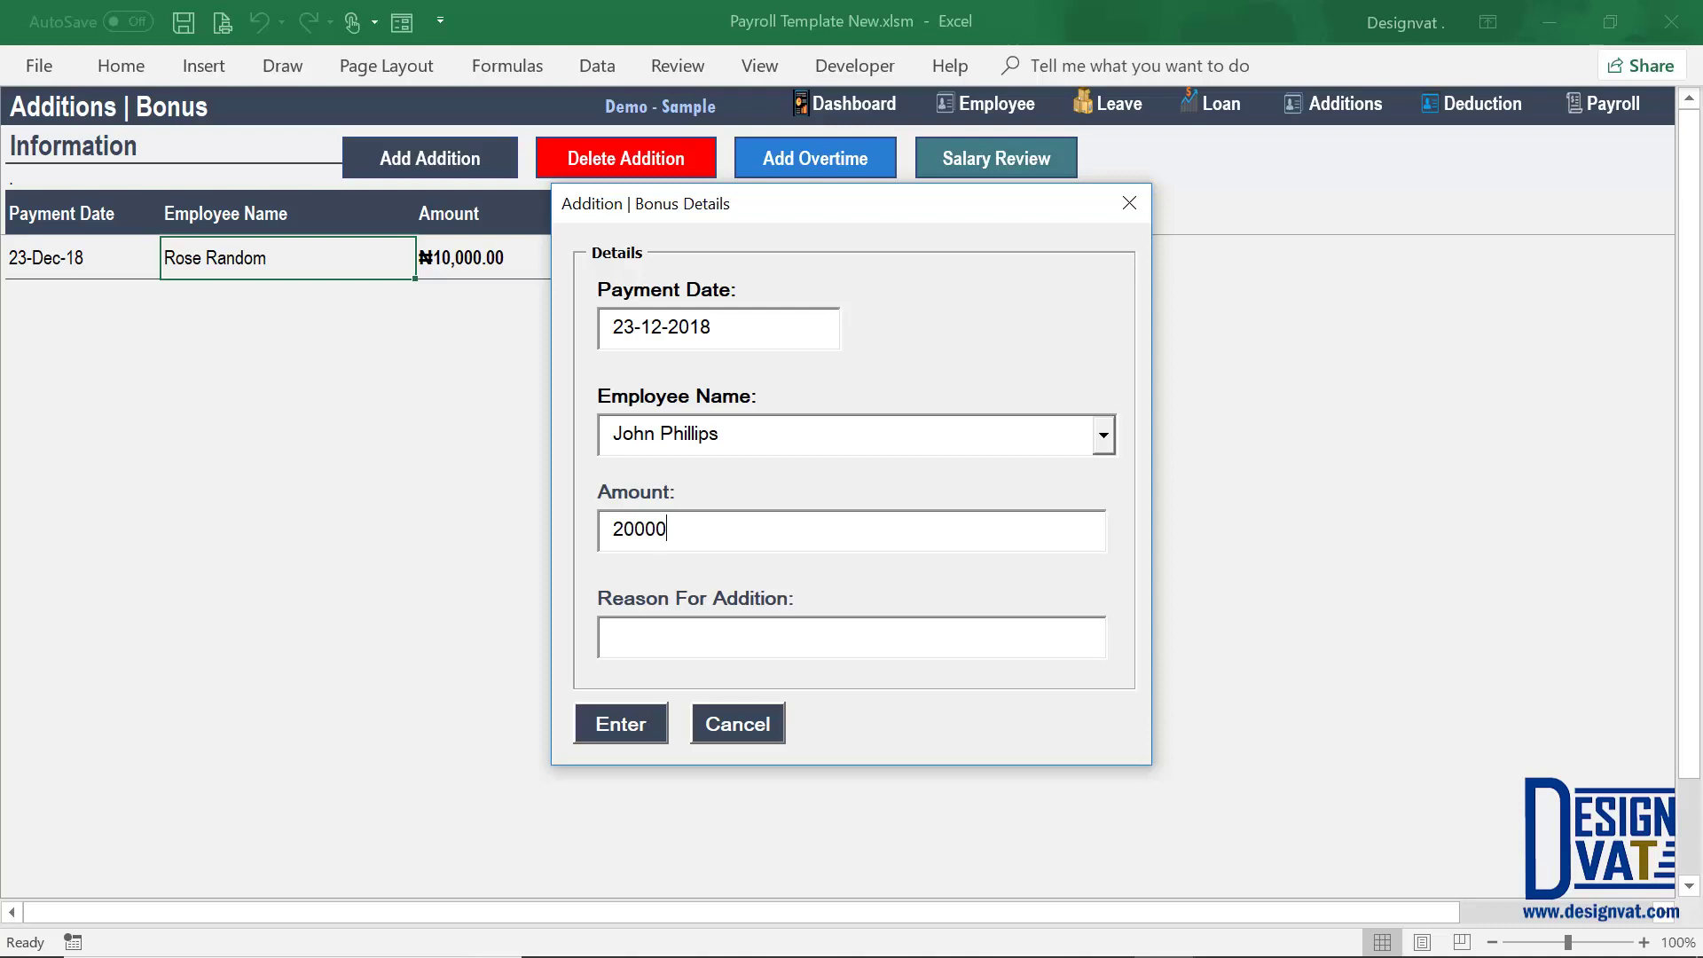
key("Tab")
type("Employe")
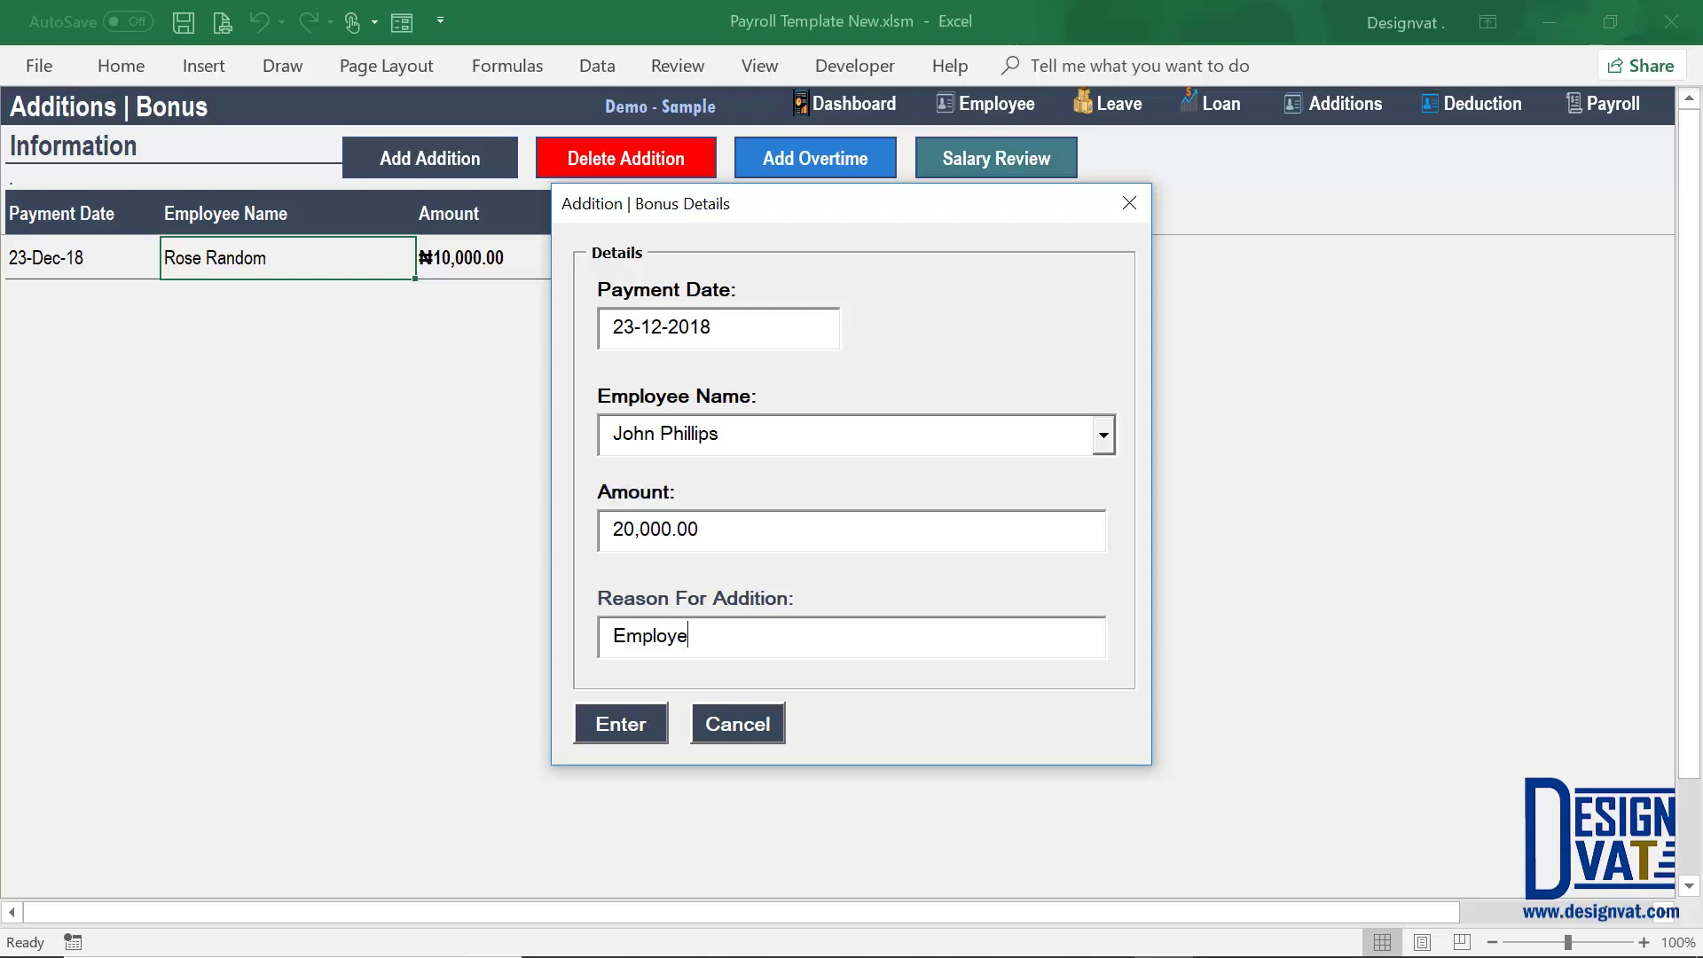
type("e Of The Month (De")
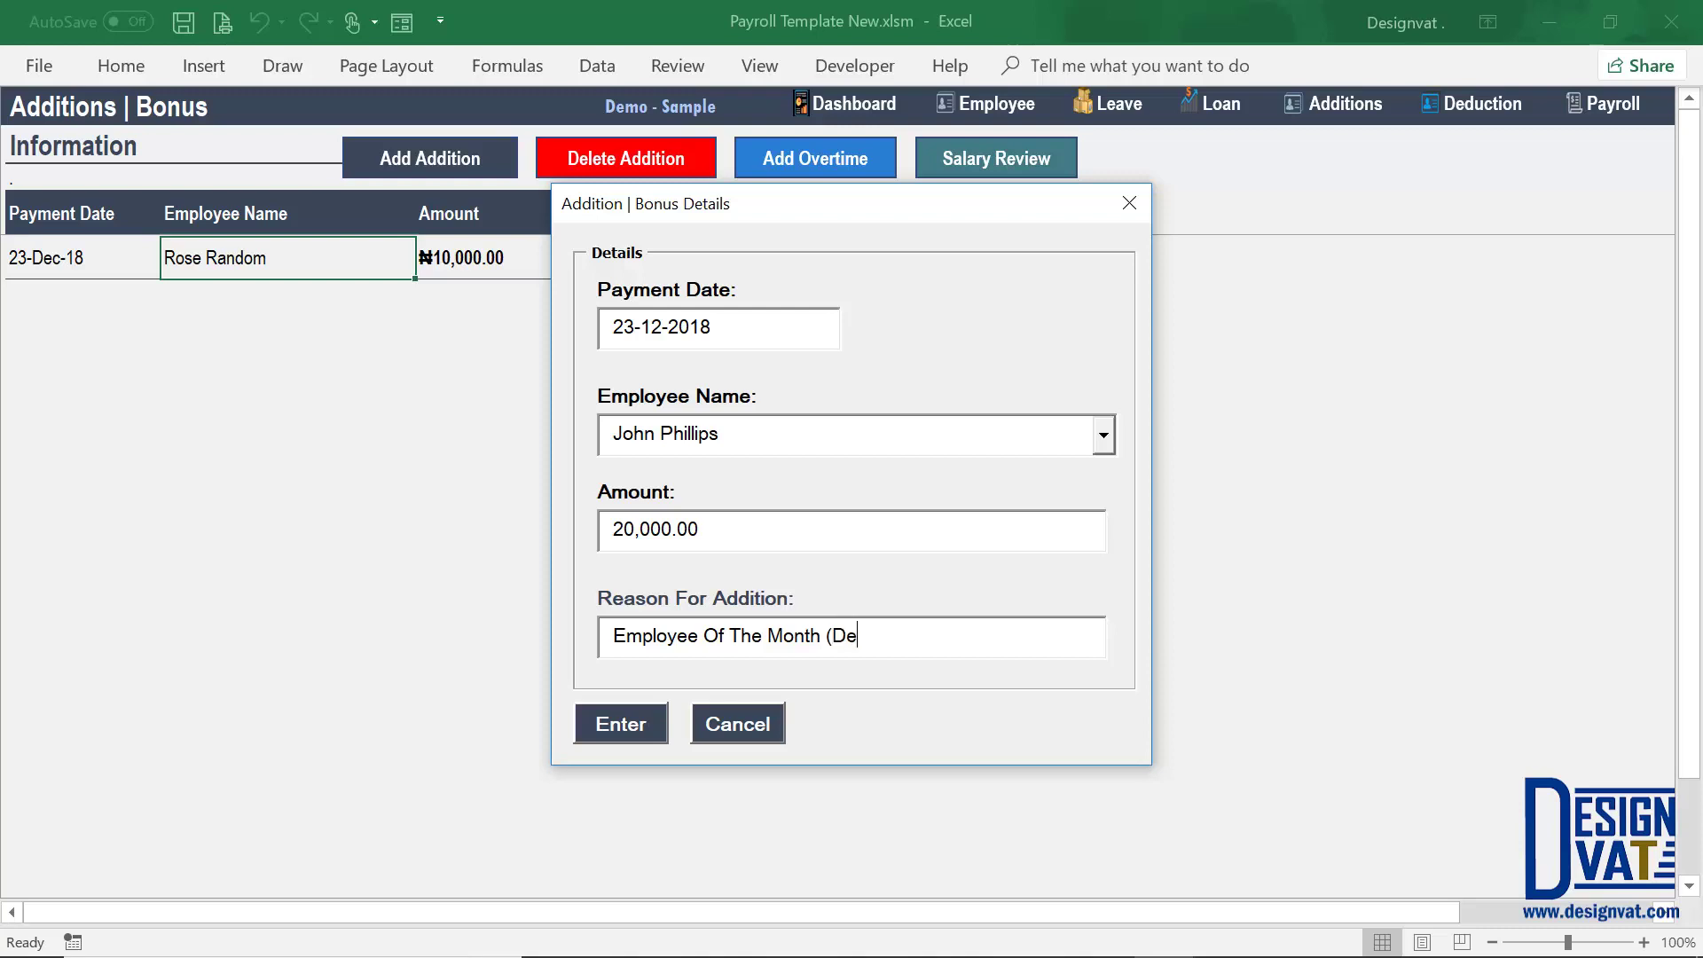
type("cember 2018")
key("Return")
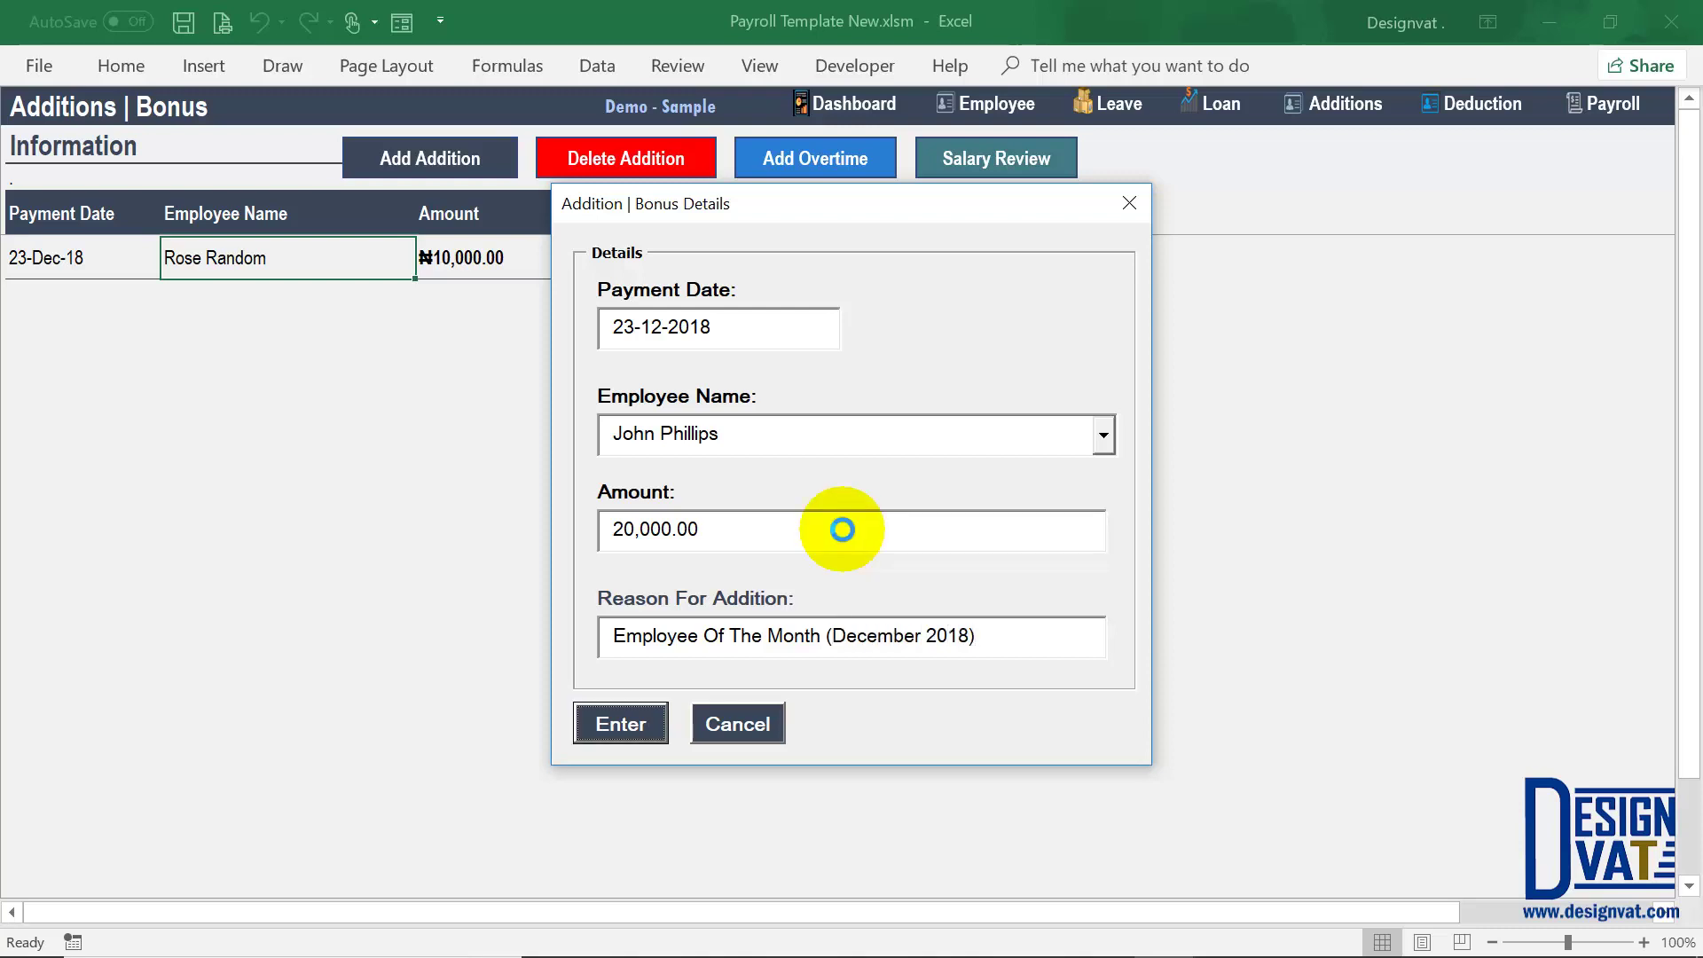
left_click(881, 575)
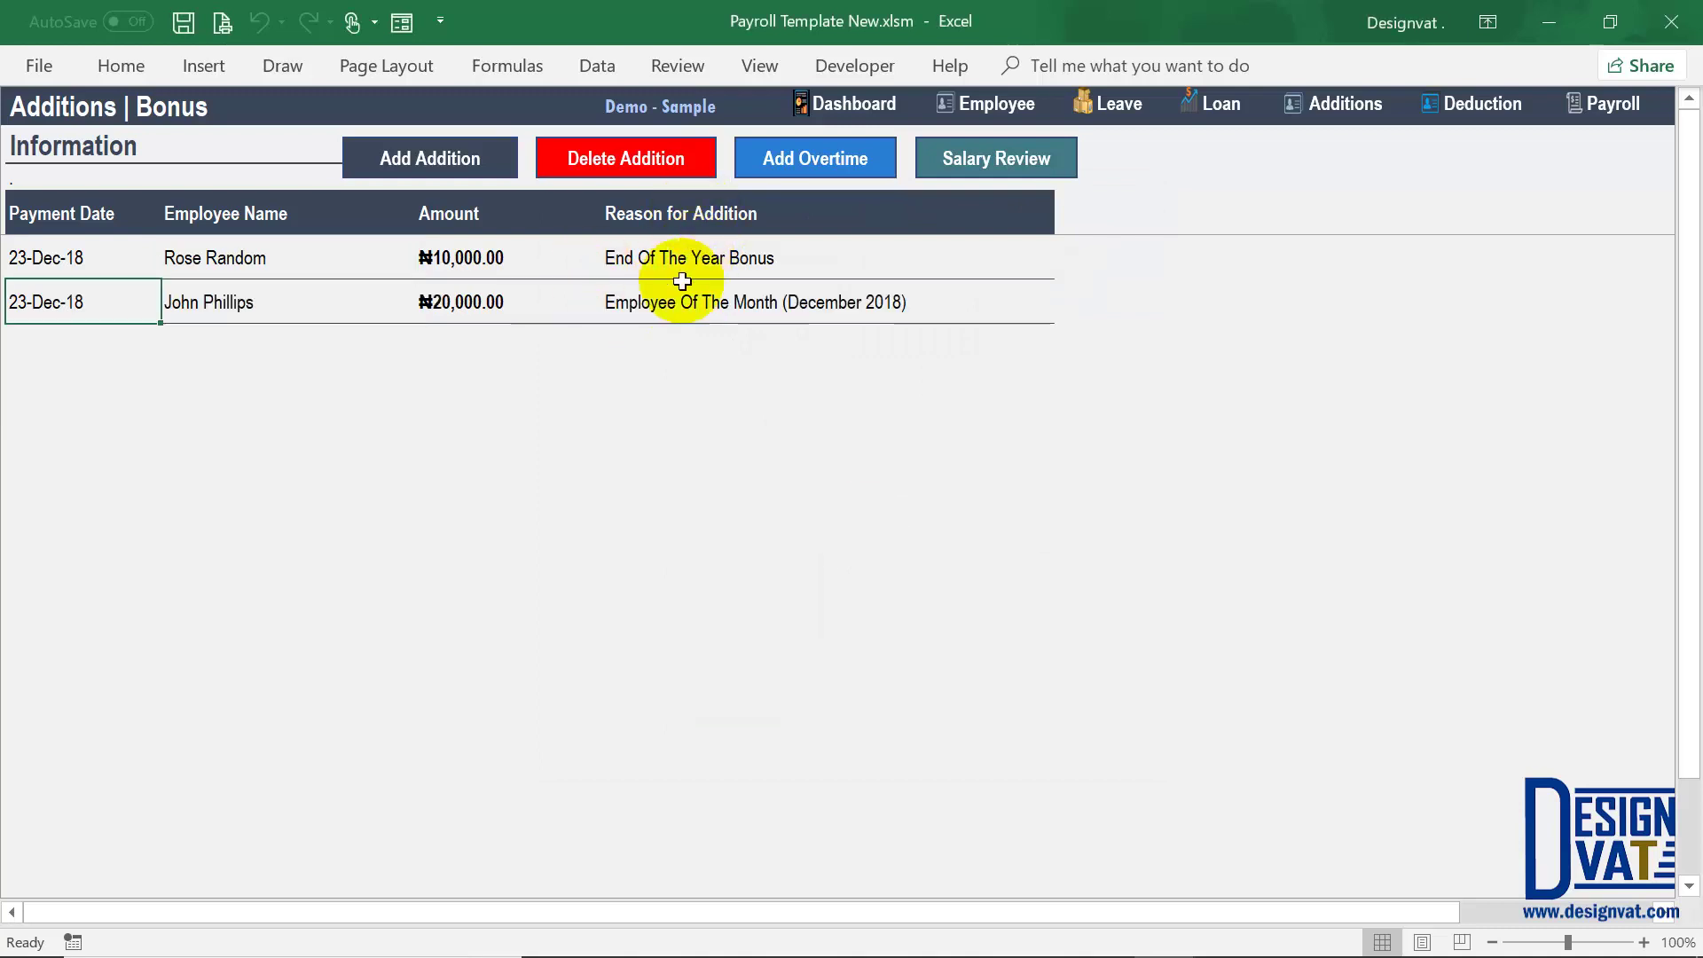
Step: Review the bonus table's reasons, amount, employee name and payment date
left_click_drag(676, 269, 679, 284)
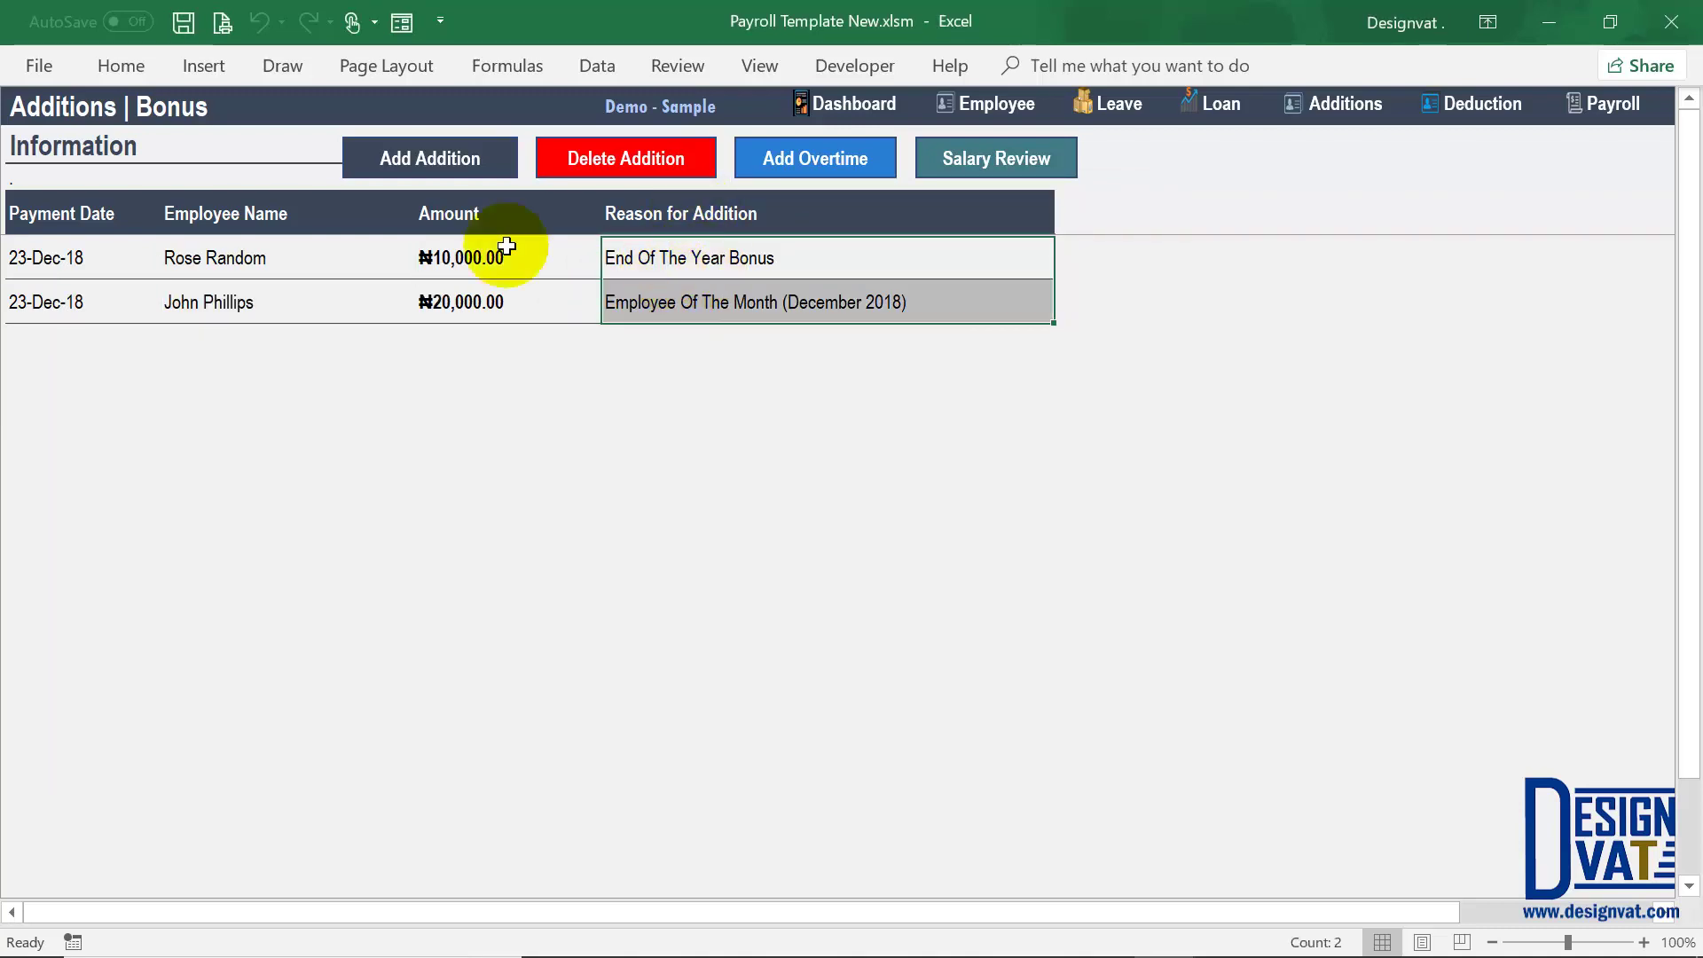
left_click(480, 259)
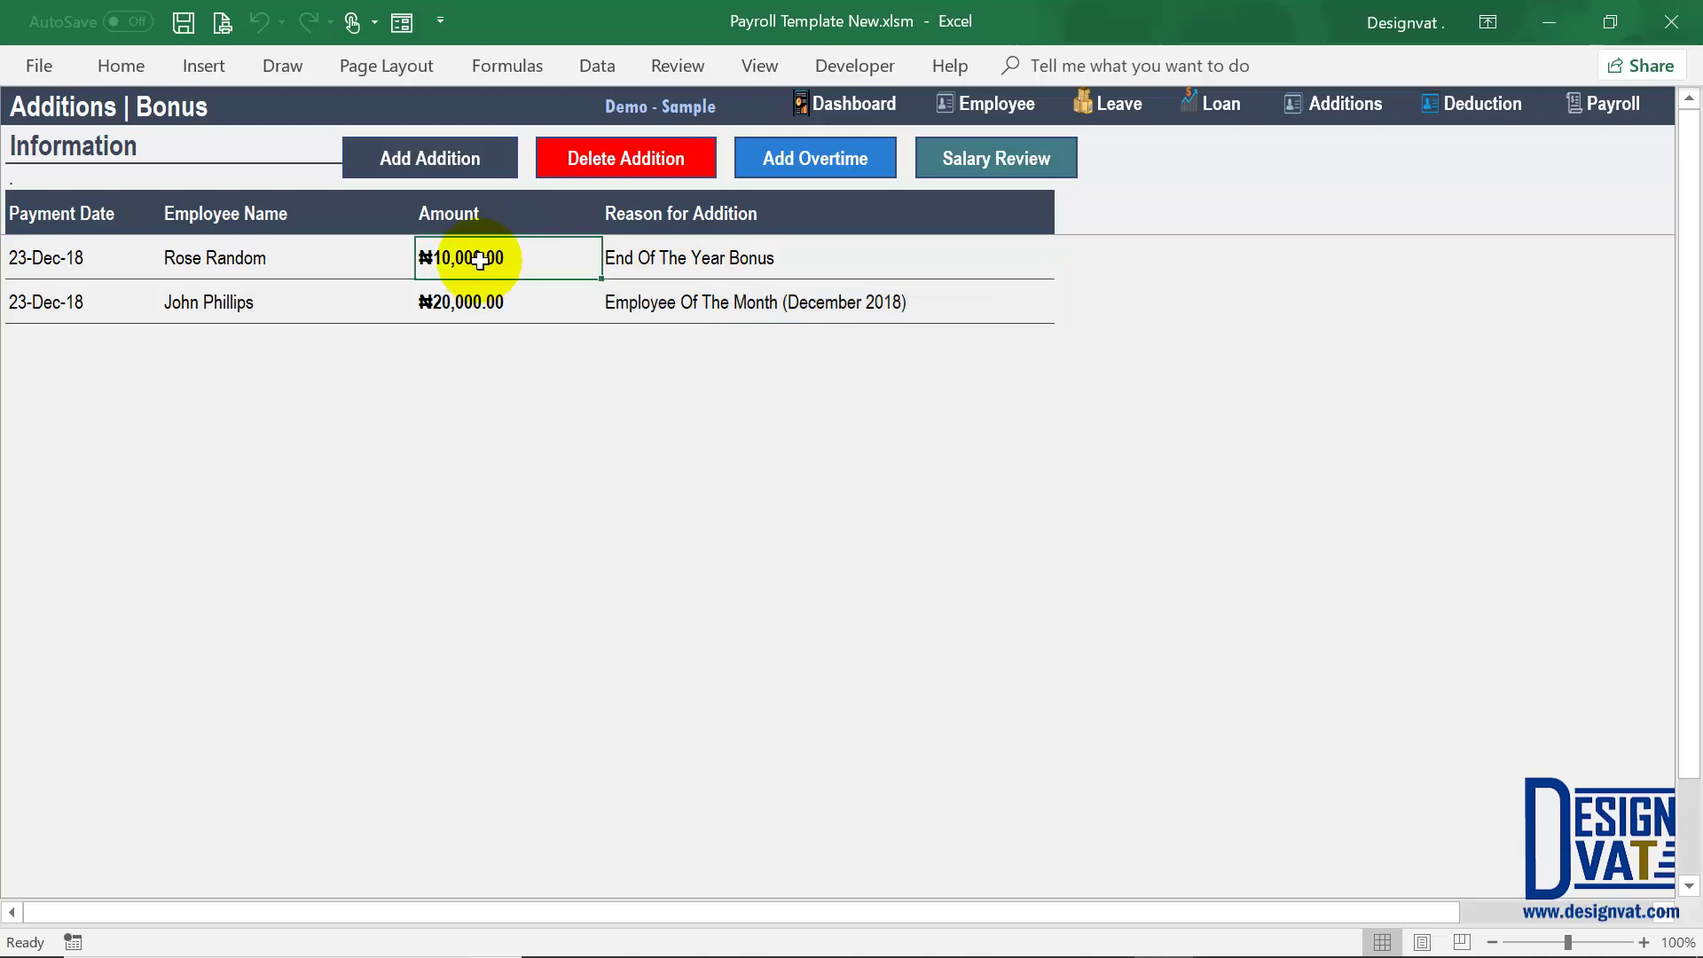
left_click(294, 255)
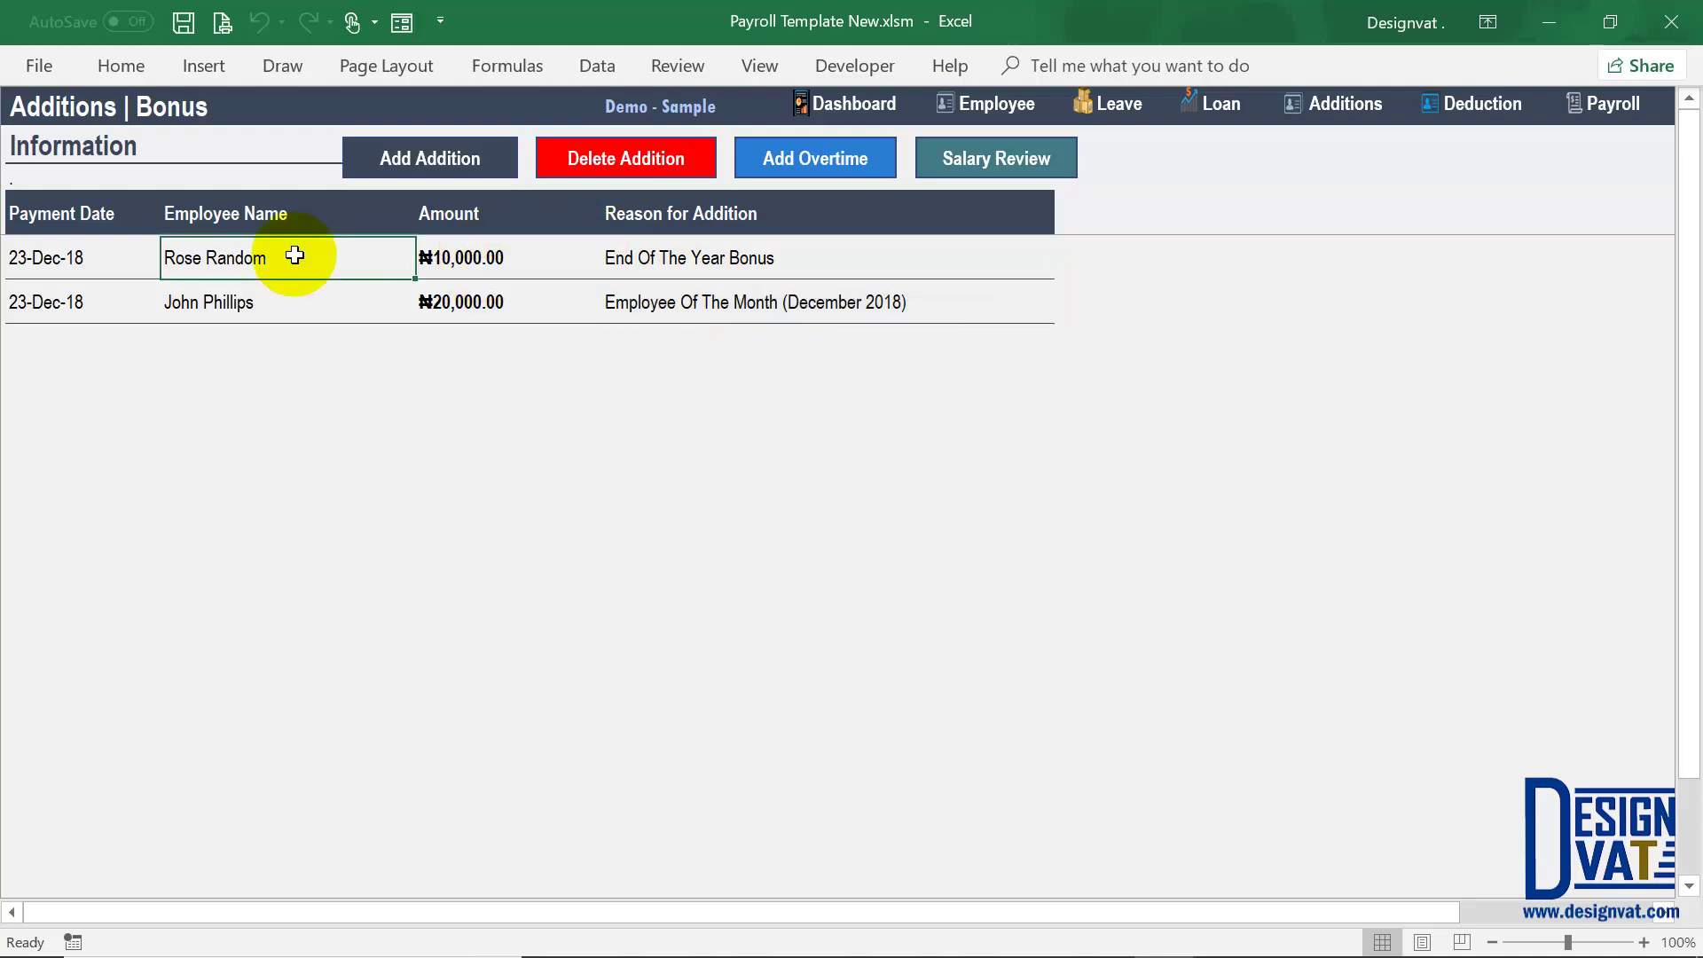
left_click(53, 259)
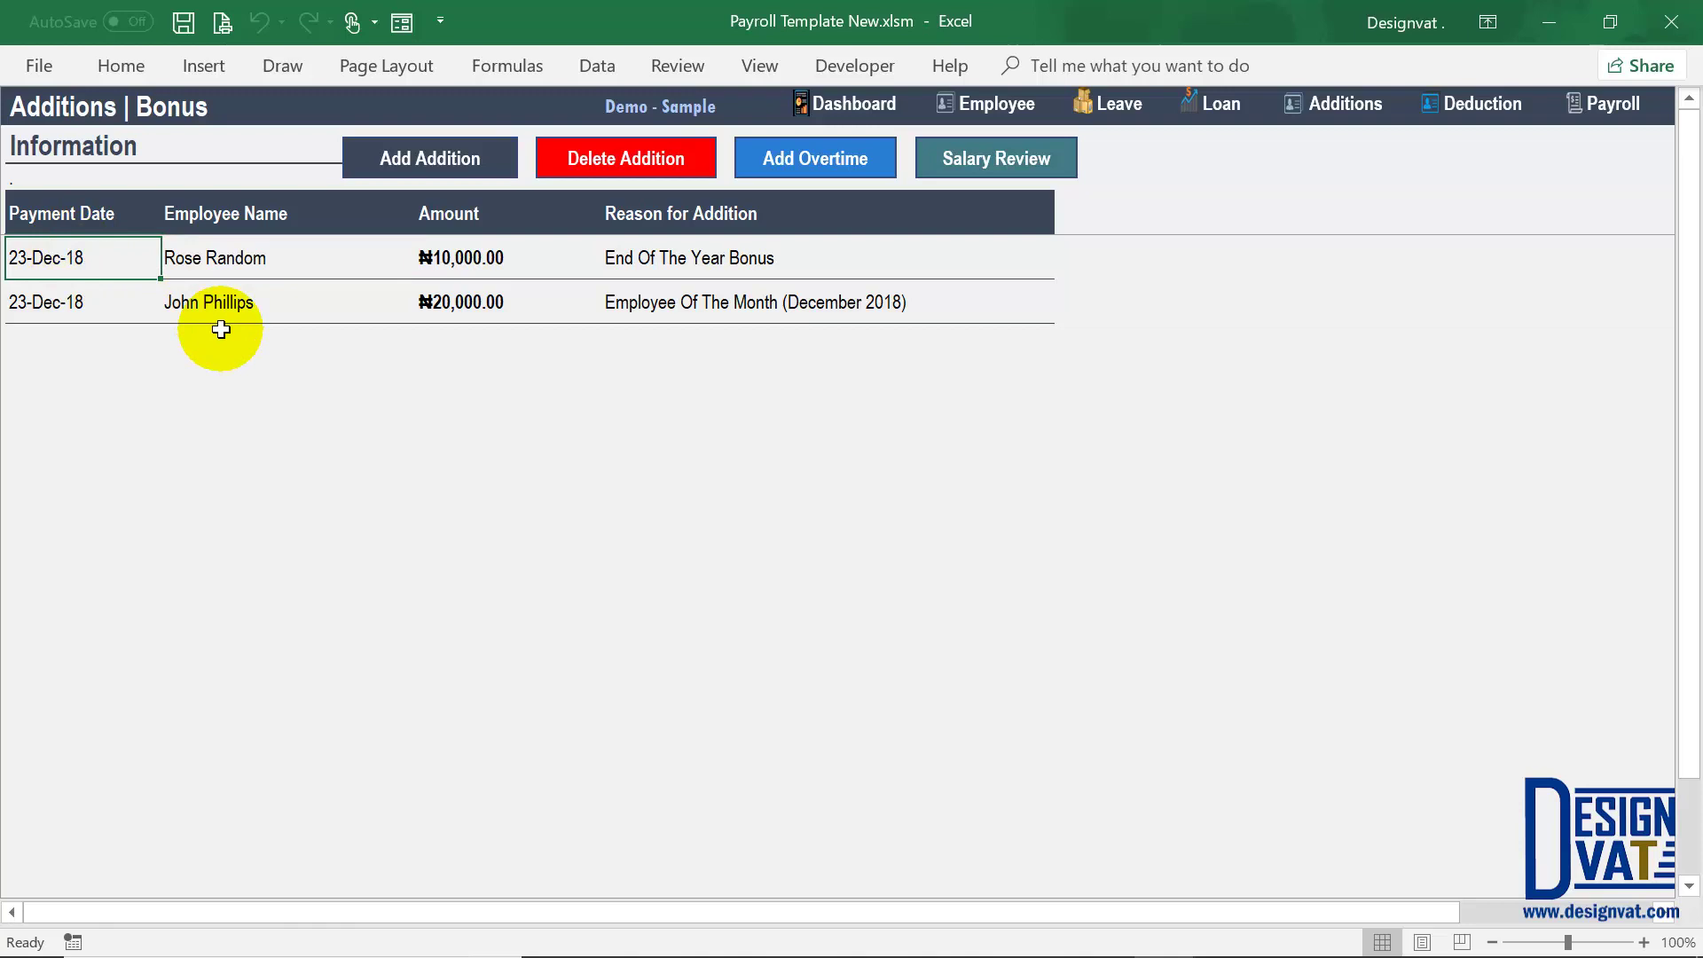
left_click(439, 159)
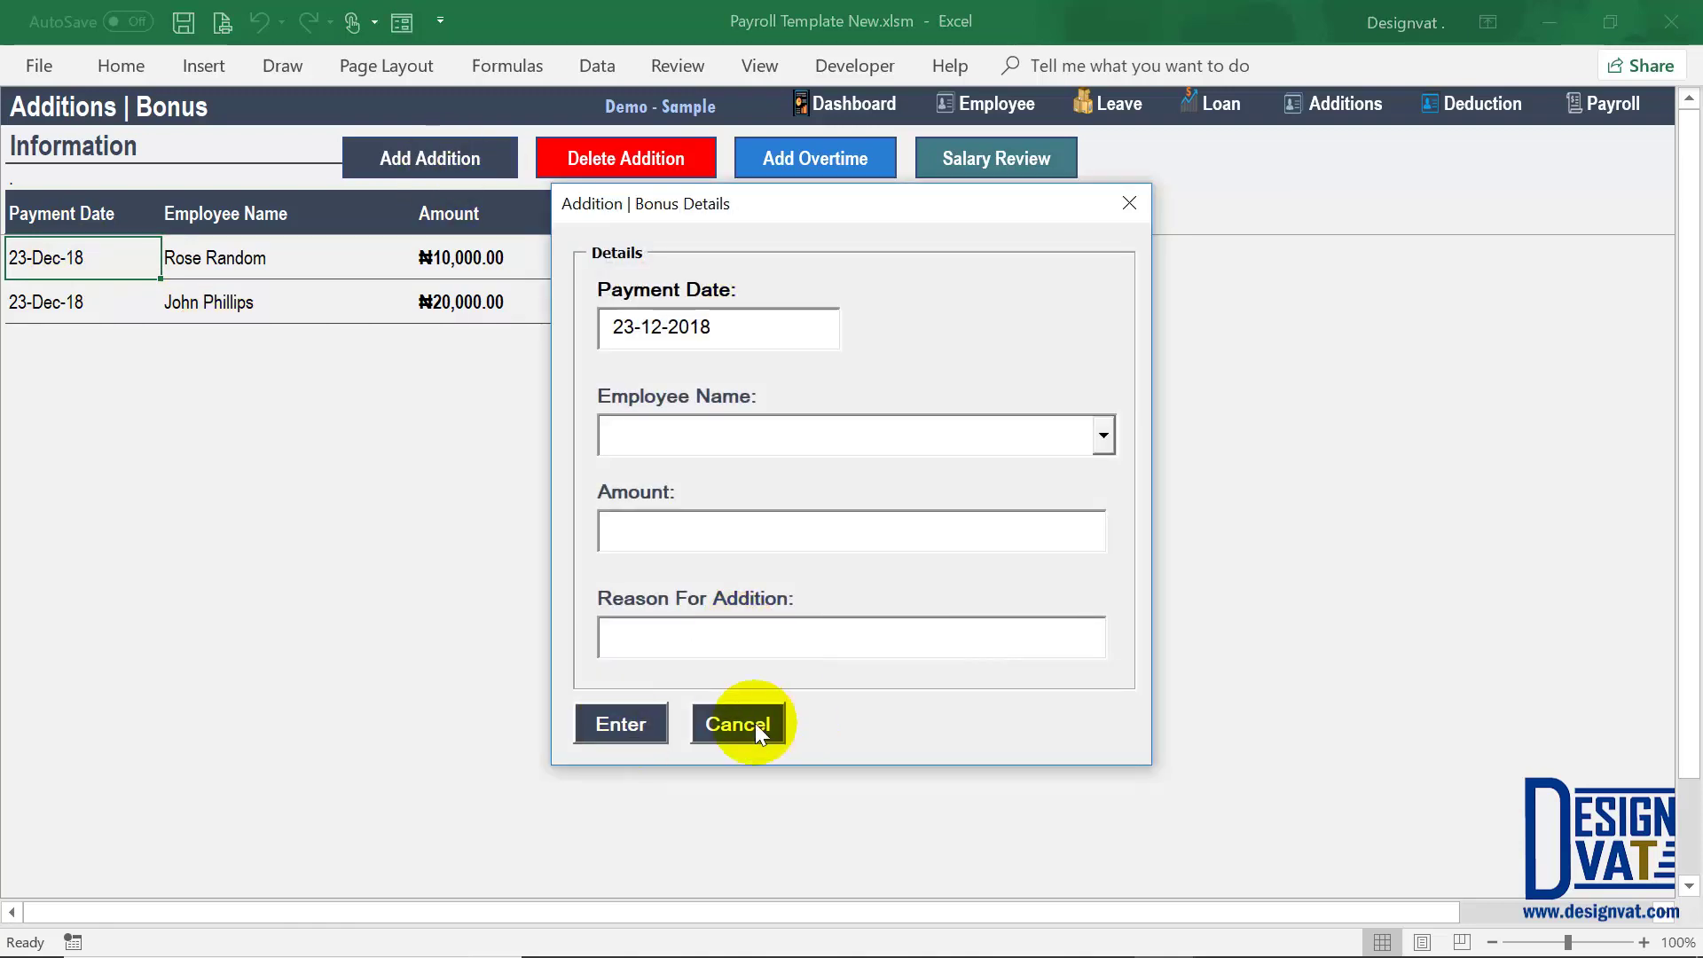
left_click(749, 722)
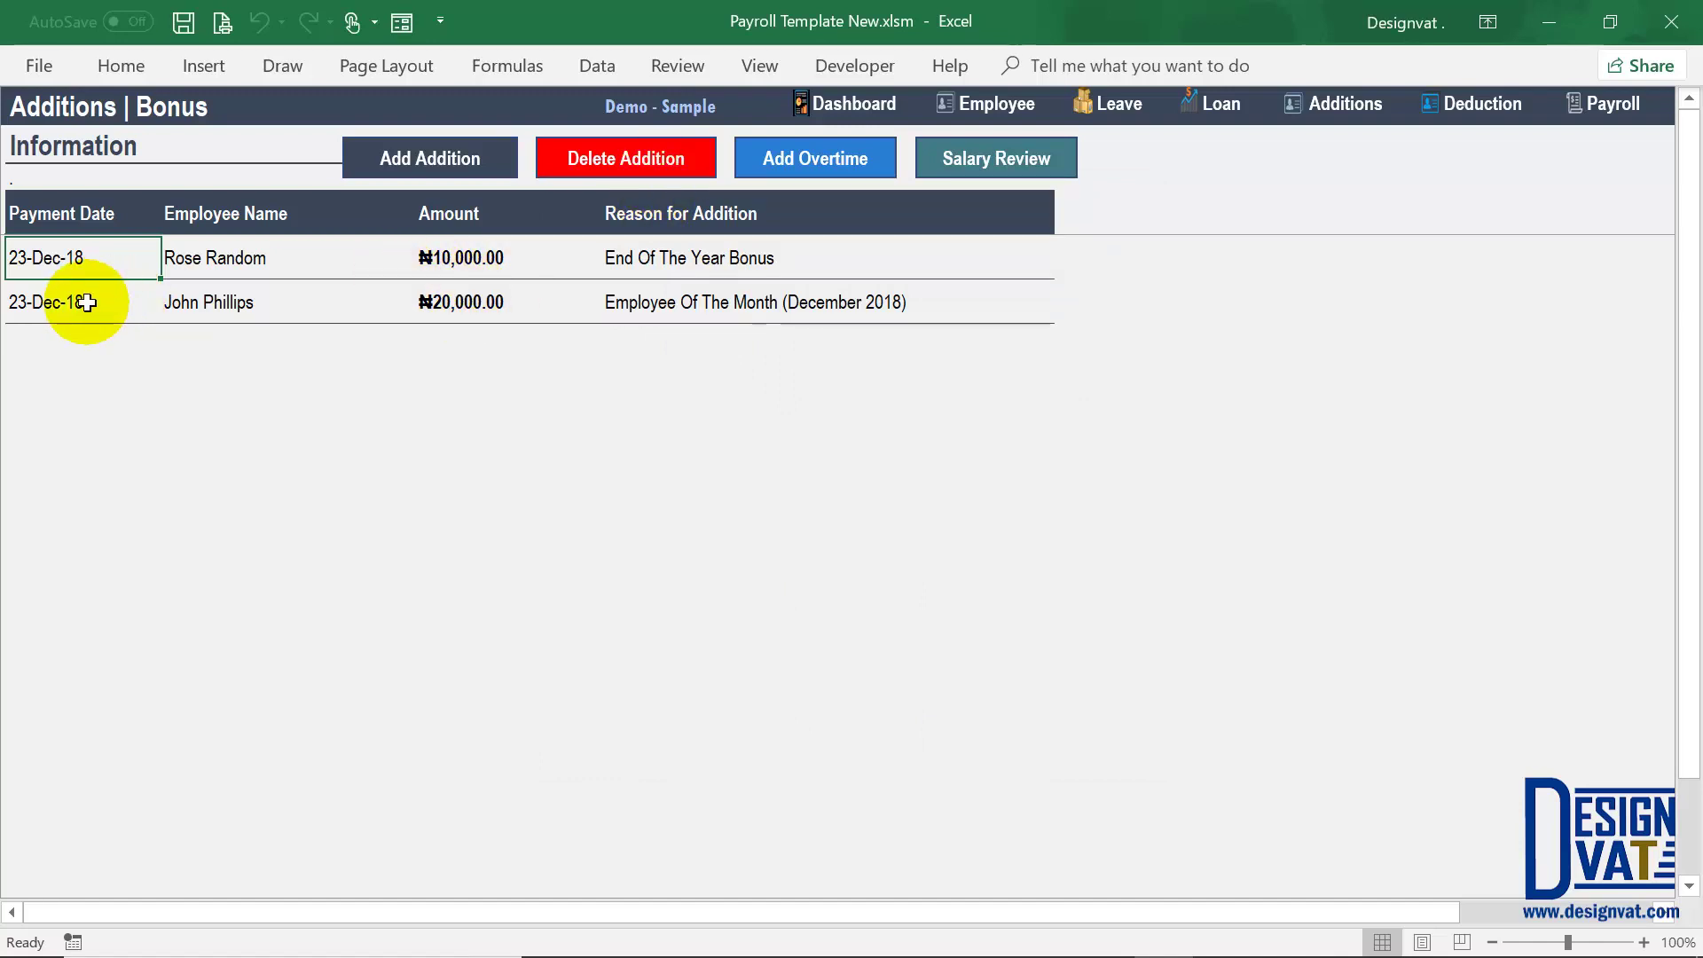
left_click(22, 303)
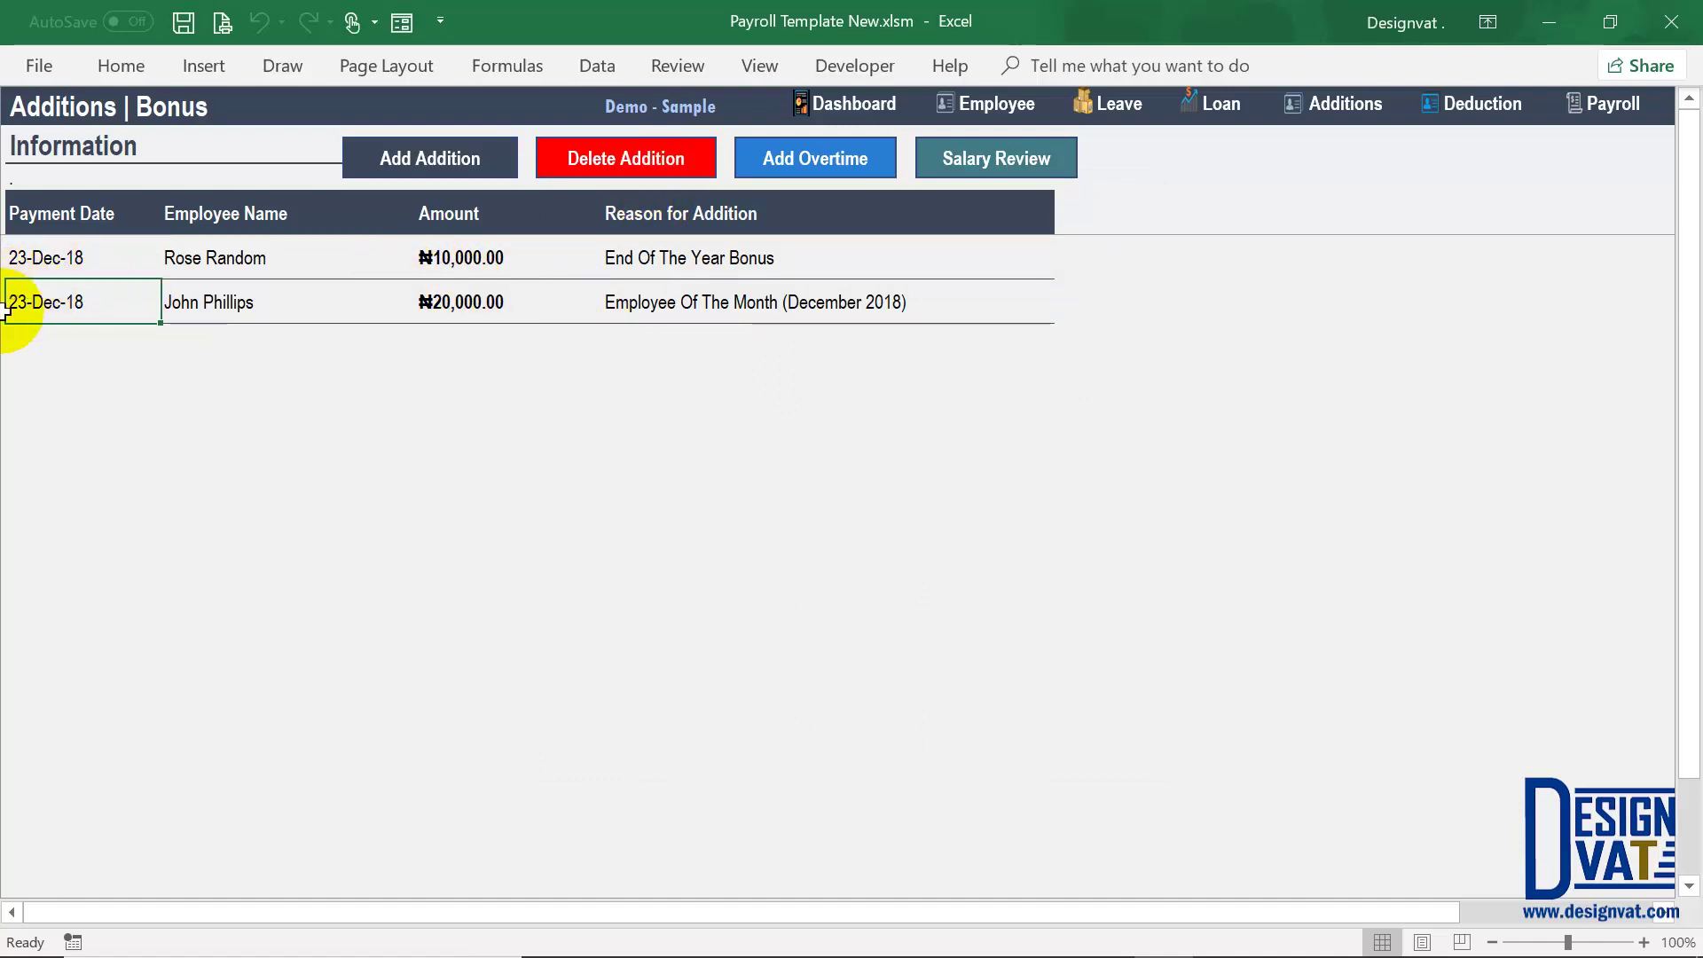
left_click(608, 178)
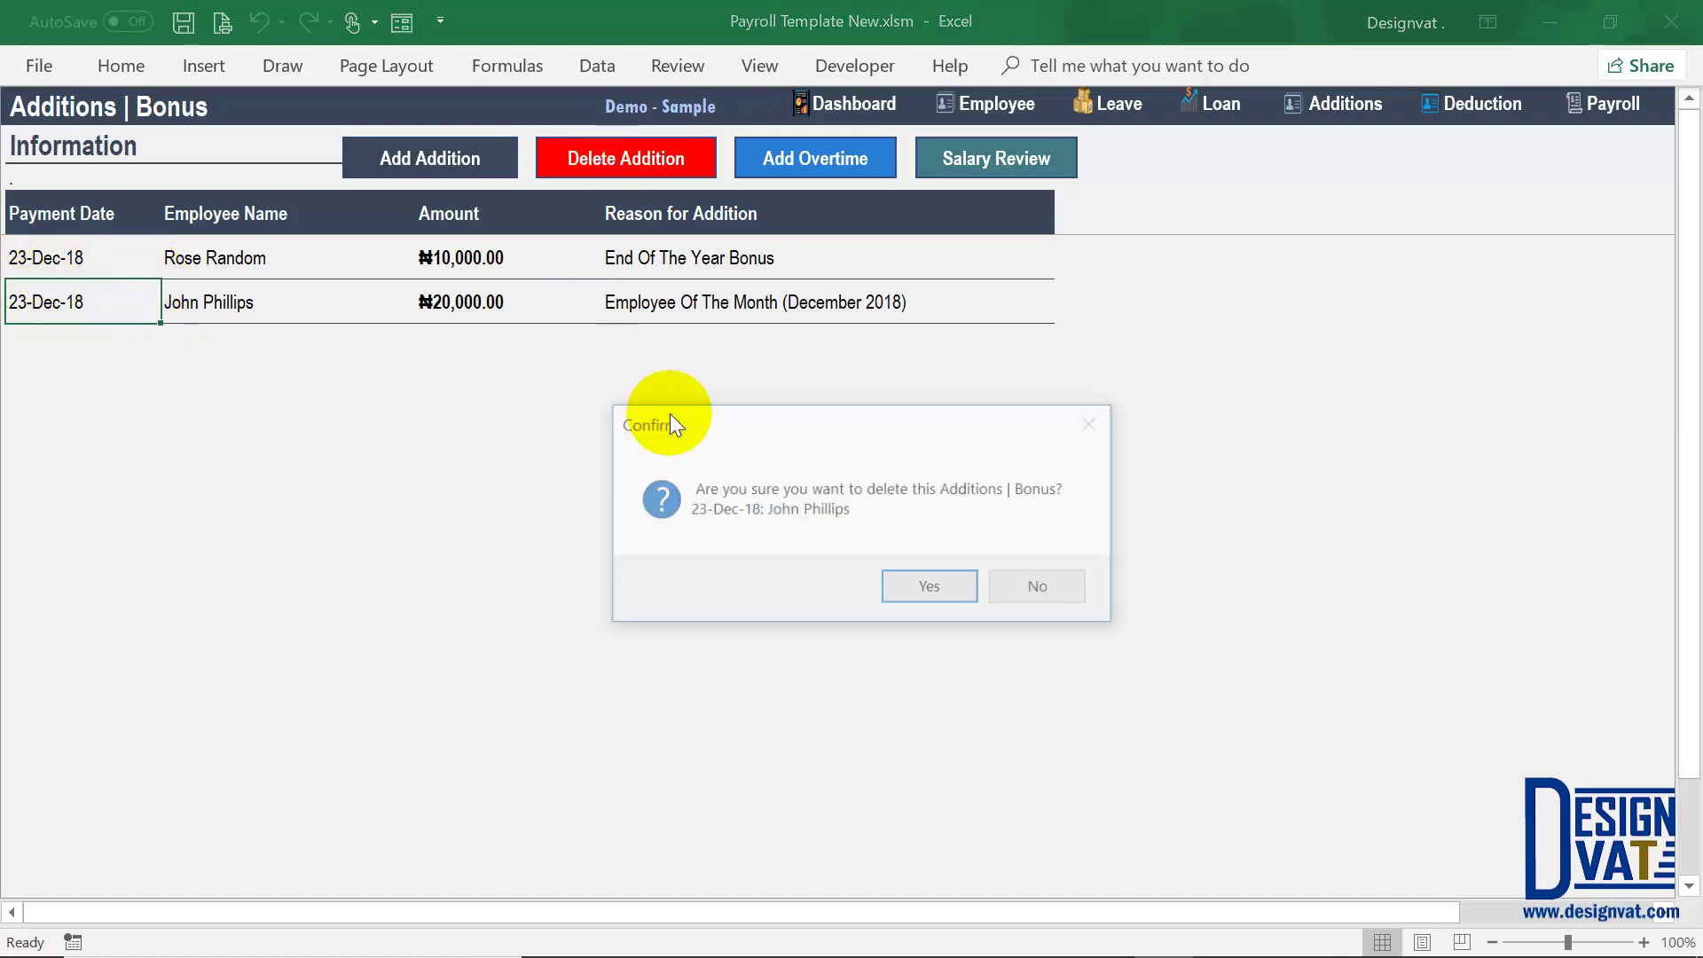
left_click_drag(672, 413, 593, 160)
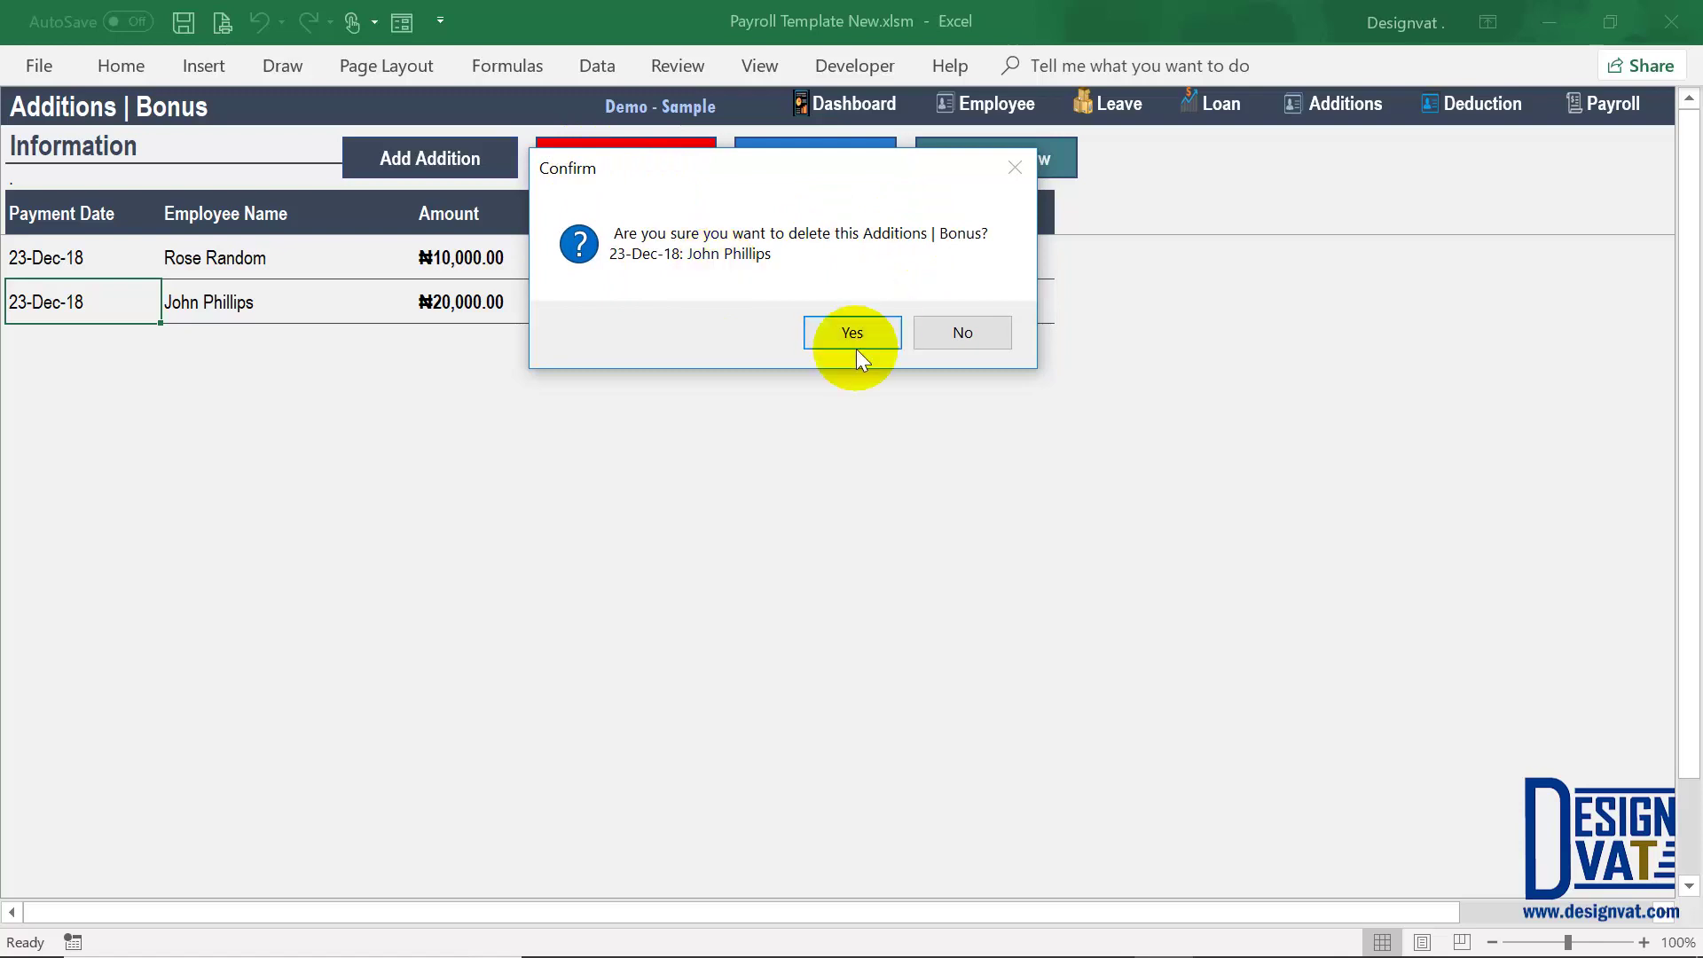
left_click(963, 330)
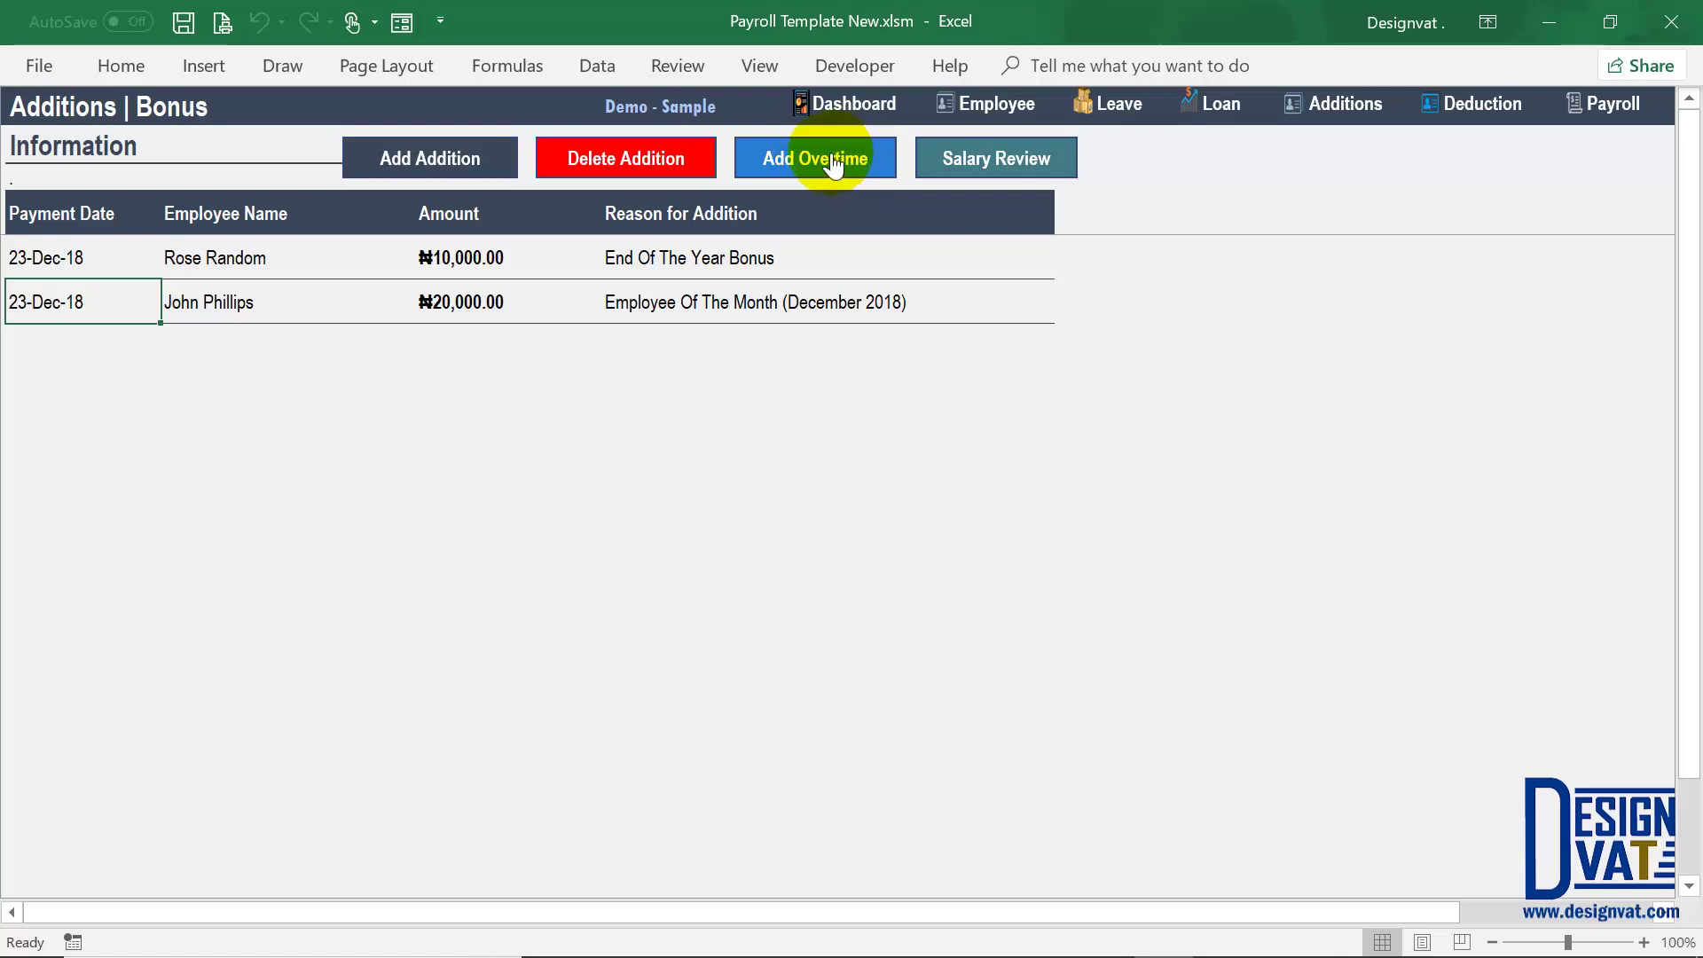
left_click(834, 165)
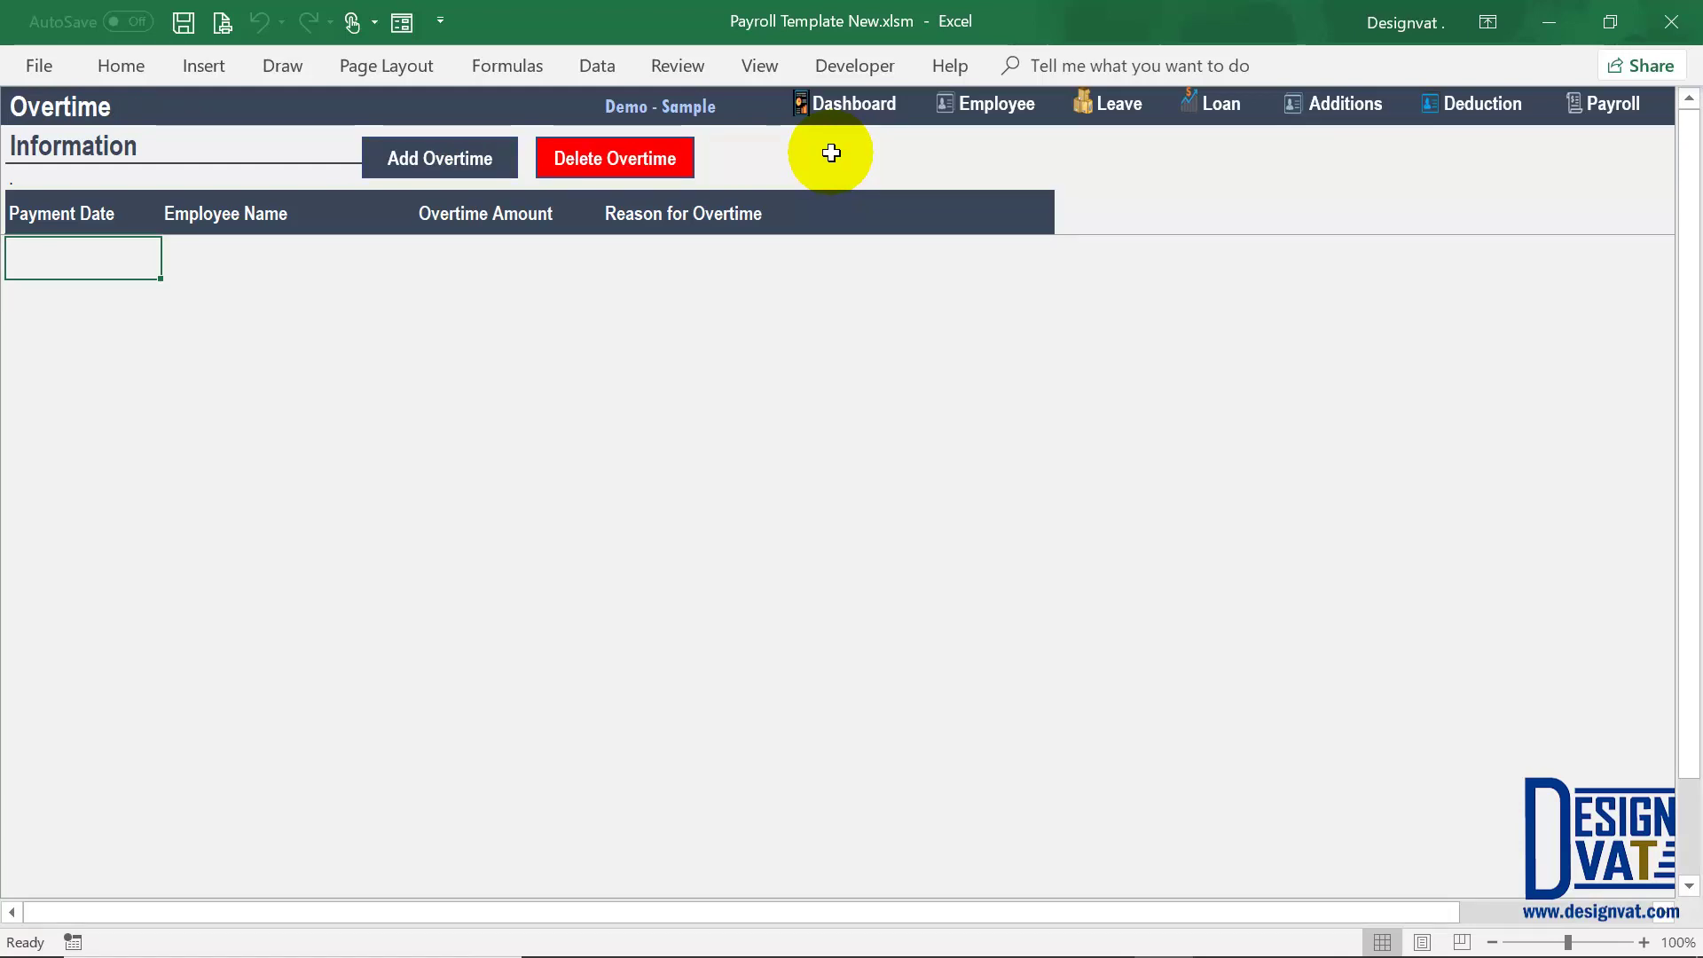
Step: Start a 23-Dec-18 overtime entry for the chosen employee with amount 15,000
left_click(426, 156)
double_click(710, 332)
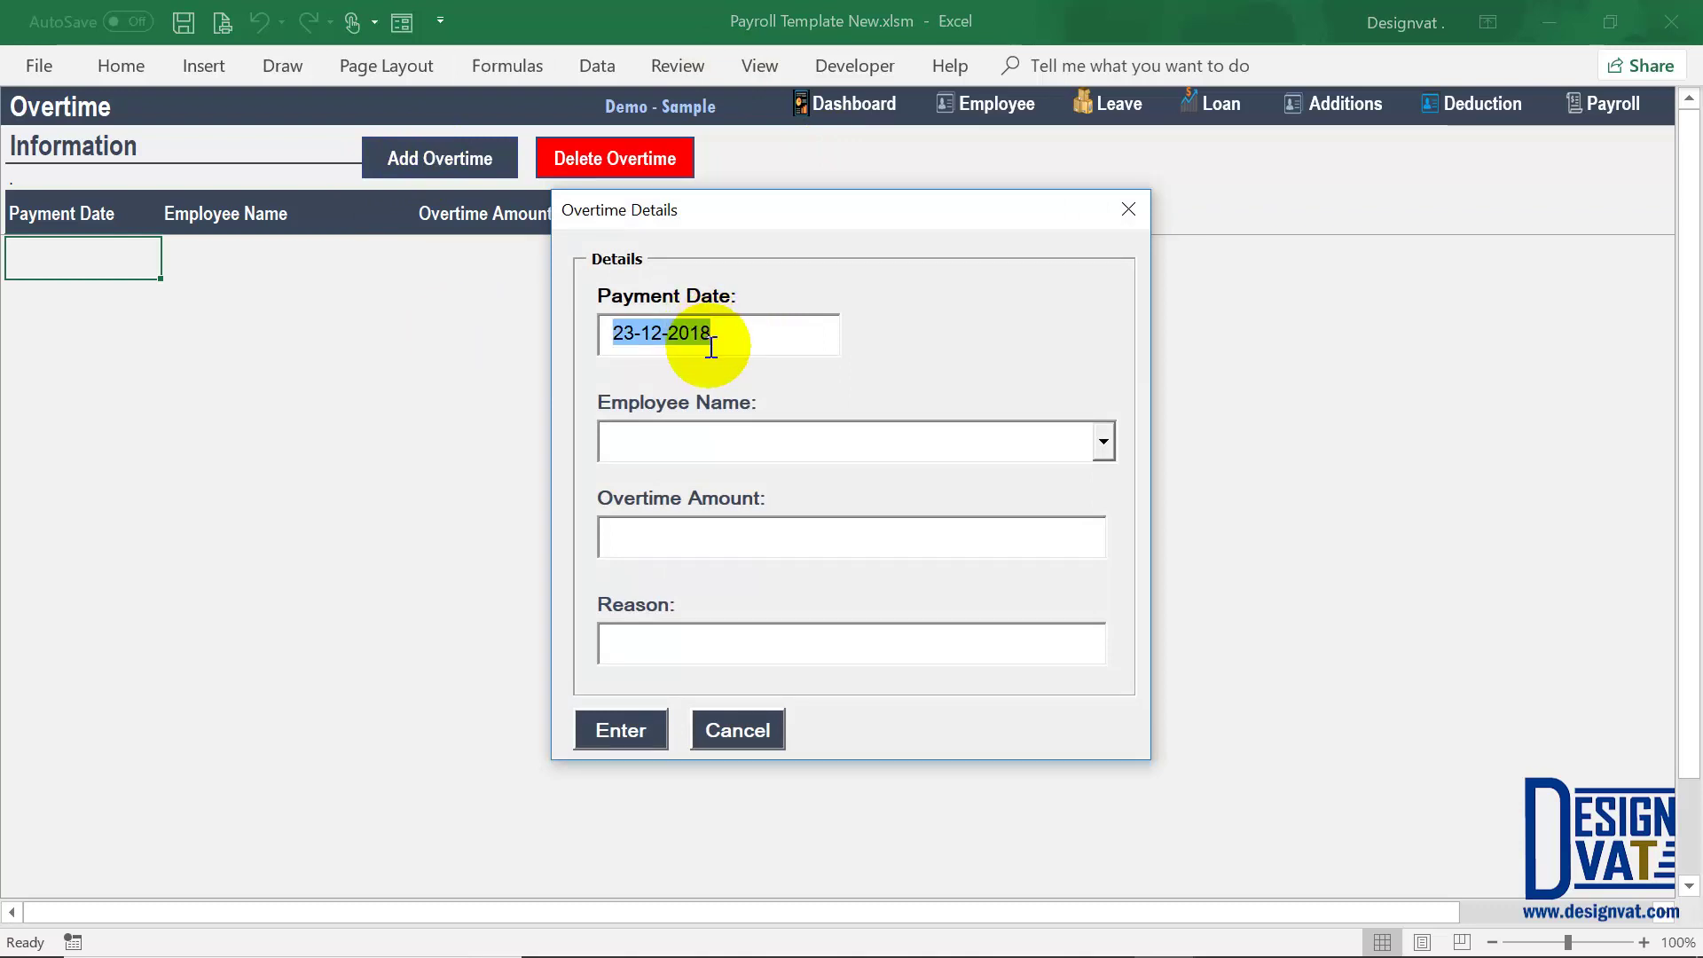
key("Tab")
left_click(1096, 452)
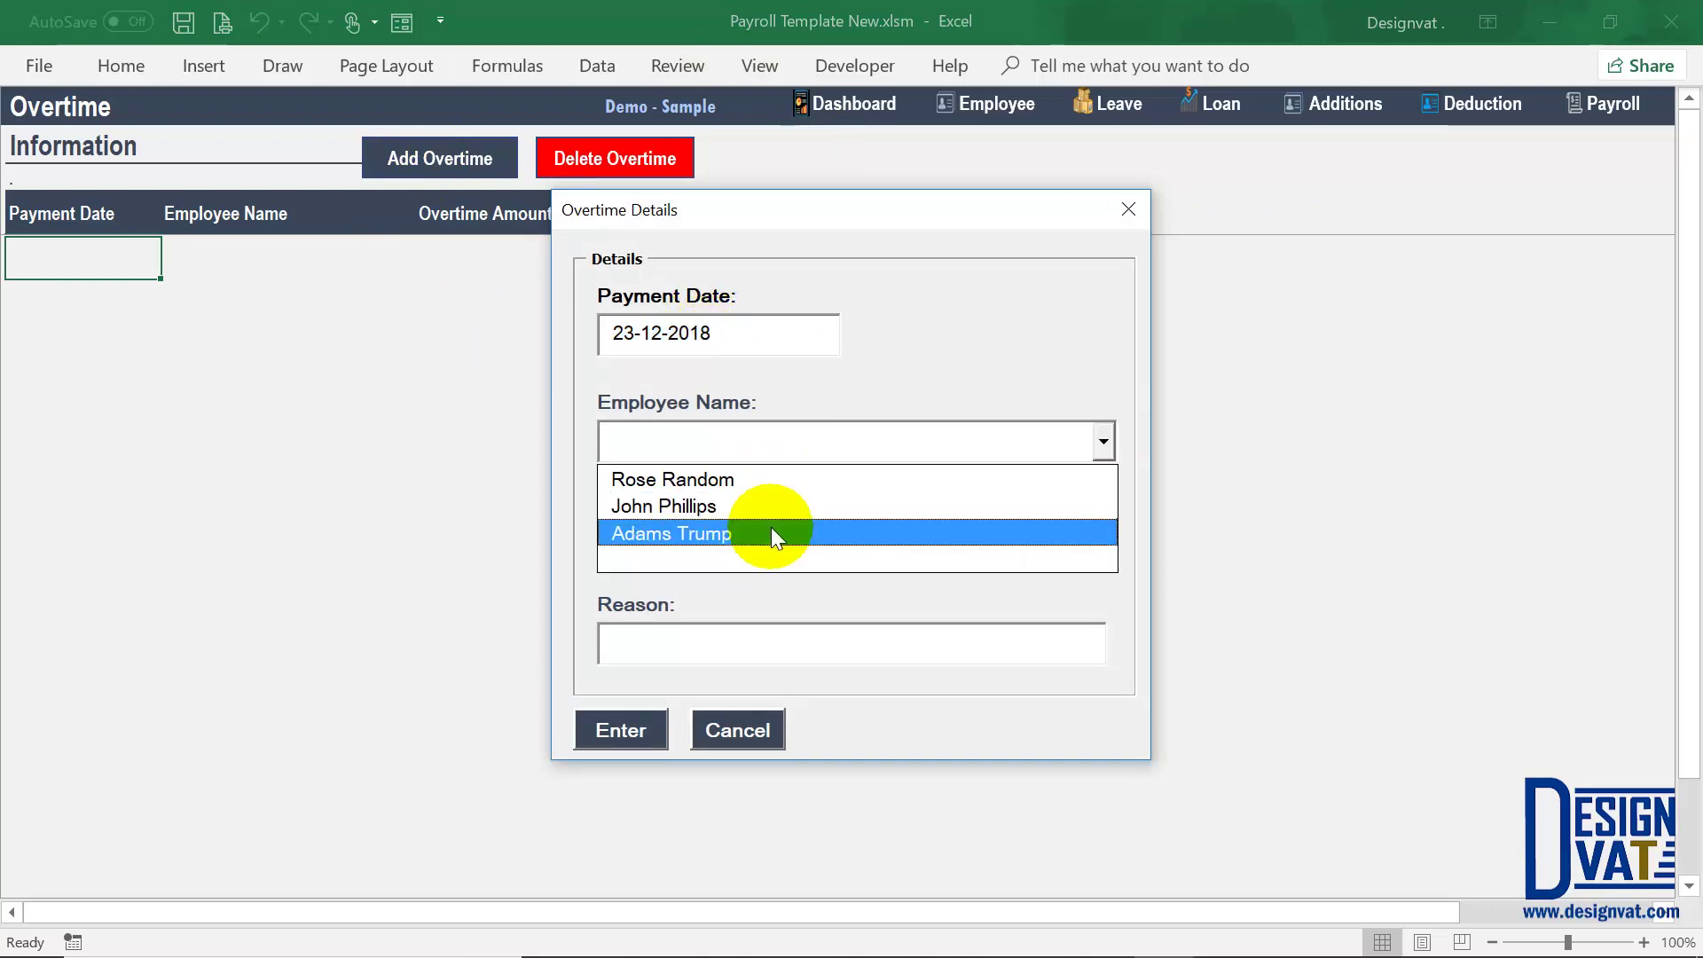
left_click(771, 531)
left_click(722, 538)
type("15")
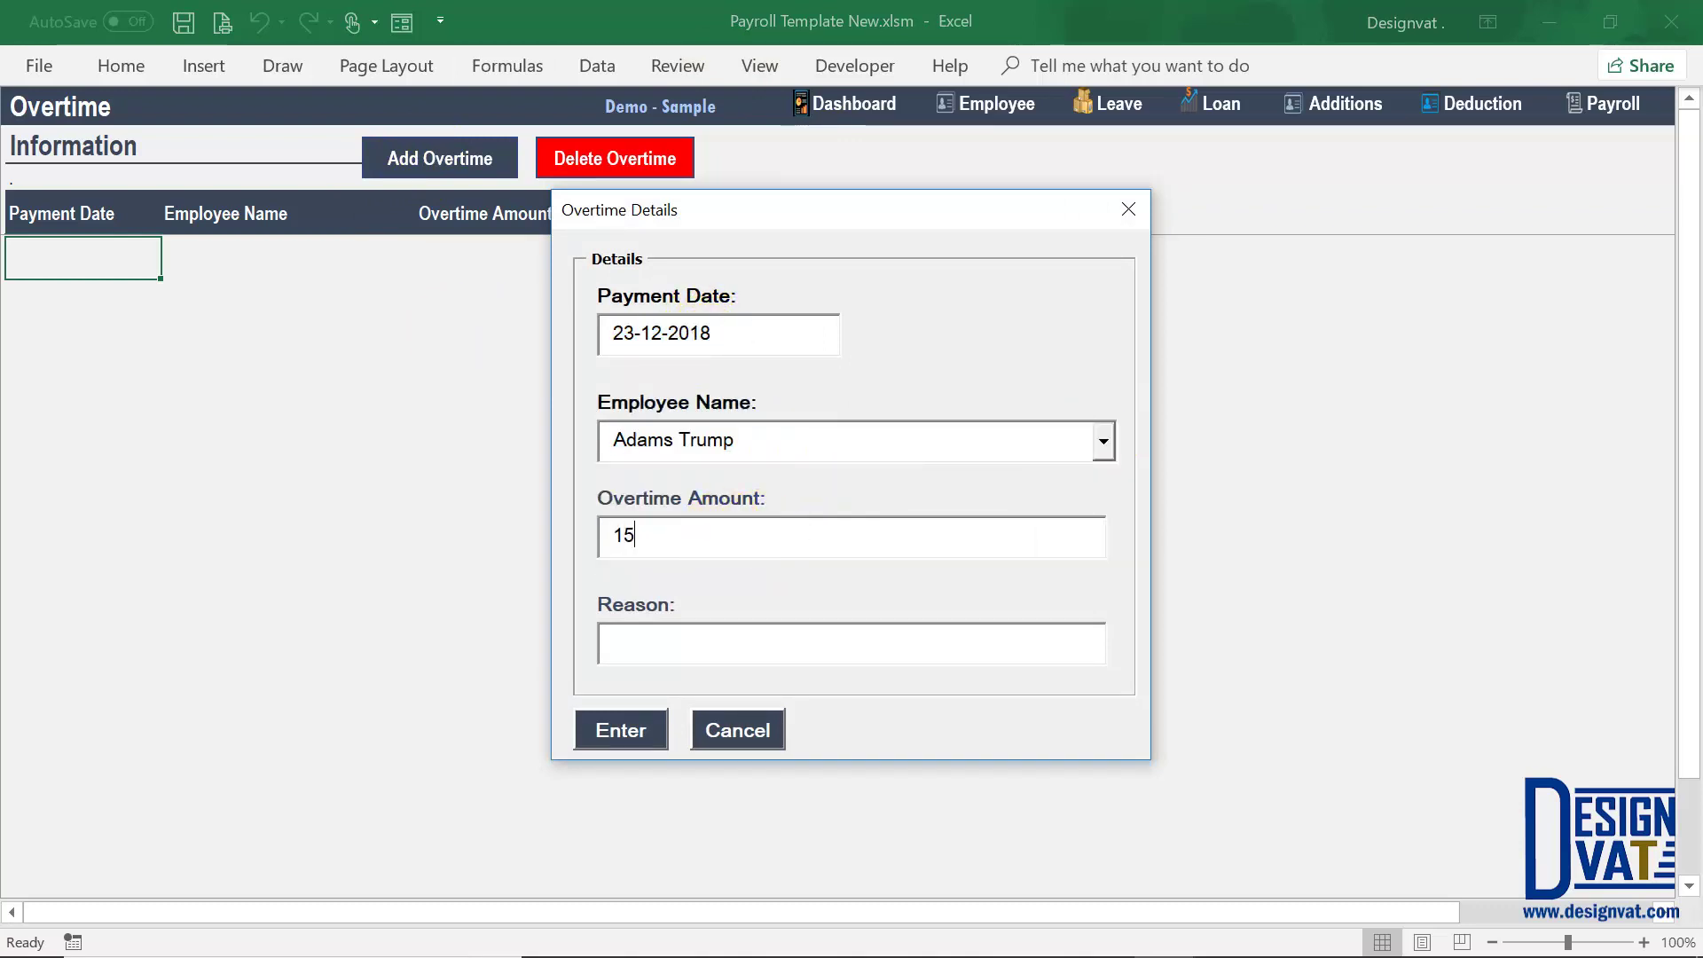
type("0,000")
key("Tab")
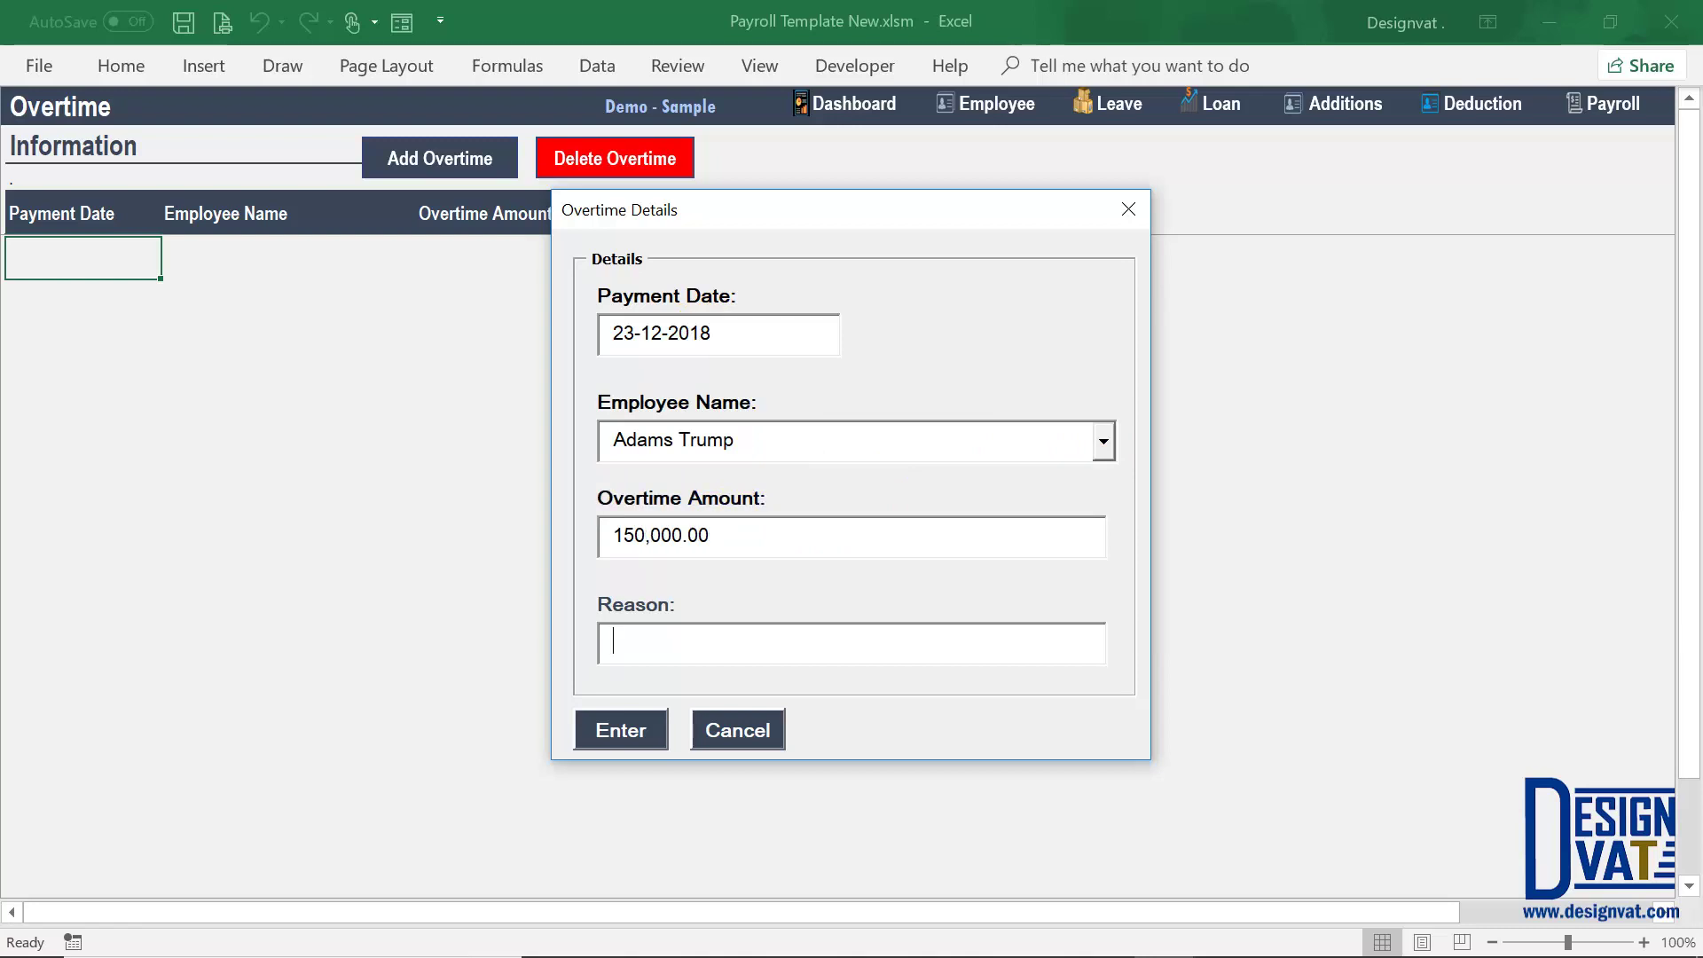
left_click(646, 536)
key("BackSpace")
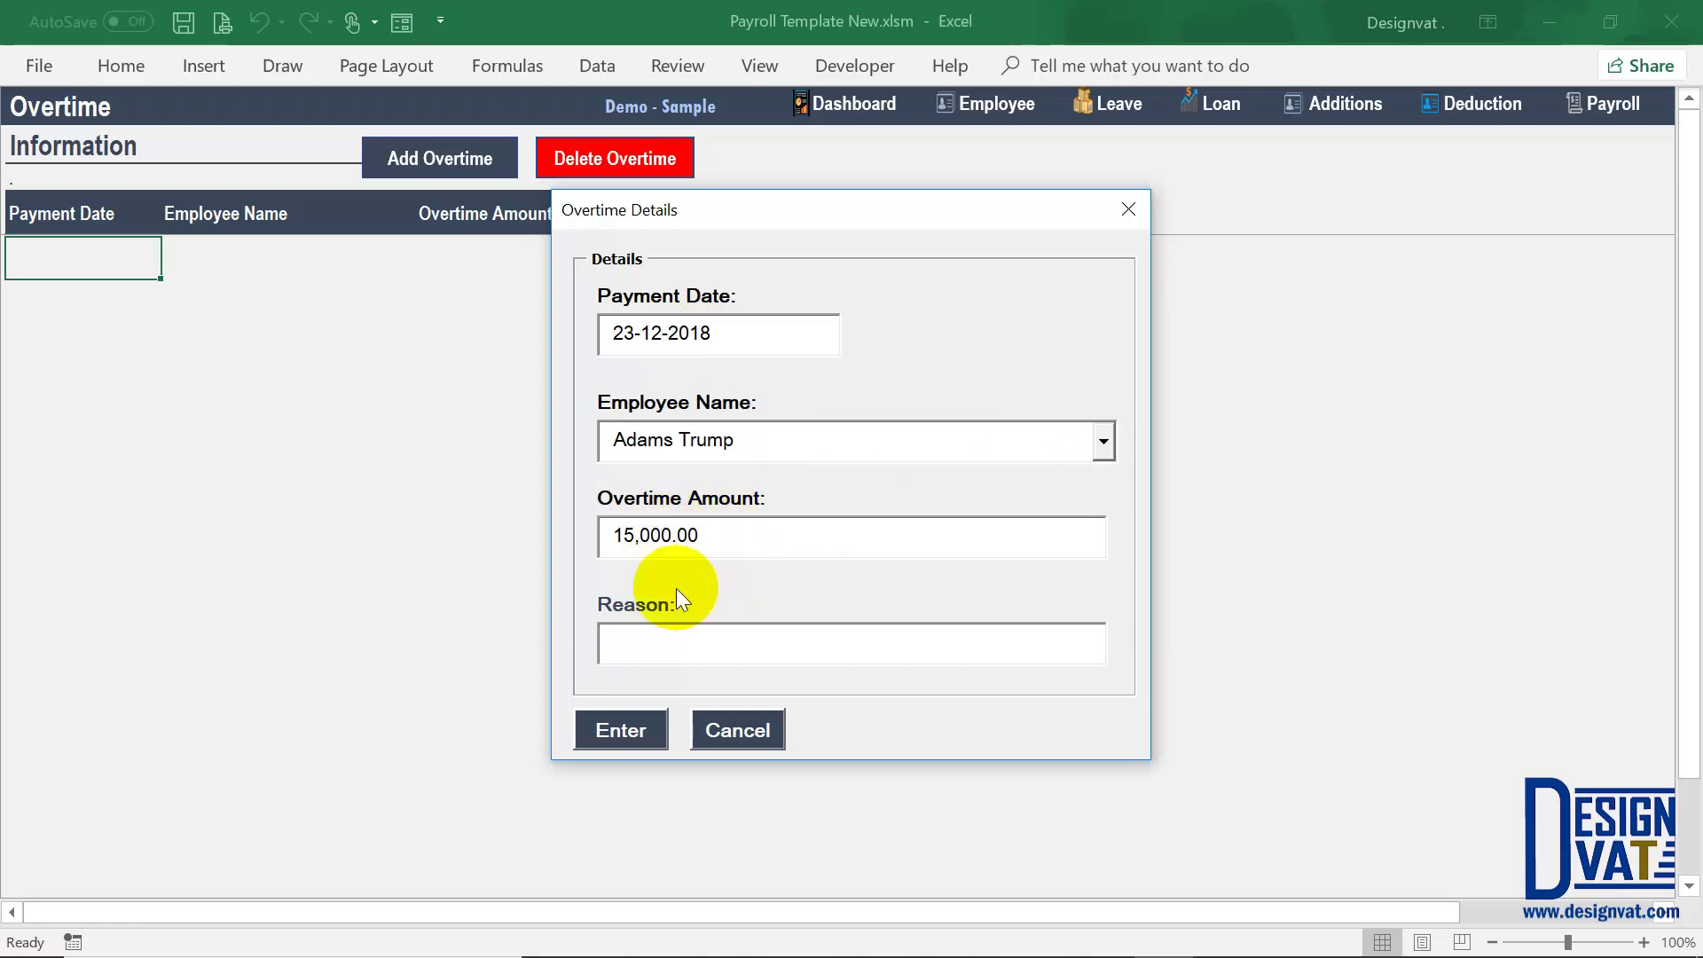
key("Tab")
Step: Give it the reason 'Extra Hours on the 22nd On Managers Request' and submit it
type("Extra Hours")
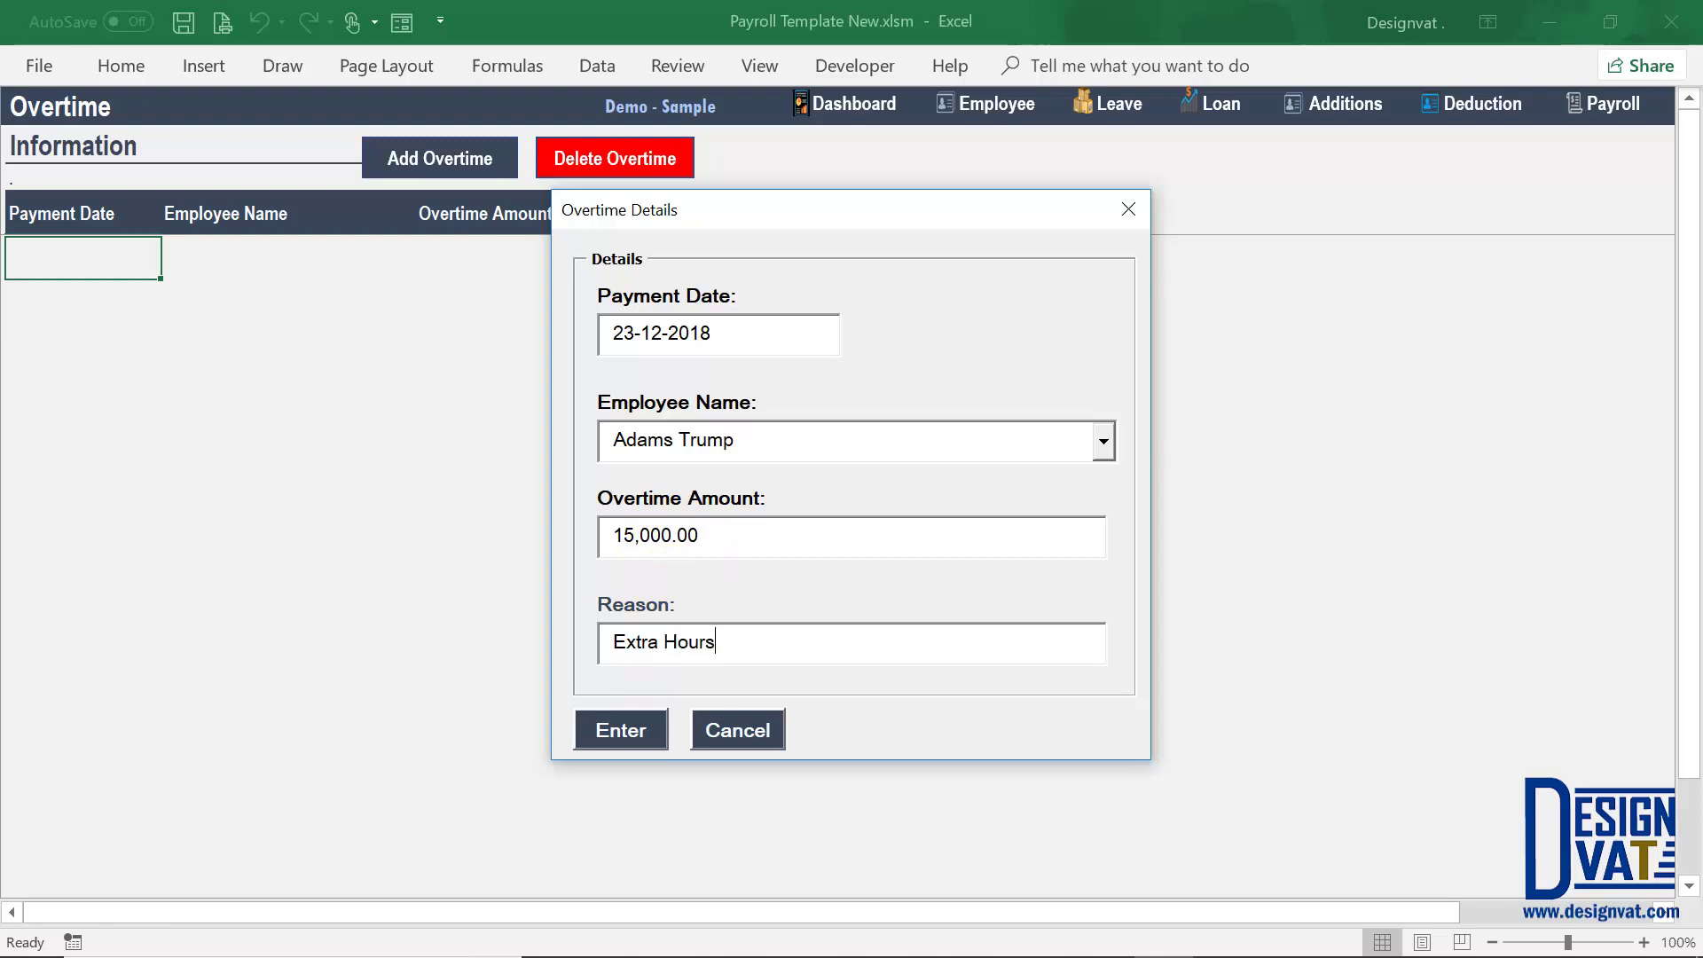
type(" on the 22nd On")
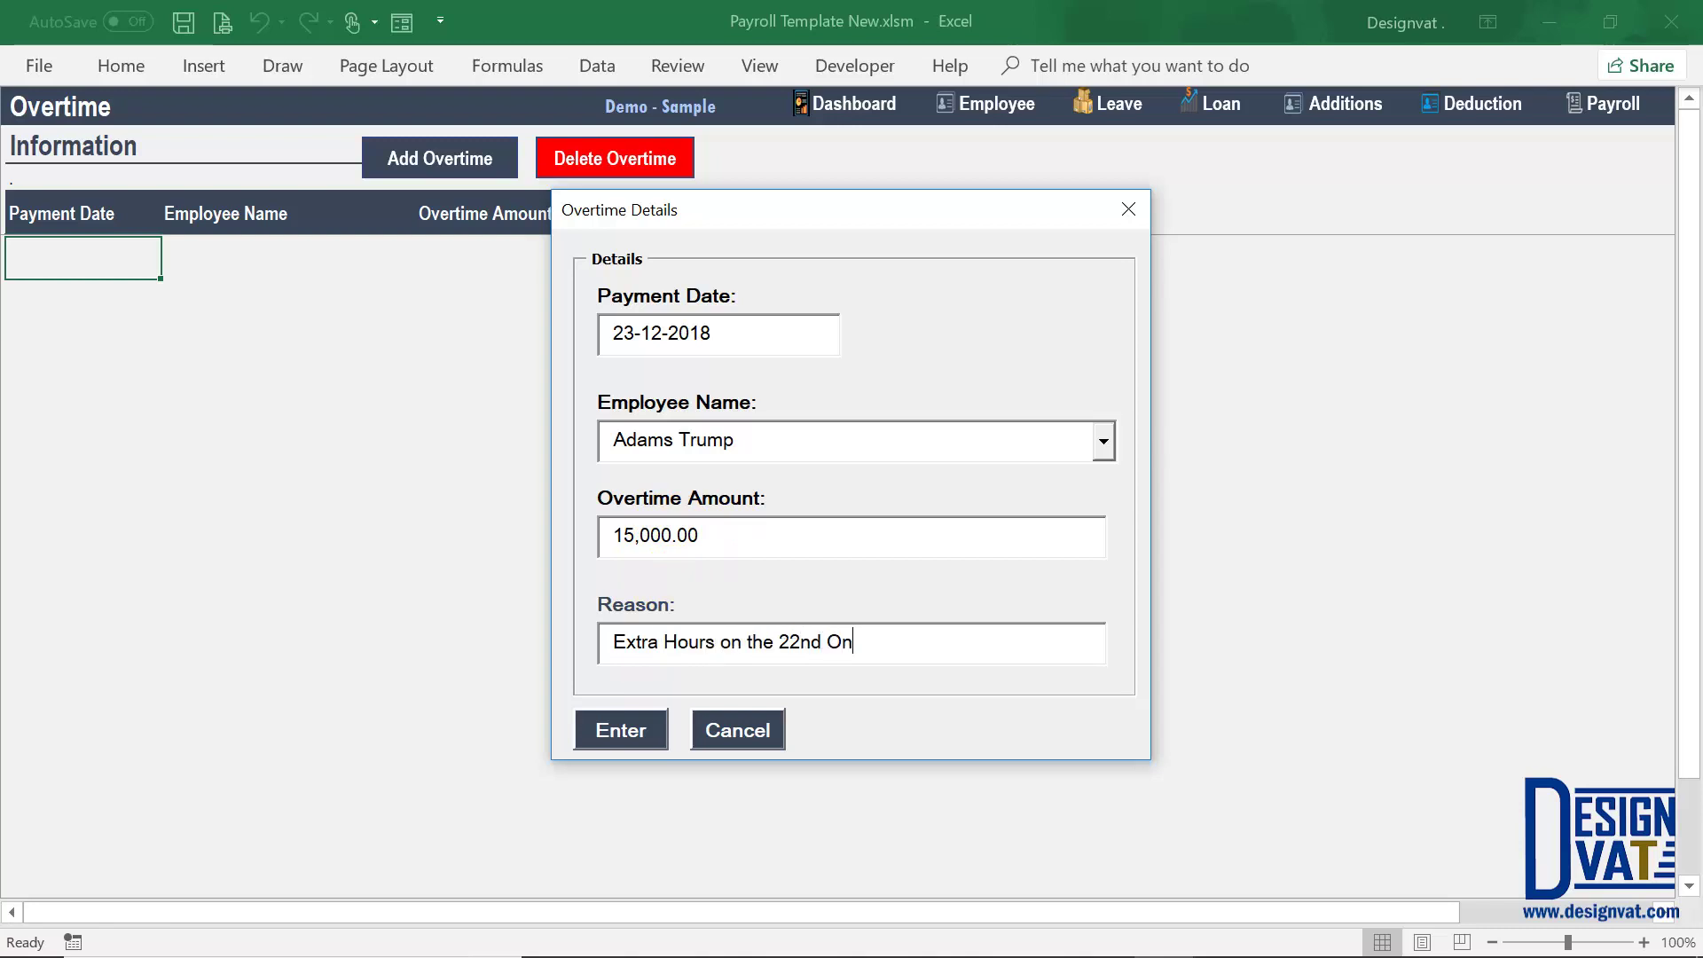
type(" Managers REq")
key("BackSpace")
key("BackSpace")
type("equest")
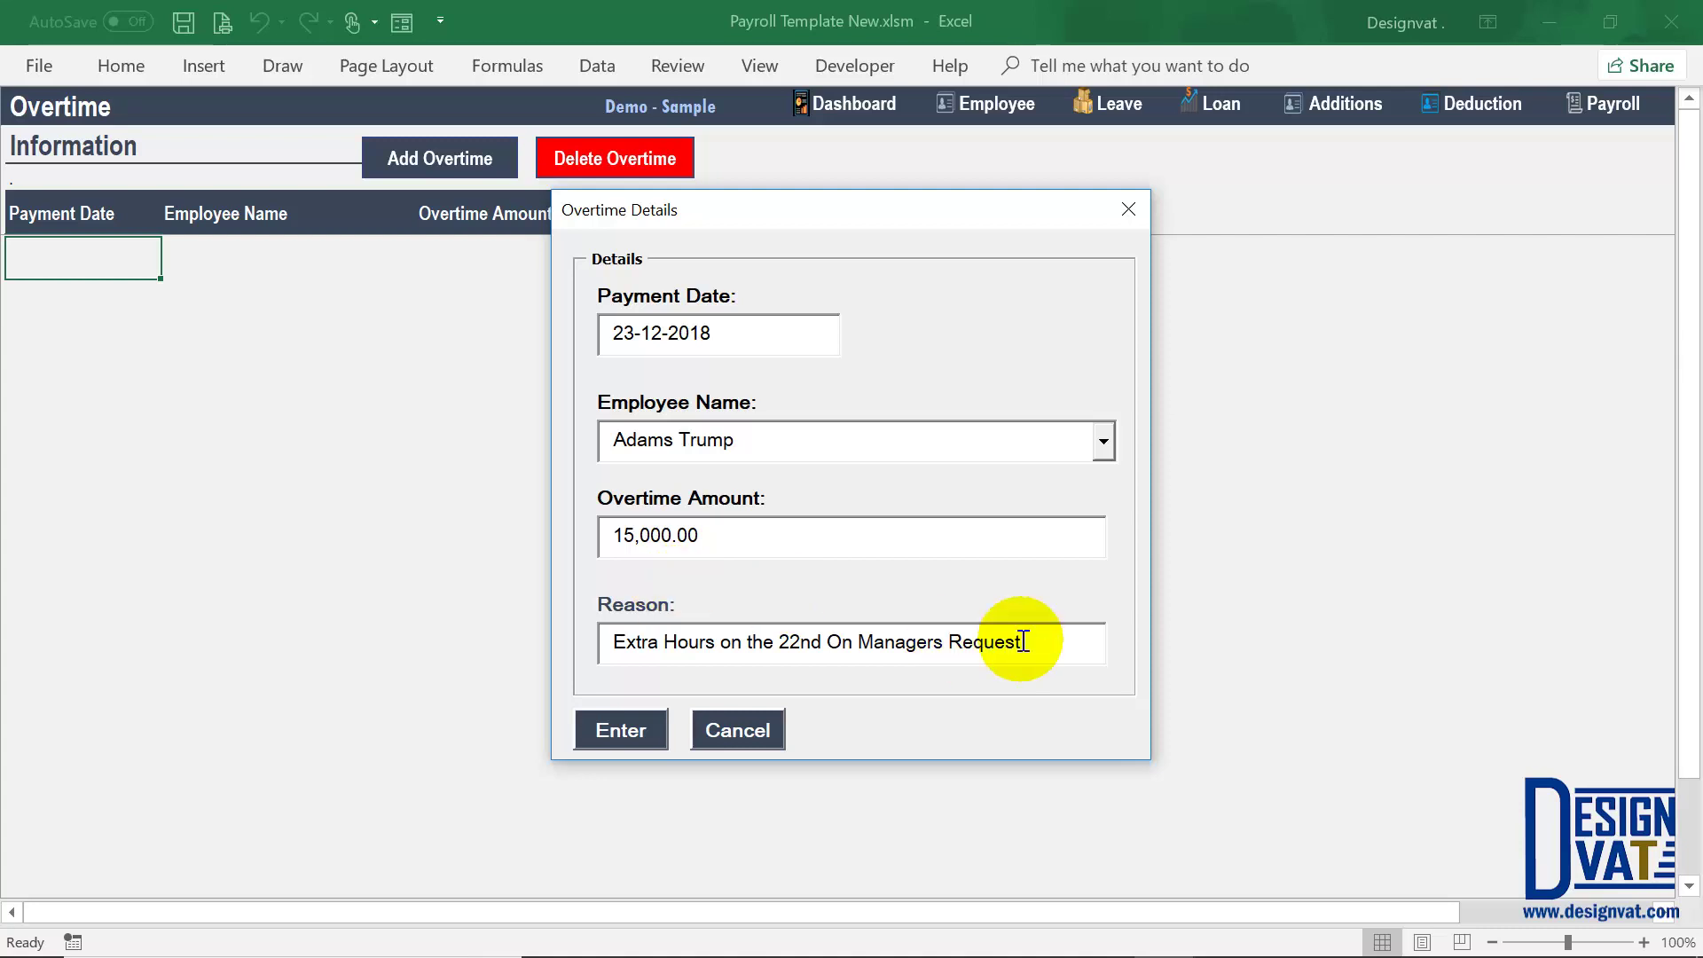
left_click_drag(1097, 639, 612, 631)
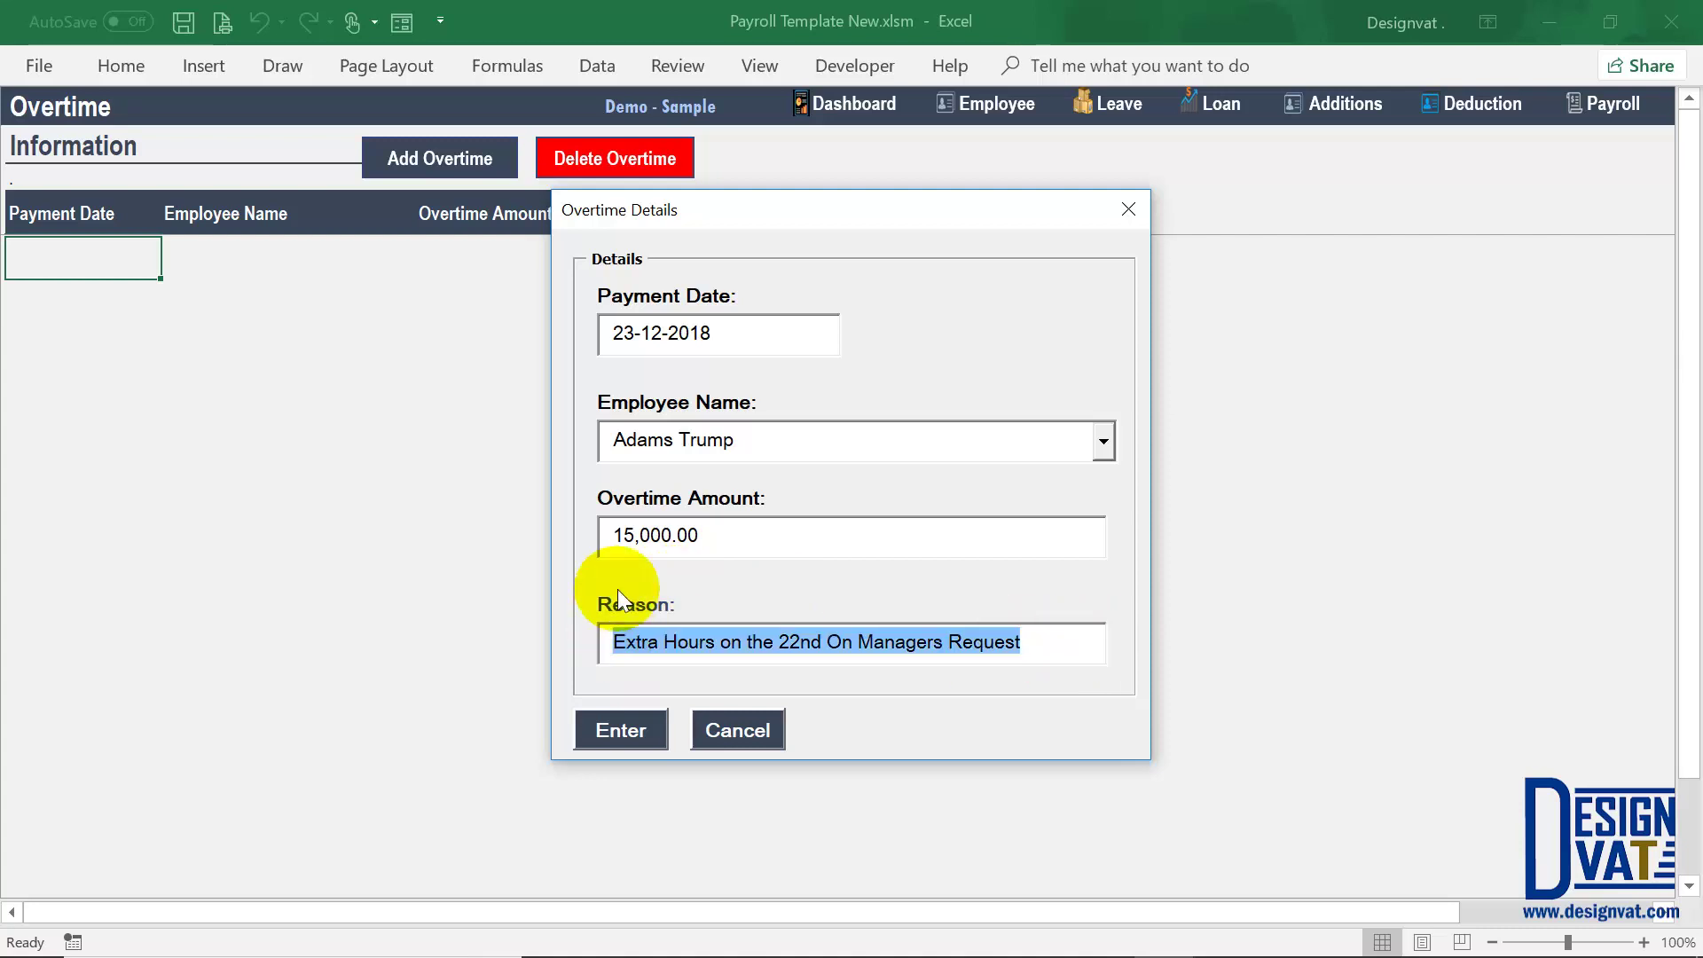
left_click(617, 731)
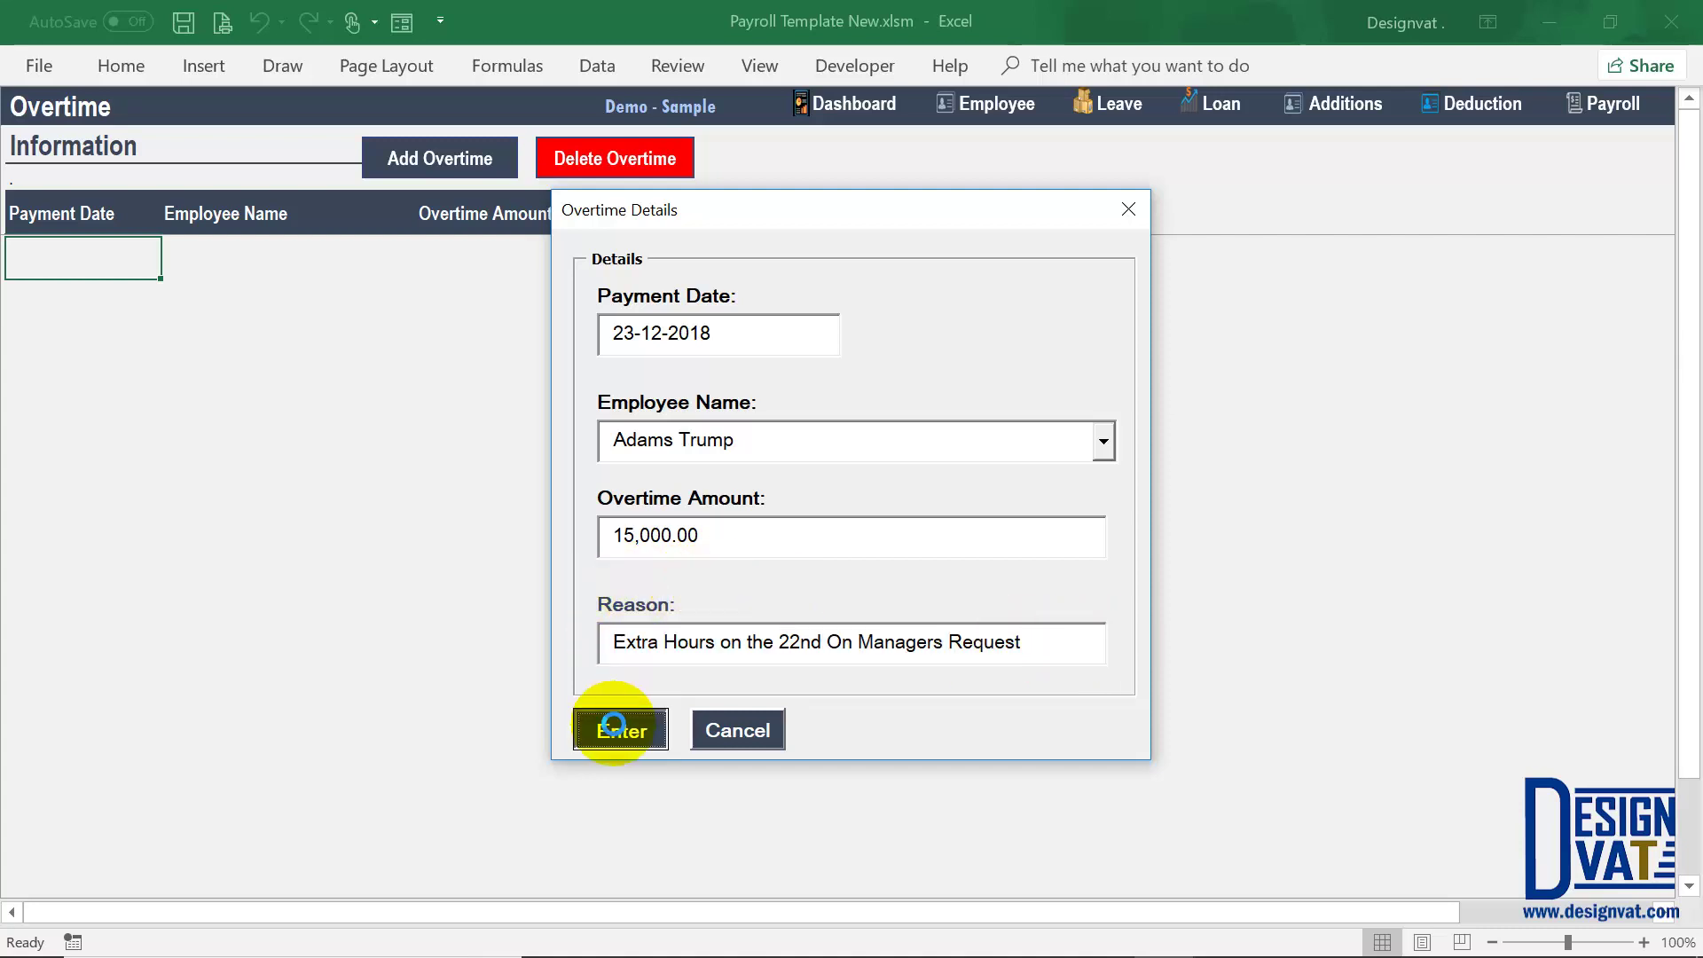
left_click(824, 590)
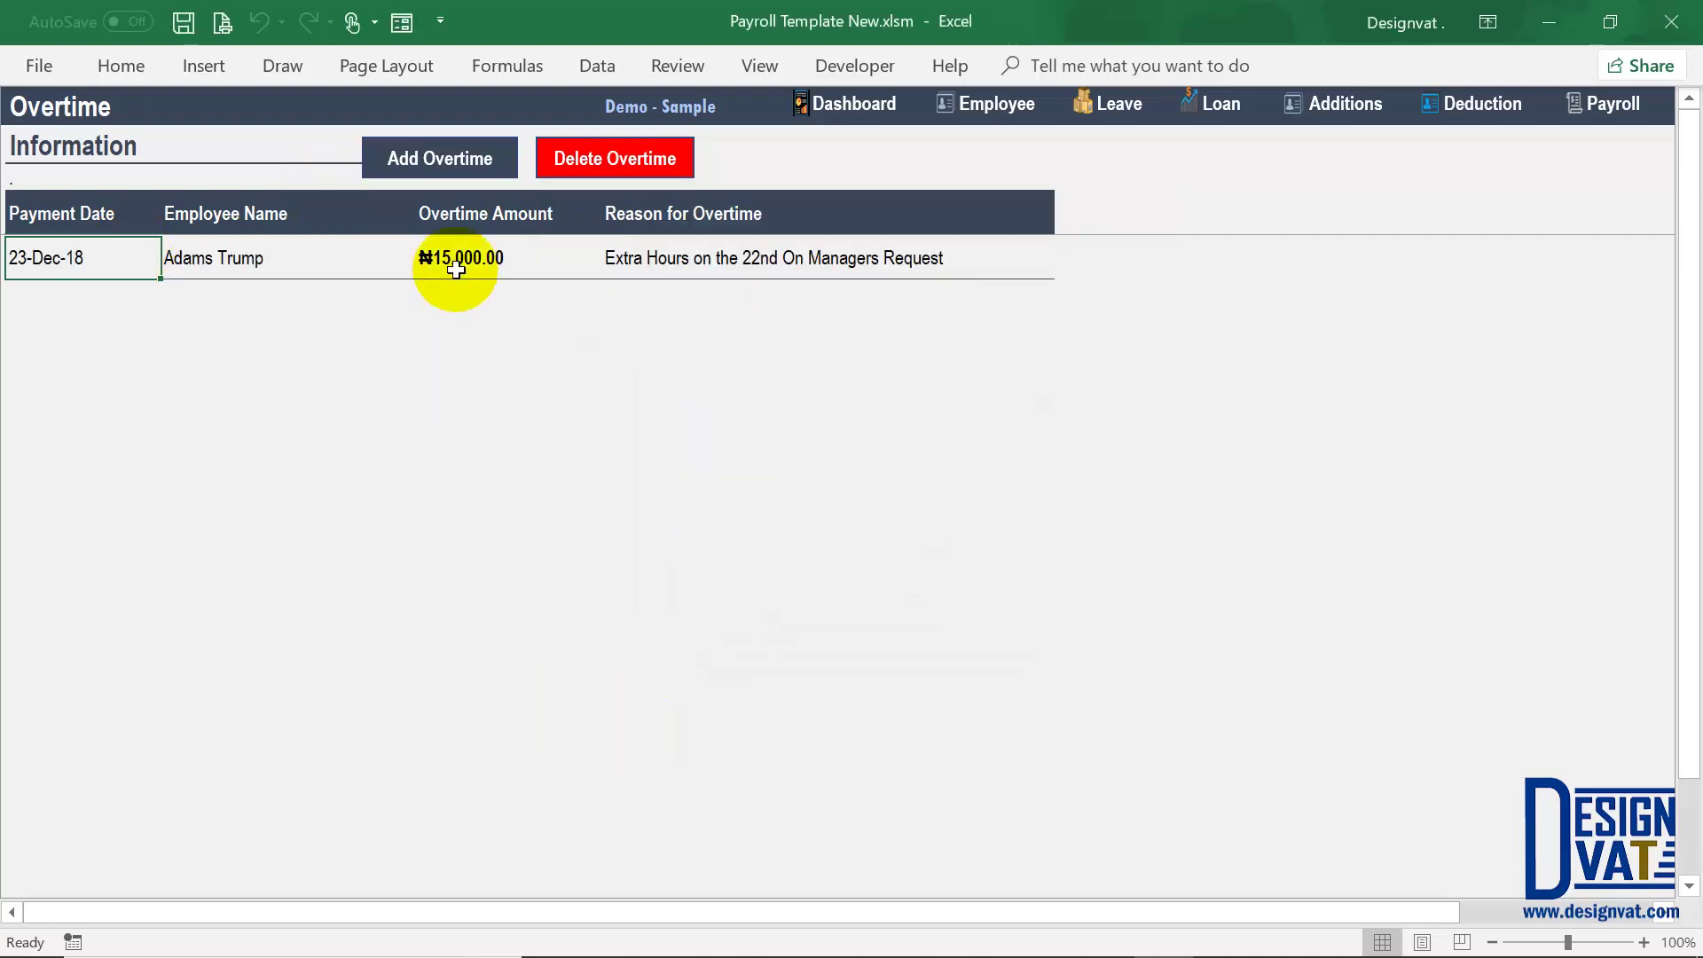
Step: Check the new overtime row's amount, employee, date and reason
left_click(455, 266)
left_click(262, 269)
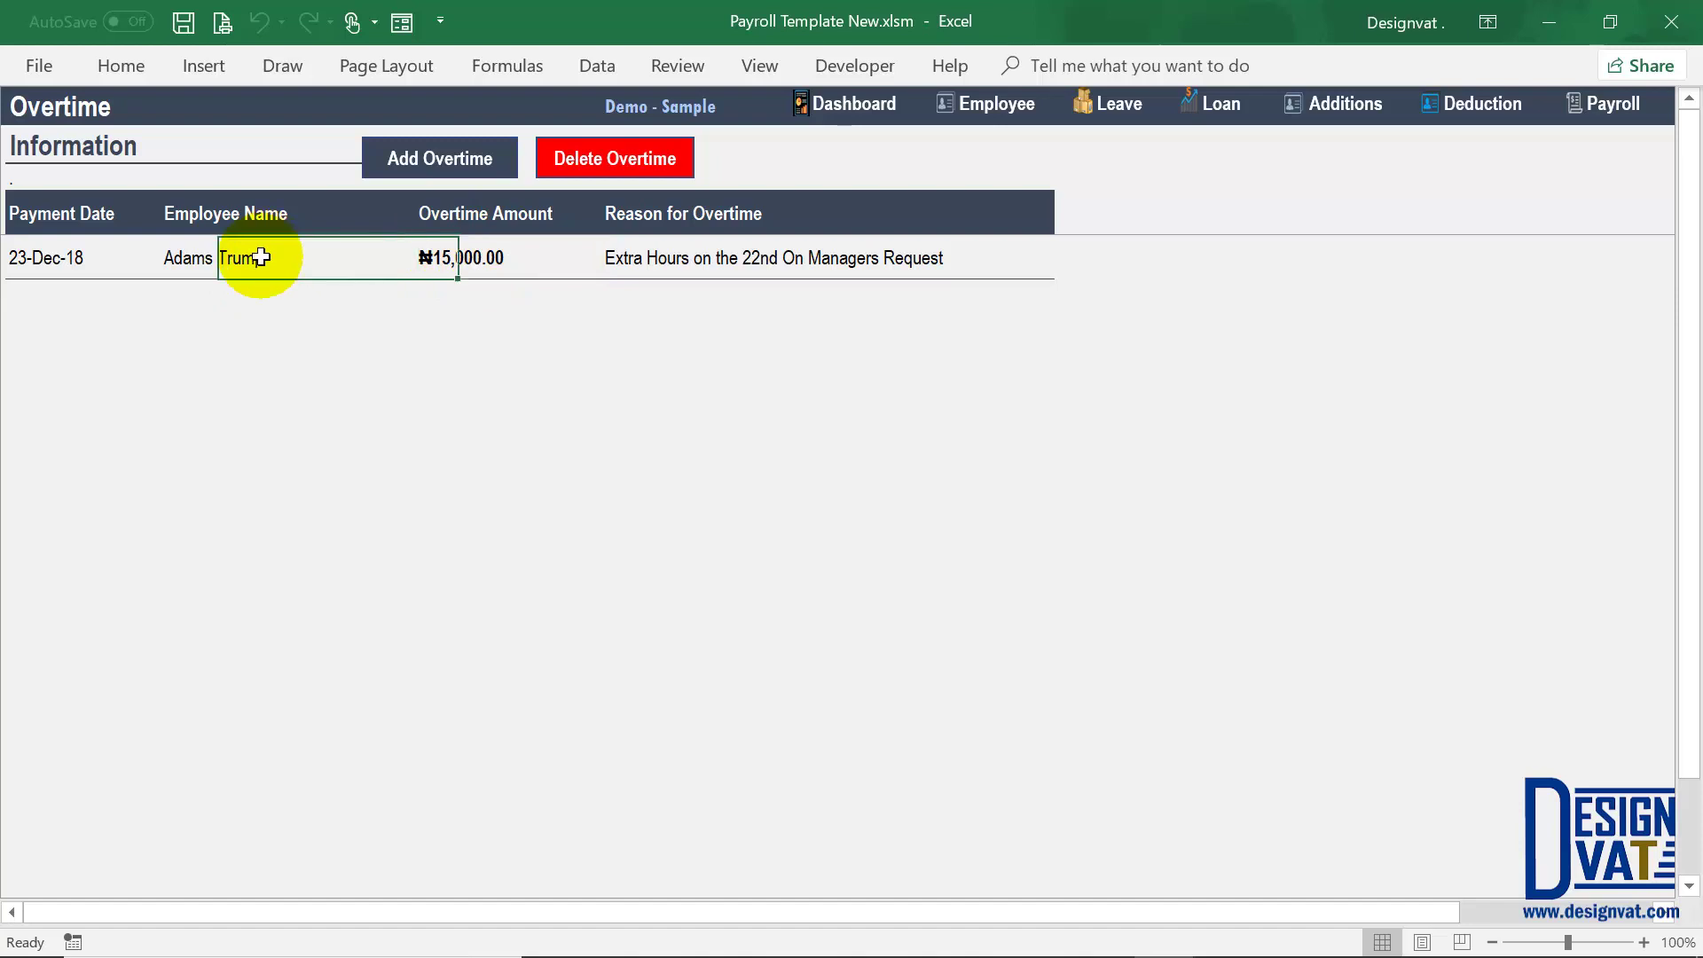
left_click(63, 260)
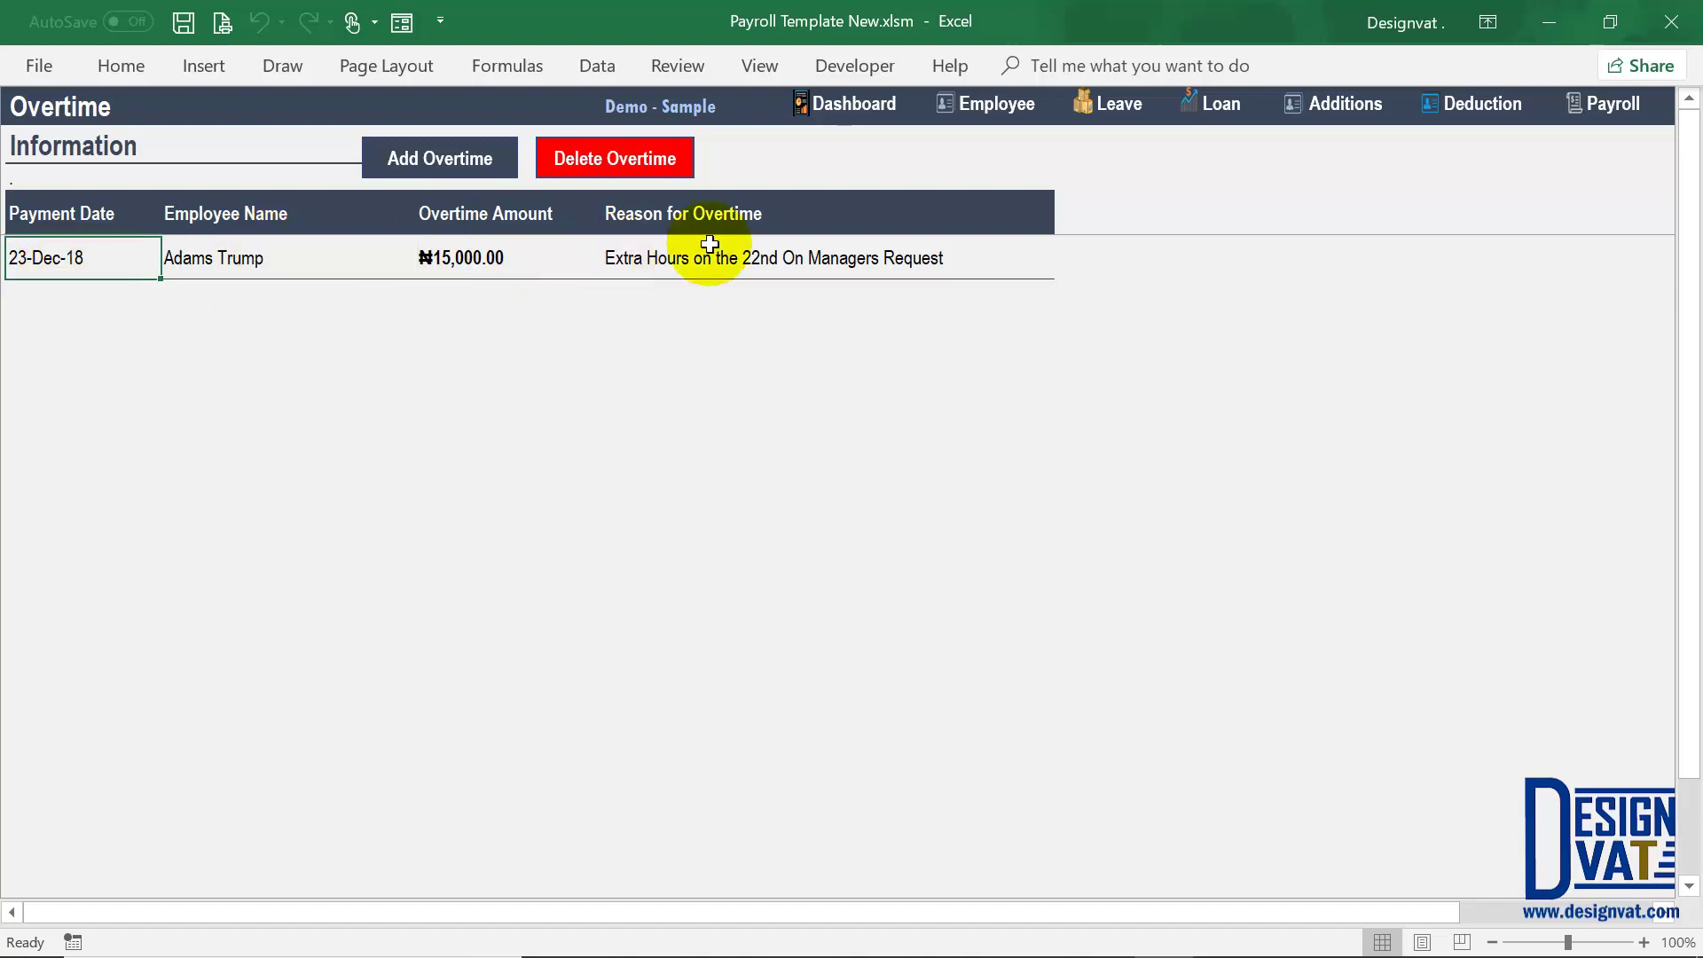
left_click(667, 264)
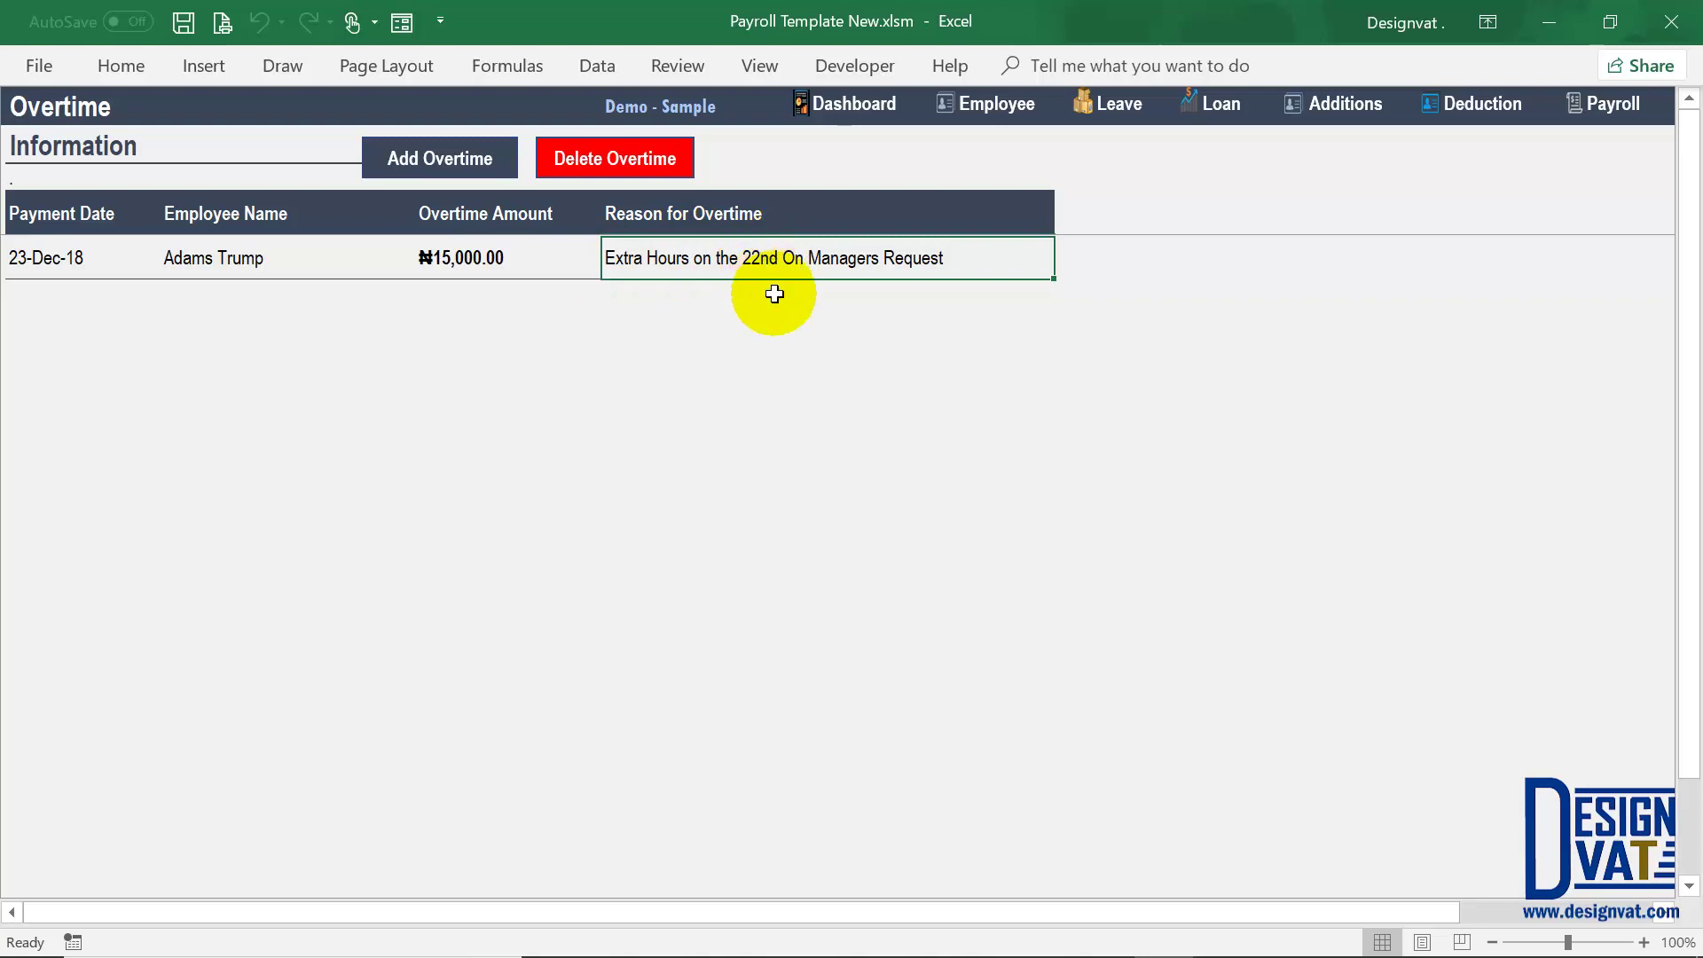
Step: Add a second 23-Dec-18 overtime entry of ₦4,000.00 for extra hours on the 21st
left_click(417, 168)
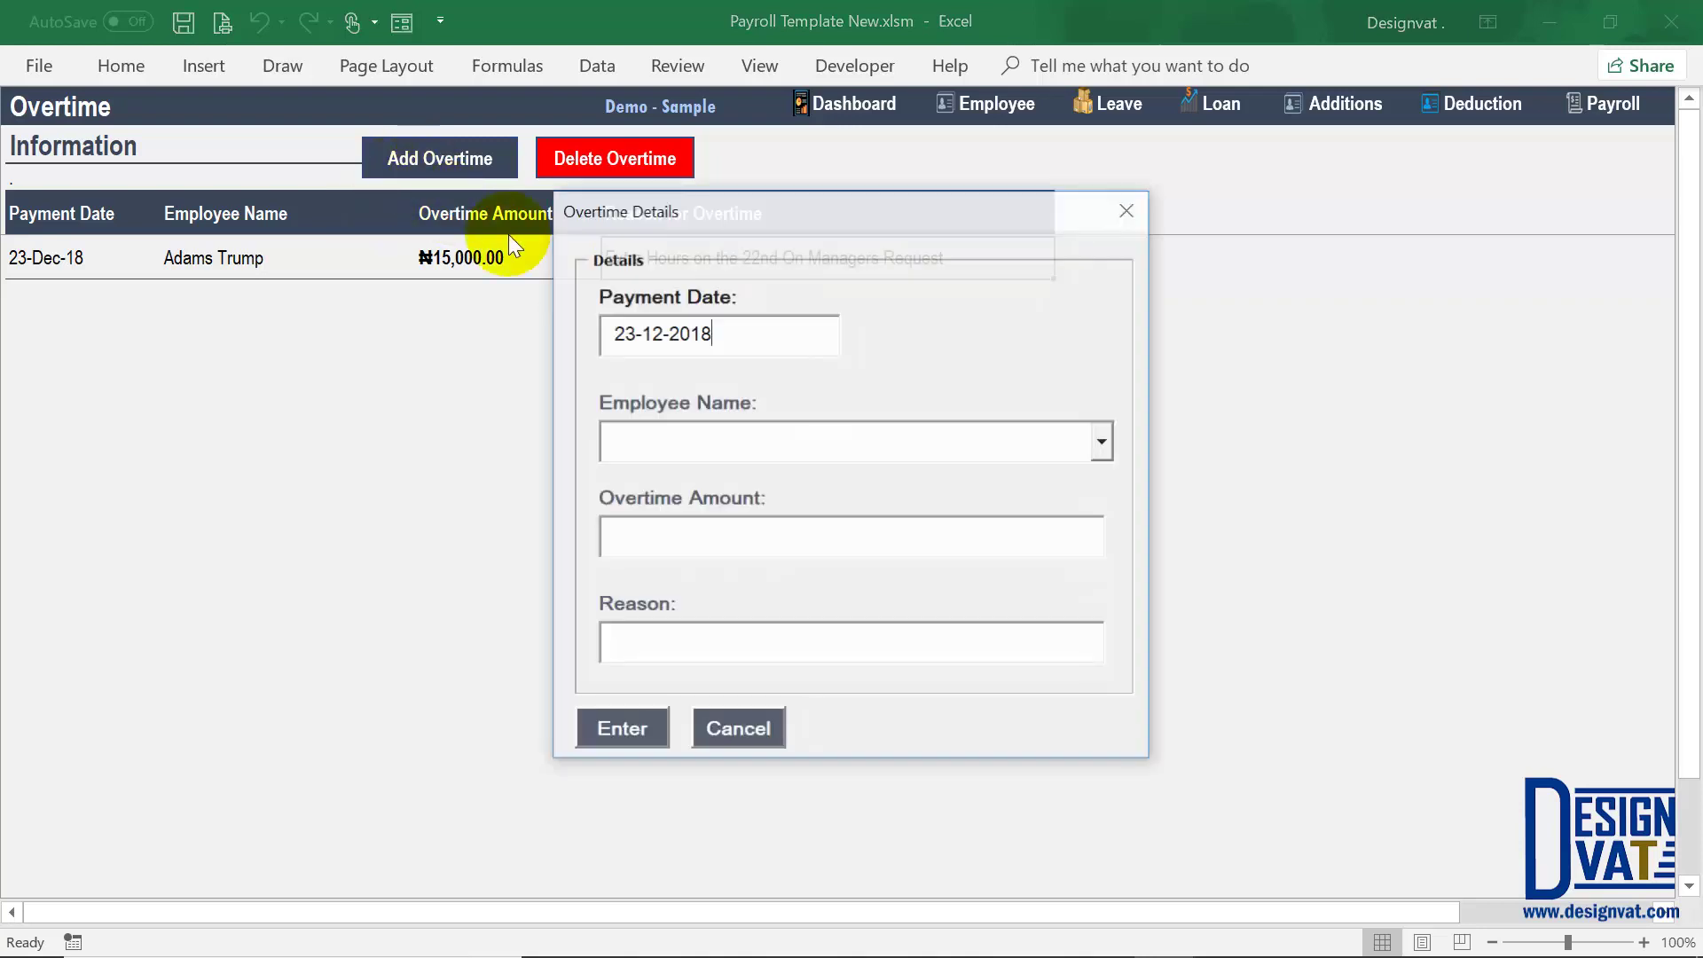
left_click_drag(745, 334, 638, 334)
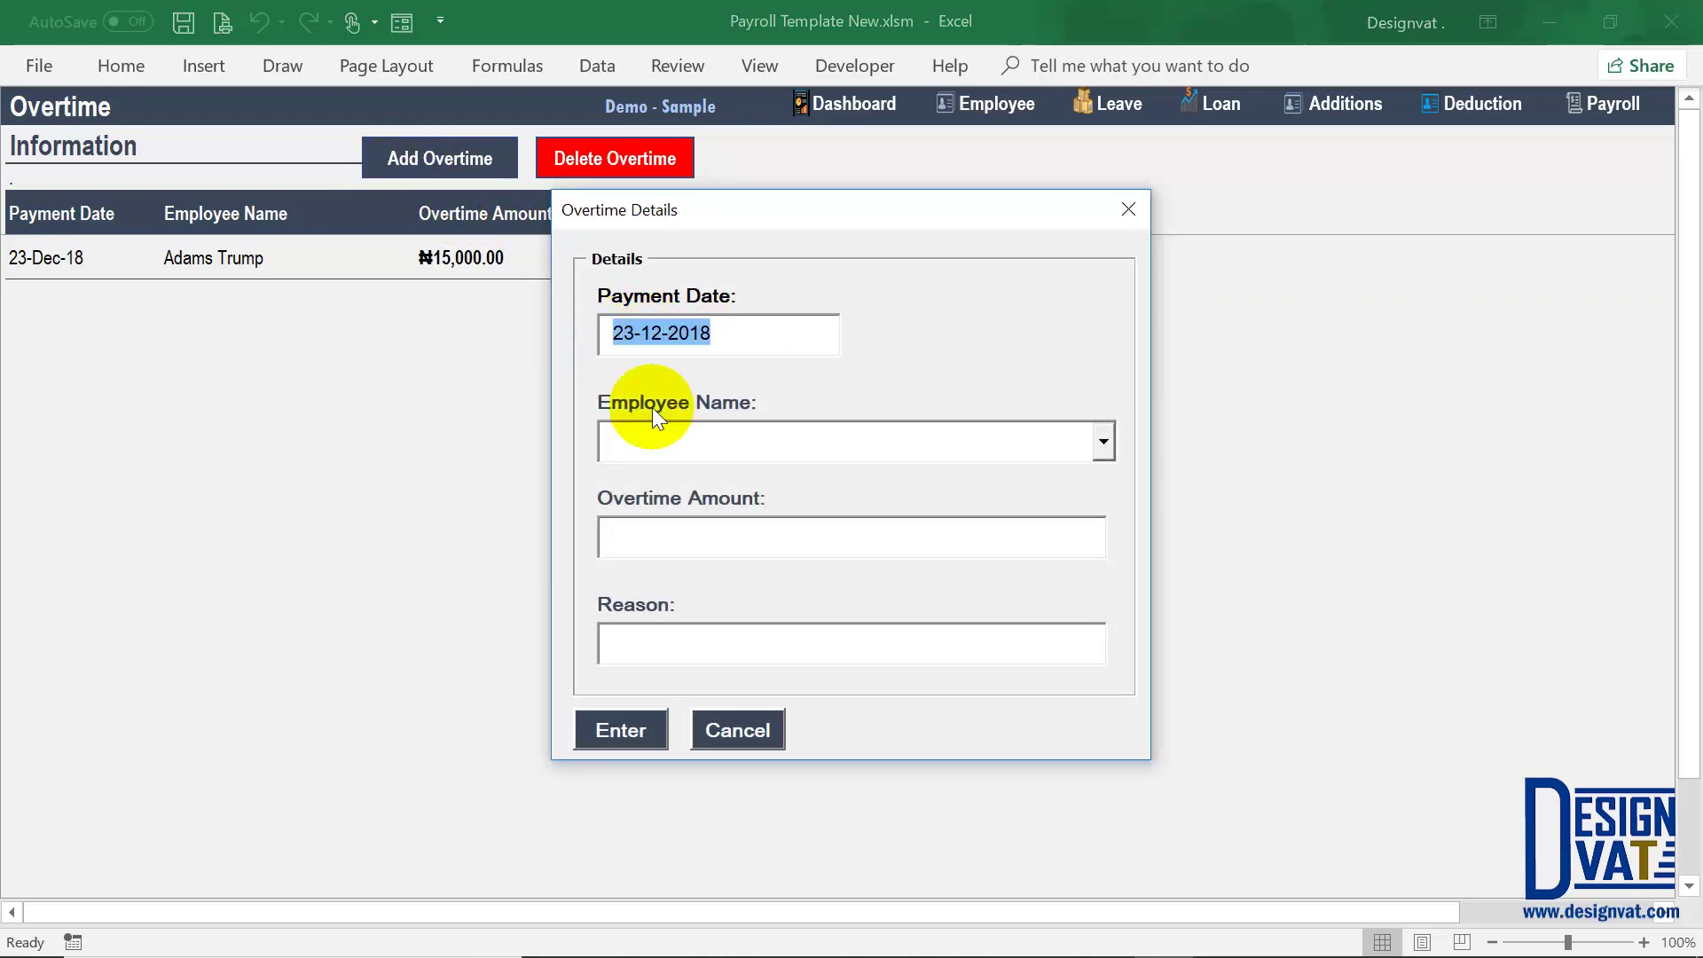
left_click(658, 442)
left_click(1105, 441)
left_click(981, 471)
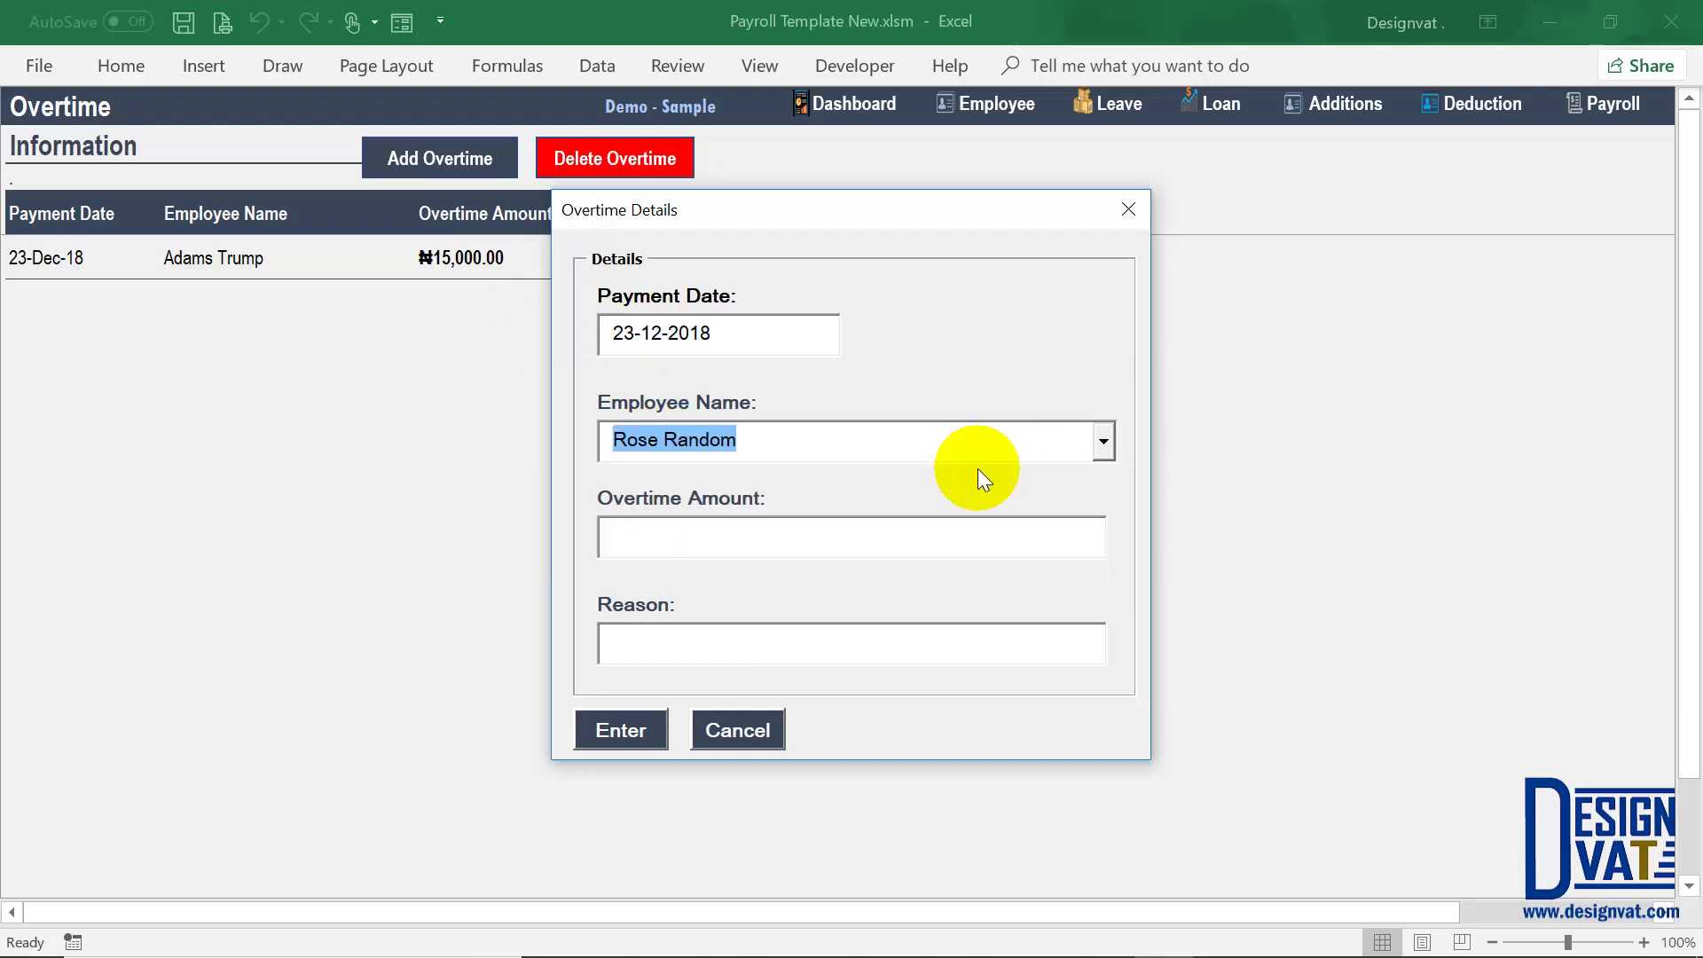
key("Tab")
type("4,000")
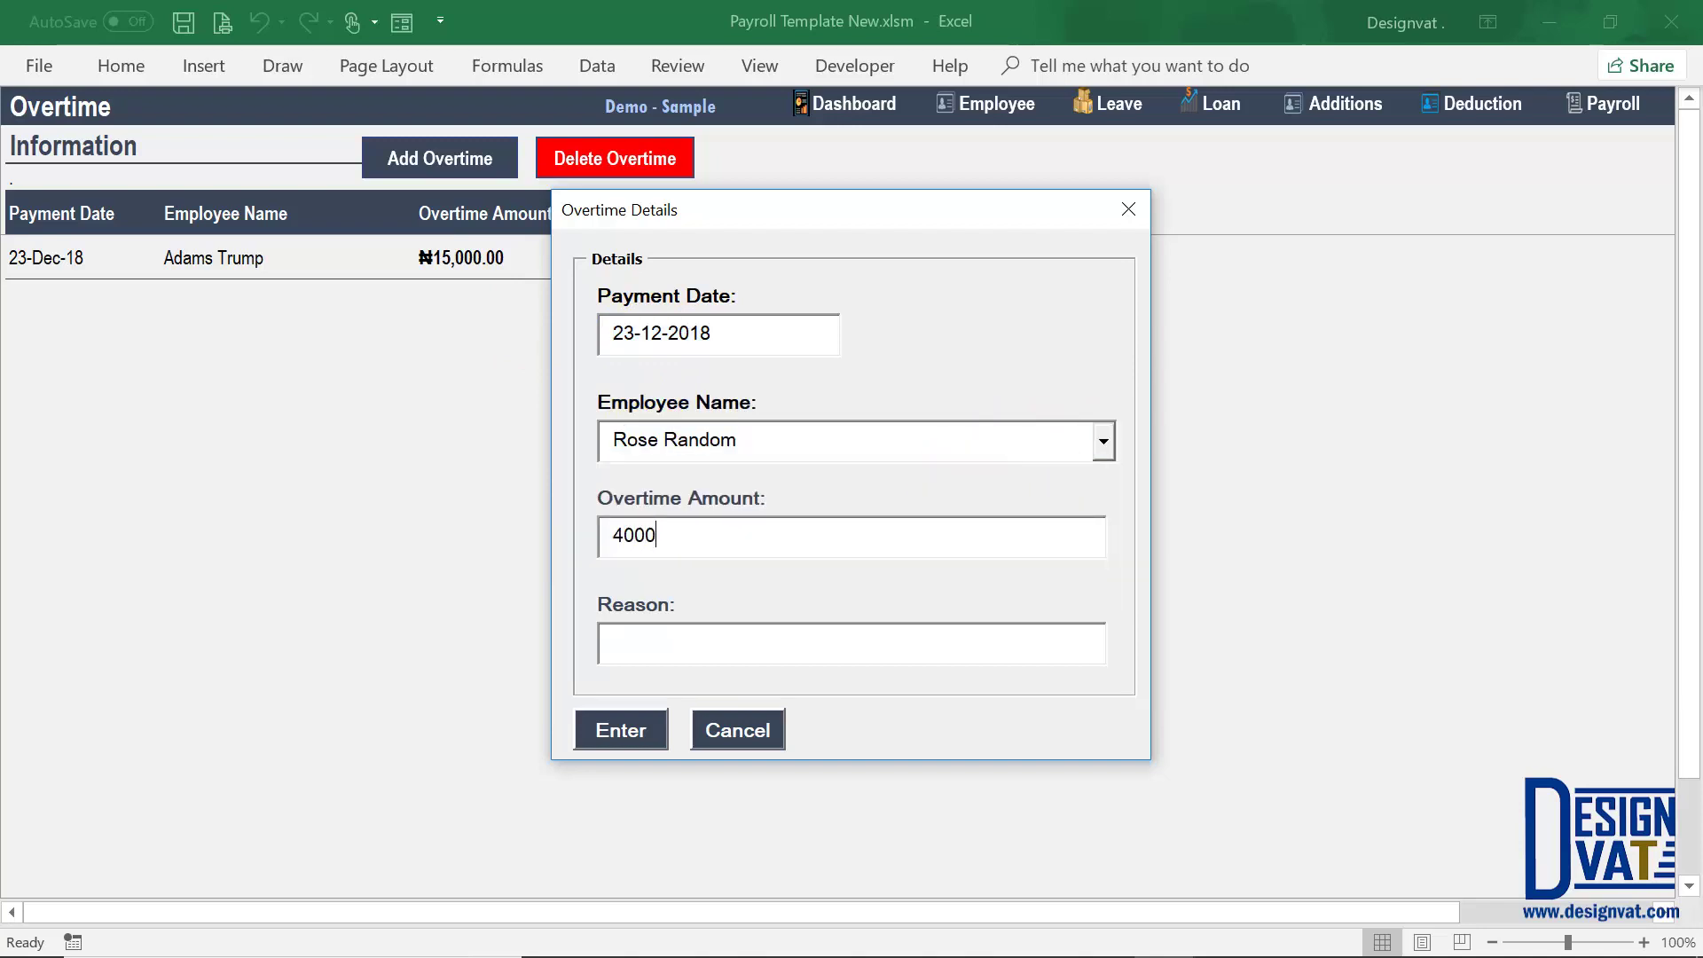
key("Tab")
type("Extra Hours")
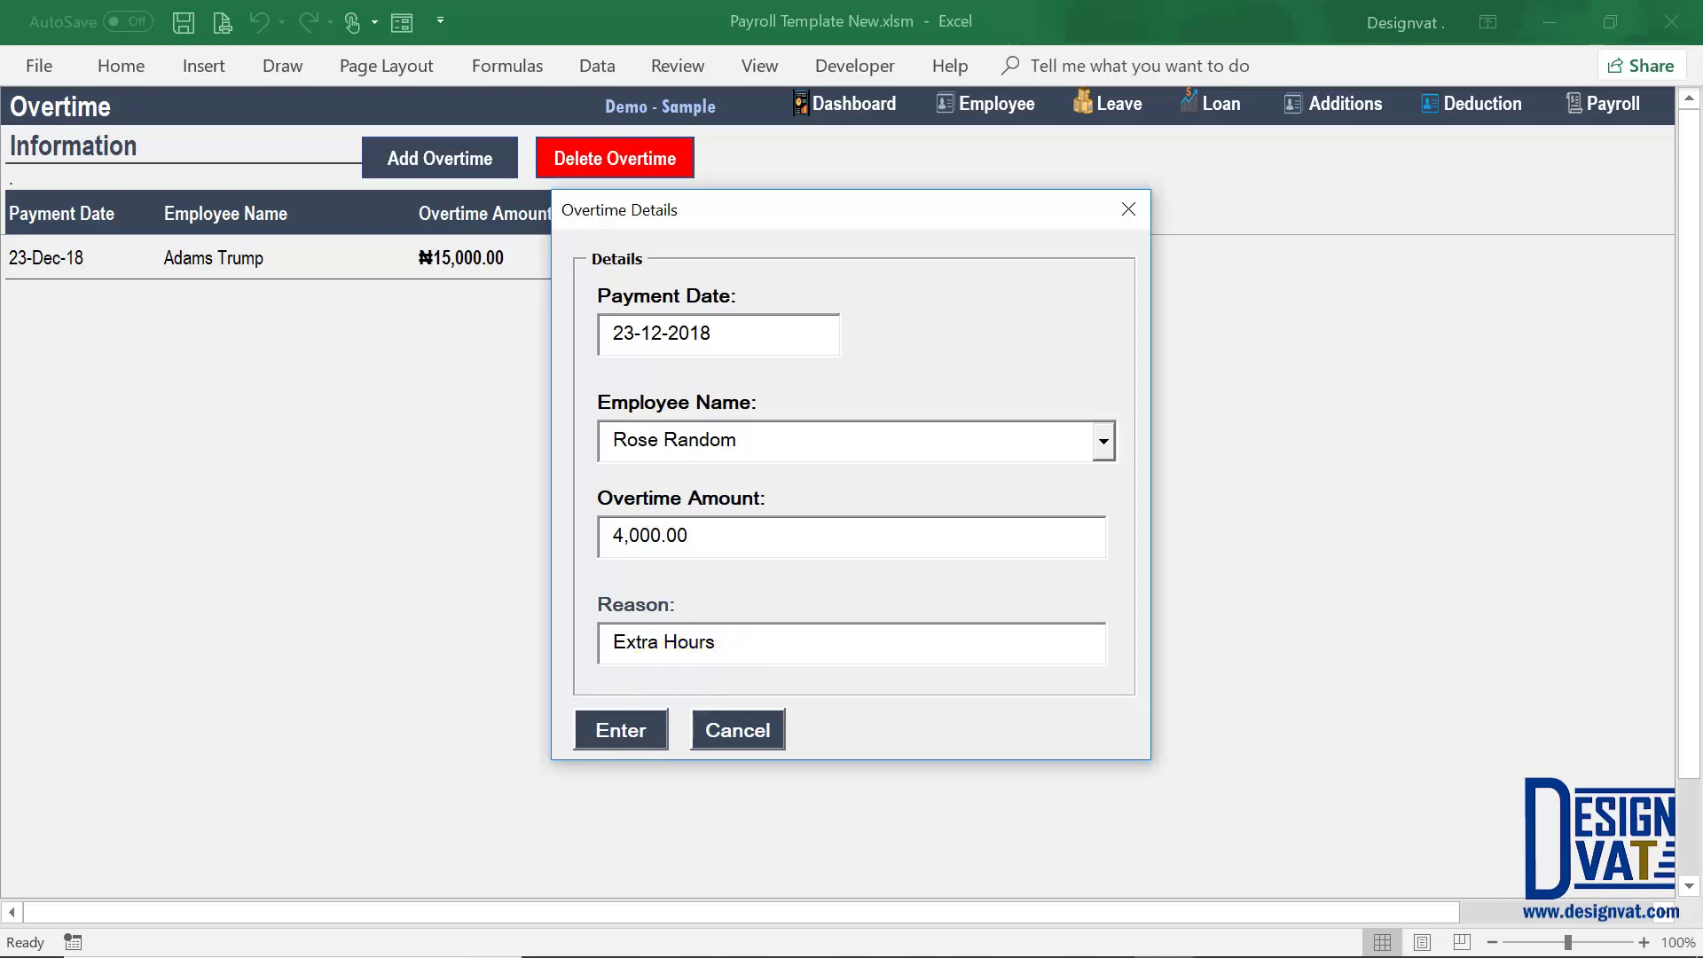
type(" on 21st")
left_click(634, 730)
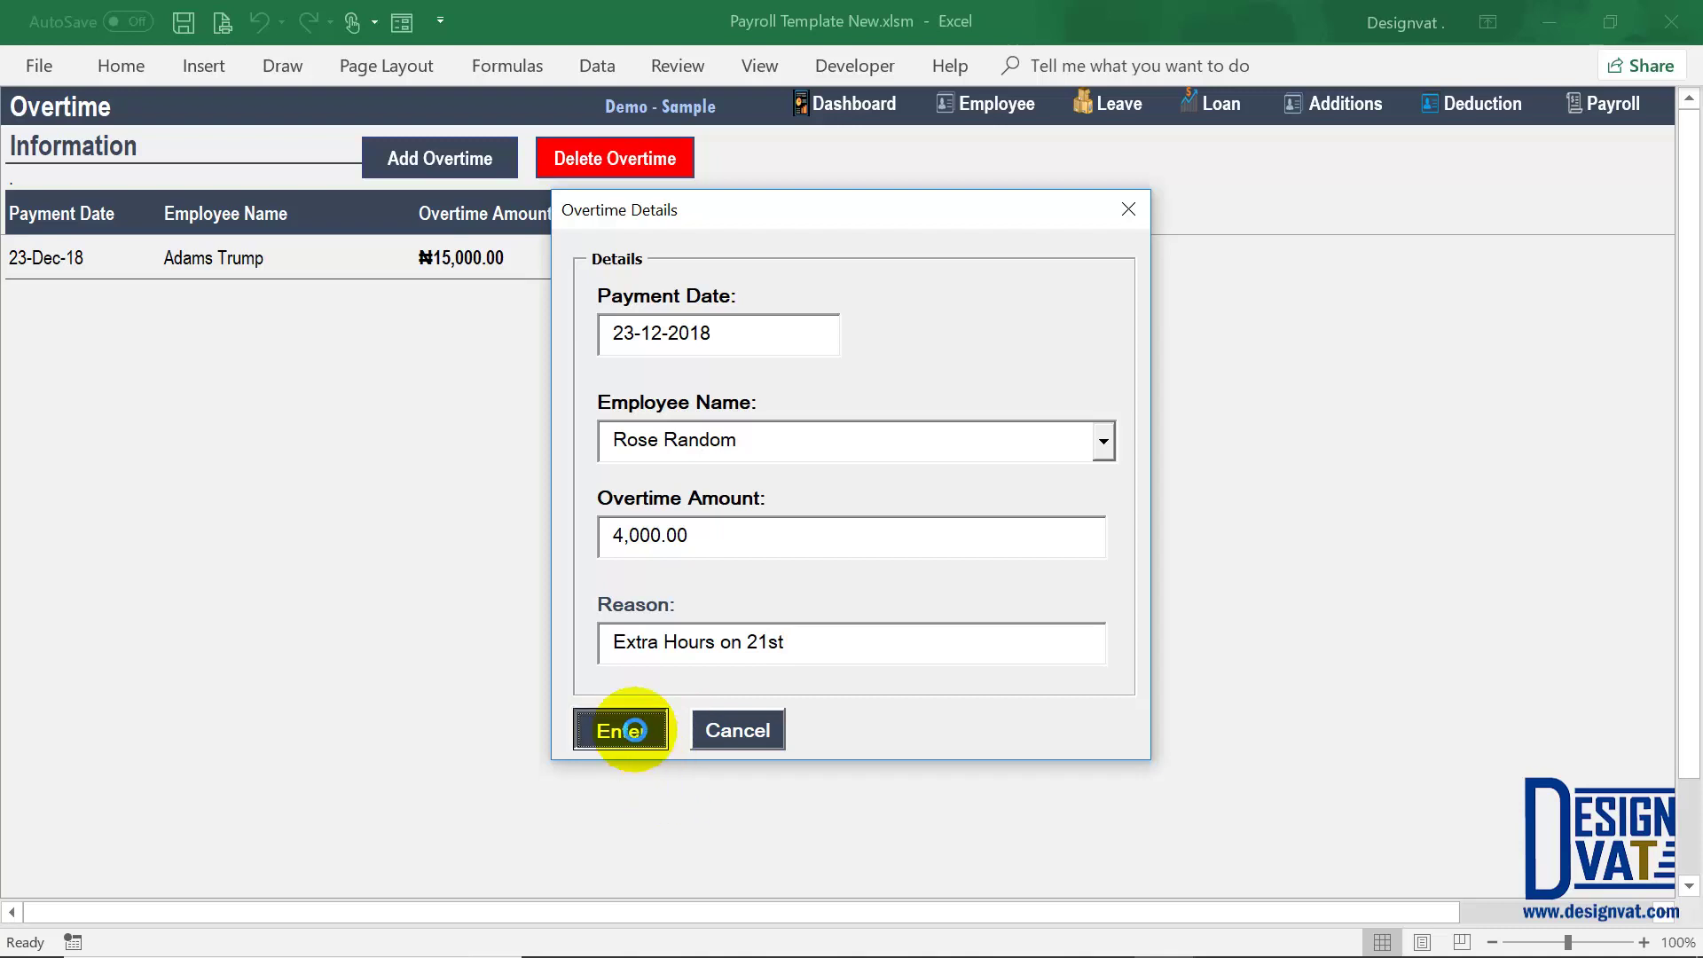
left_click(881, 575)
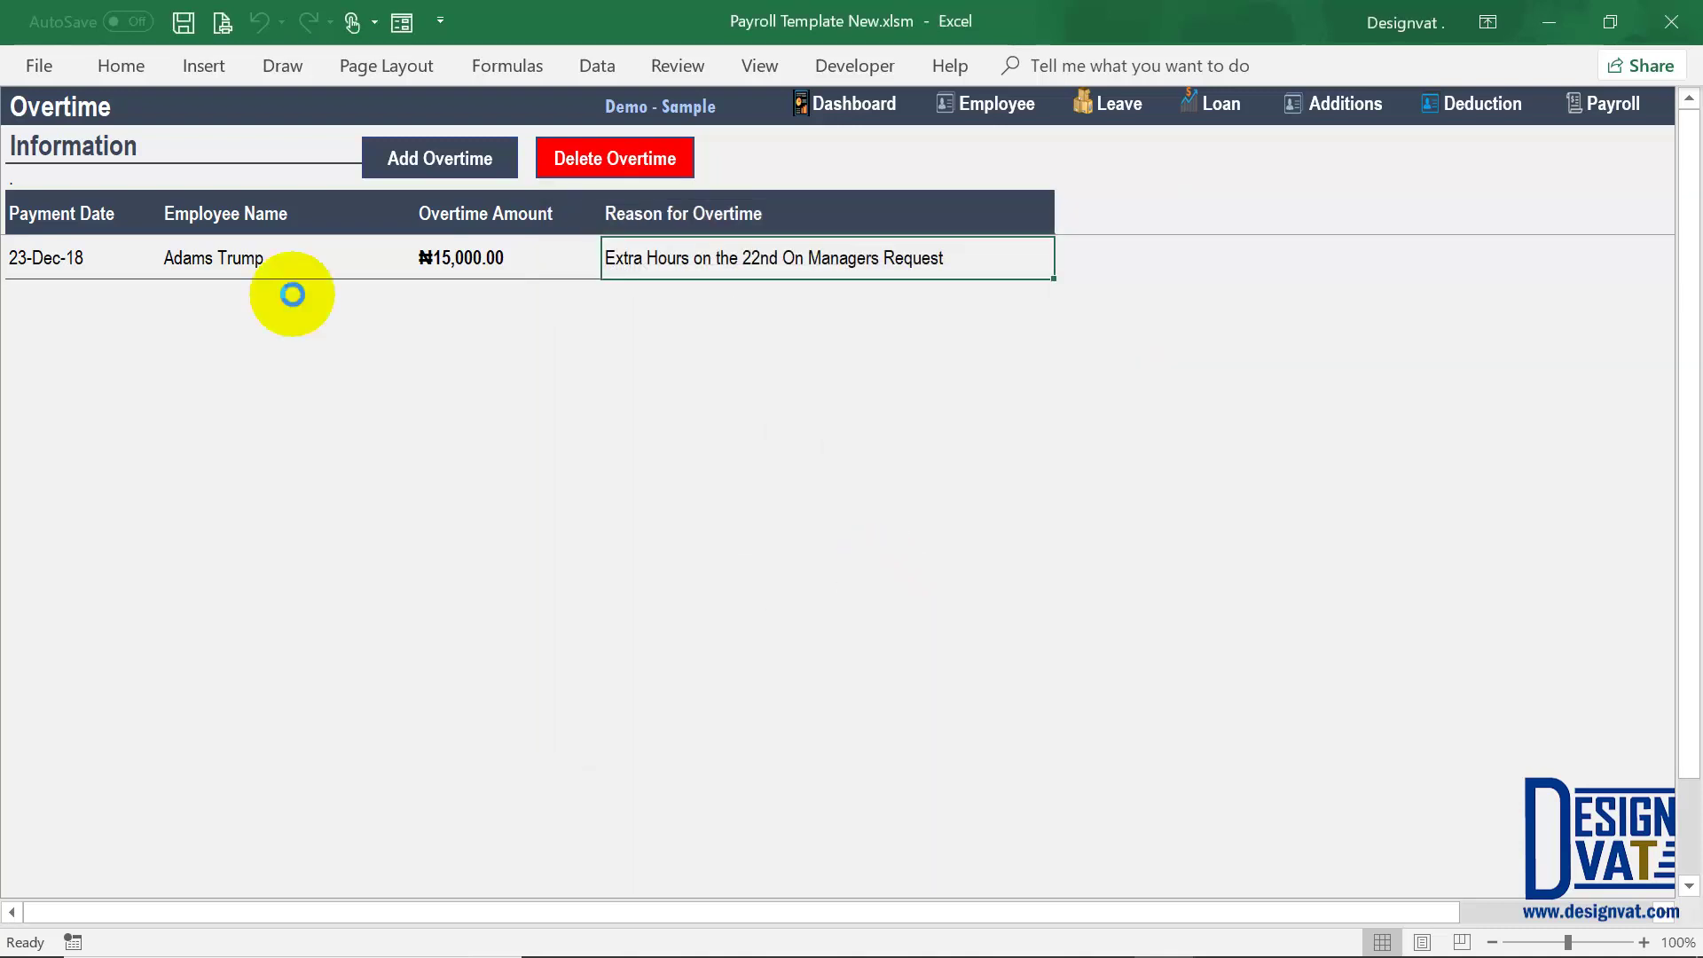
Step: Switch to the Employee sheet, opening and cancelling the Add Employee form
left_click(1349, 103)
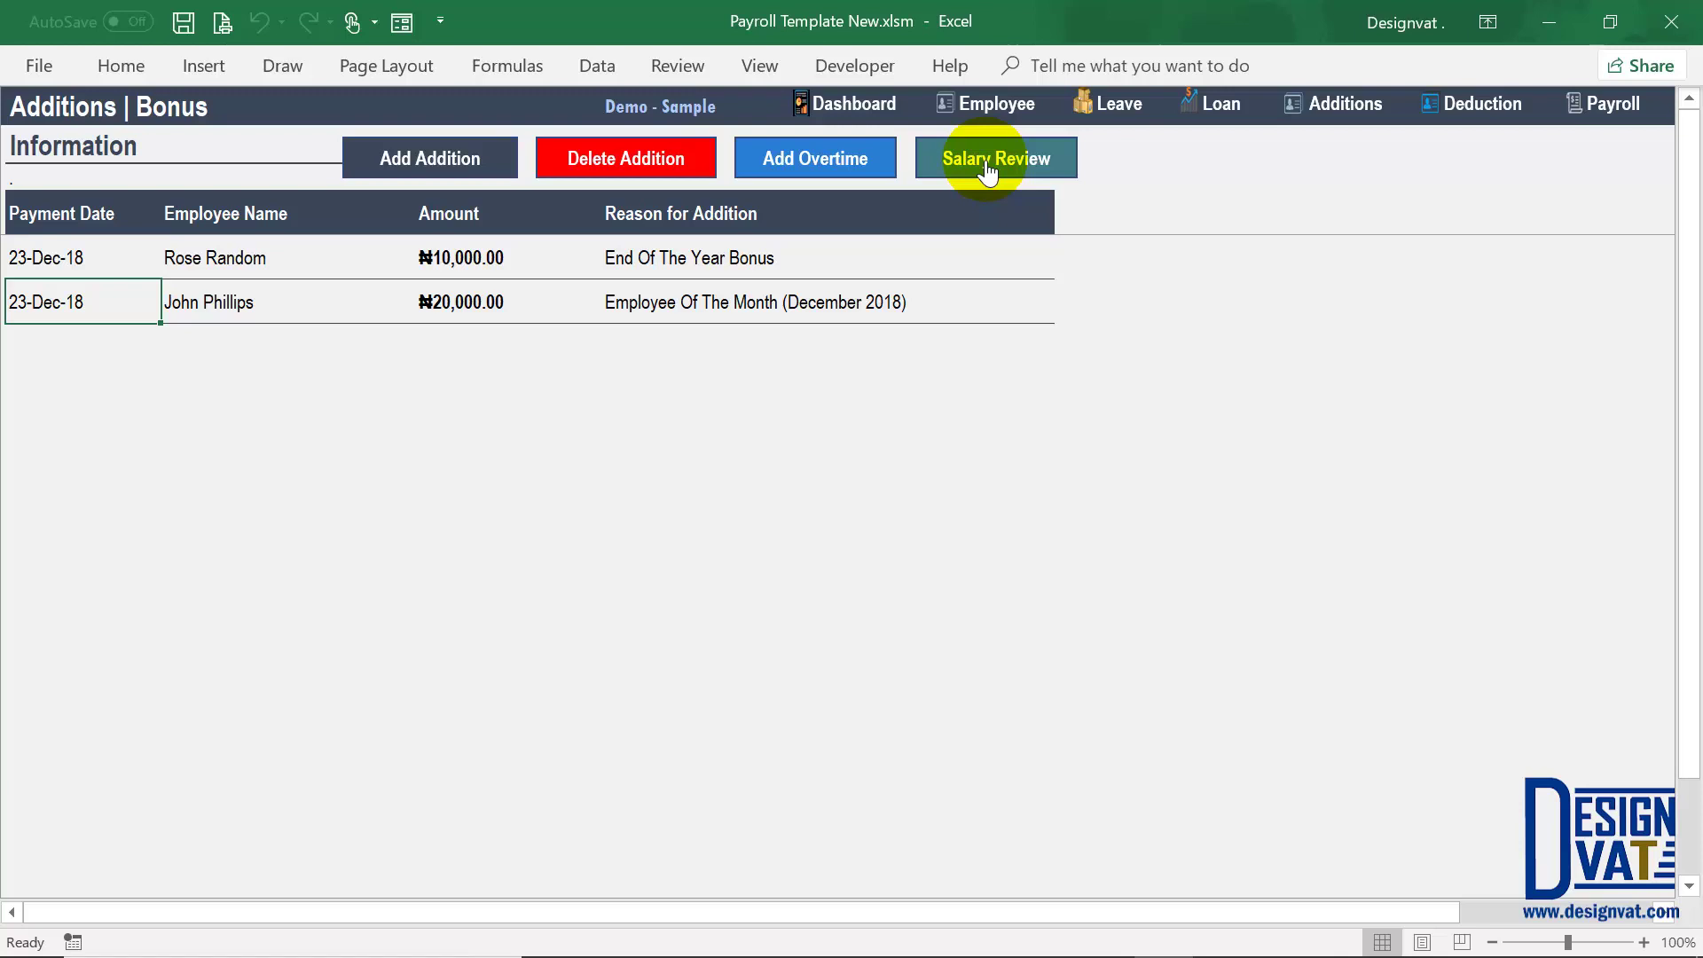
left_click(1003, 96)
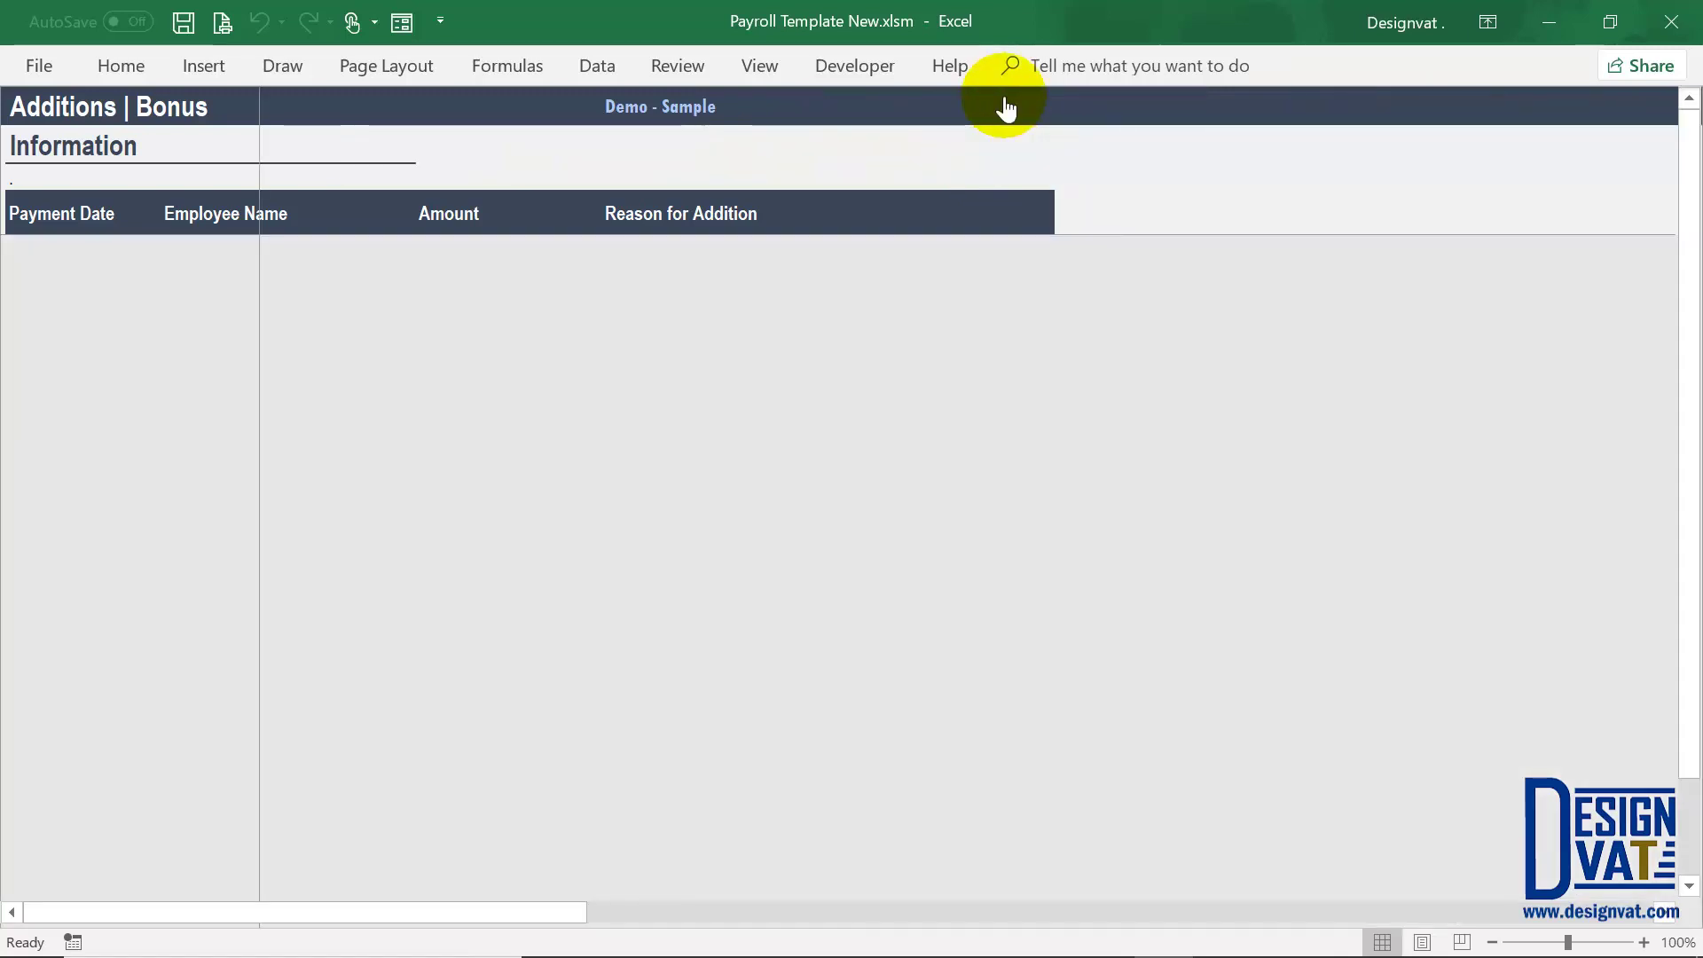
left_click(1006, 108)
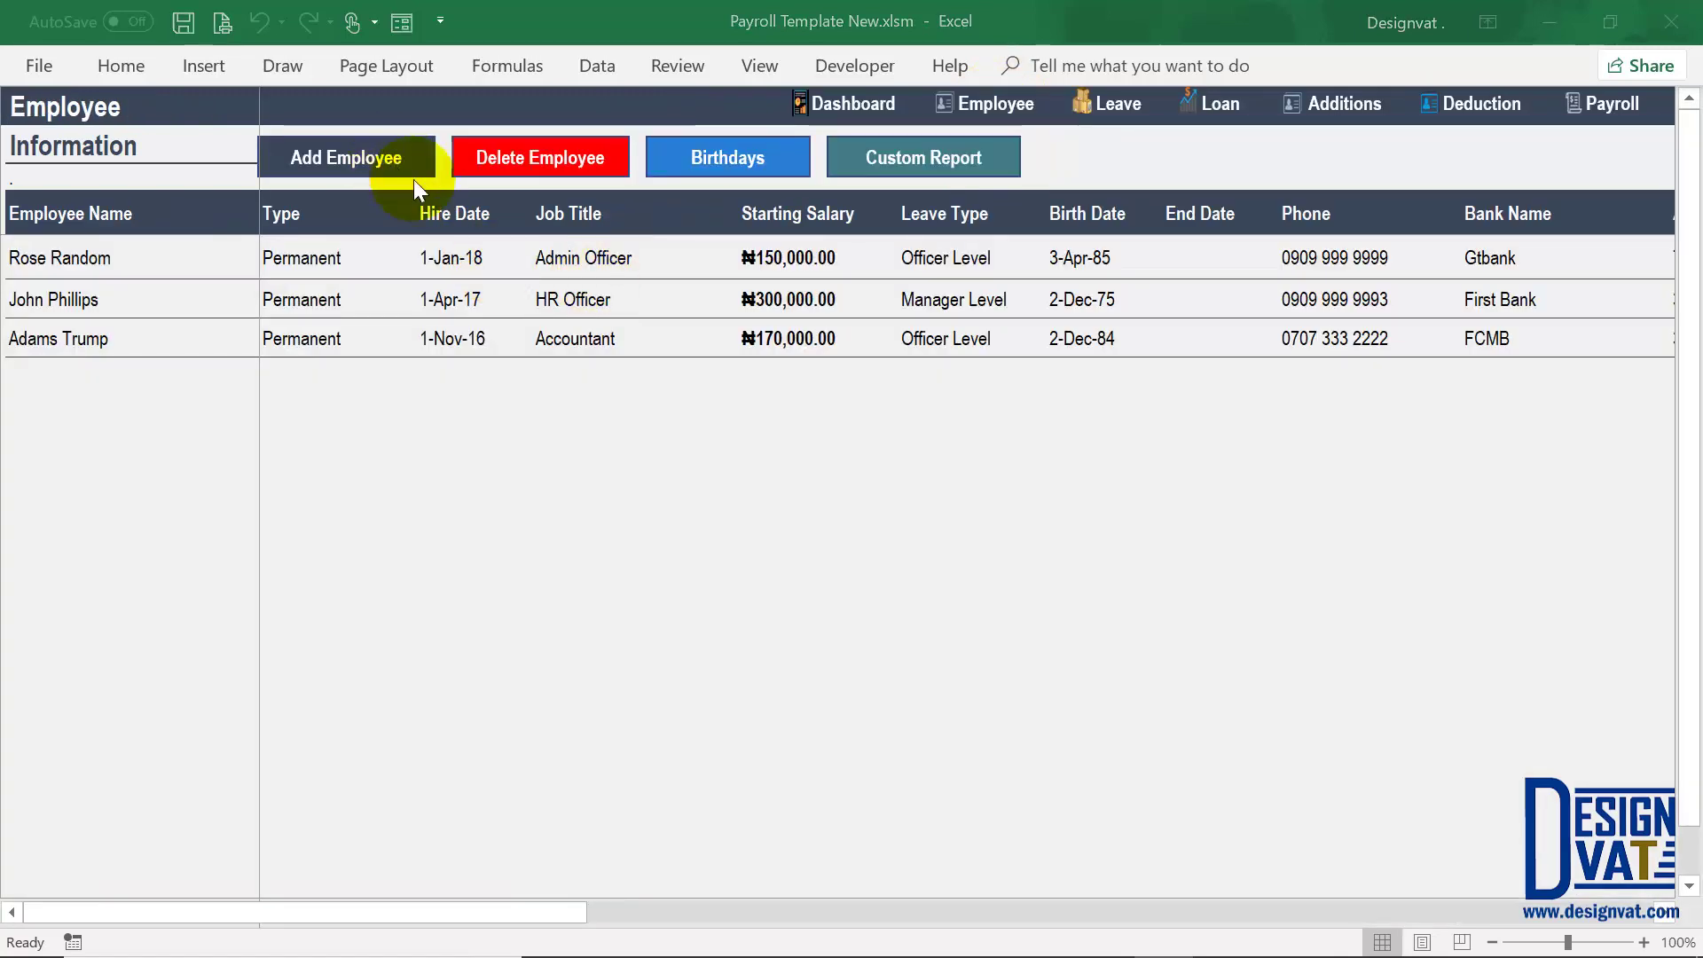
left_click(395, 165)
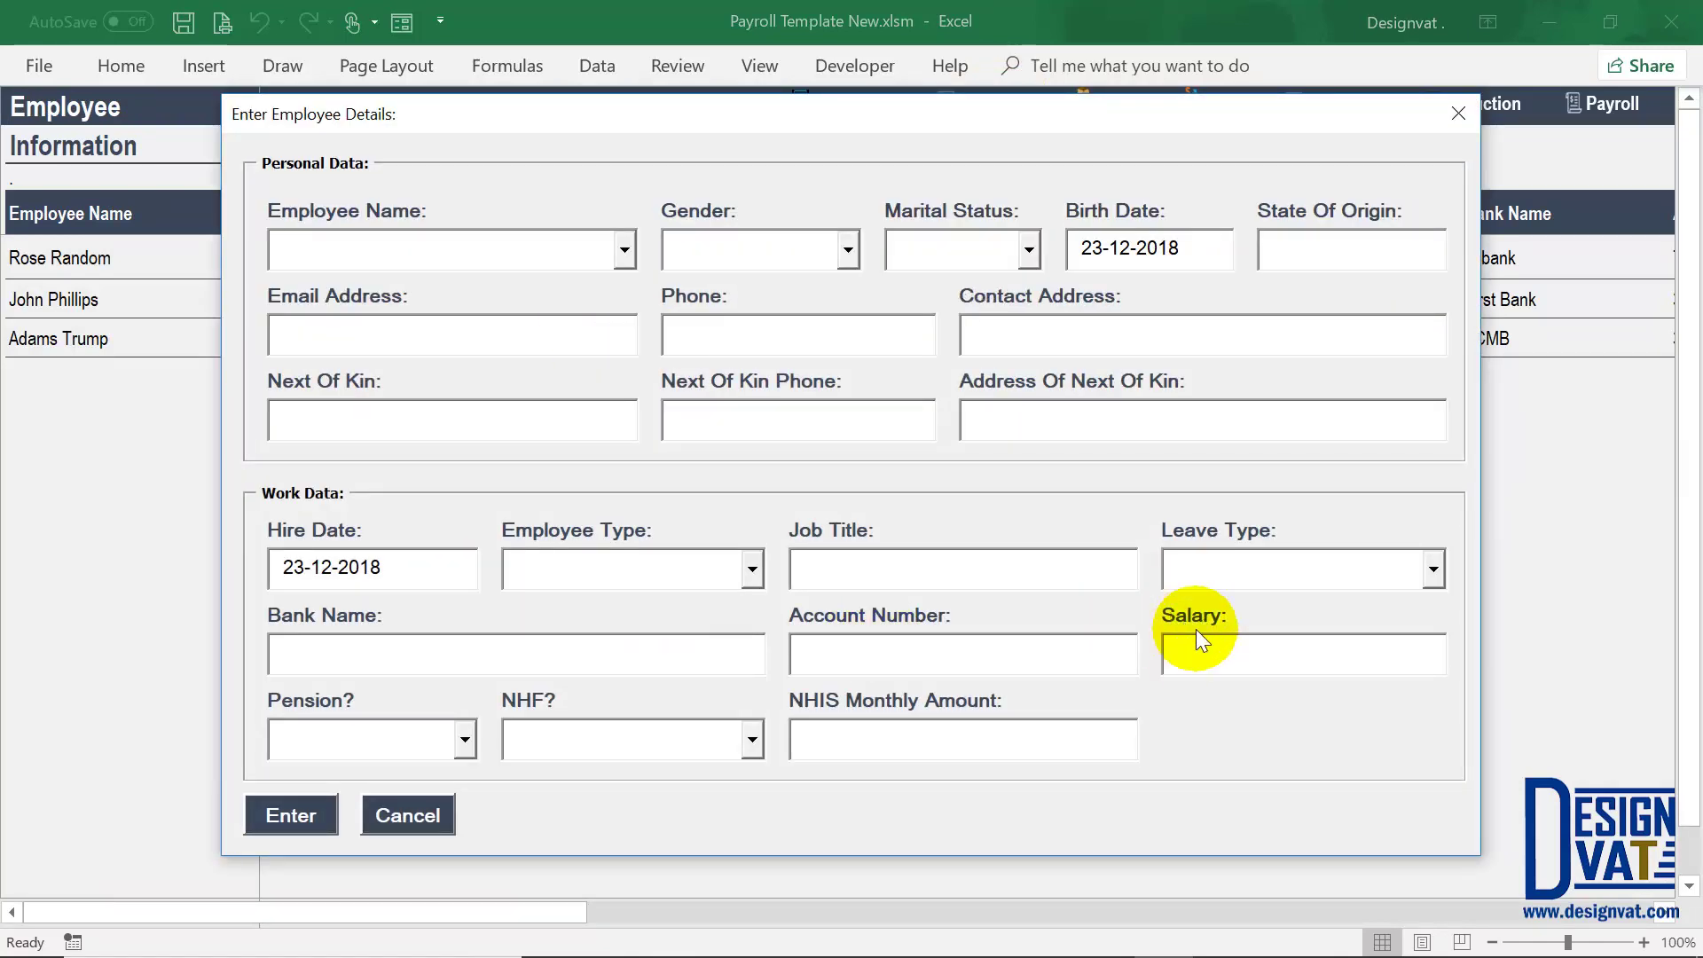
left_click(407, 815)
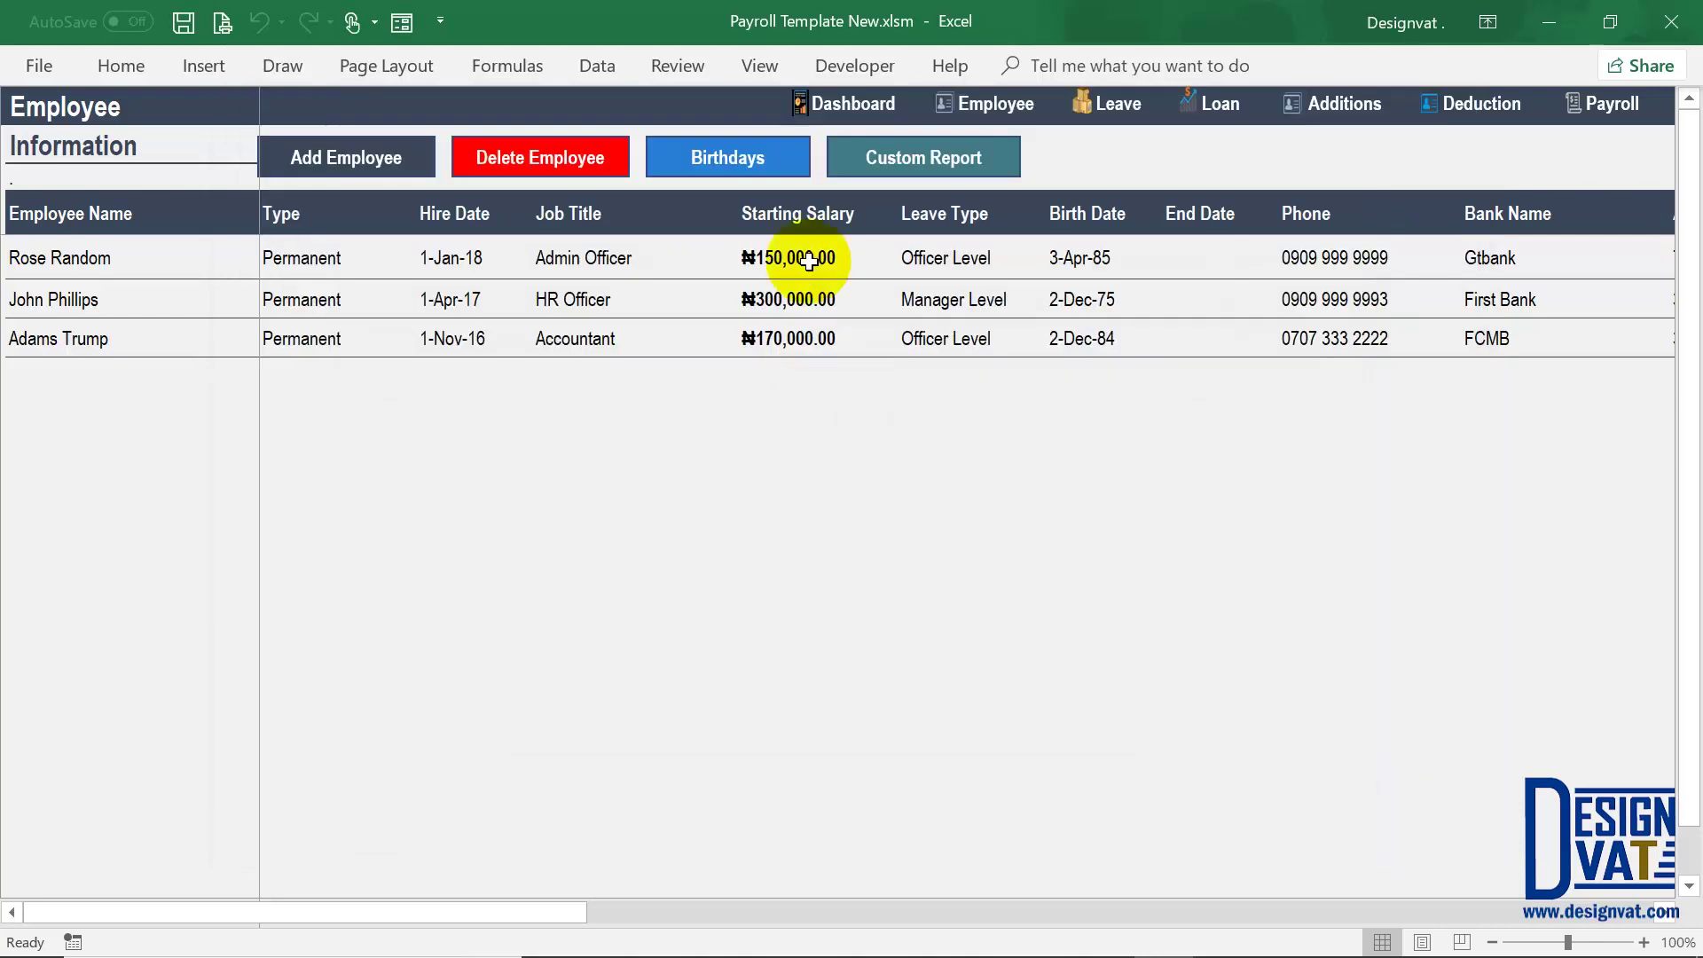
Step: Check the employees' starting salaries and their total, plus the second employee's hire date
left_click(809, 260)
left_click(820, 306)
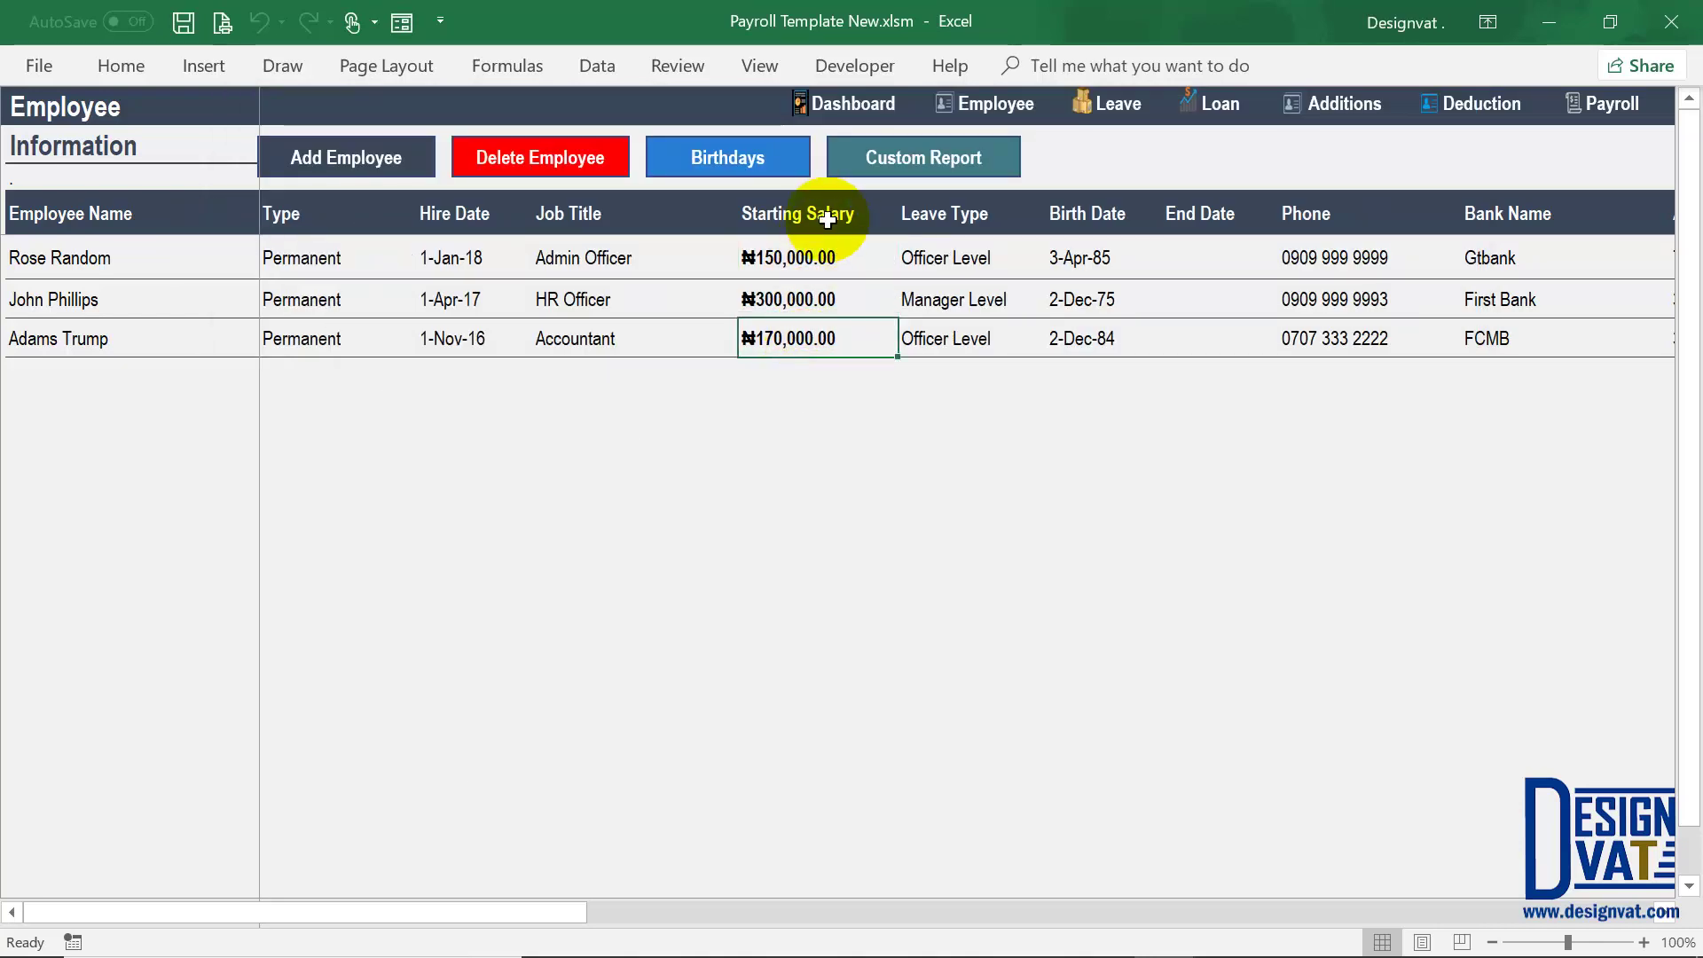
left_click_drag(833, 211, 810, 334)
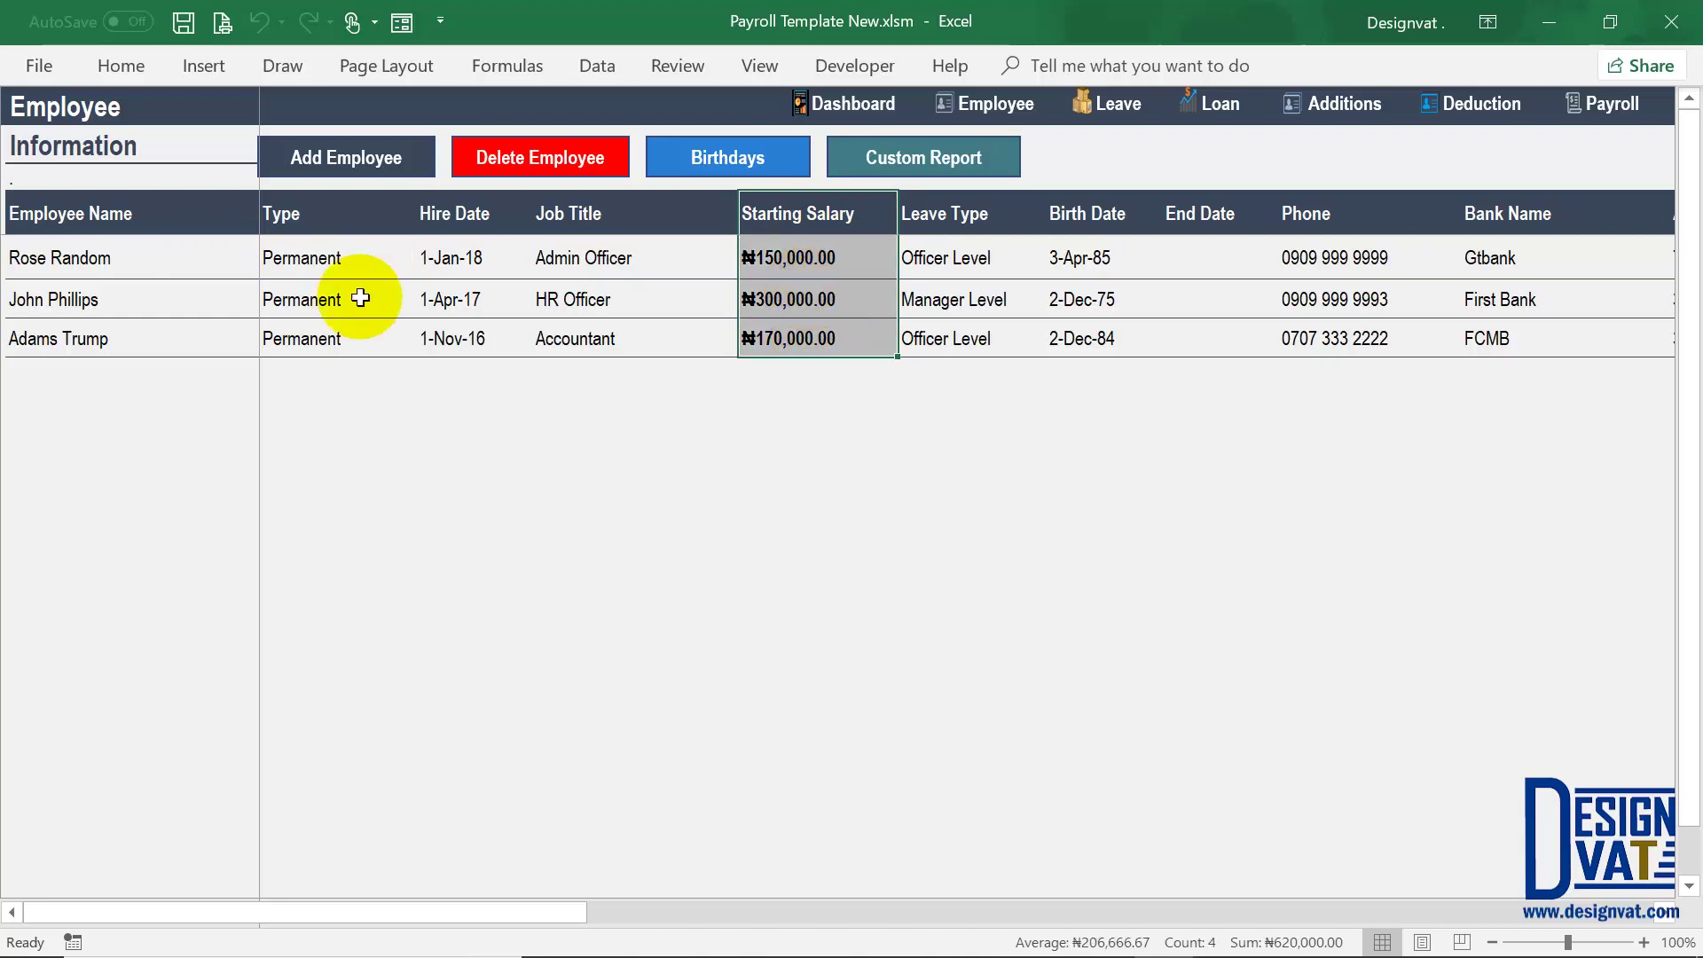
left_click(92, 301)
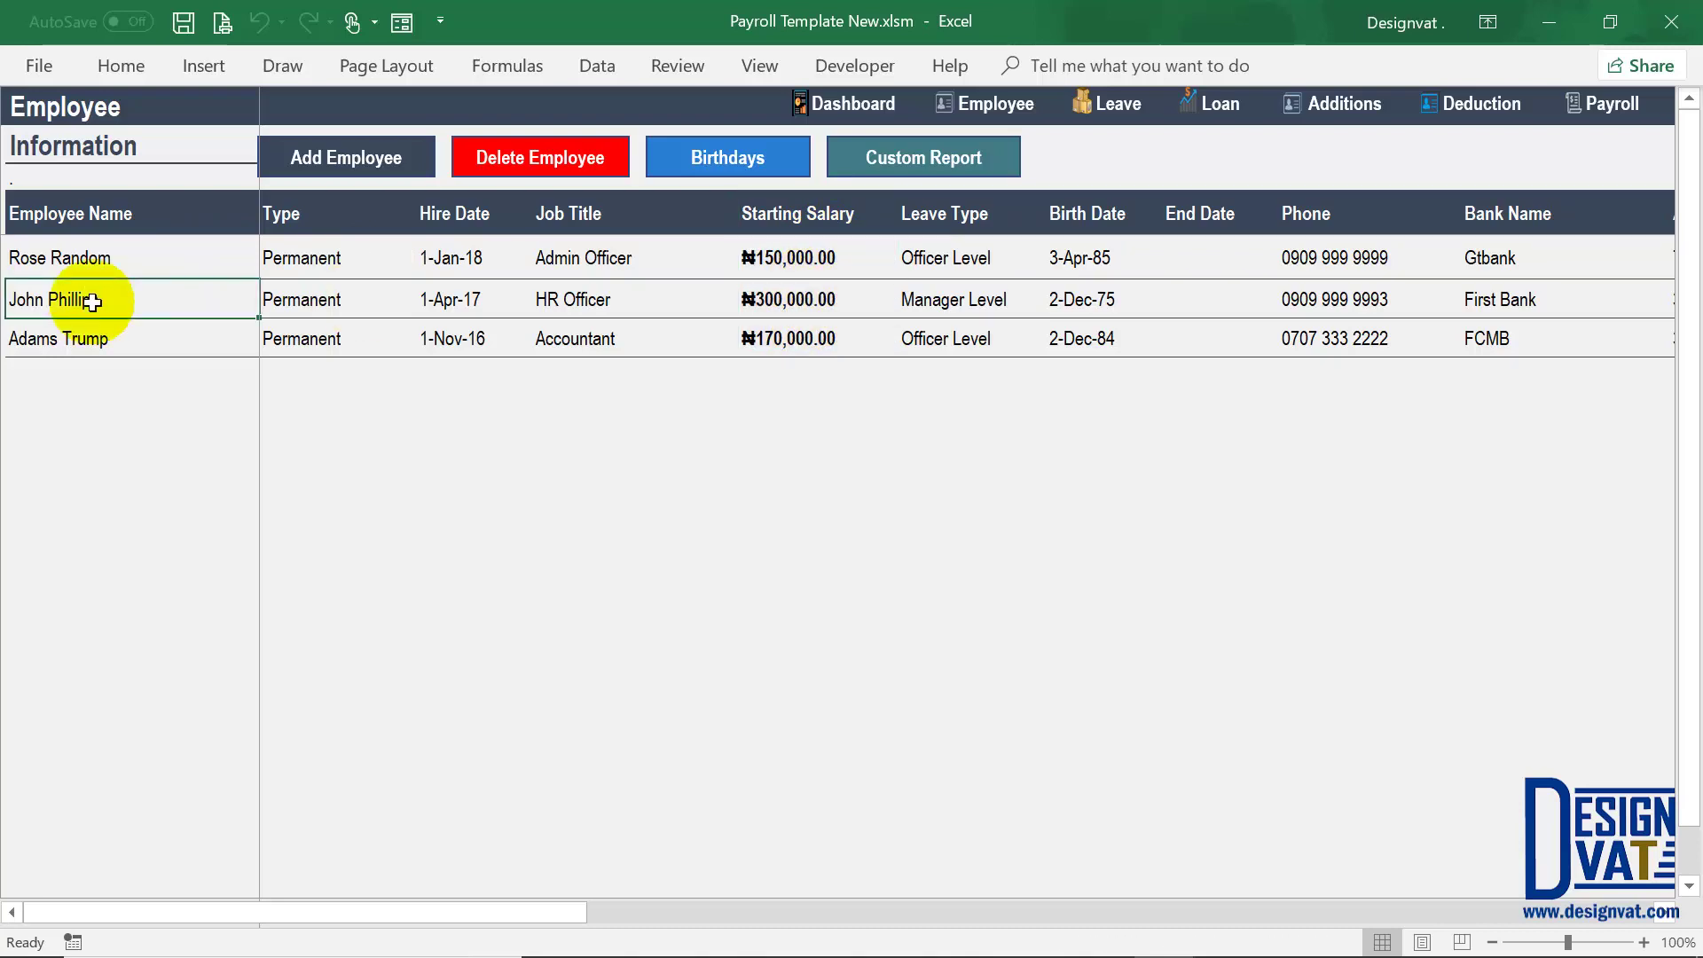
left_click(474, 303)
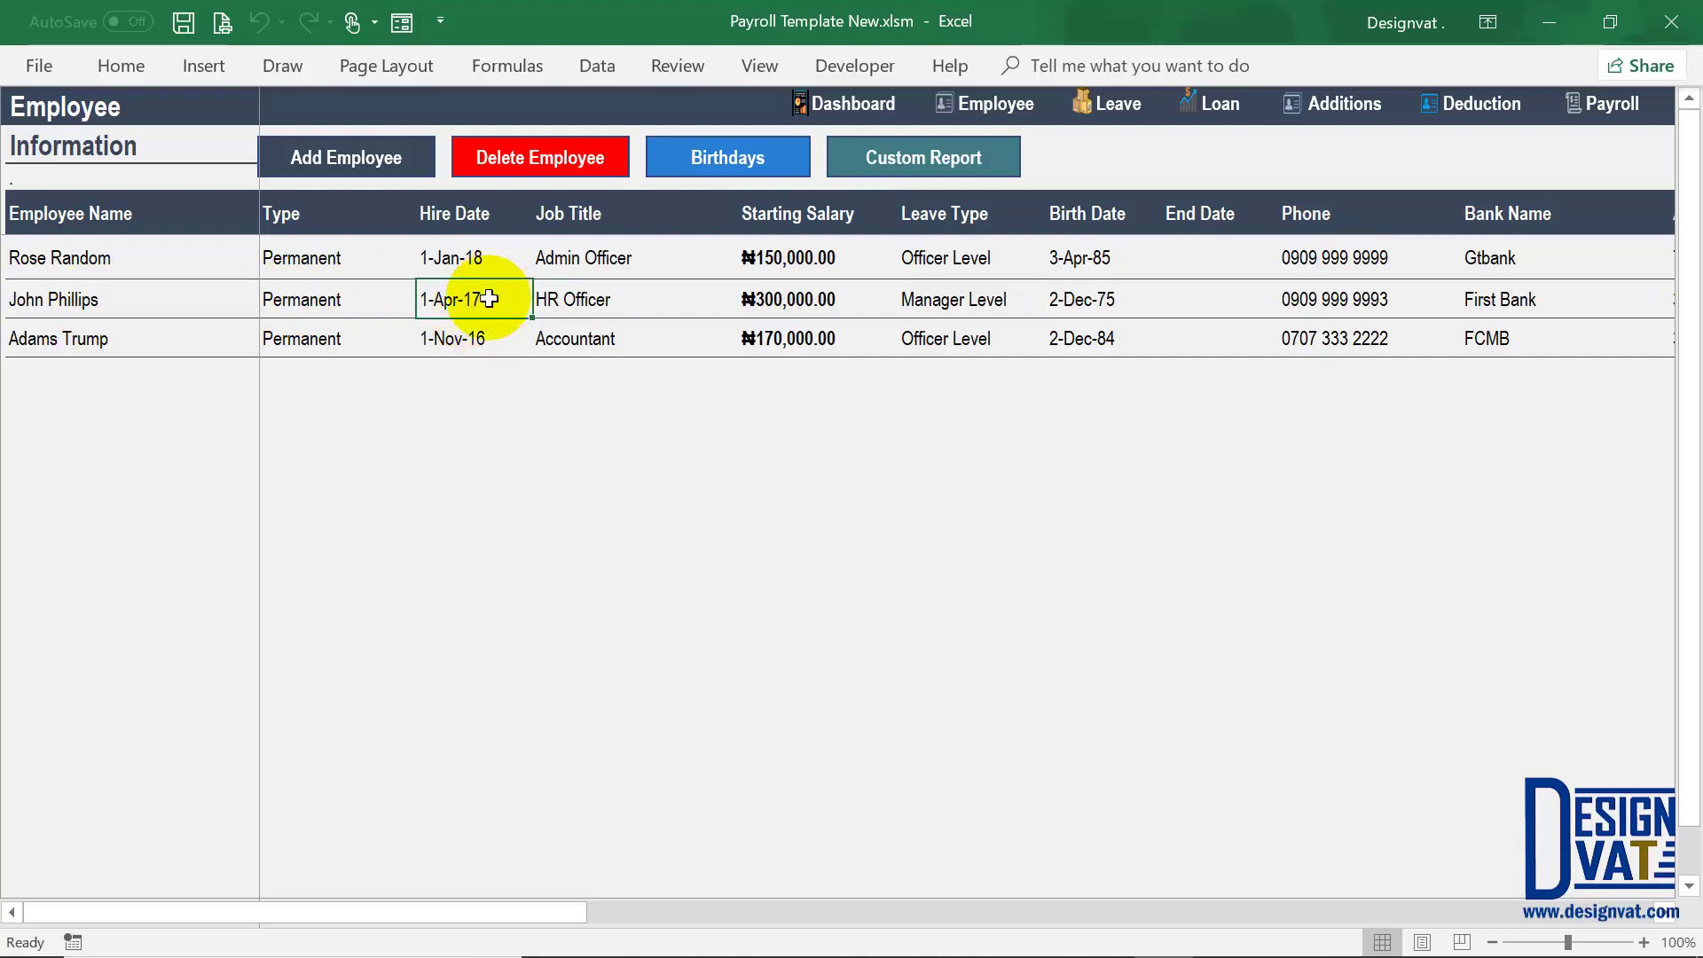
left_click(789, 299)
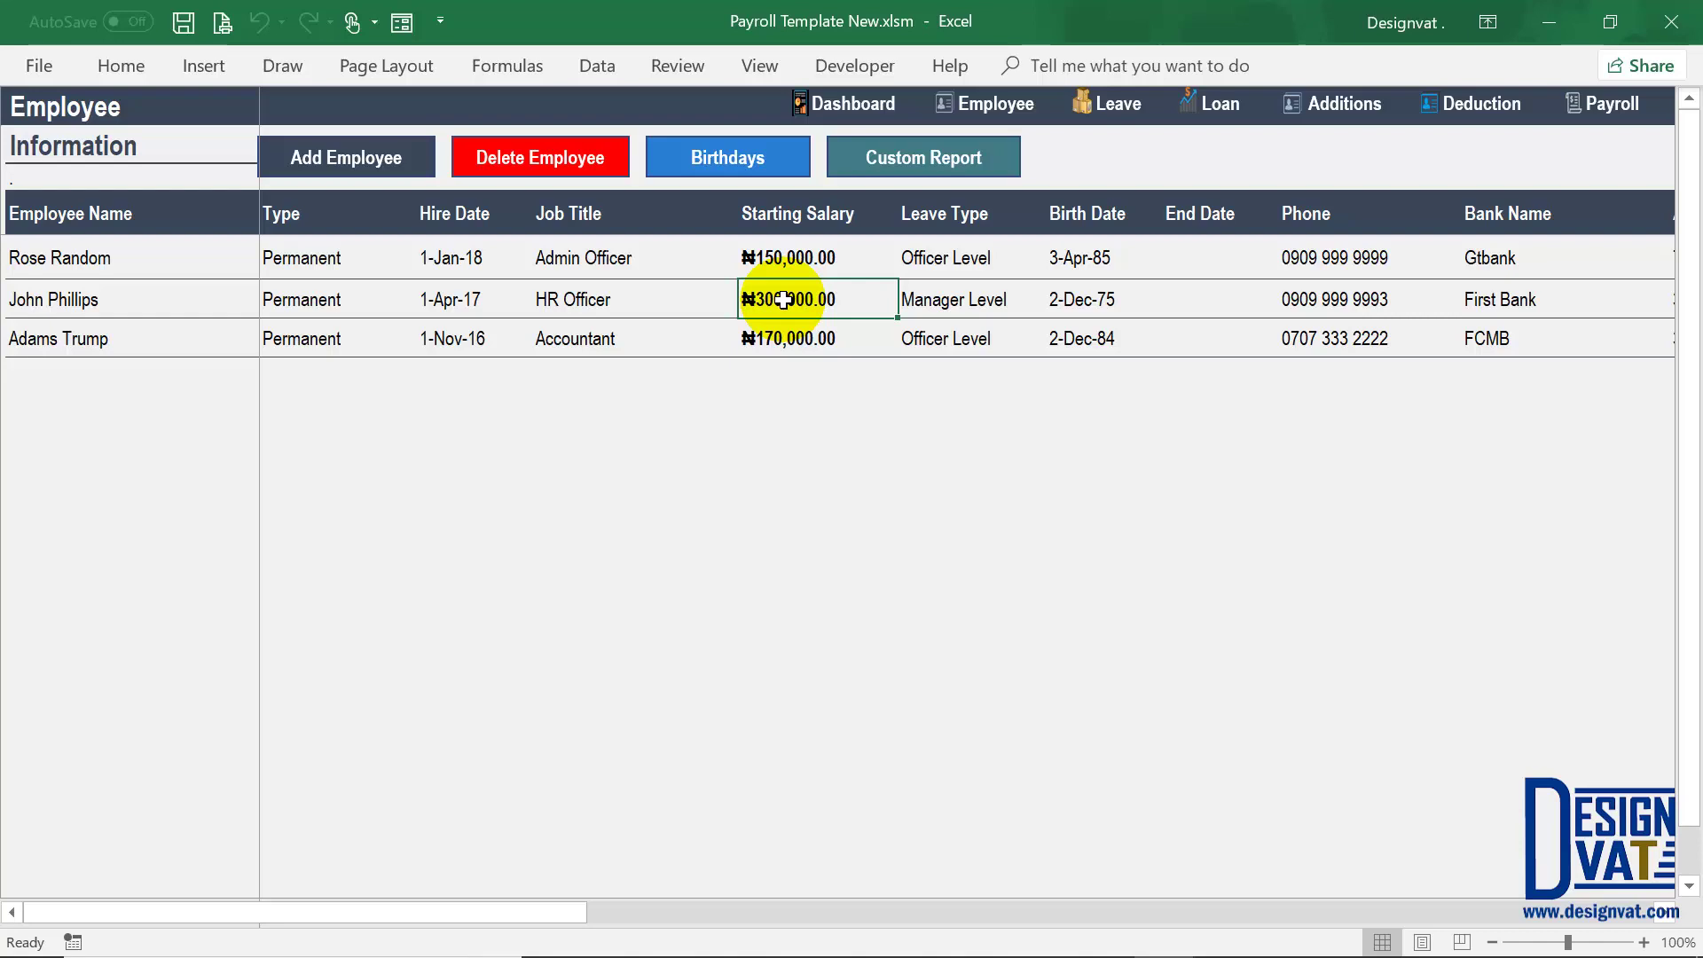
Step: Start a new salary review dated 1-Jan-18
left_click(1349, 99)
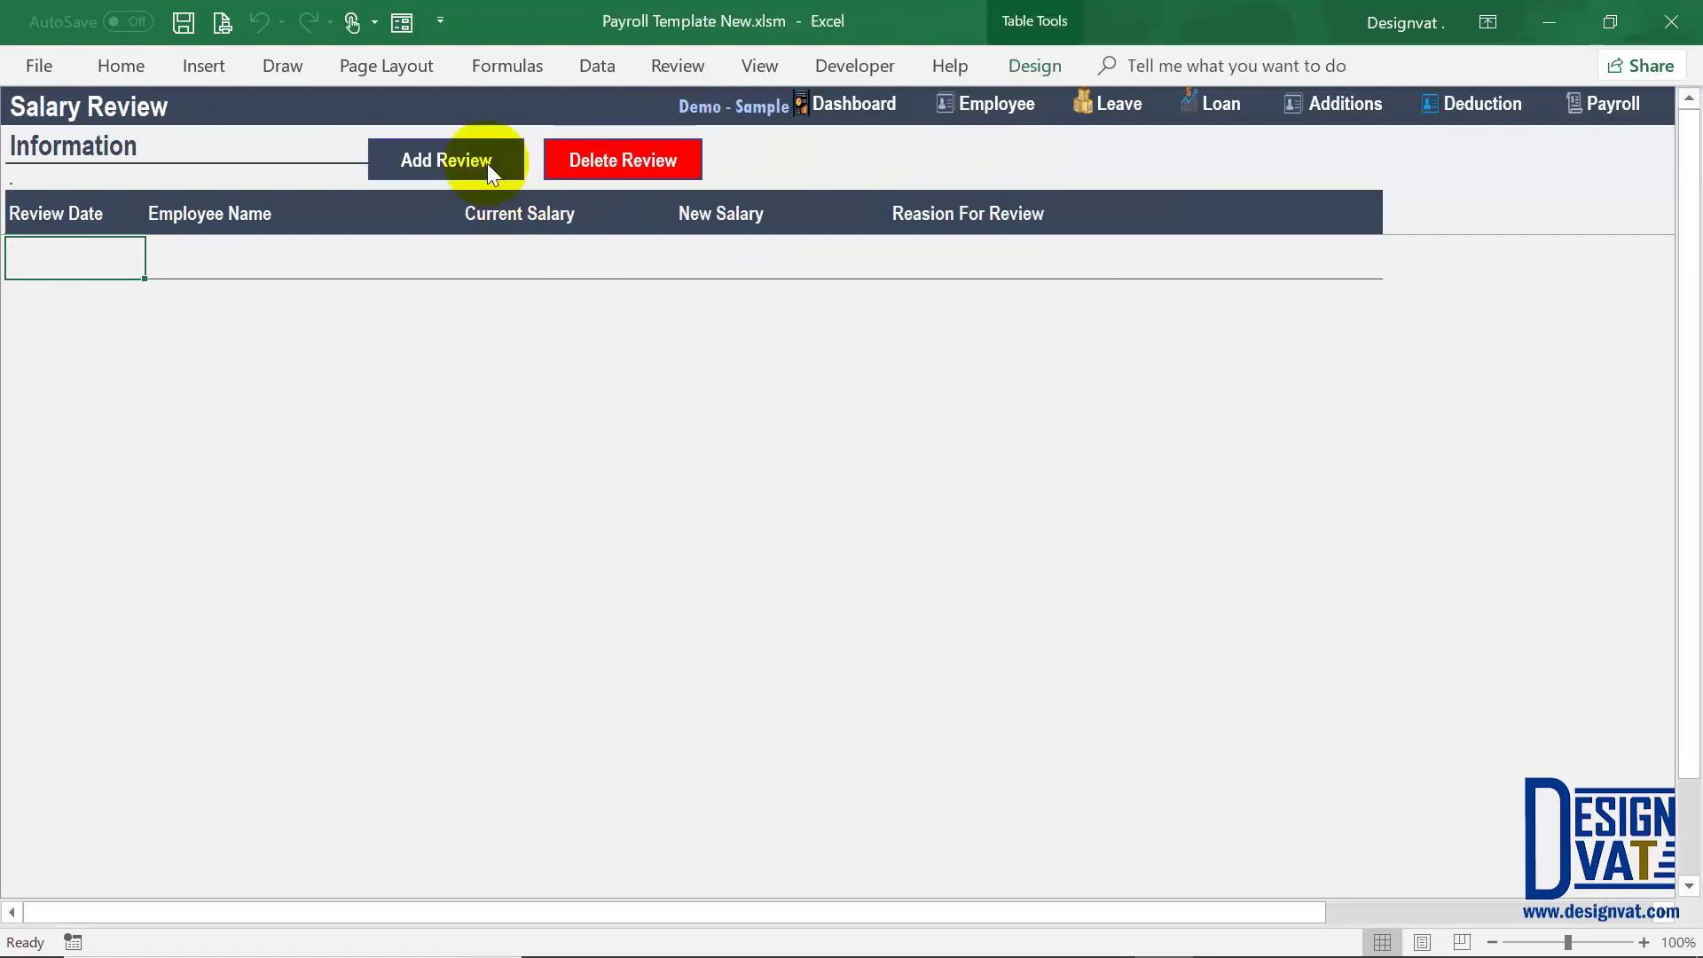
left_click(487, 163)
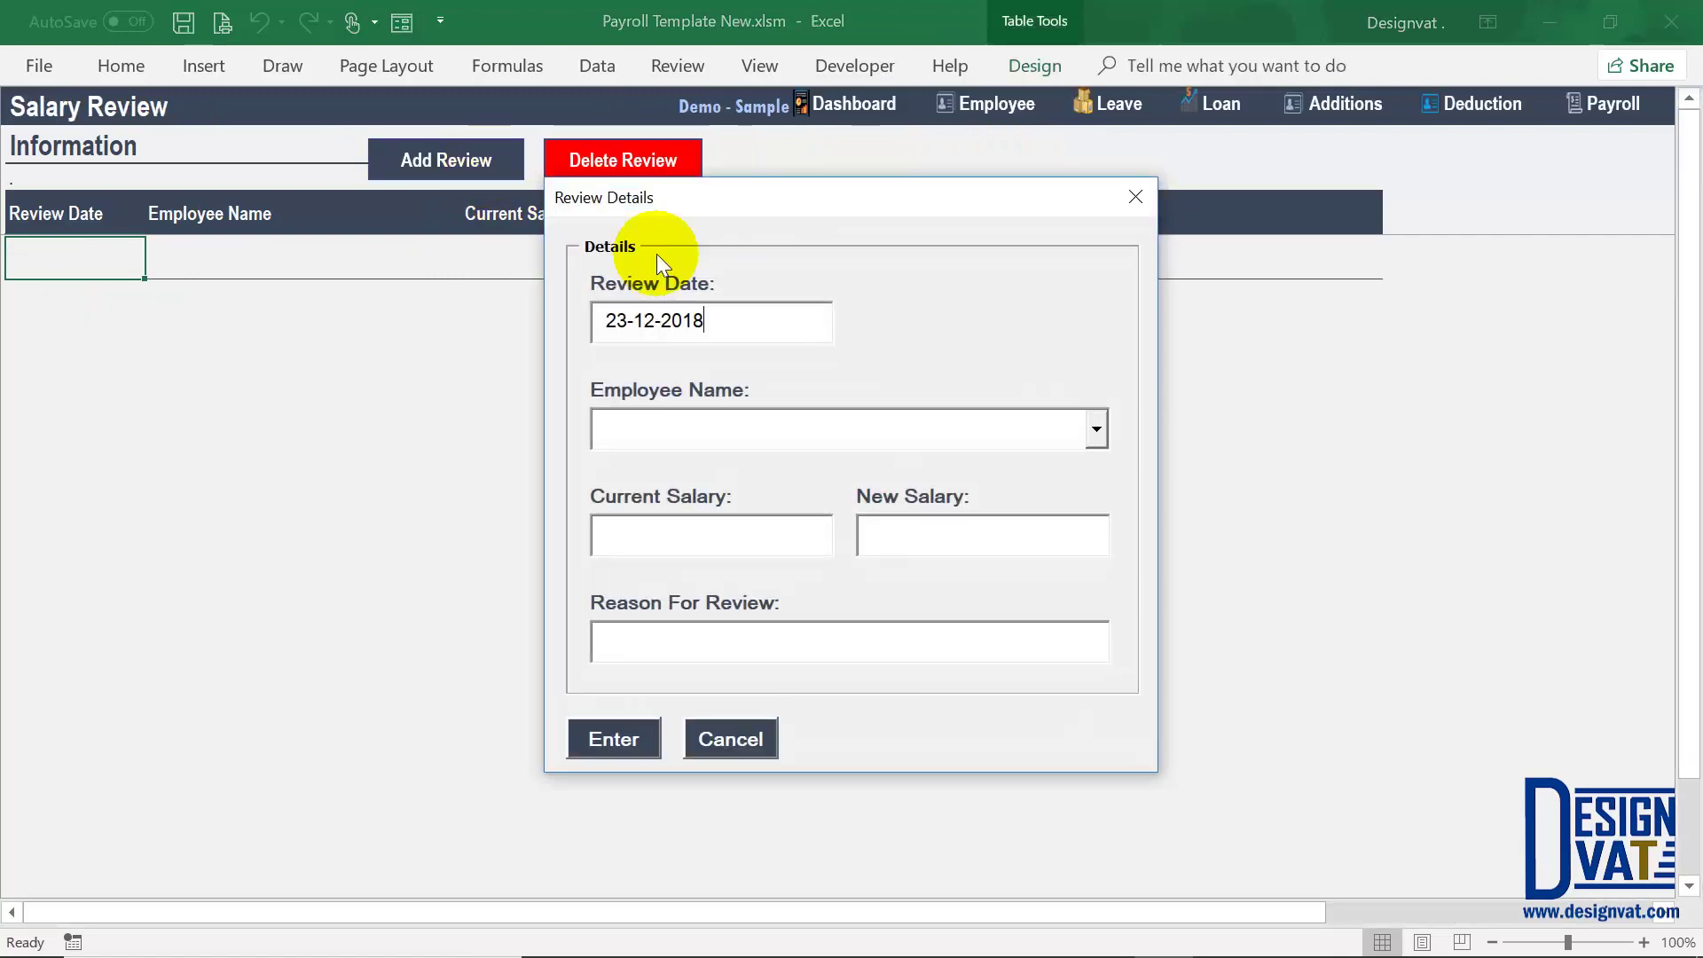
double_click(629, 317)
type("1")
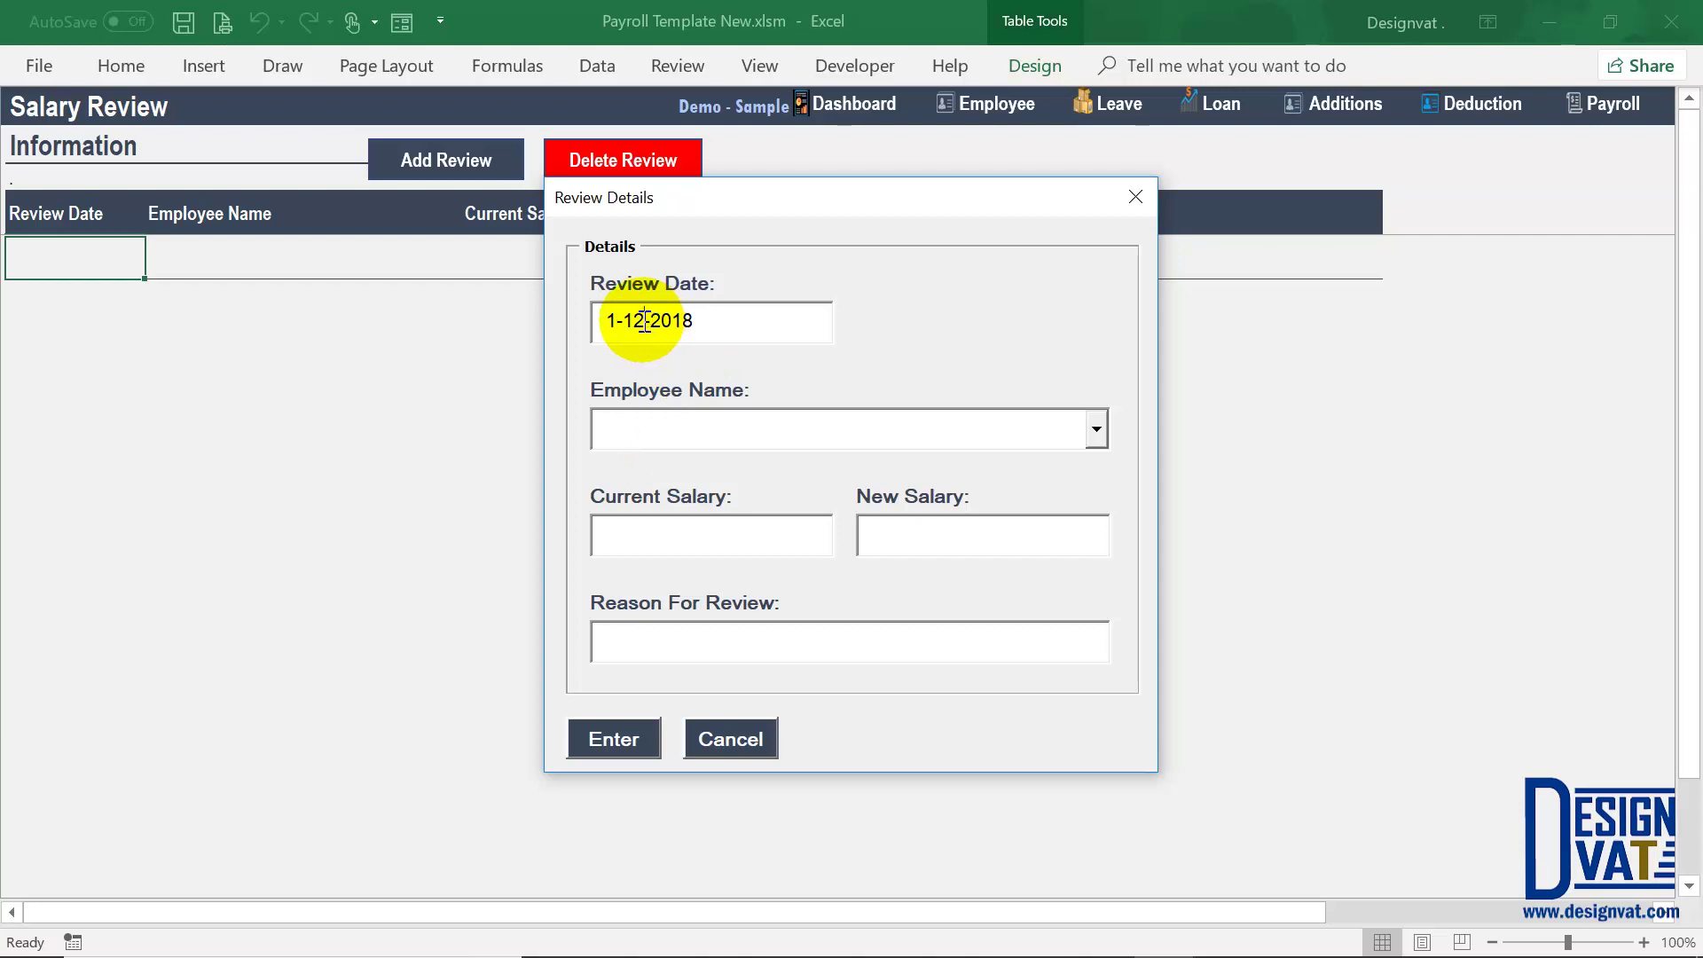
left_click(644, 320)
key("BackSpace")
Step: Choose the employee on 300,000.00 after comparing with the one on 150,000.00
left_click(631, 420)
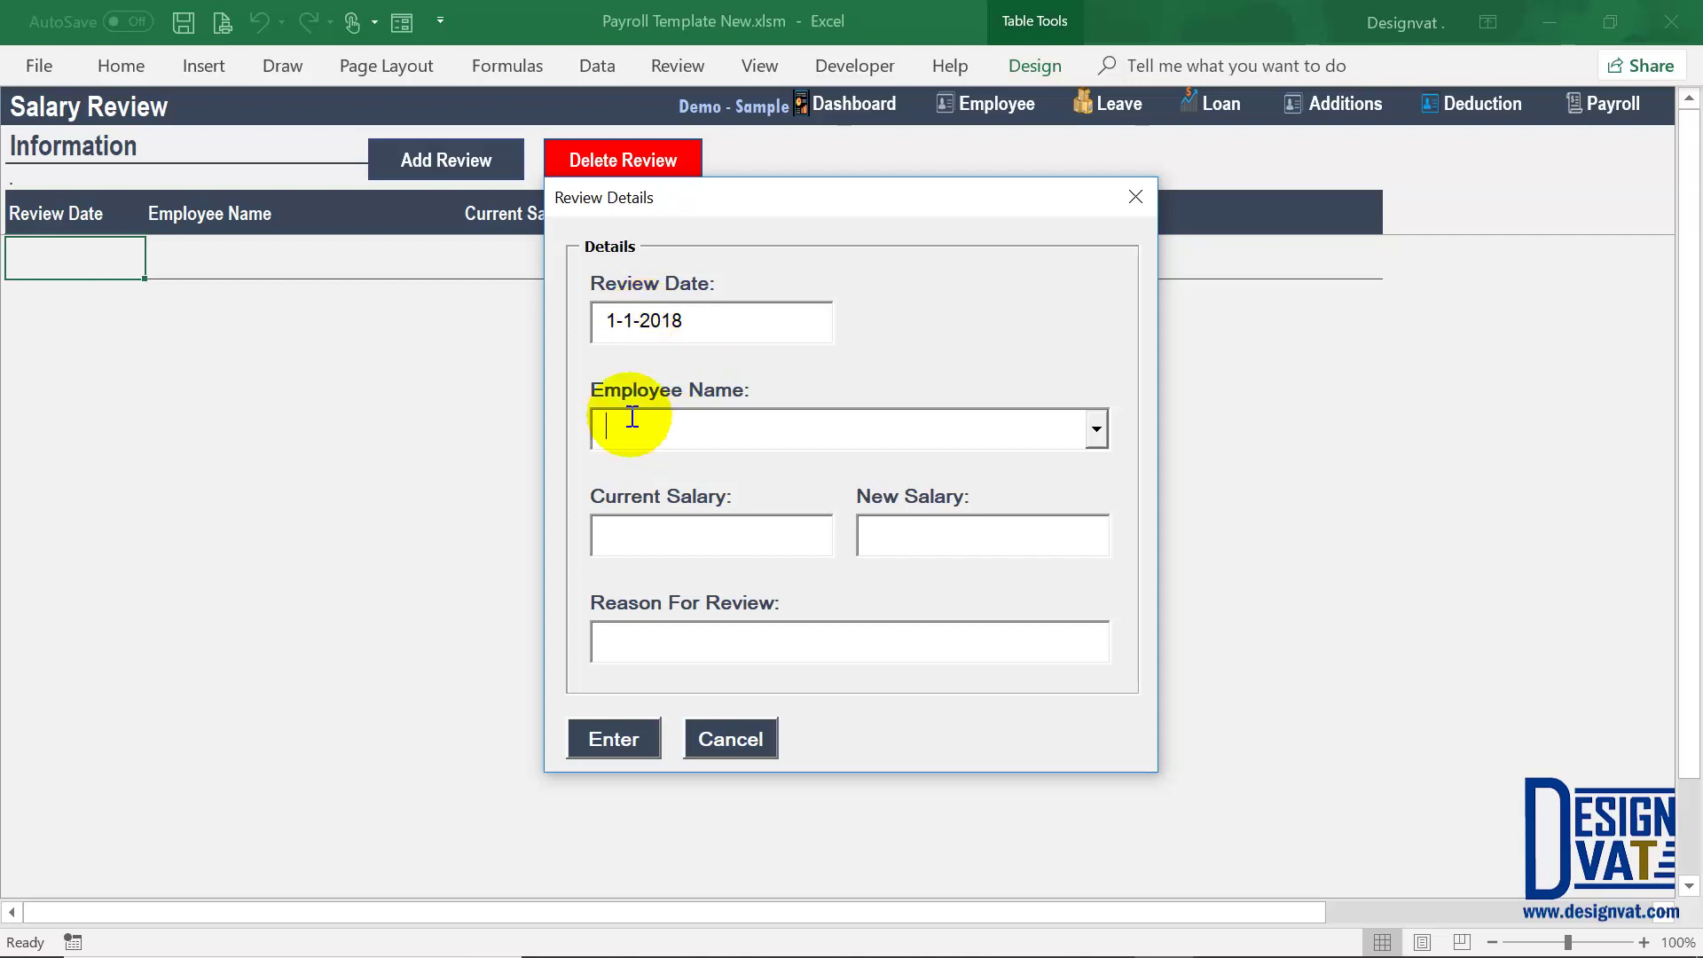
left_click(1096, 435)
left_click(703, 493)
key("Tab")
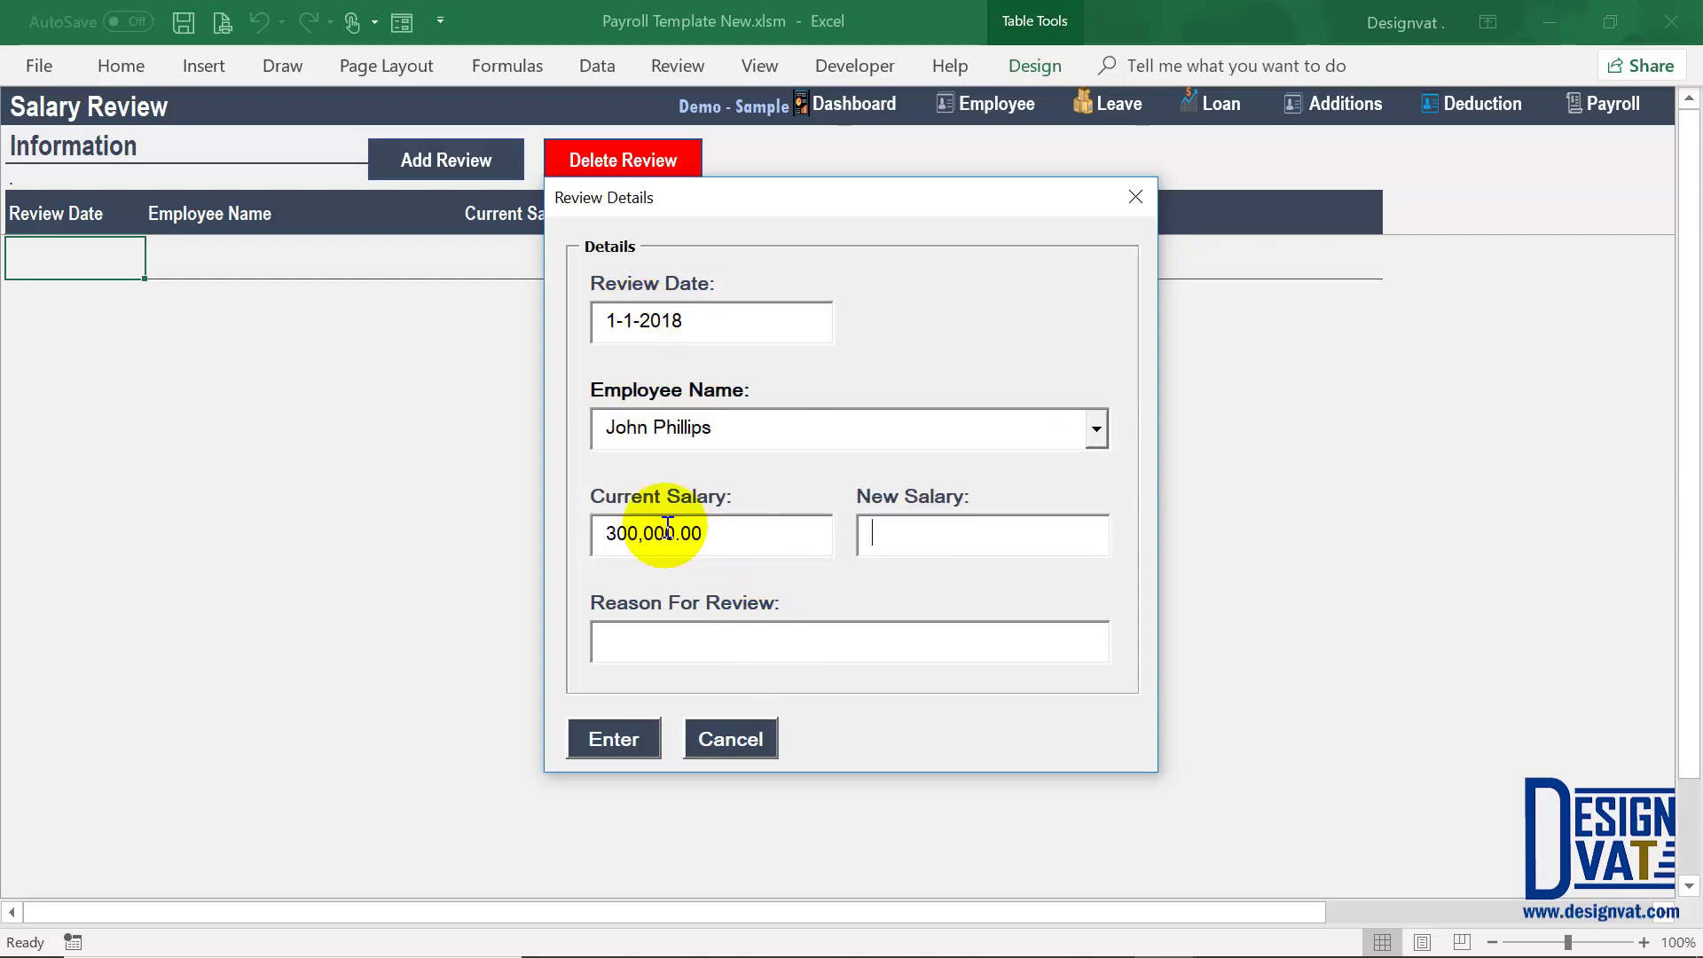
left_click_drag(734, 532, 589, 532)
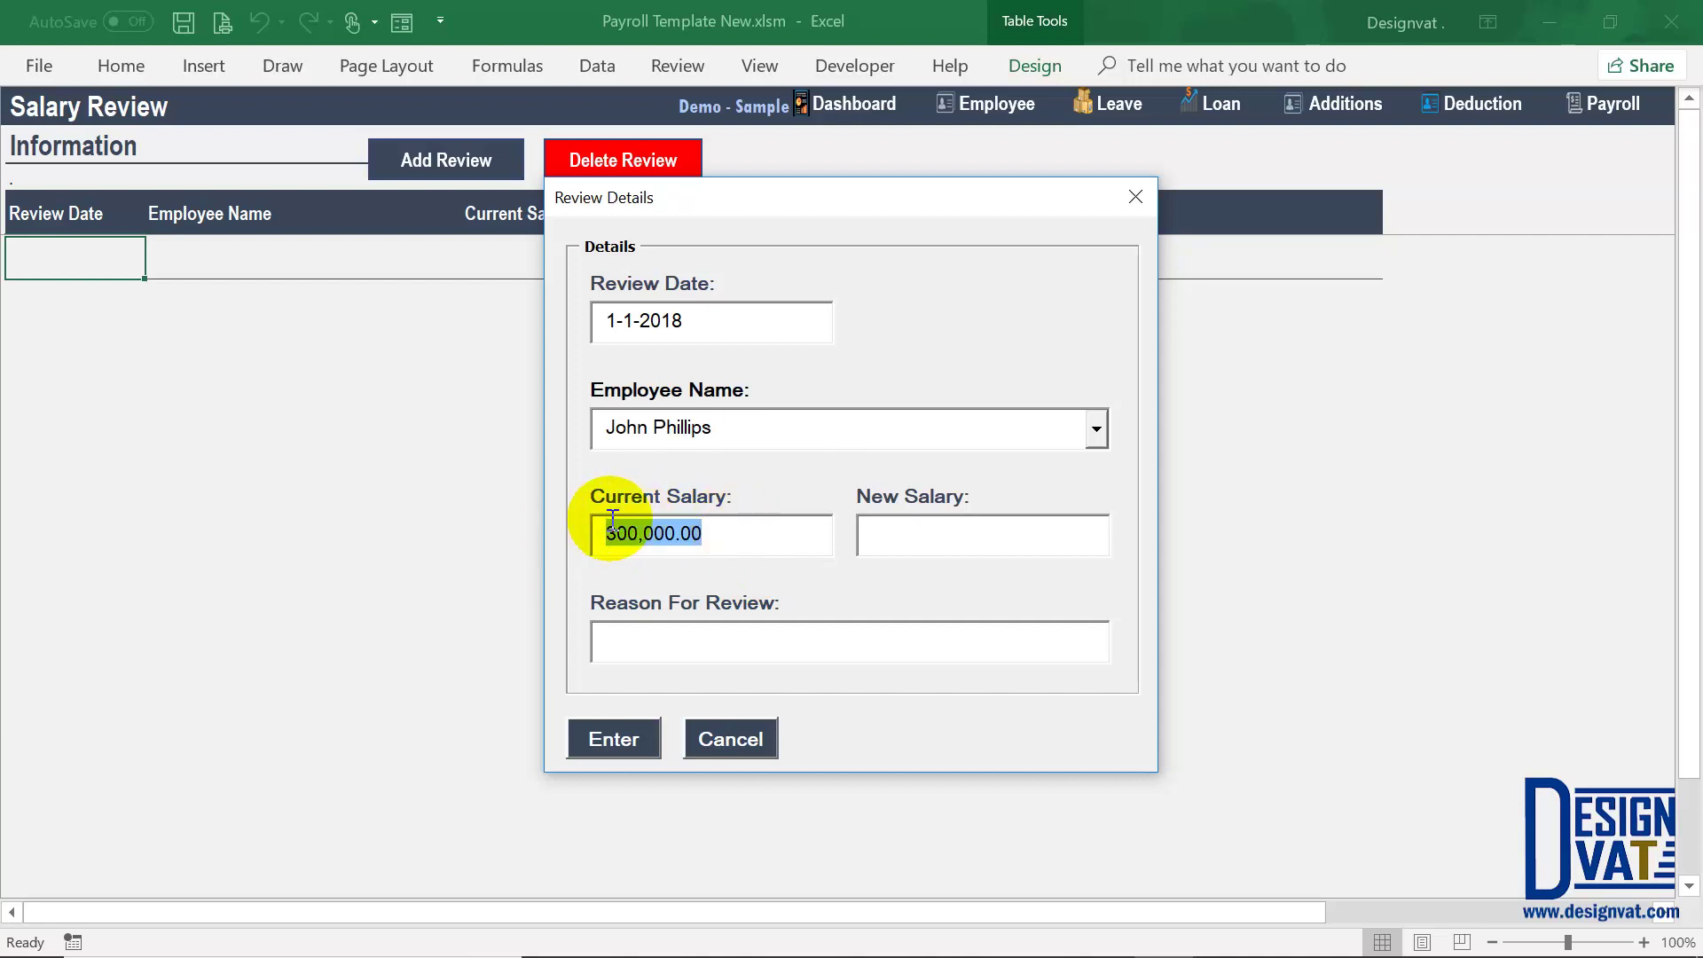
left_click(1096, 429)
left_click(815, 472)
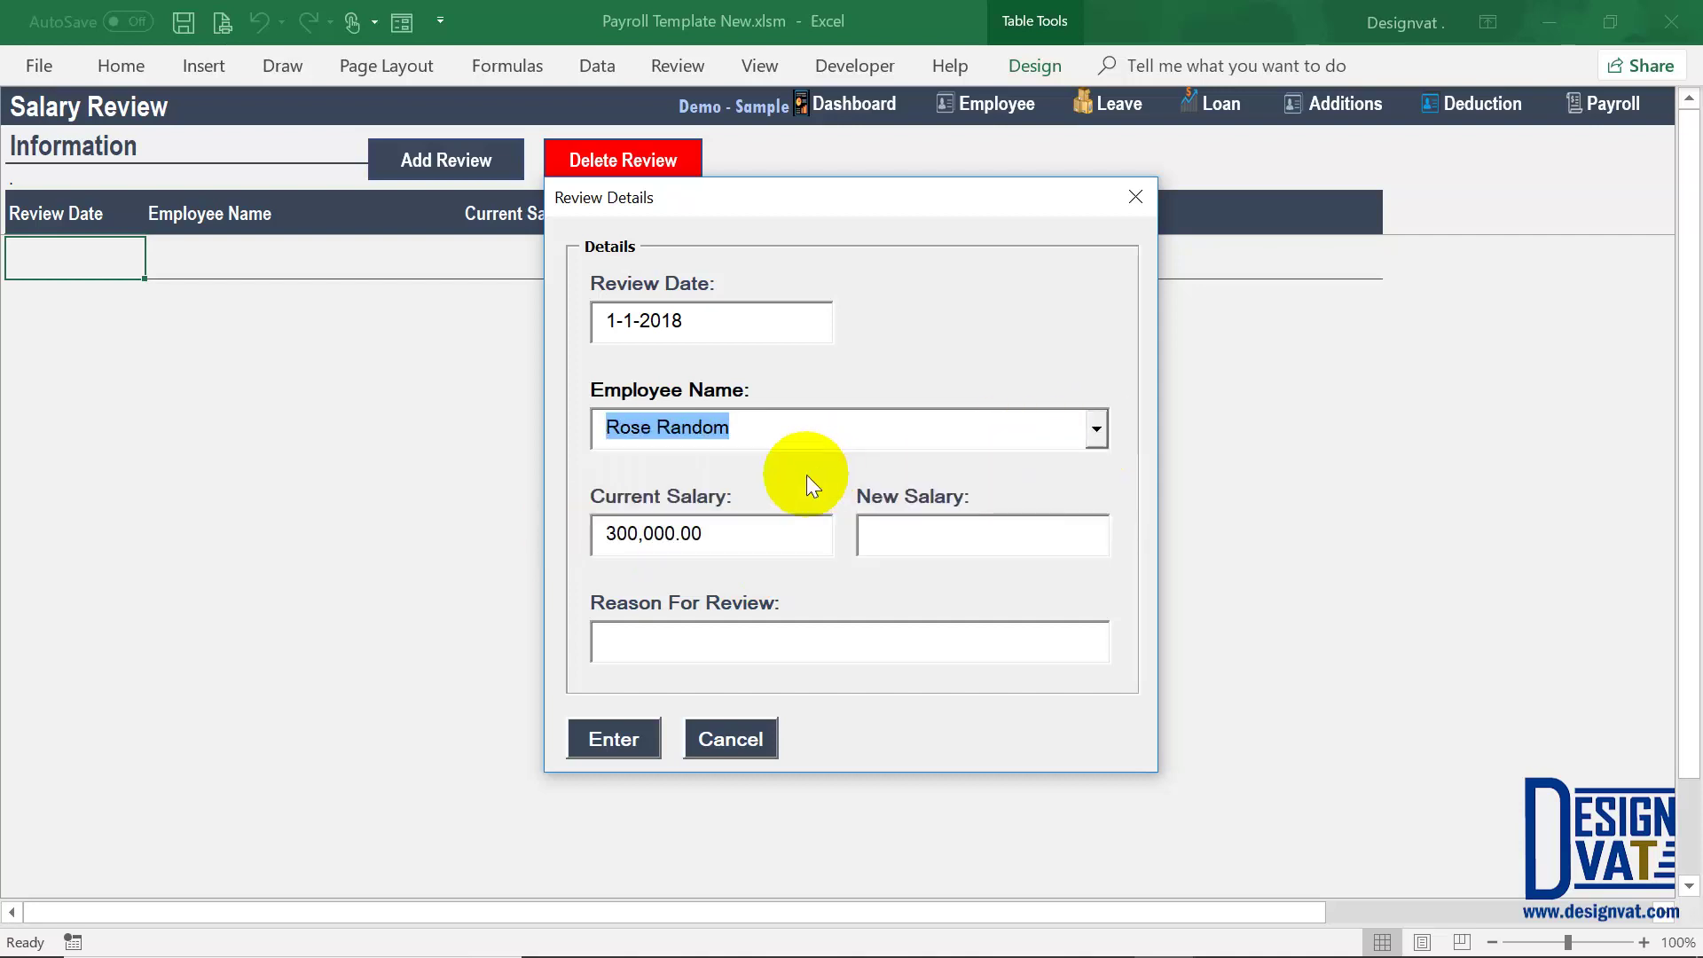
key("Tab")
left_click_drag(748, 533, 591, 533)
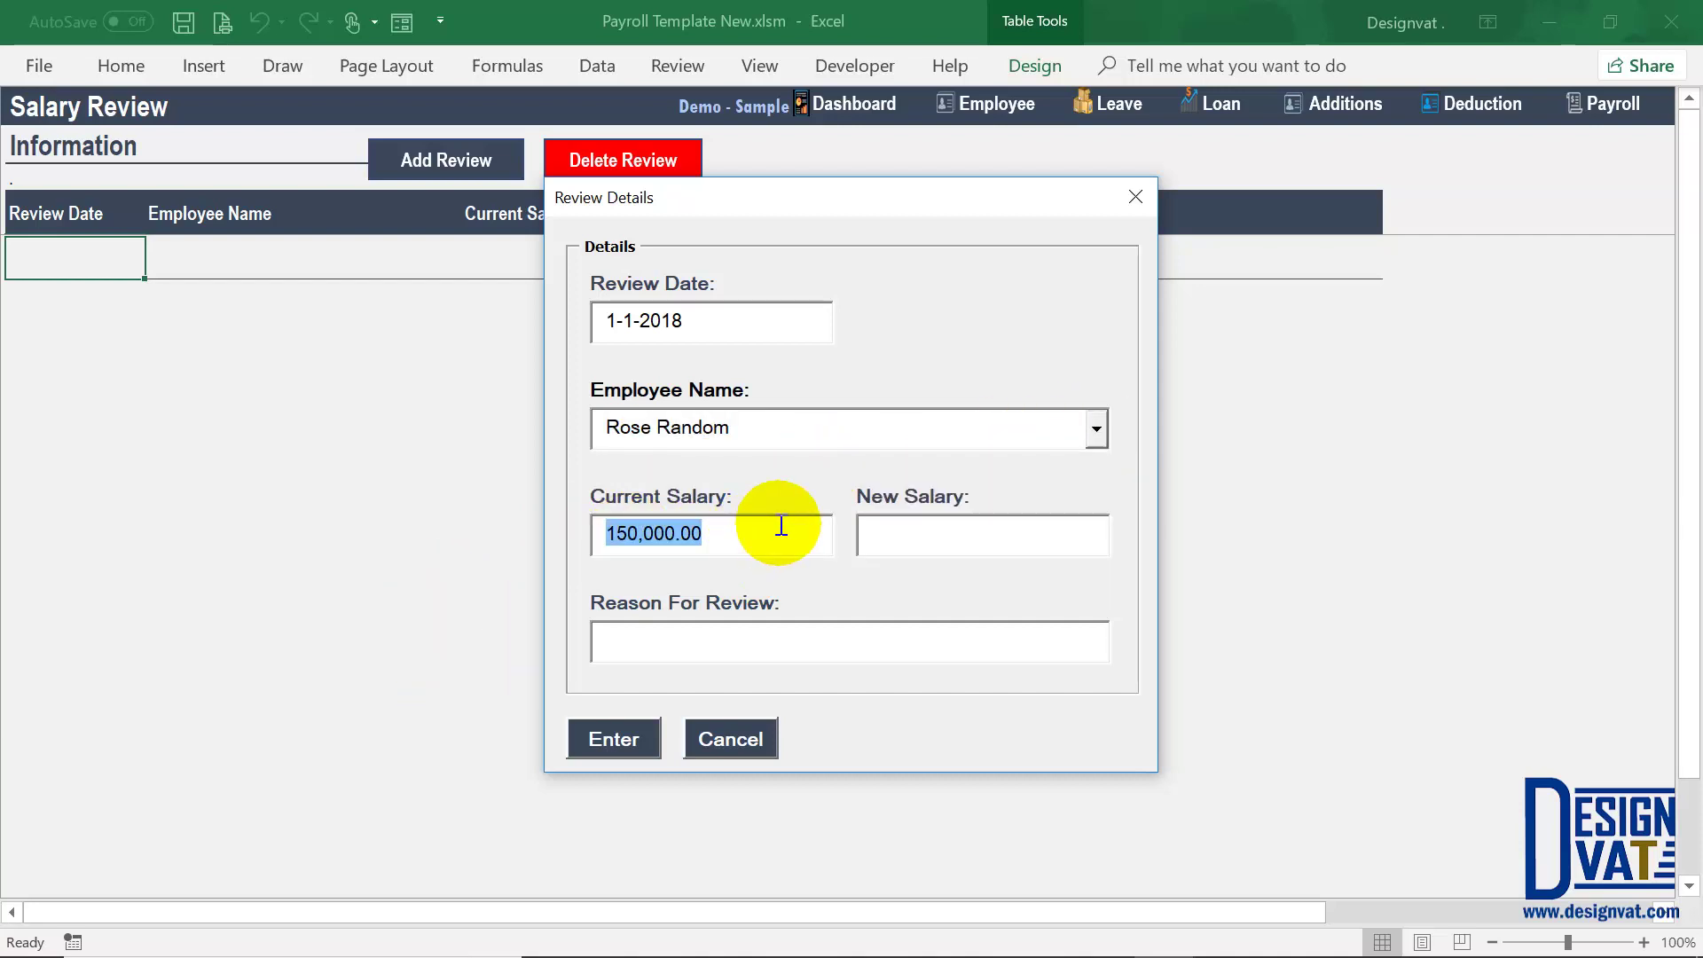
left_click(1096, 429)
left_click(703, 488)
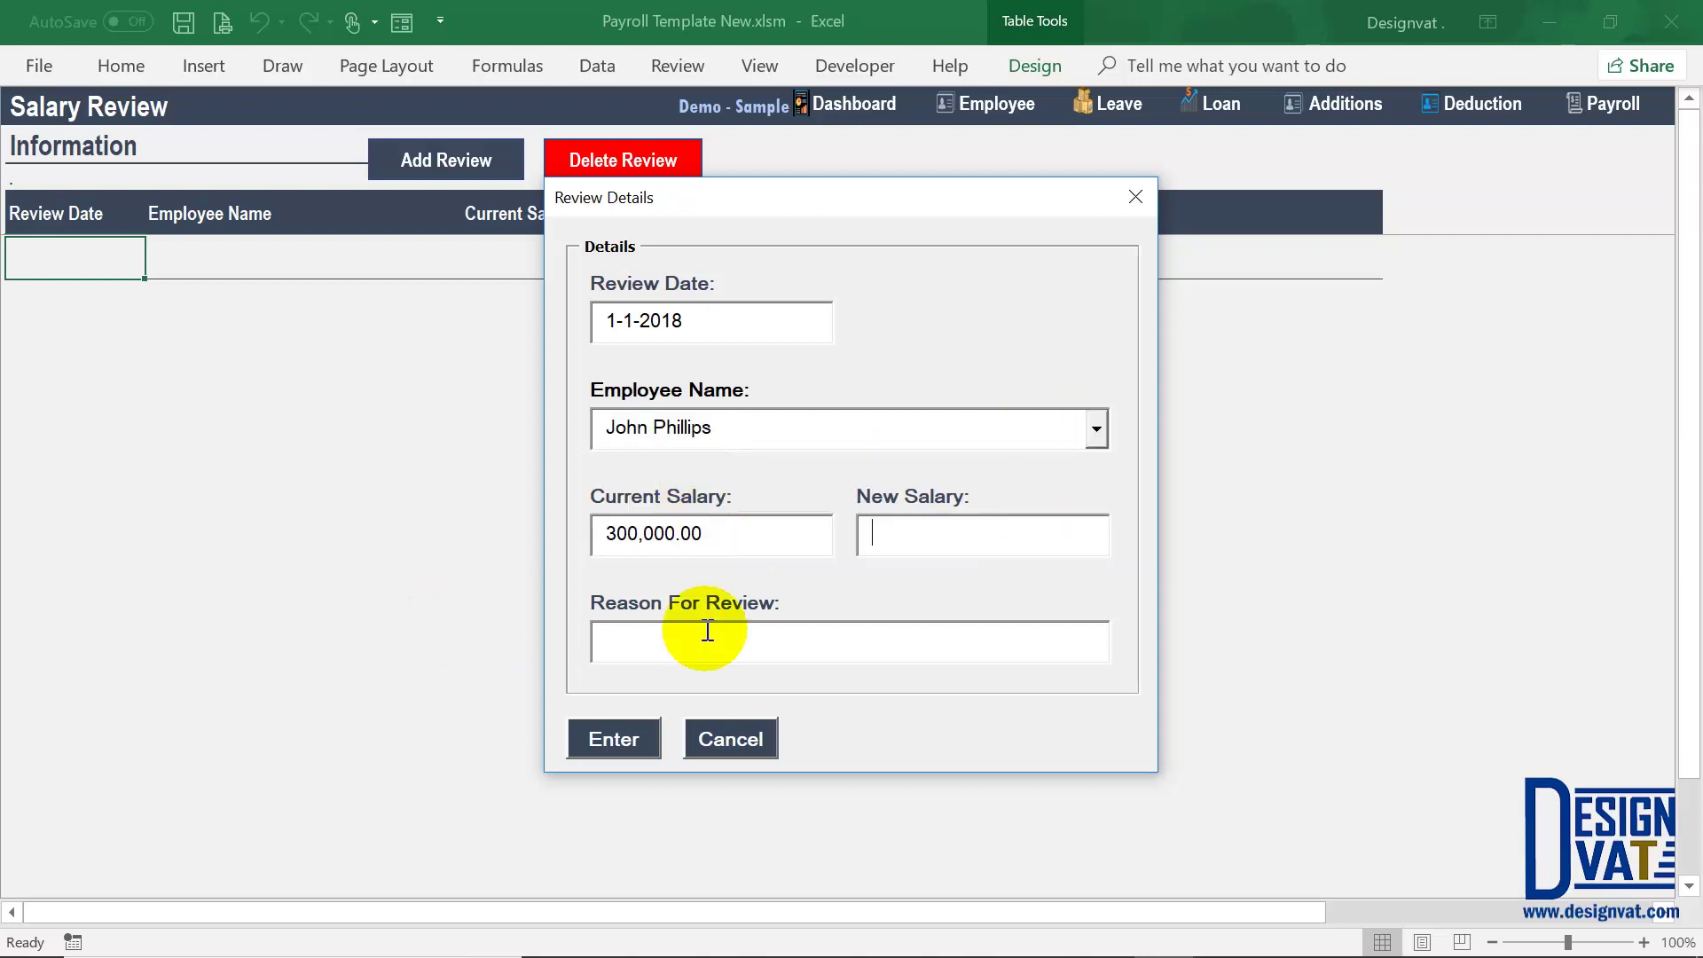
Step: Set the new salary to 350,000 with reason 'Promotion after KPI review' and submit
type("350000")
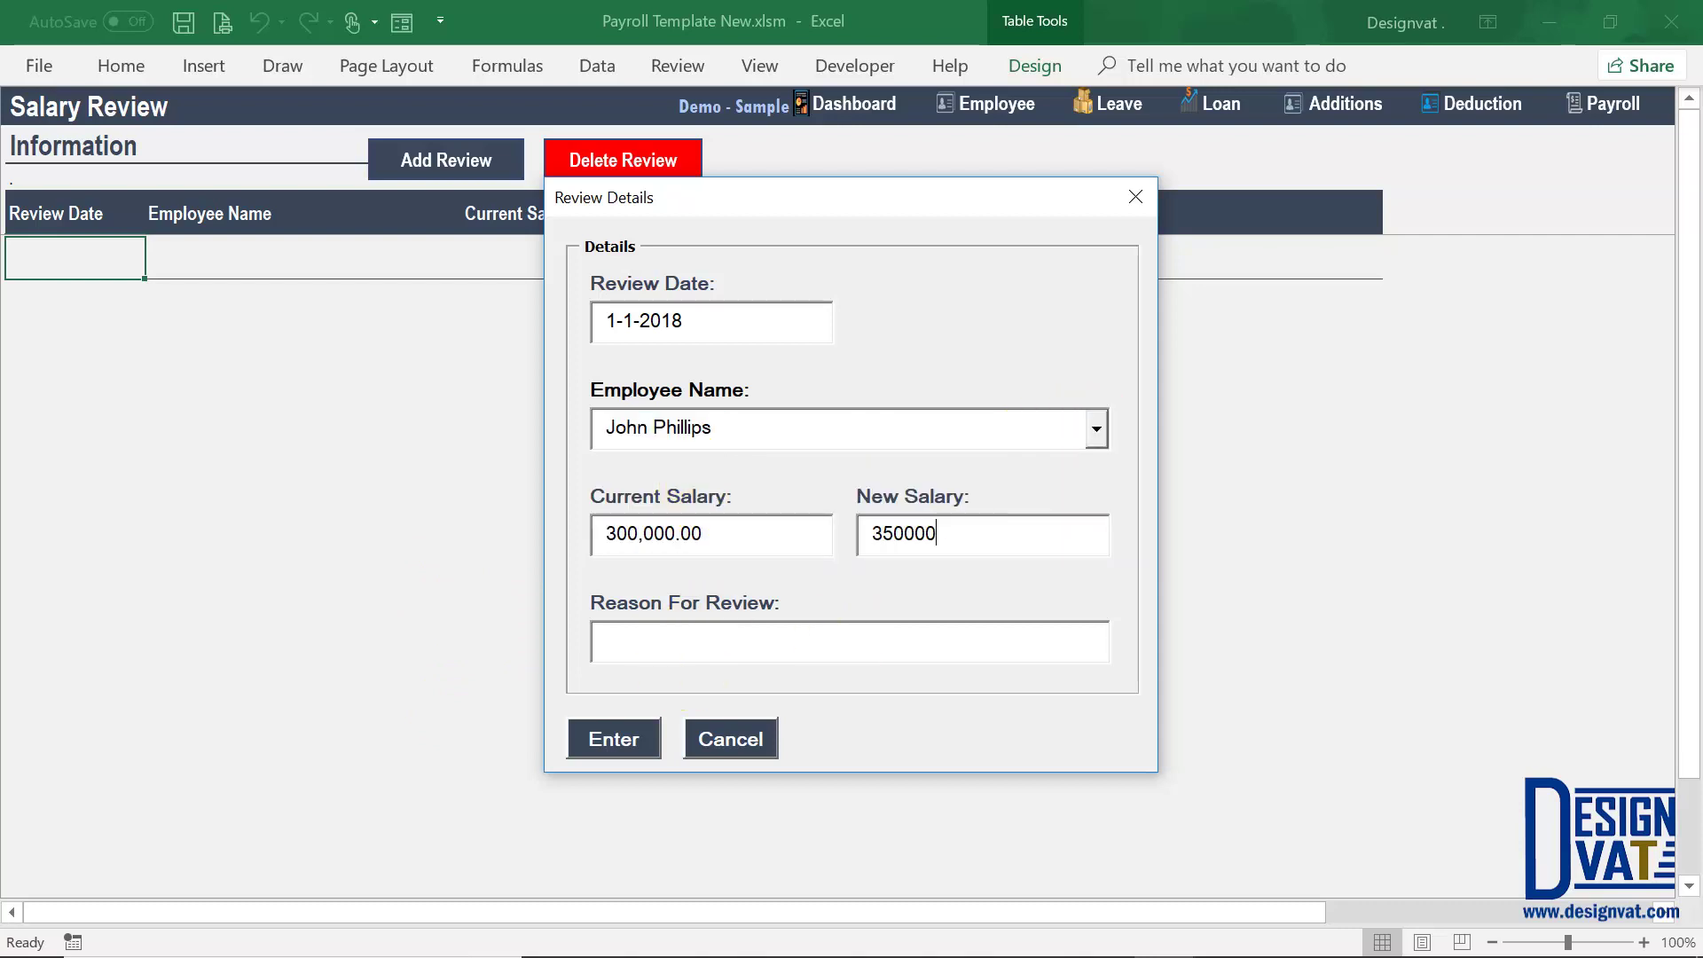
key("Tab")
type("P")
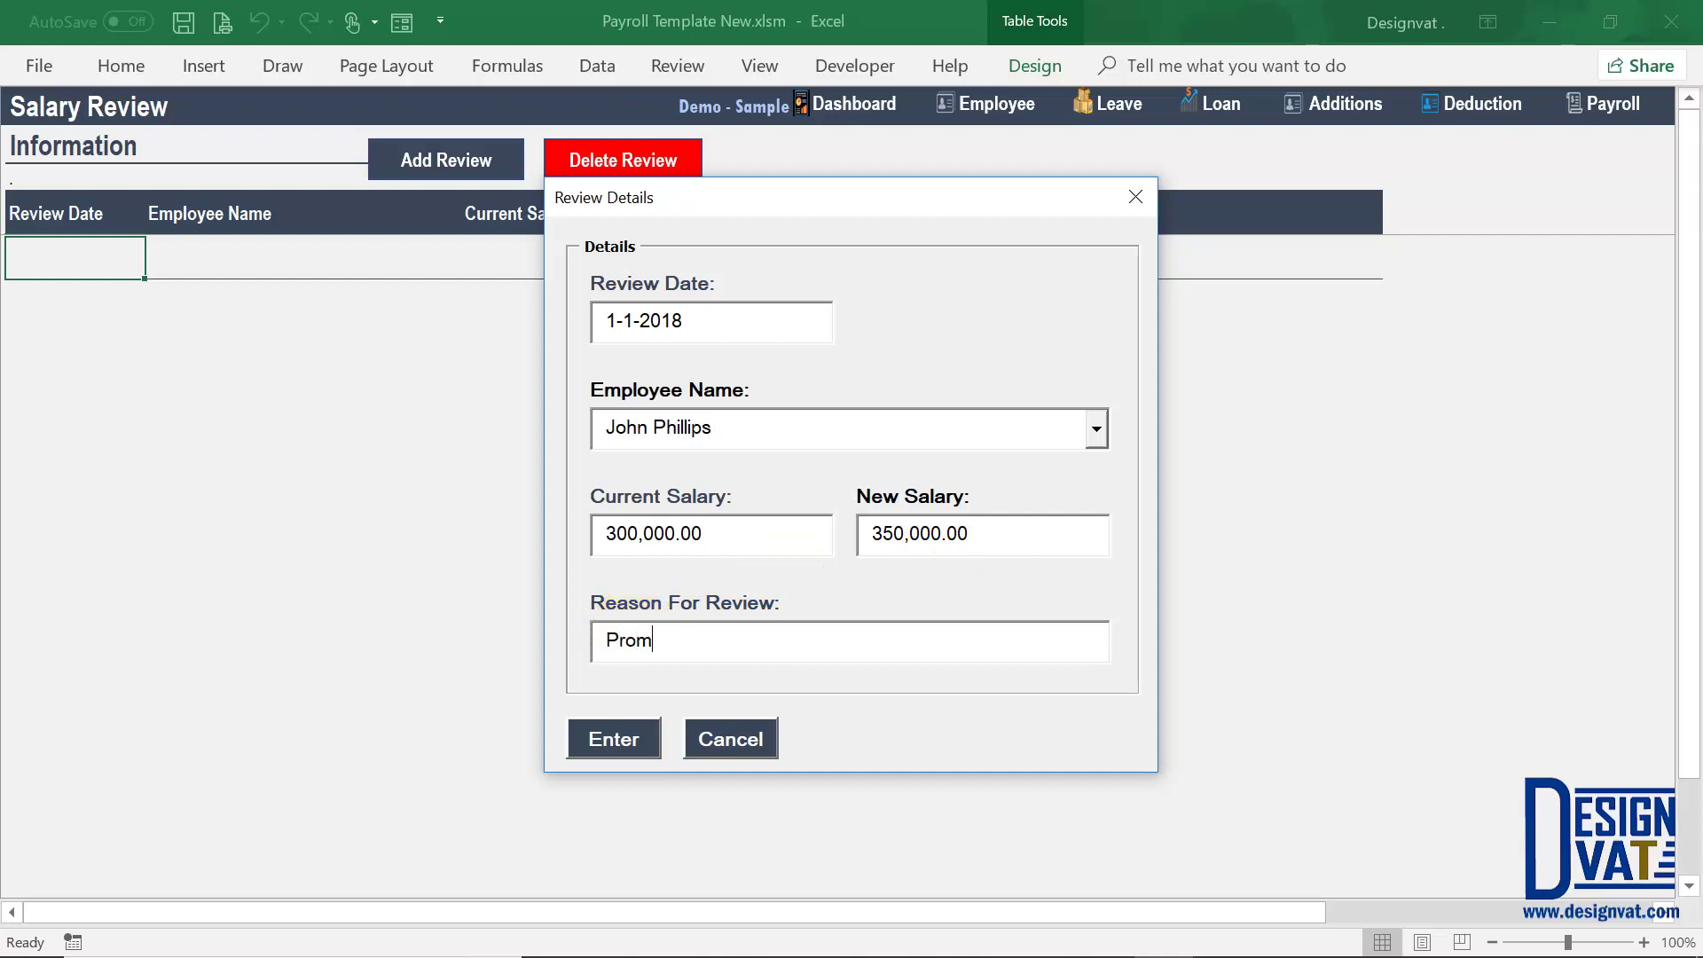
type("romotion after KPI review")
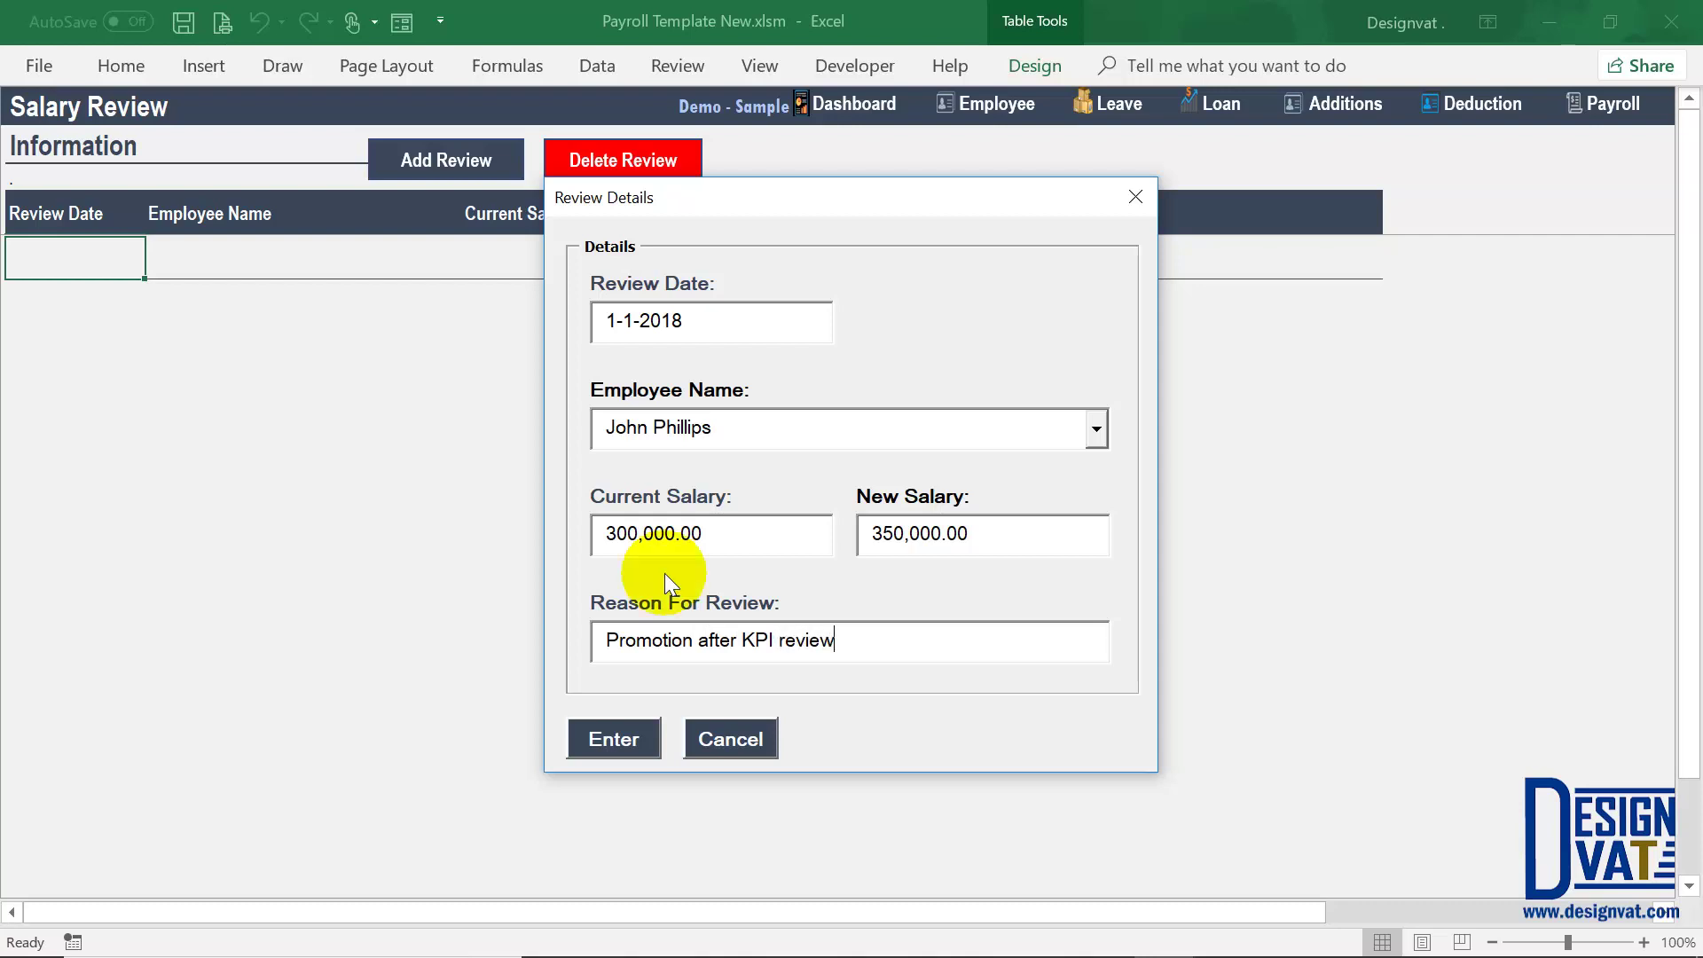
left_click(617, 740)
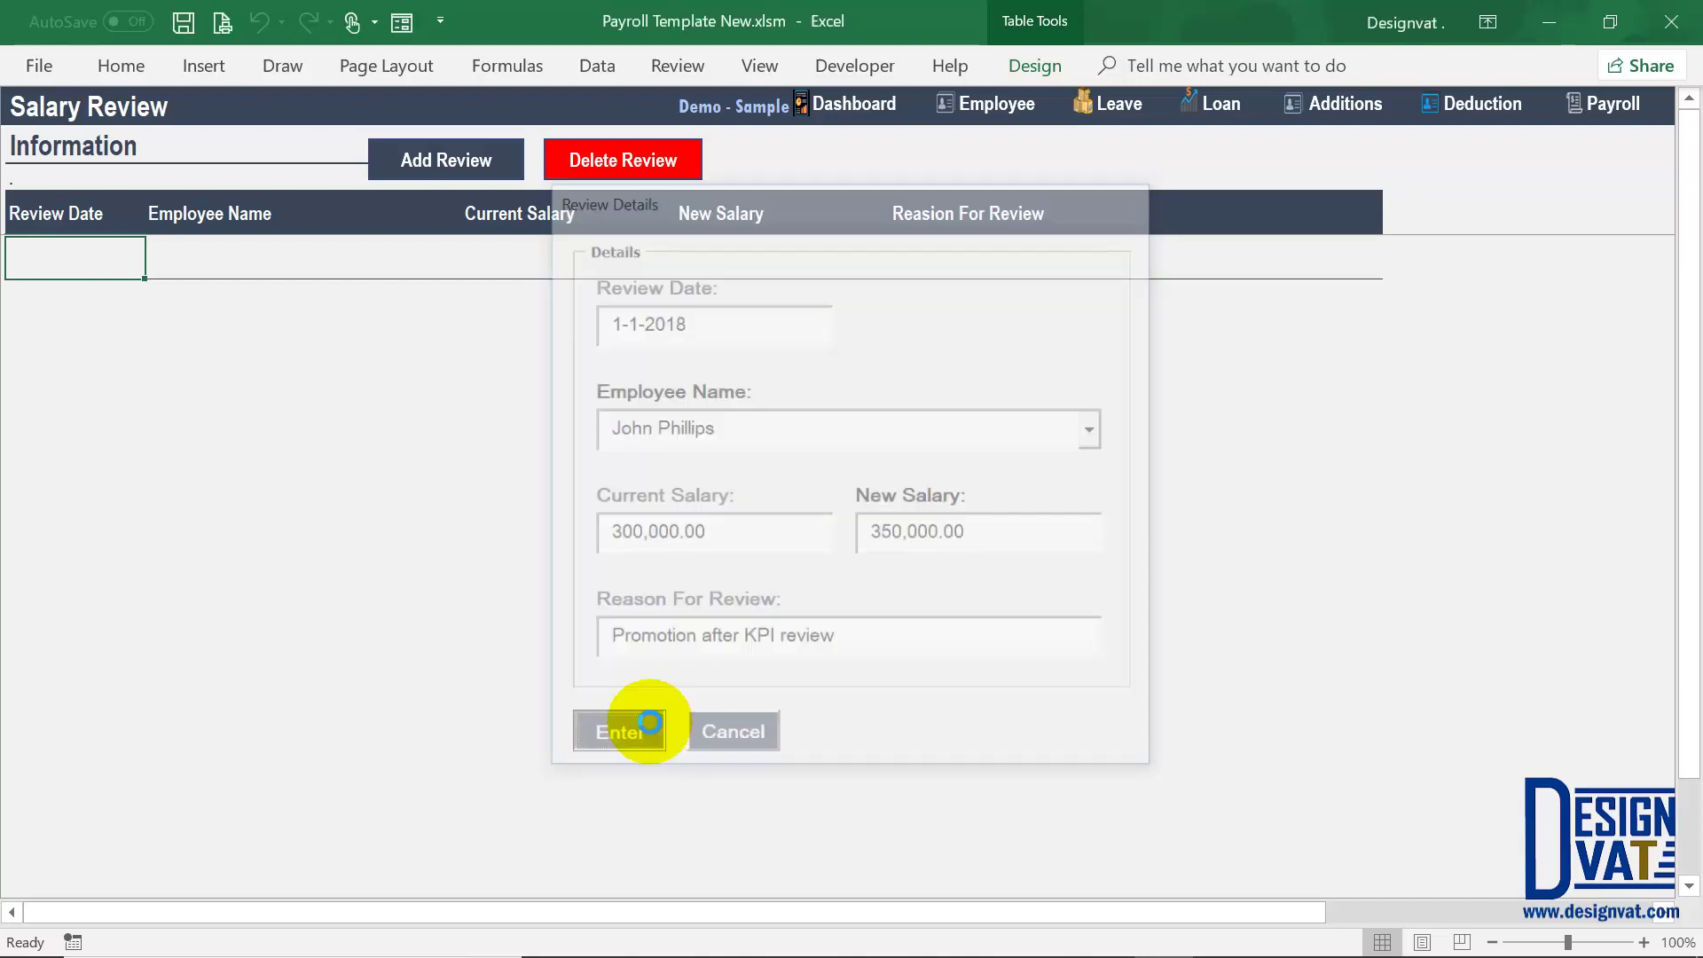
left_click(825, 567)
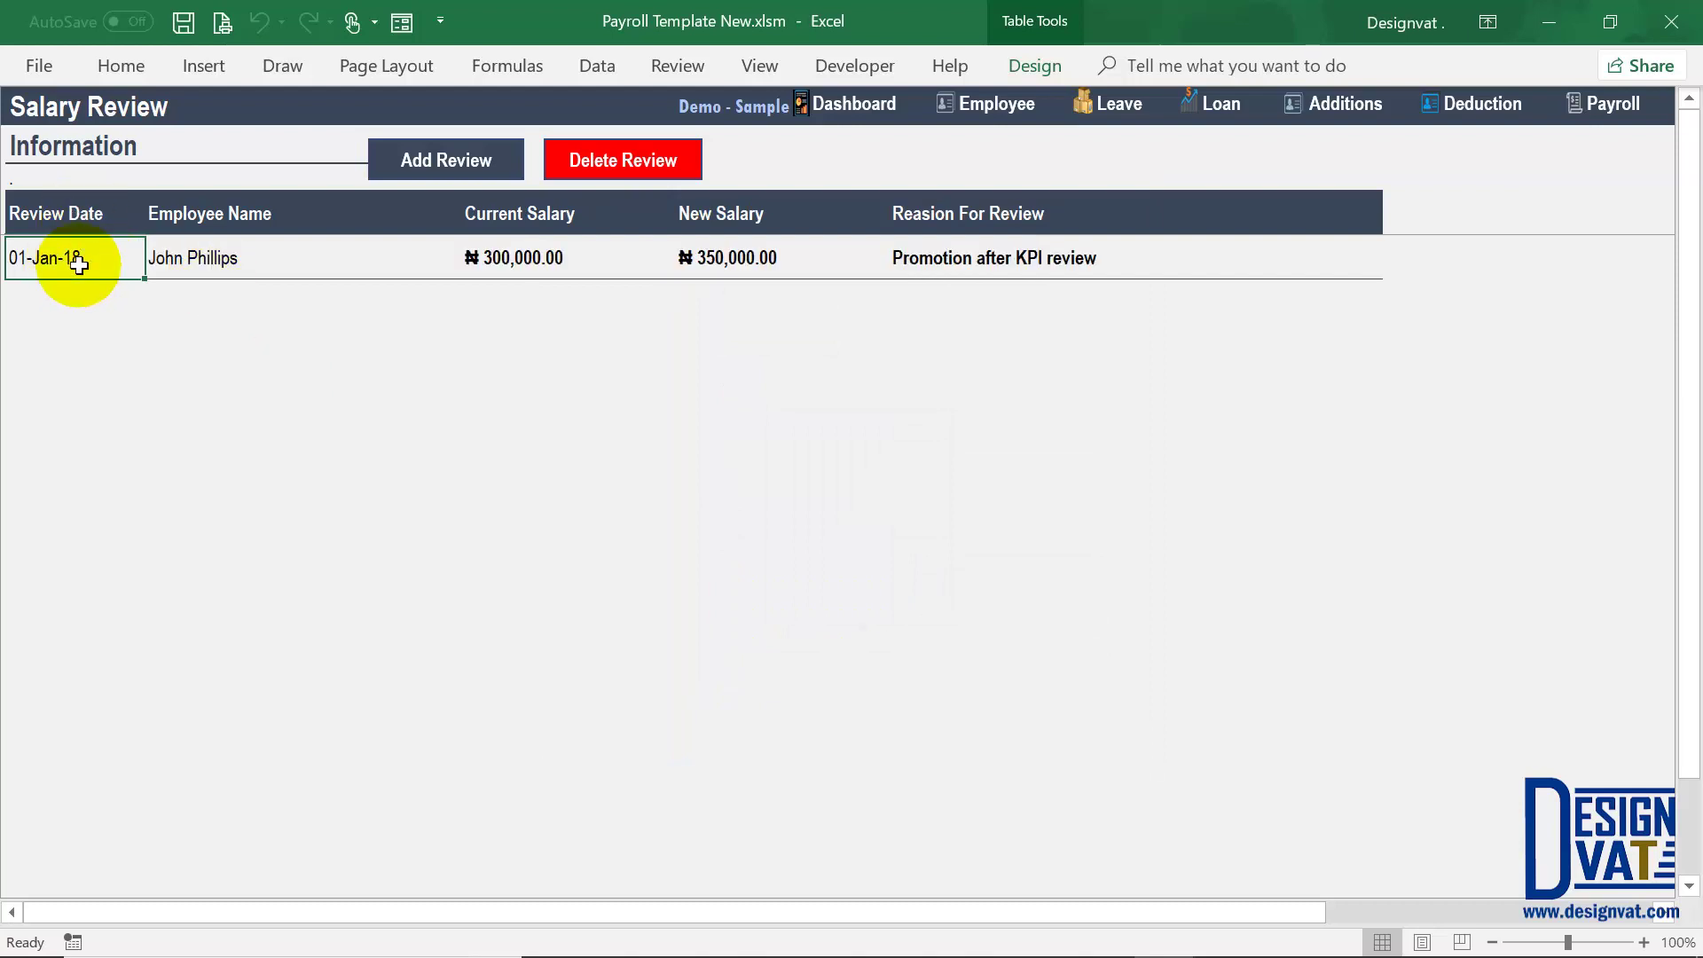
left_click(285, 258)
left_click(770, 250)
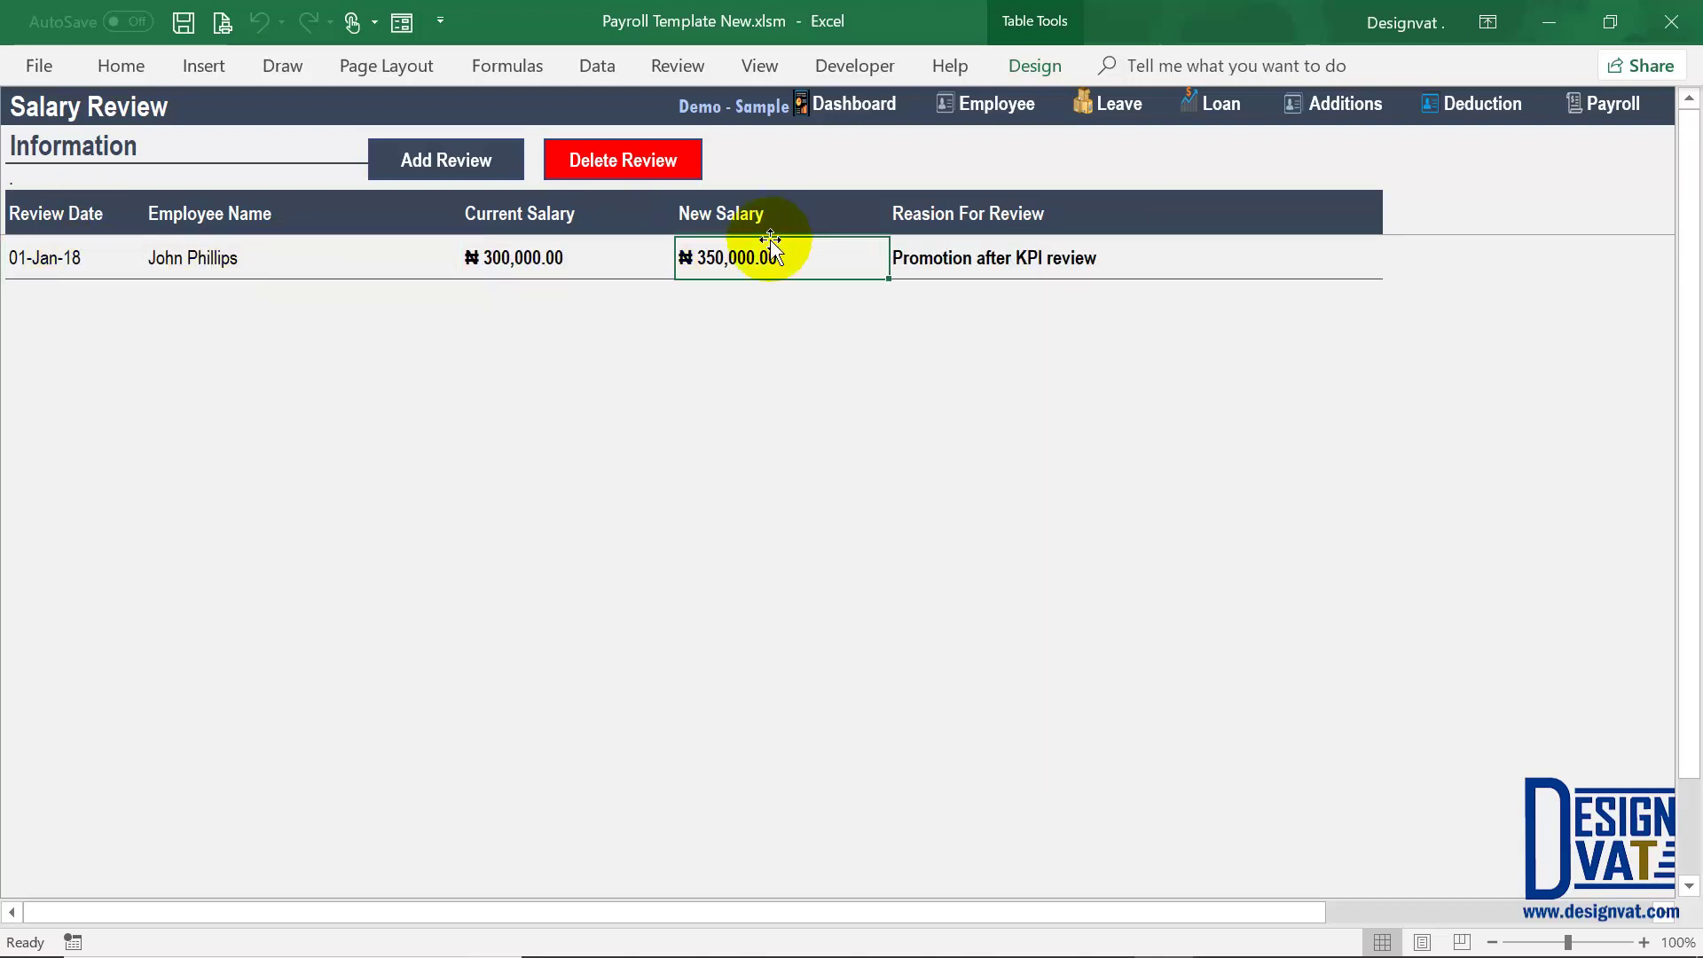
left_click(525, 256)
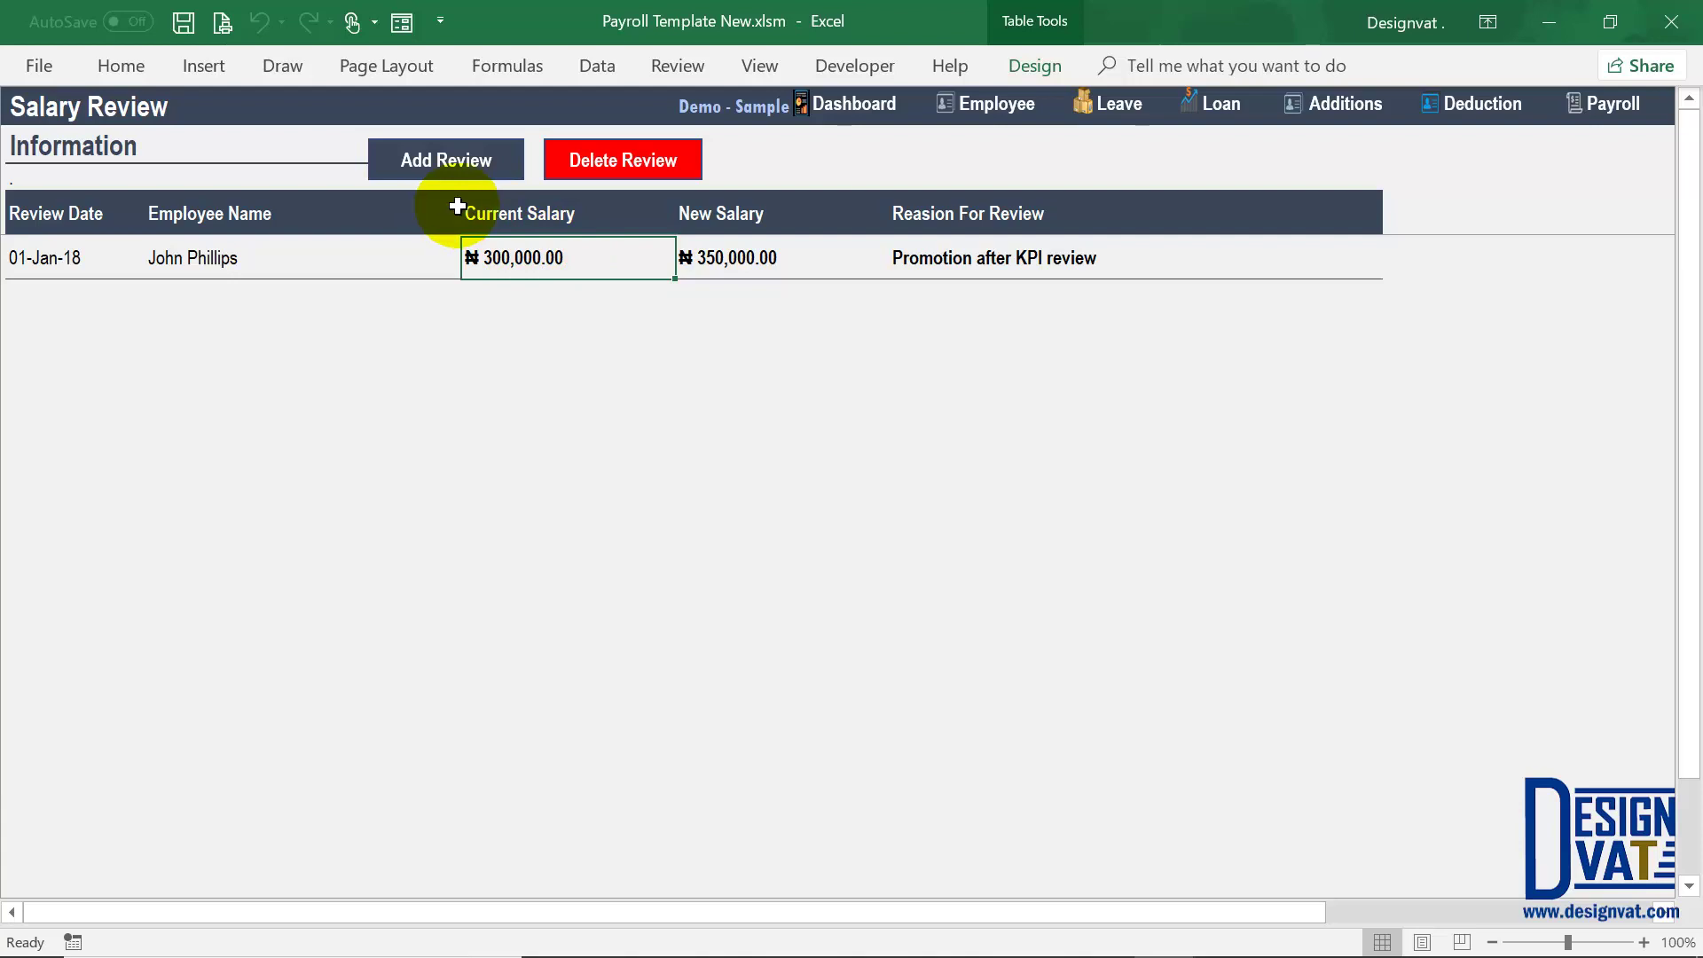
left_click(245, 250)
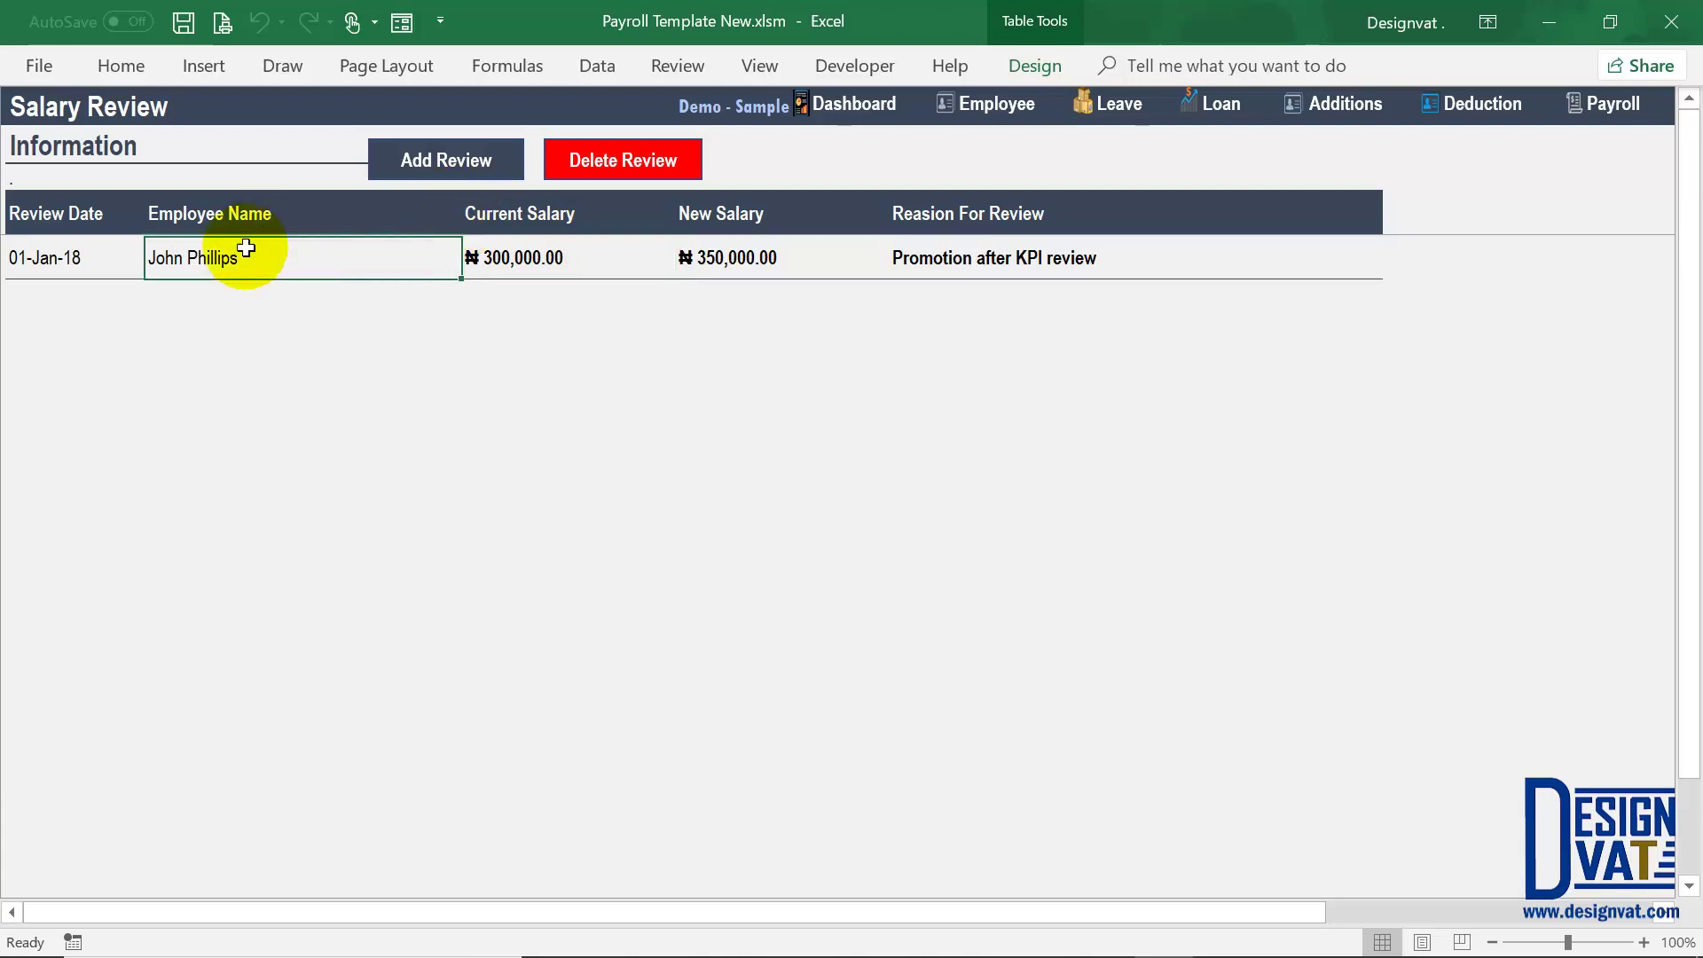
left_click(507, 257)
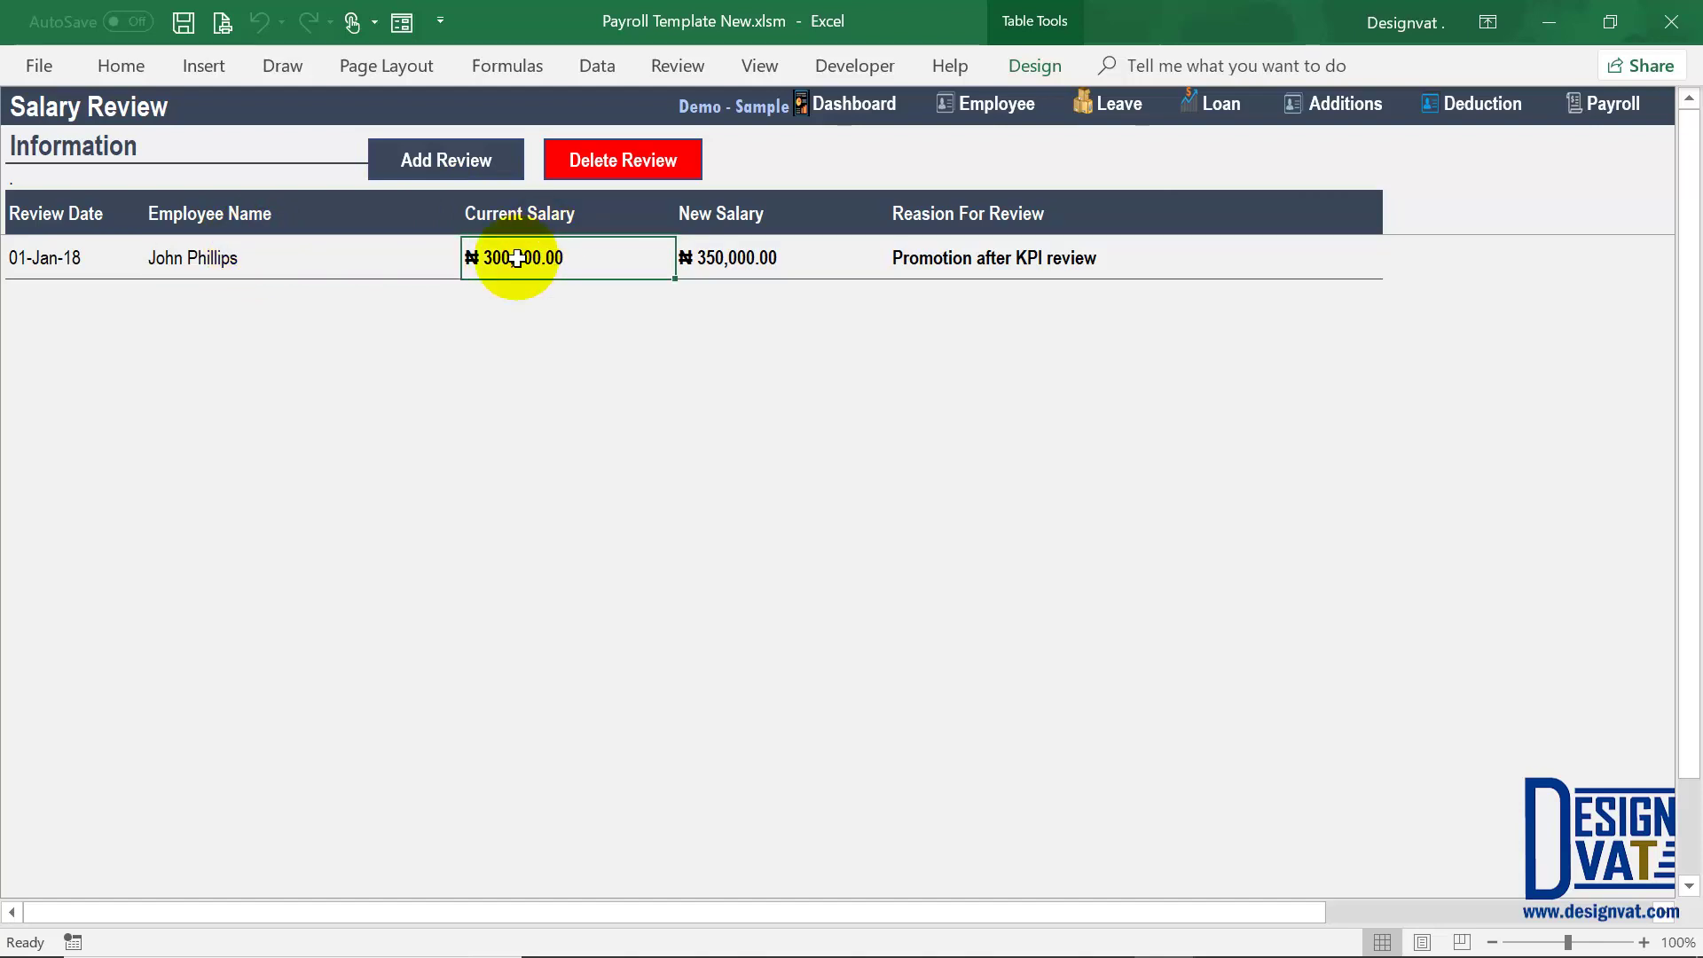
left_click(781, 249)
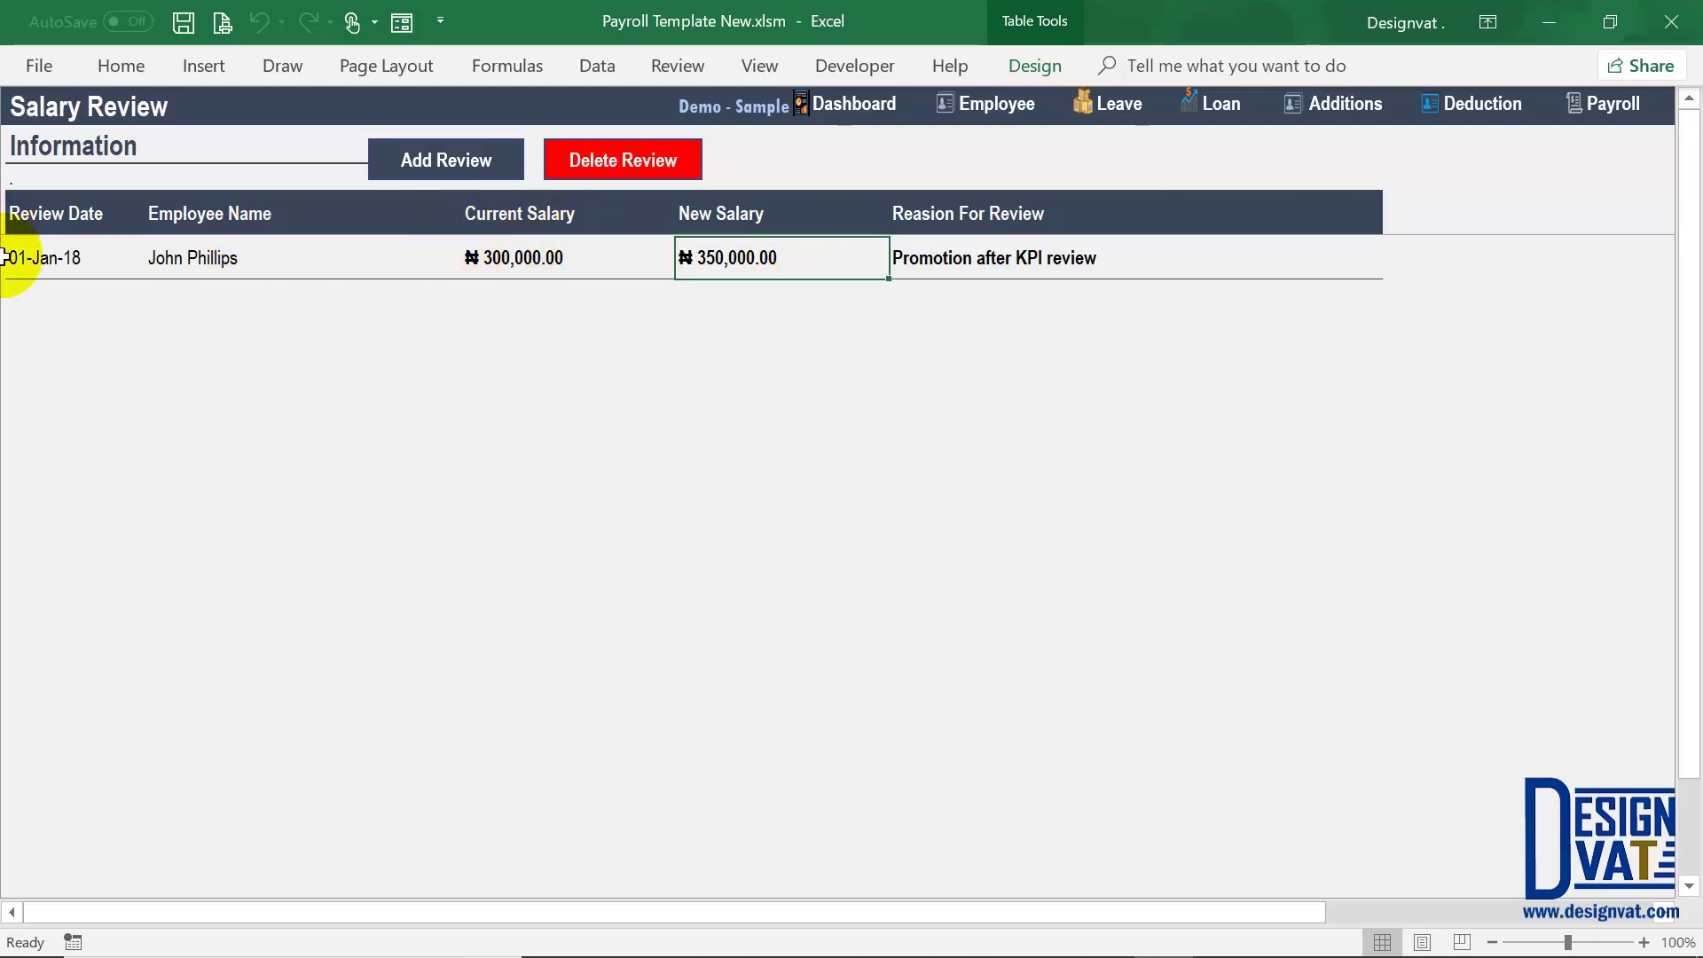
left_click(48, 257)
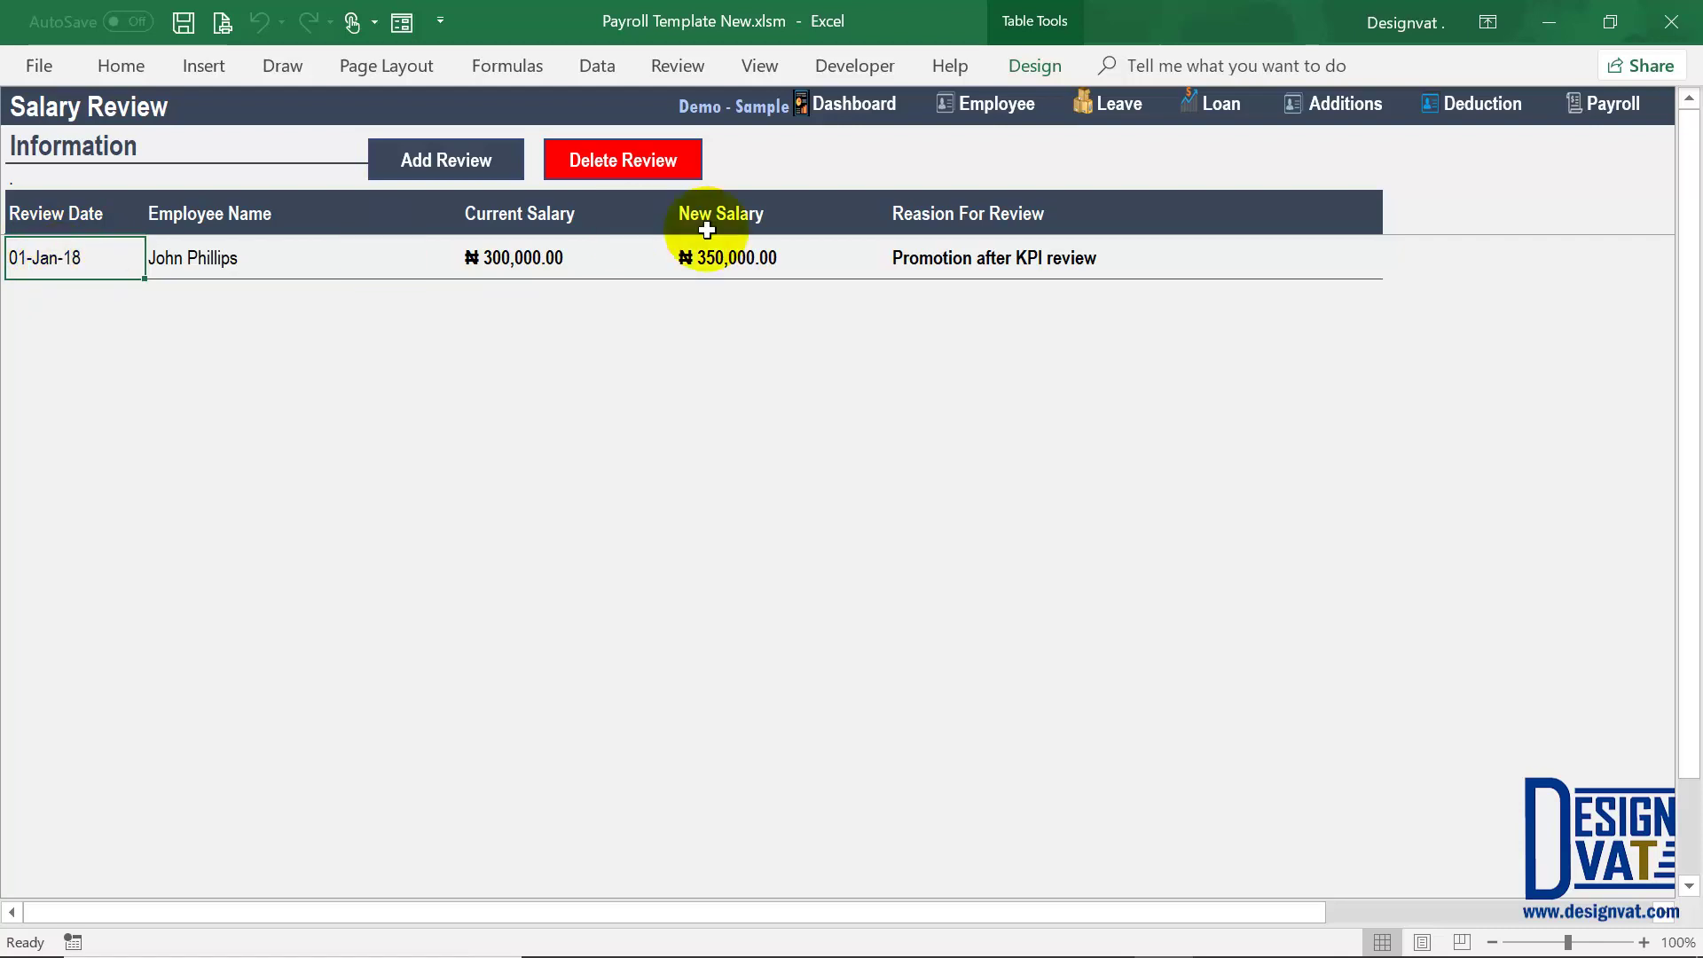
left_click(746, 259)
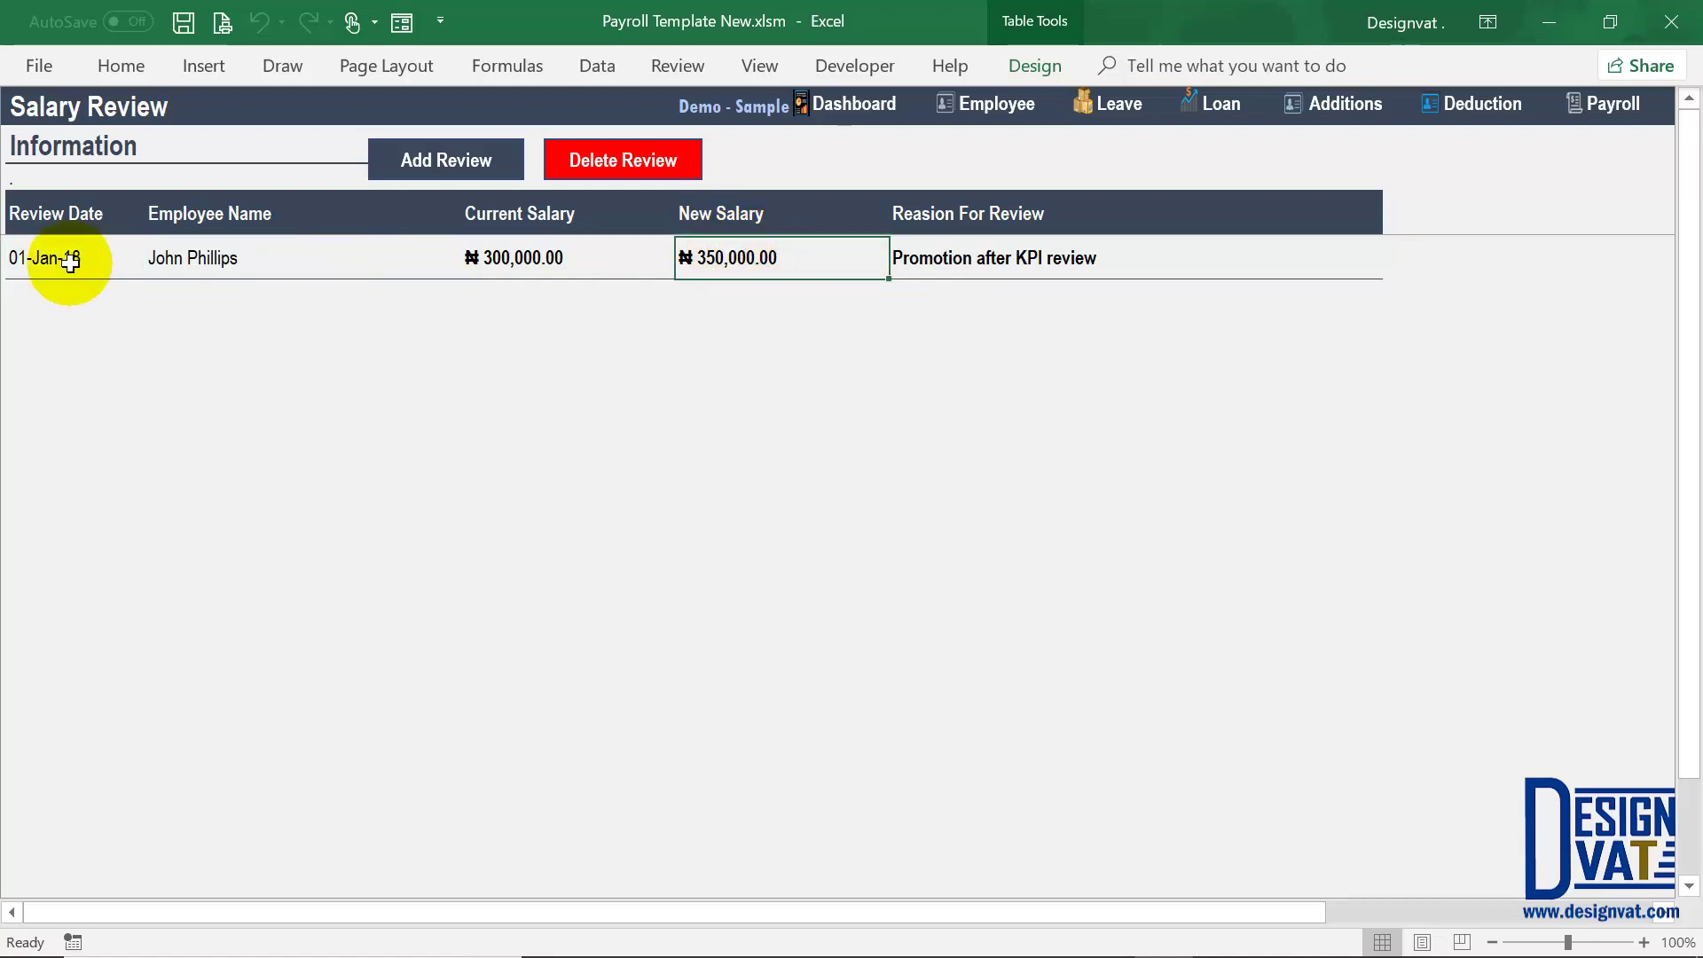
left_click(40, 259)
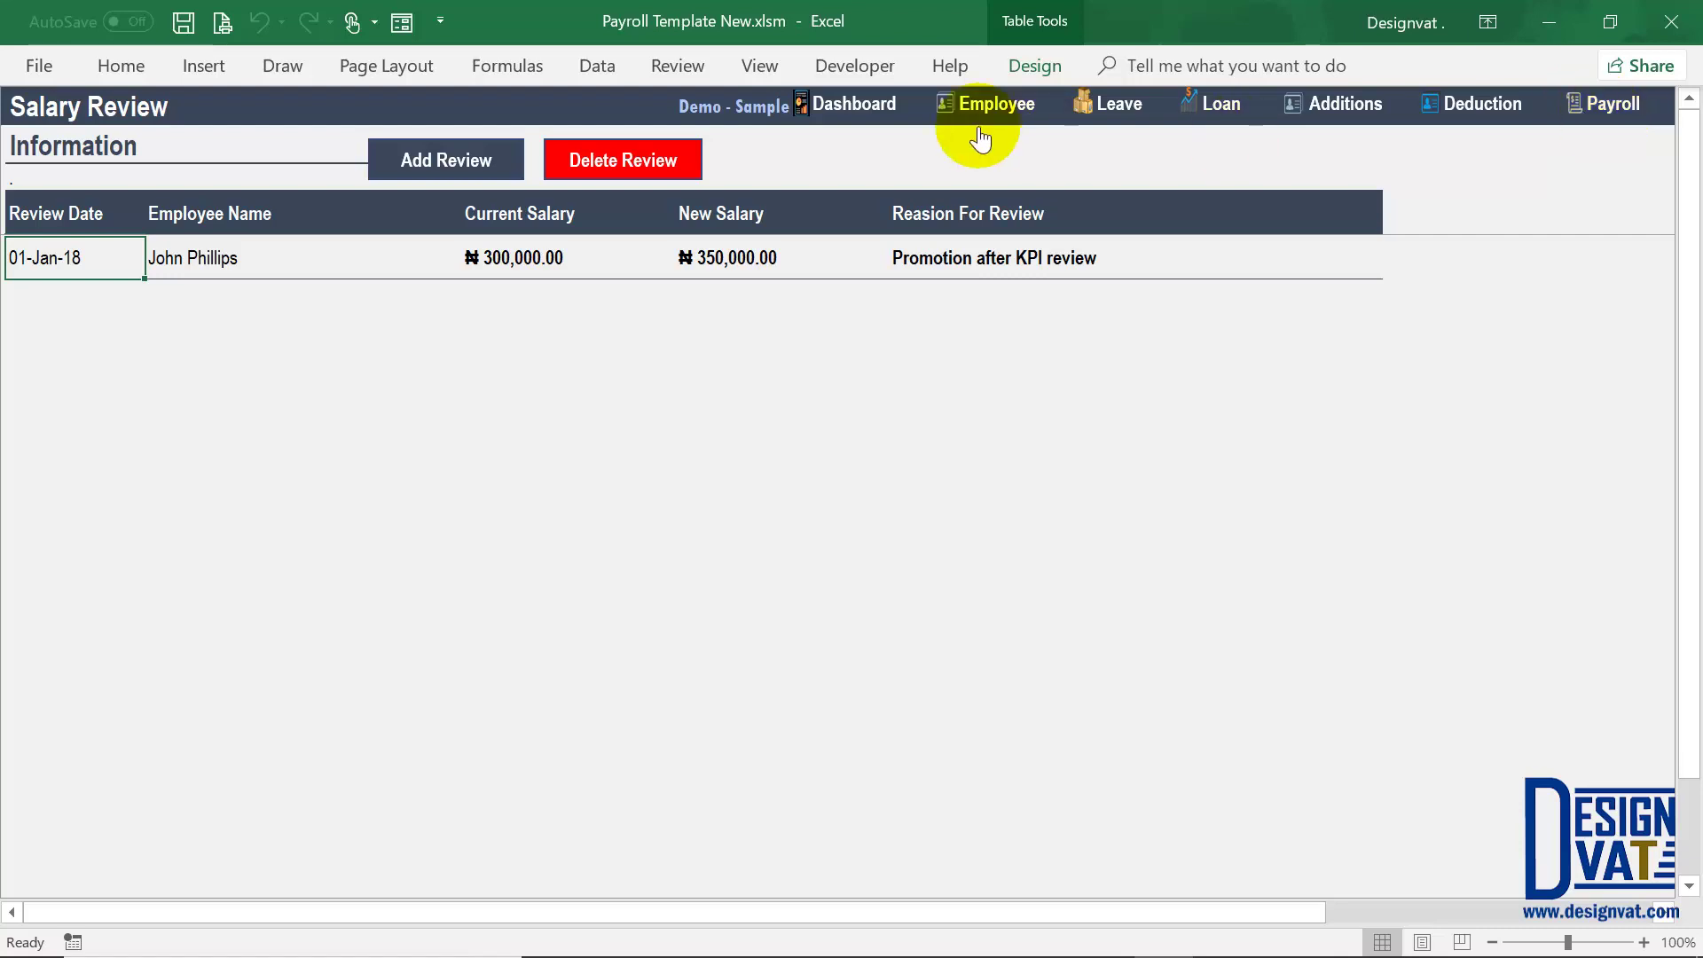
Step: On the Employee sheet, confirm the reviewed employee's 350,000.00 current salary and 1-Jan-18 review date
left_click(995, 105)
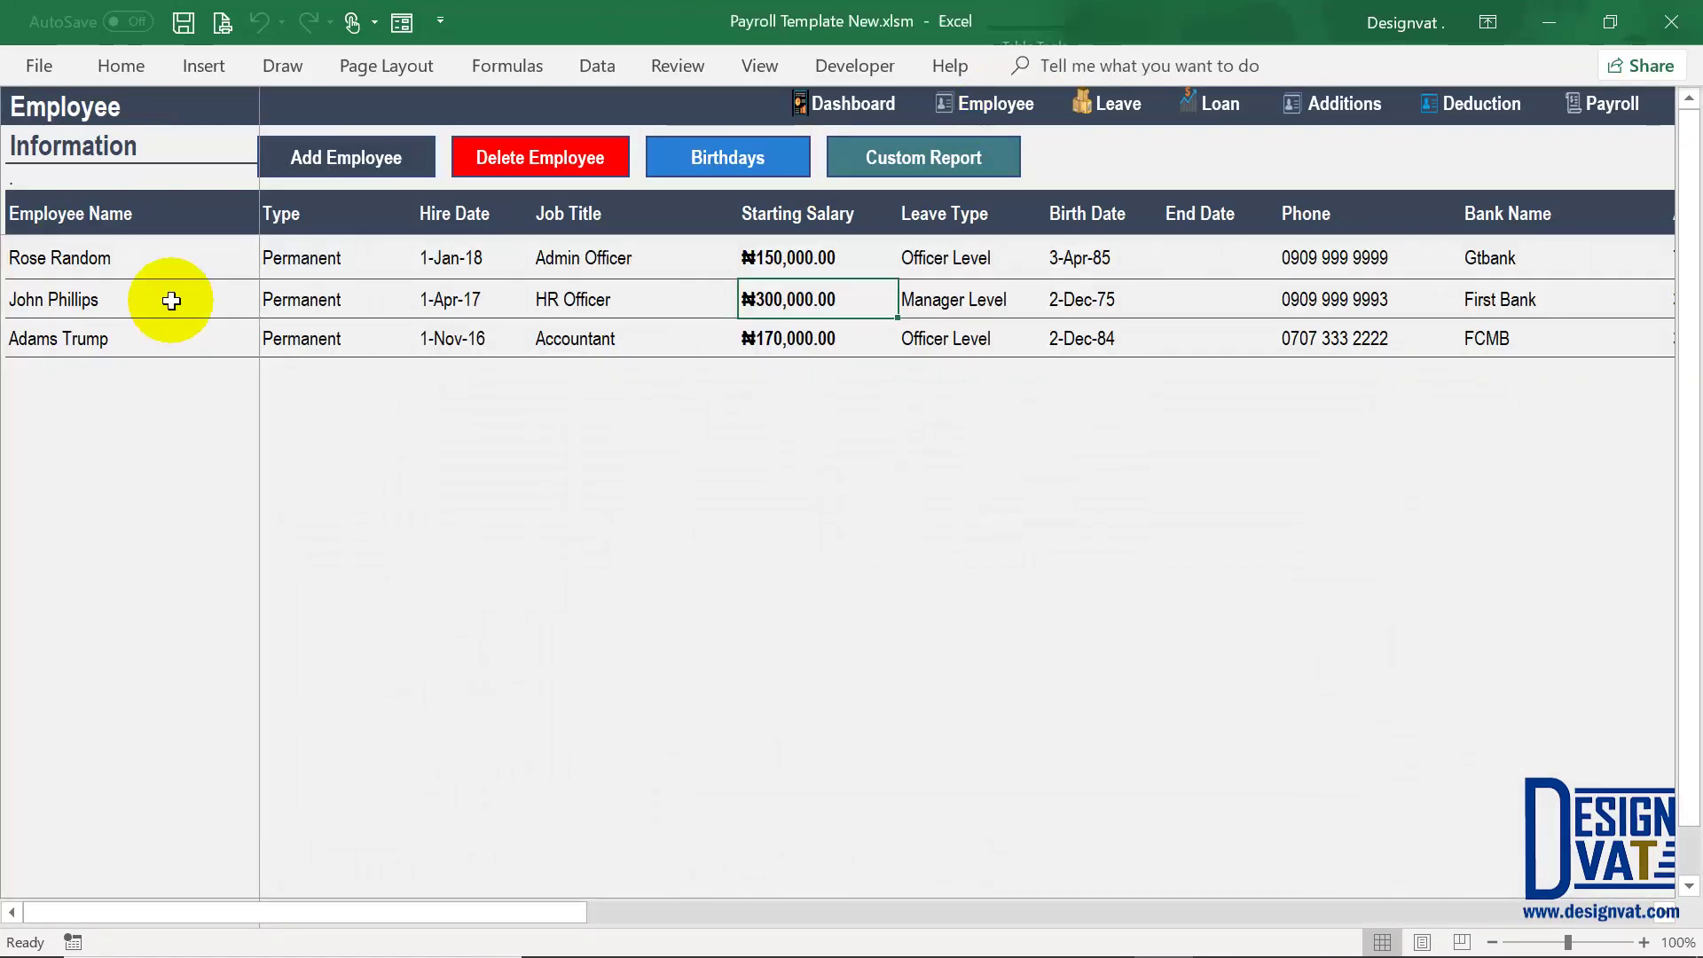
left_click(171, 300)
left_click_drag(523, 910, 1657, 923)
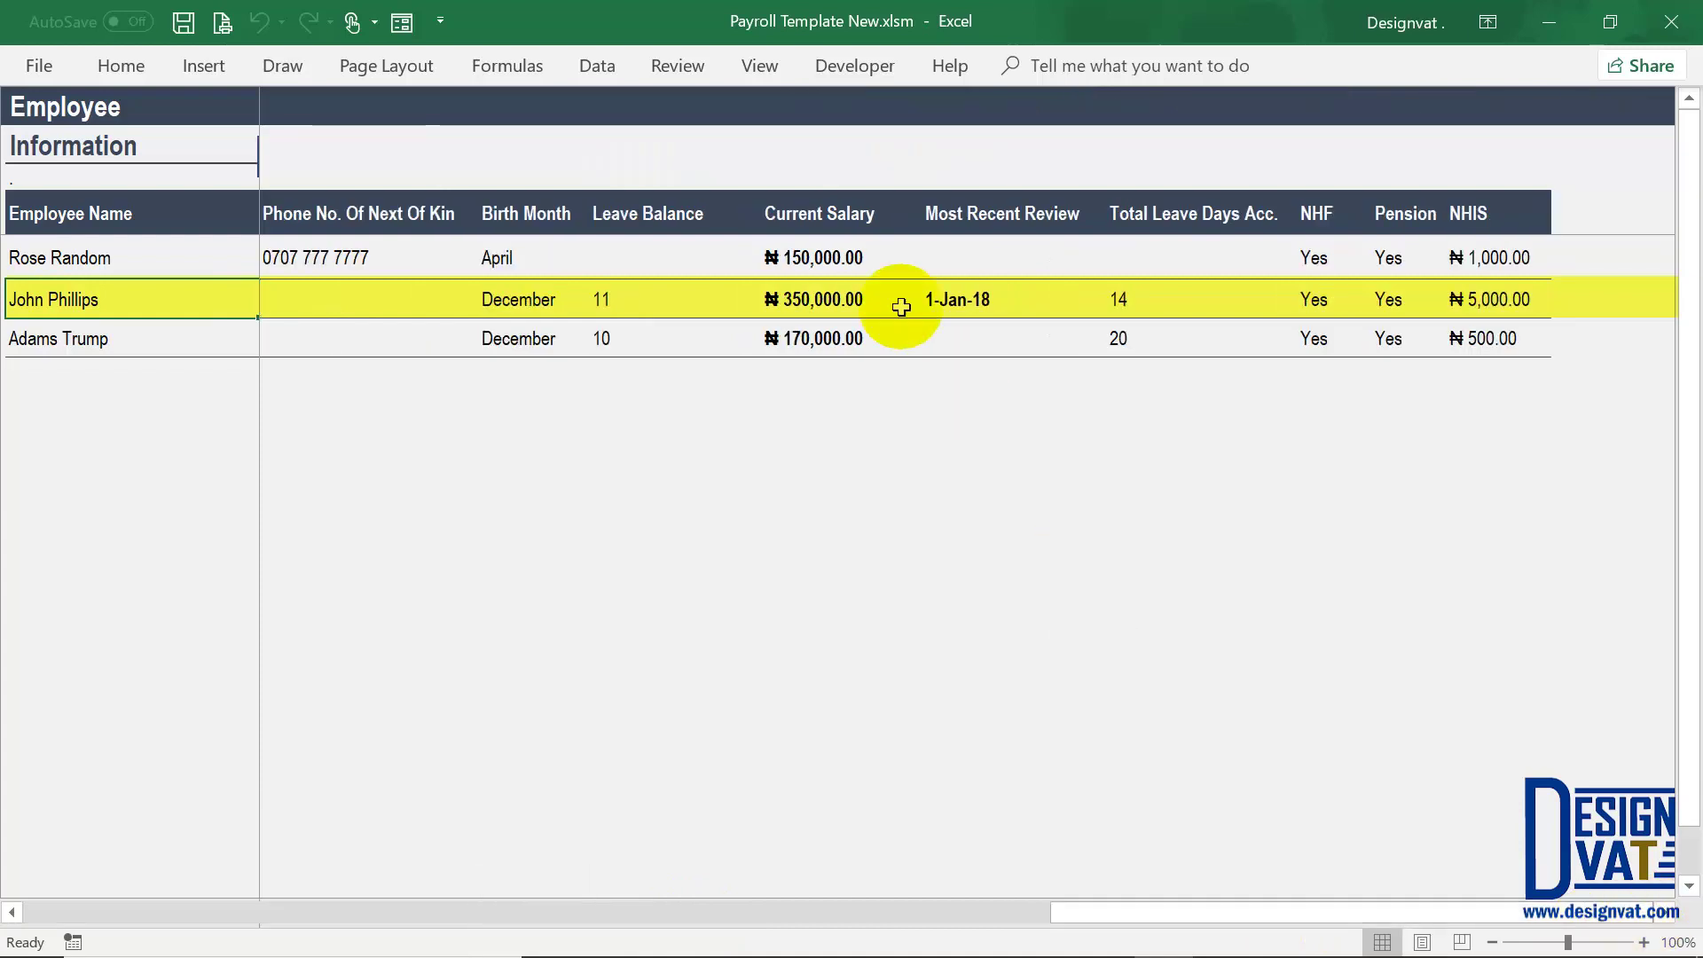
left_click(838, 299)
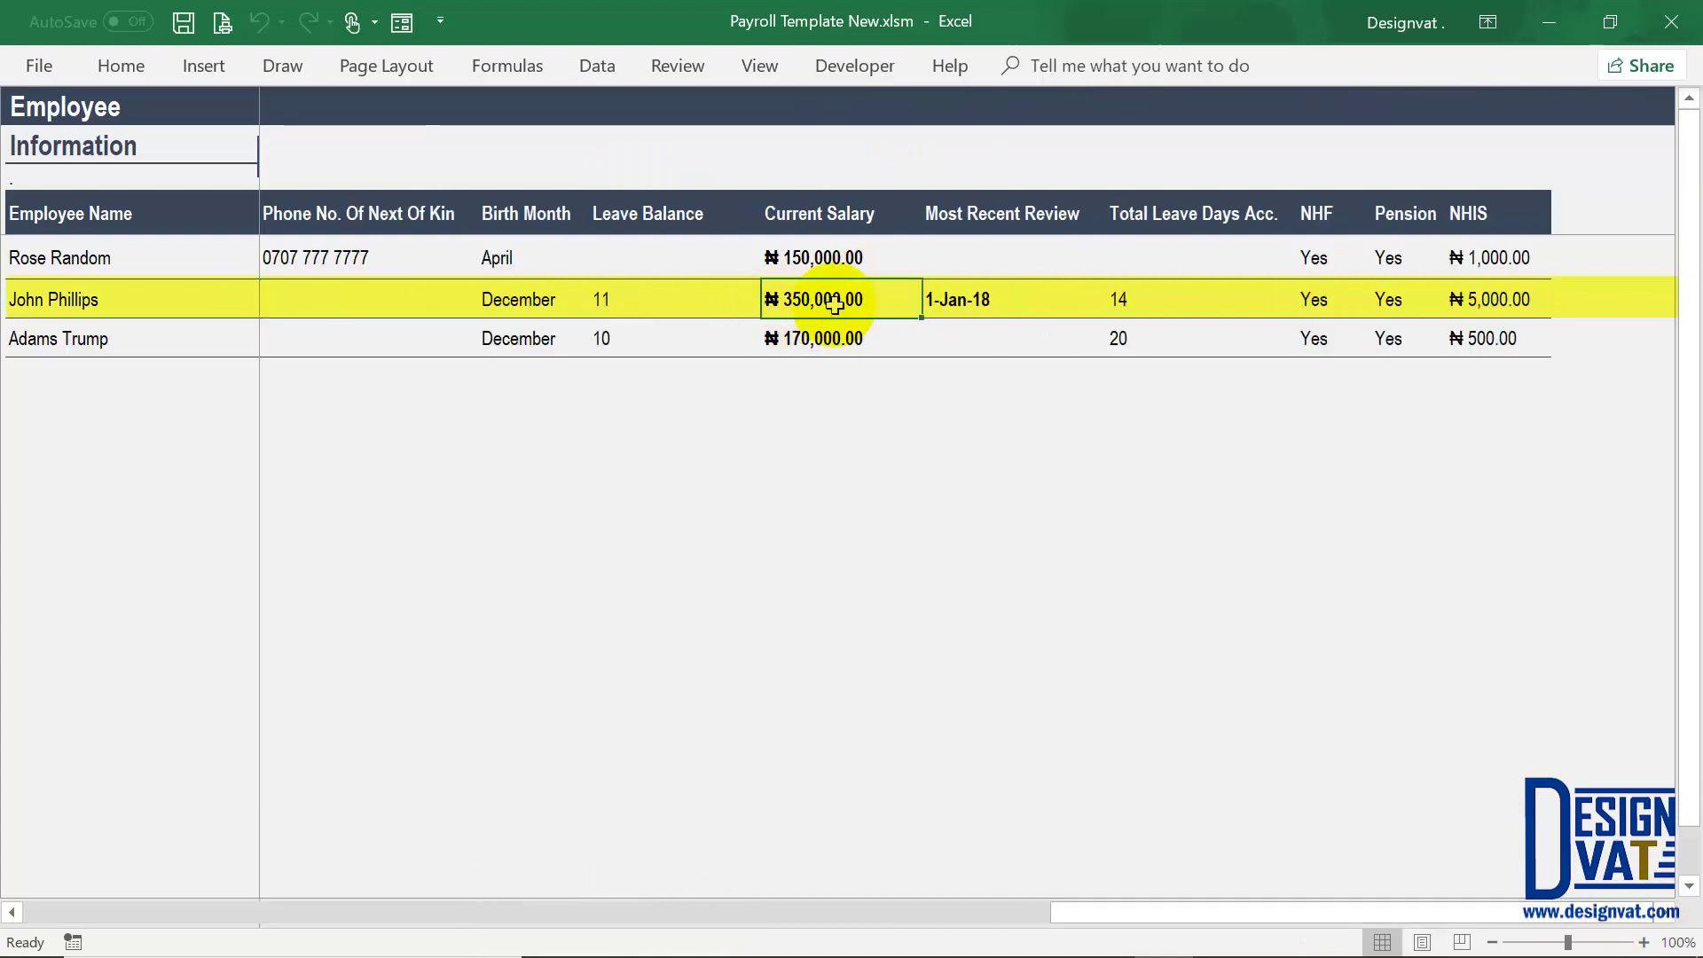
left_click(973, 301)
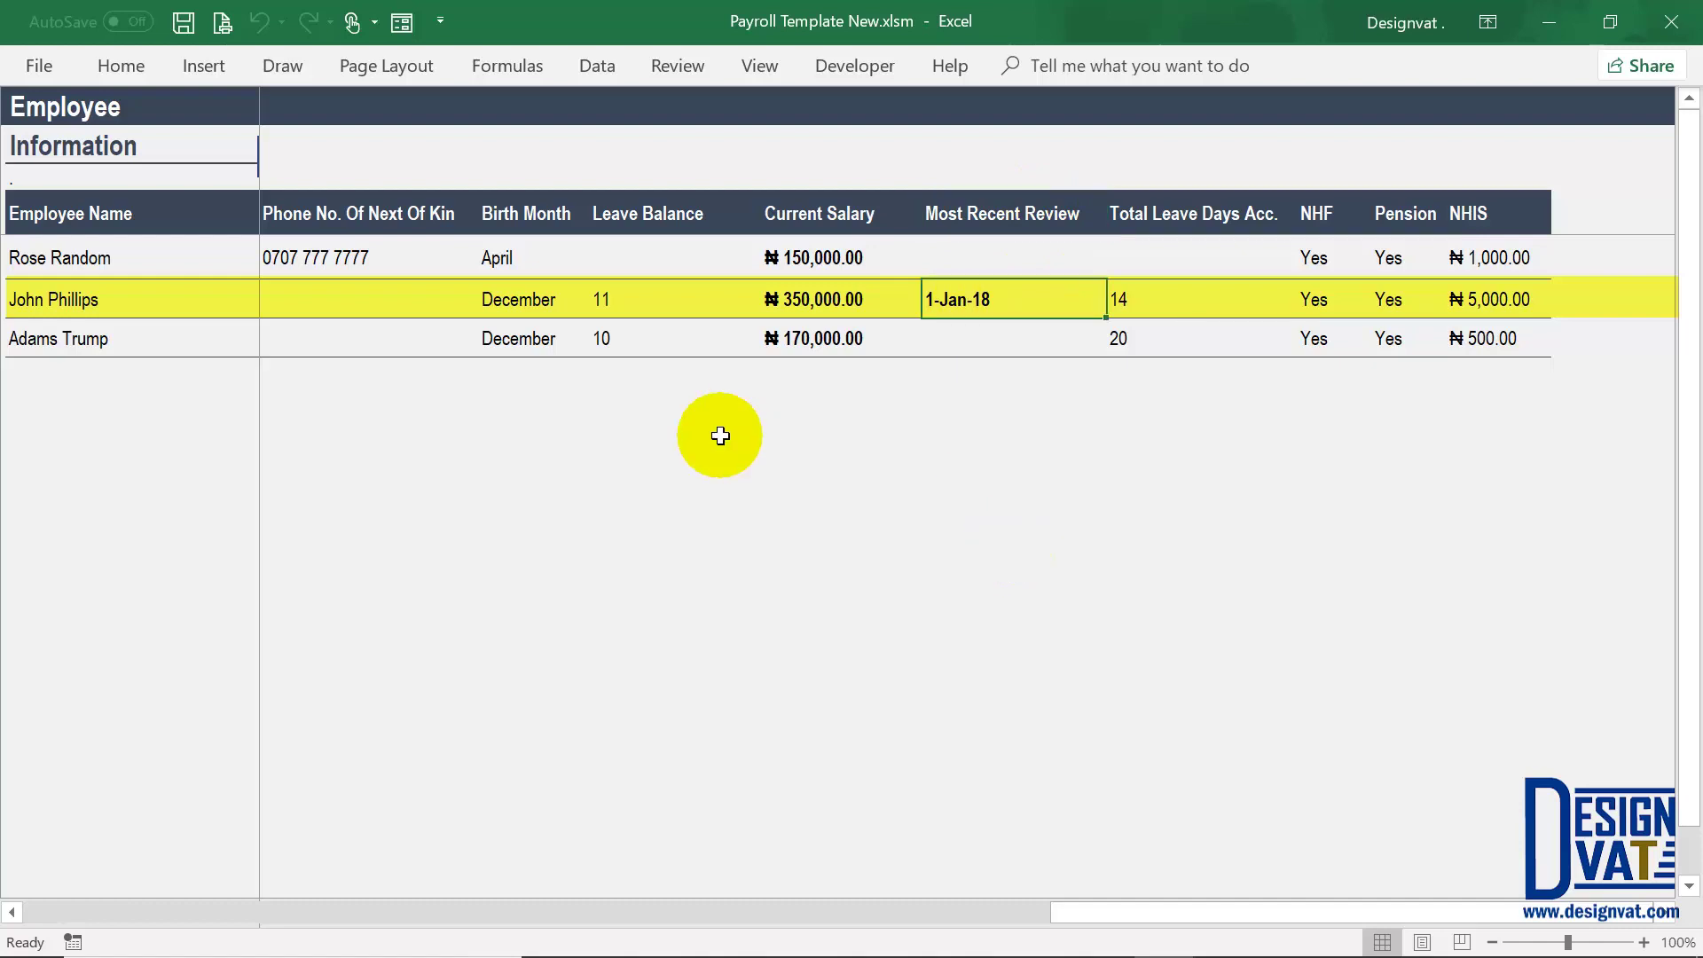
left_click(847, 211)
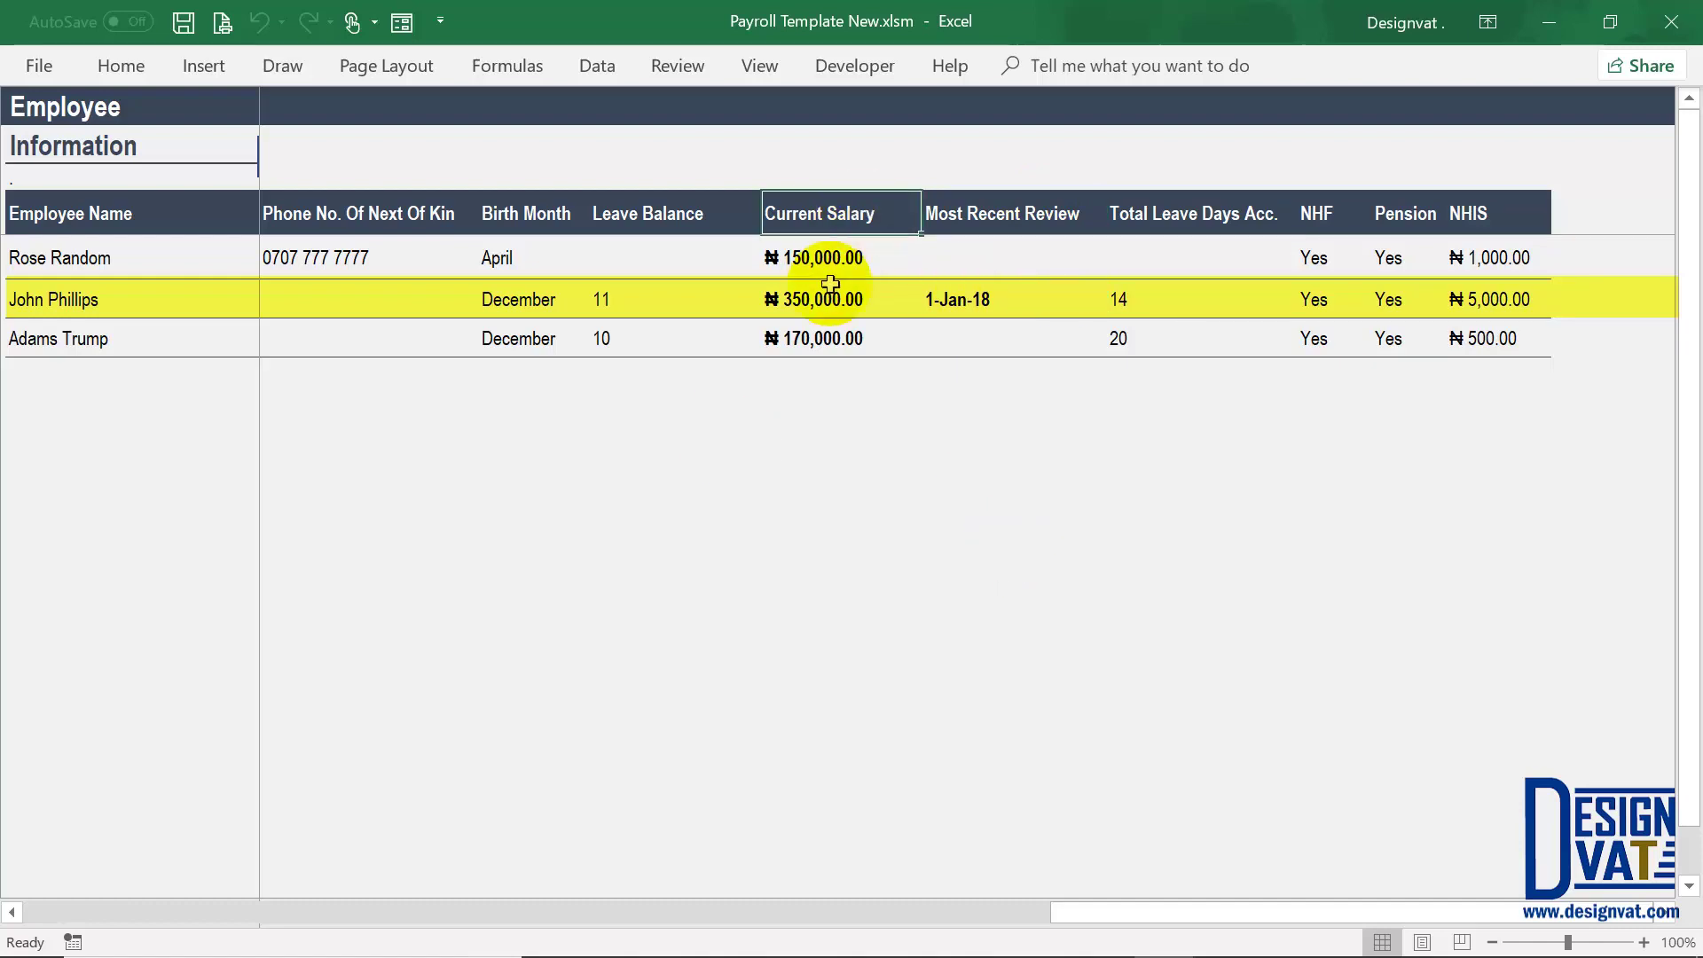
left_click(818, 310)
left_click(997, 299)
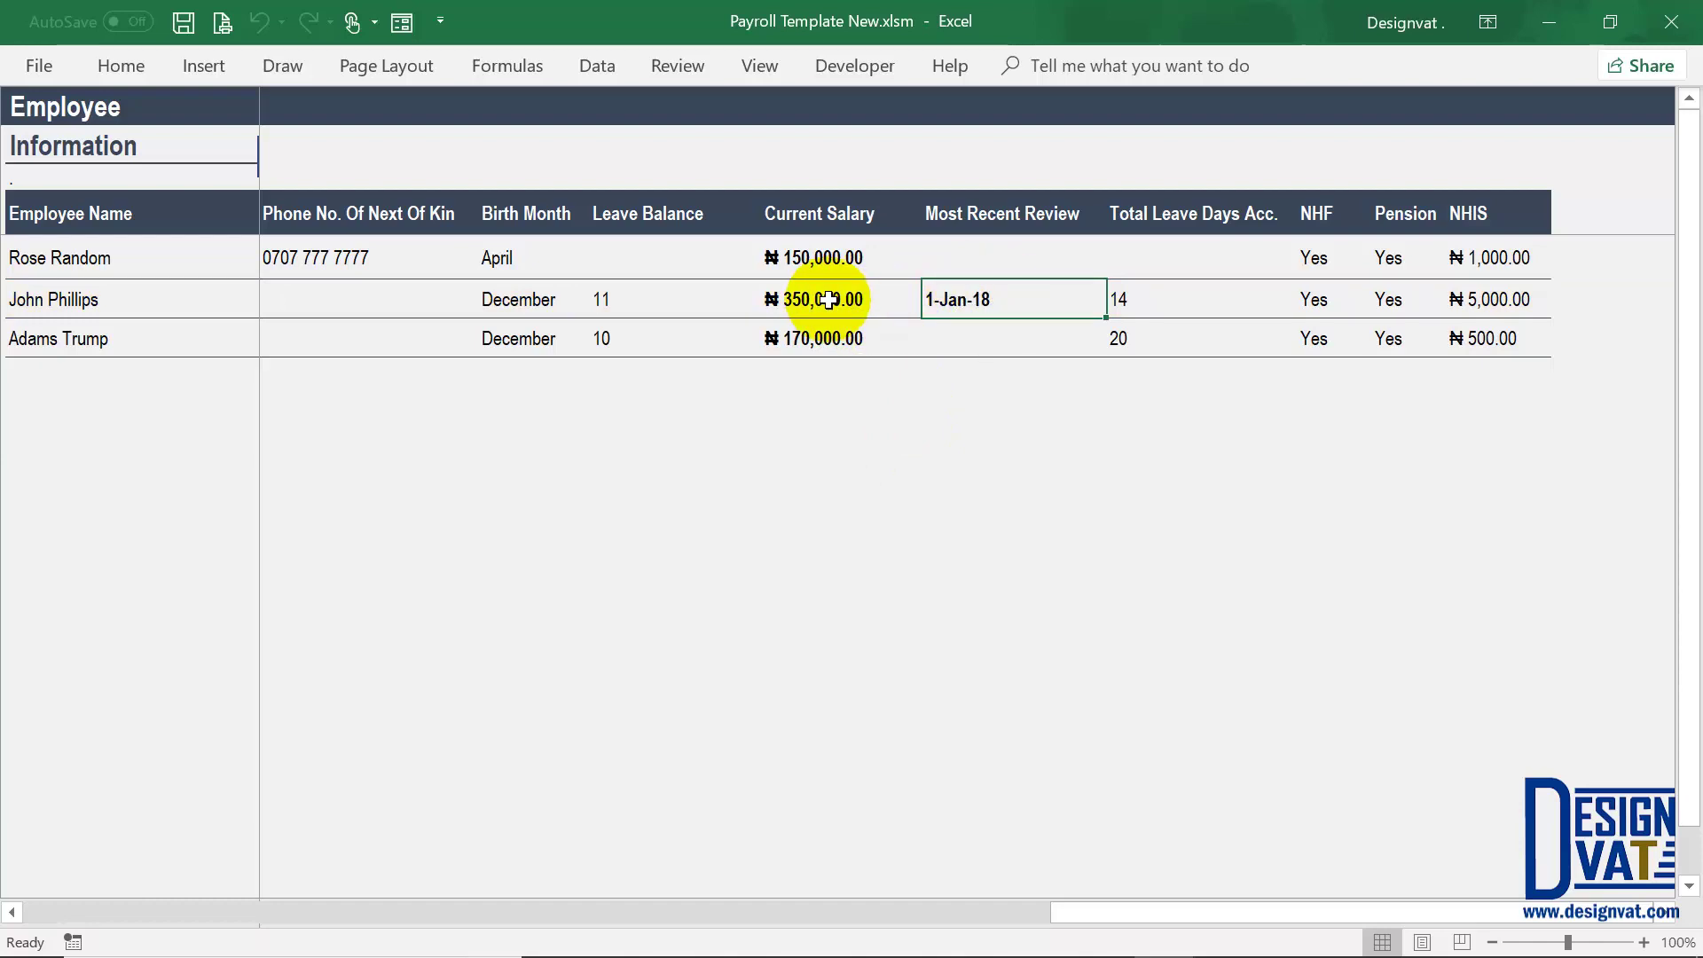
left_click_drag(844, 299, 912, 301)
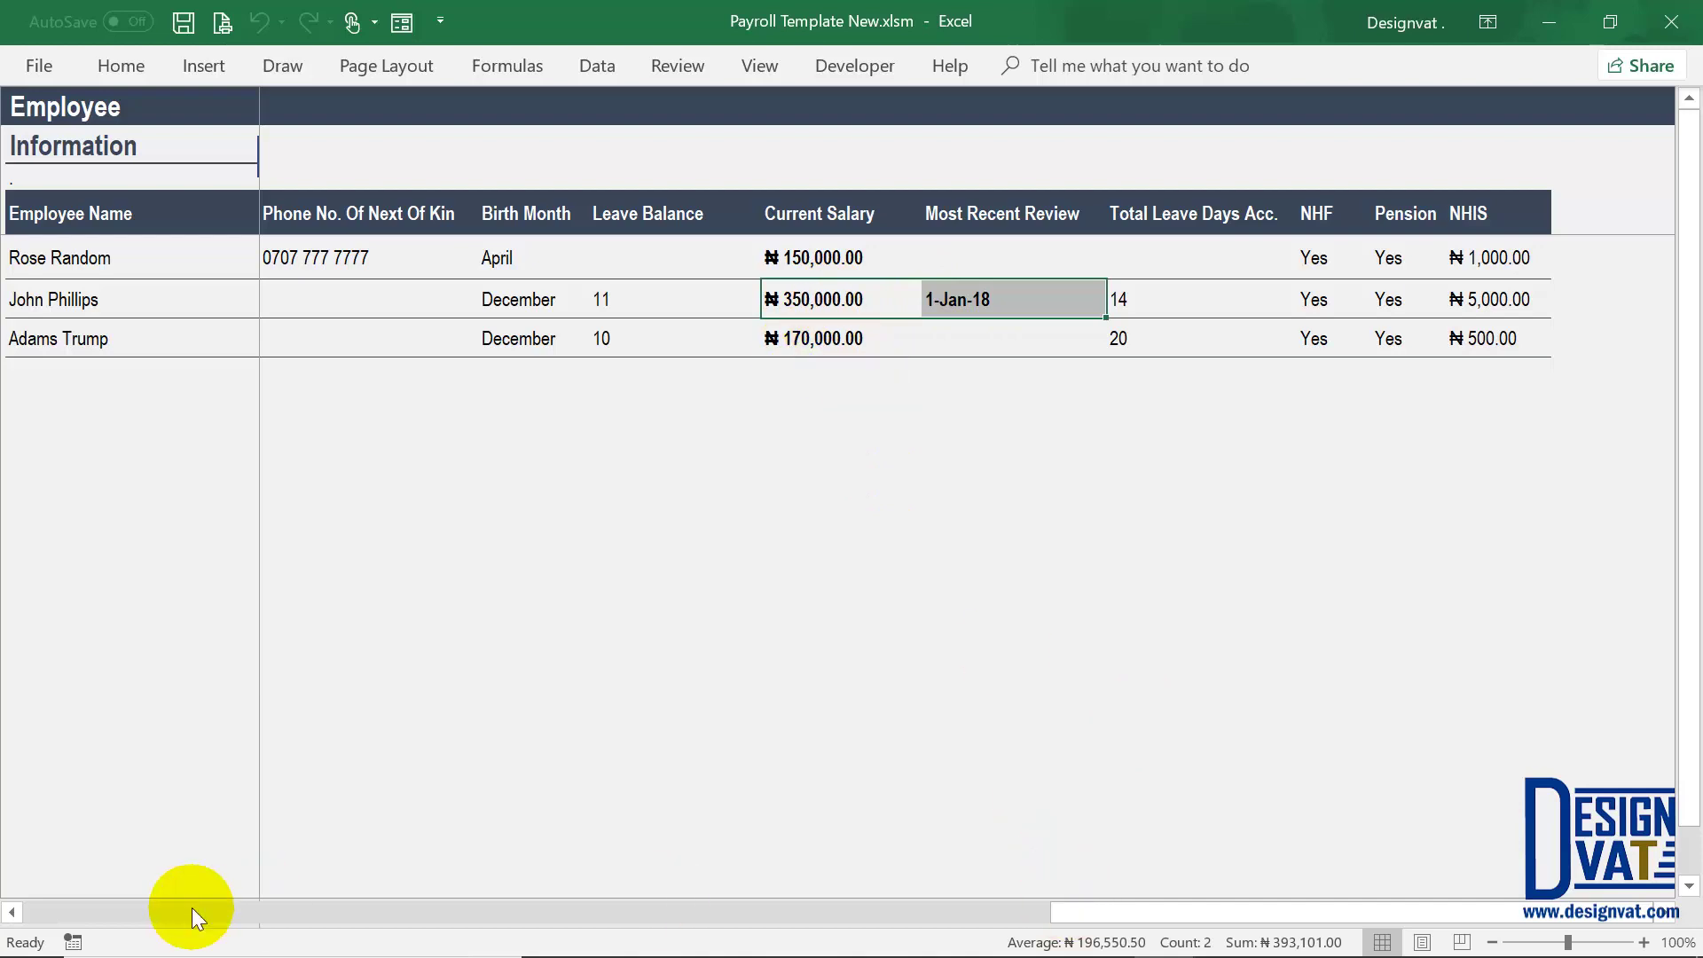
left_click_drag(1075, 906, 38, 912)
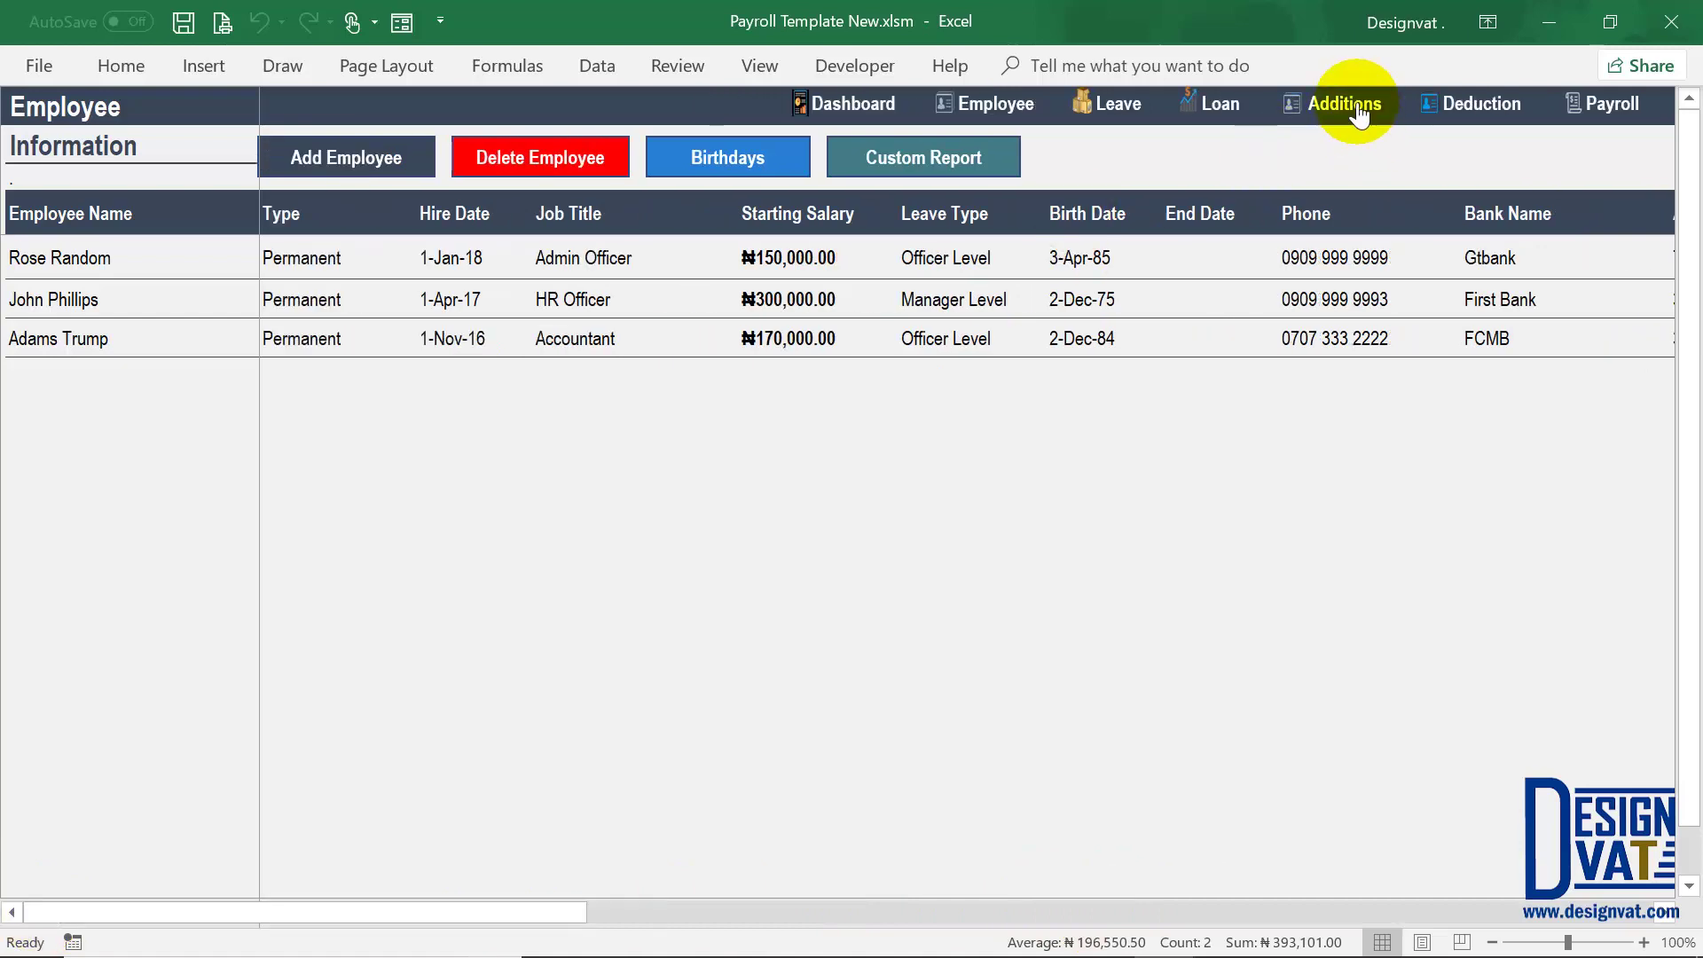
Step: Start another salary review on the Salary Review sheet dated 1-Jul-18
left_click(1357, 104)
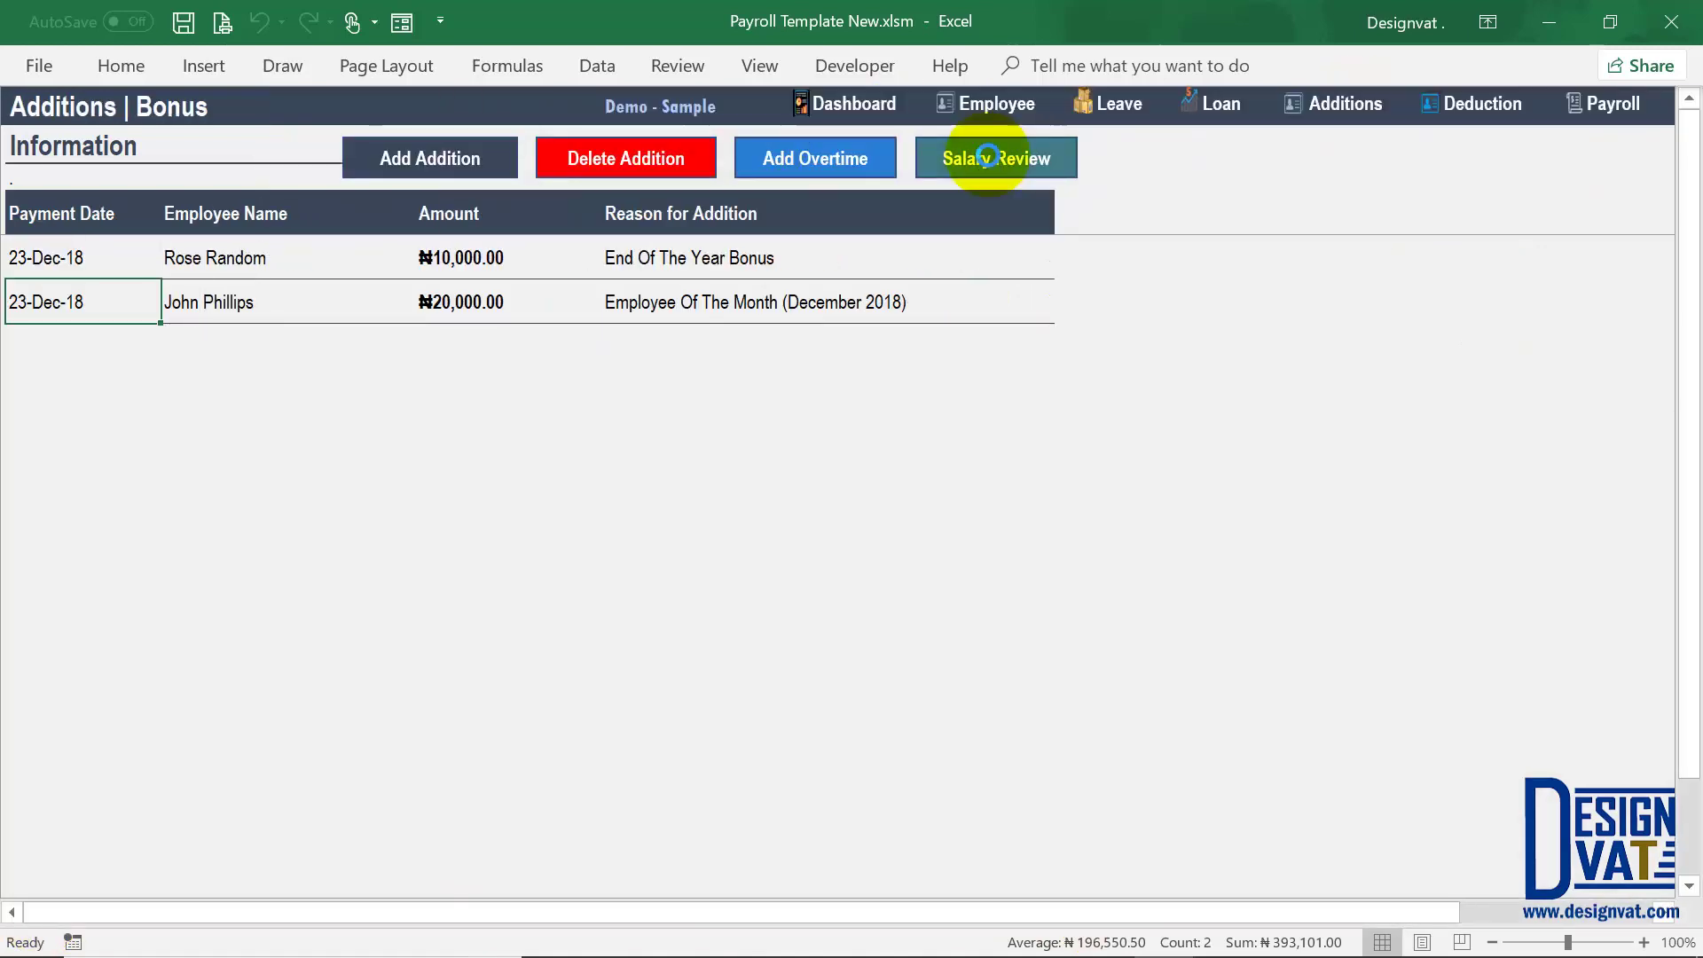
left_click(976, 156)
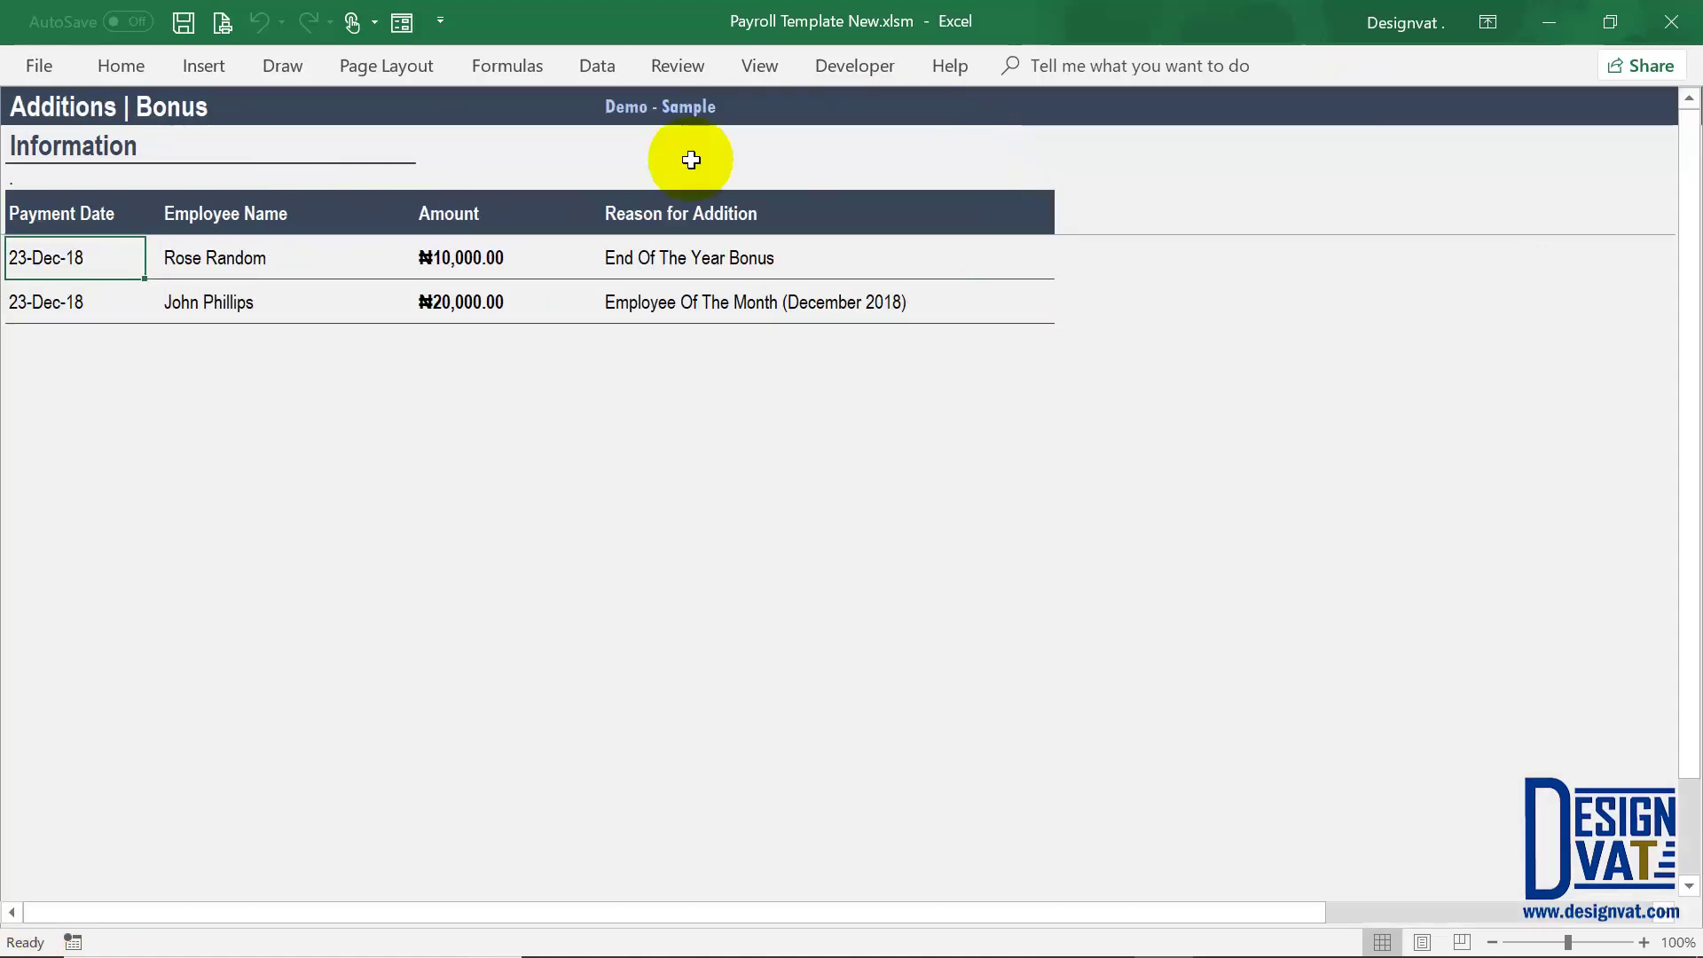
left_click(472, 168)
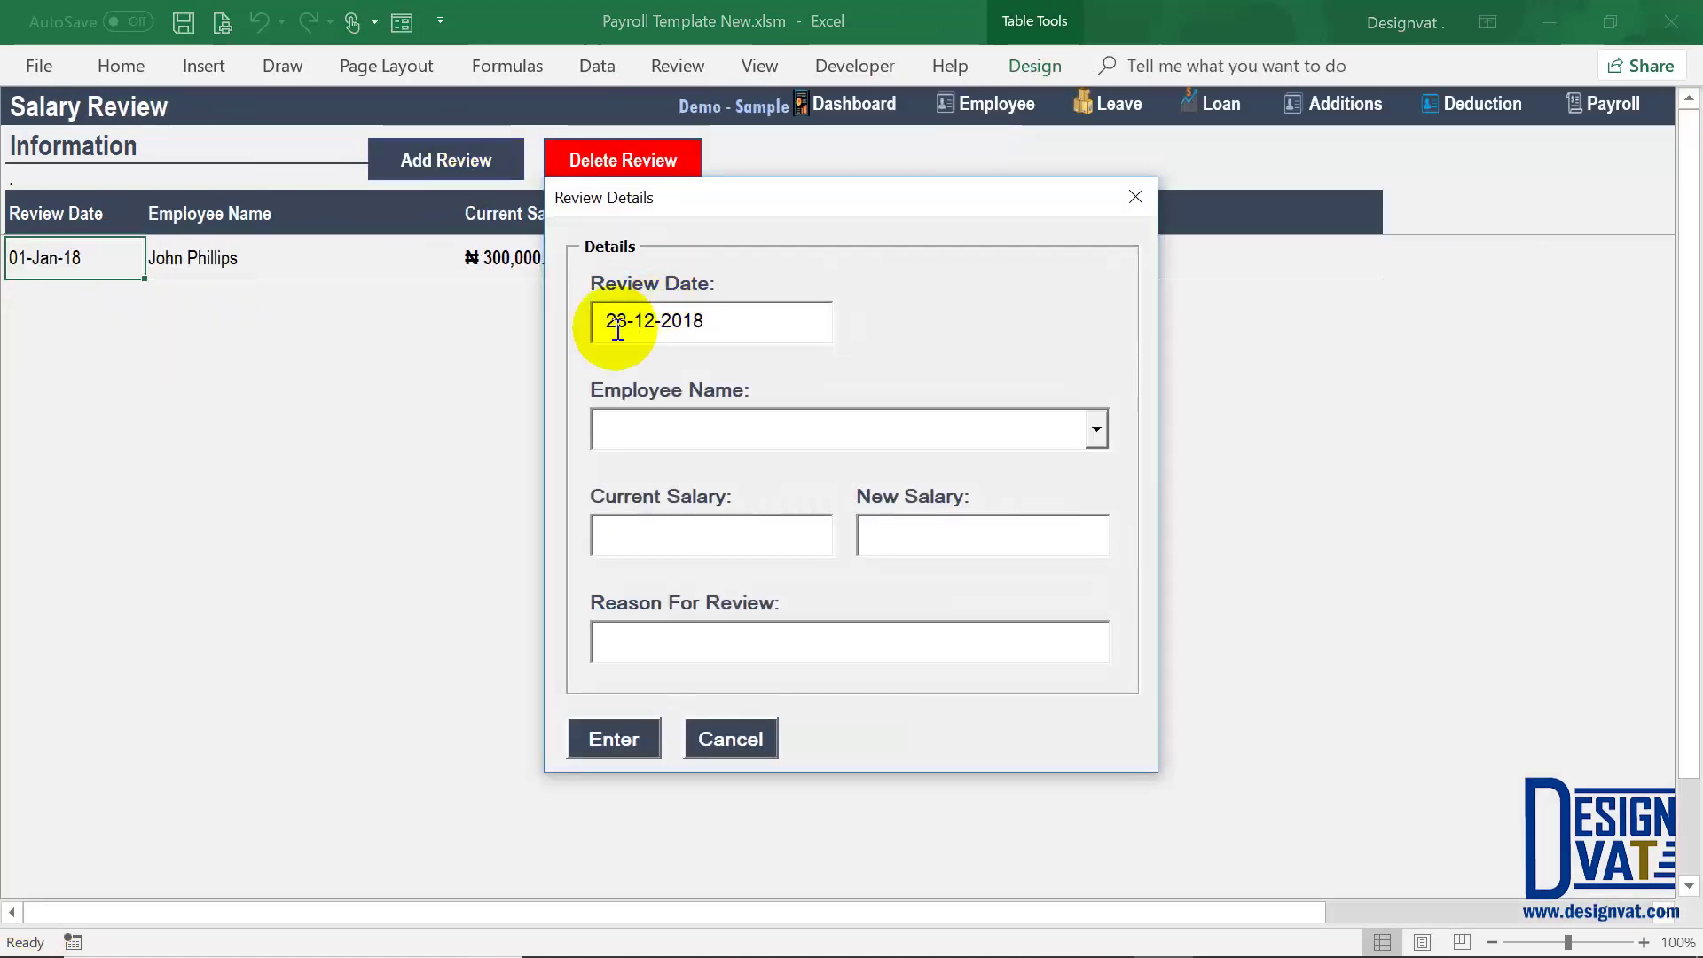
double_click(612, 321)
type("1")
left_click(645, 320)
key("BackSpace")
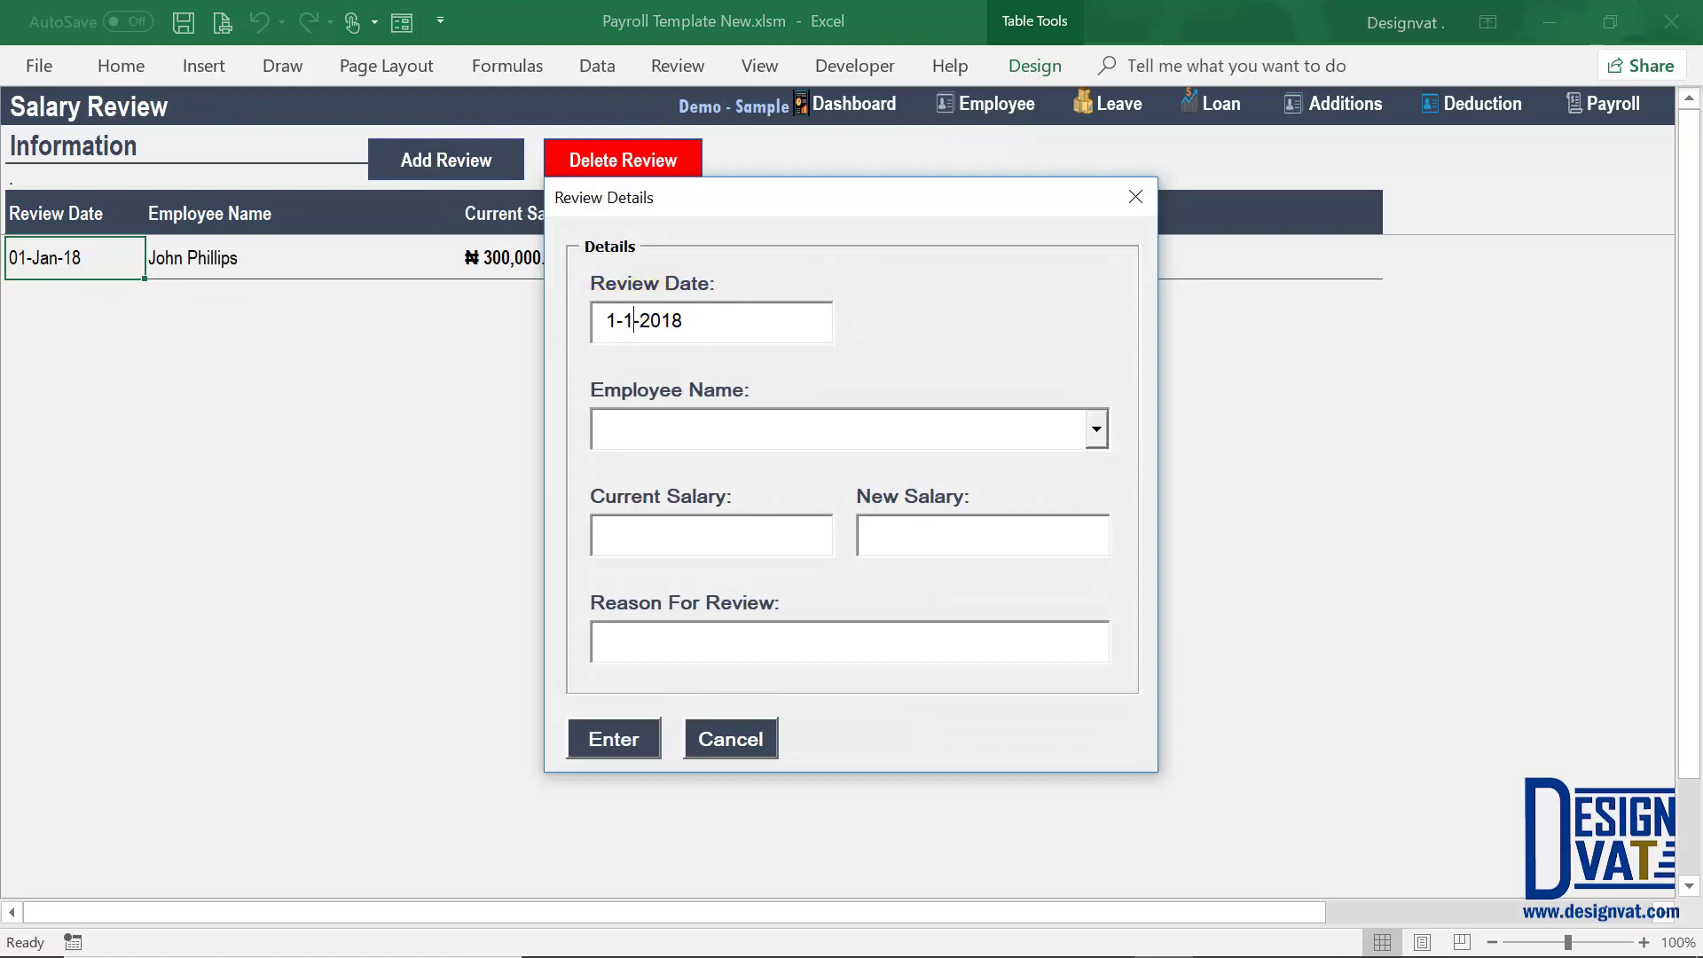
type("-7")
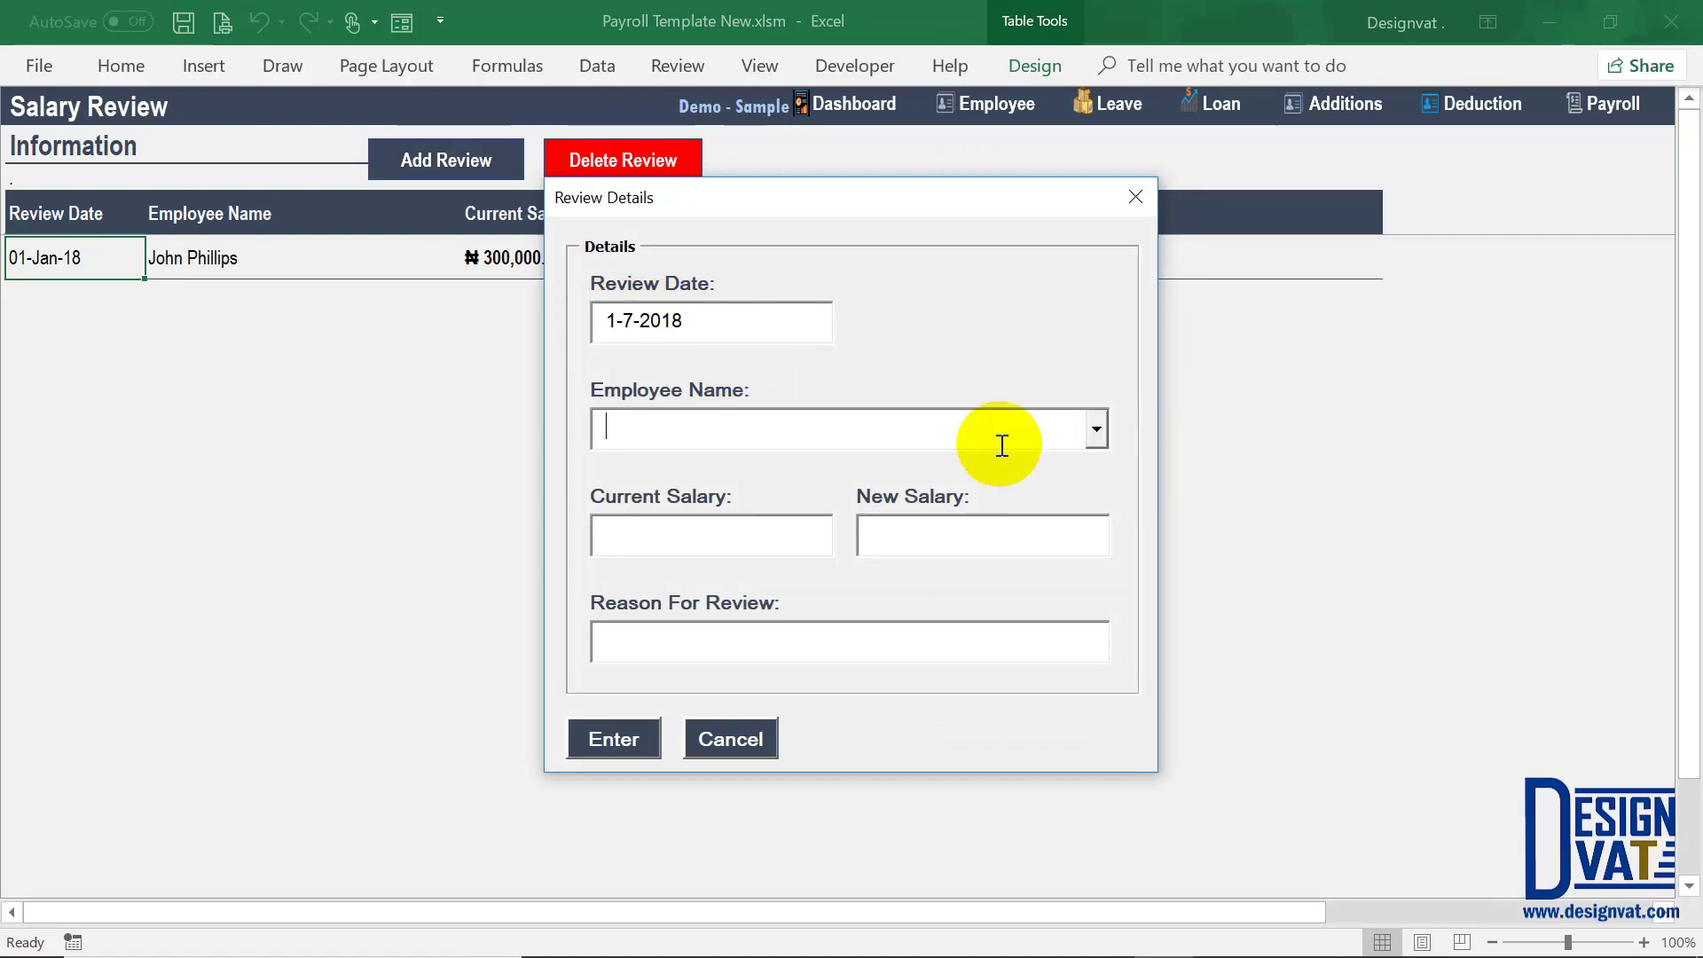
Step: Raise the employee to 370,000 with reason 'Promotion Excellence Performance' and submit
left_click(997, 436)
left_click(759, 495)
double_click(702, 533)
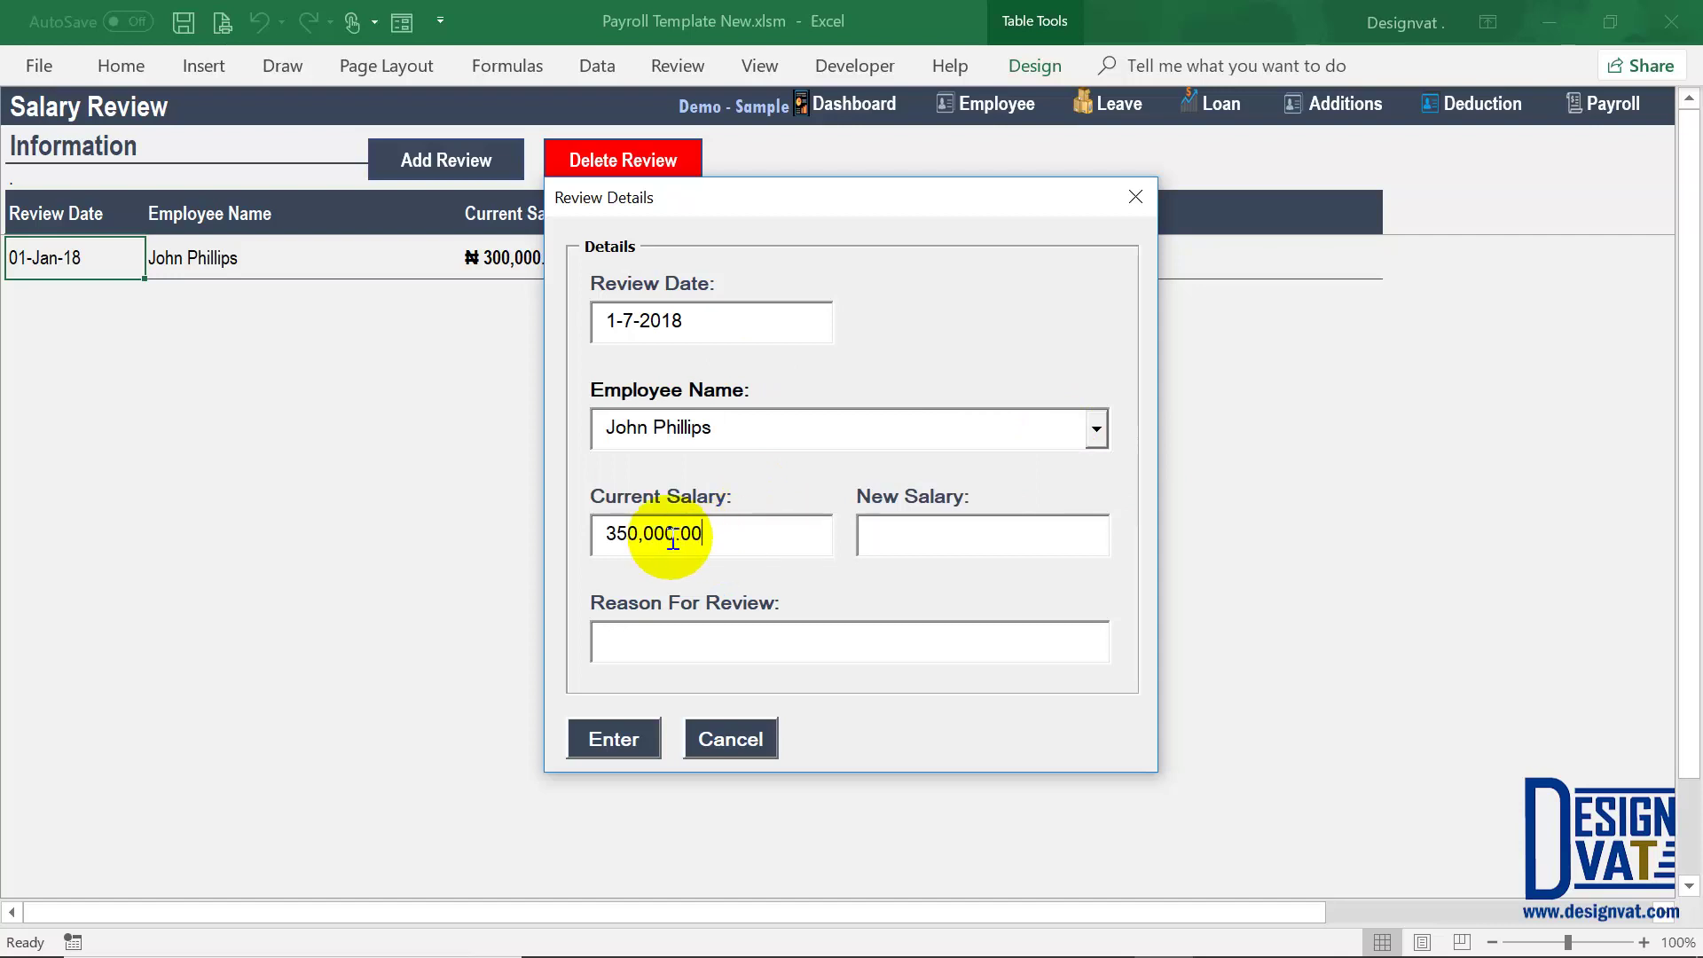
left_click(920, 540)
type("2")
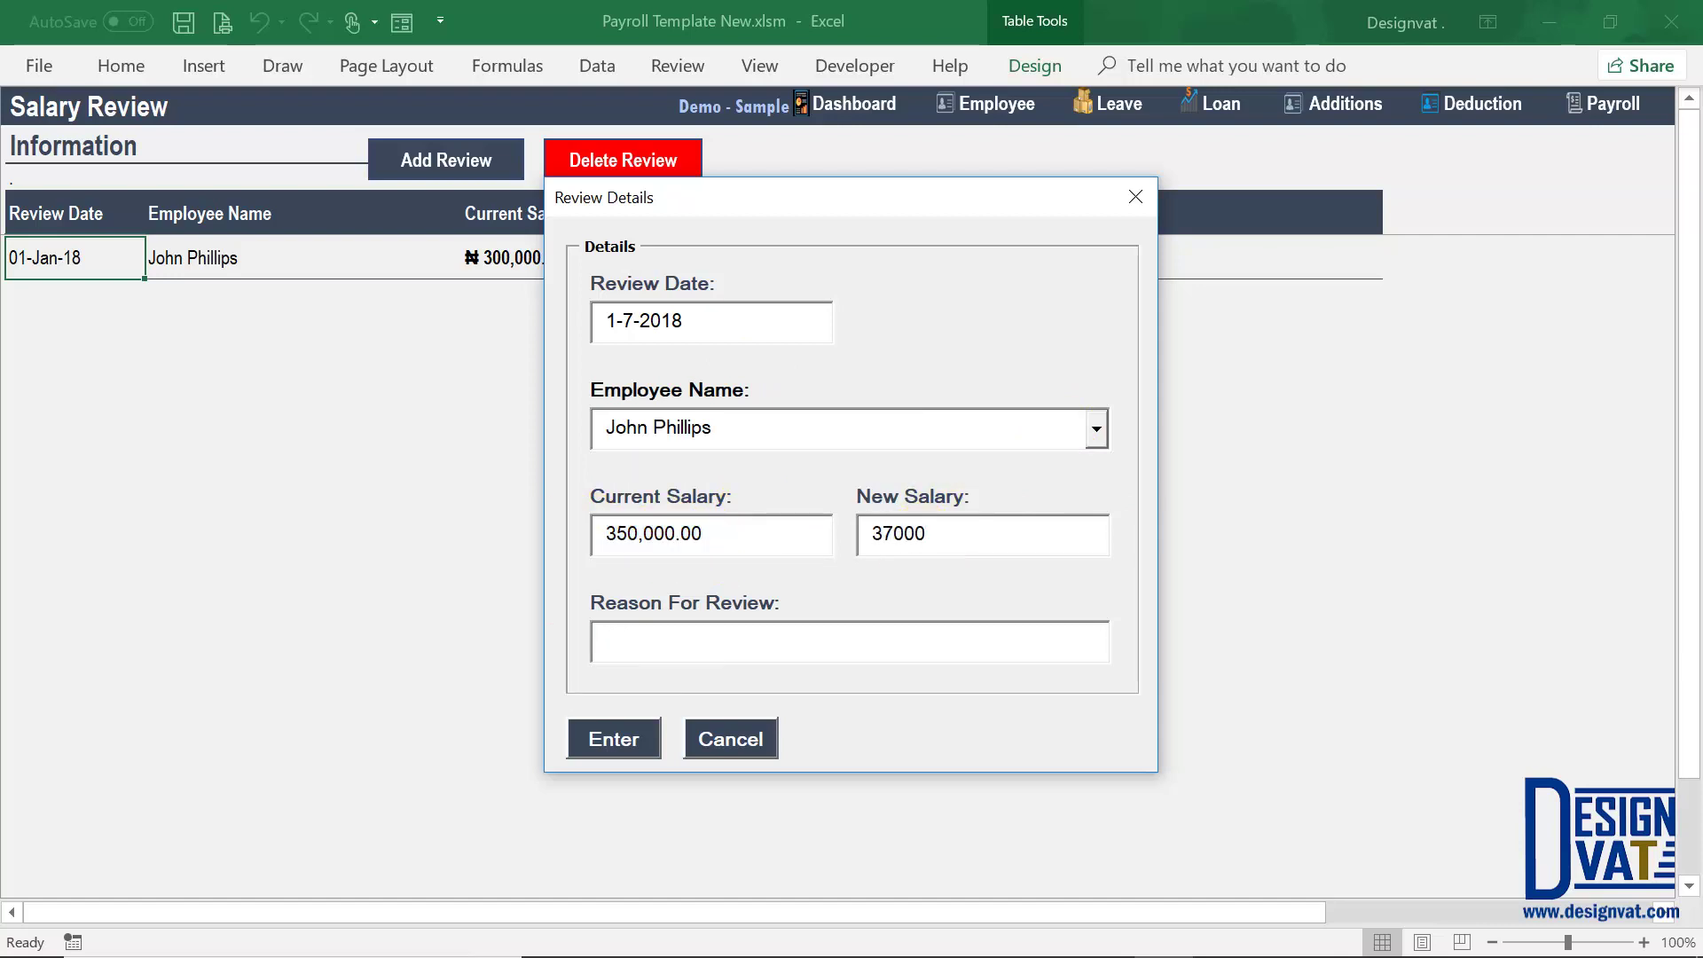
key("Tab")
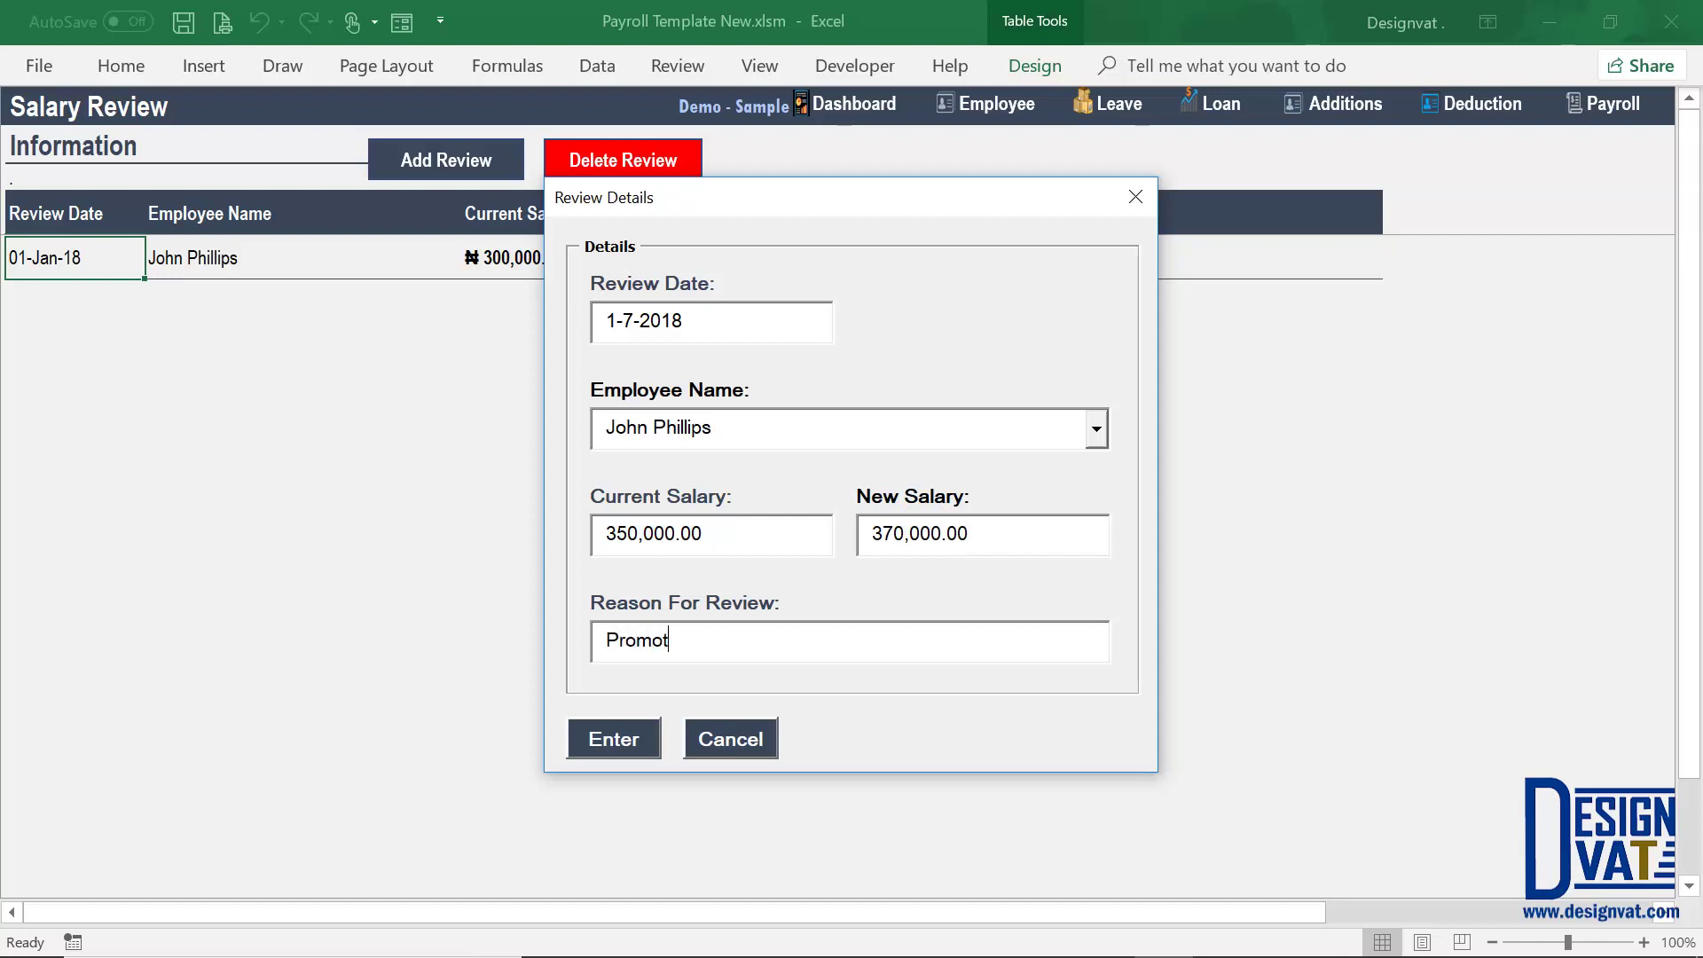
type("Promotion Excellence Performance")
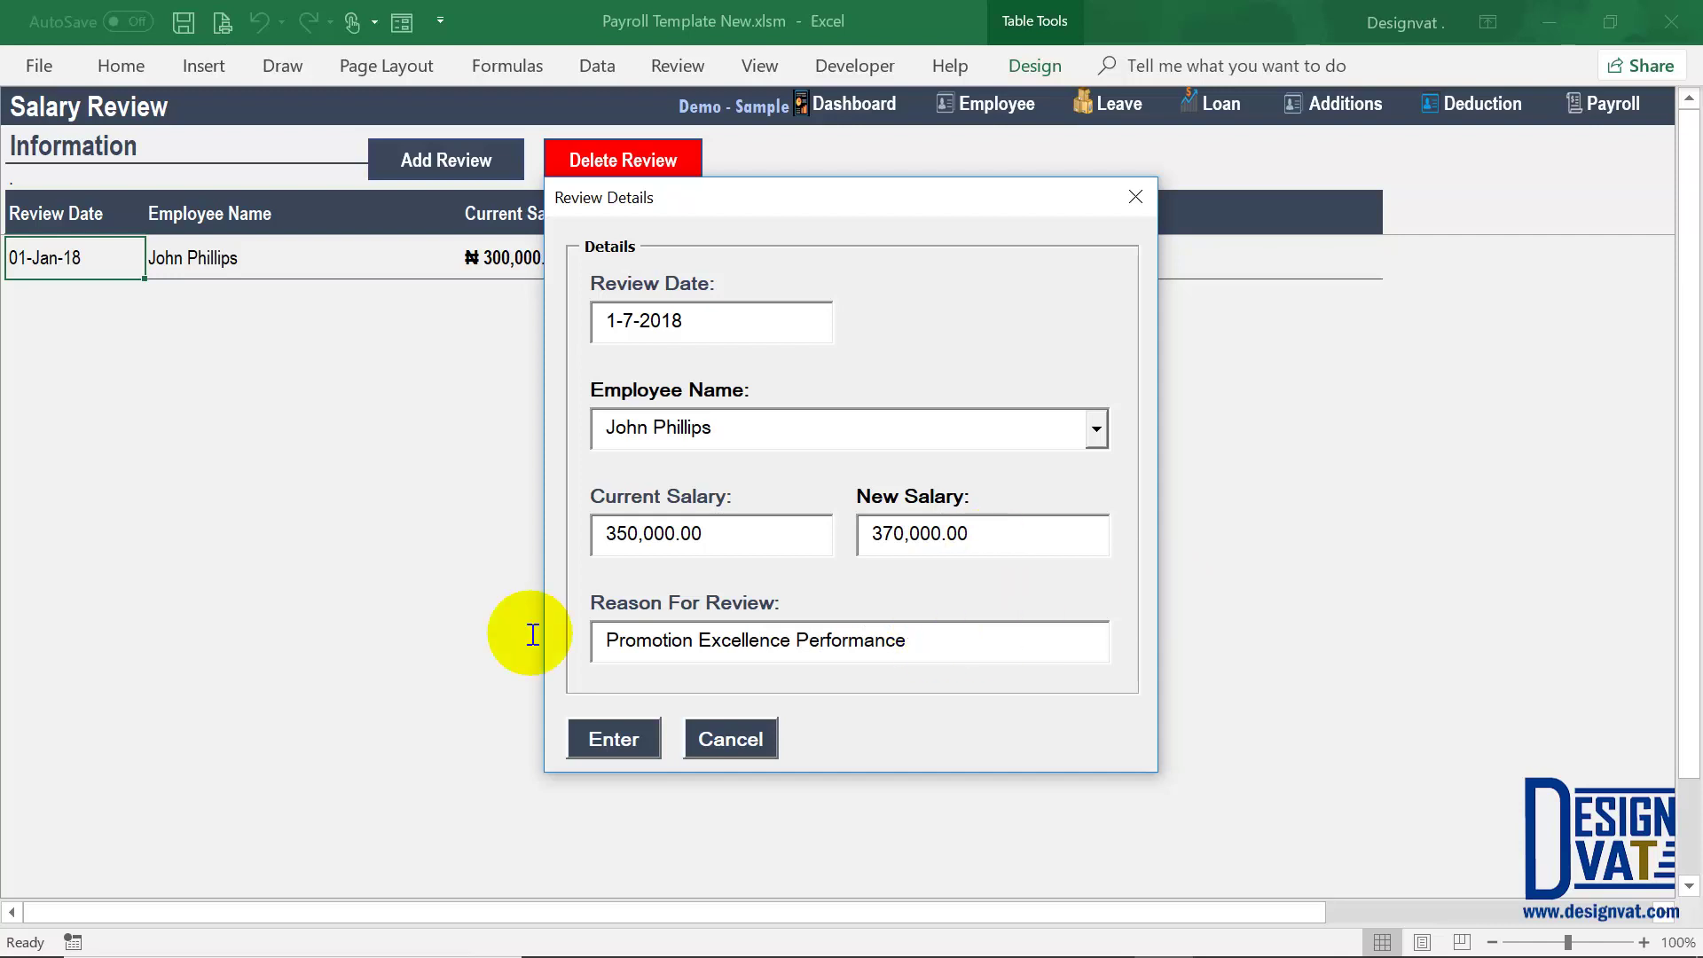
left_click(596, 638)
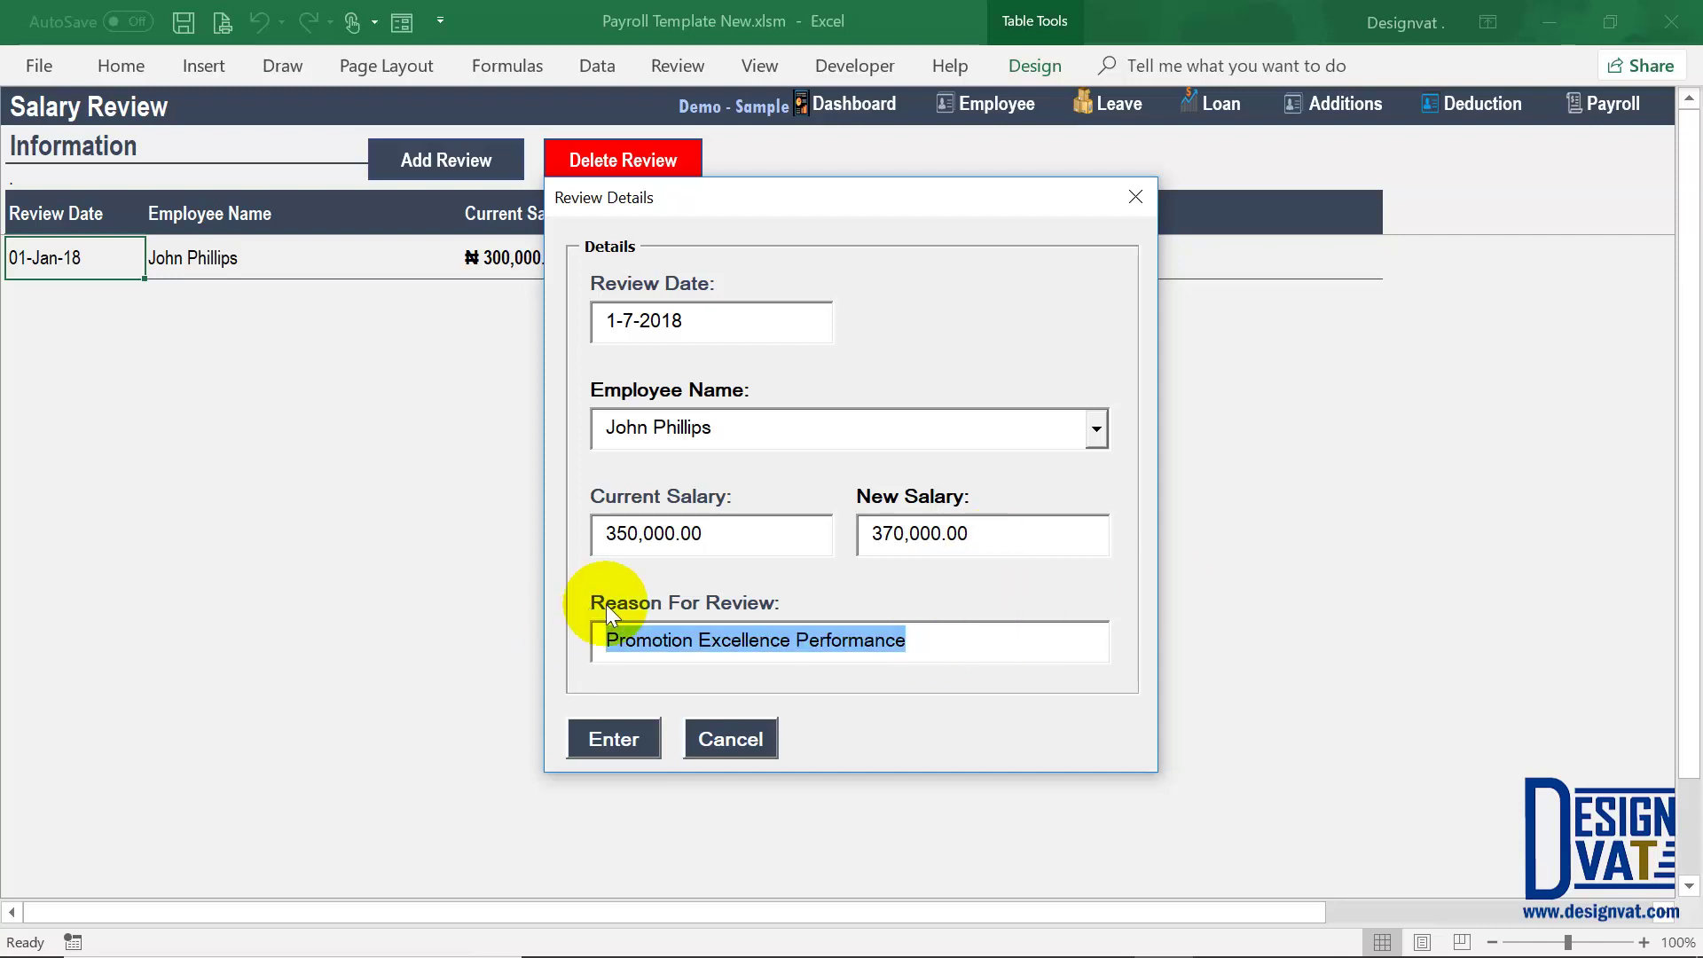
left_click(616, 733)
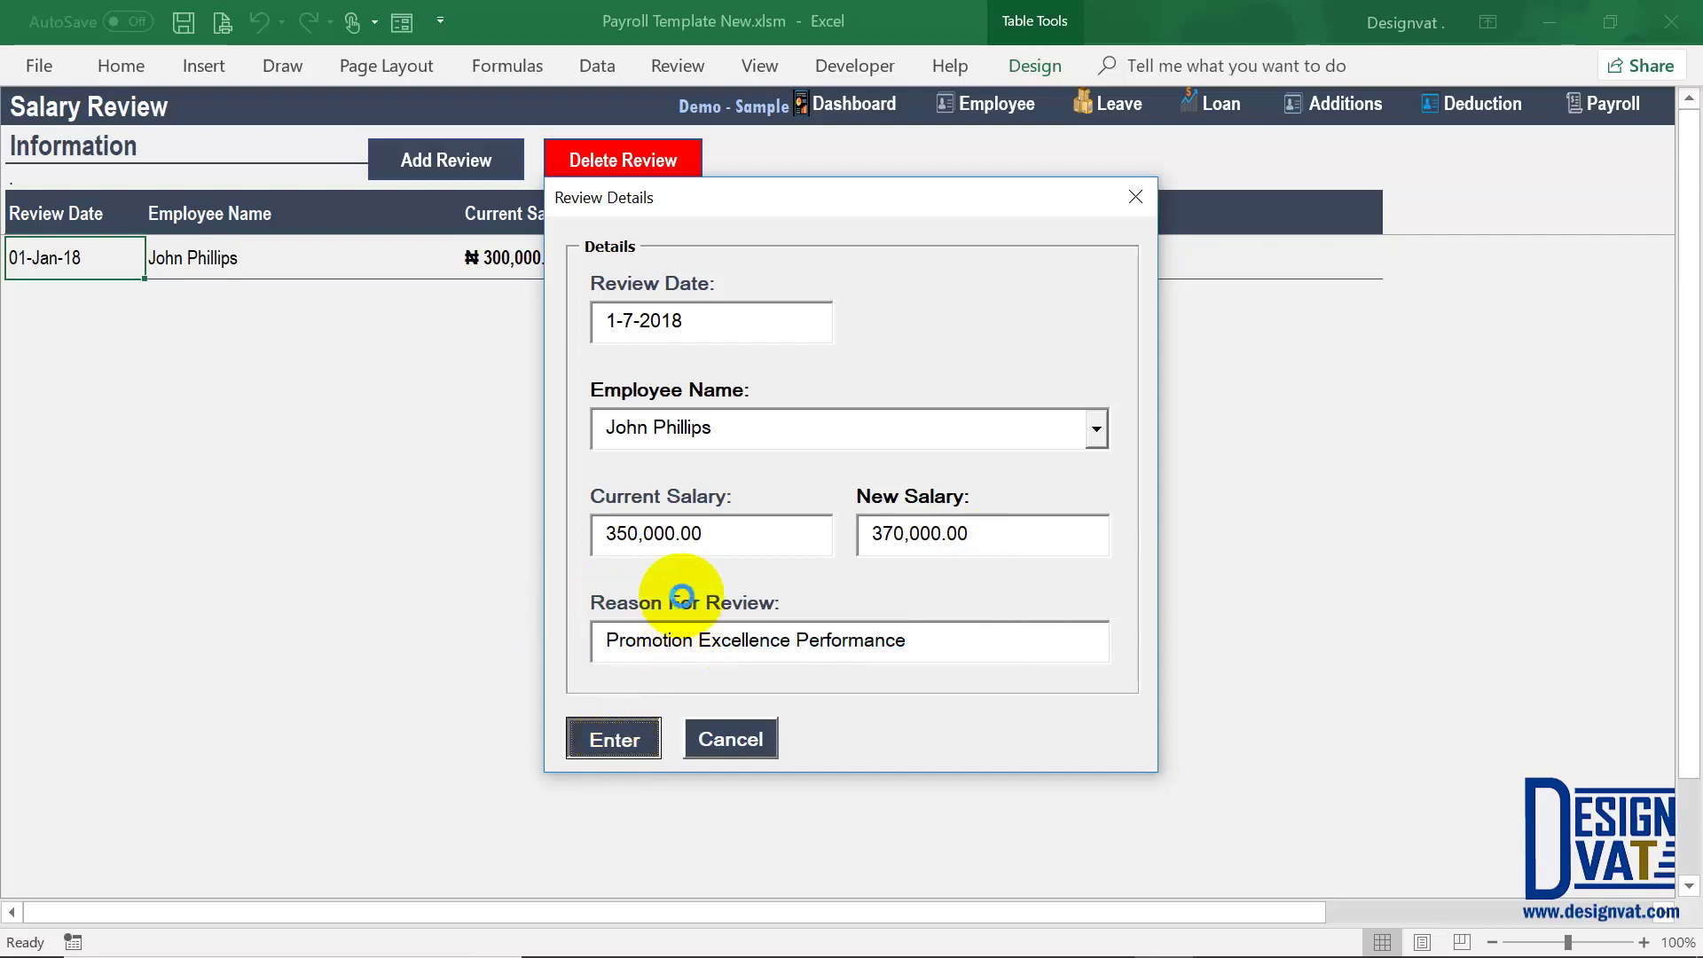
left_click(853, 573)
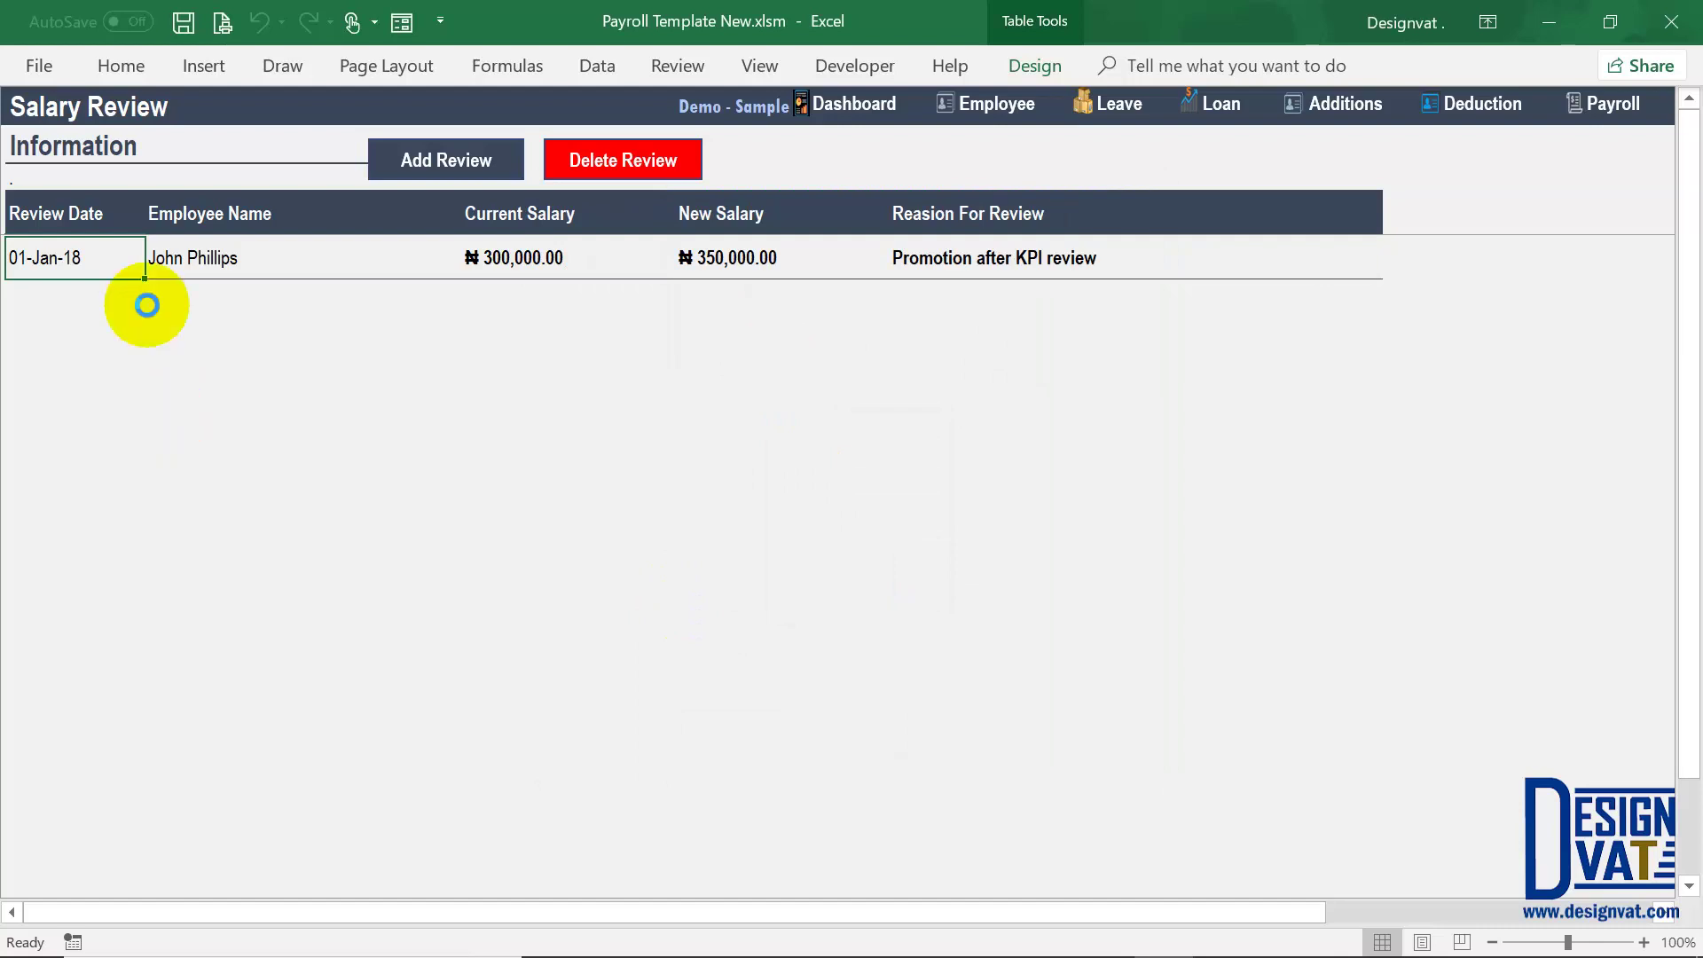
Step: Compare the two review rows' dates, new salaries (₦350,000.00, ₦370,000.00) and reasons
left_click(248, 248)
left_click_drag(57, 258, 45, 304)
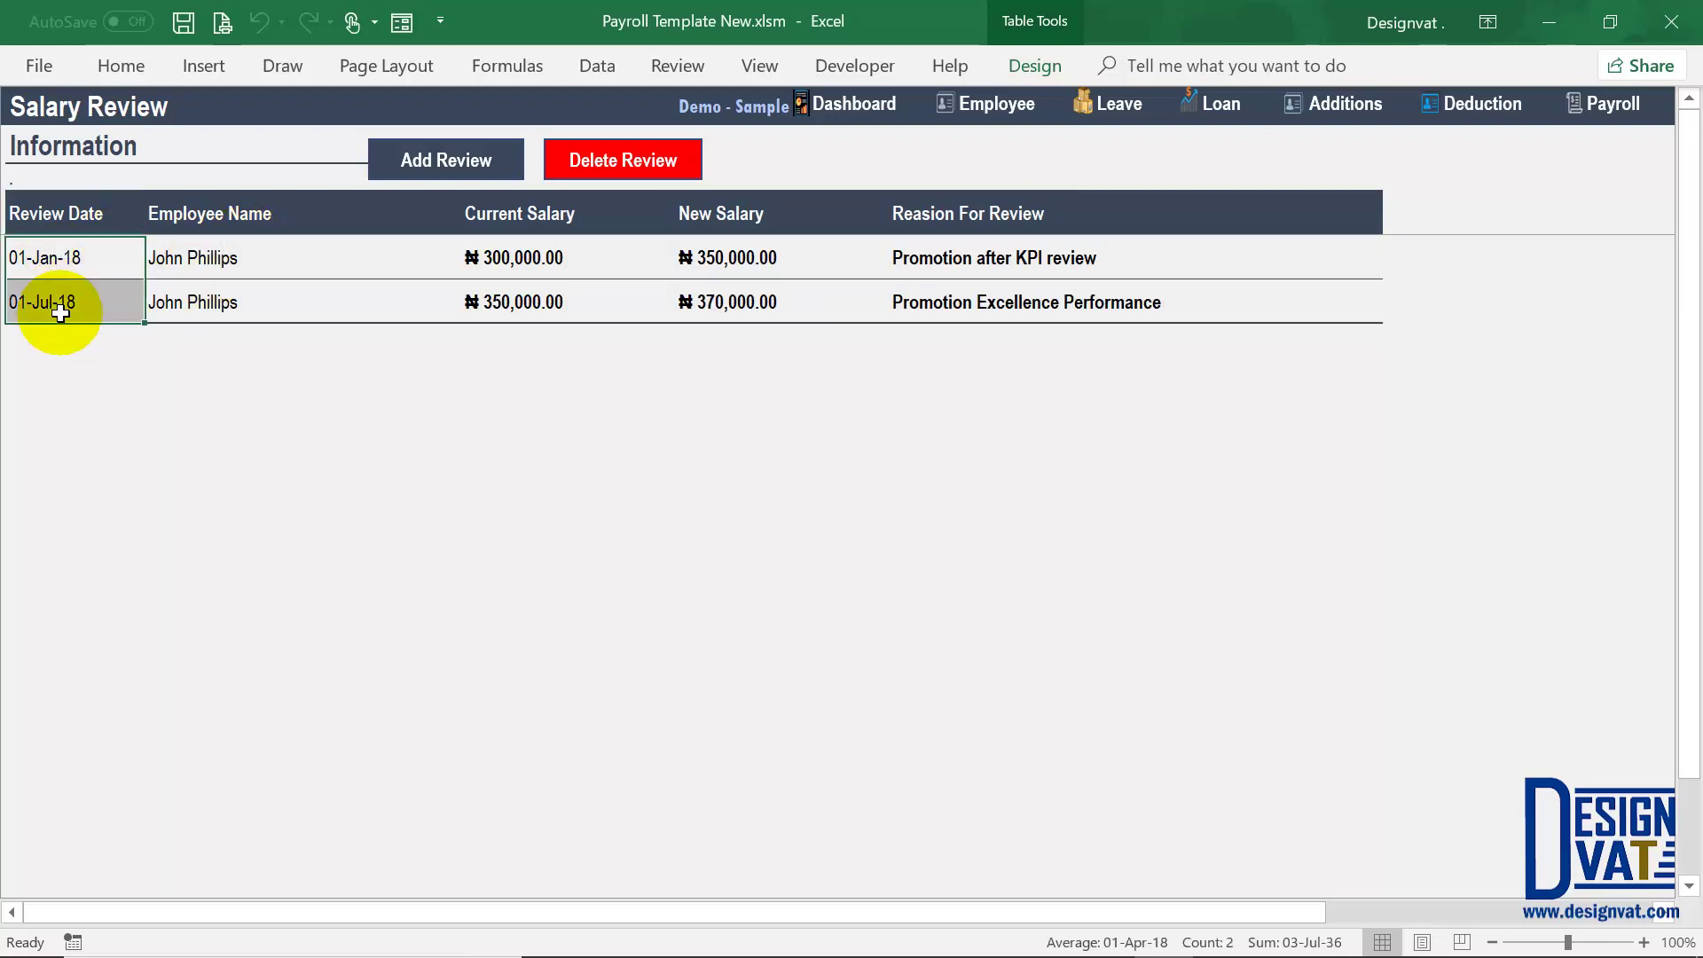
left_click(760, 260)
left_click_drag(753, 292, 754, 295)
left_click_drag(981, 274, 1011, 297)
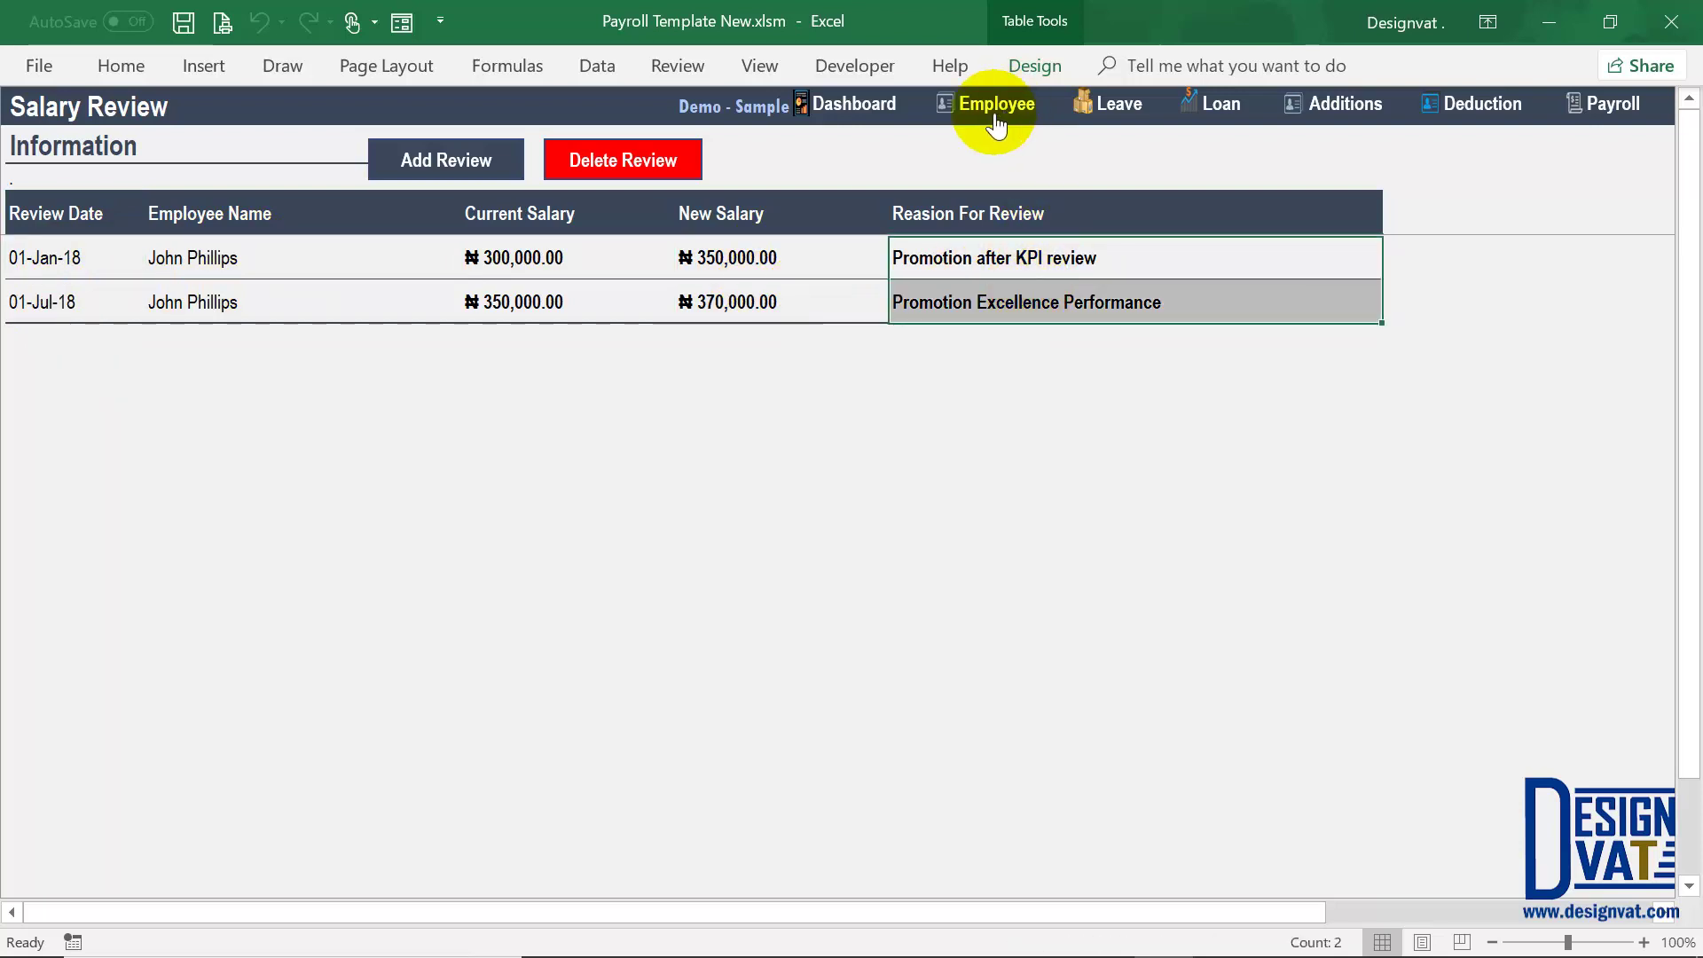
left_click(712, 303)
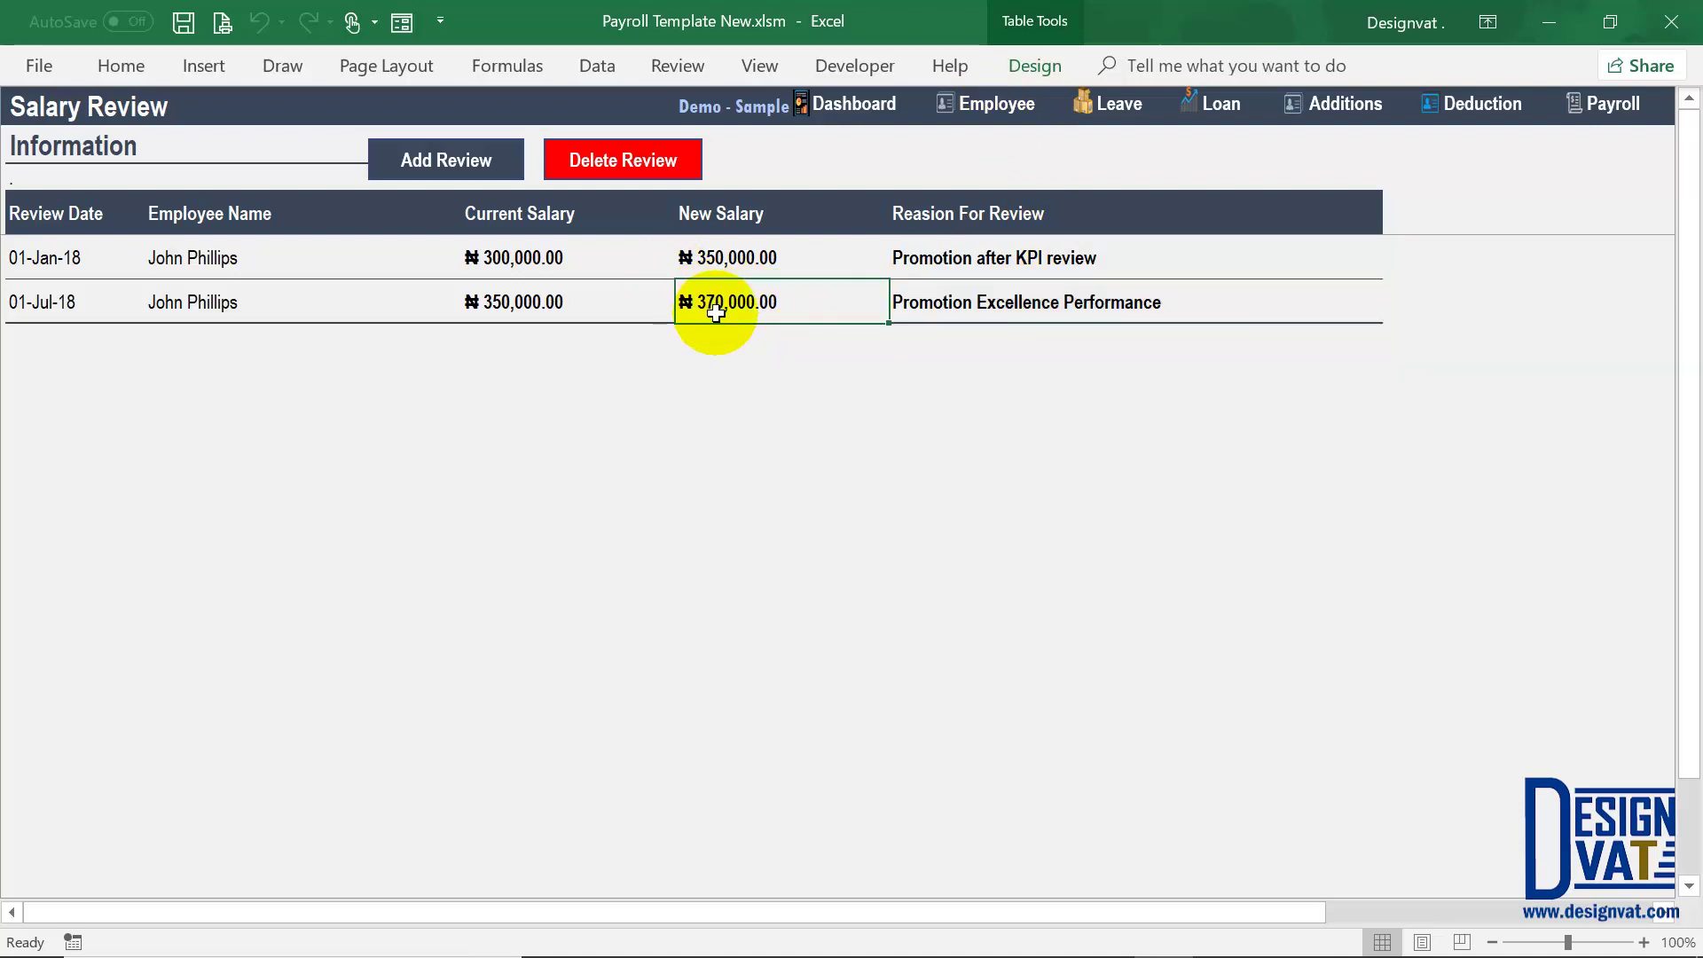
left_click(707, 258)
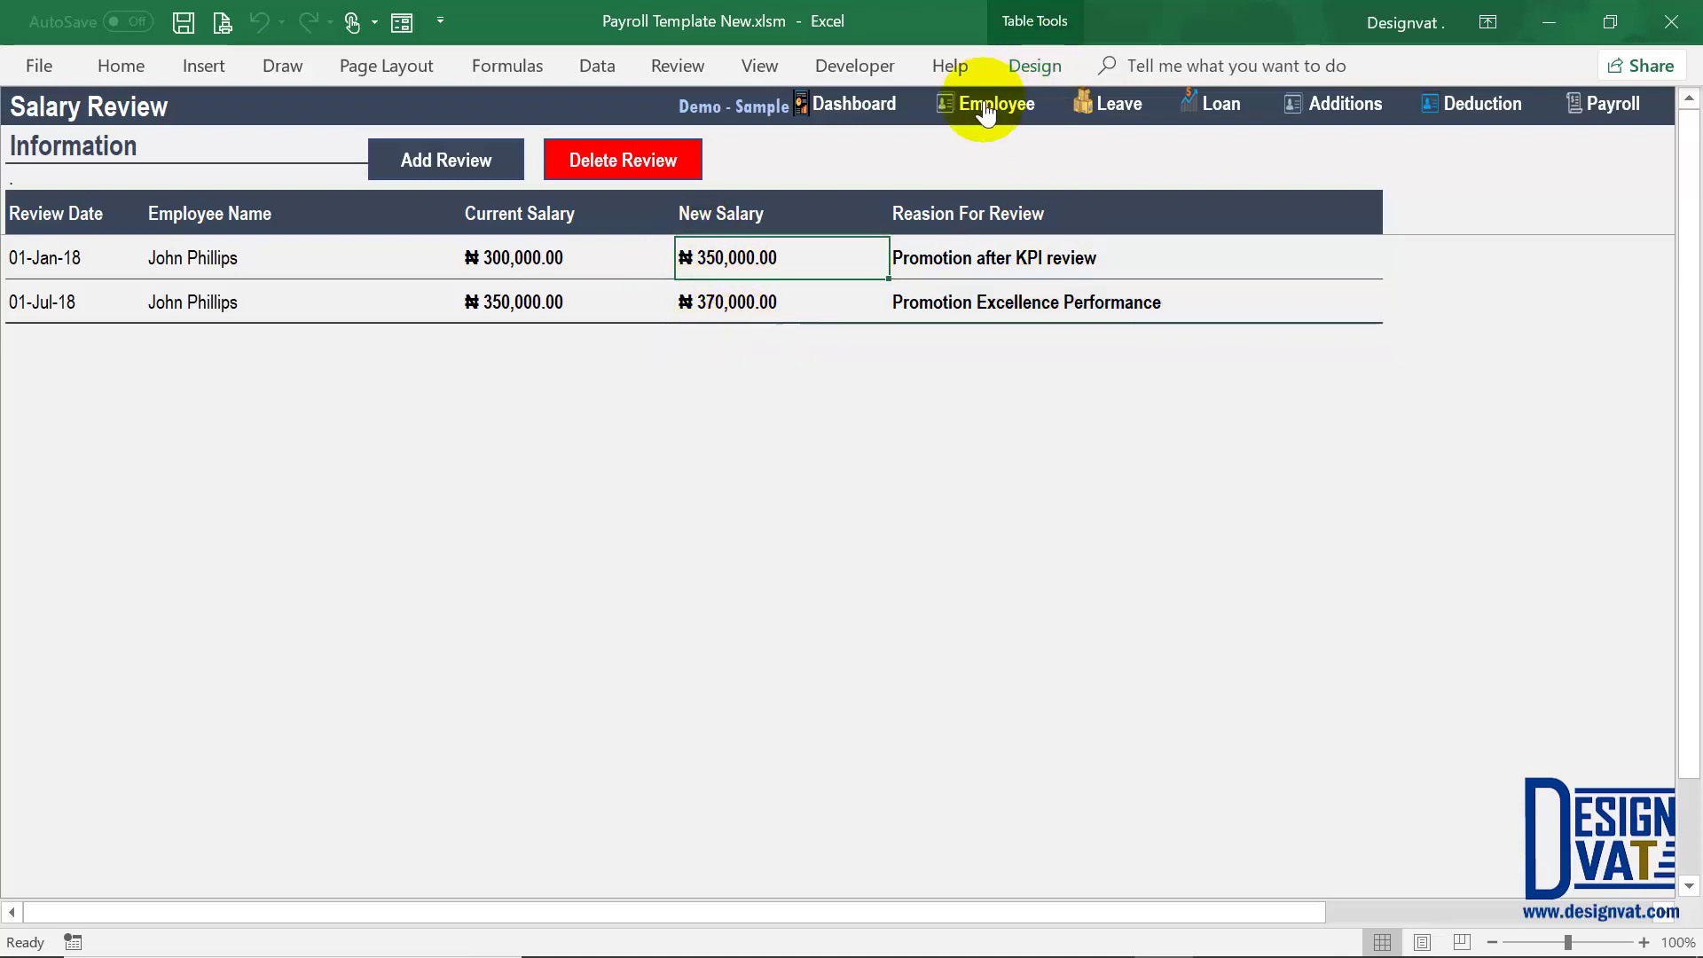
Step: On the Employee sheet, confirm the ₦370,000.00 current salary and 1-Jul-18 most recent review
left_click(981, 108)
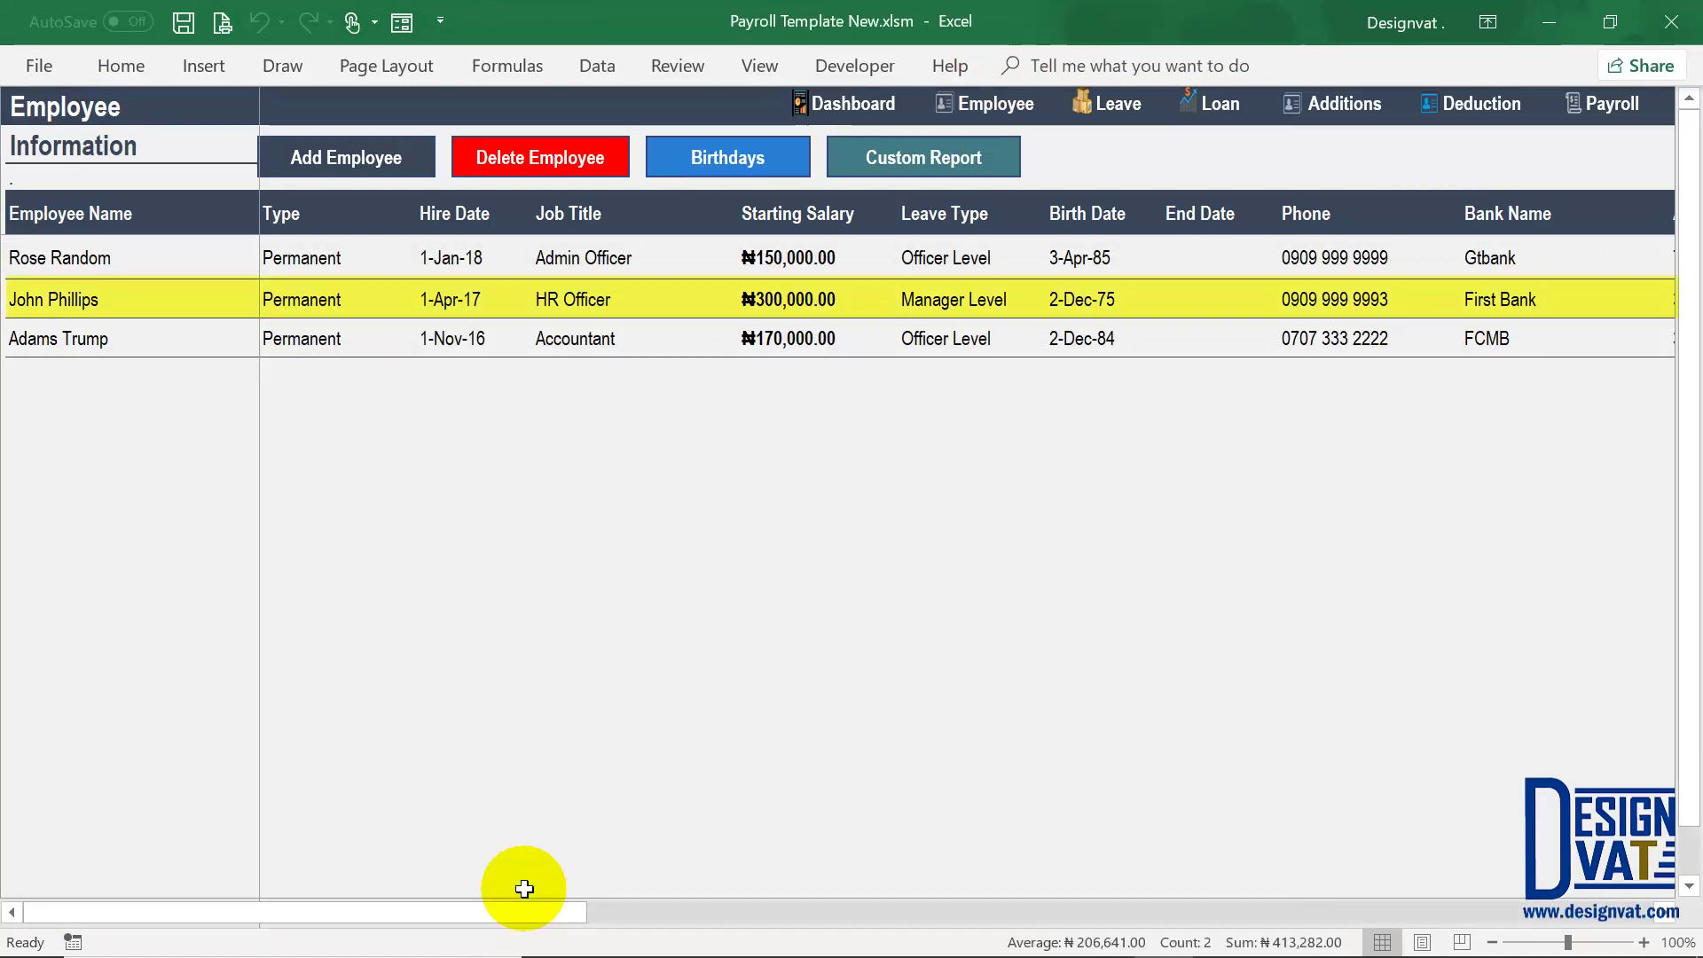
left_click_drag(520, 912, 1658, 942)
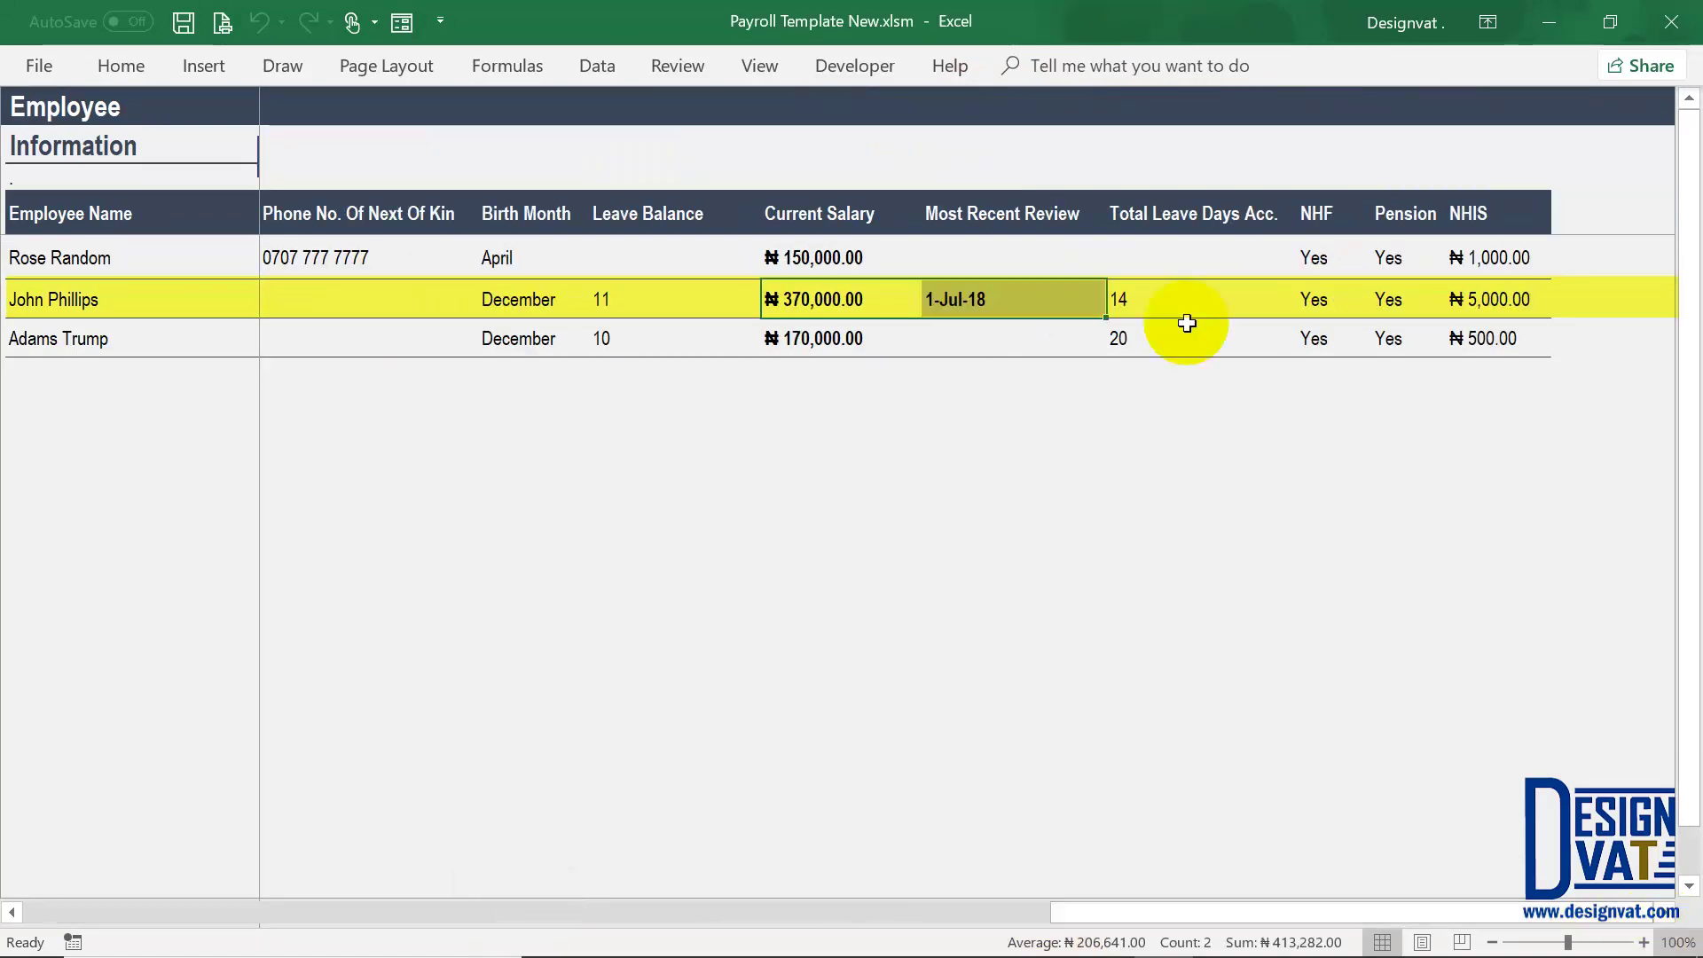
left_click(844, 304)
left_click(1002, 316)
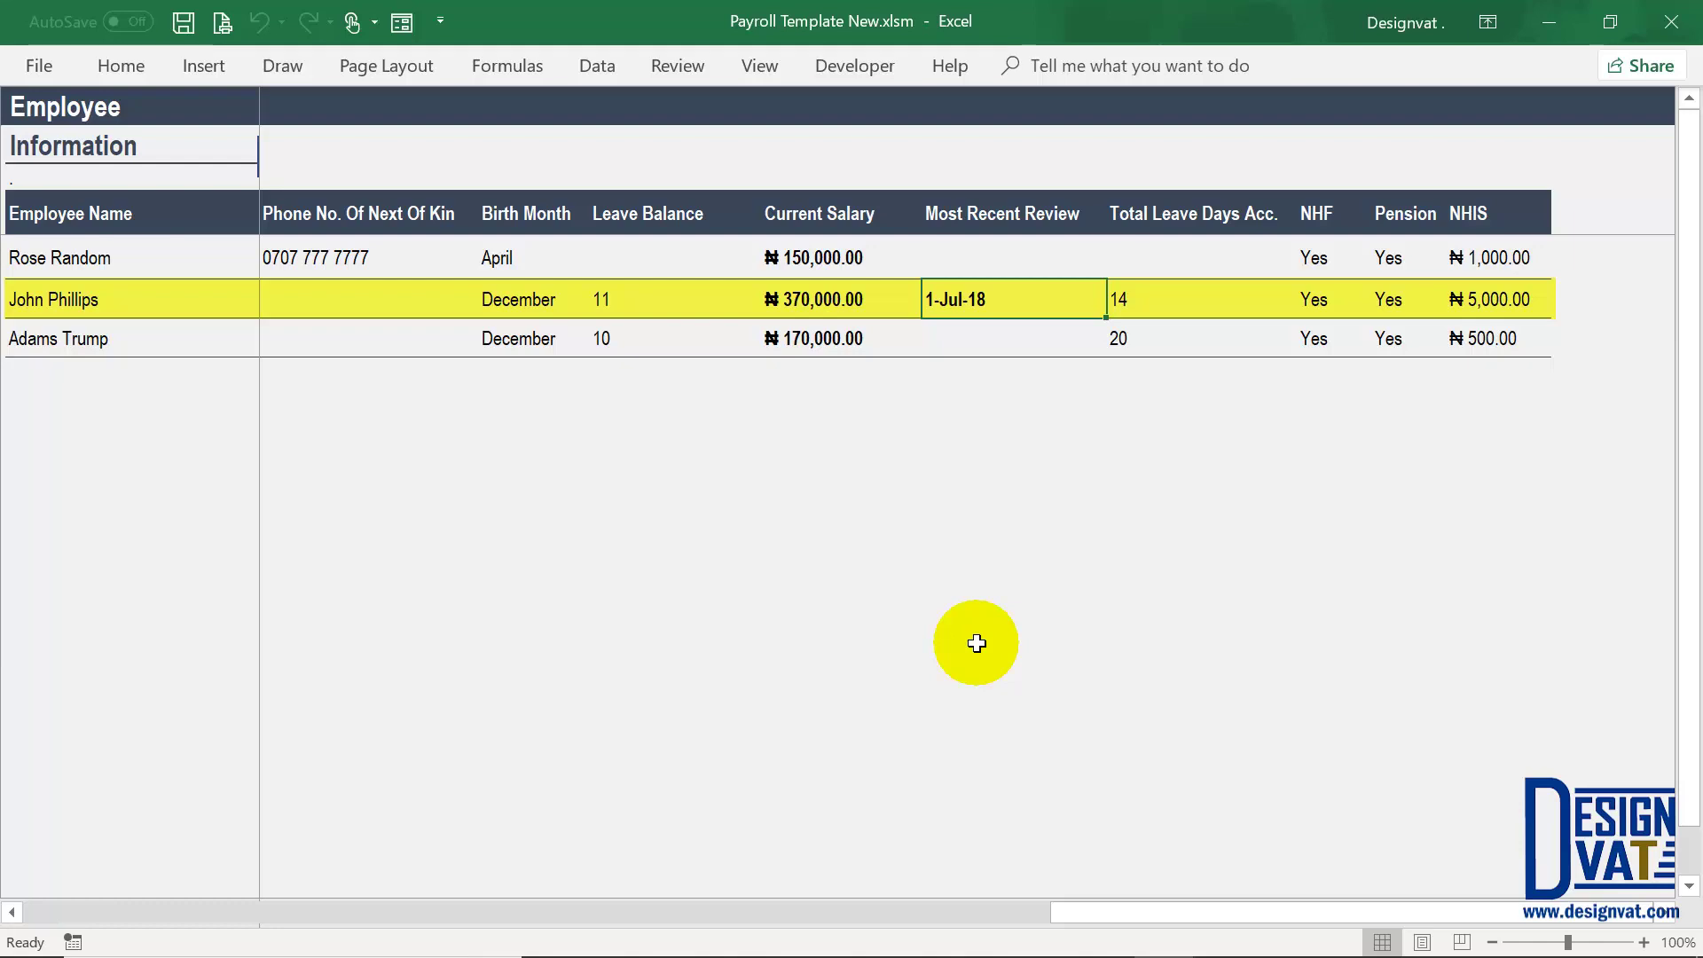
left_click(862, 218)
left_click(1060, 218)
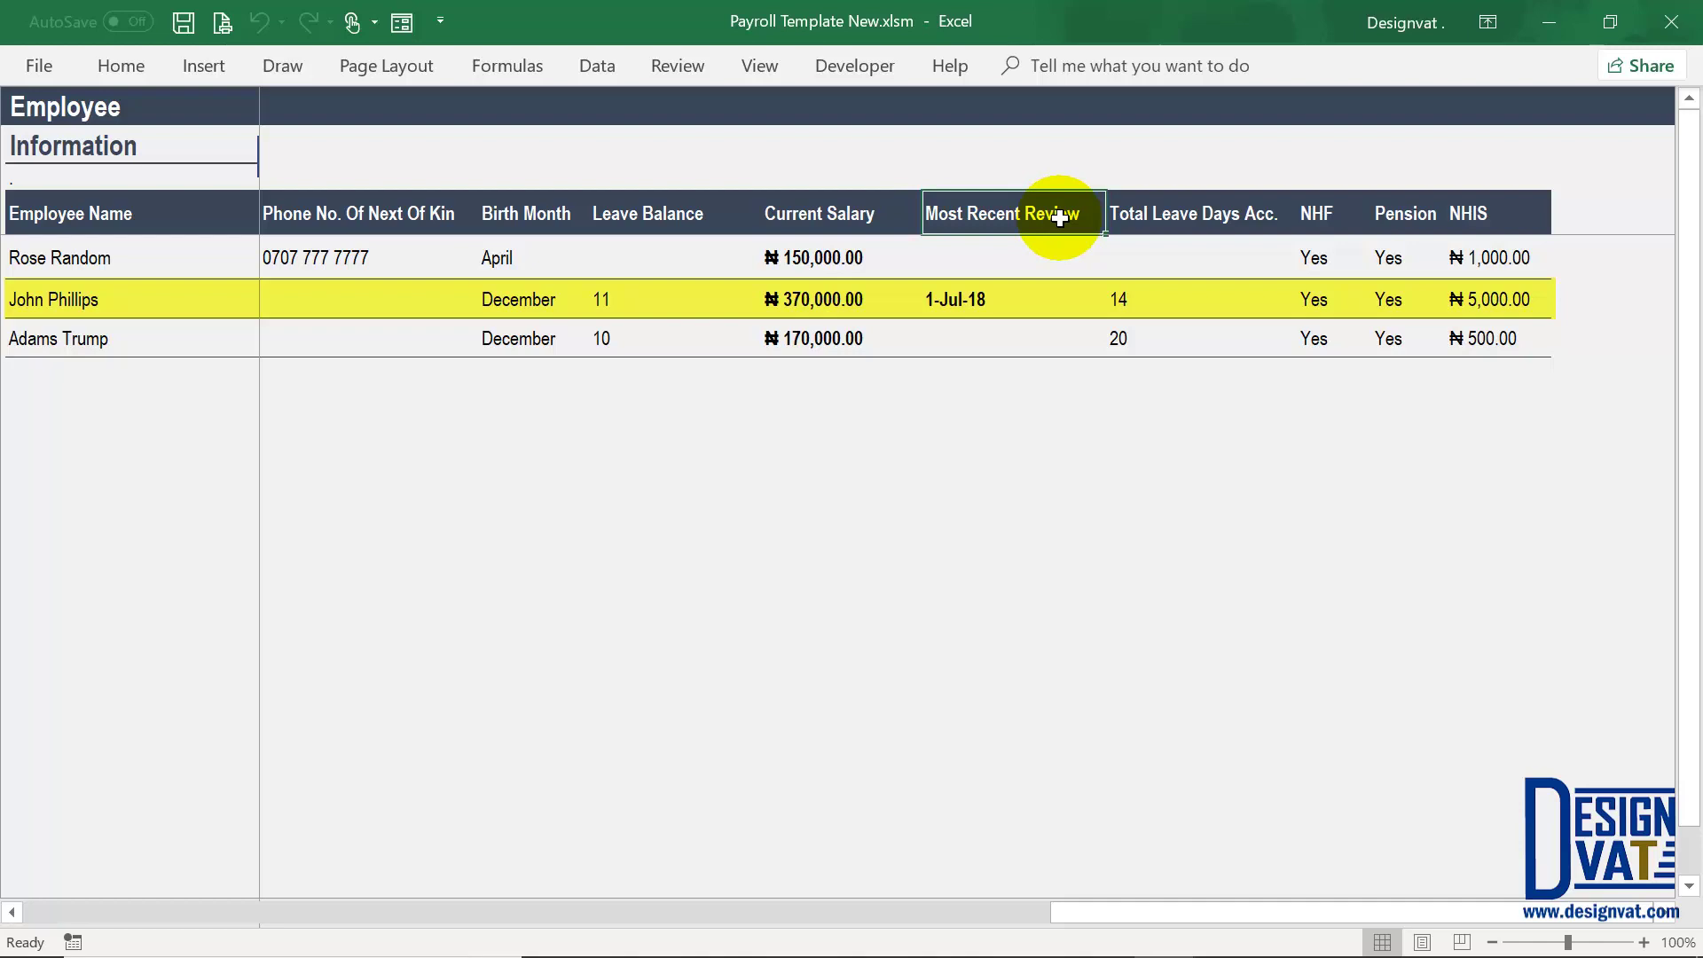
left_click_drag(1141, 910, 52, 903)
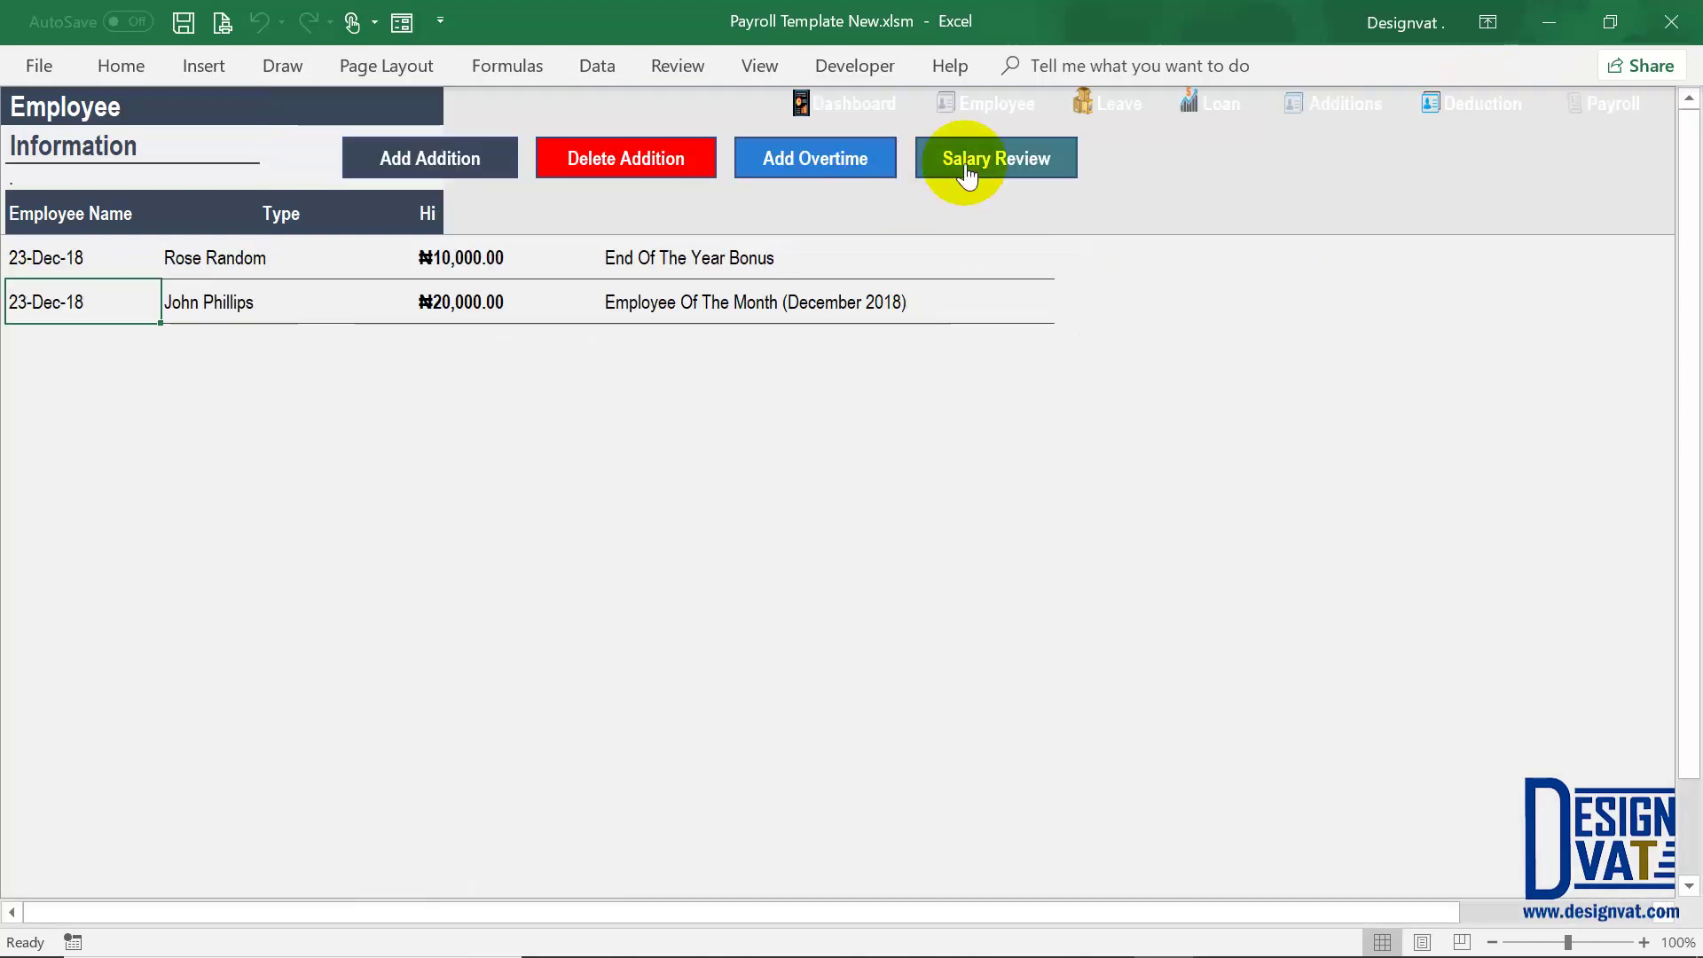
Step: Browse the Salary Review and Additions | Bonus sheets, selecting the second review's new salary
left_click(973, 160)
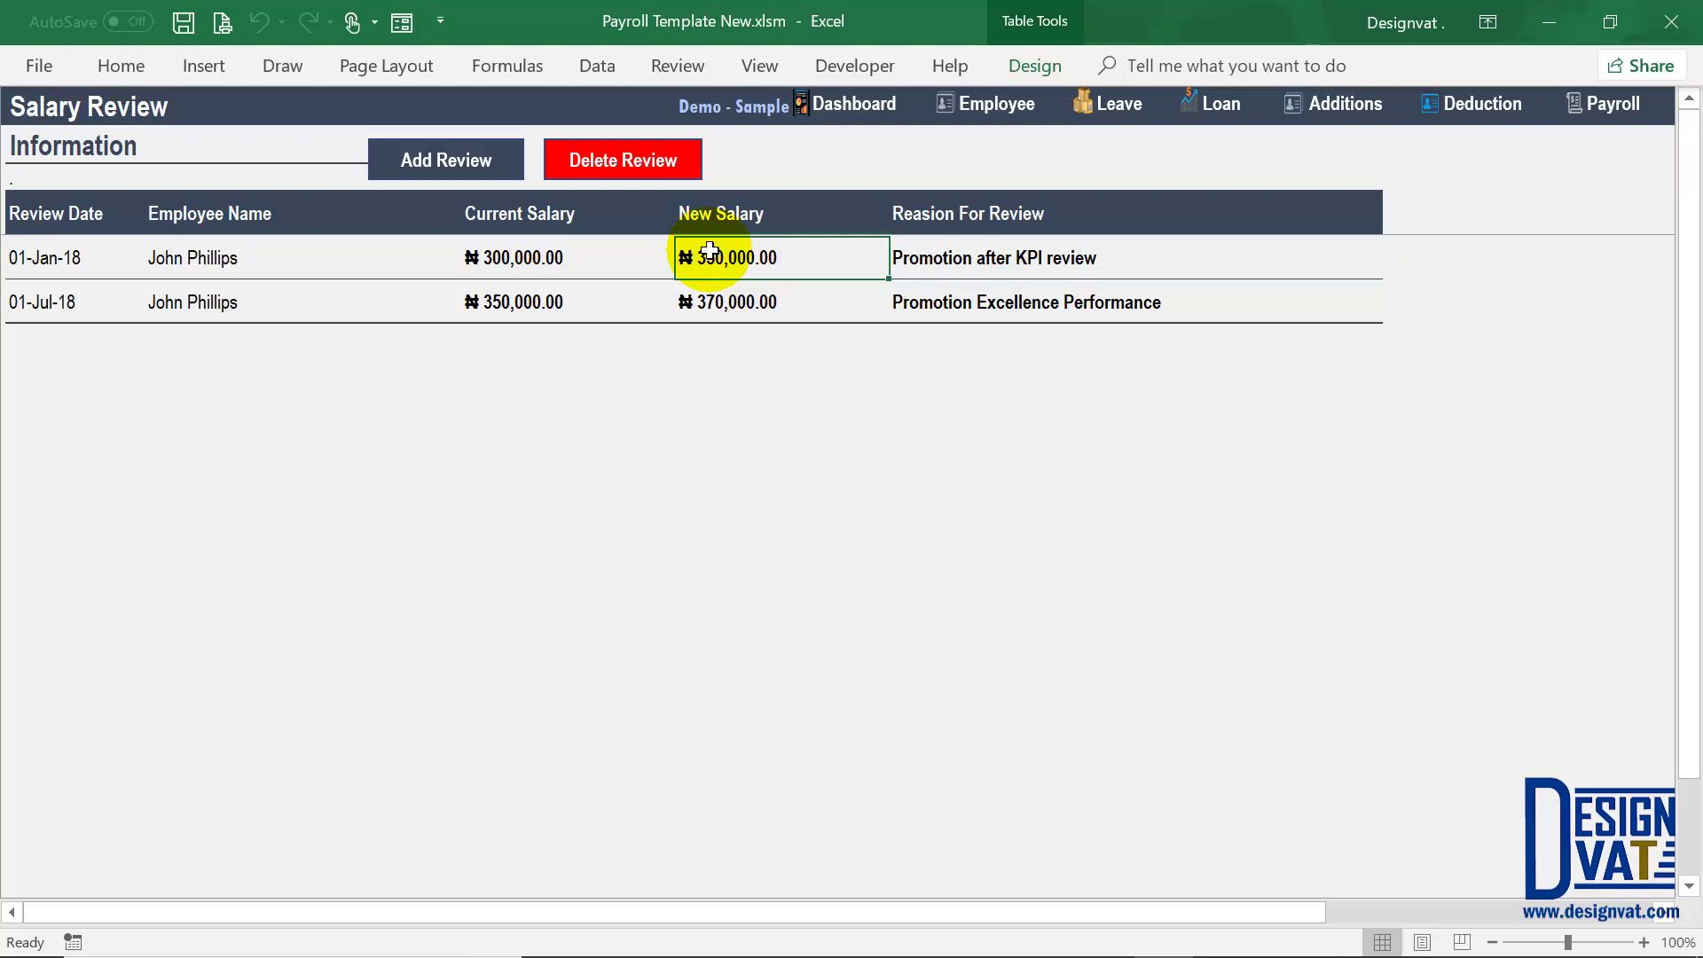
left_click(707, 303)
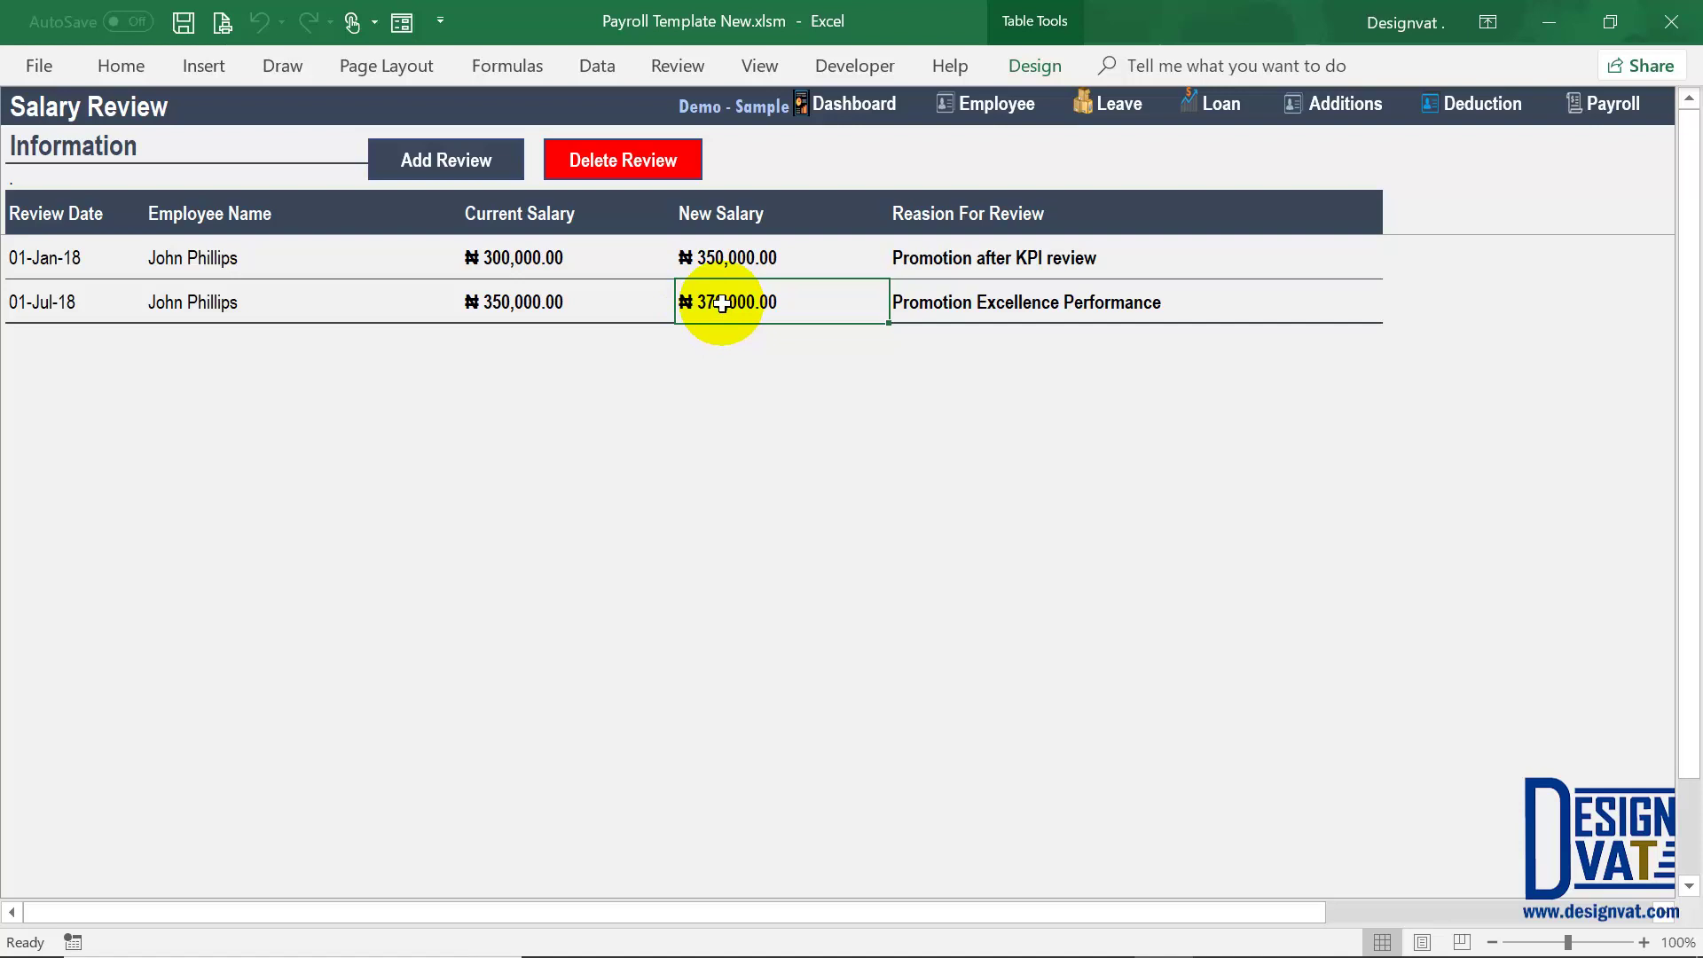
left_click(1349, 114)
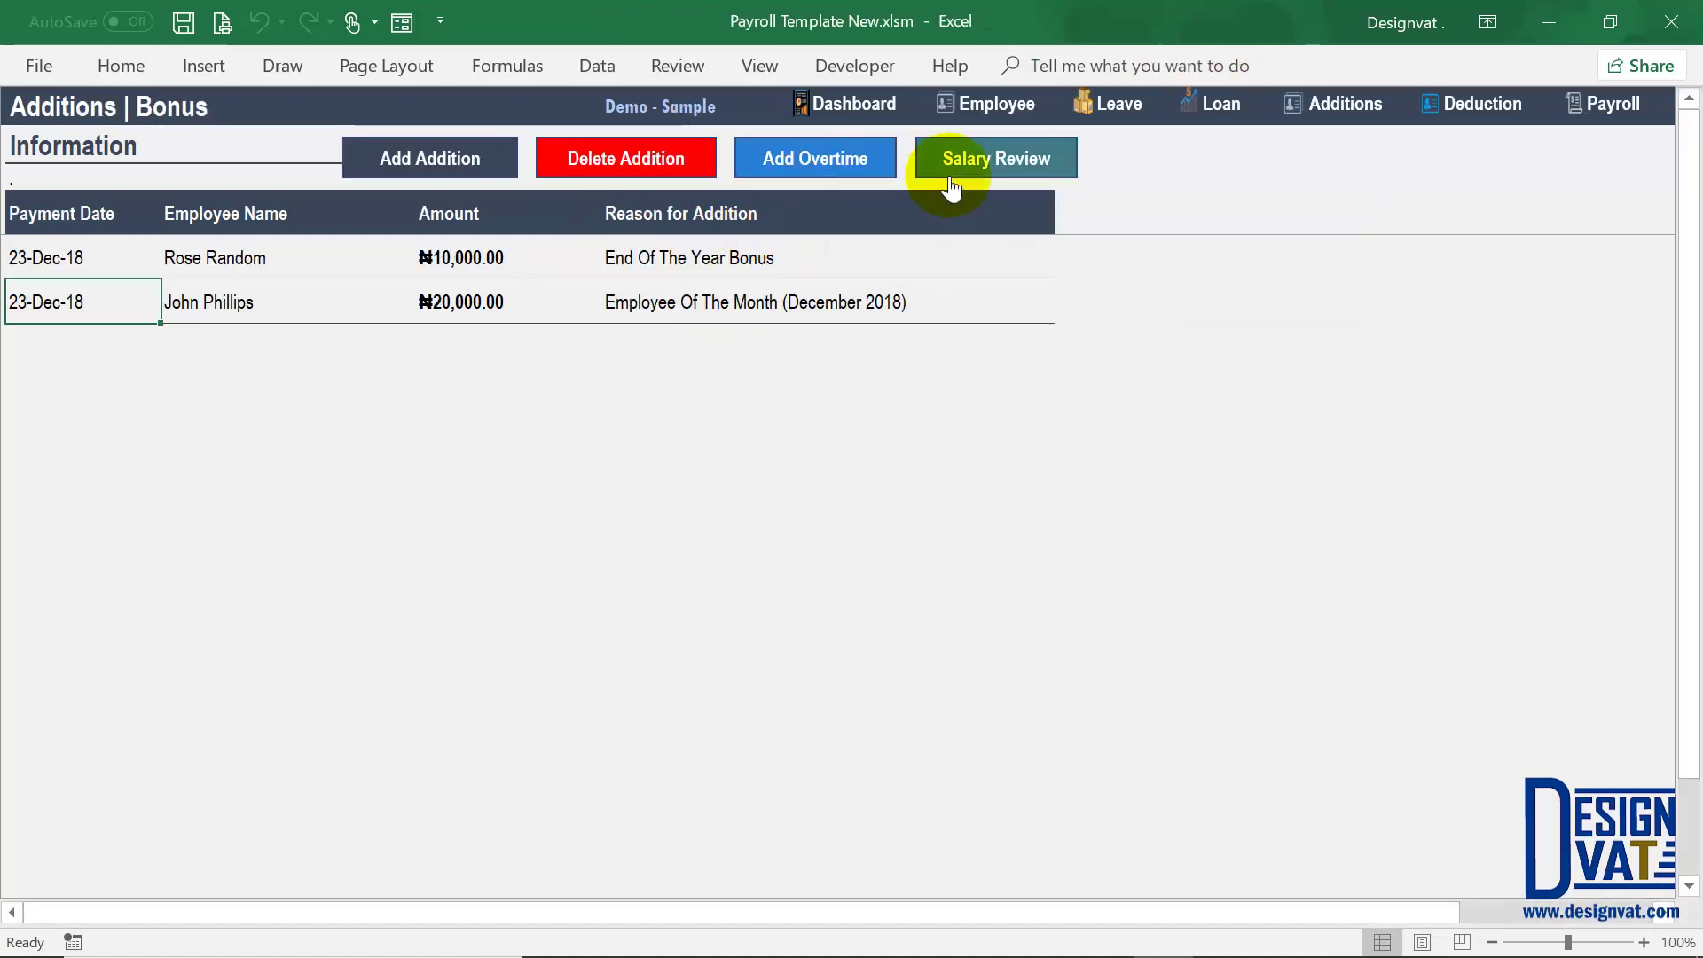
left_click(952, 181)
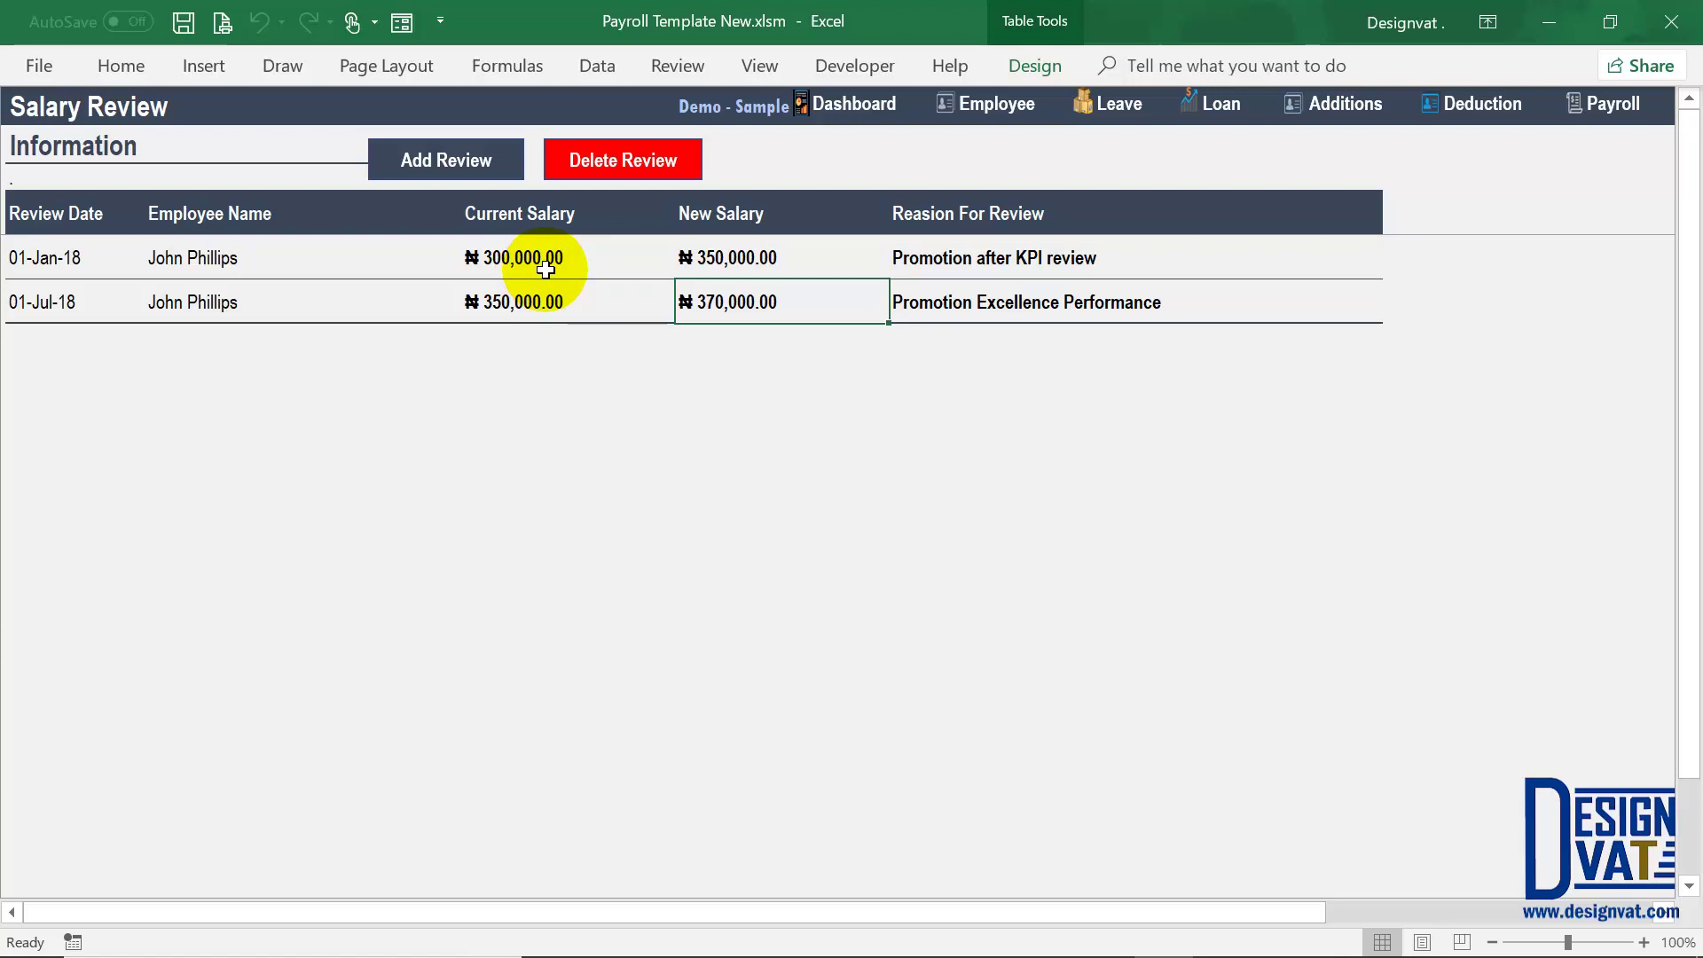
Step: Open a new salary review form and cancel it, then go on to the Deduction sheet
left_click(467, 162)
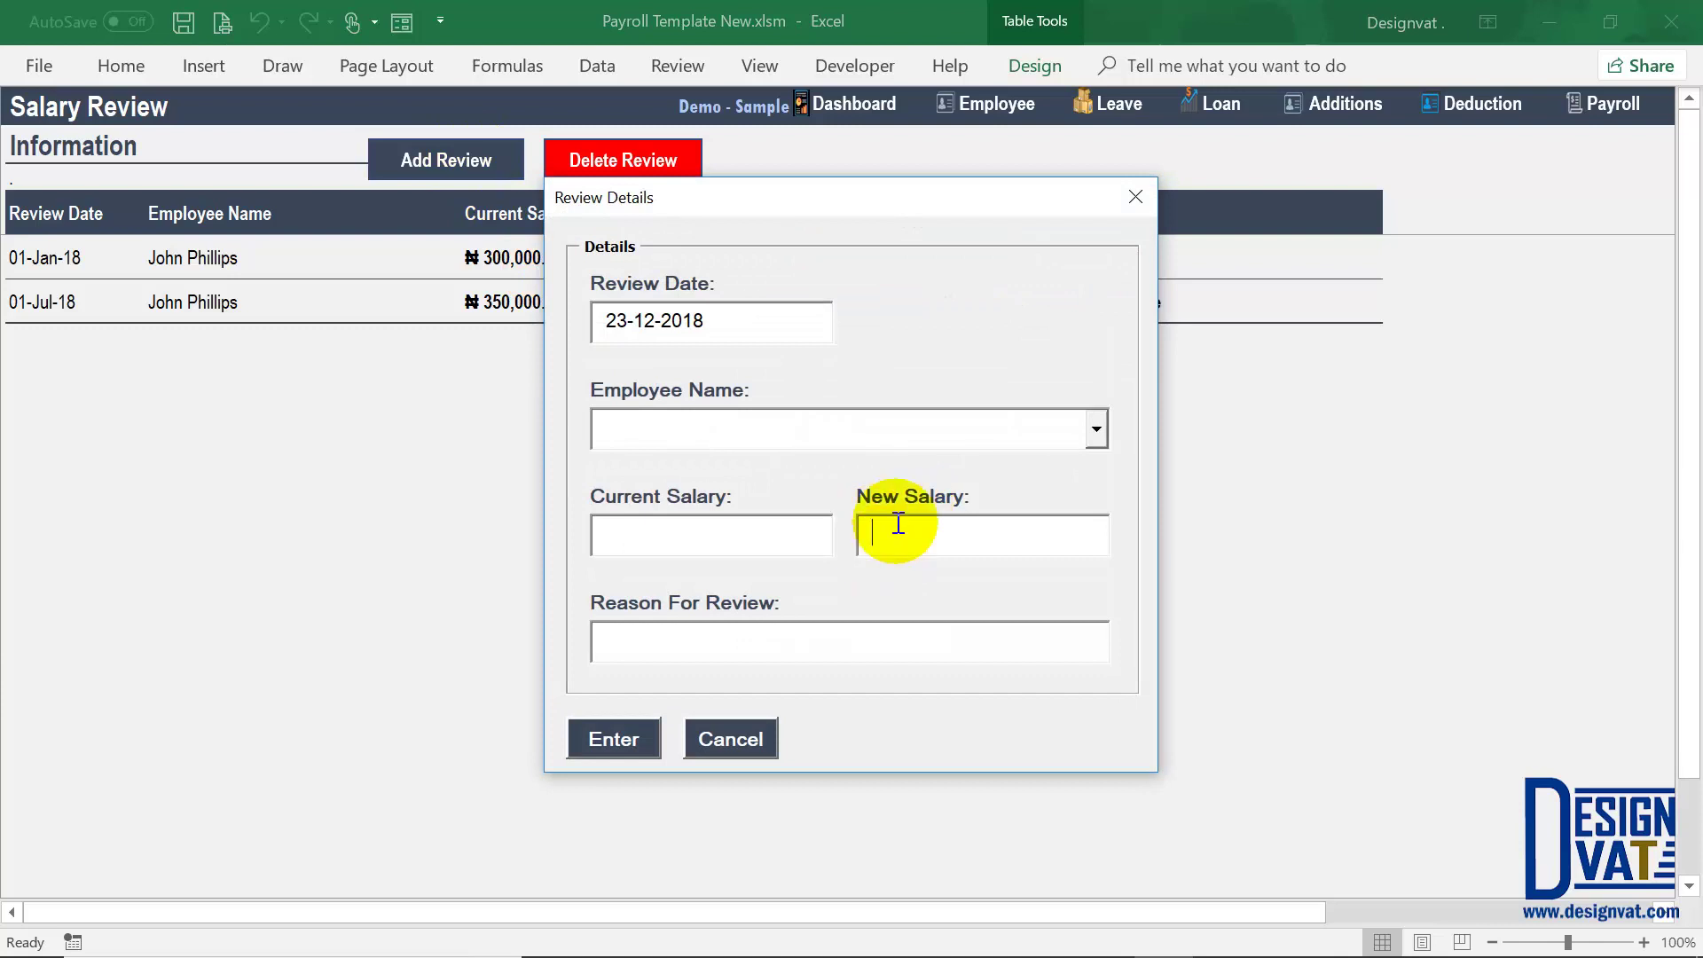
left_click(623, 532)
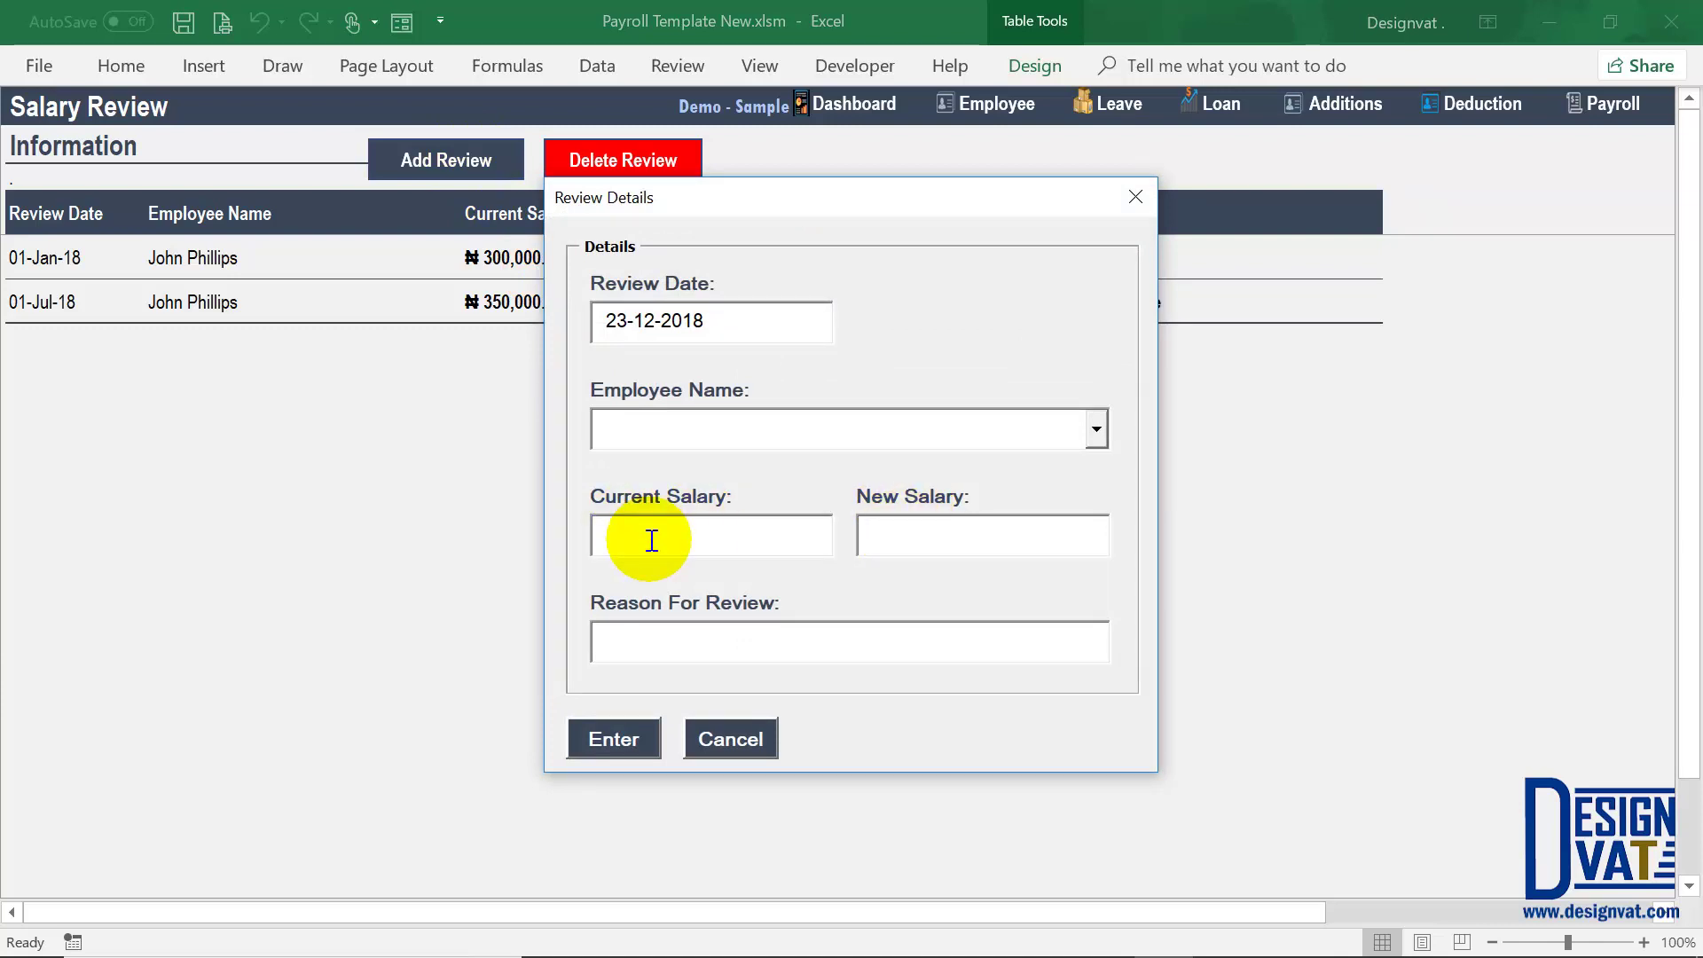
left_click(733, 738)
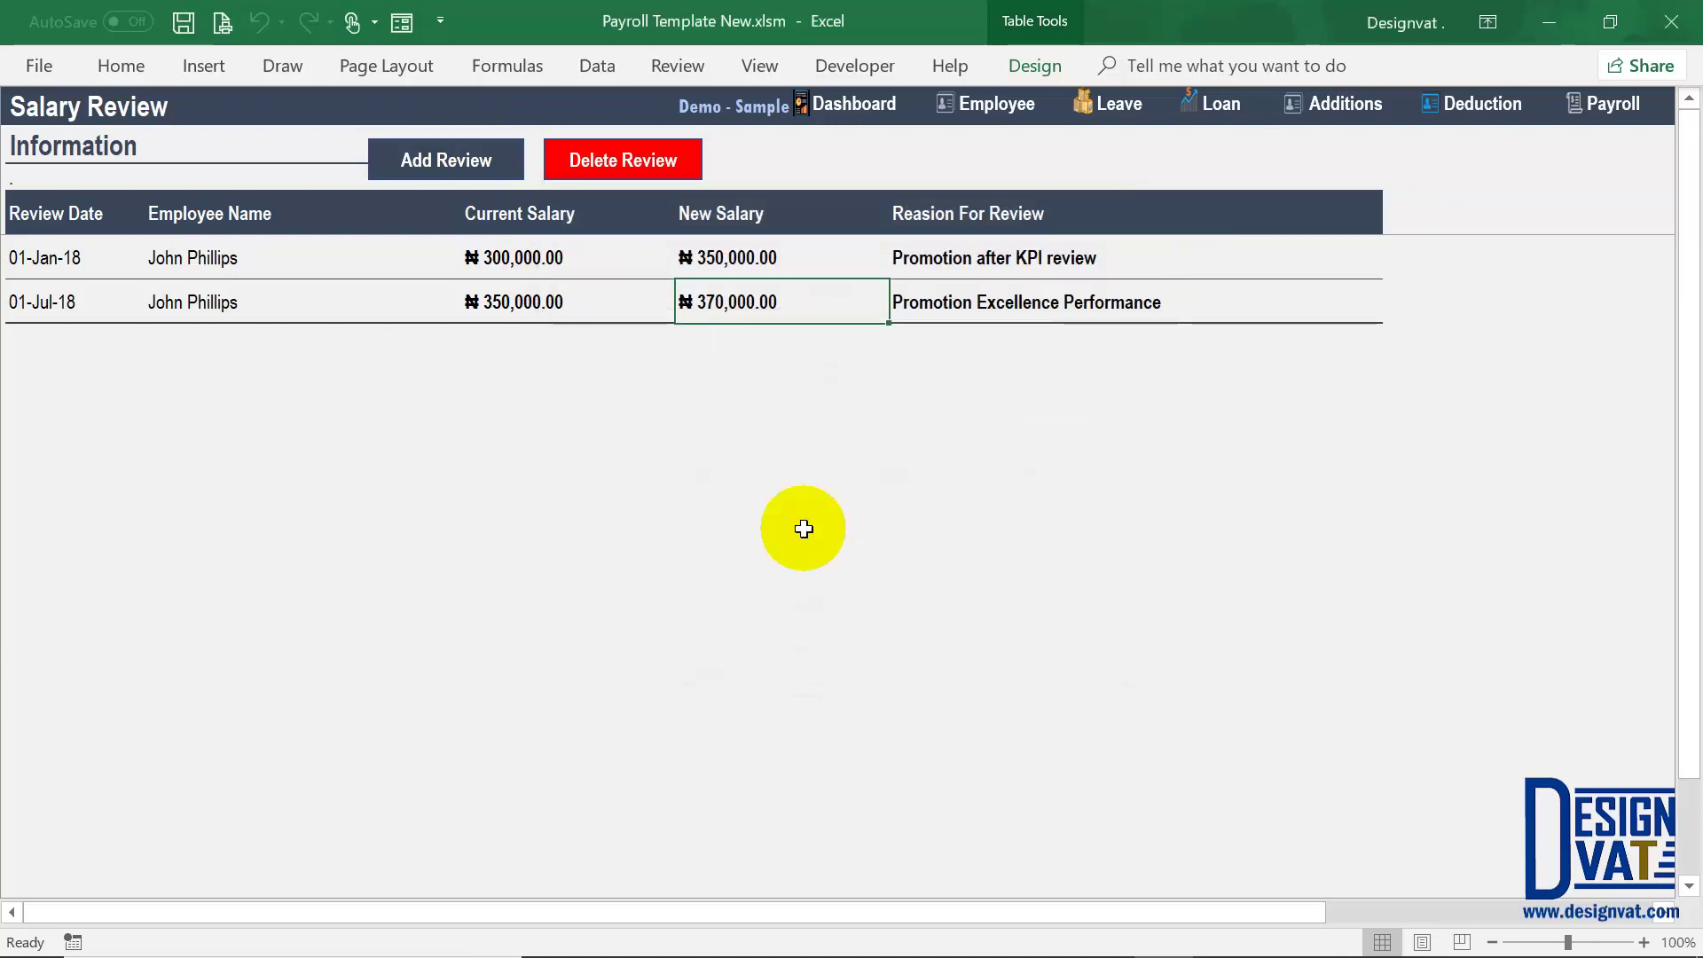
left_click(1355, 111)
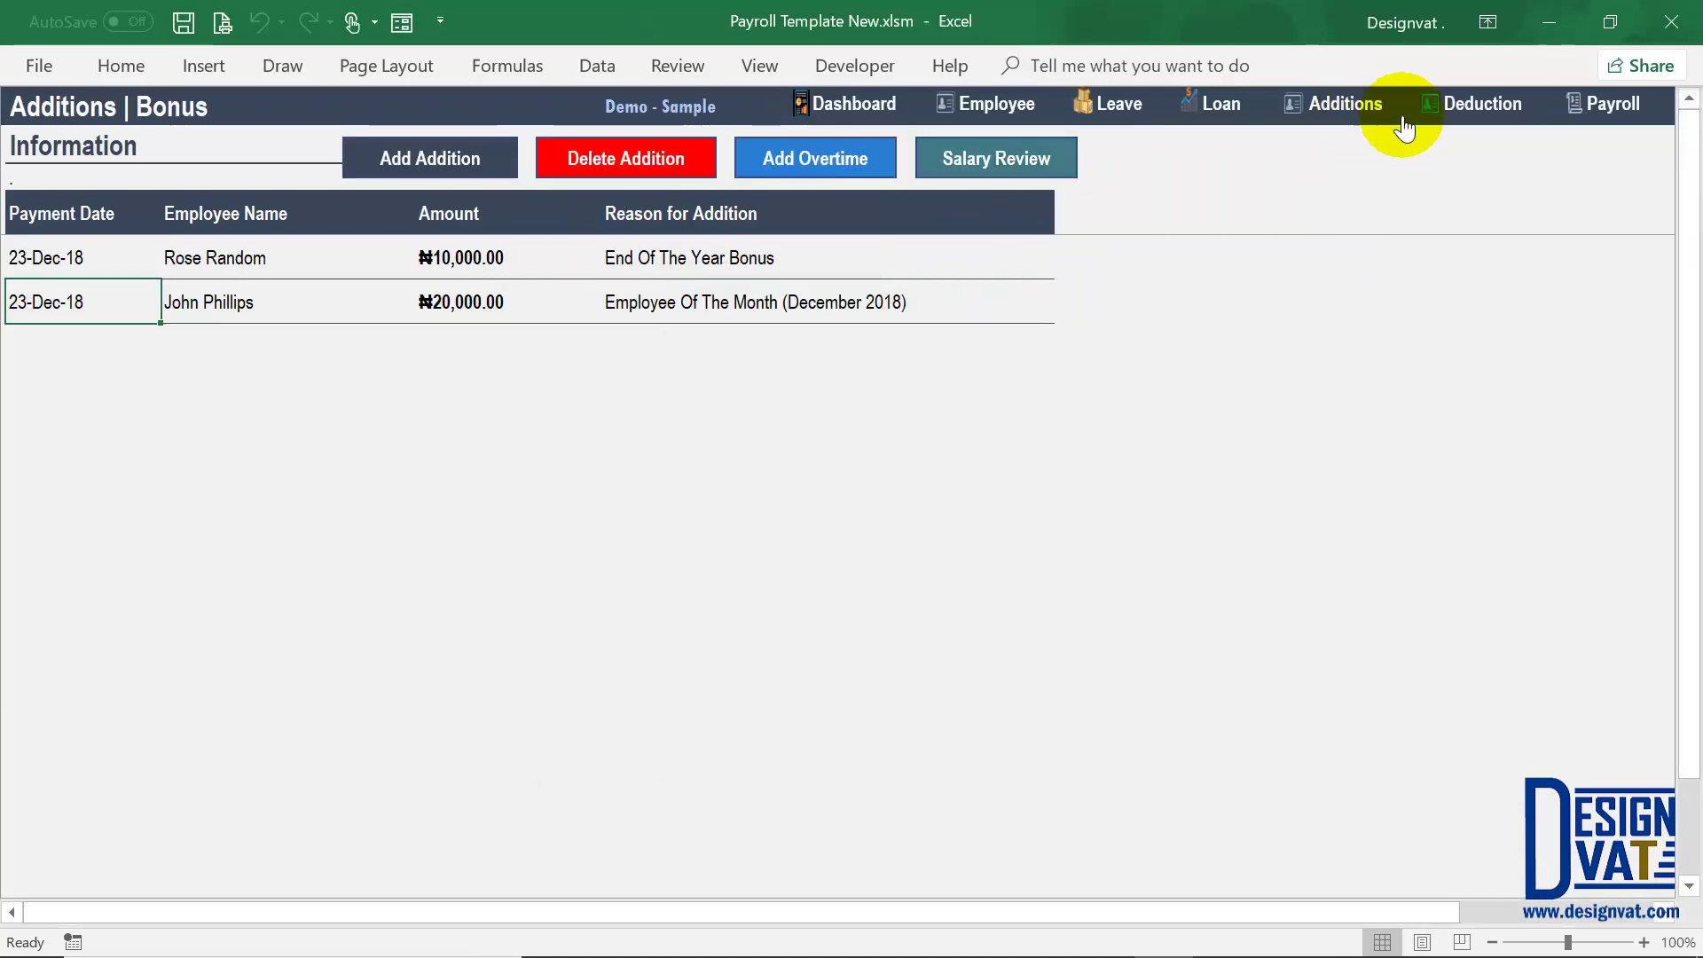
left_click(1476, 108)
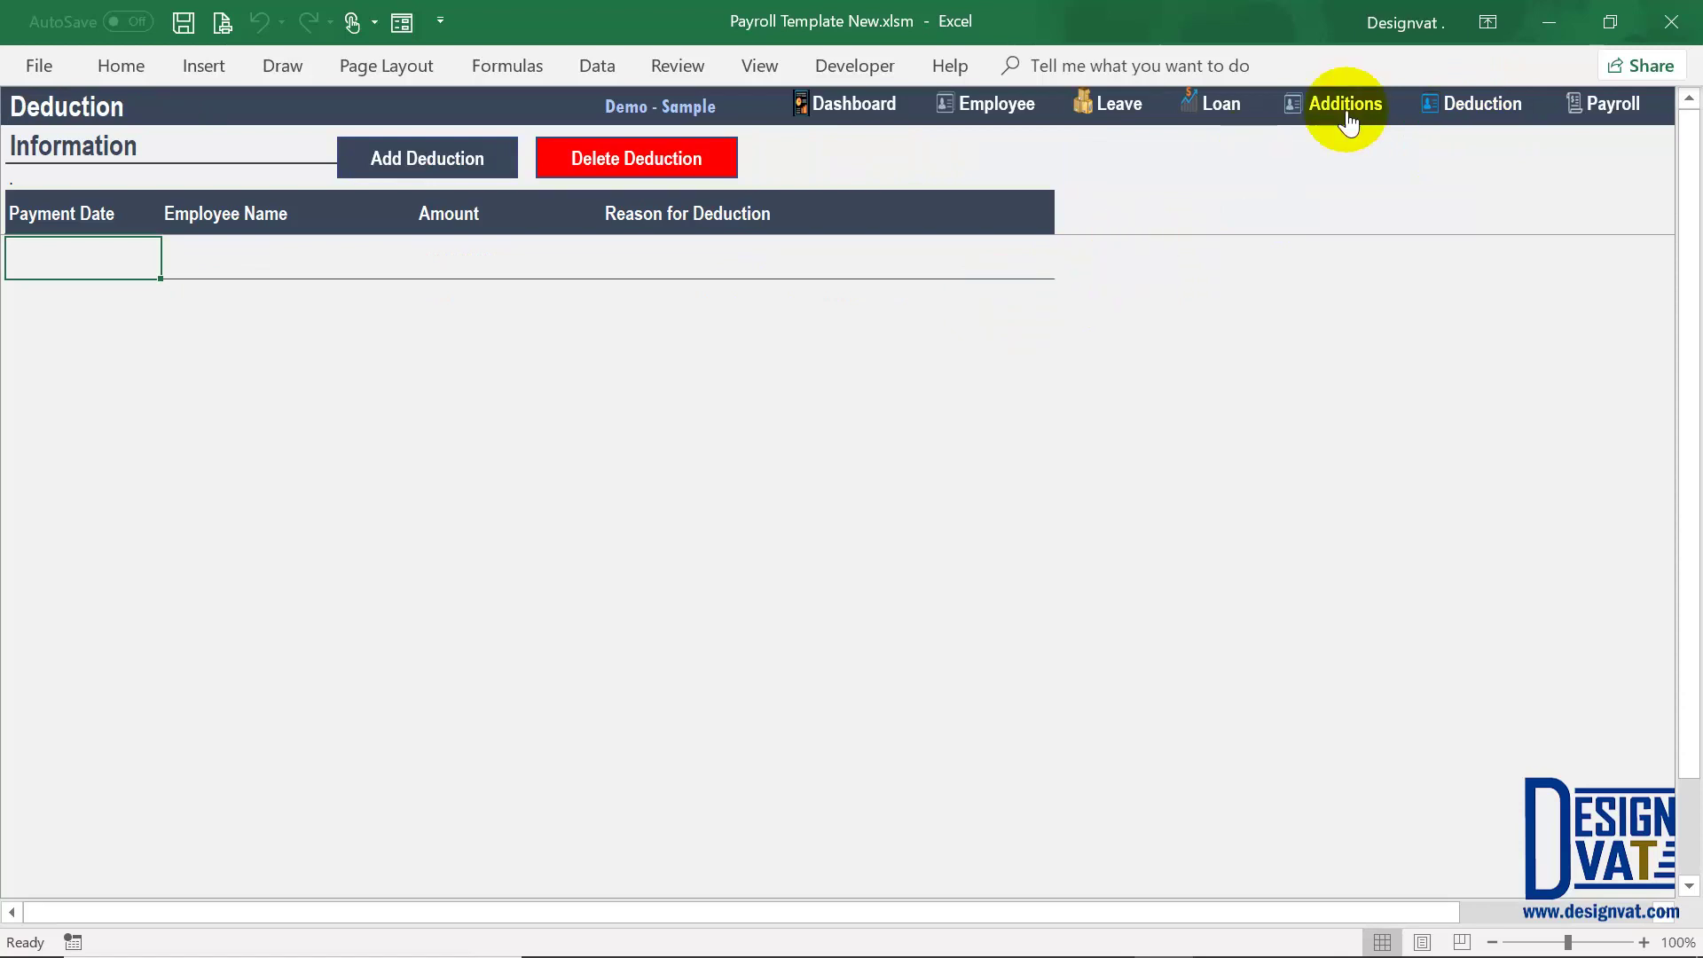
Step: Add a 5000 deduction for the first employee, reason '3 Late Marks (Attendance Related)', and confirm it
left_click(380, 158)
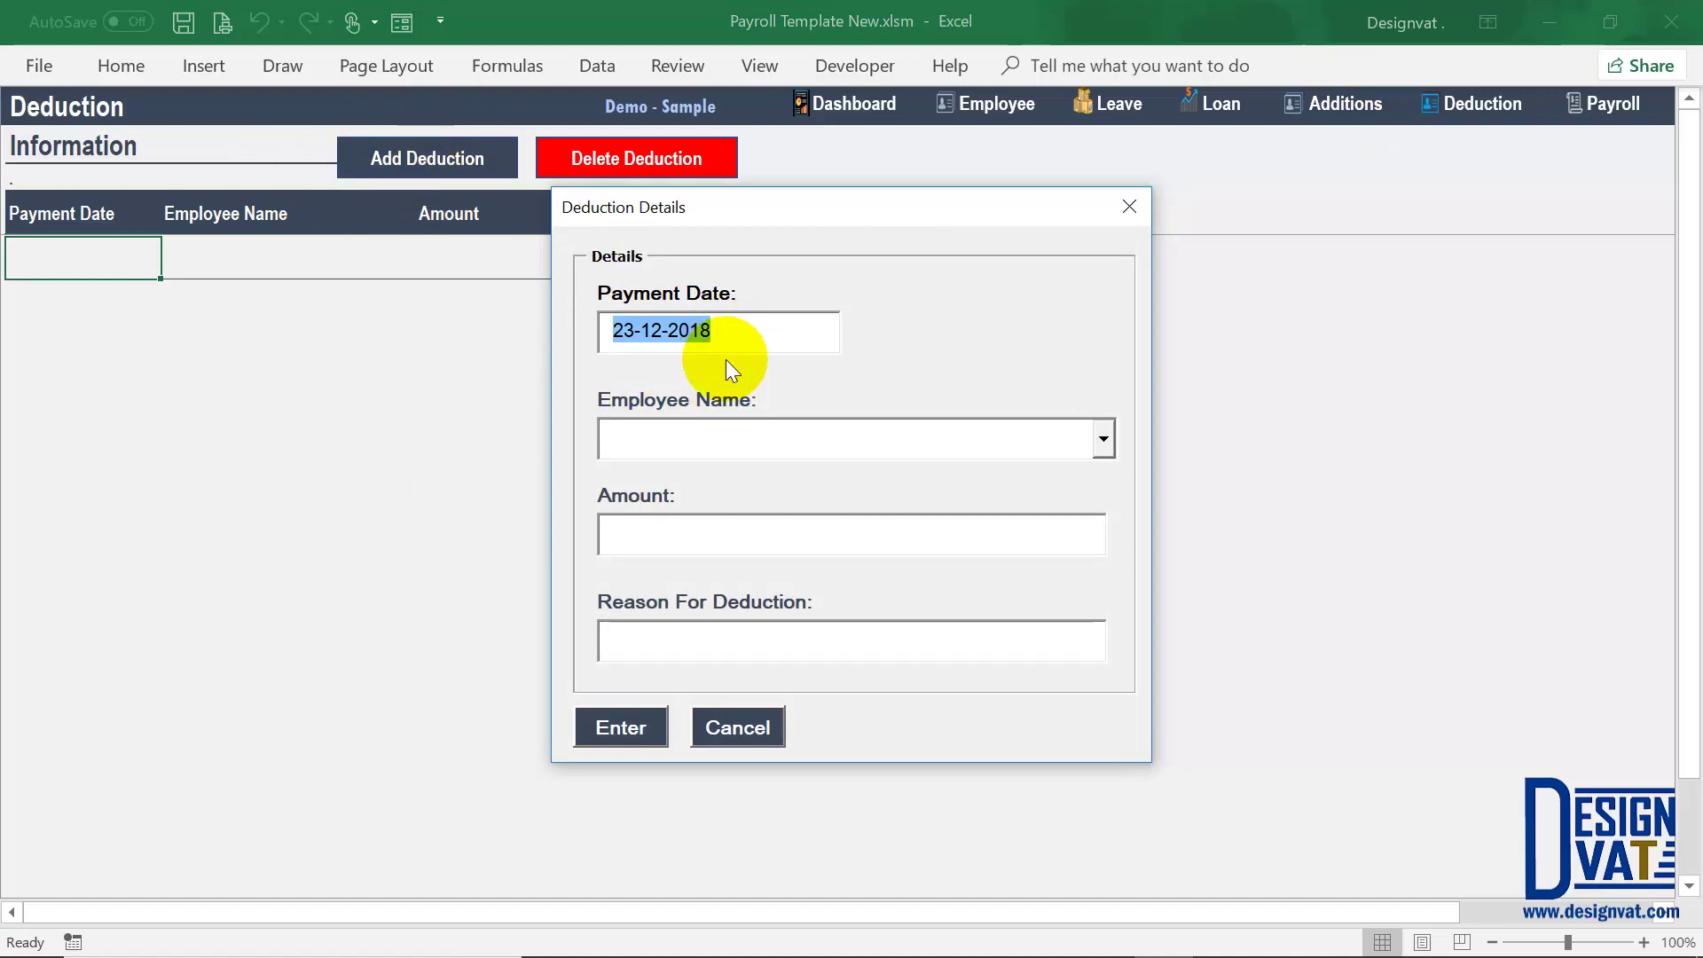
left_click(757, 443)
left_click(1103, 438)
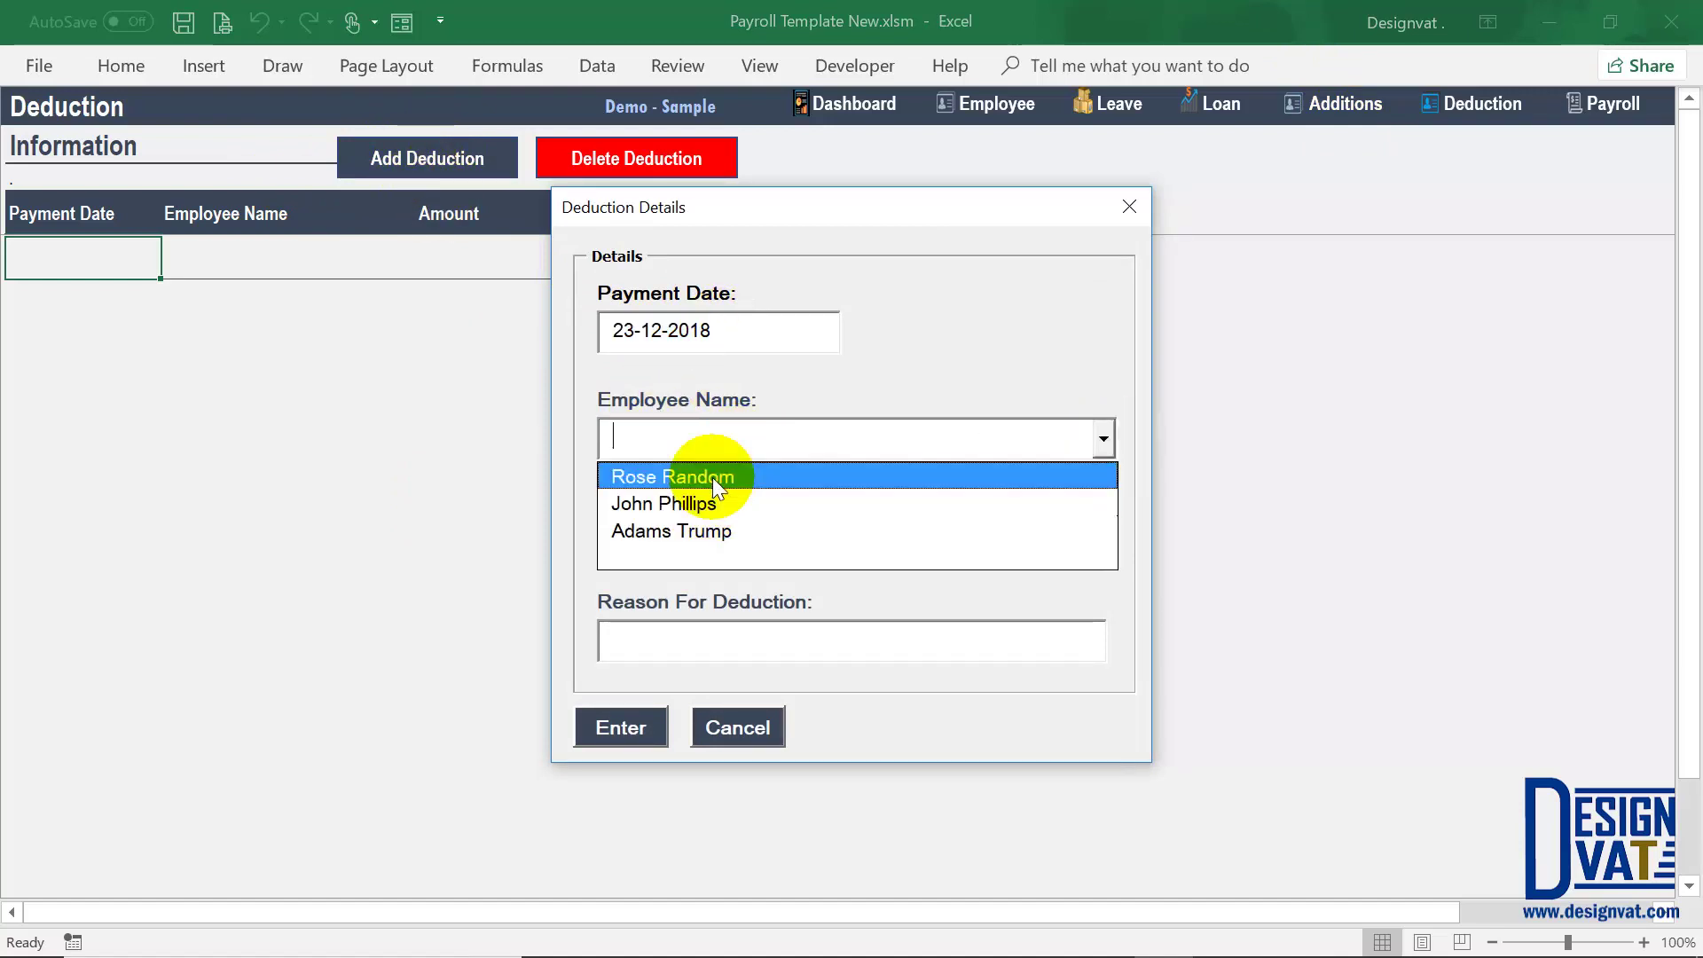
left_click(720, 476)
left_click(650, 535)
type("5000")
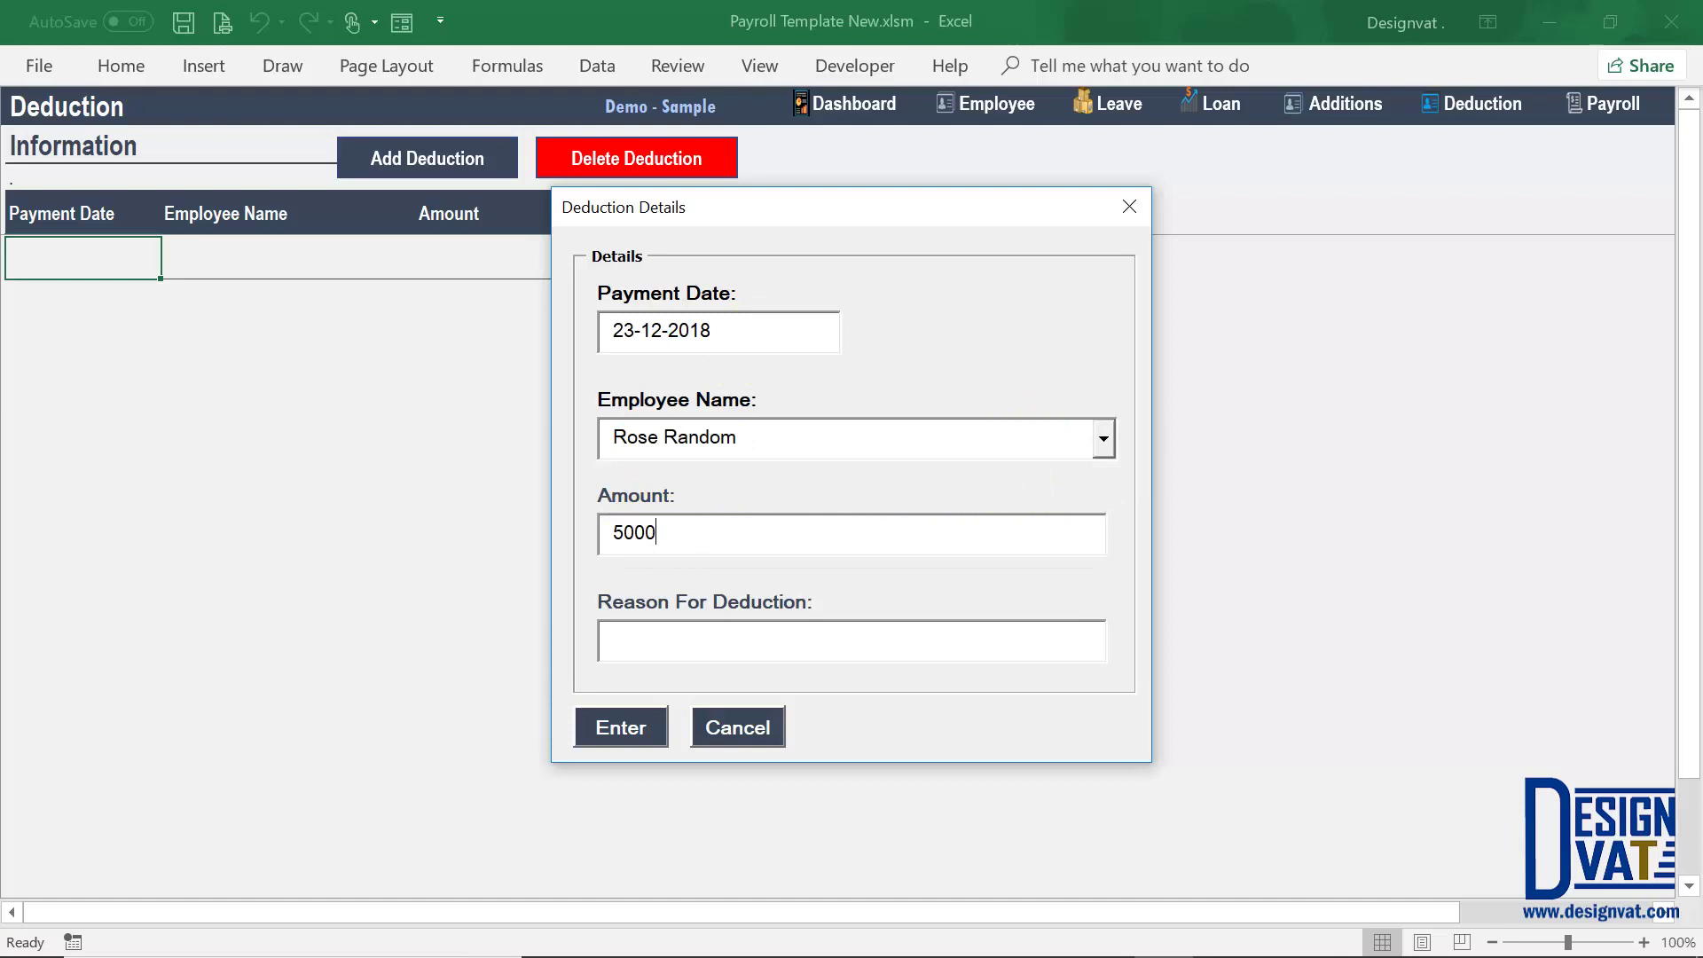
key("Tab")
type("3 ")
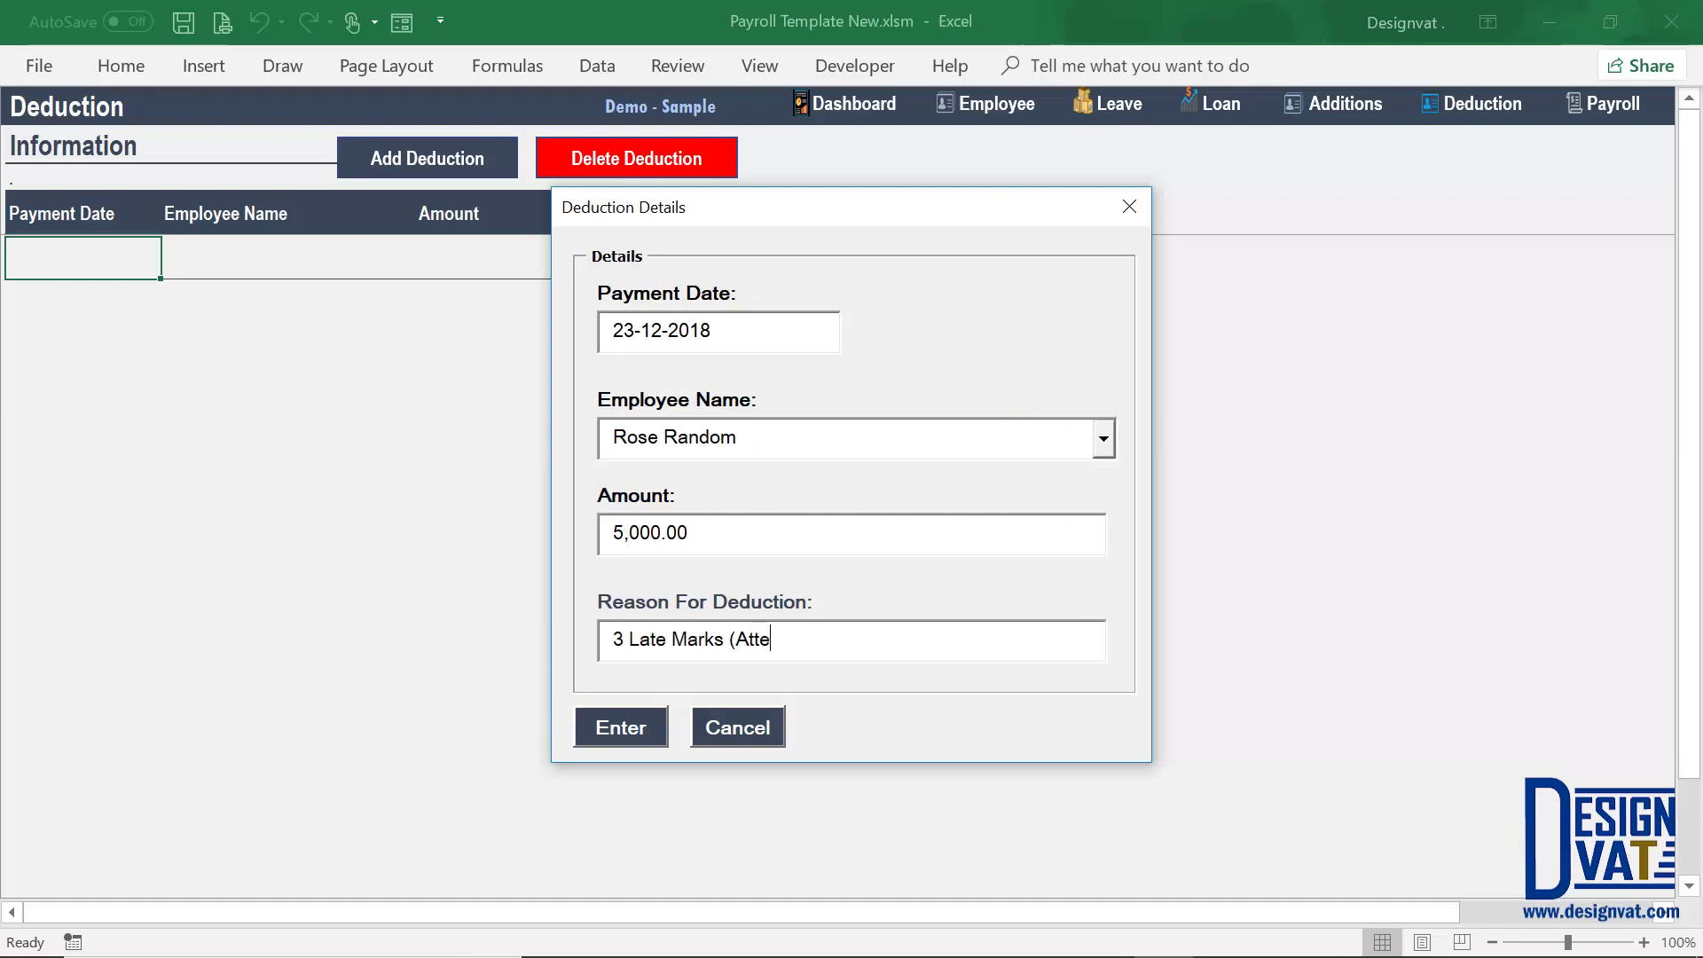
type("Late Marks (Attendance Related")
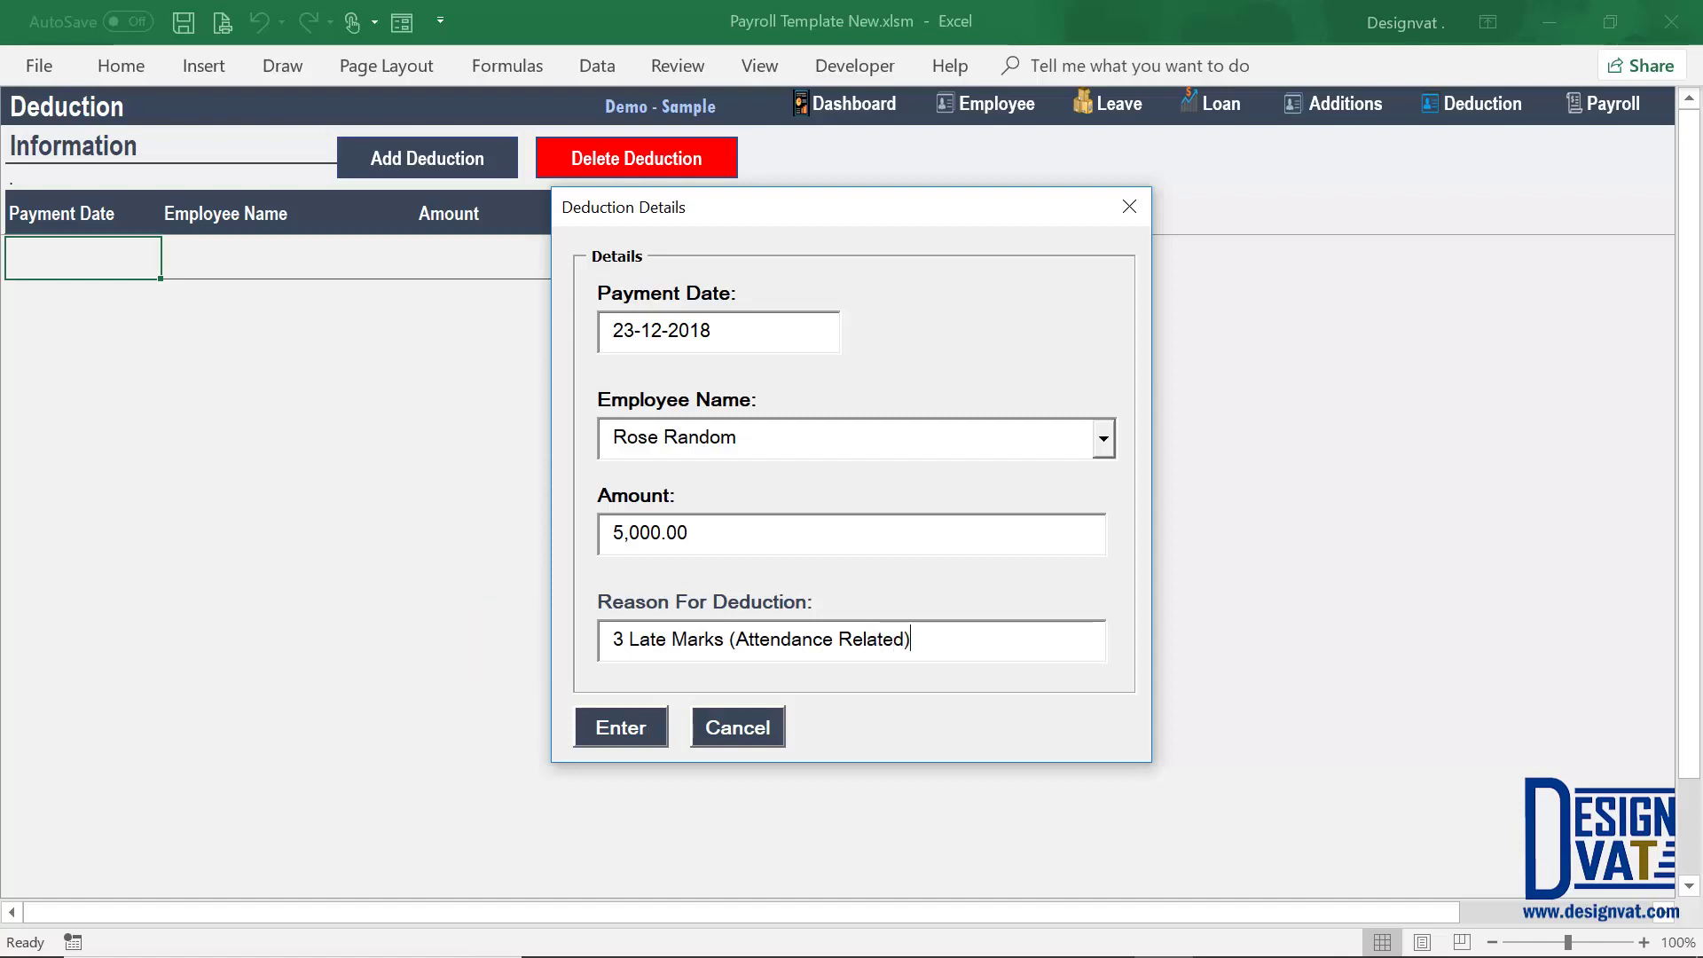
left_click(627, 726)
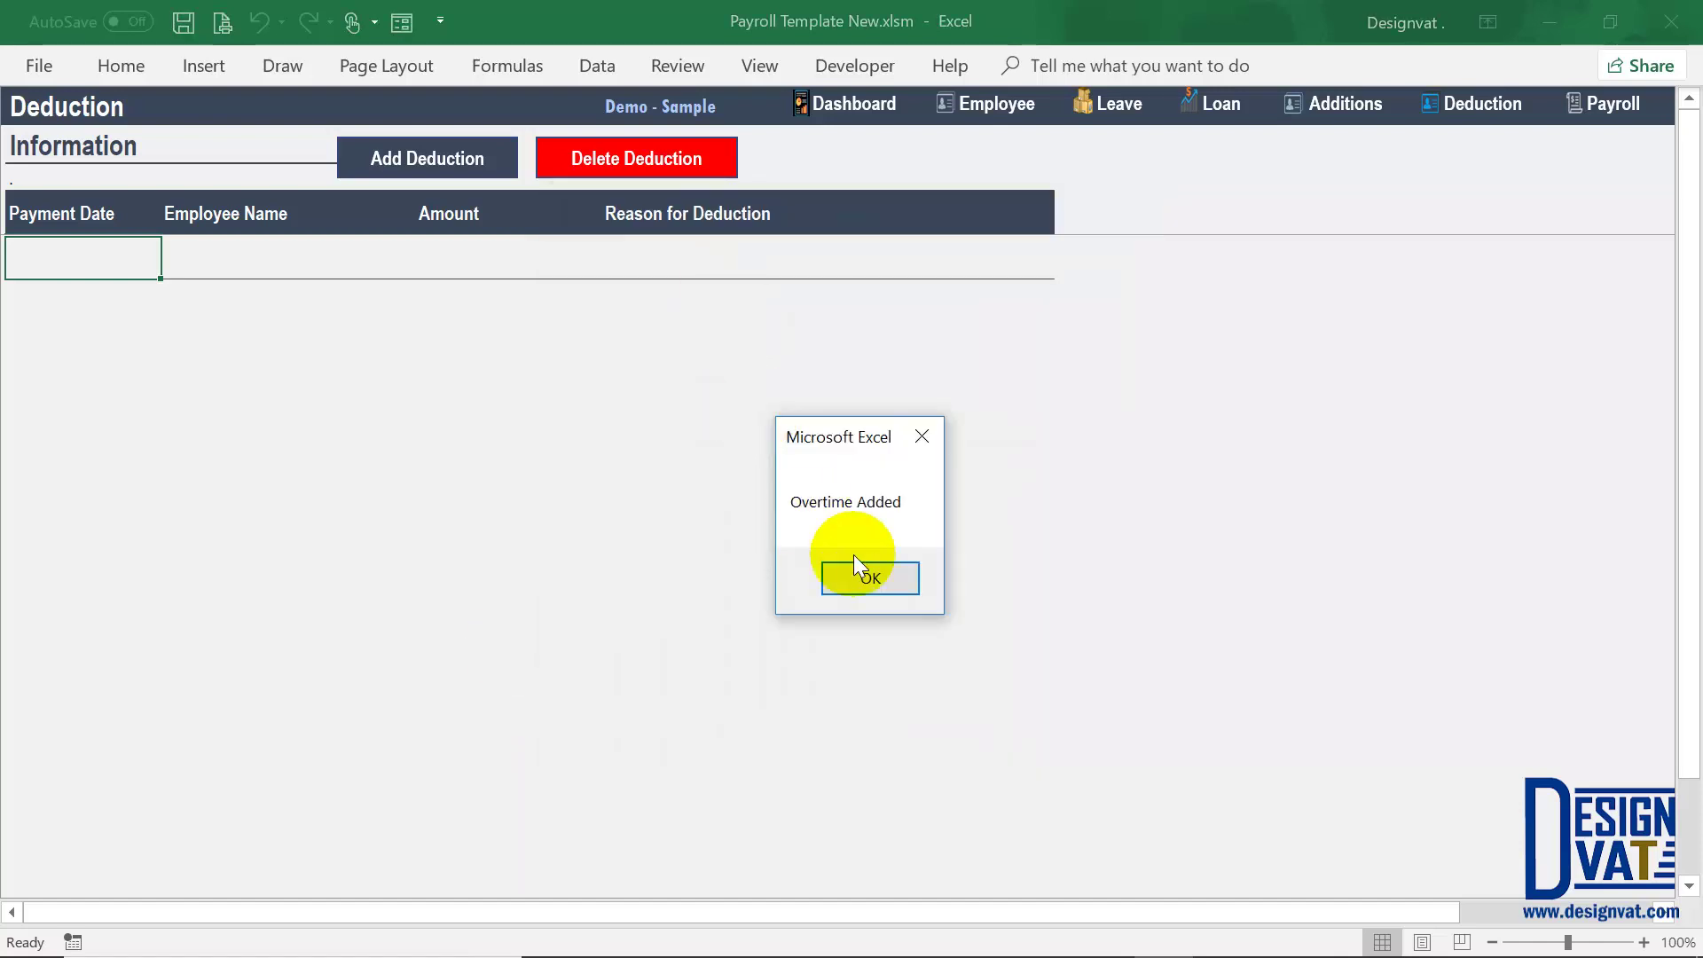
left_click(866, 572)
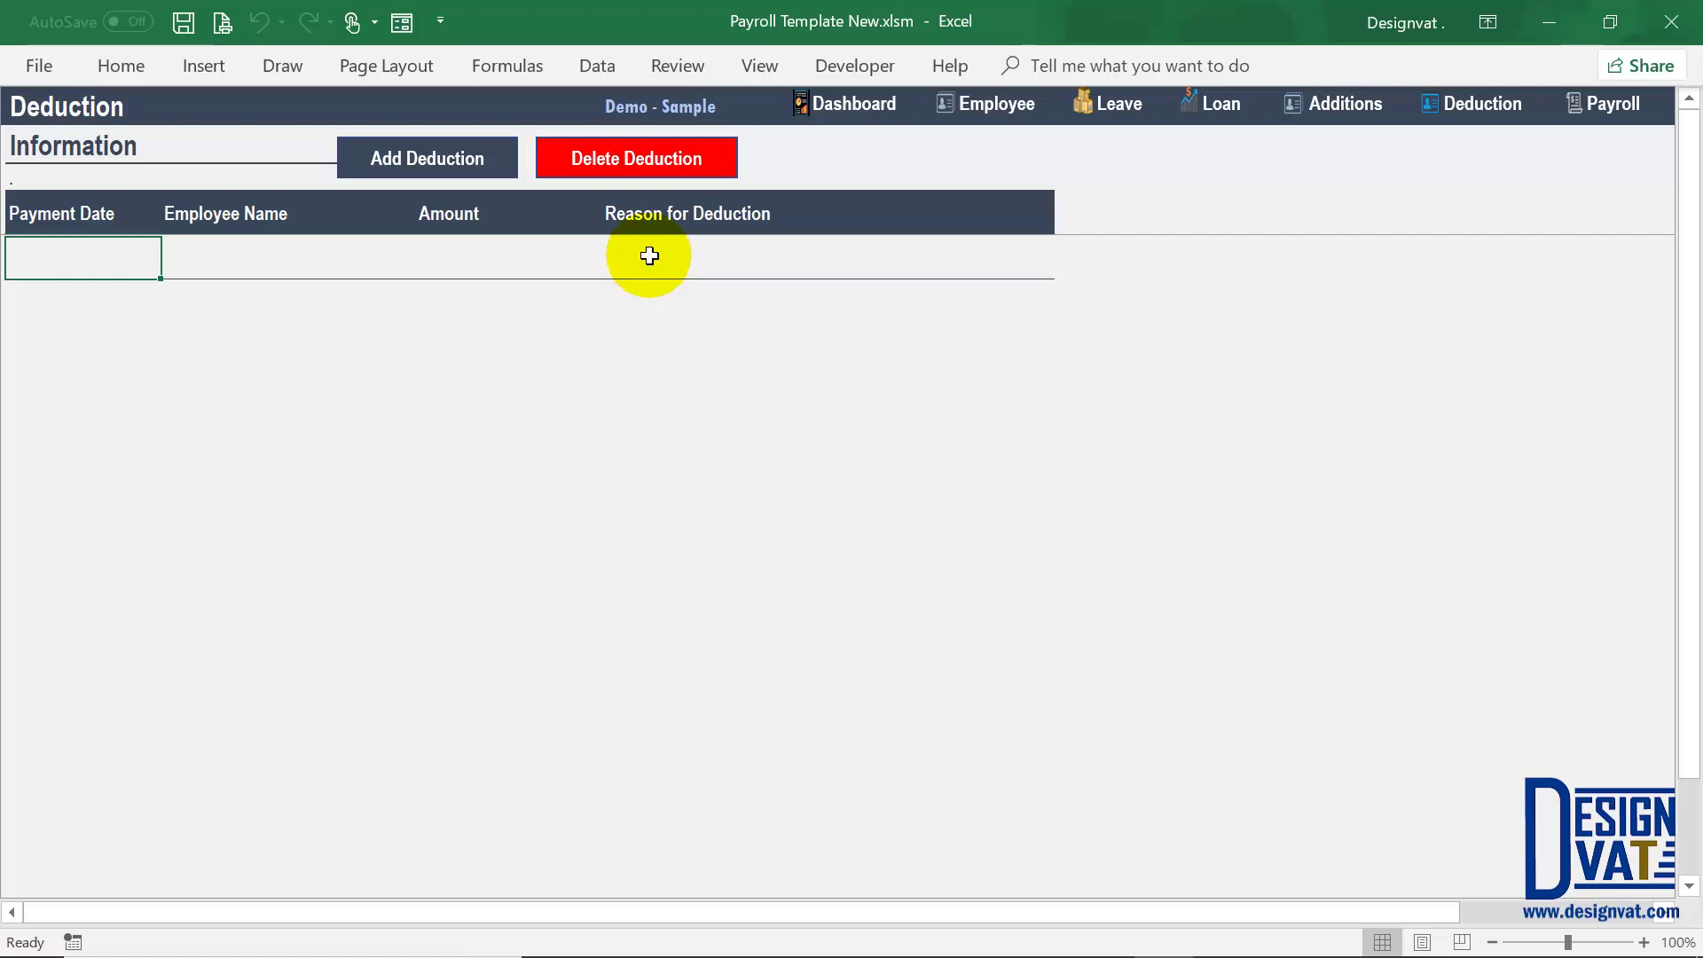
left_click(651, 254)
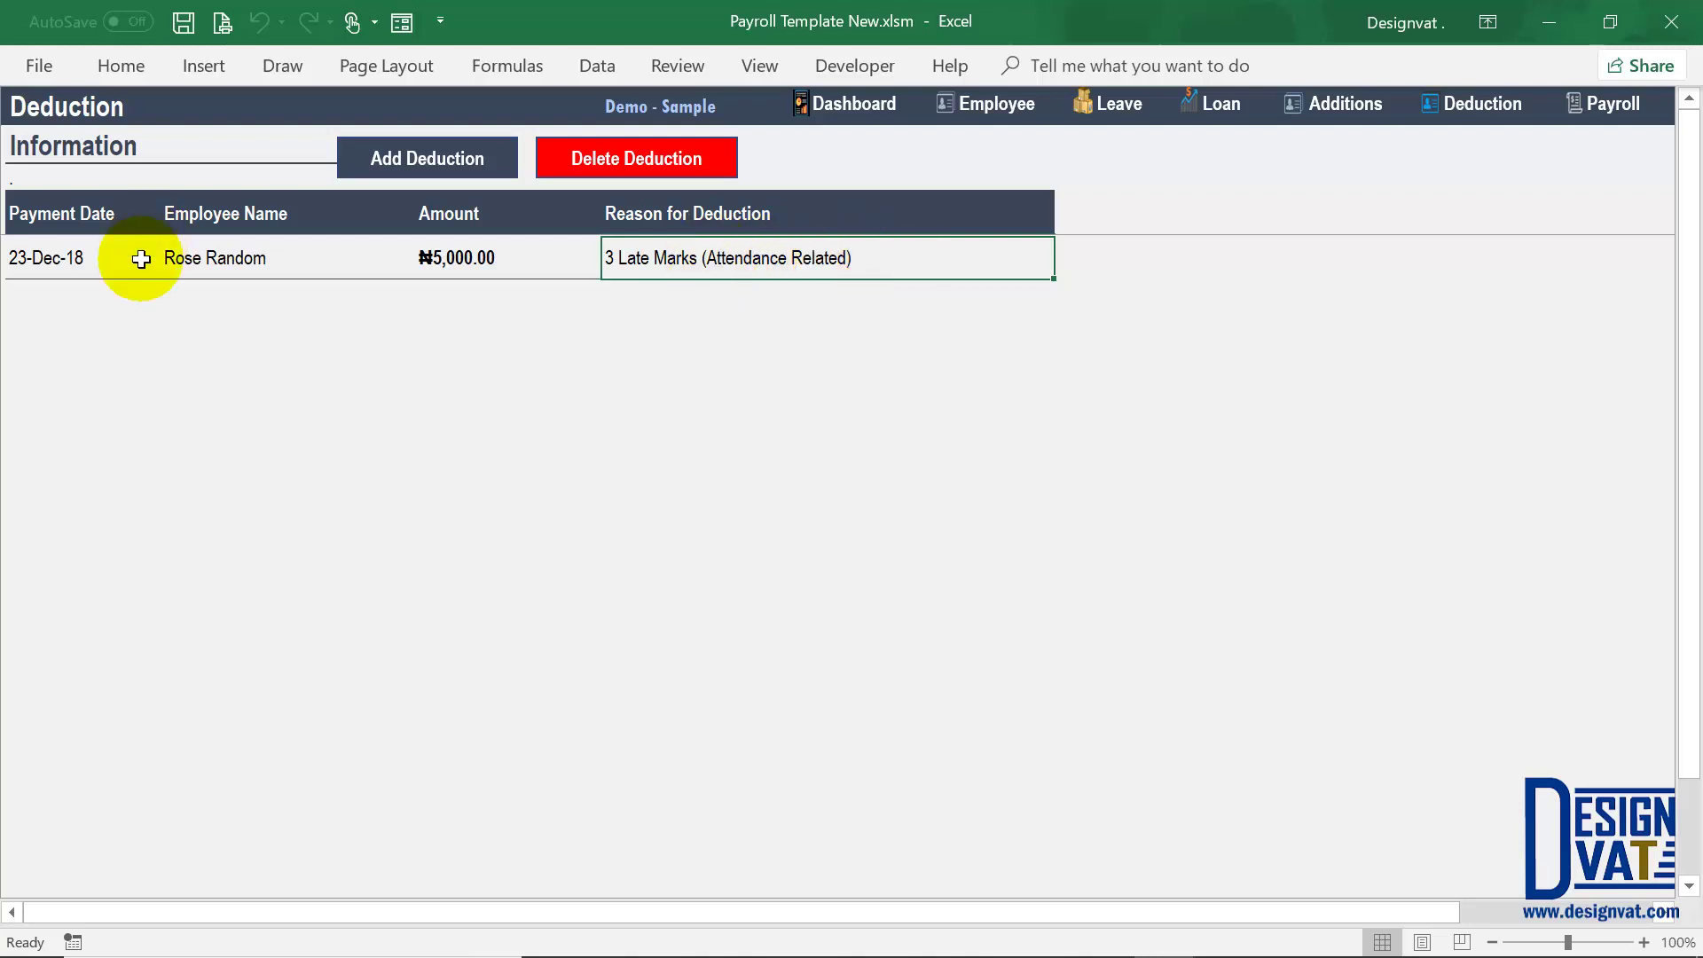
Step: Check the deduction row's date, employee and ₦5,000.00 amount, then move to the Payroll sheet
left_click(51, 257)
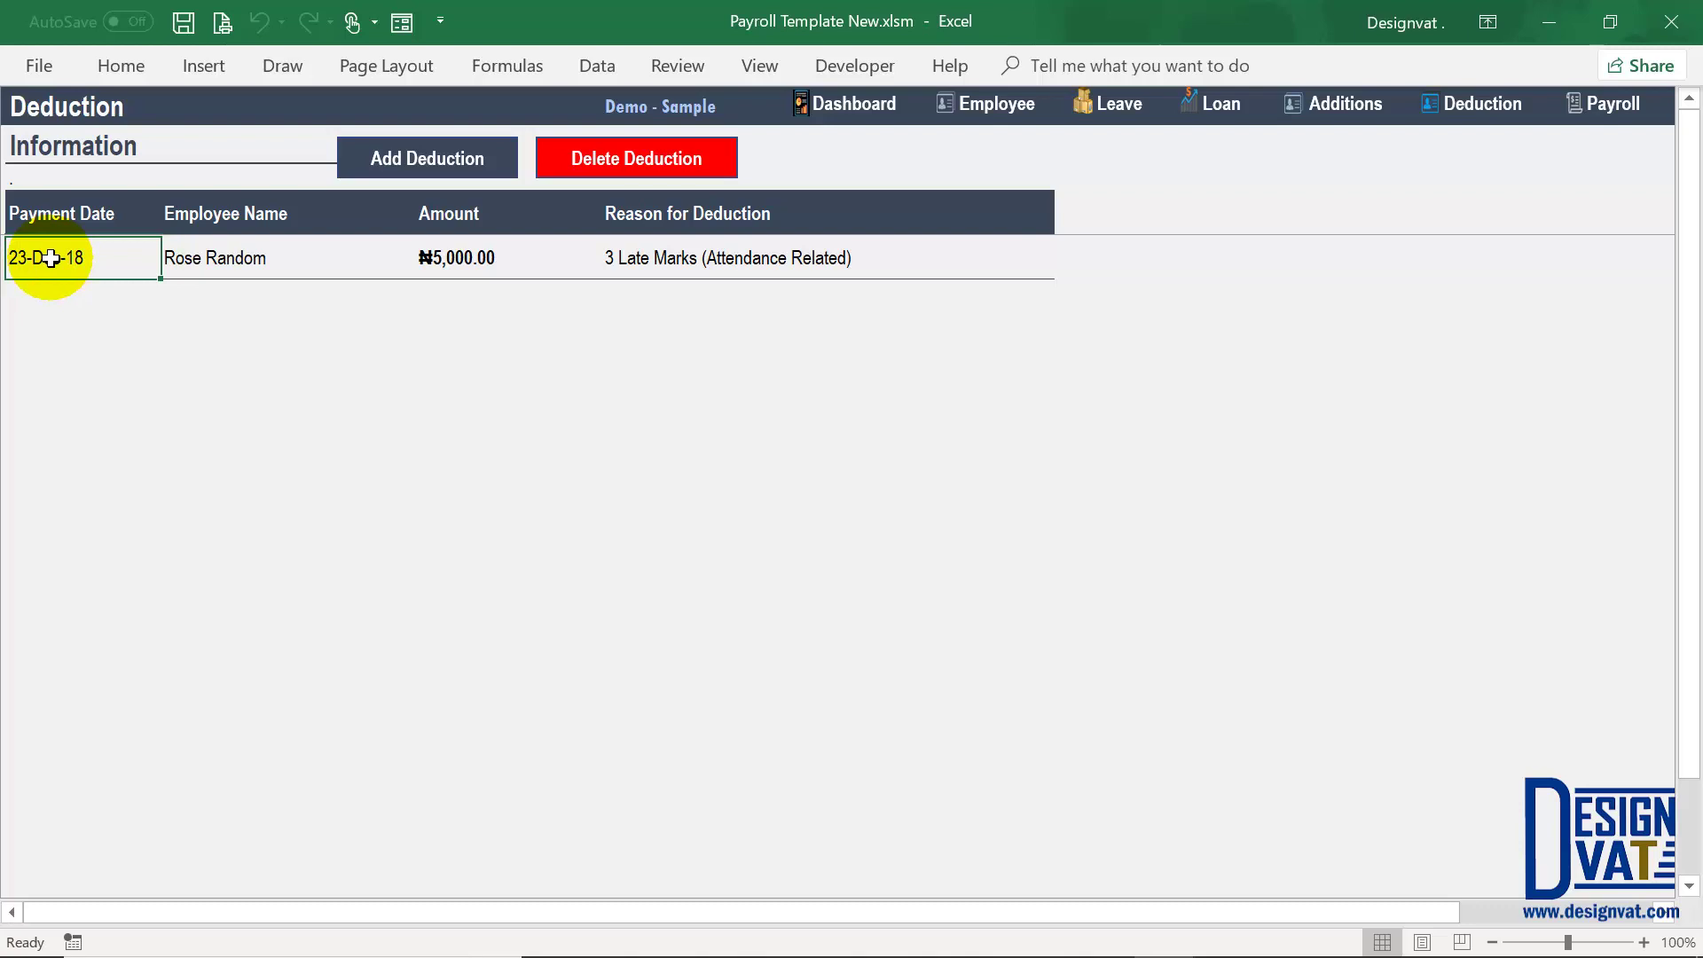
left_click(190, 258)
left_click(456, 258)
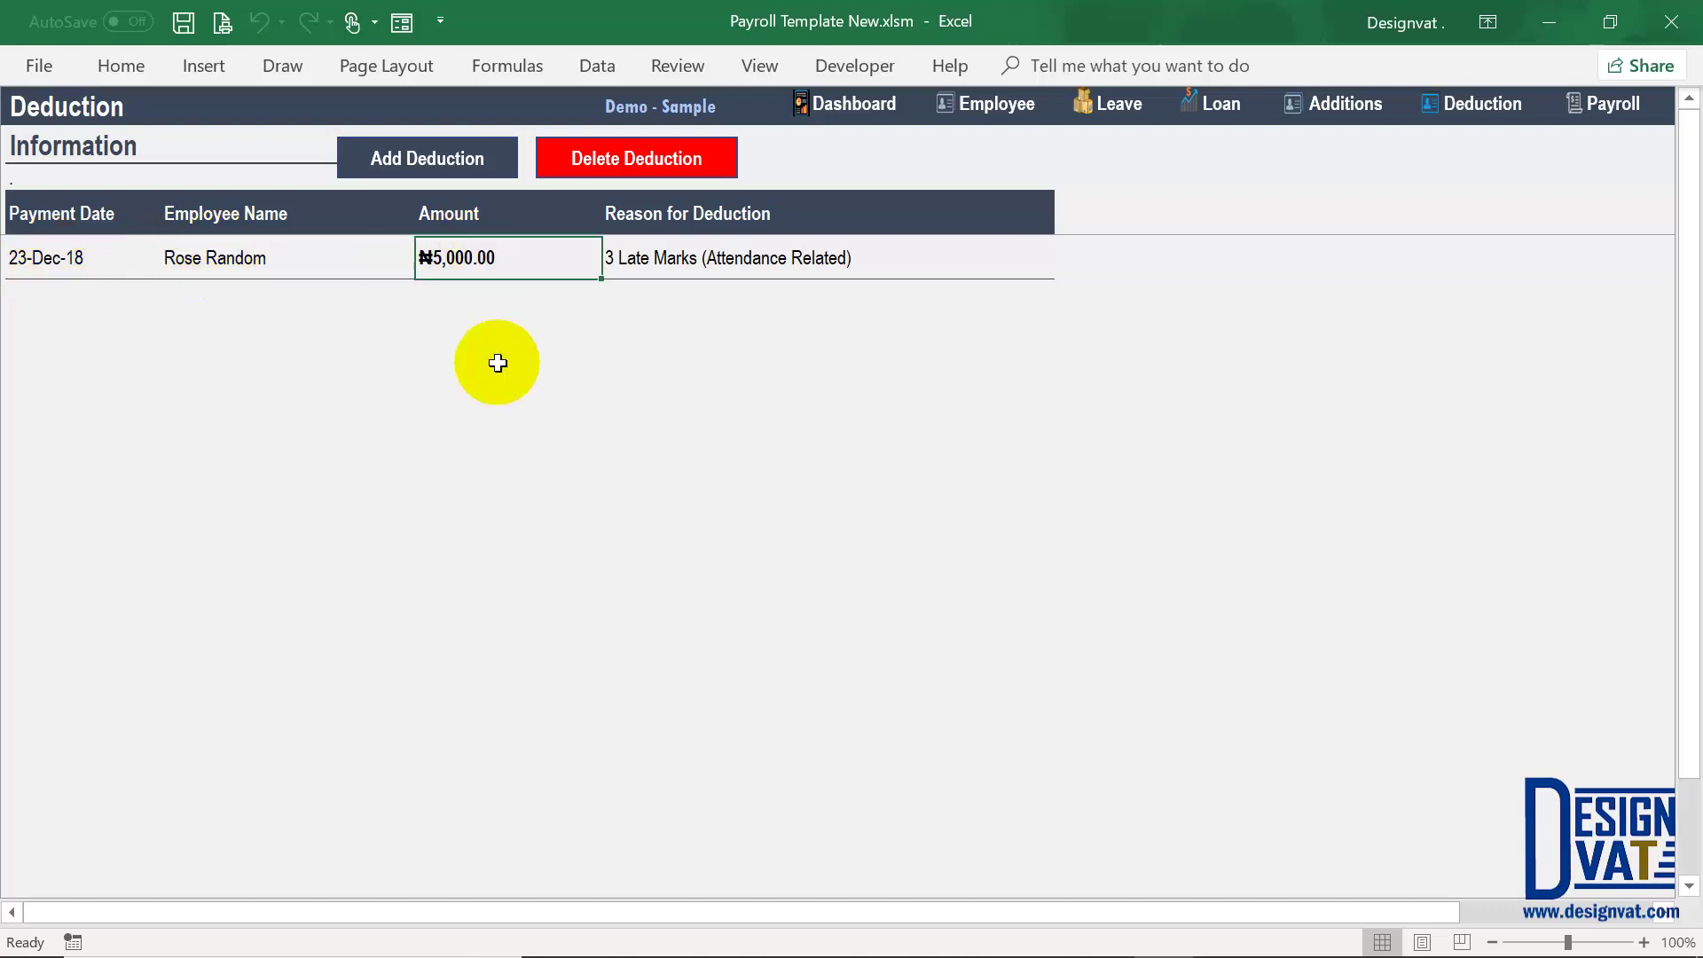
left_click(242, 253)
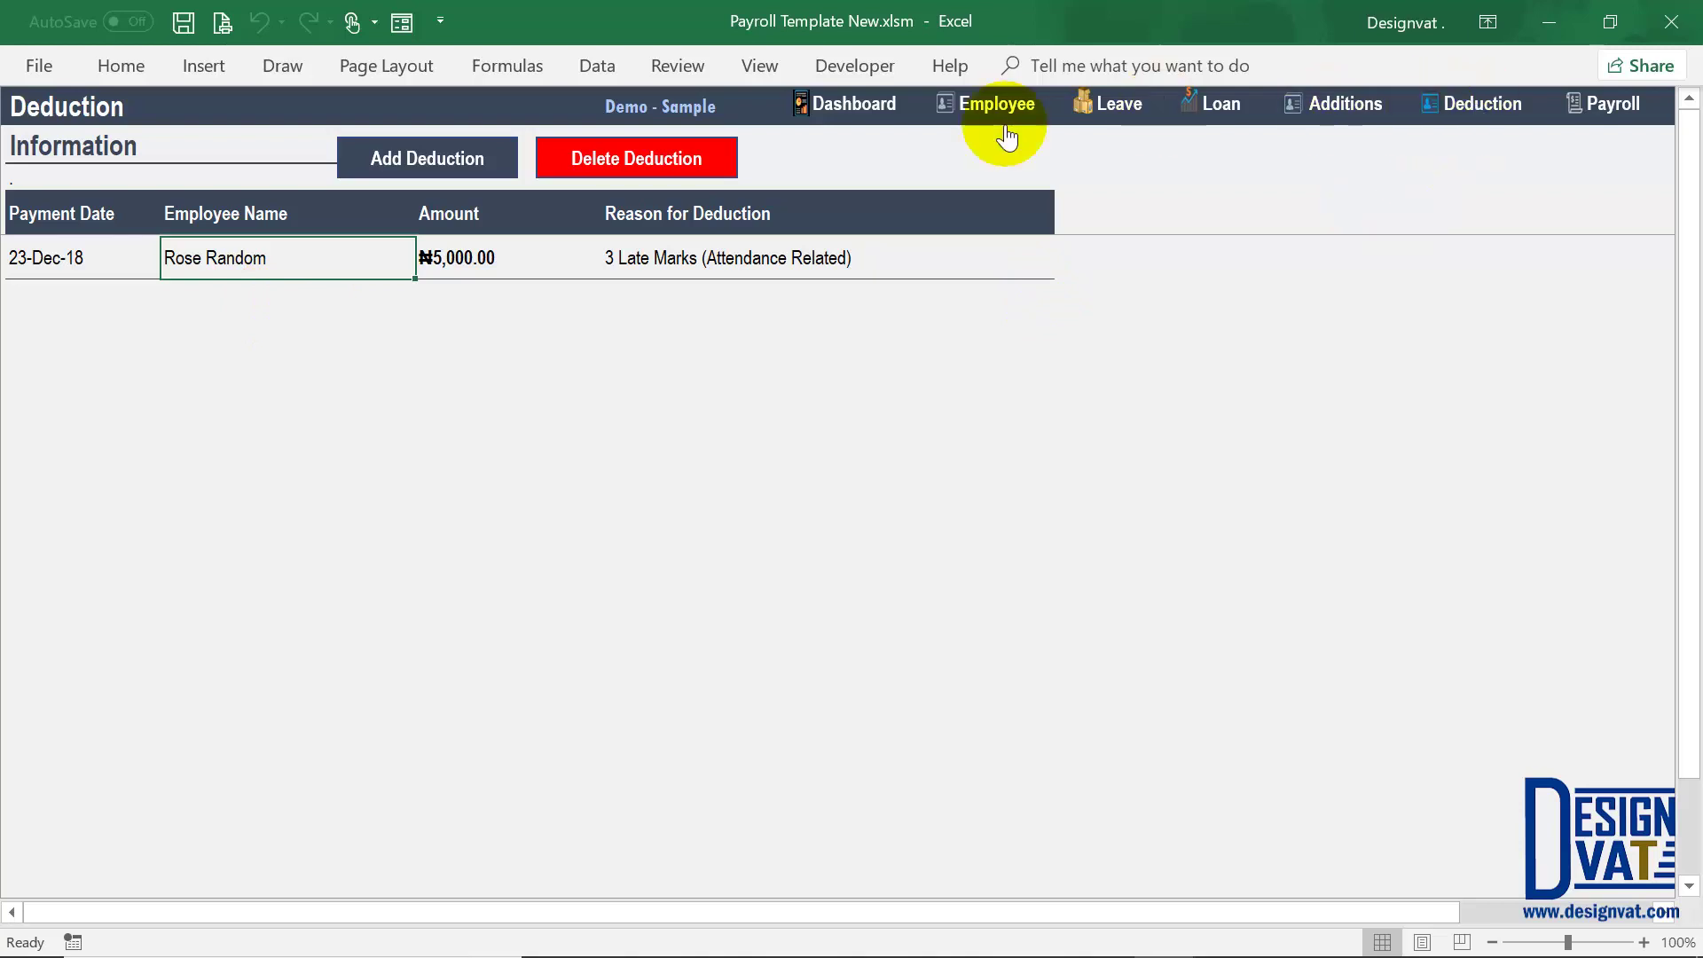
left_click(1610, 104)
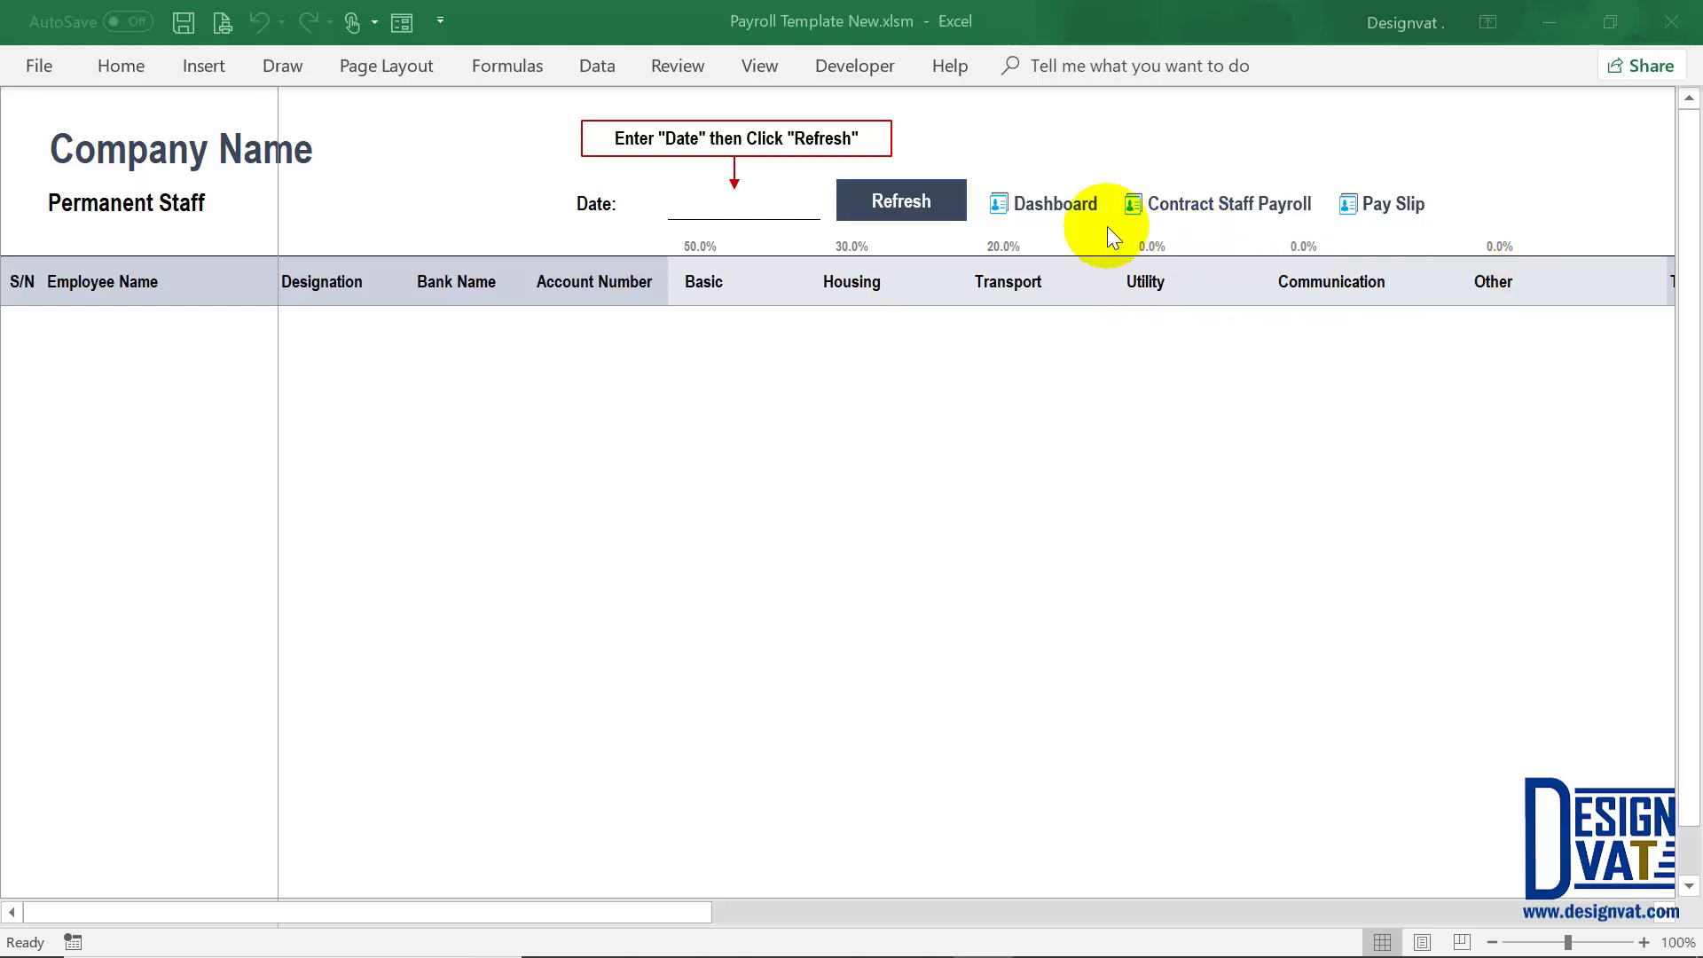
Step: Go from the Dashboard through Employee and Custom Report to the Edit List sheet
left_click(1077, 215)
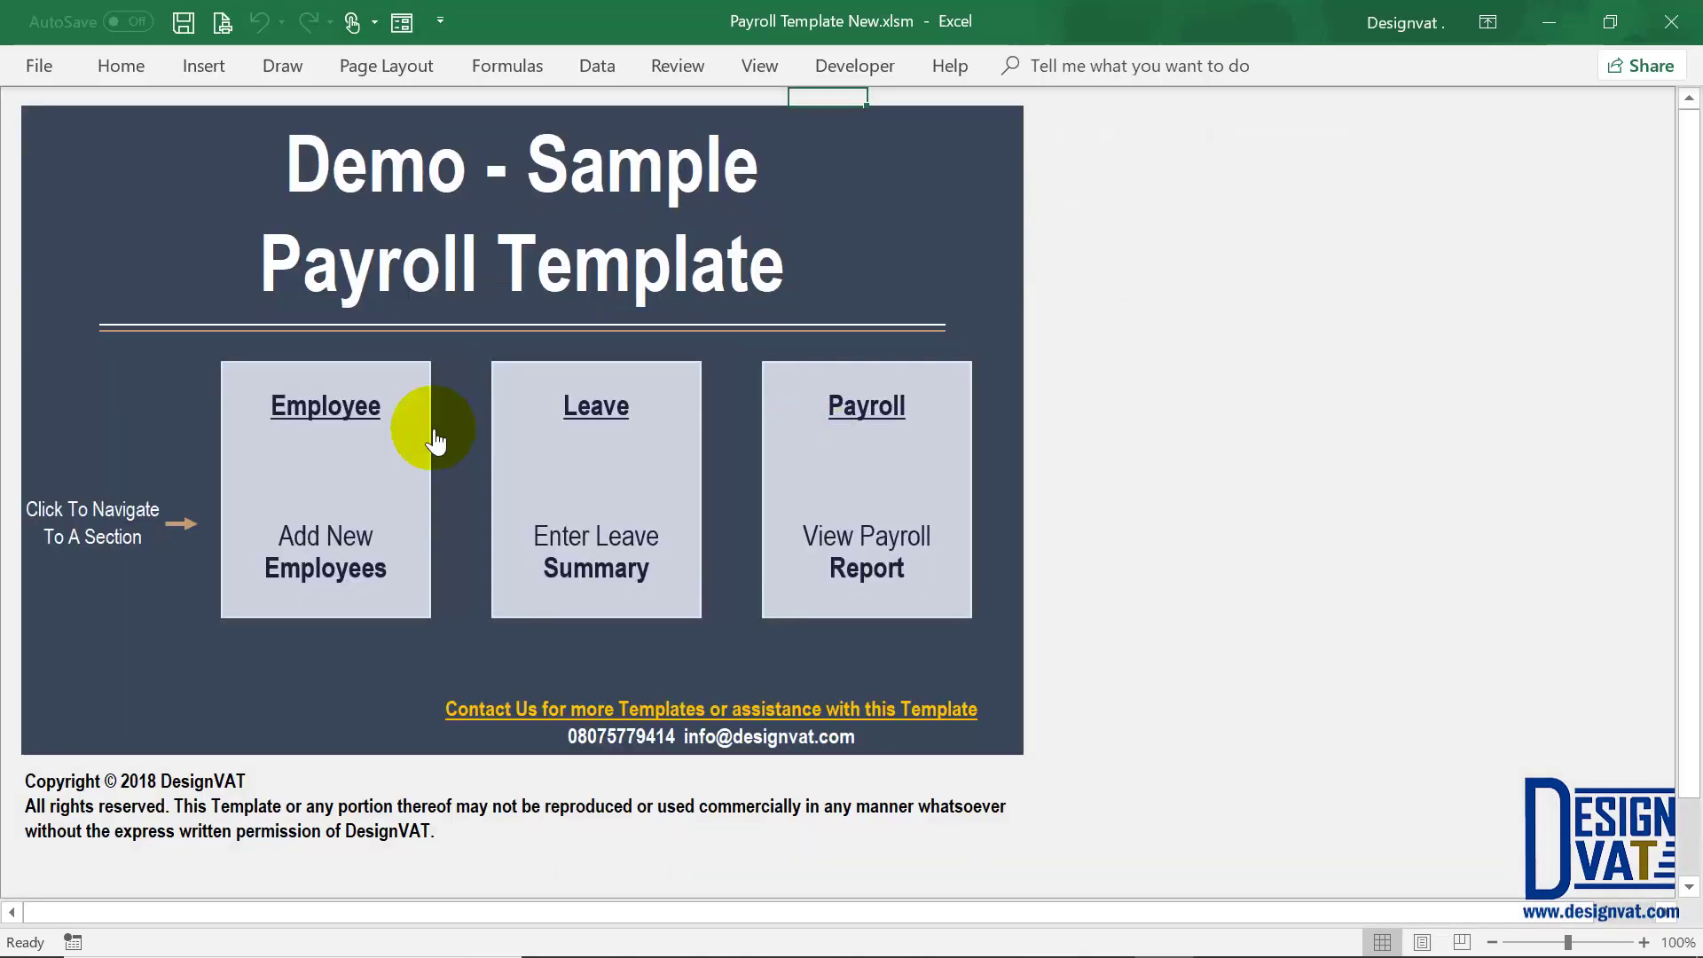
left_click(325, 426)
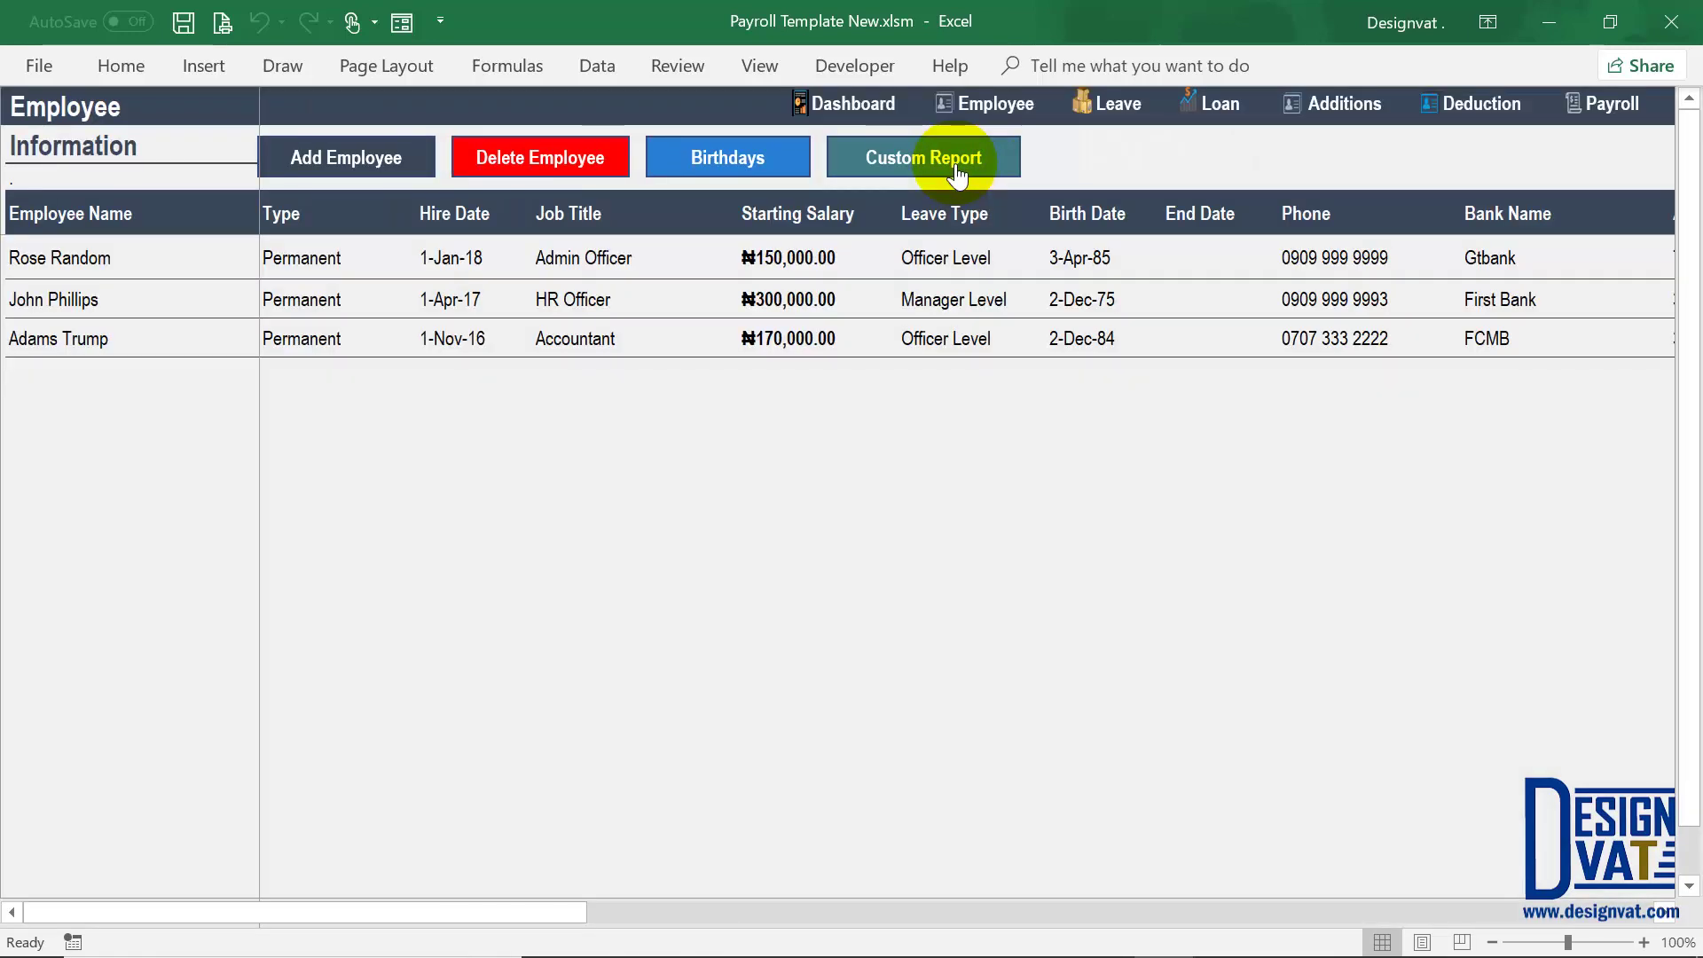
left_click(957, 174)
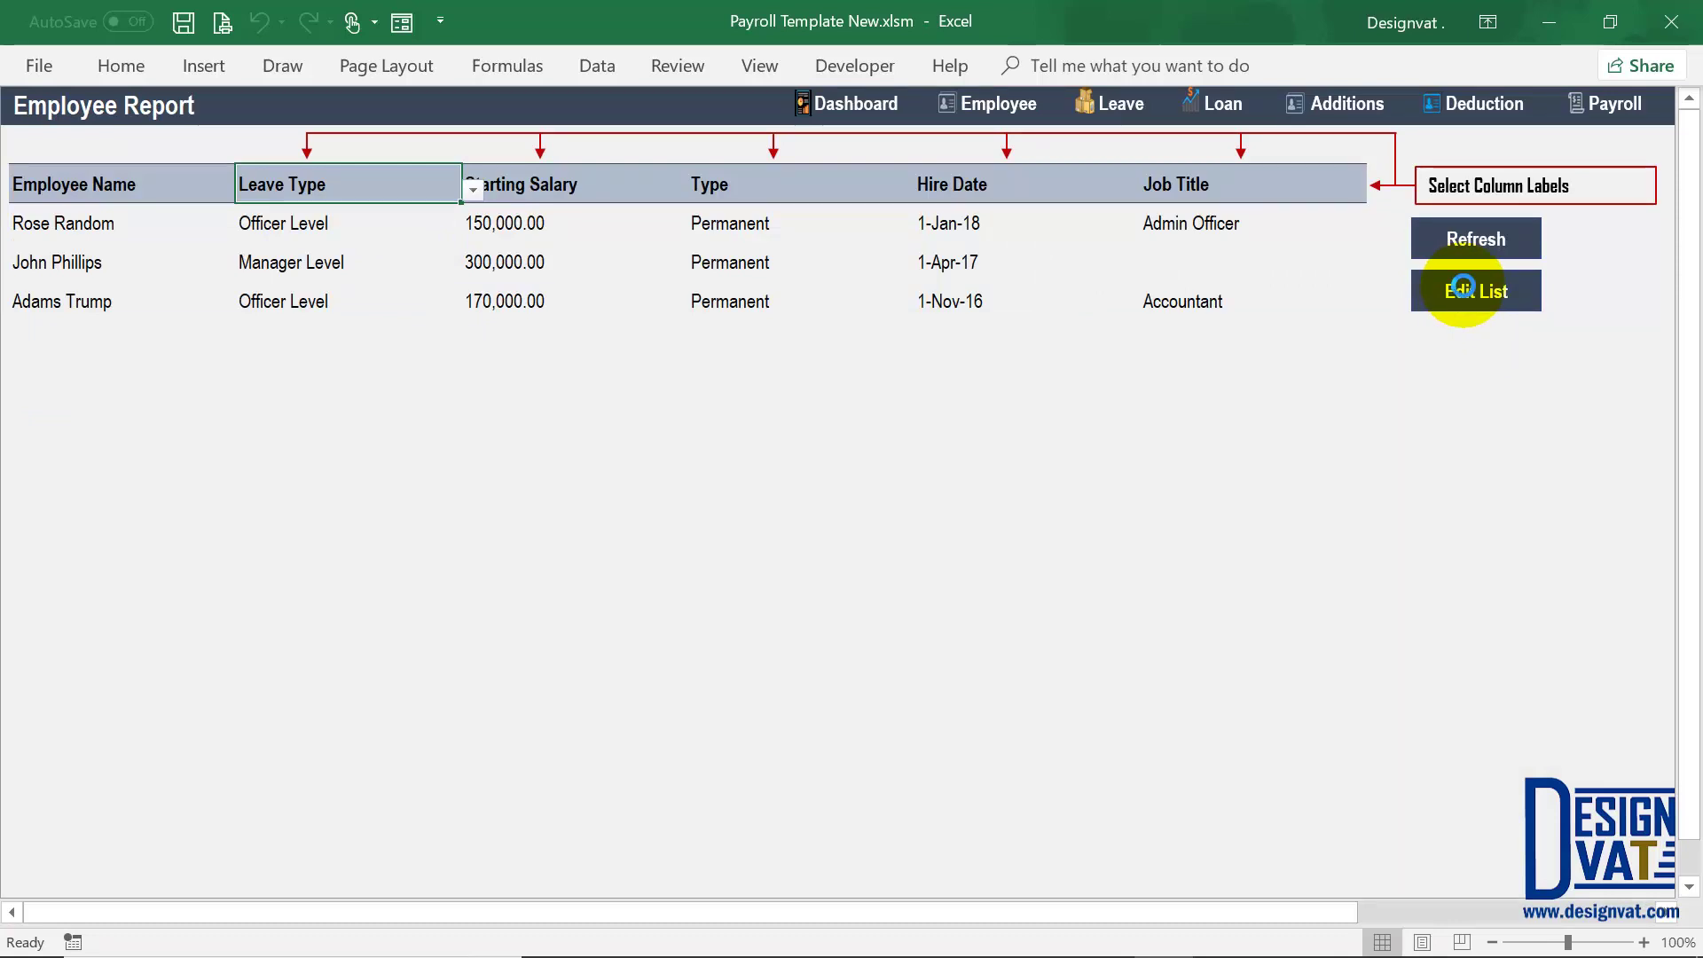
left_click(1463, 285)
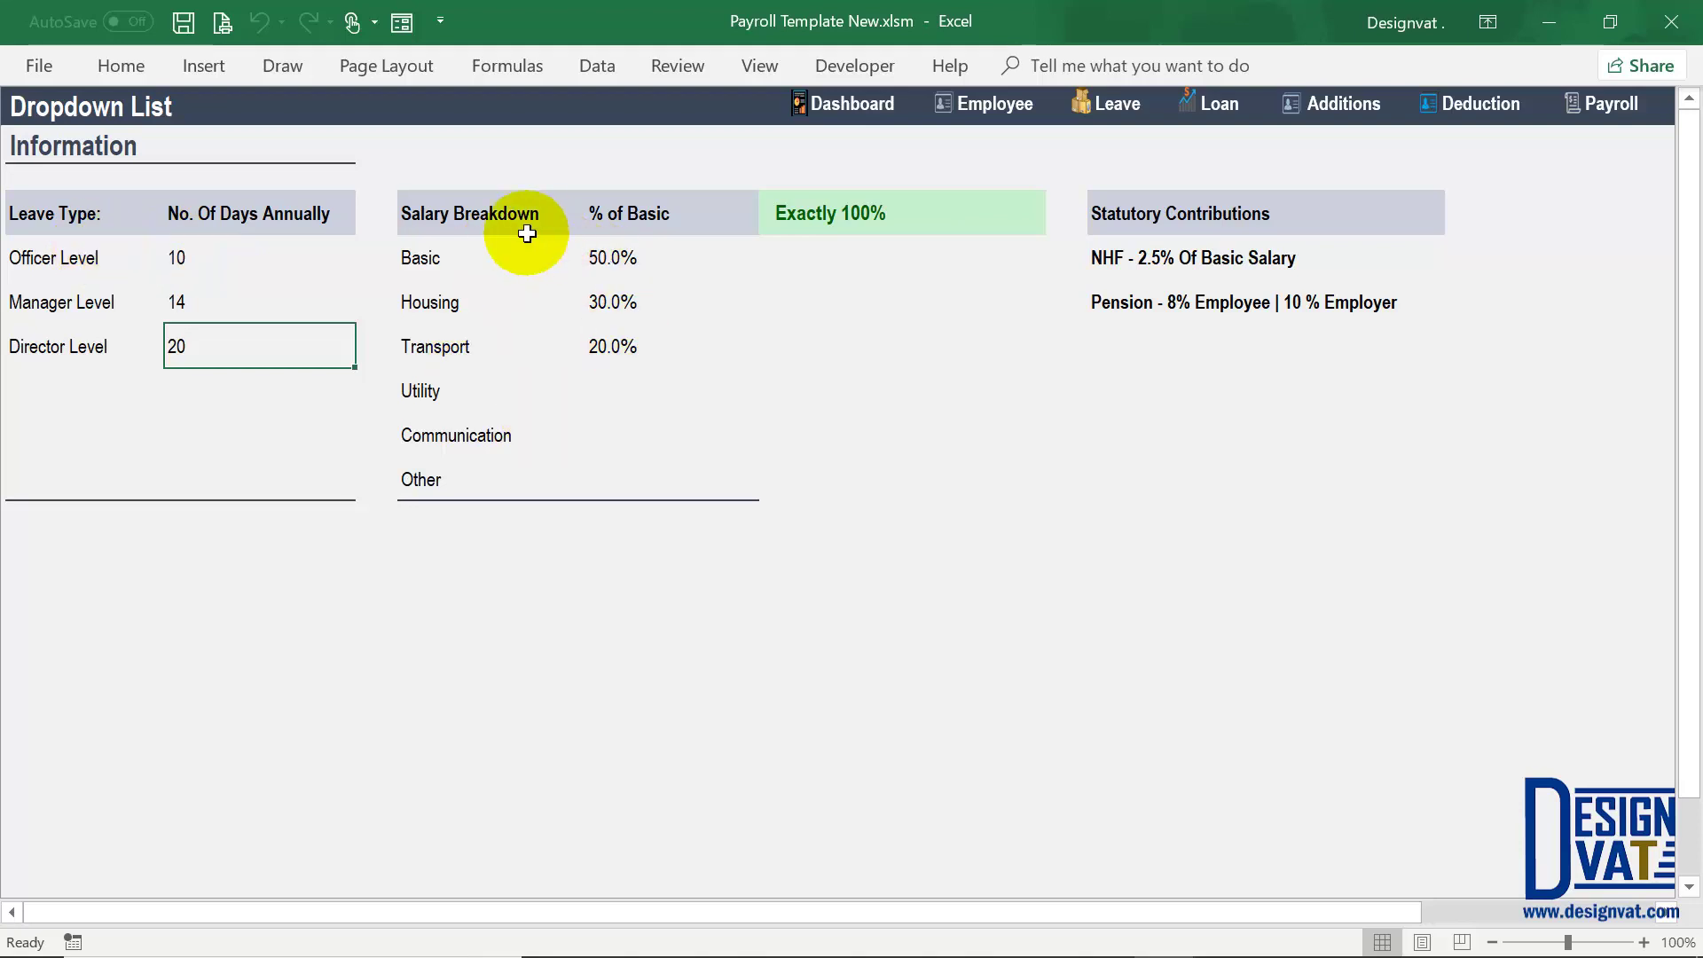
Step: Delete the Utility, Communication and Other entries from the salary breakdown list
left_click_drag(452, 257, 438, 483)
left_click(471, 255)
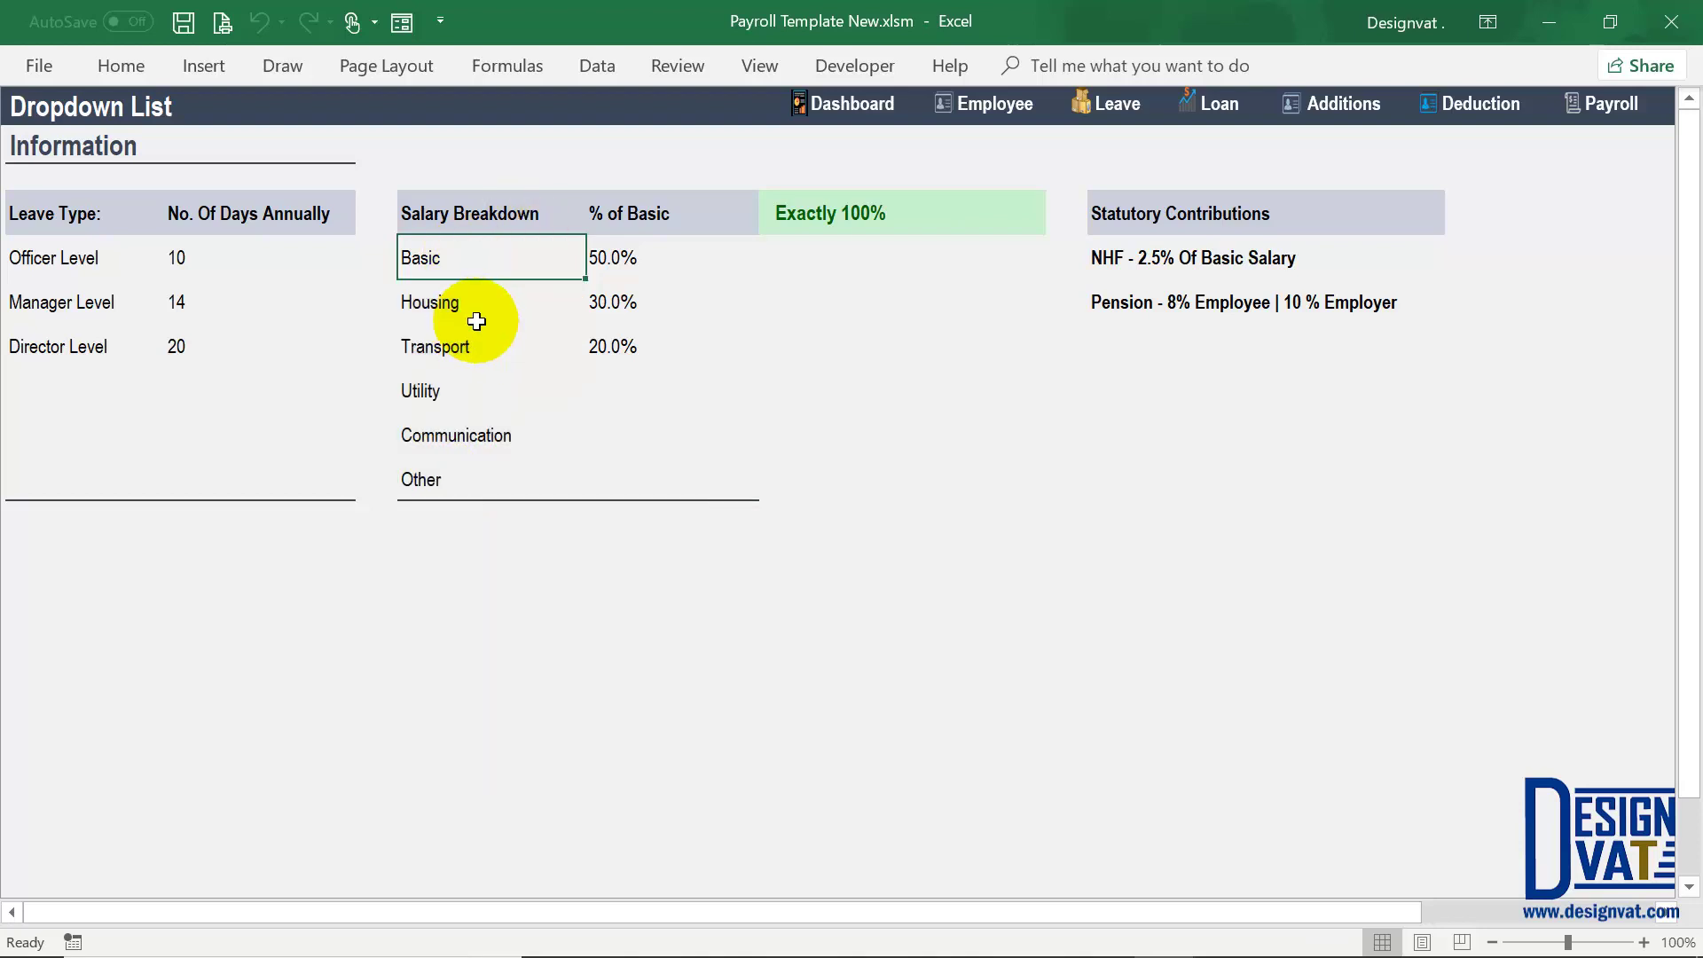
left_click(448, 347)
left_click(445, 404)
left_click(446, 475)
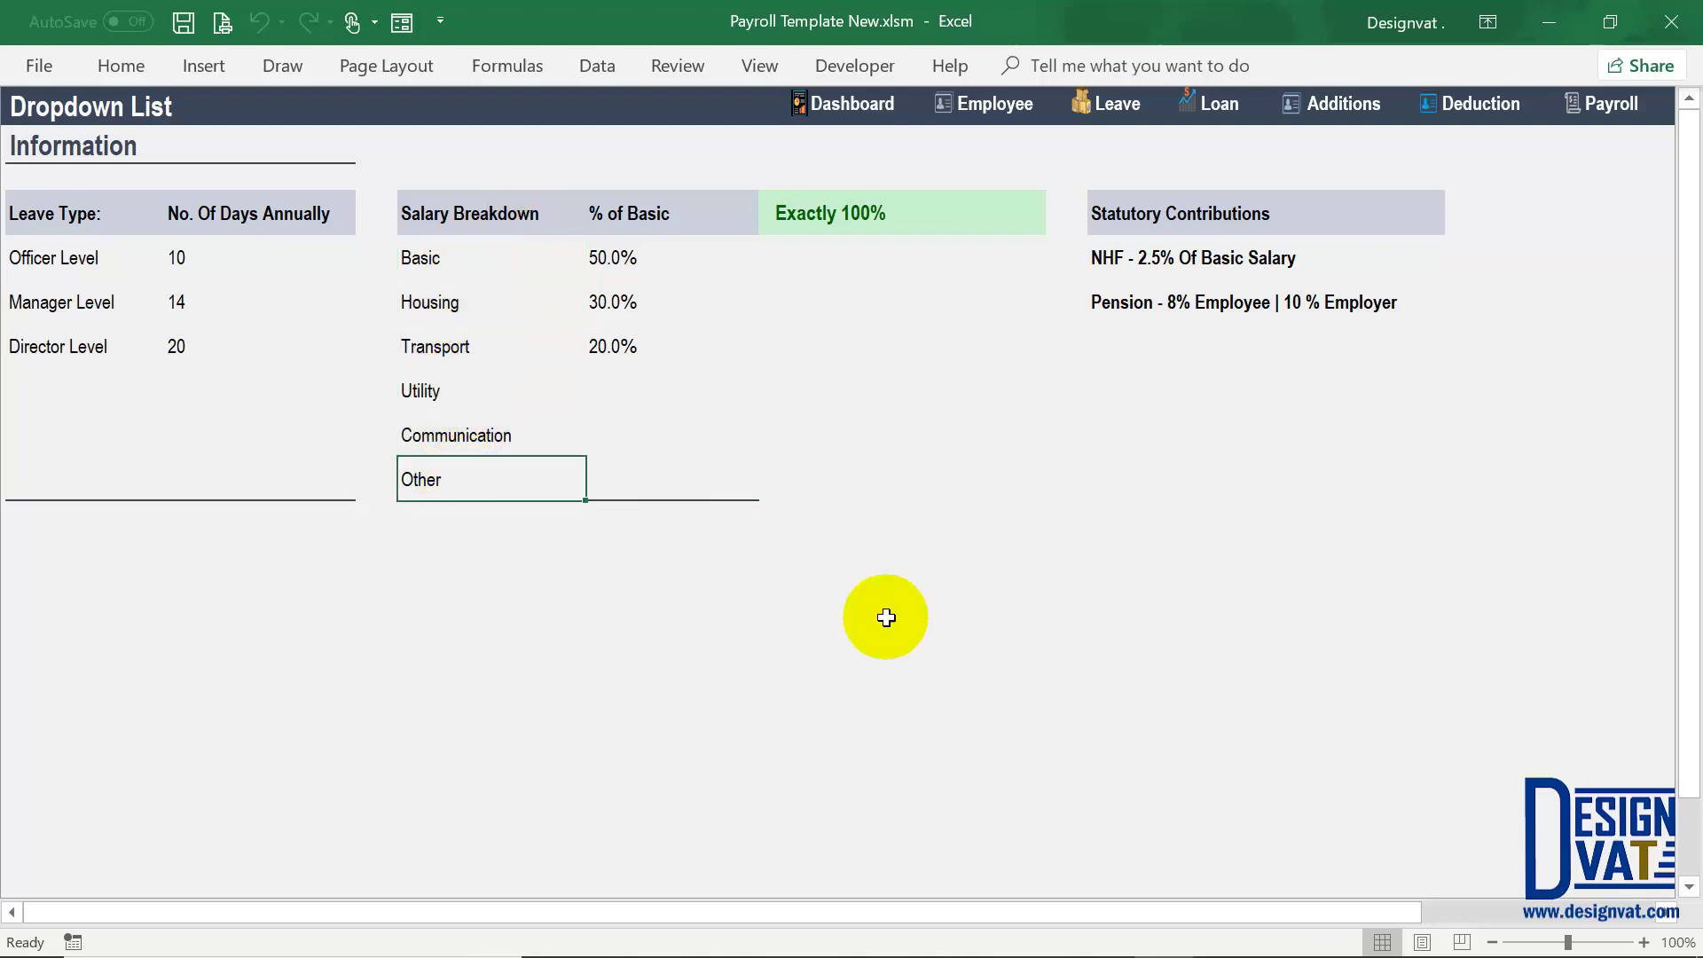
left_click_drag(439, 405, 442, 479)
key("Delete")
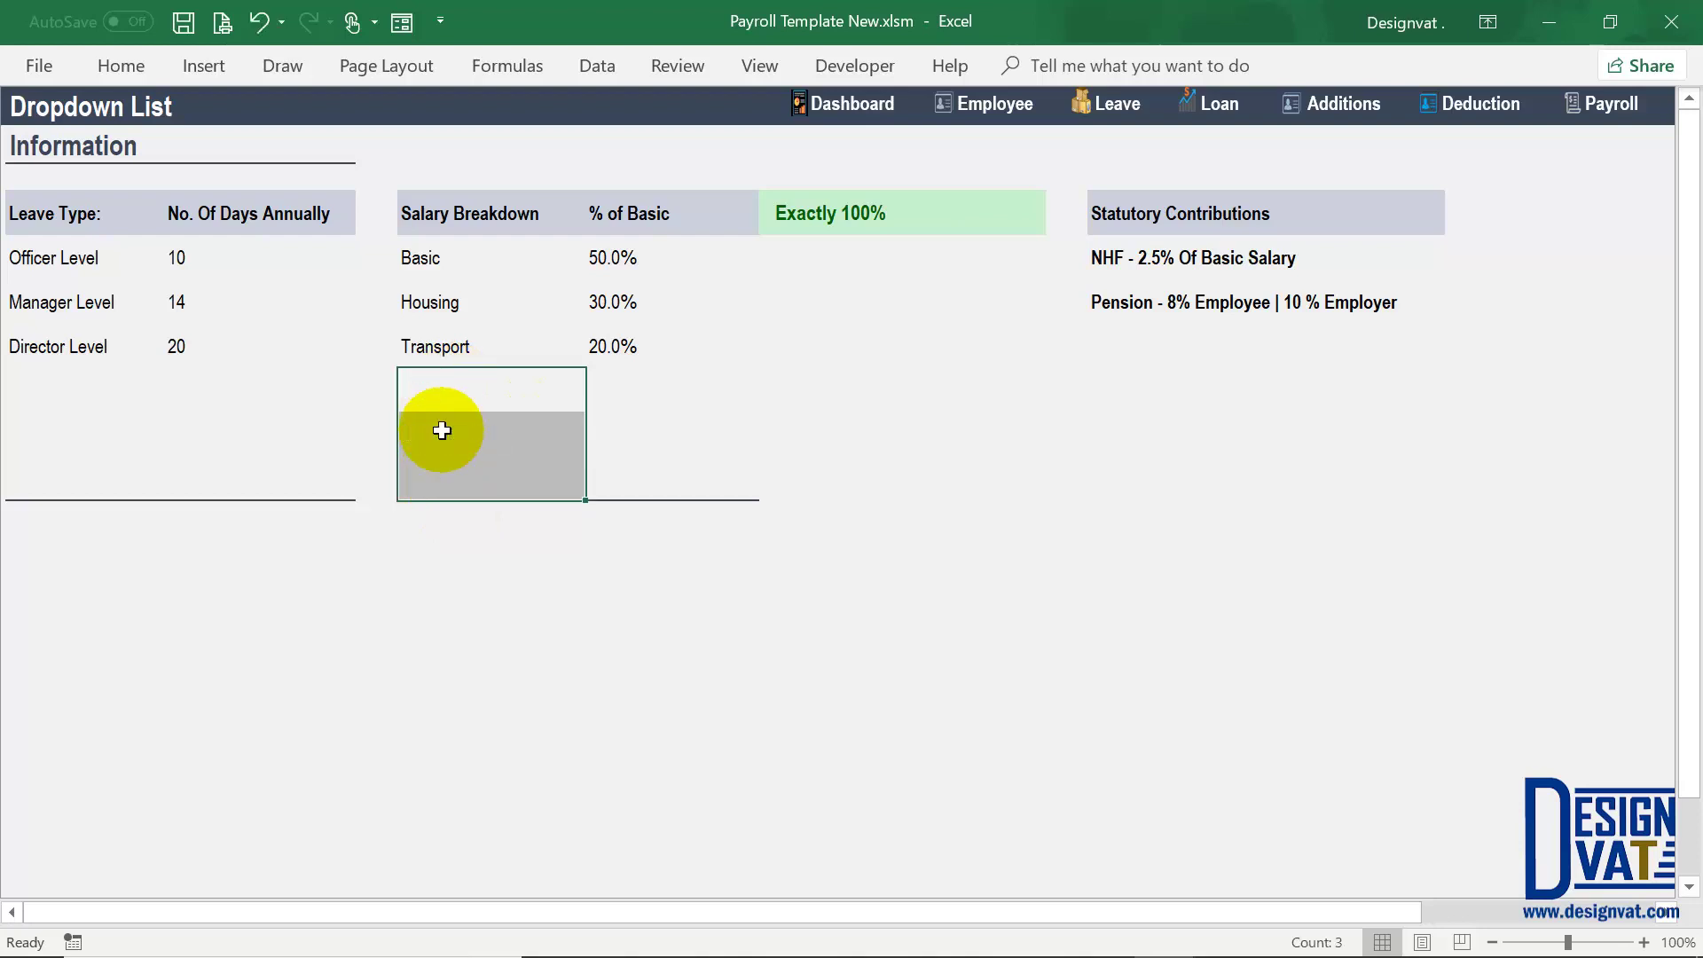
left_click(514, 338)
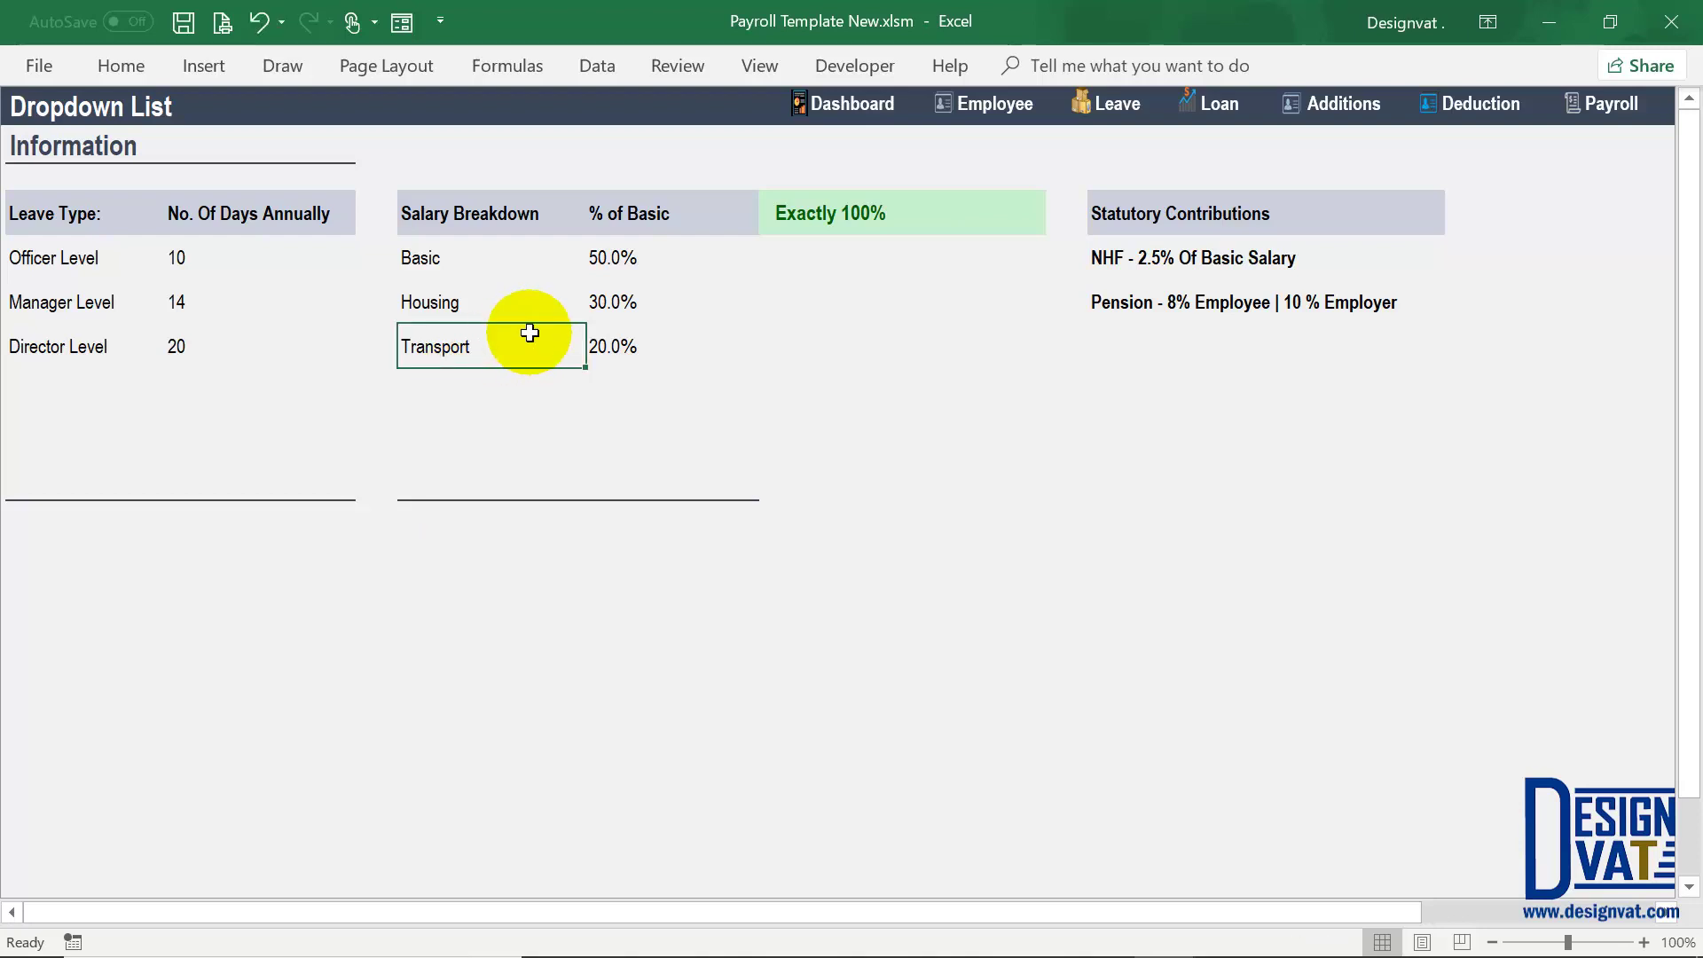
Step: Check the Payroll sheet's columns, then return to the Employee section via the Dashboard
left_click(1607, 104)
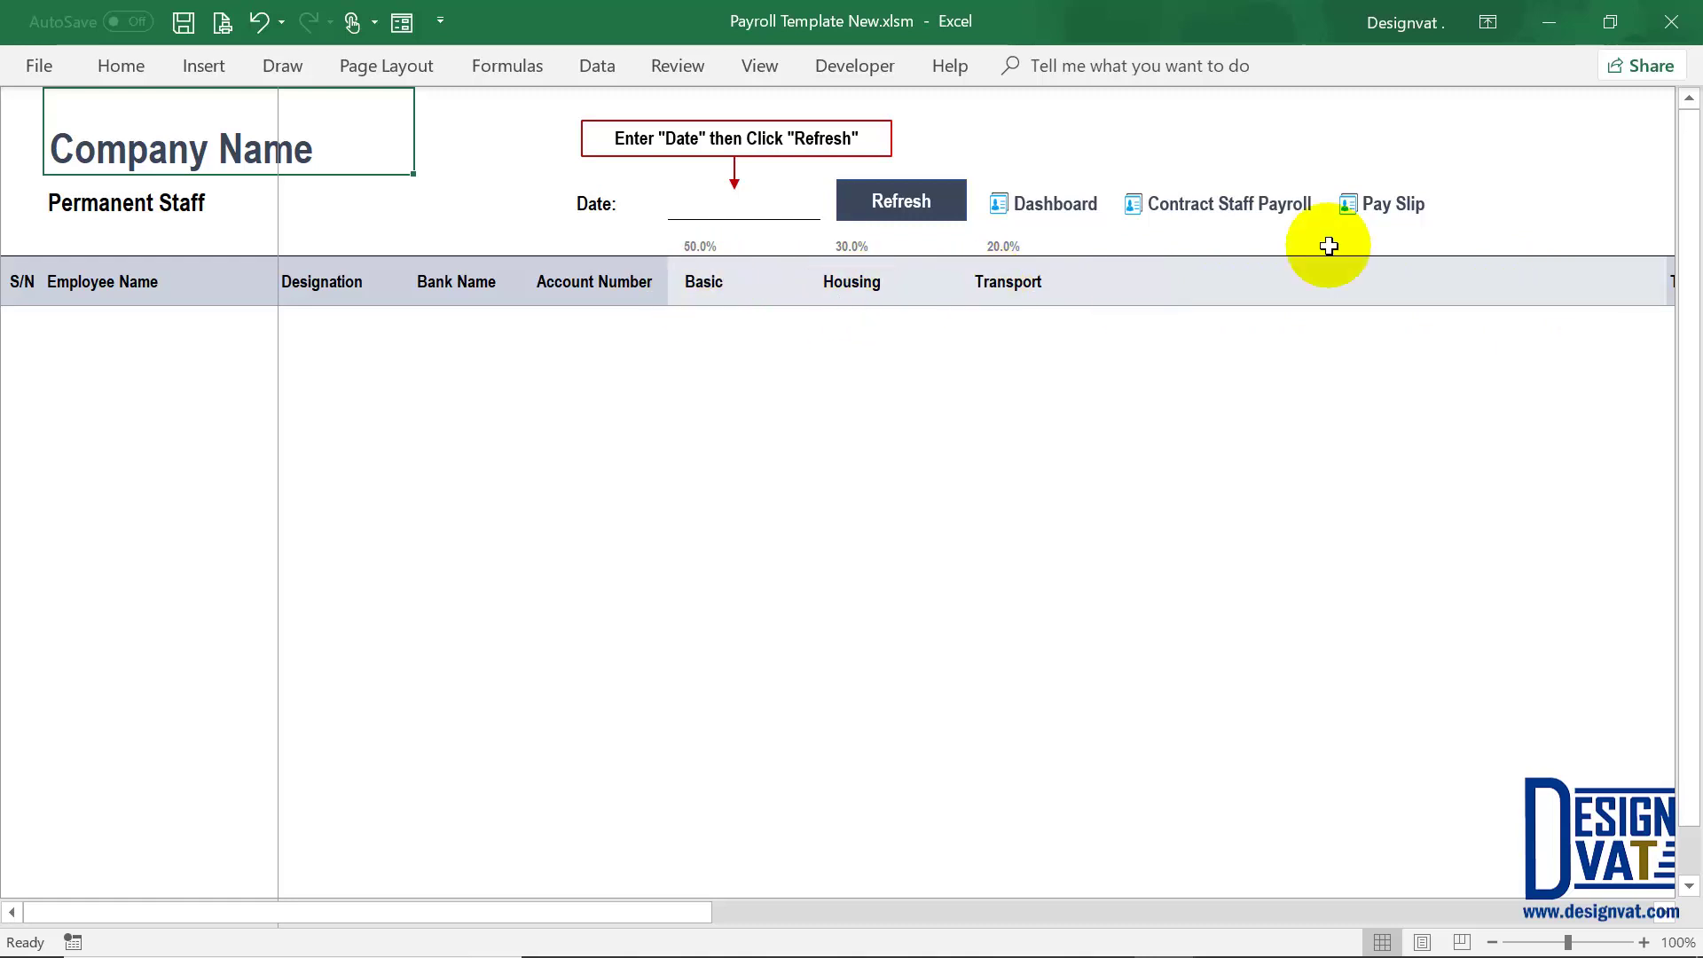
left_click(1059, 205)
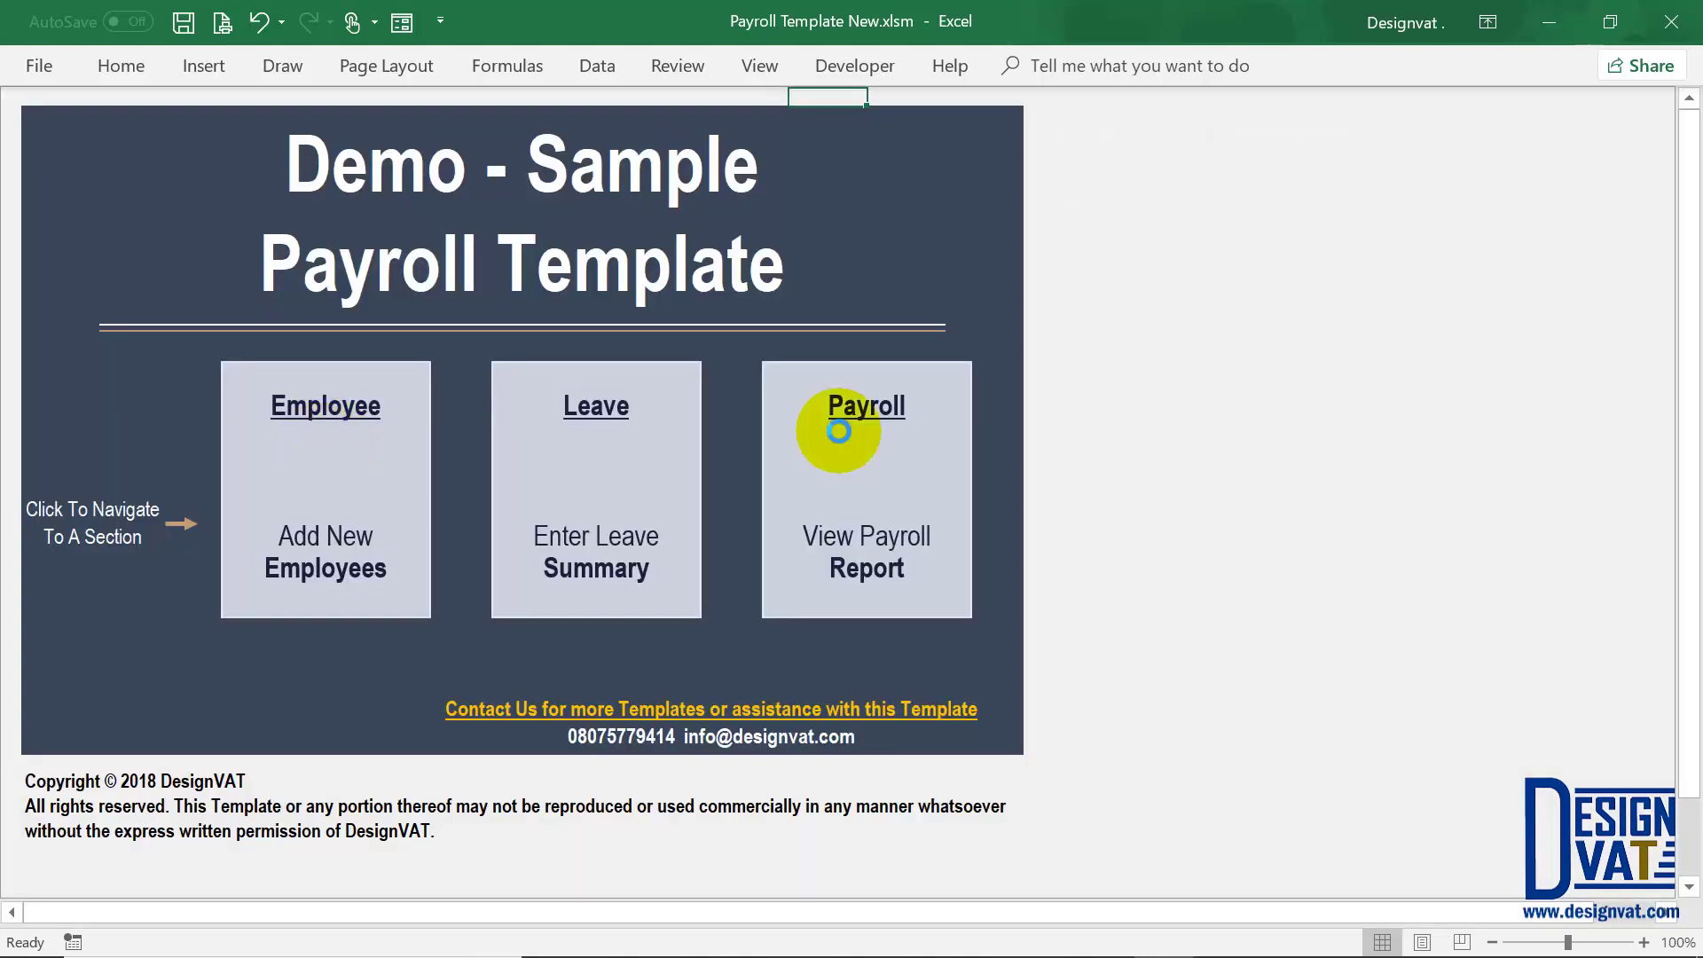
left_click(843, 427)
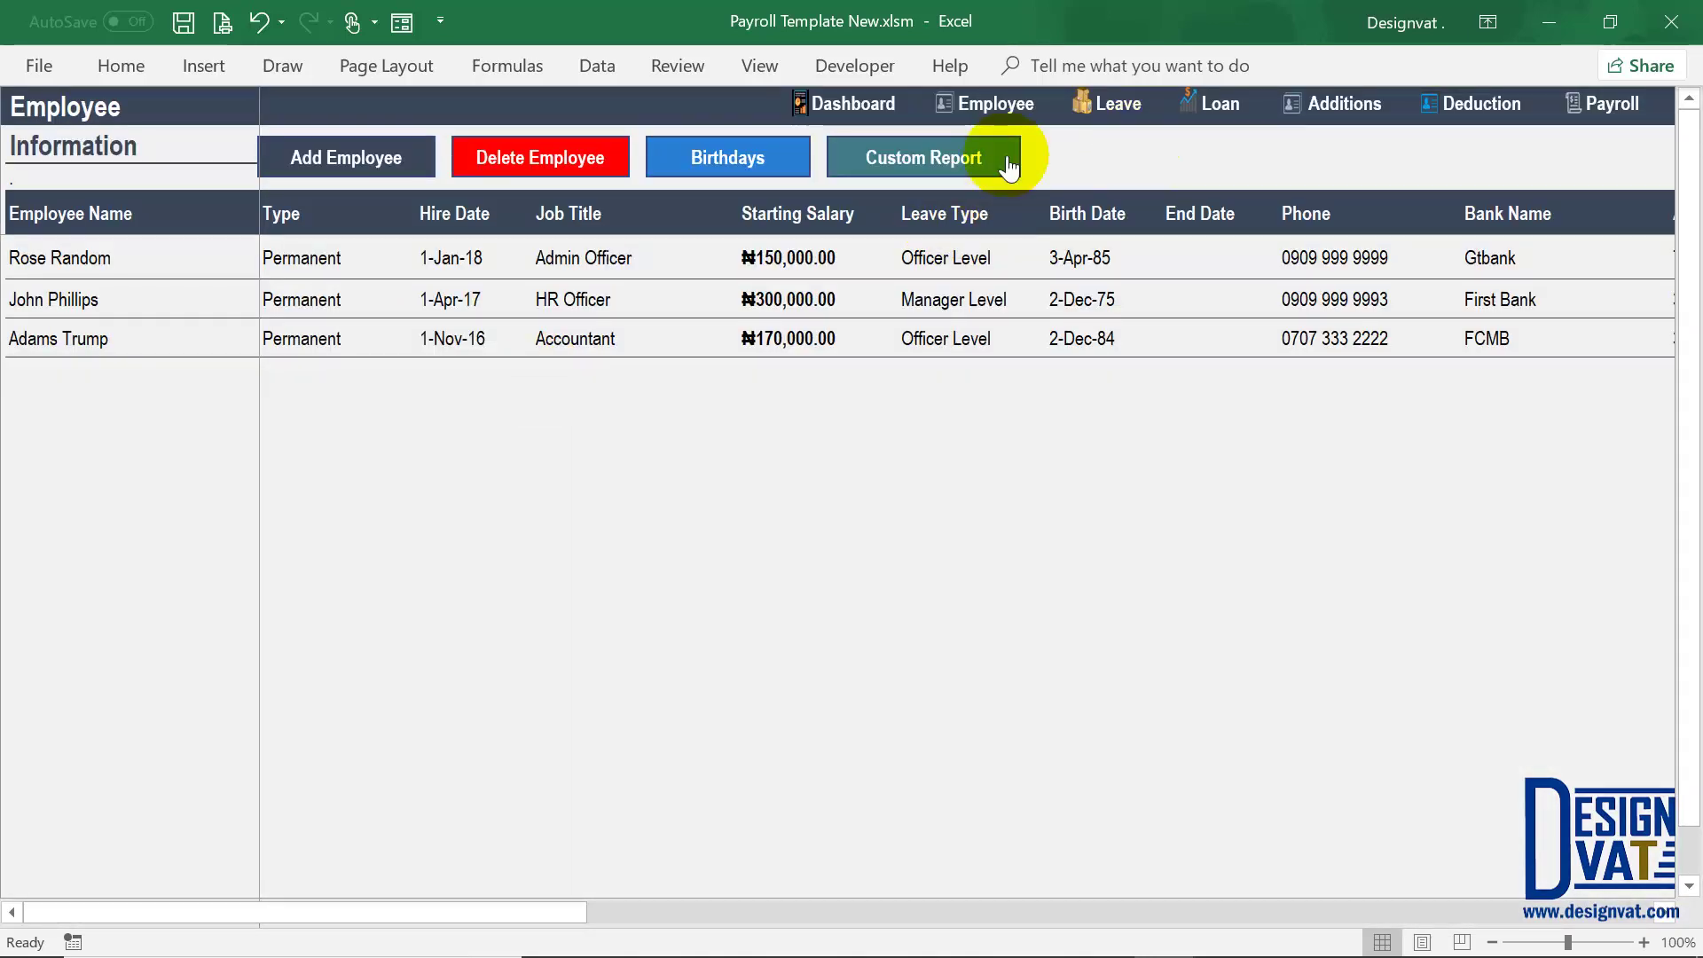
Step: Return to the Dropdown List sheet and pick the empty slot below Transport
left_click(1009, 166)
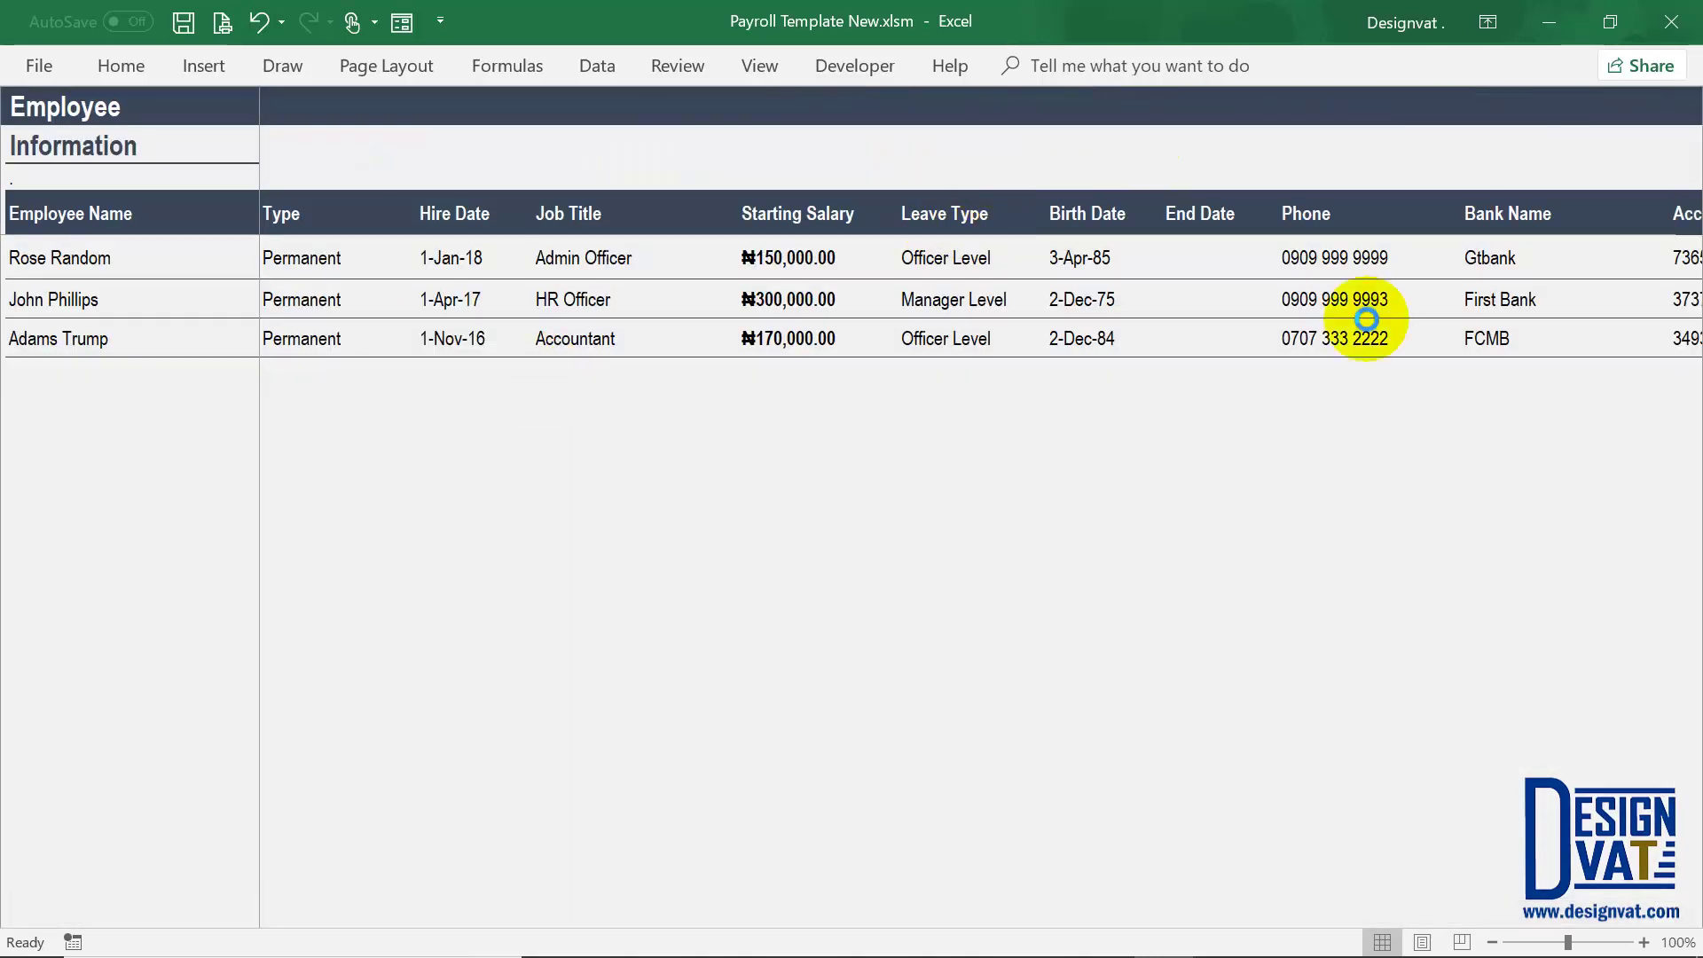
left_click(714, 298)
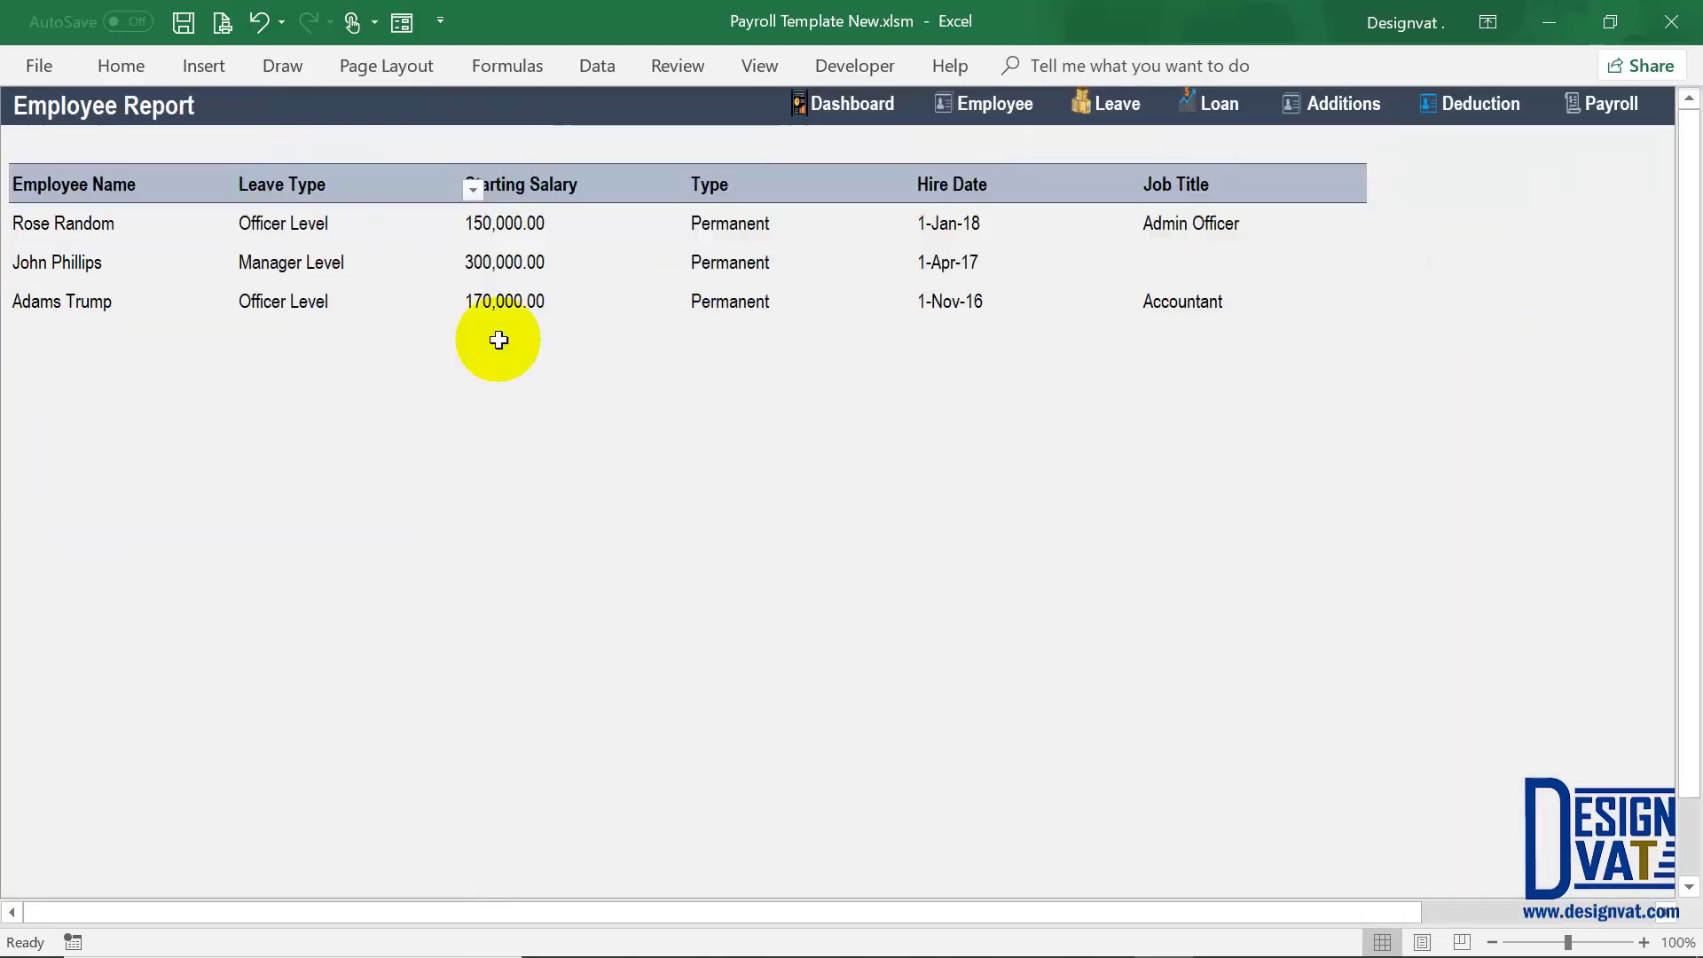
left_click_drag(488, 257, 479, 350)
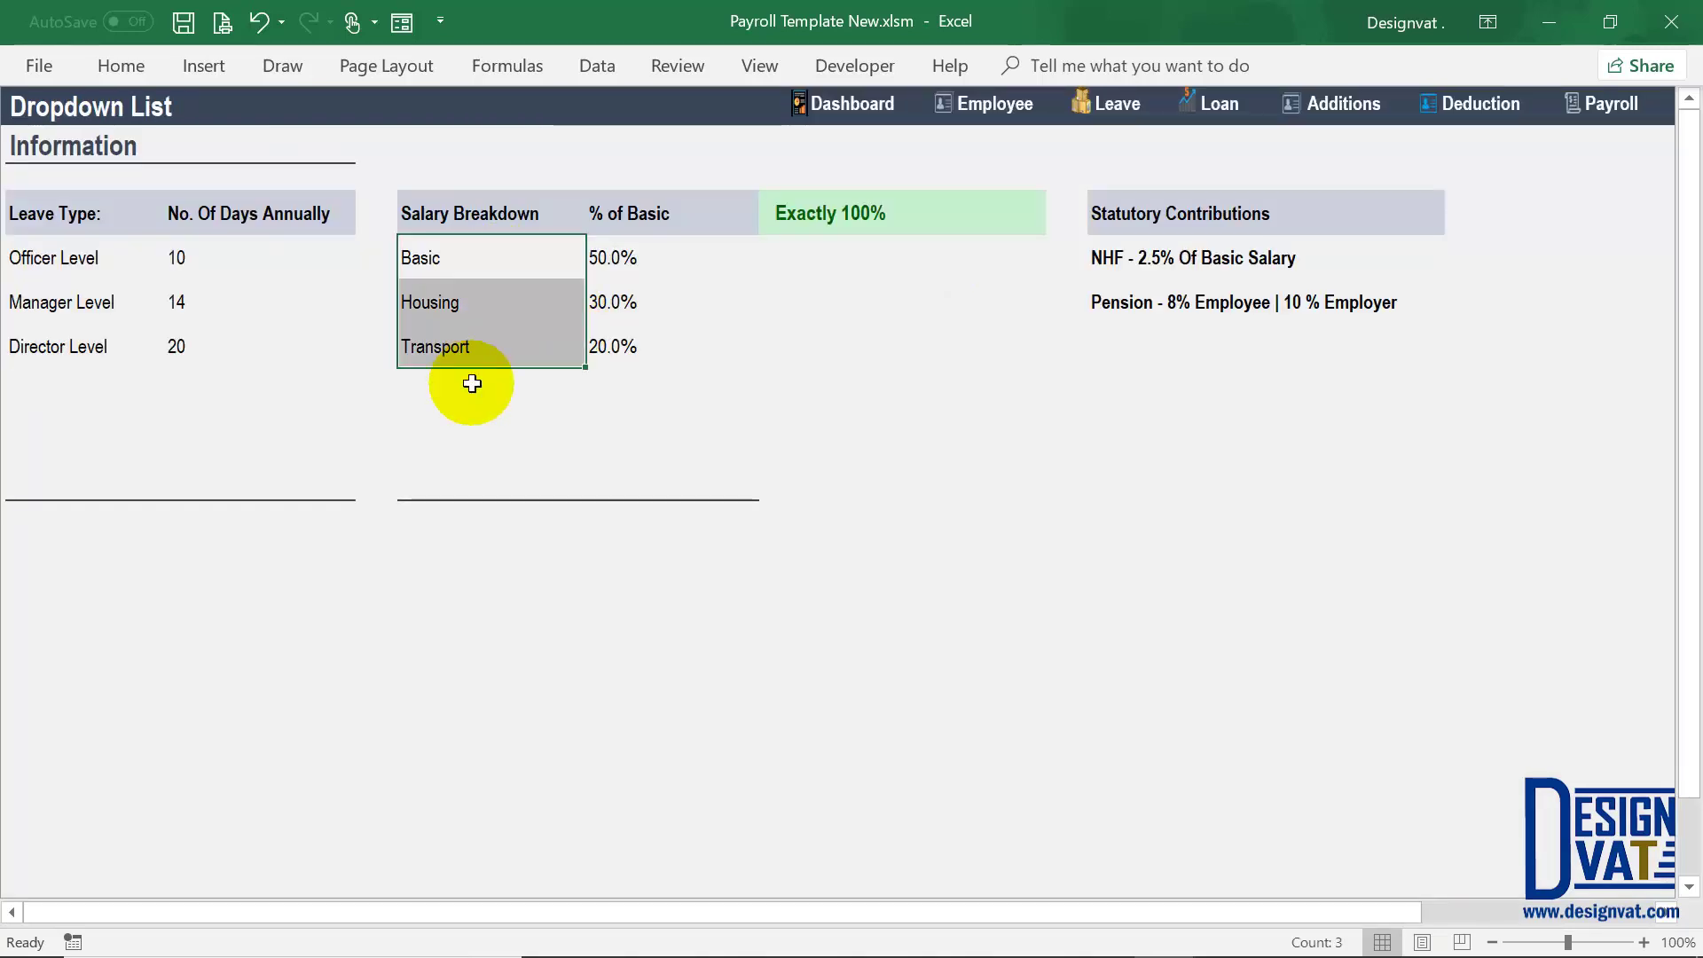
left_click(468, 383)
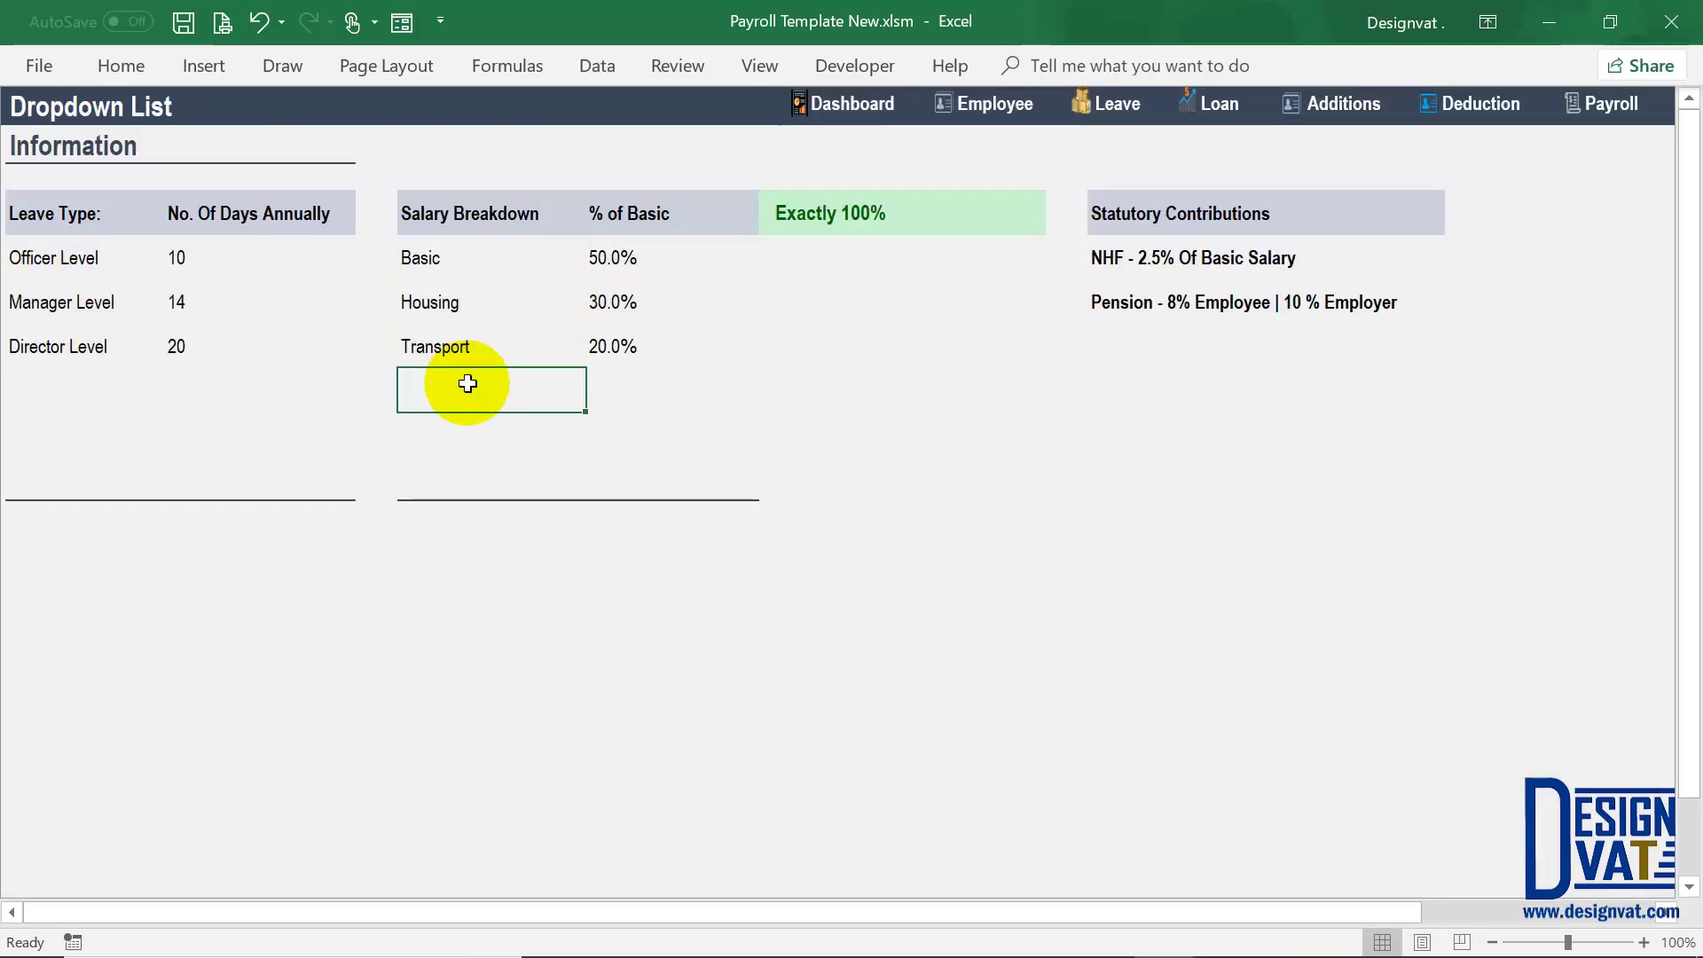
Step: Enter Telephone, Communication and Other as new salary breakdown components
type("Telephone")
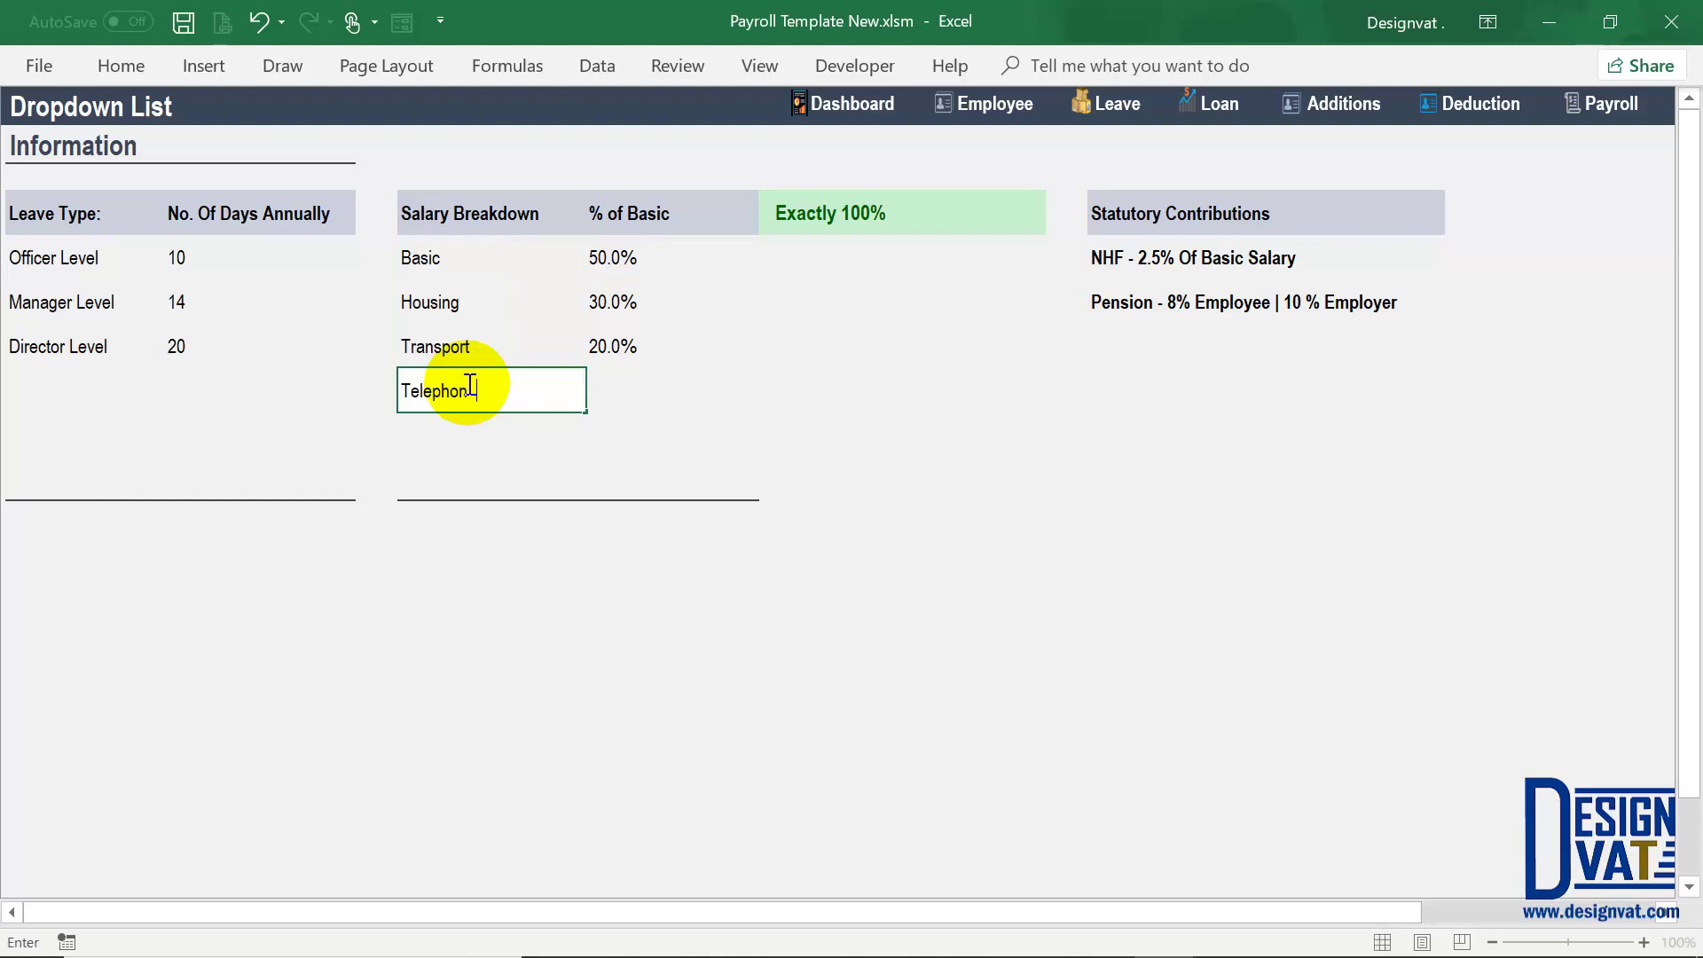
key("Return")
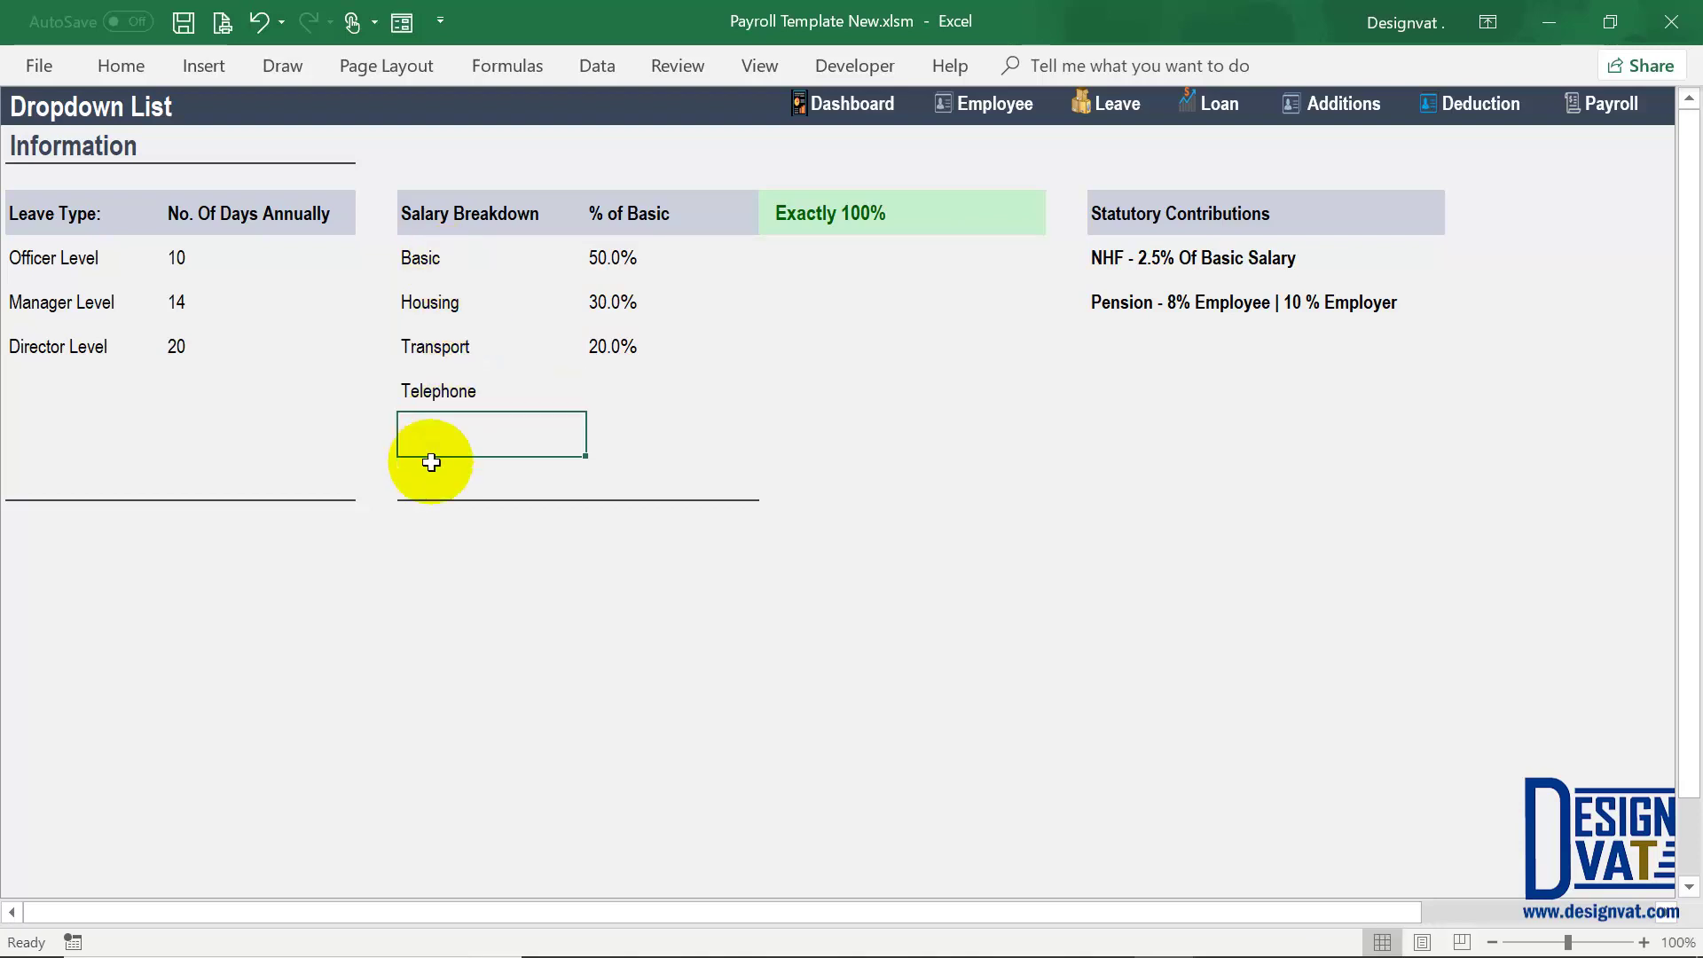
type("Communication")
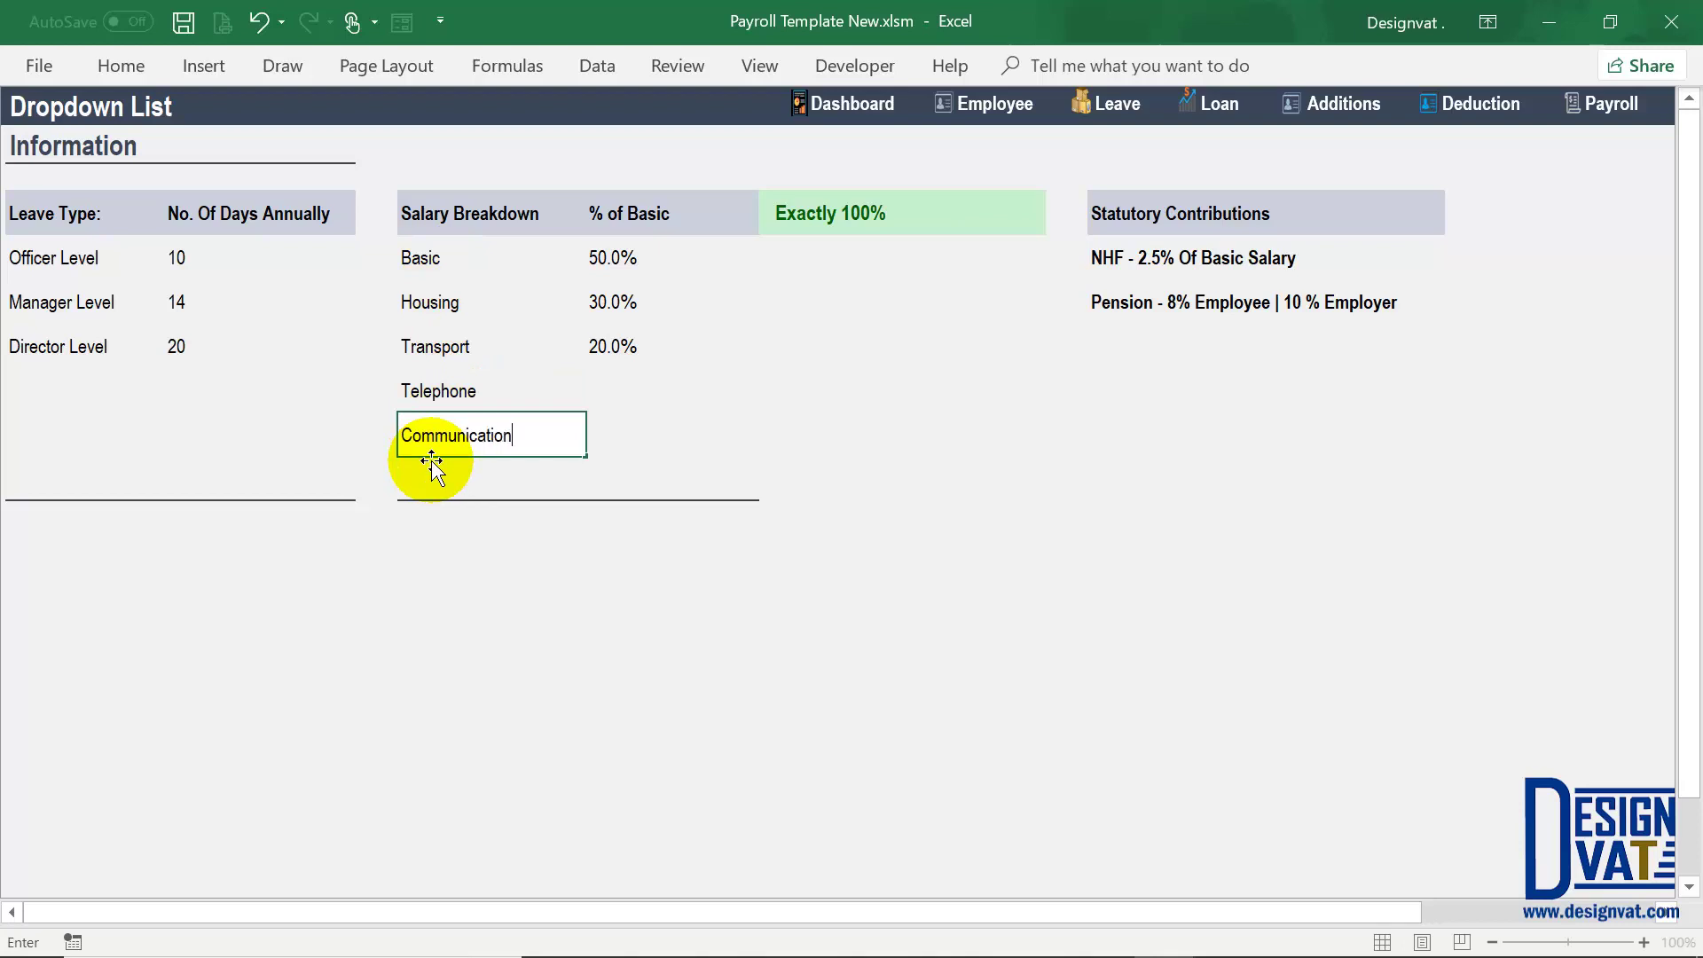
key("Return")
type("Other")
key("Return")
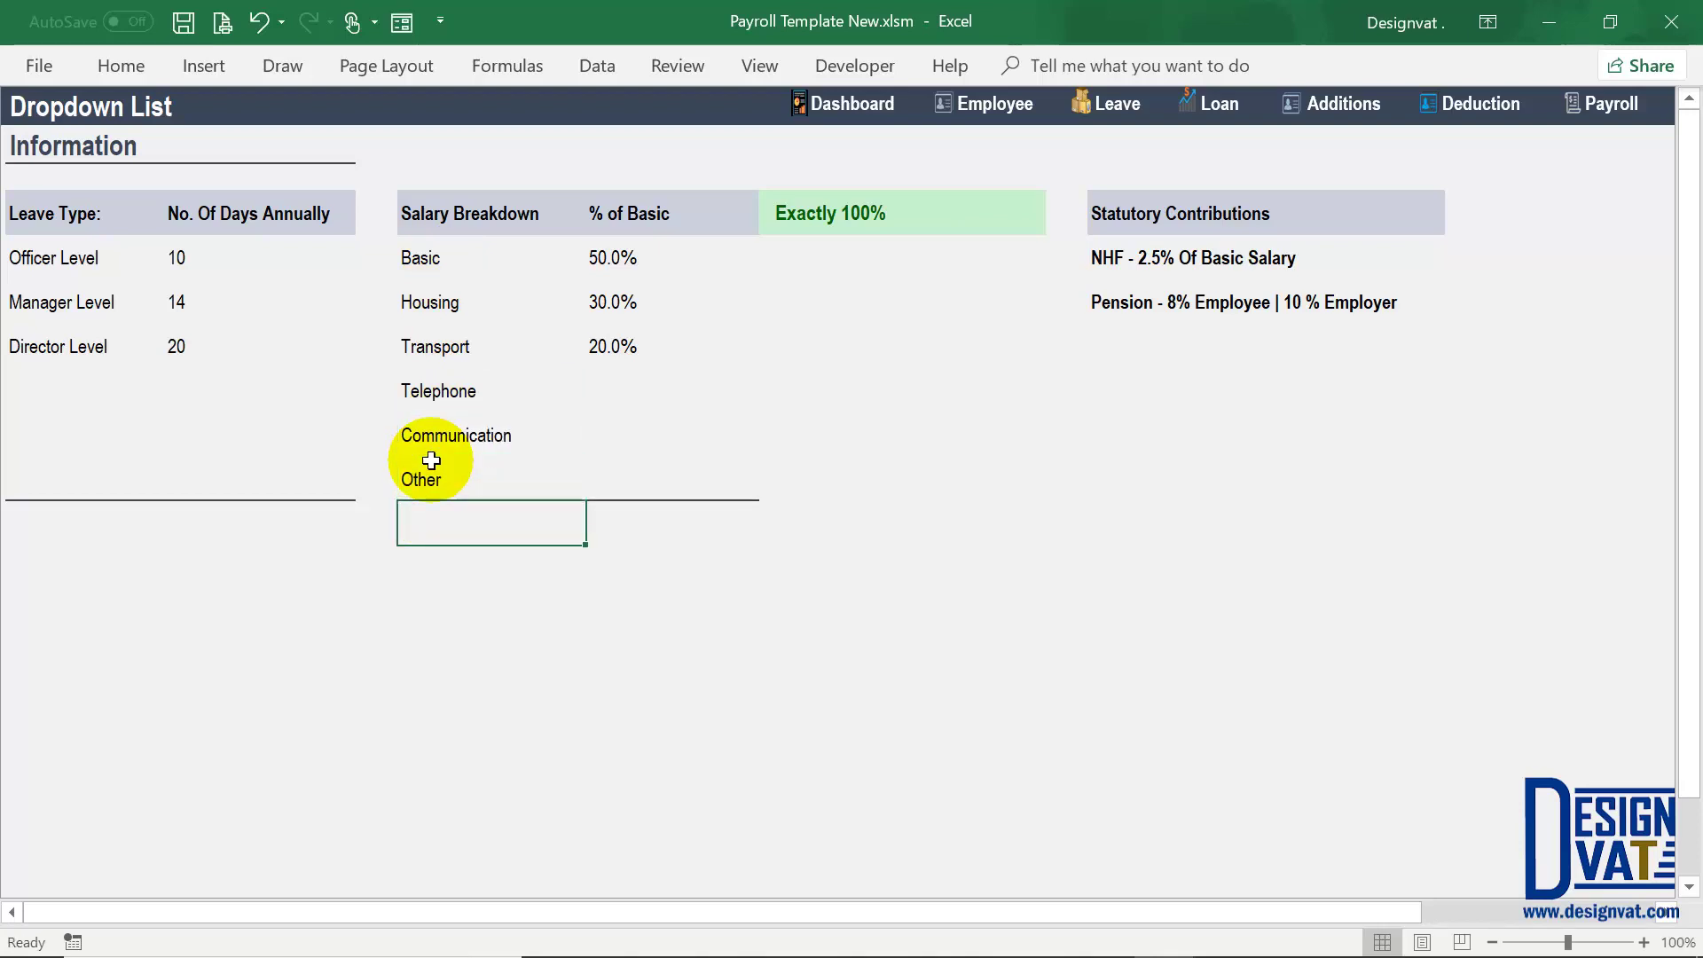
Step: Clear the existing percentage shares so the total check reads Not up to 100%
left_click(621, 259)
left_click_drag(611, 404, 614, 482)
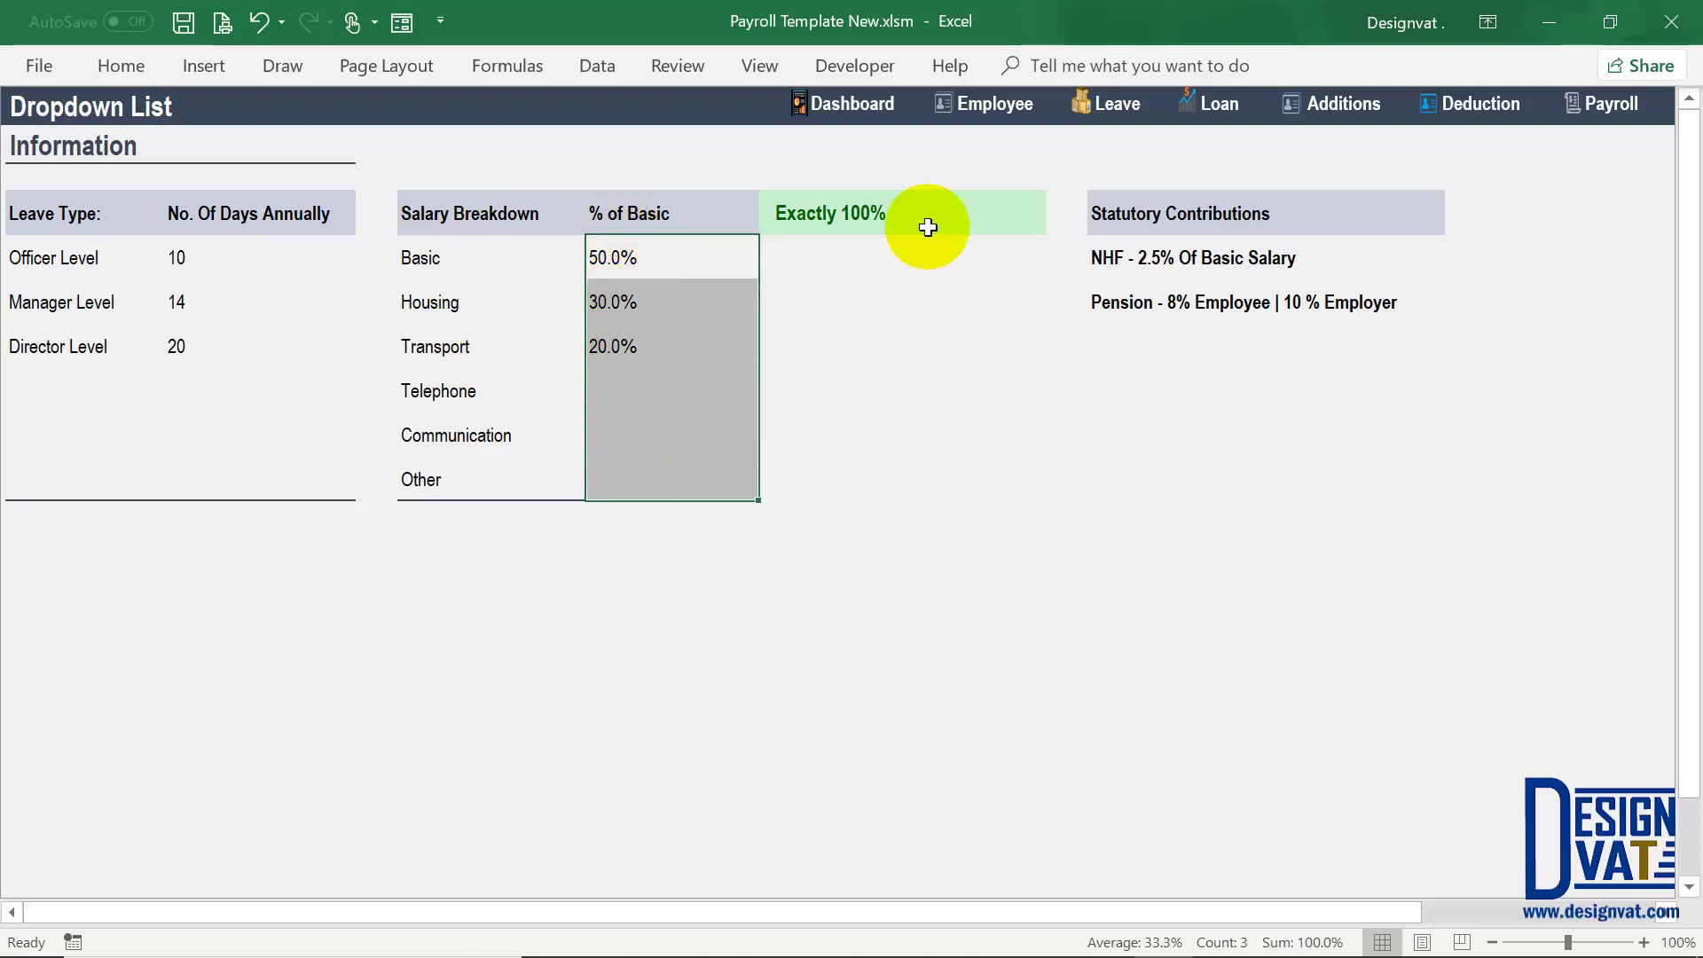
left_click(878, 220)
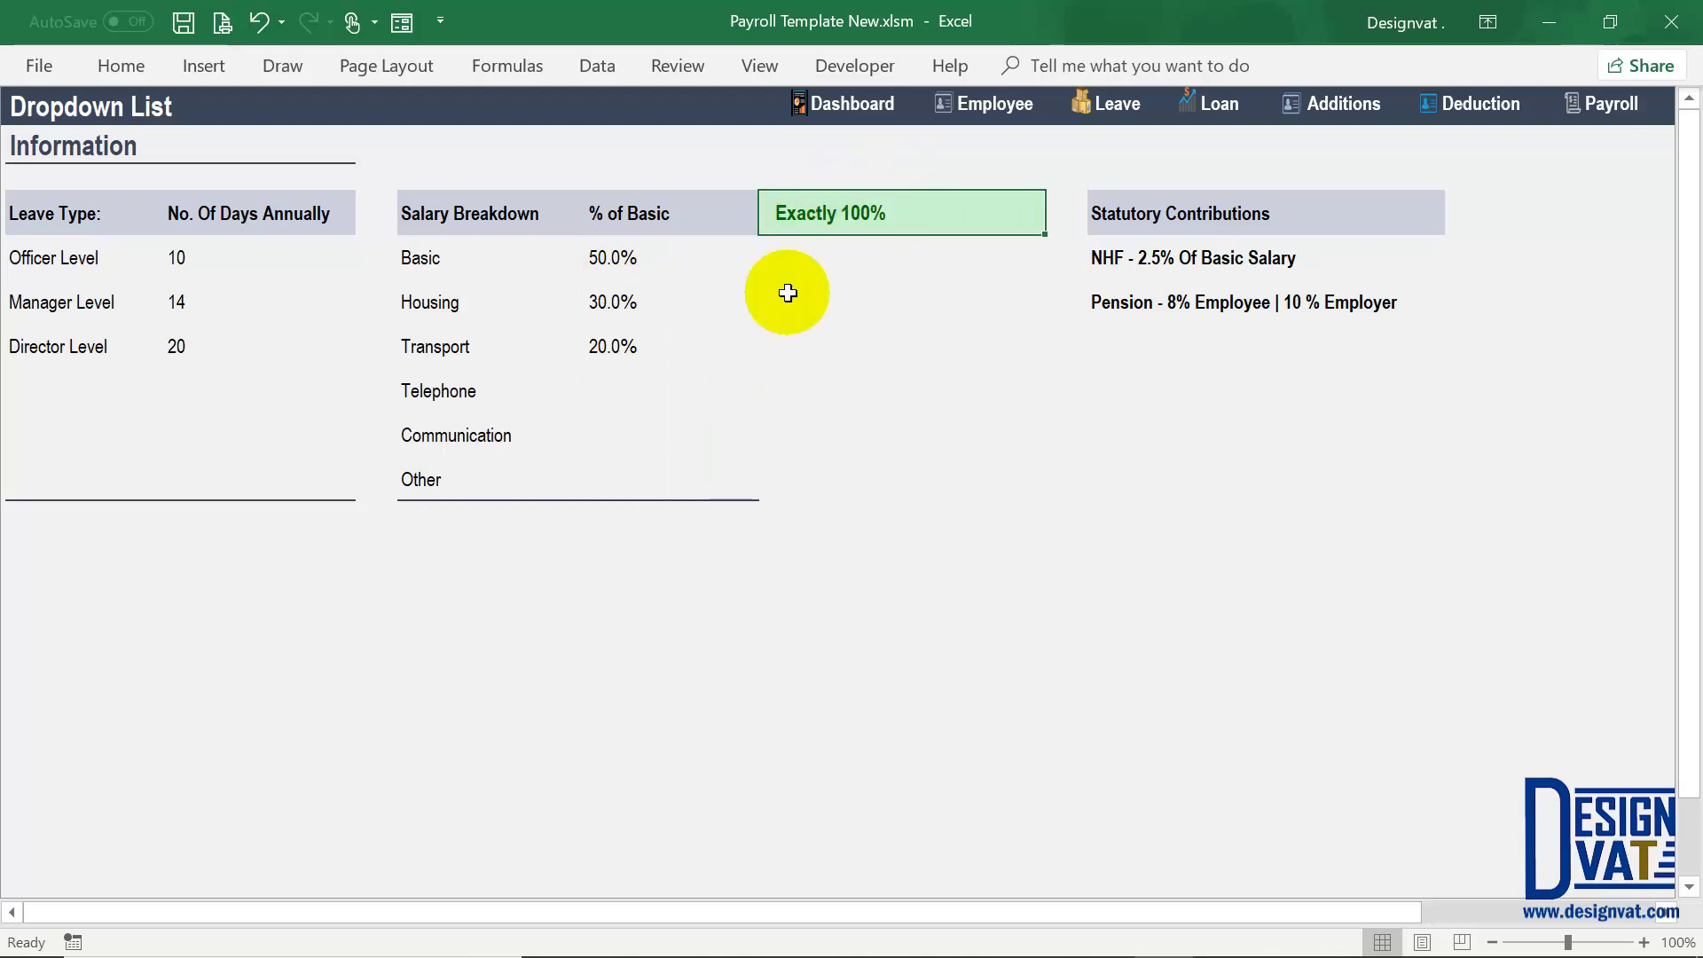
left_click_drag(646, 255, 647, 349)
key("Delete")
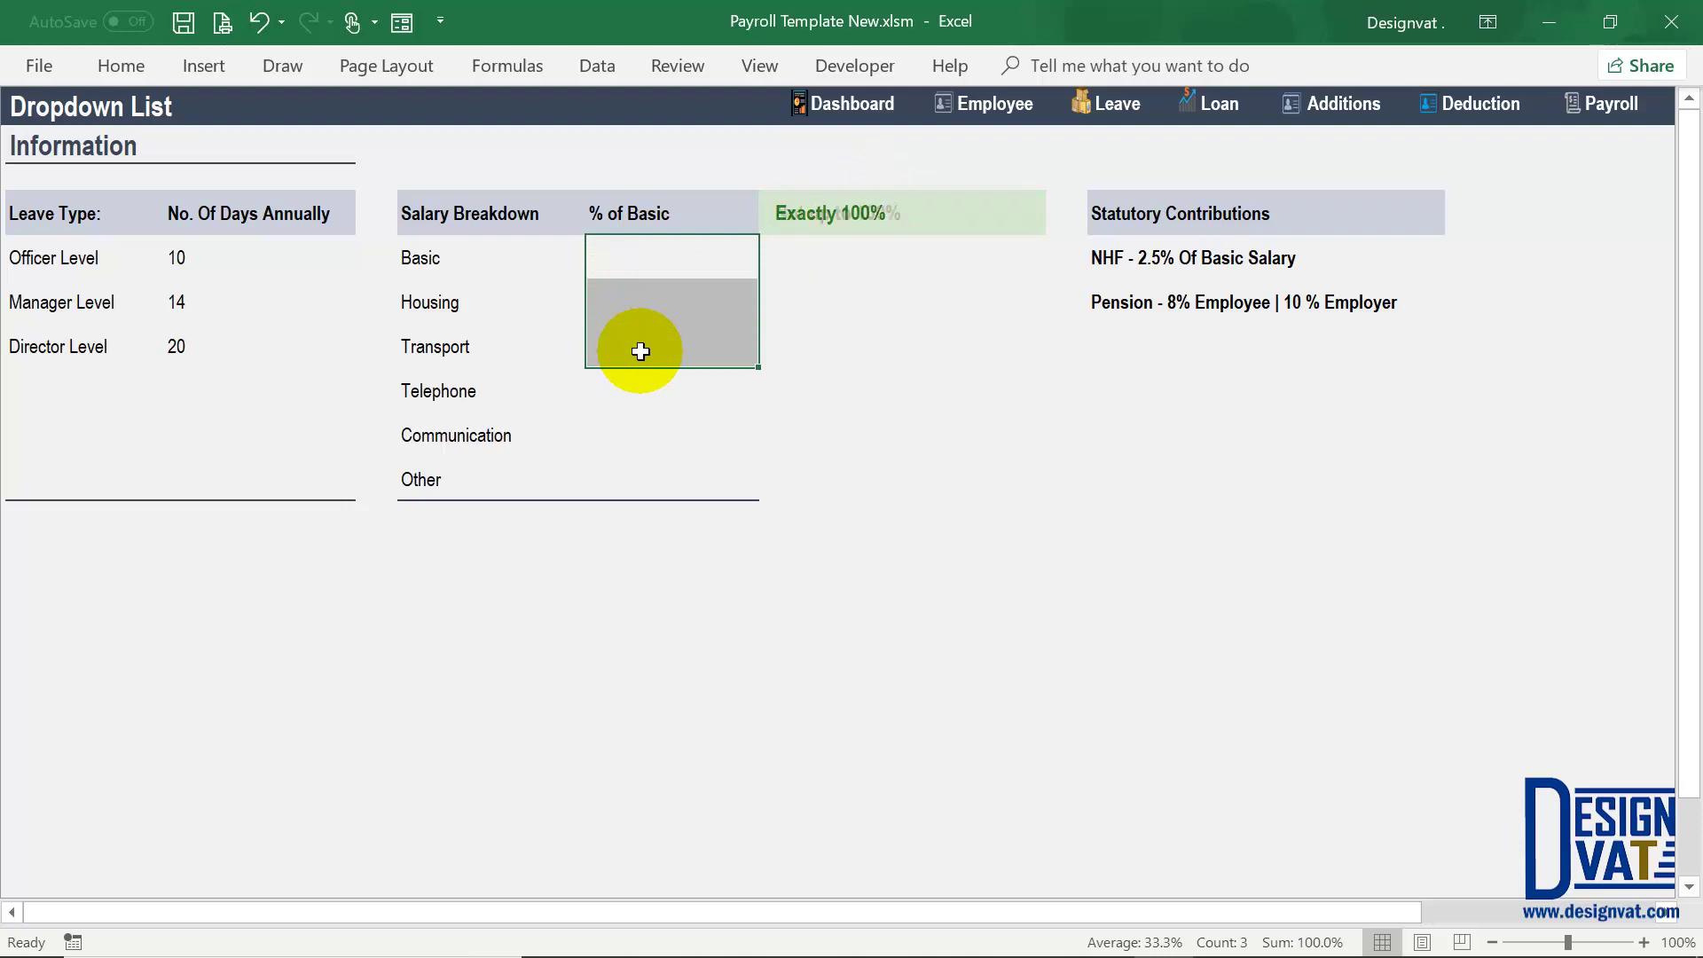
left_click(812, 218)
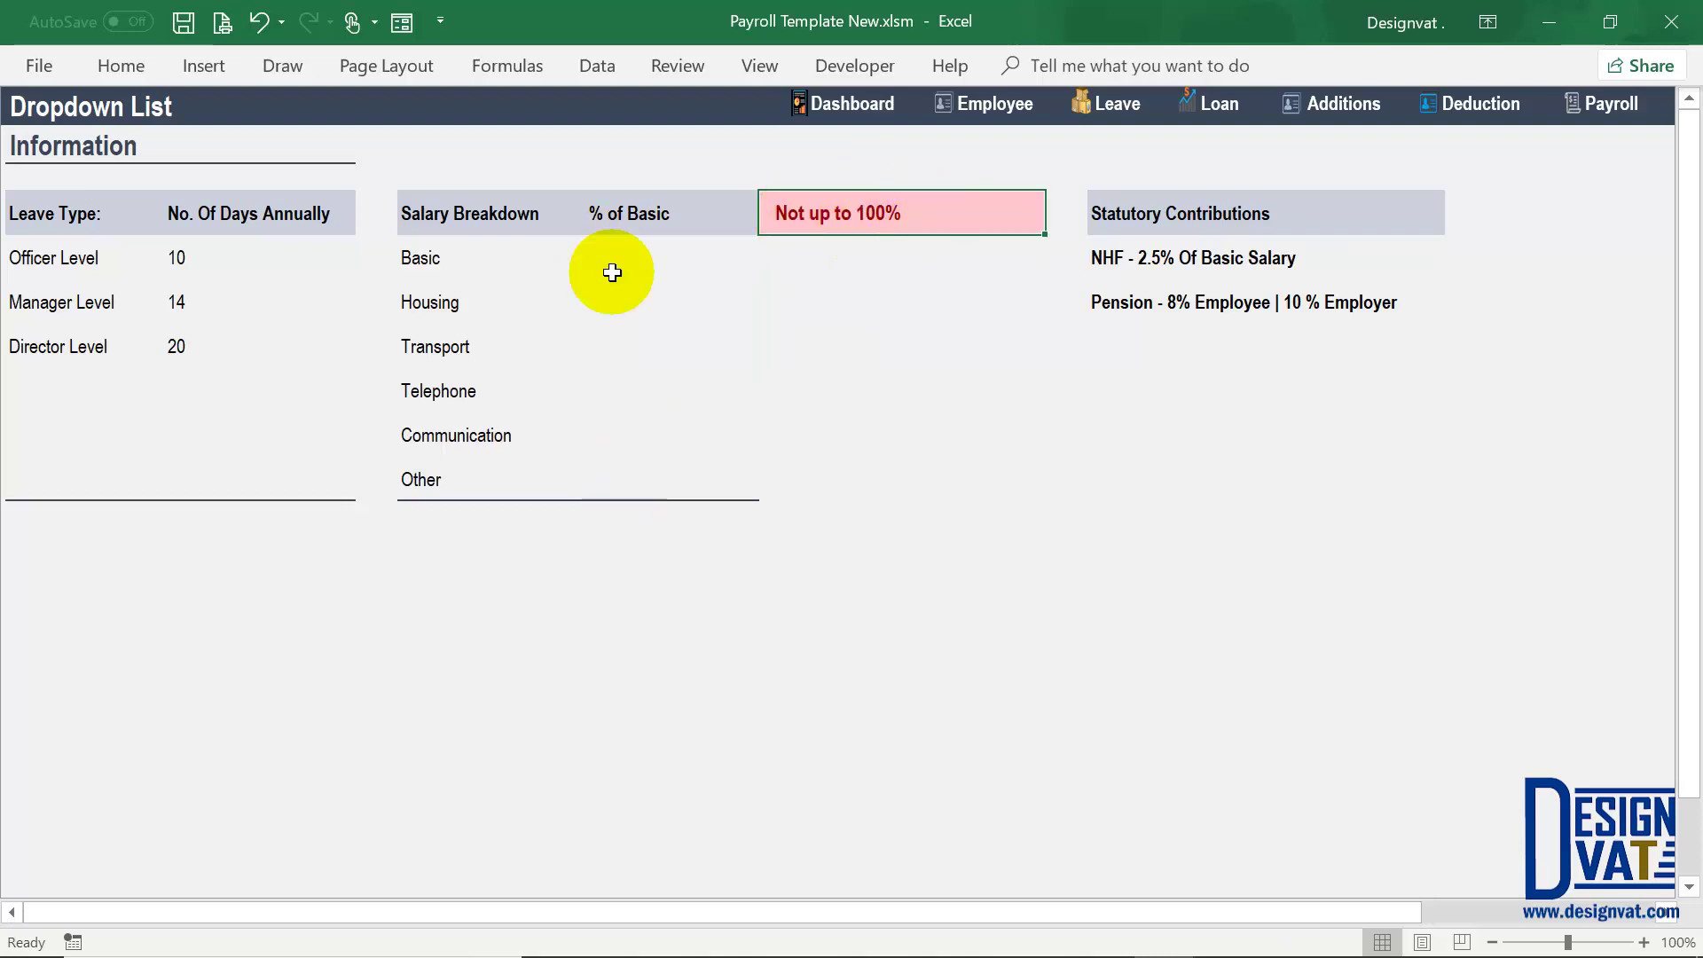
left_click_drag(647, 253, 622, 478)
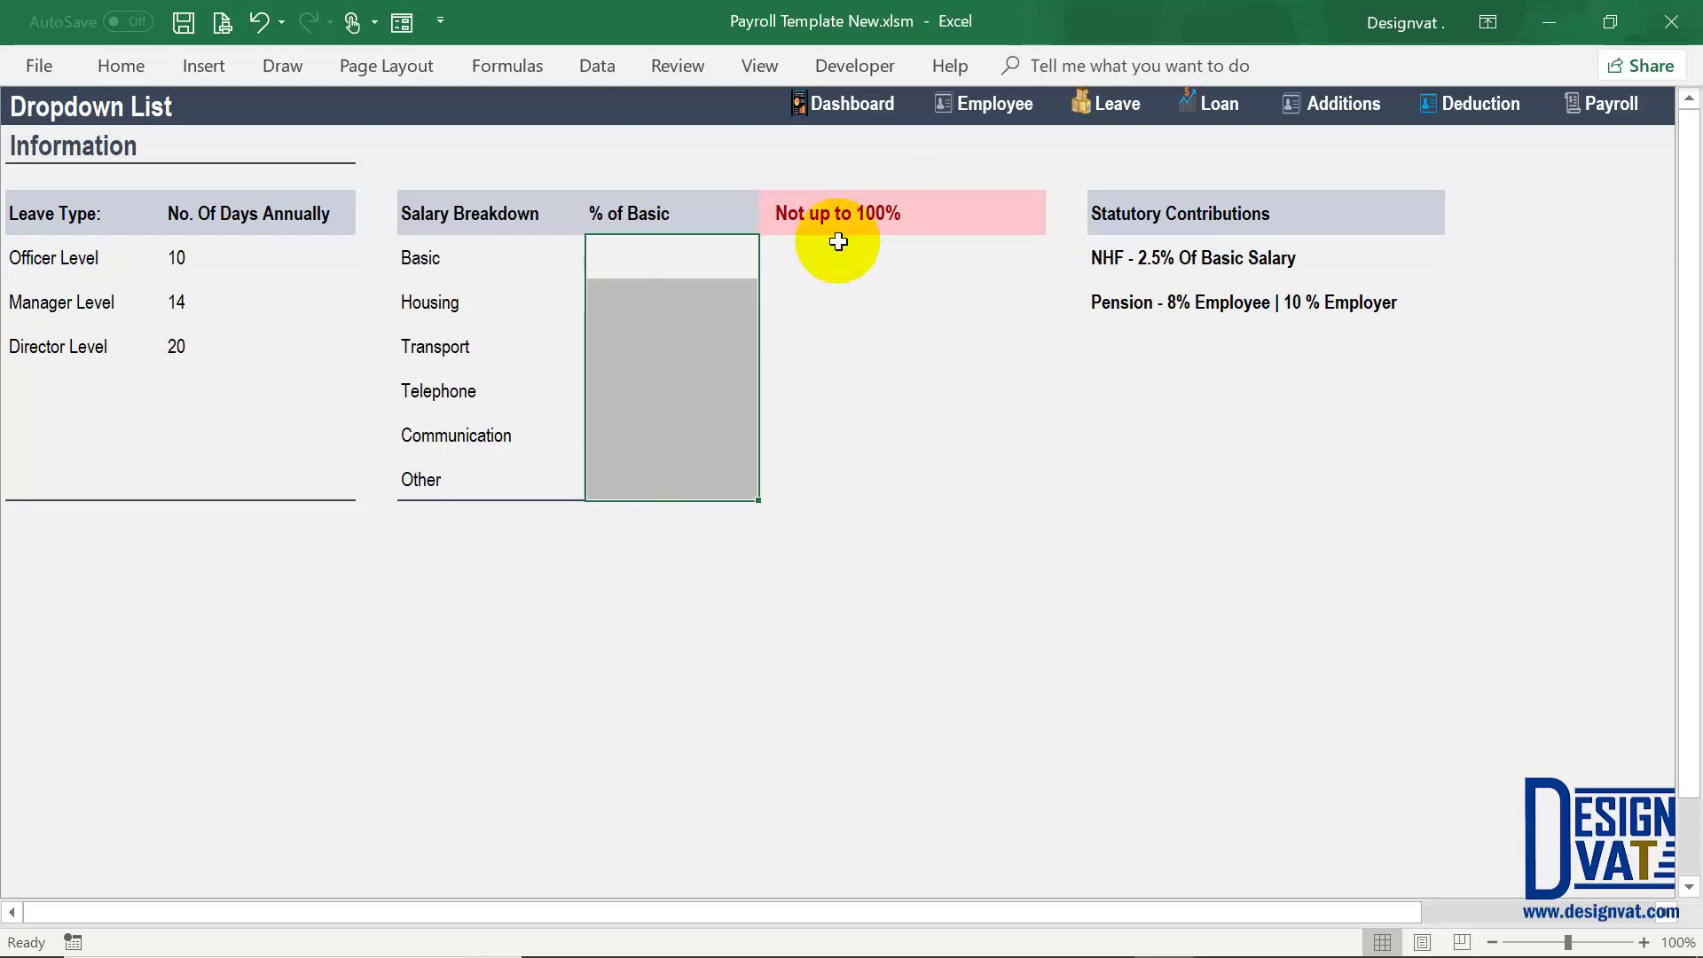
left_click(865, 218)
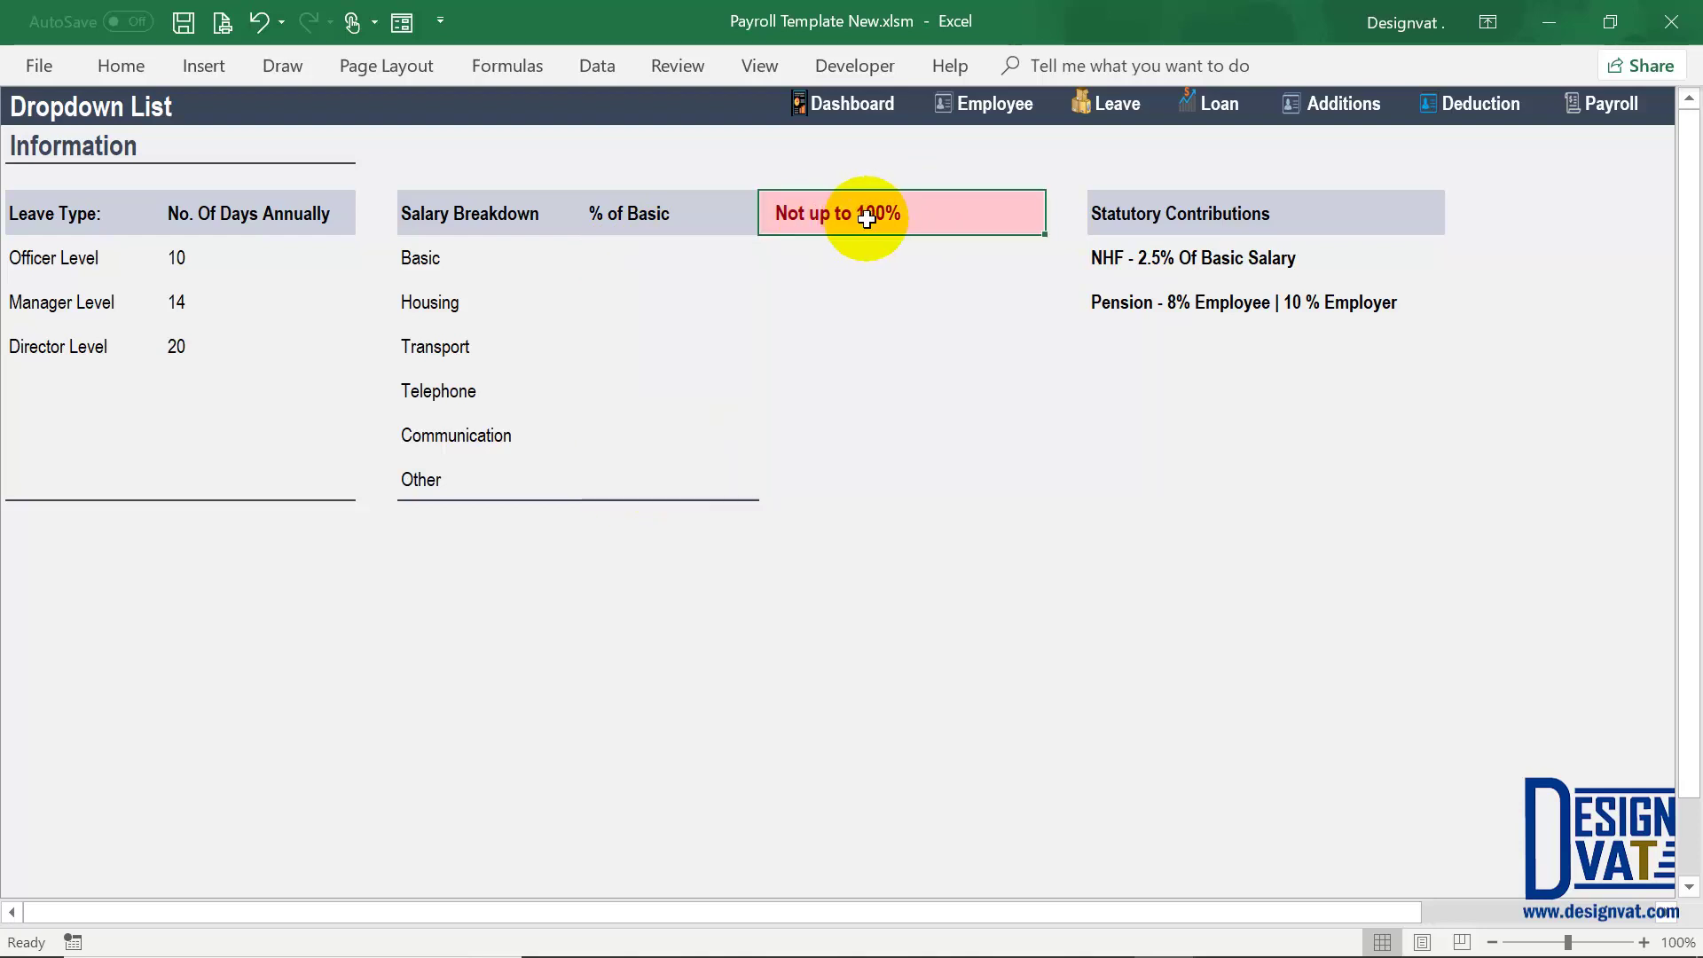
left_click_drag(472, 264, 466, 472)
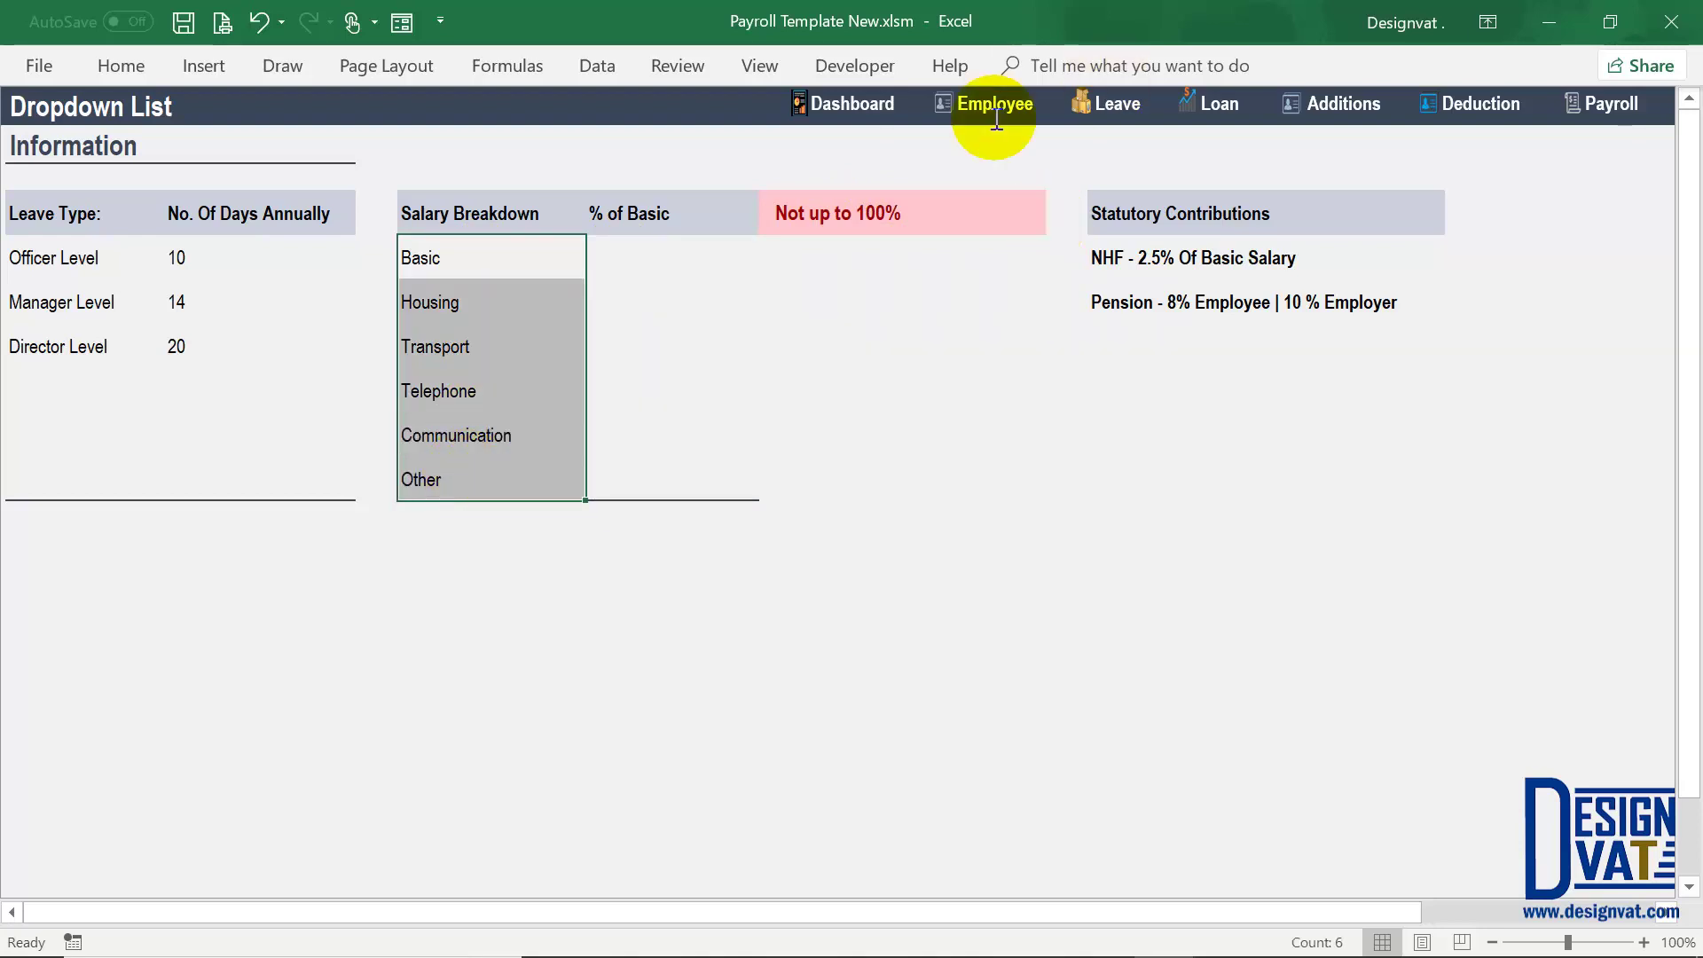
Step: Return to the Dropdown List sheet via the Employee sheet, Custom Report and Edit List
left_click(990, 106)
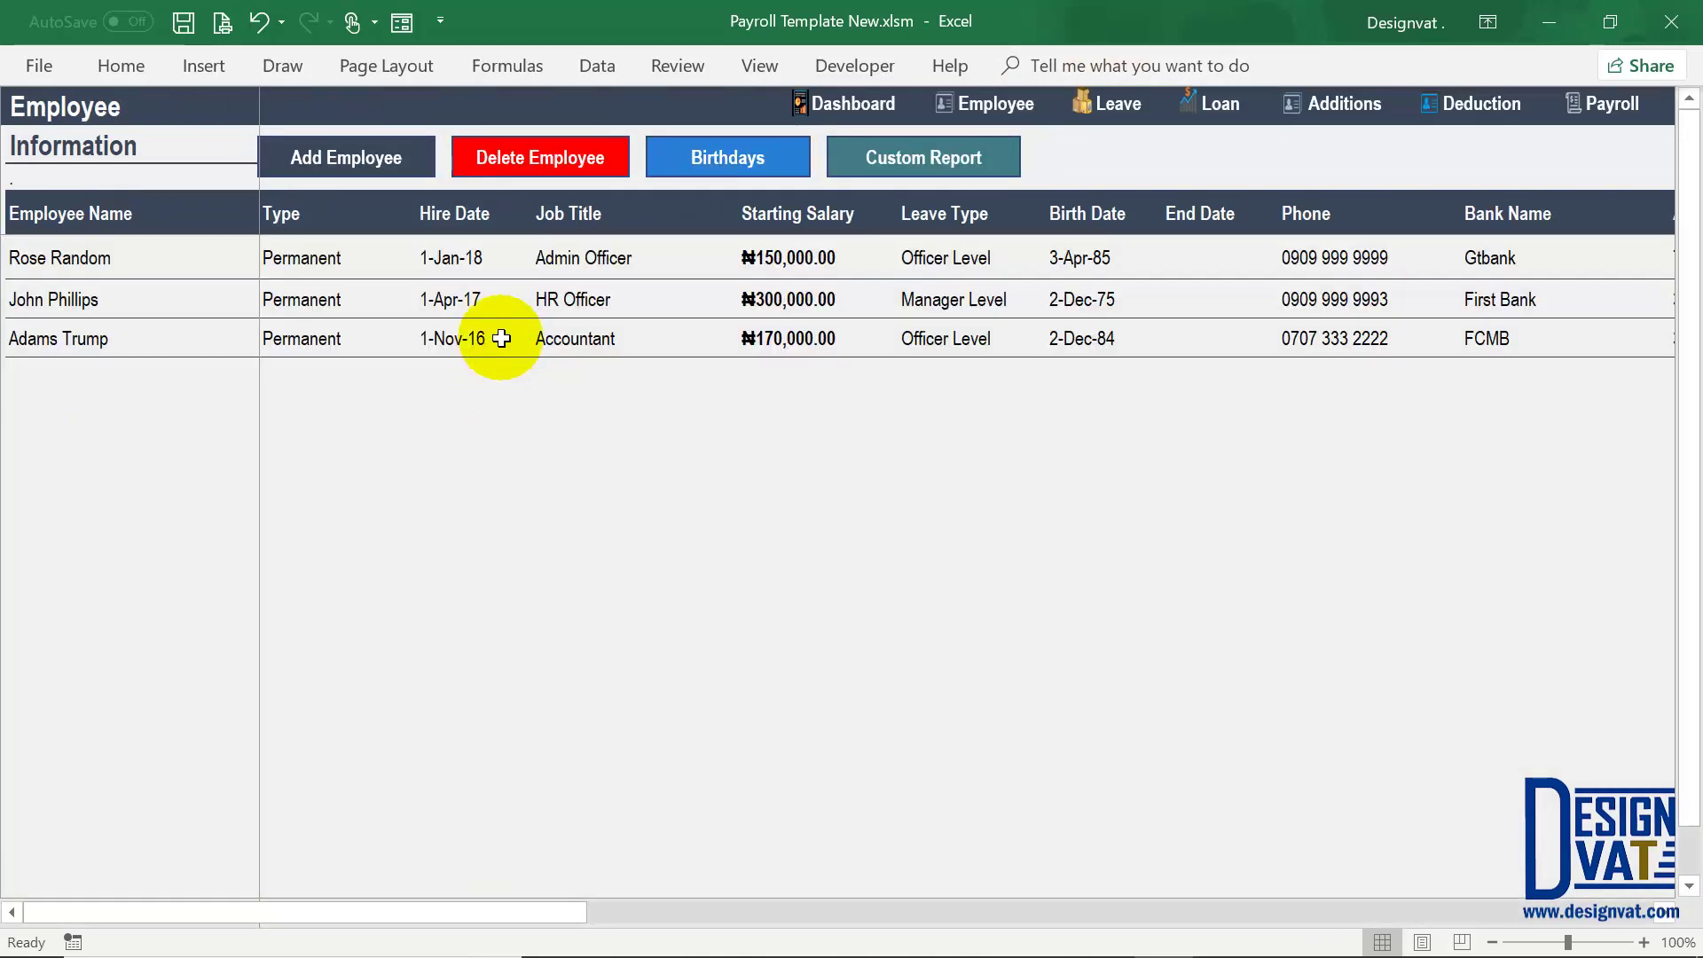
left_click(779, 257)
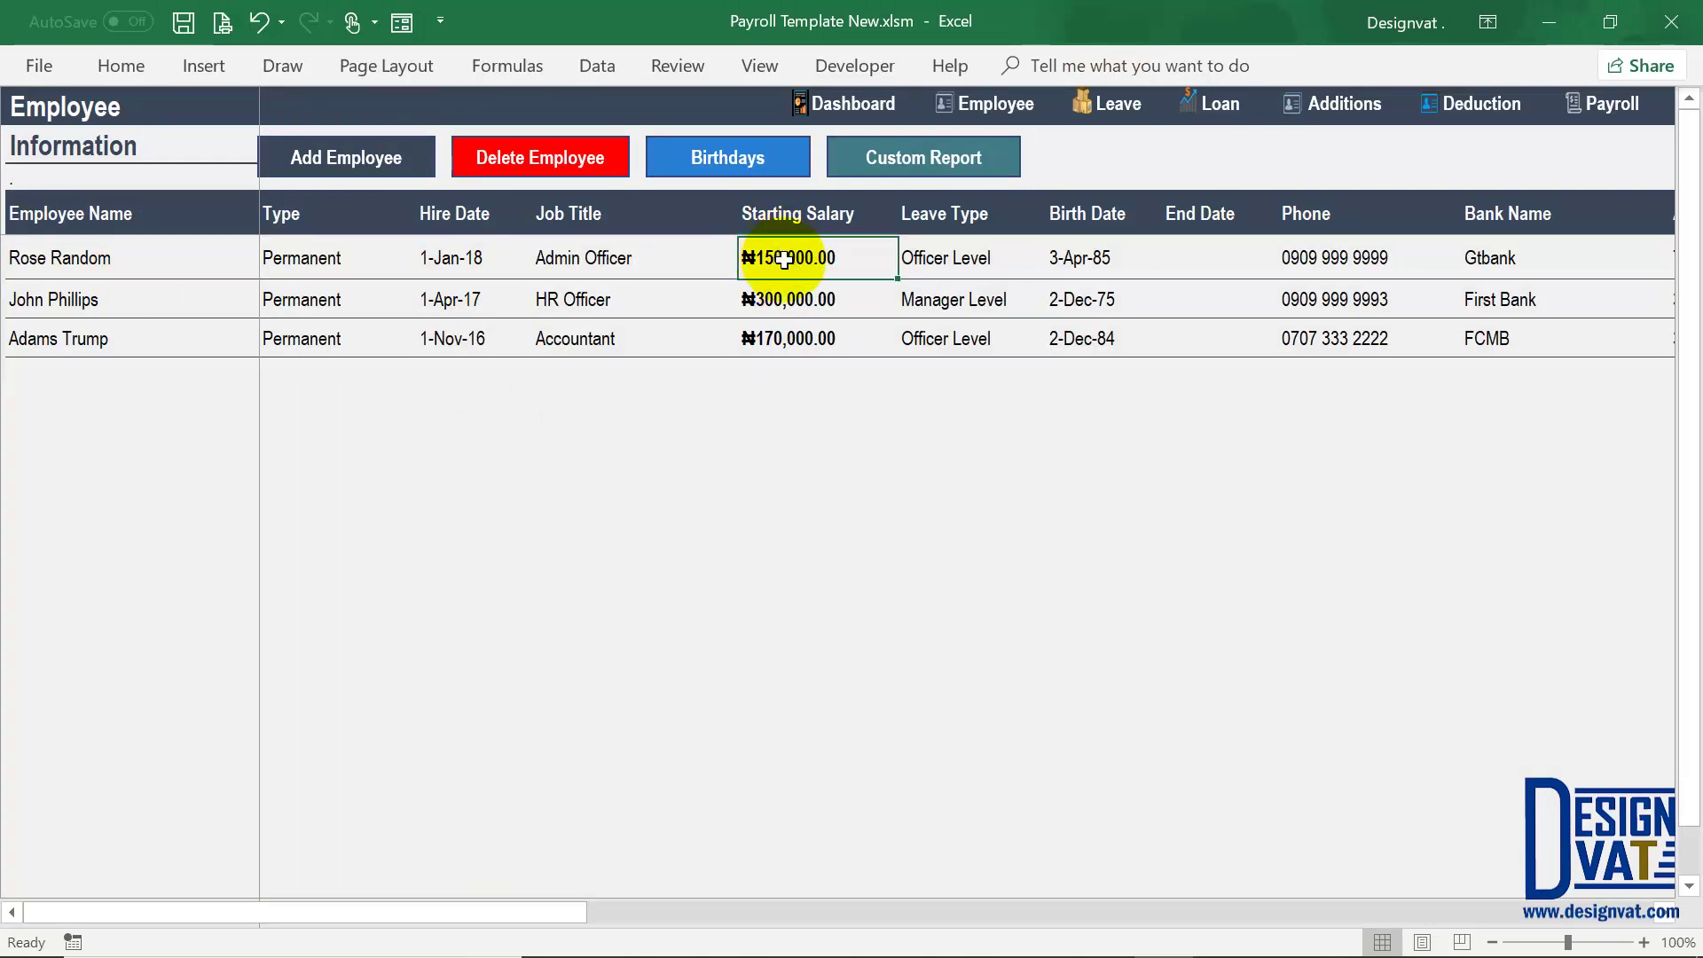
left_click(913, 165)
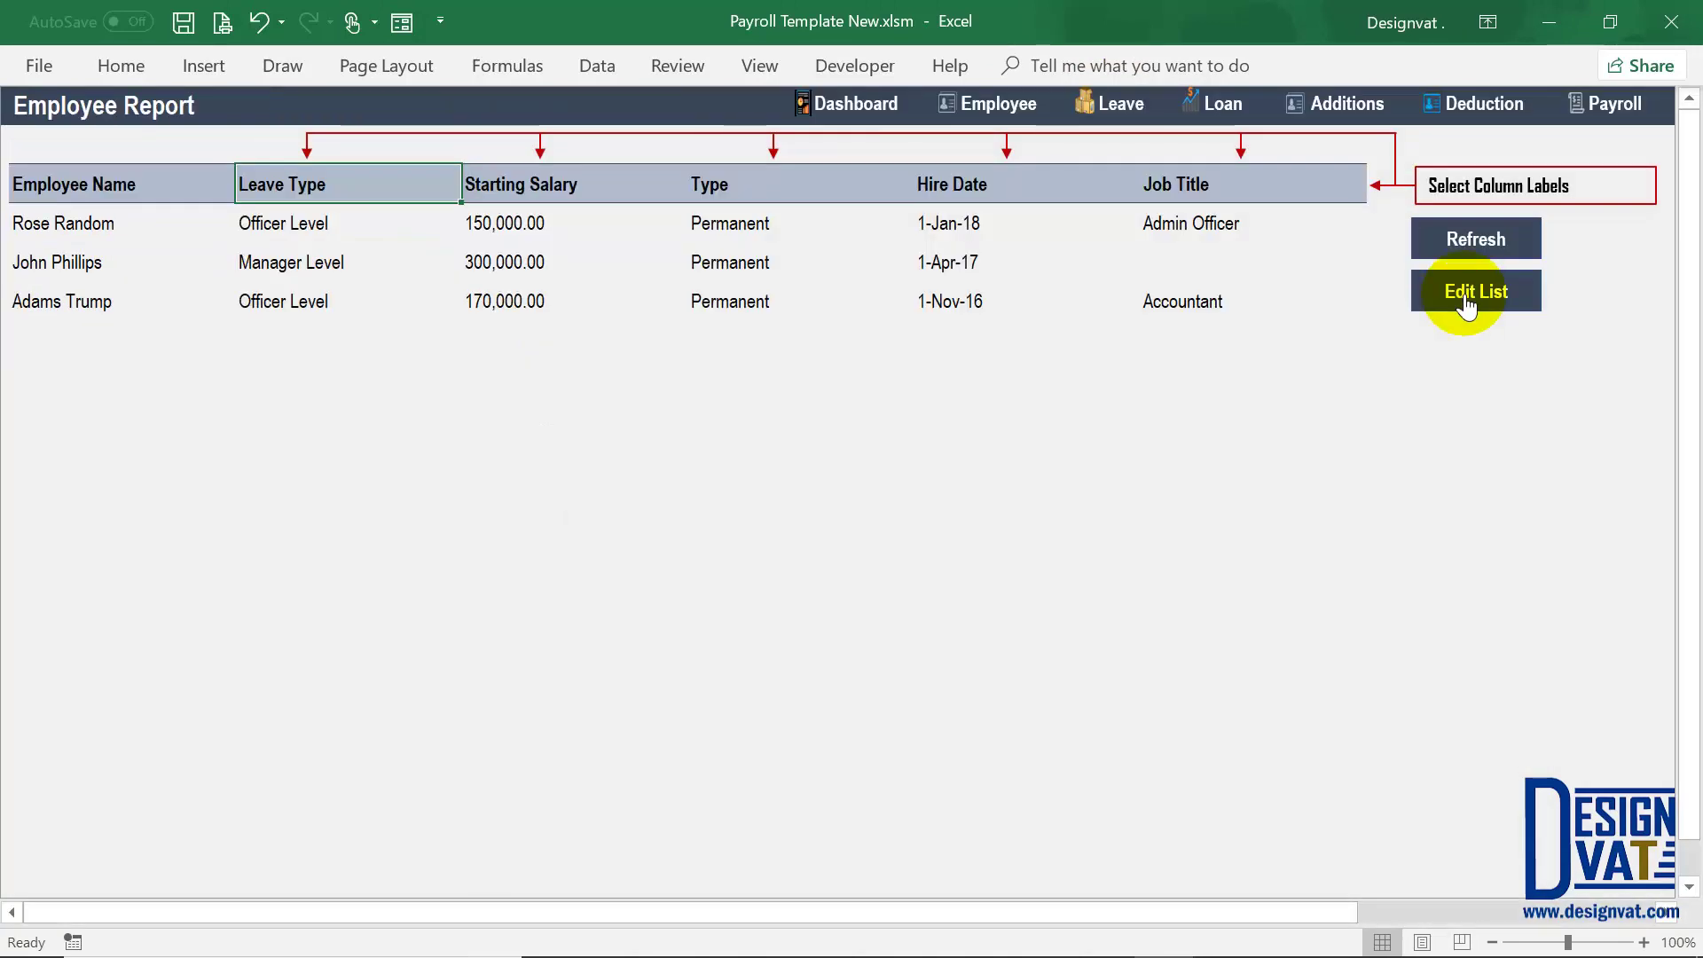
left_click(1465, 301)
left_click(463, 250)
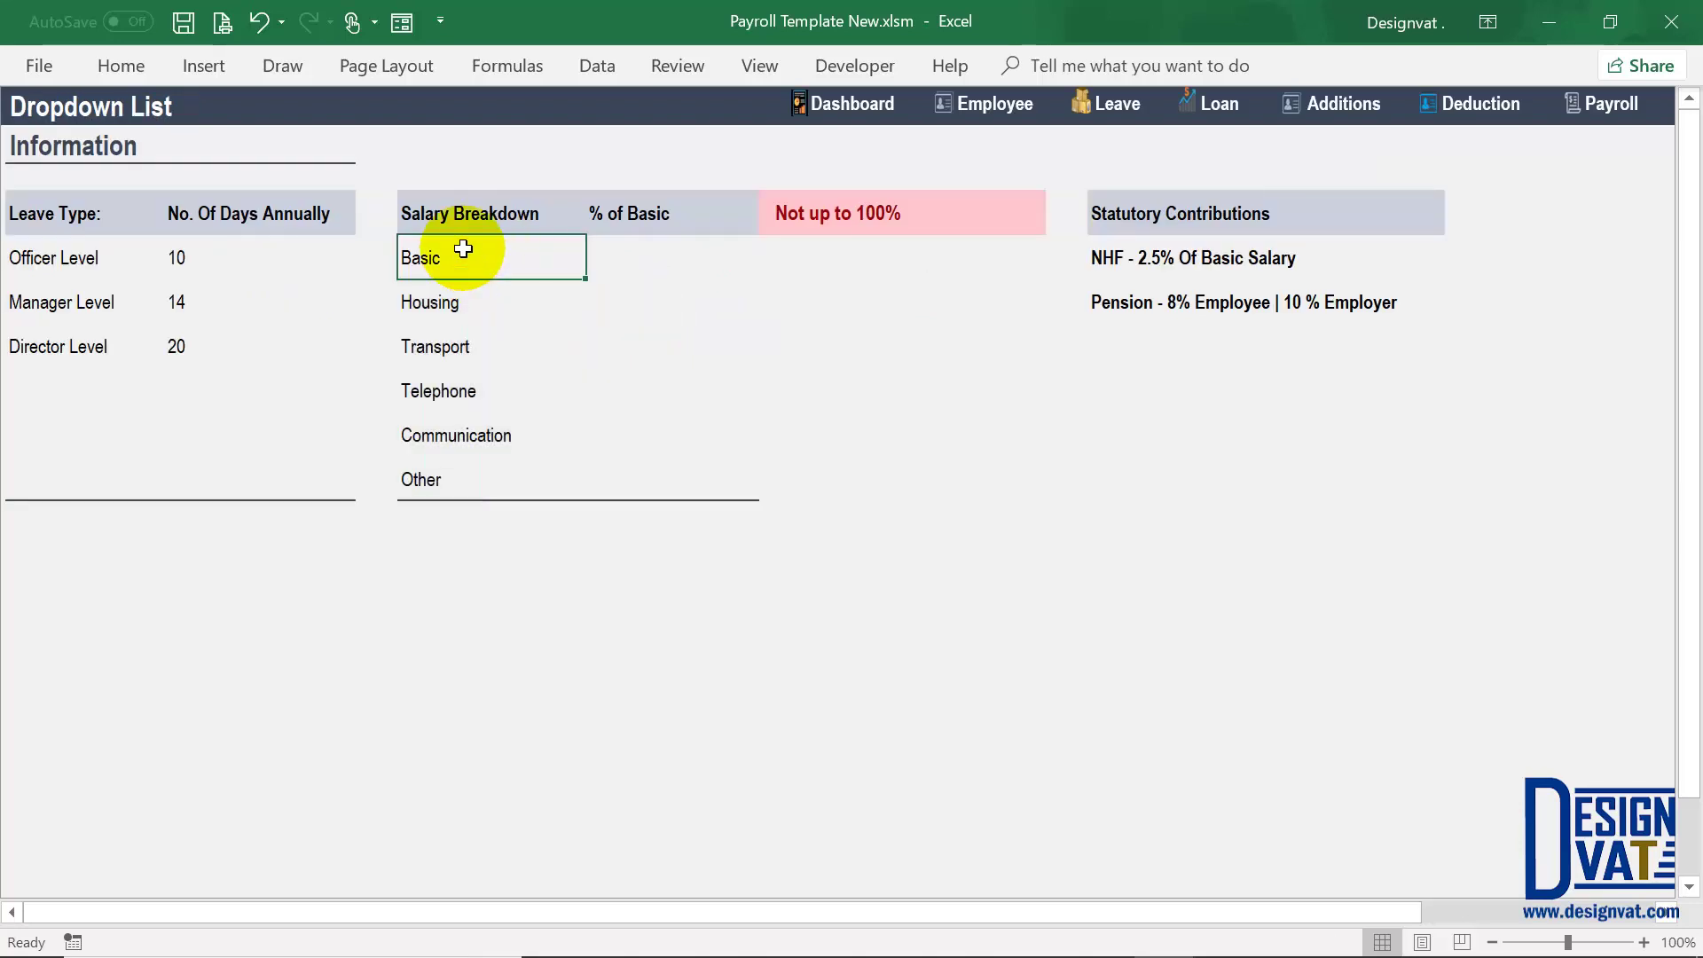
Step: Enter 50%, 20%, 10%, 10%, 5% and 5% for Basic through Other, reaching Exactly 100%
left_click(629, 260)
type("50")
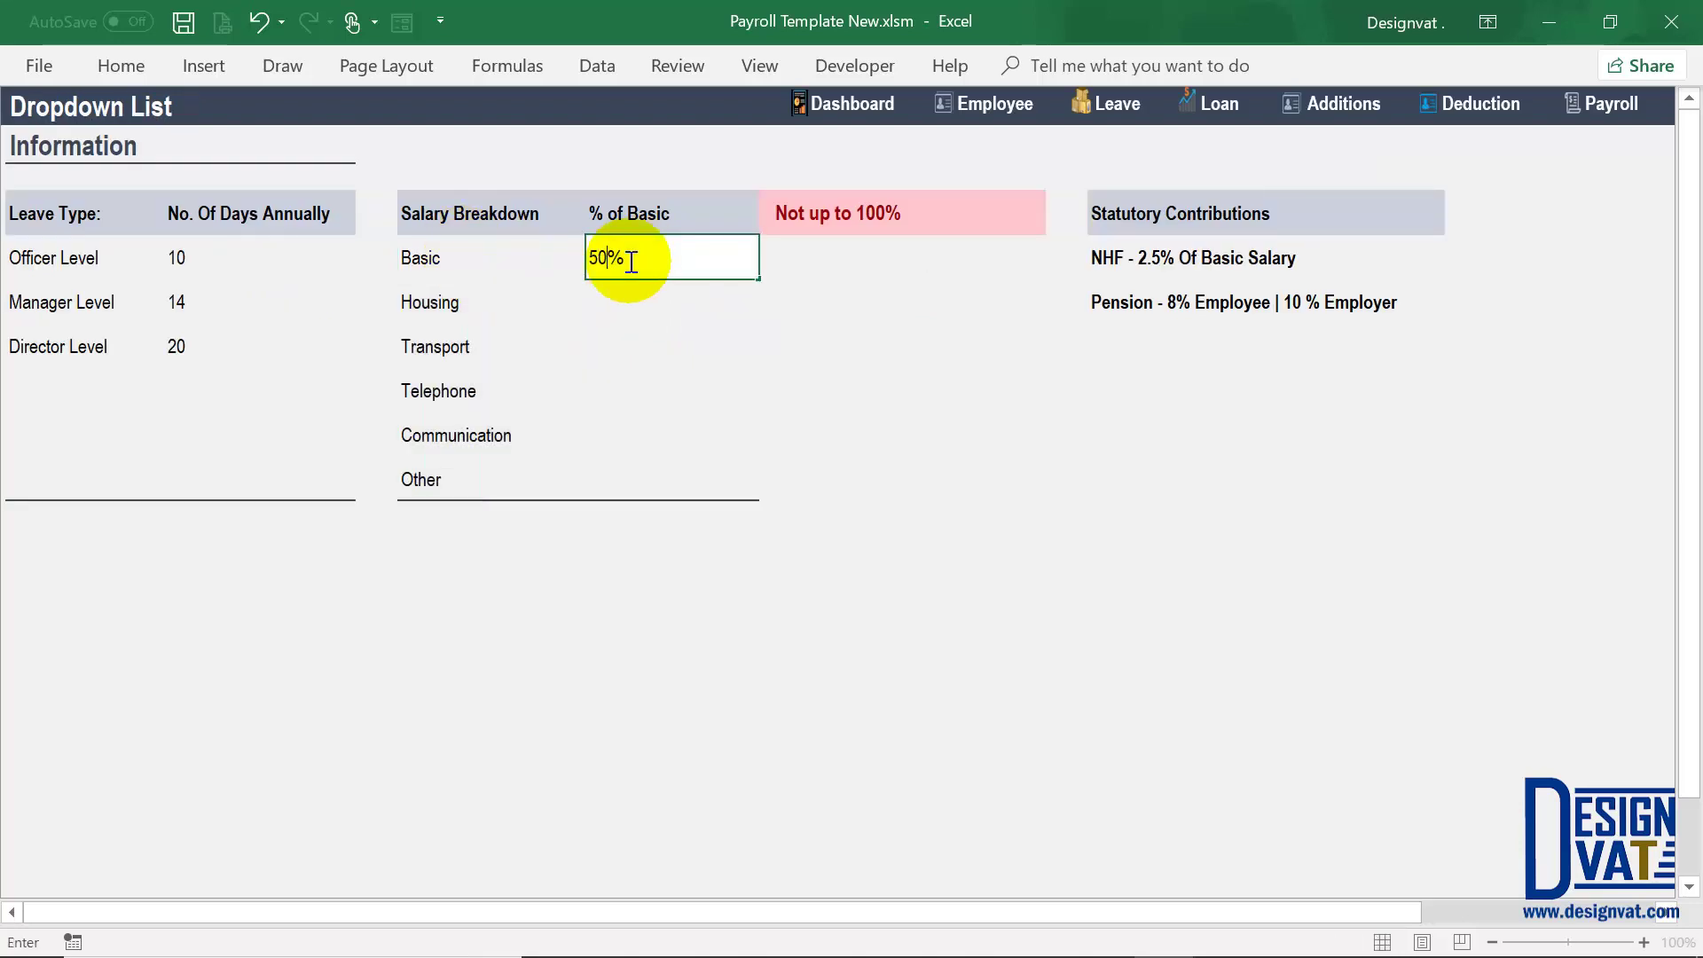
key("Return")
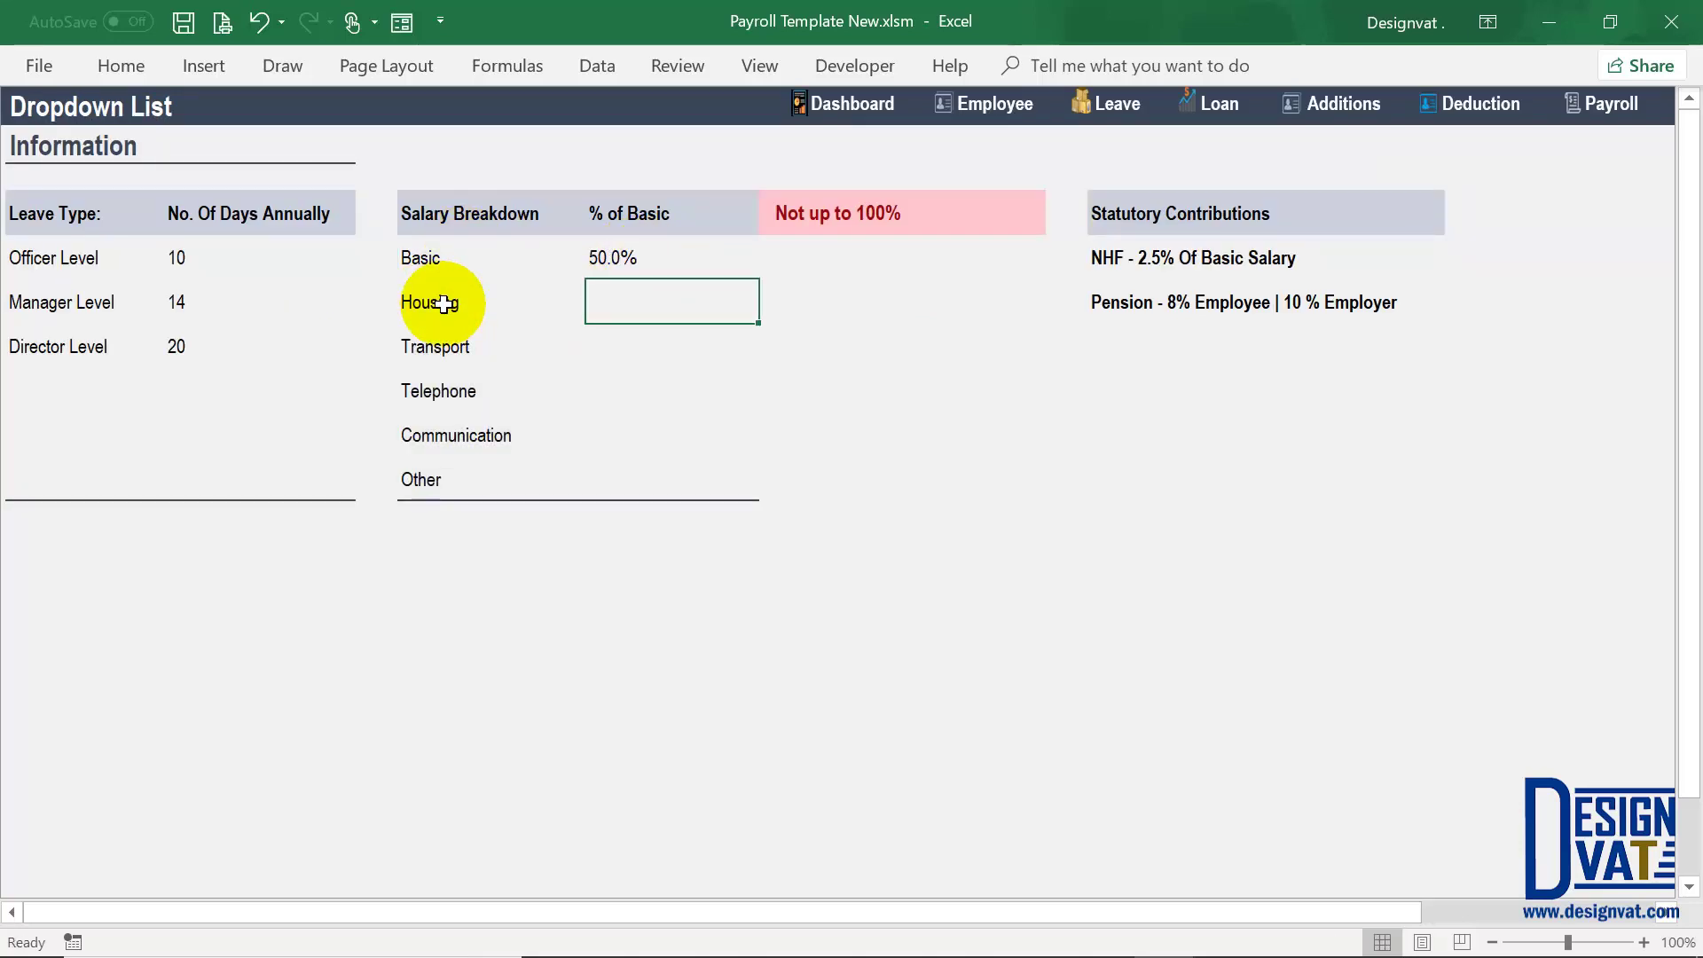
type("1")
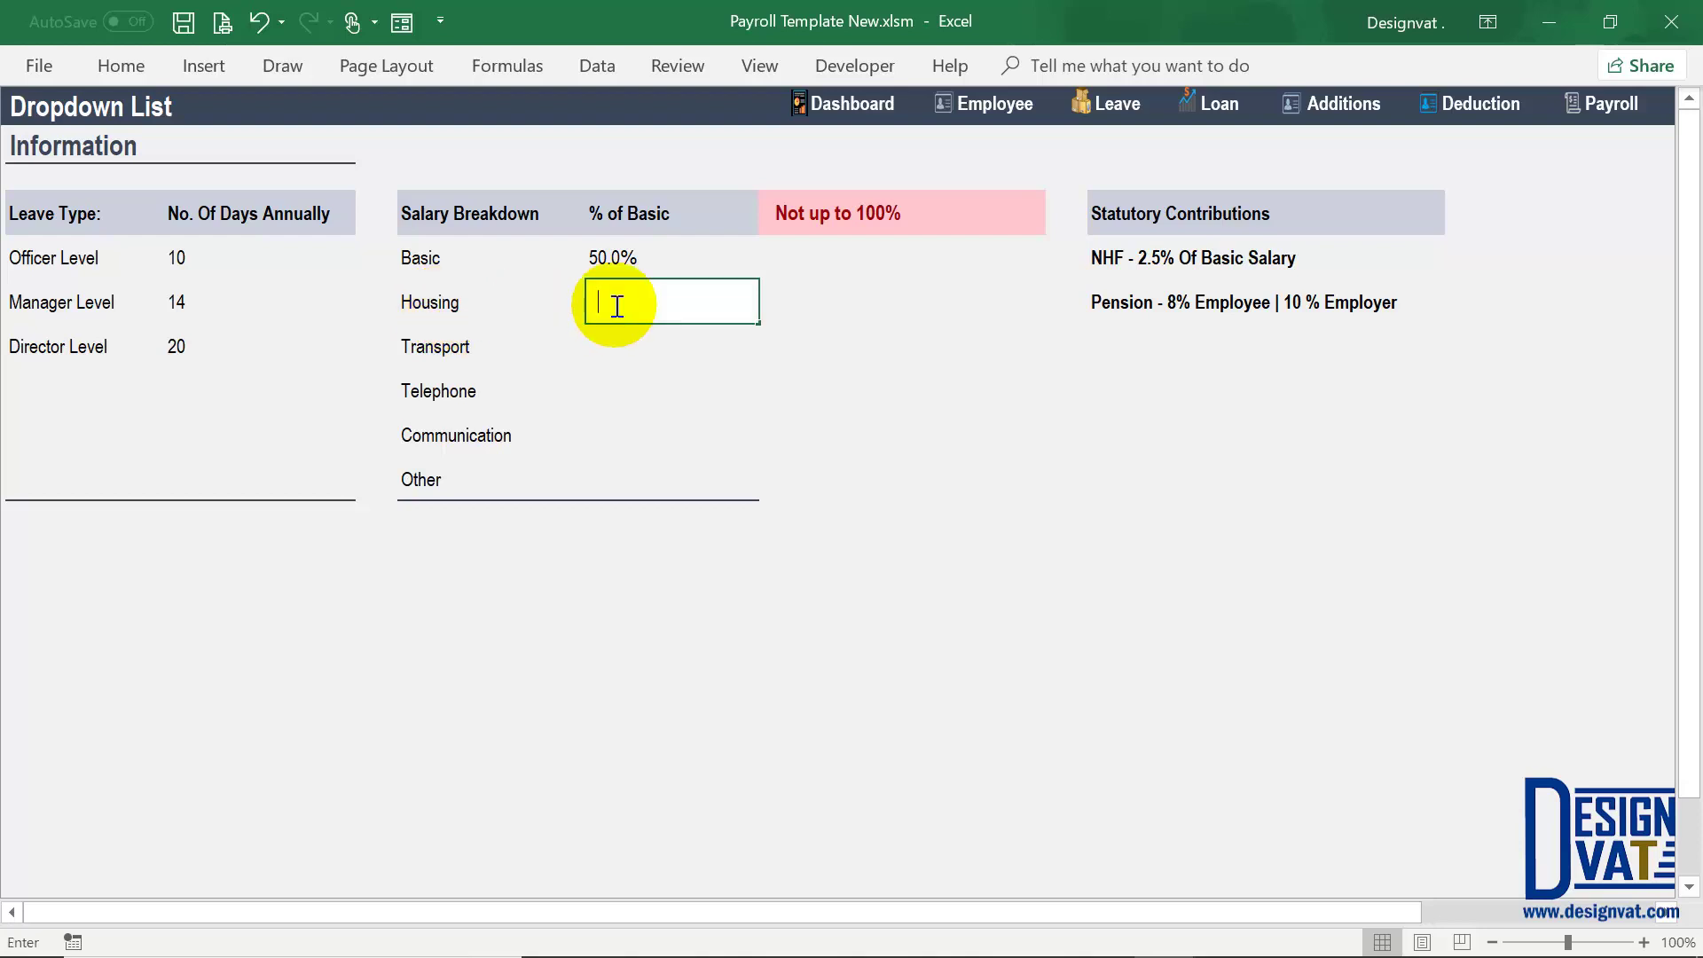
key("Return")
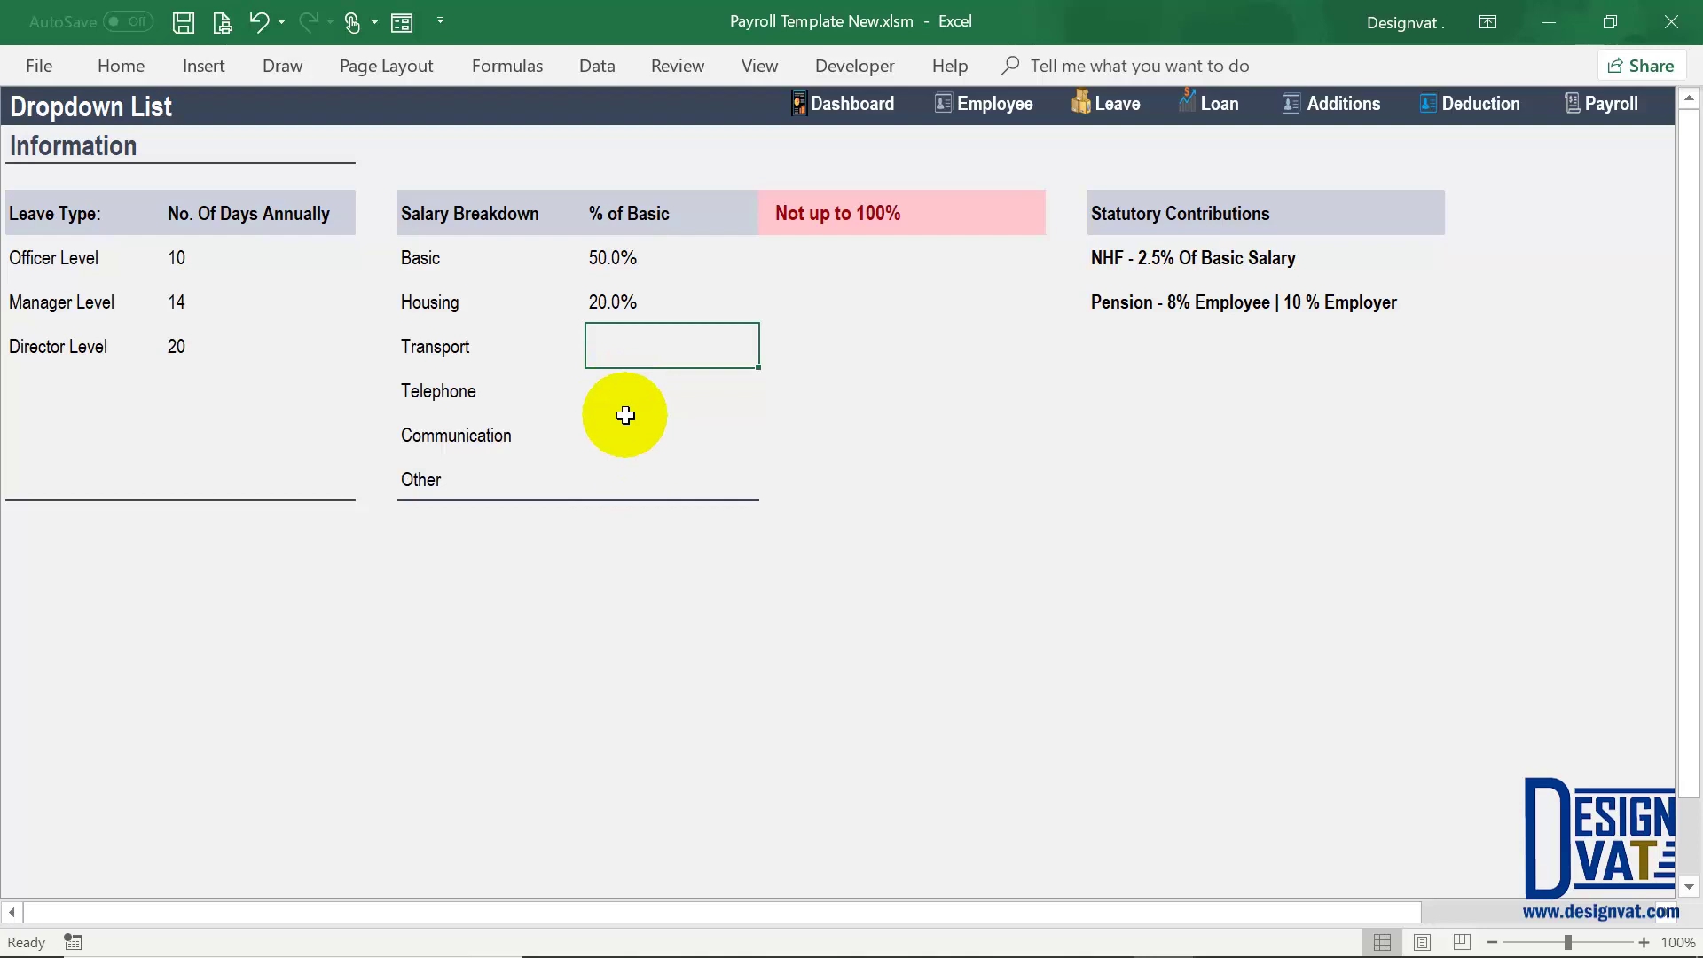
type("10")
key("Return")
type("10")
key("Return")
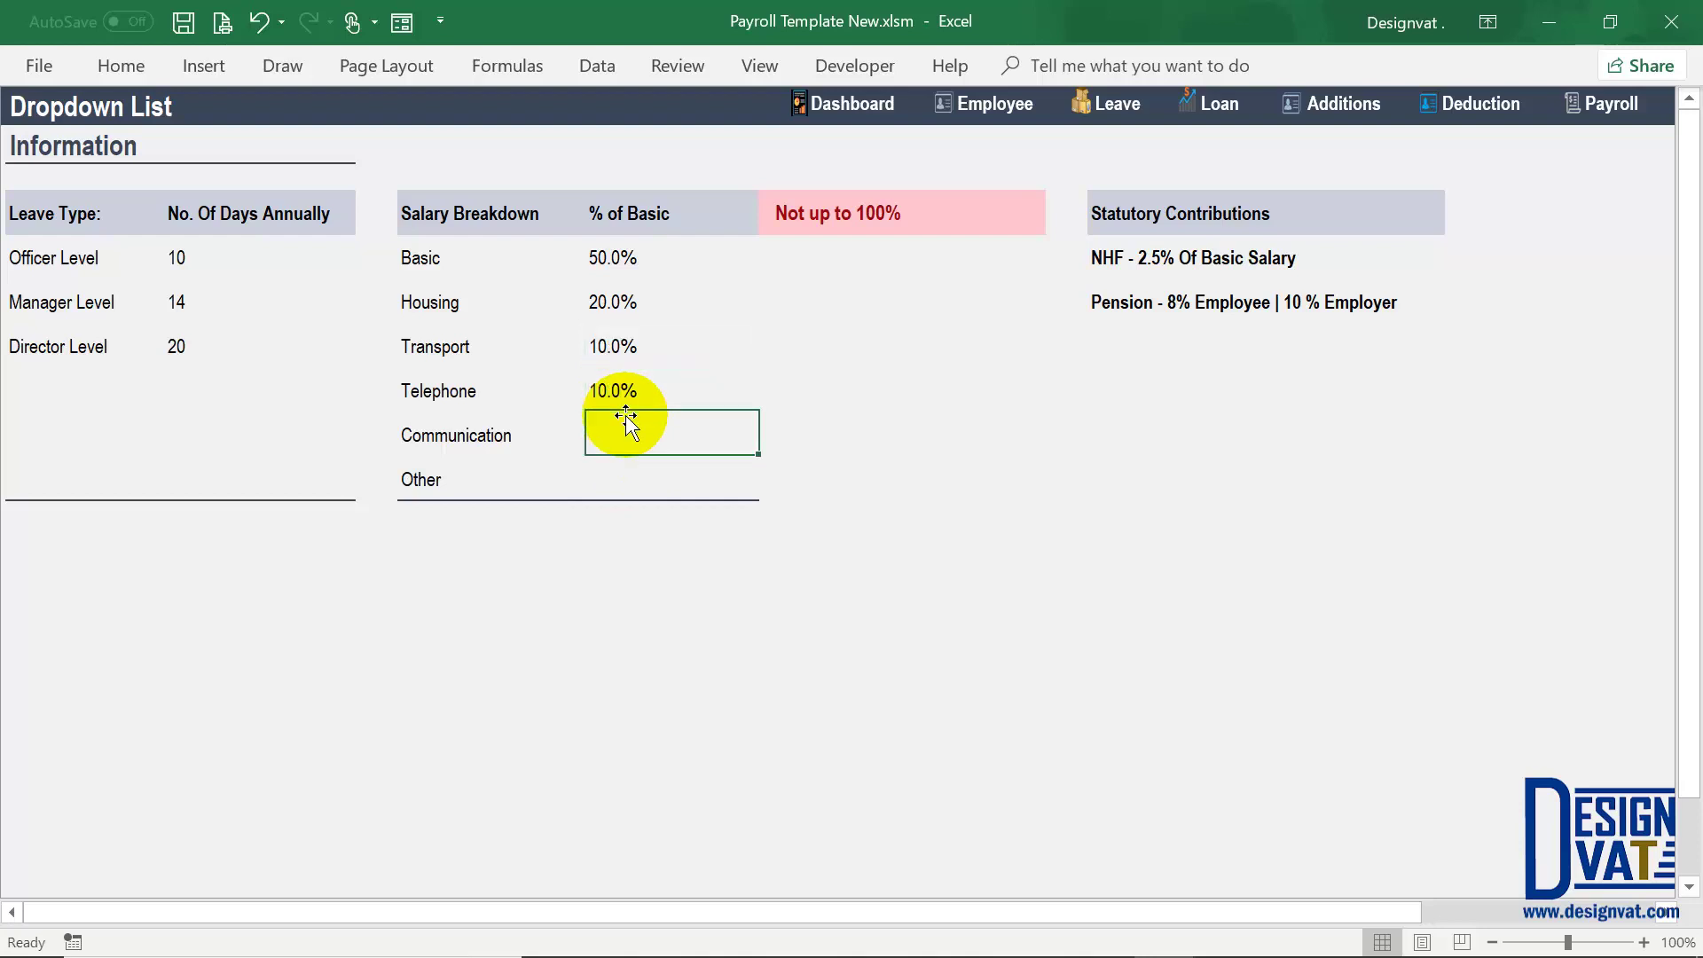
type("5")
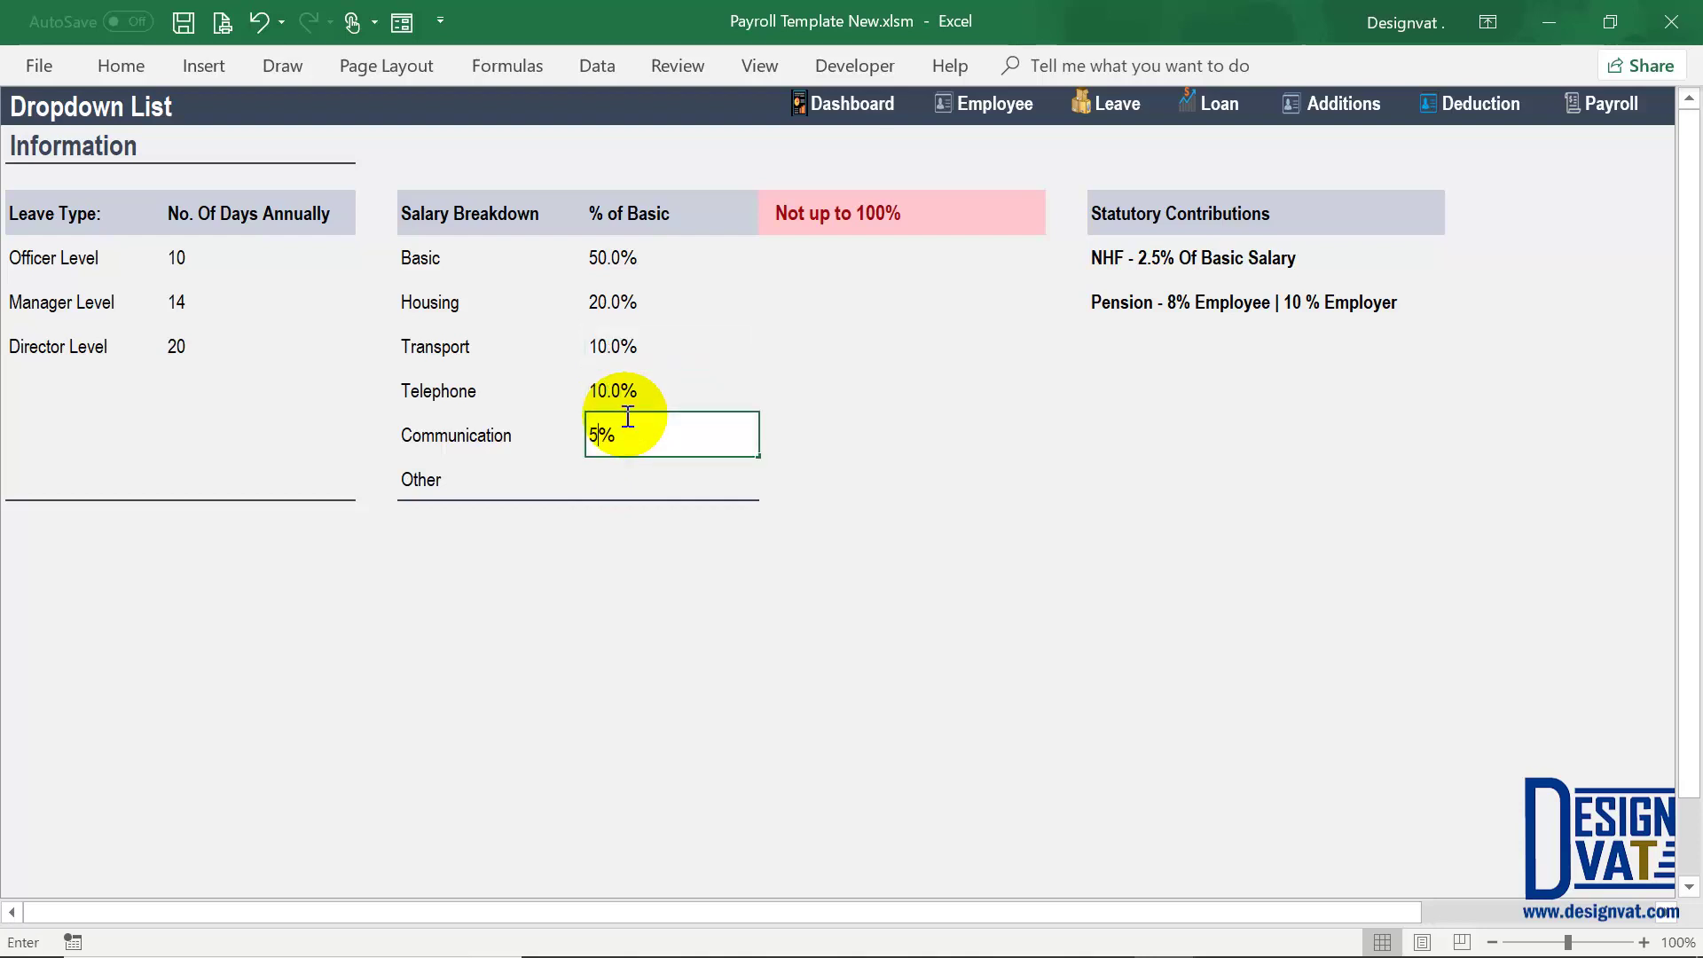
key("Return")
type("5")
key("Return")
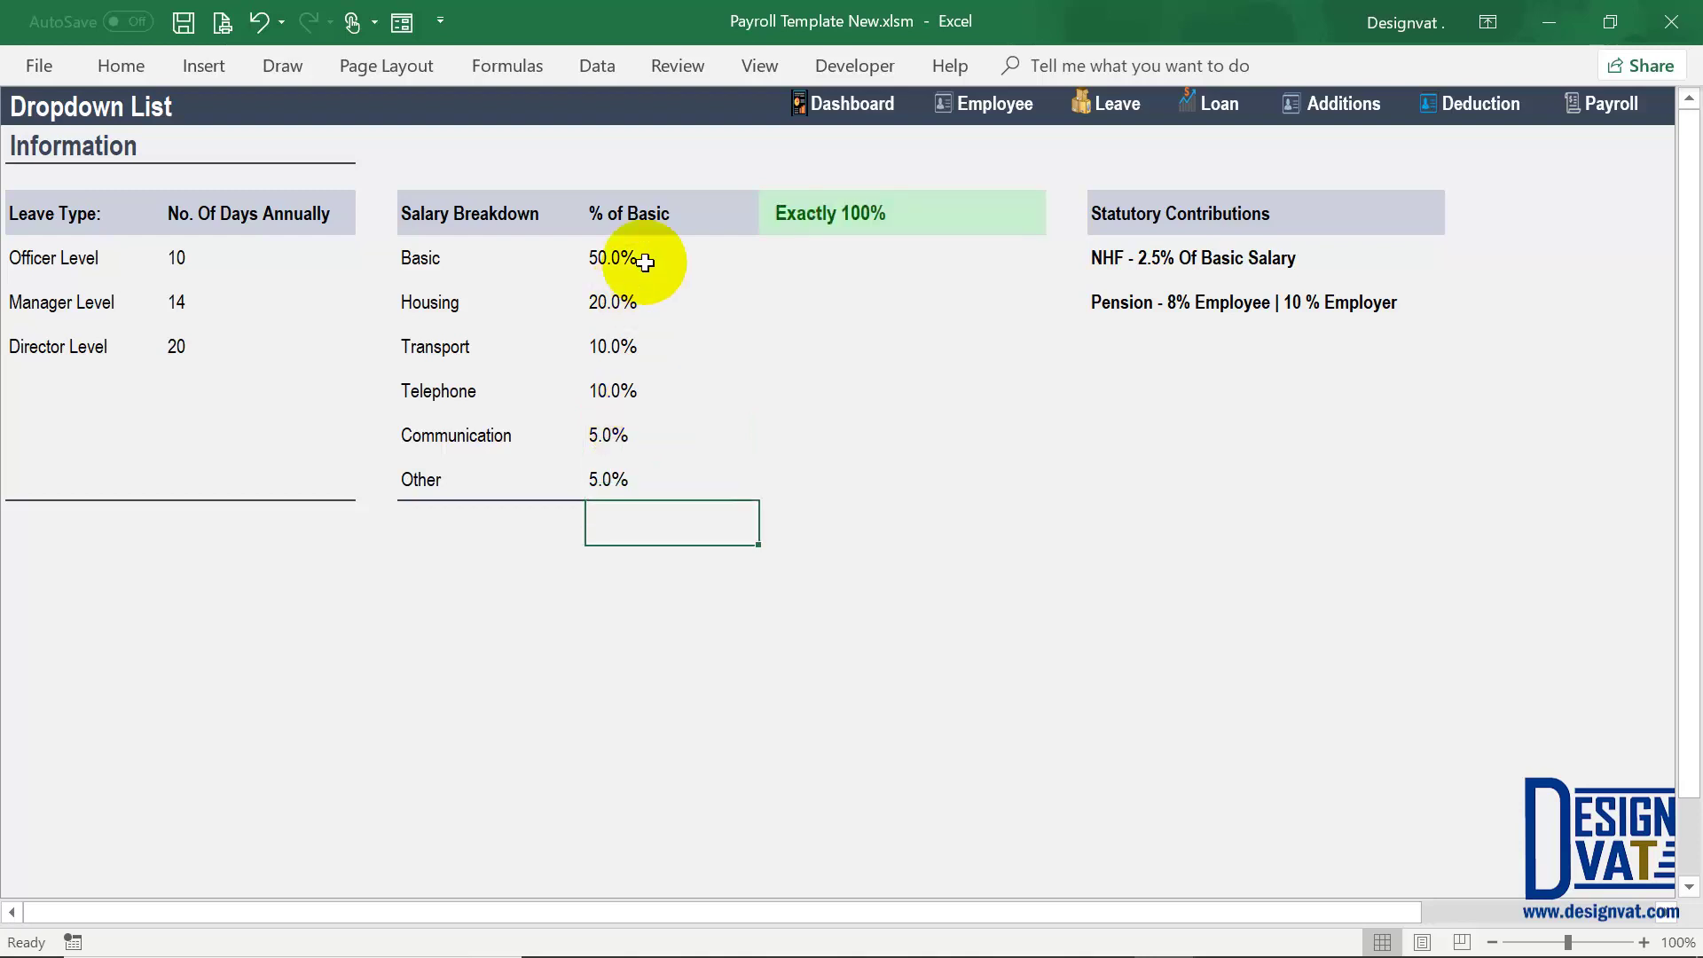
left_click(834, 220)
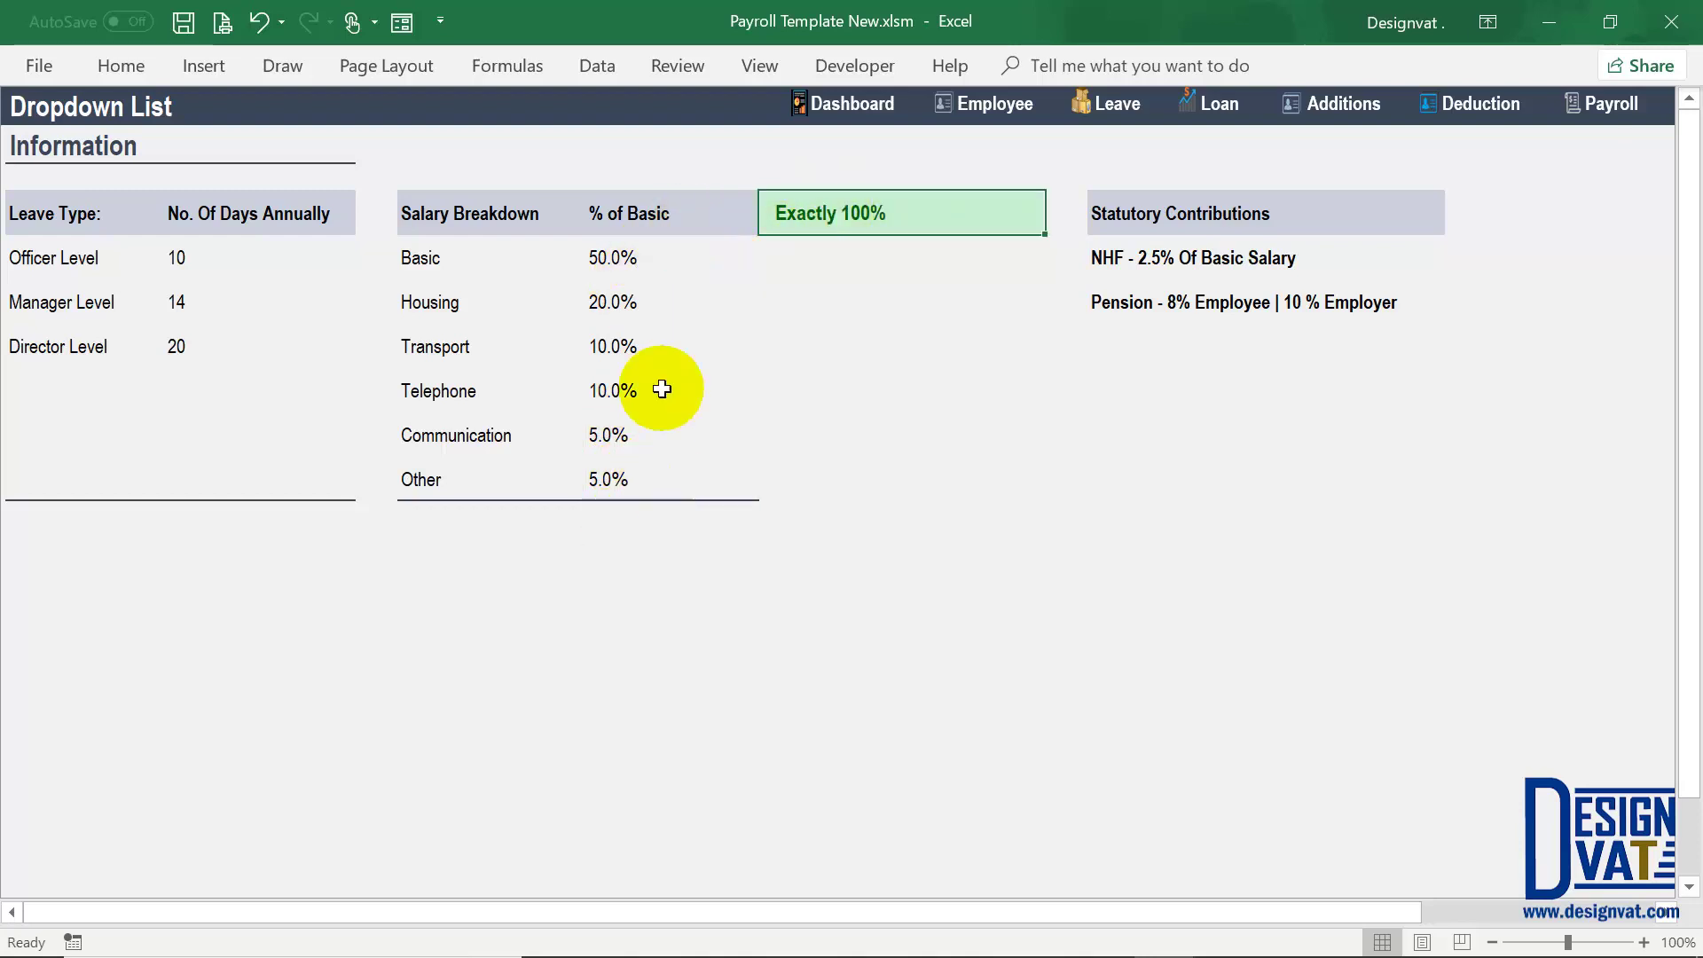
Step: After checking Payroll, return to the Dropdown List and select the Telephone, Communication and Other percentages
left_click(1614, 103)
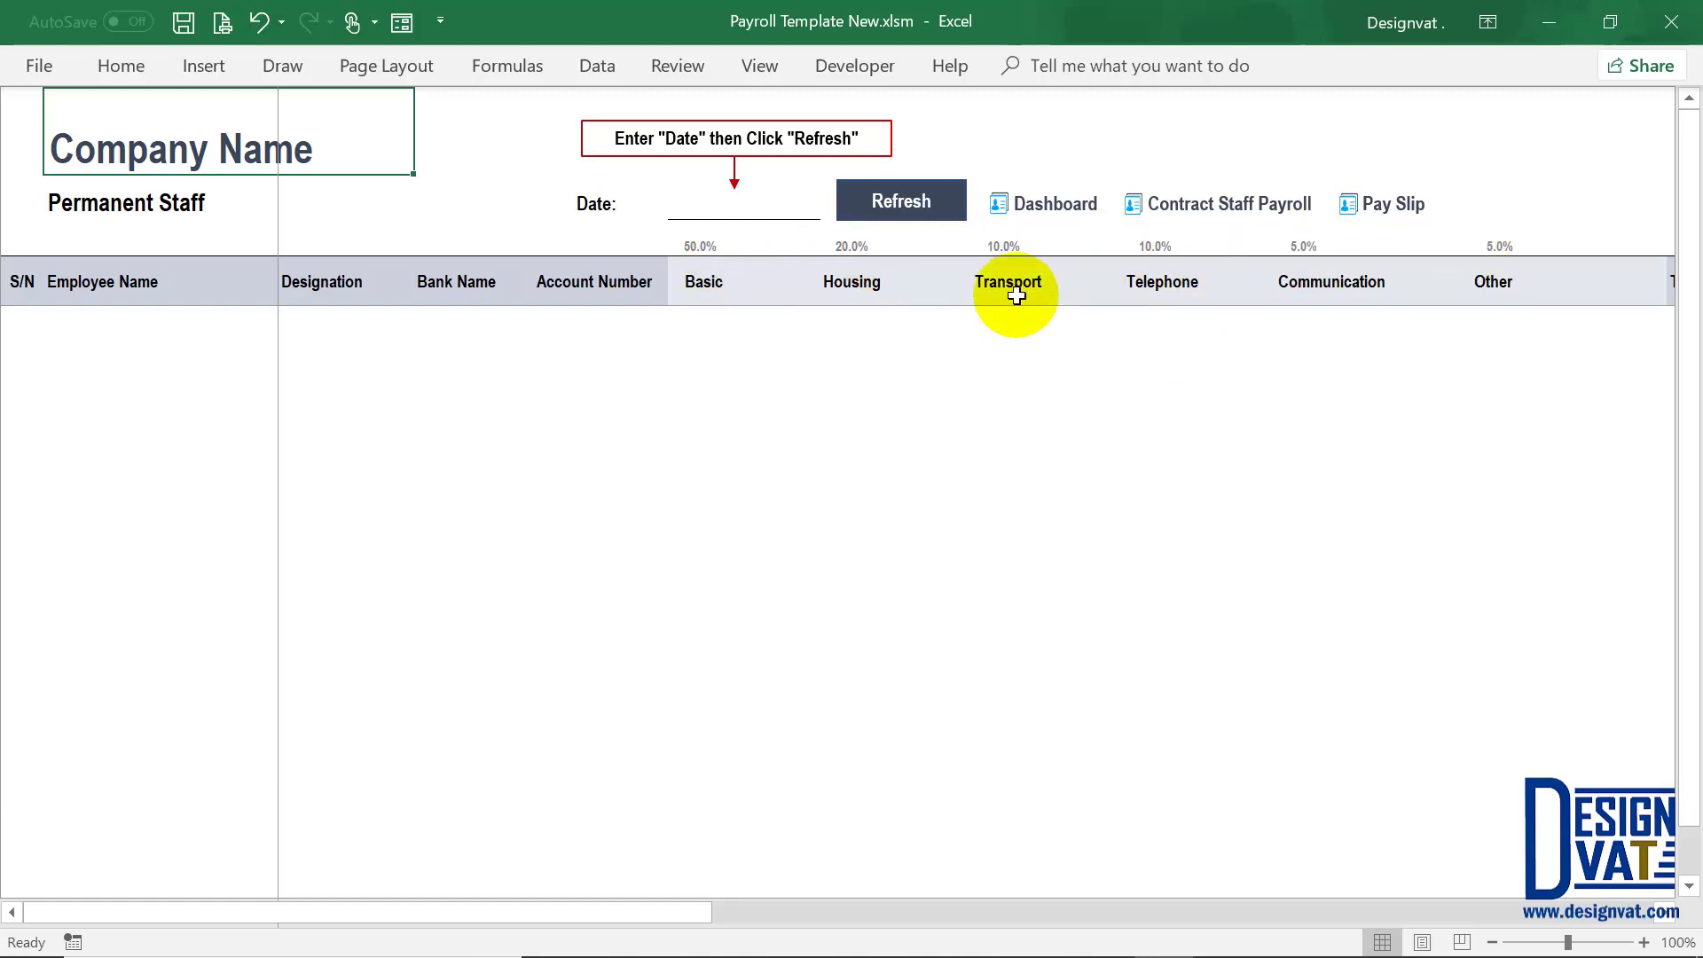
left_click(1075, 193)
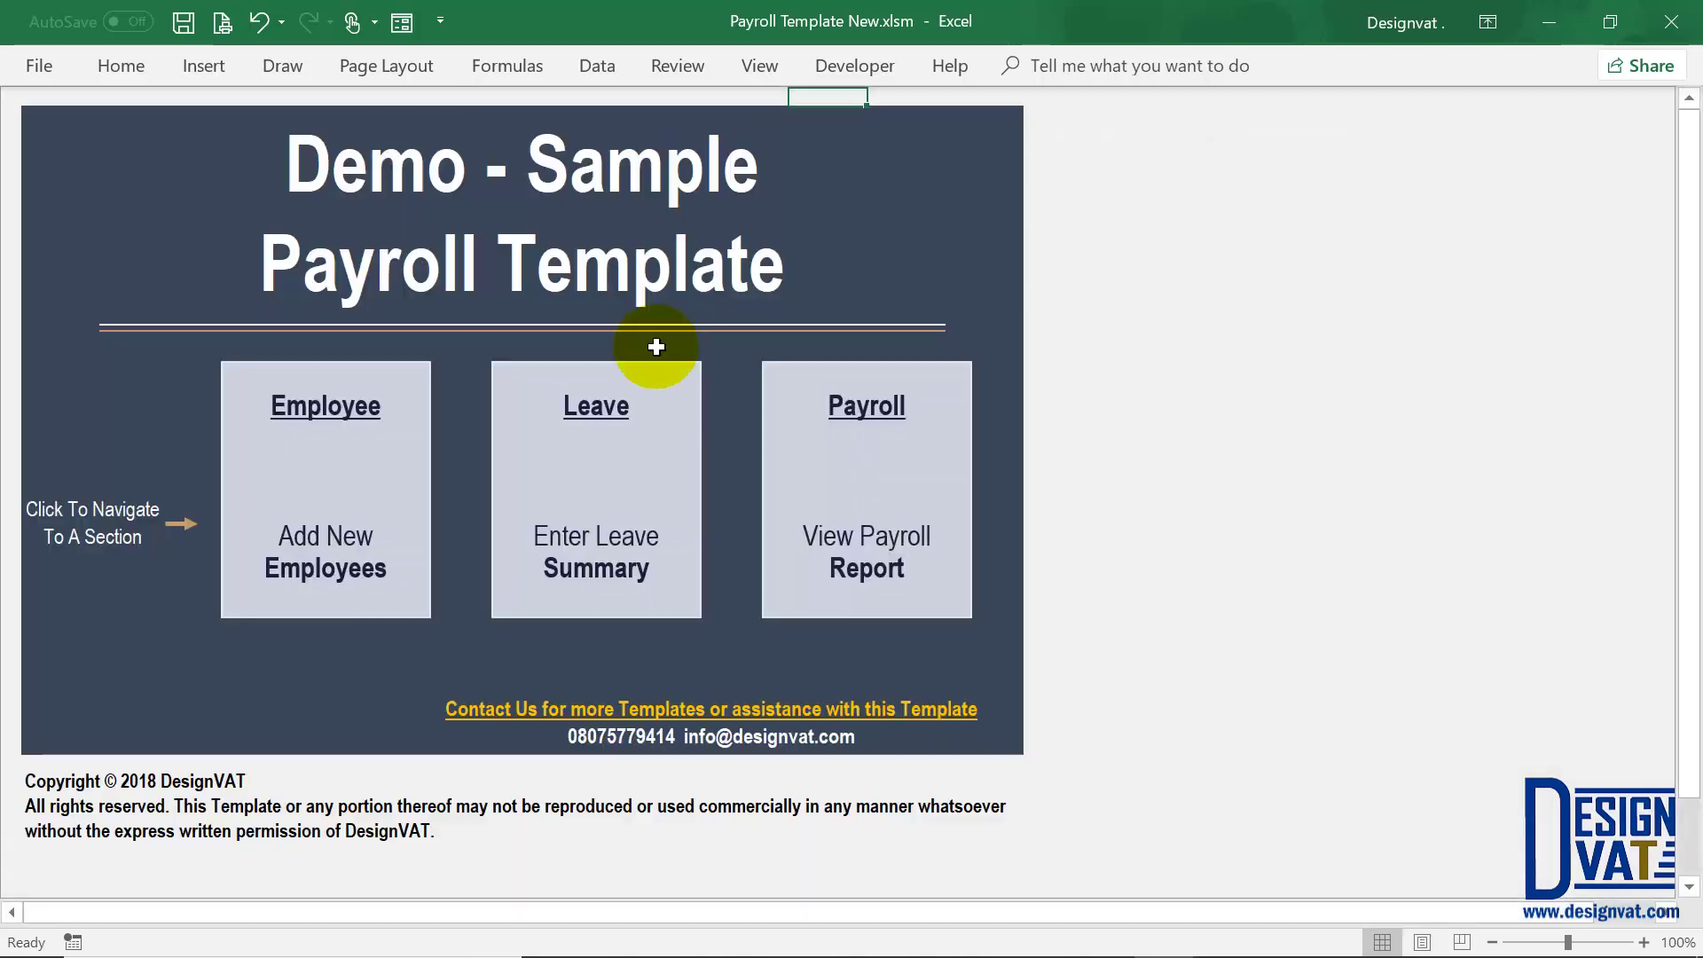
left_click(360, 406)
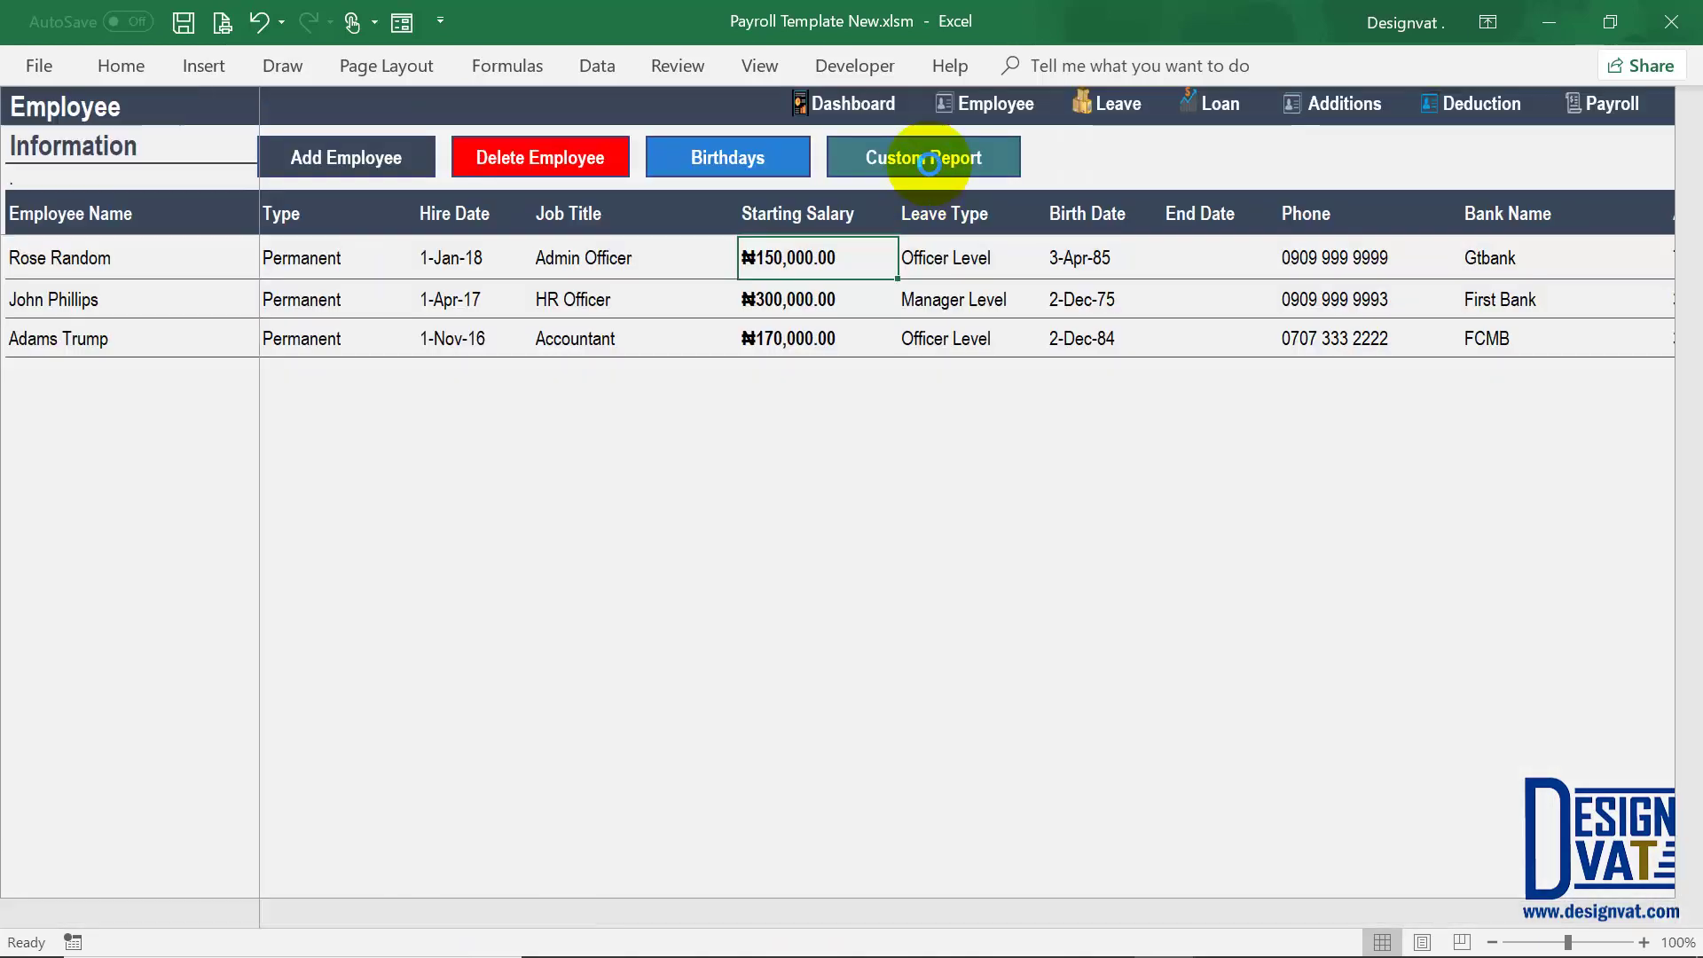
left_click(927, 157)
left_click(1501, 306)
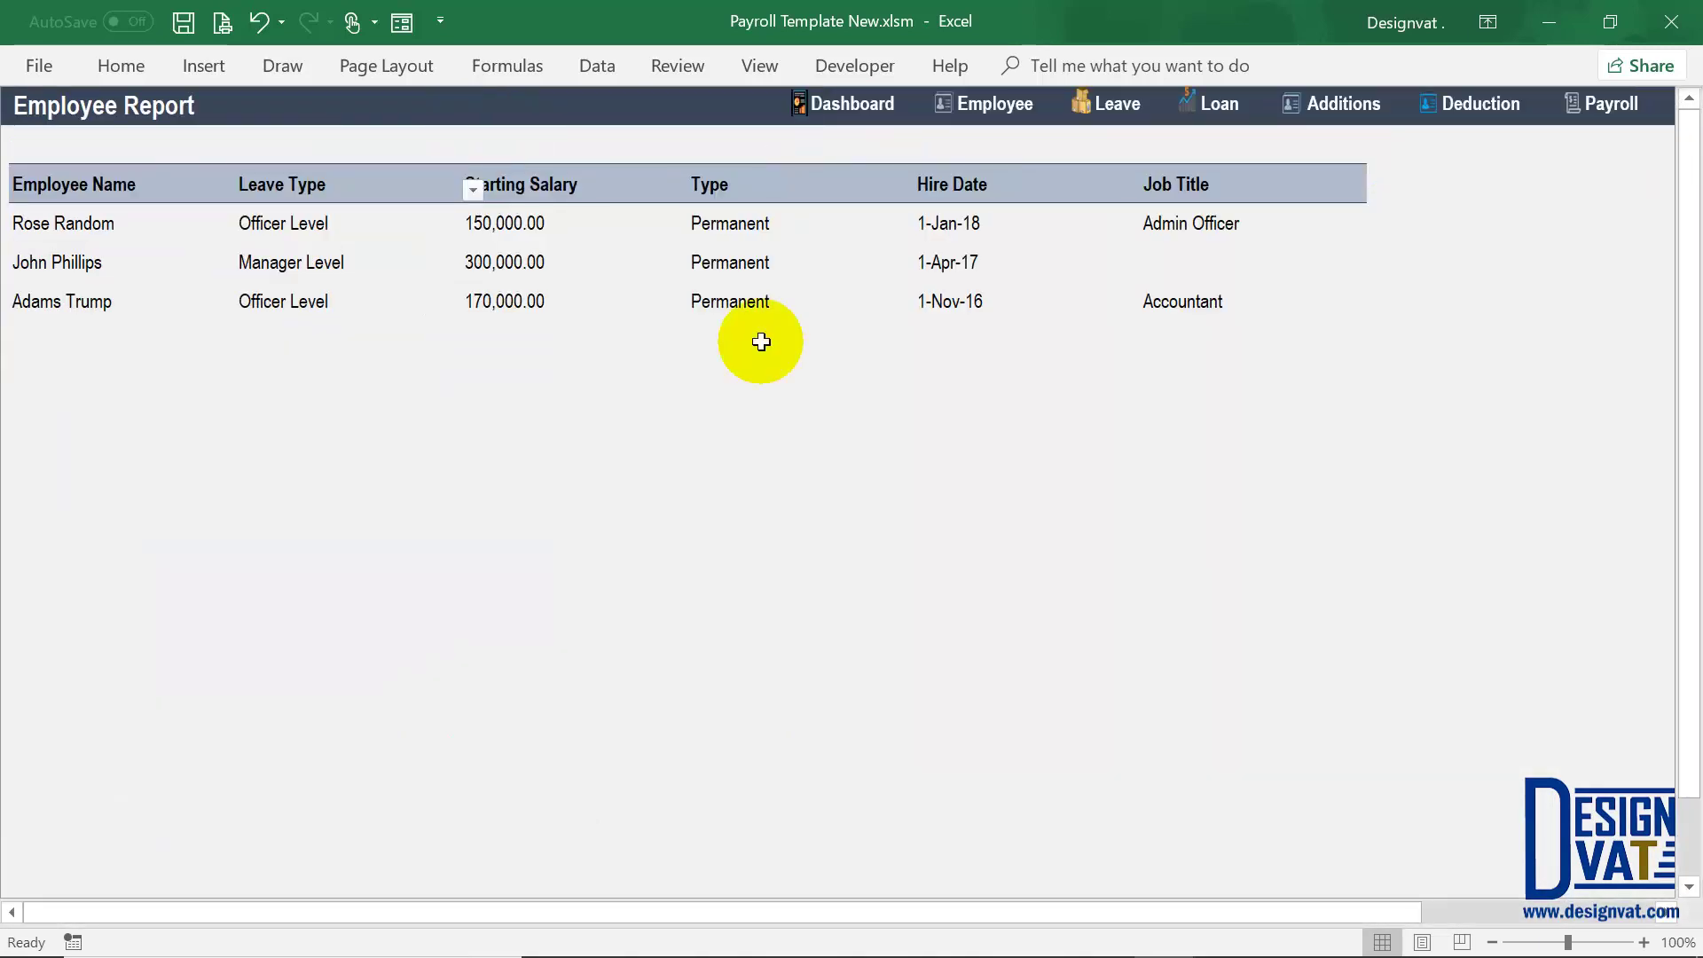
left_click_drag(612, 382, 610, 468)
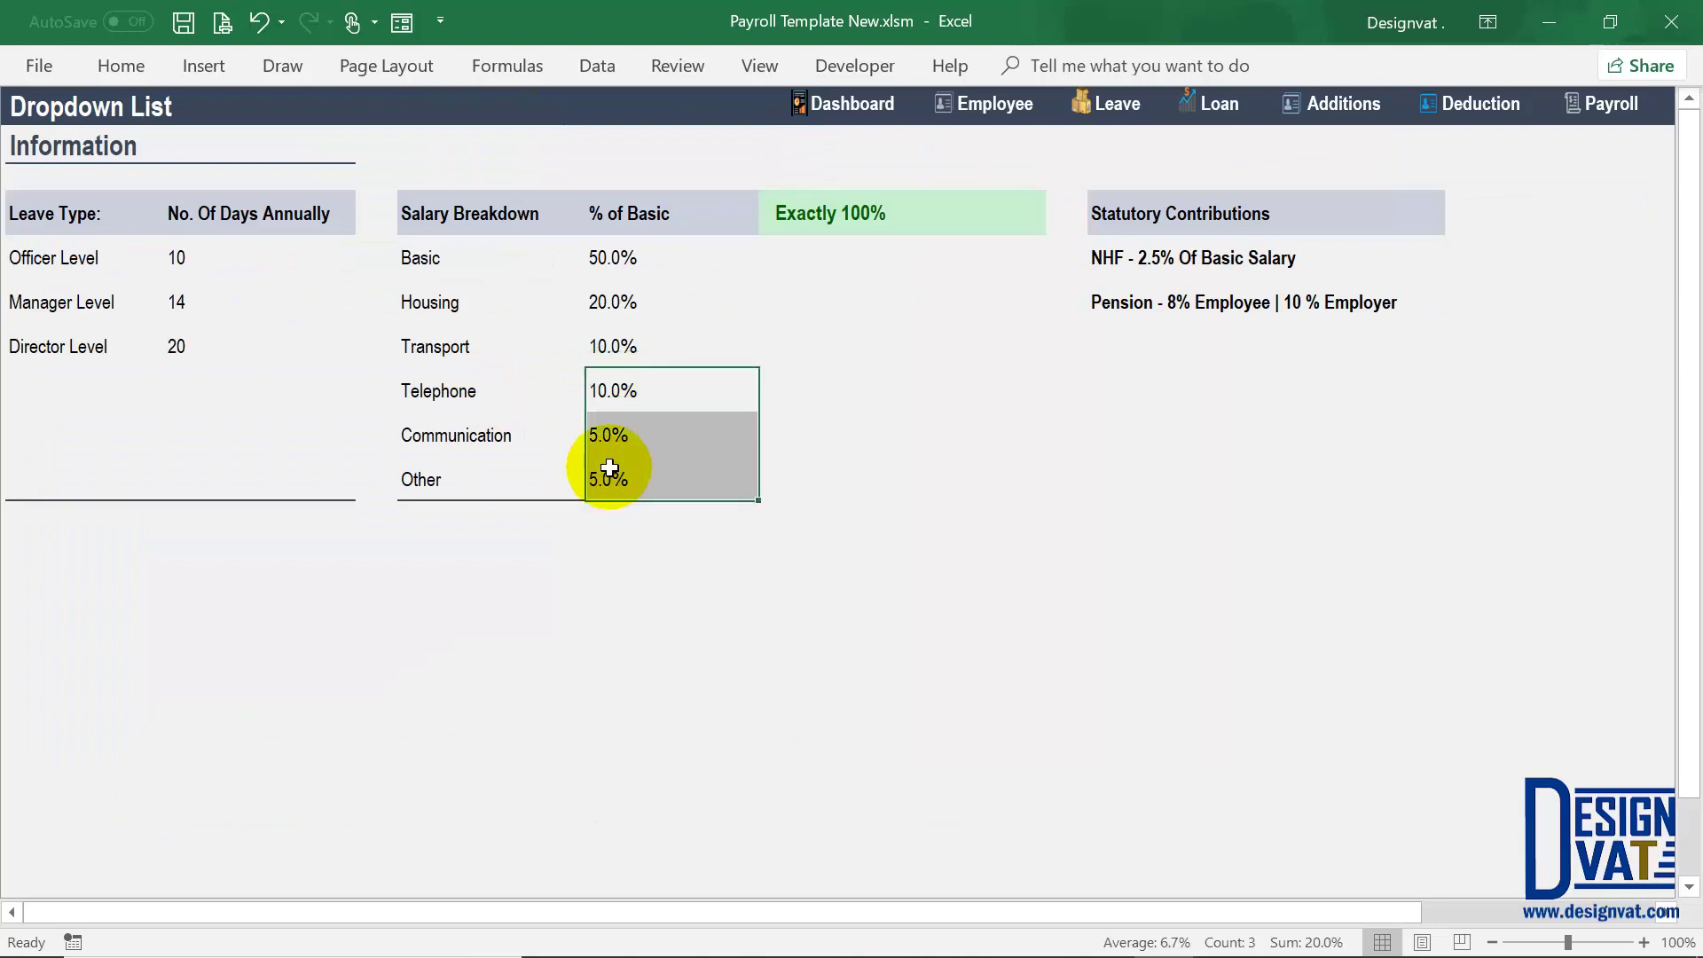
Step: Change Transport's share to 30% and verify the breakdown totals Exactly 100%
left_click(634, 266)
left_click(621, 355)
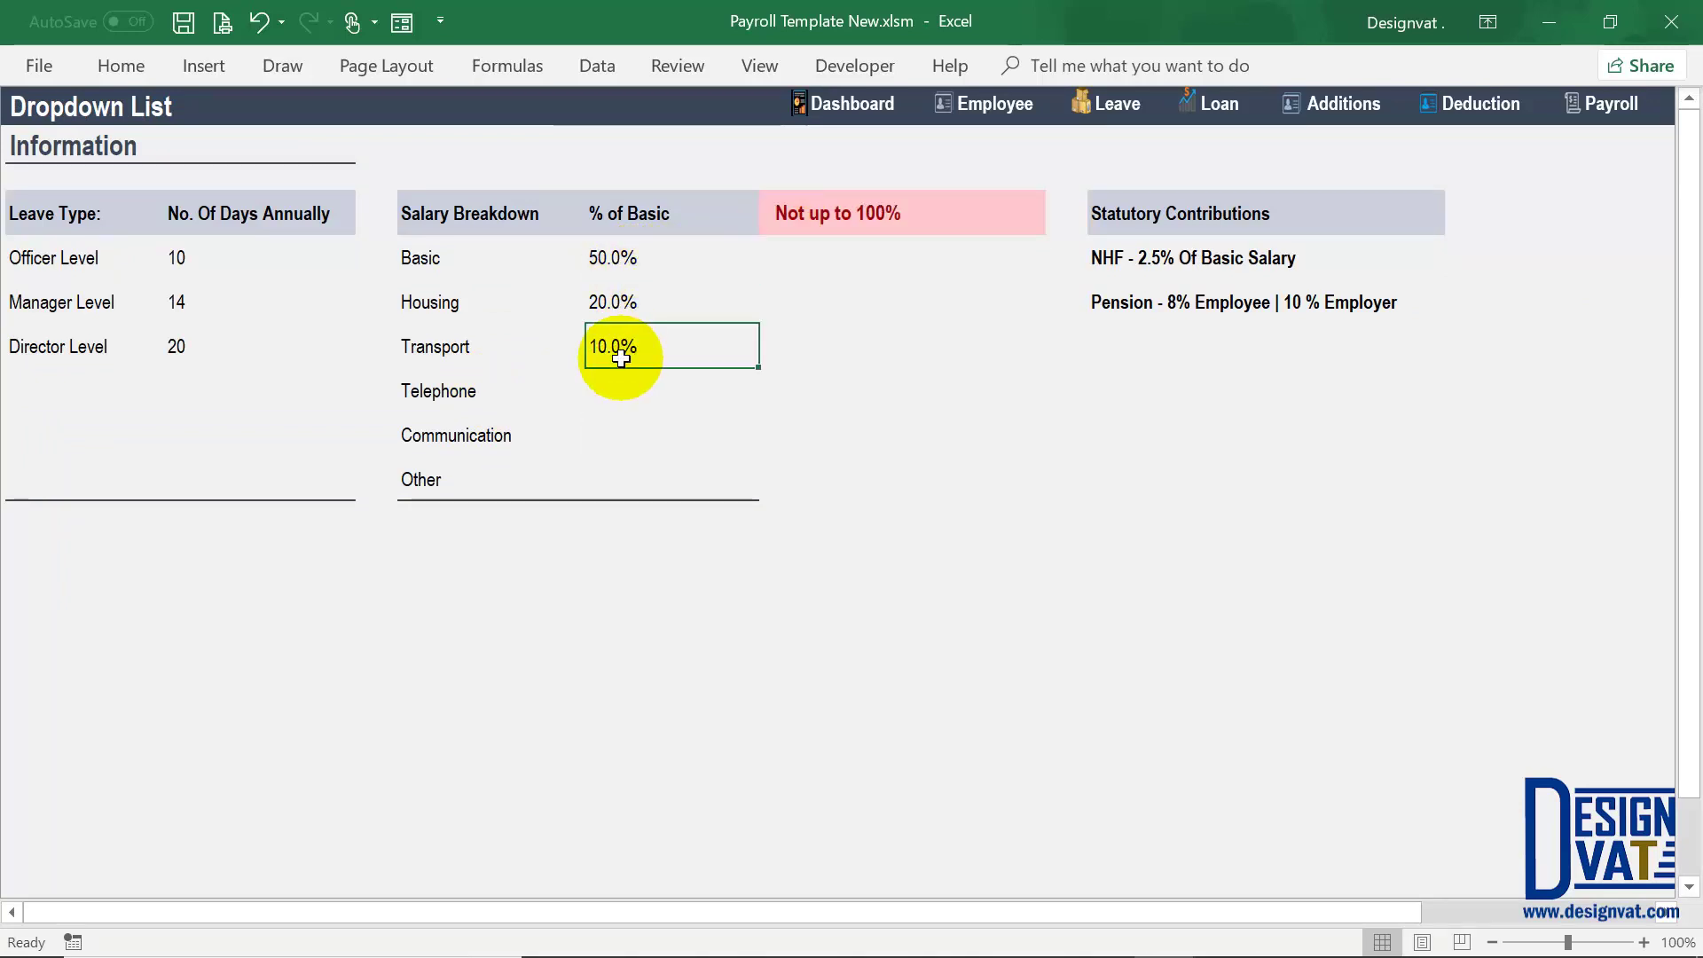
type("30%")
key("Return")
key("Up")
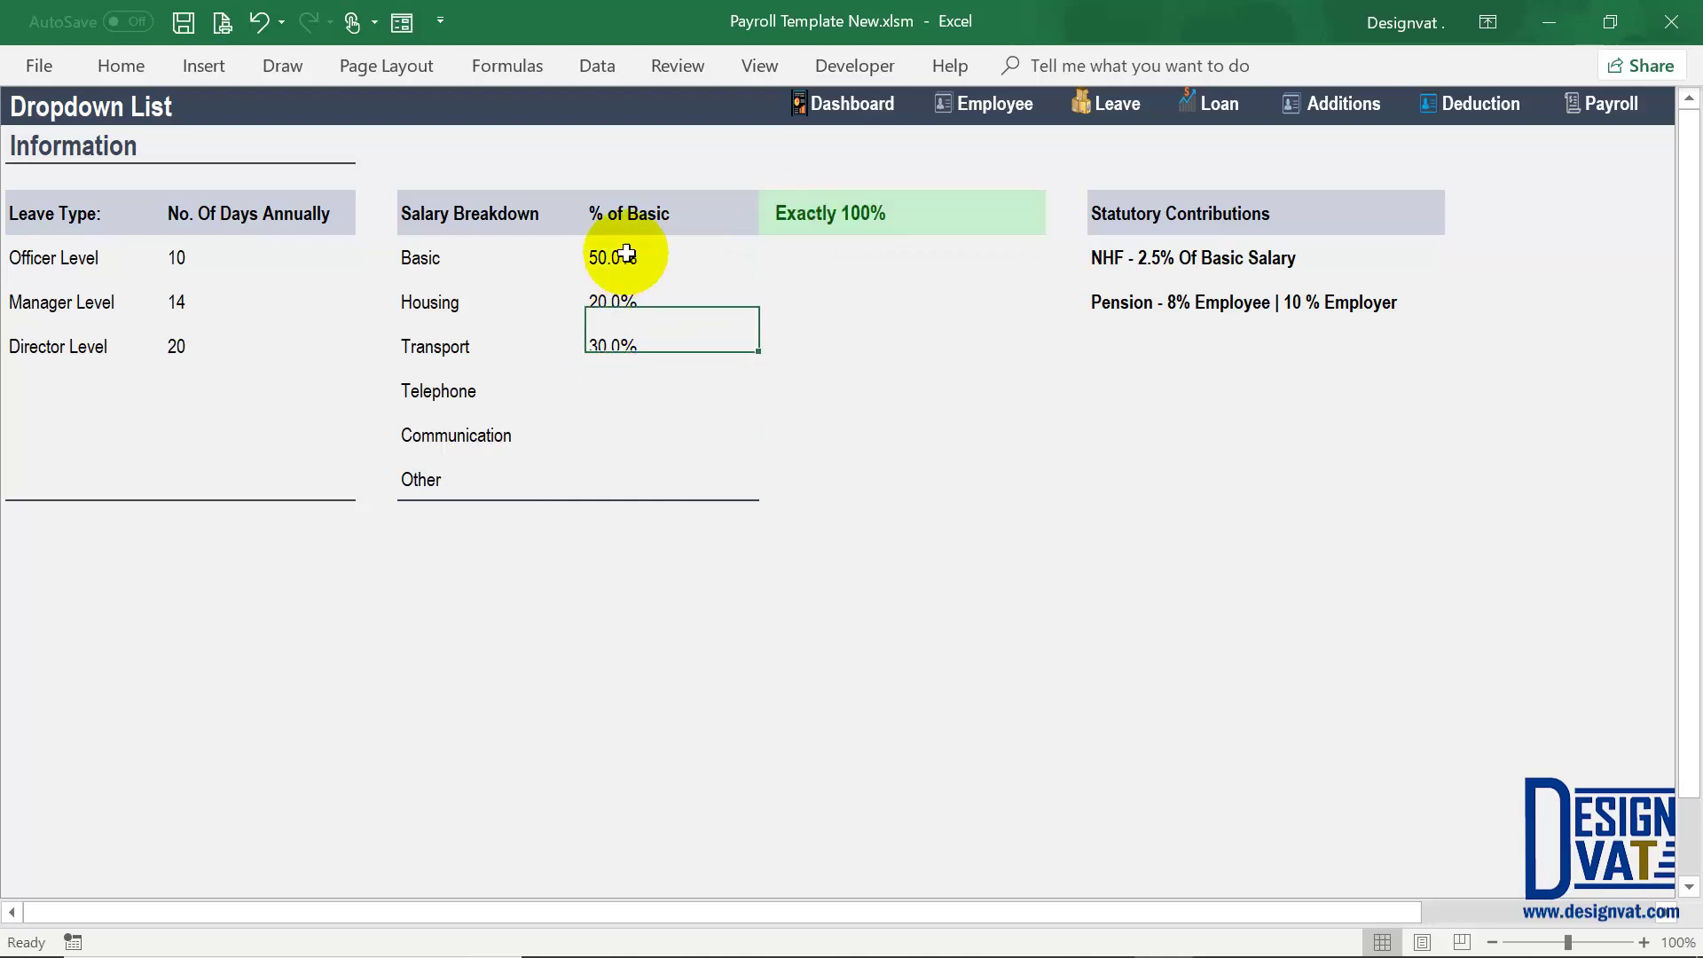
left_click(627, 254)
left_click(482, 252)
left_click(643, 285)
left_click(458, 306)
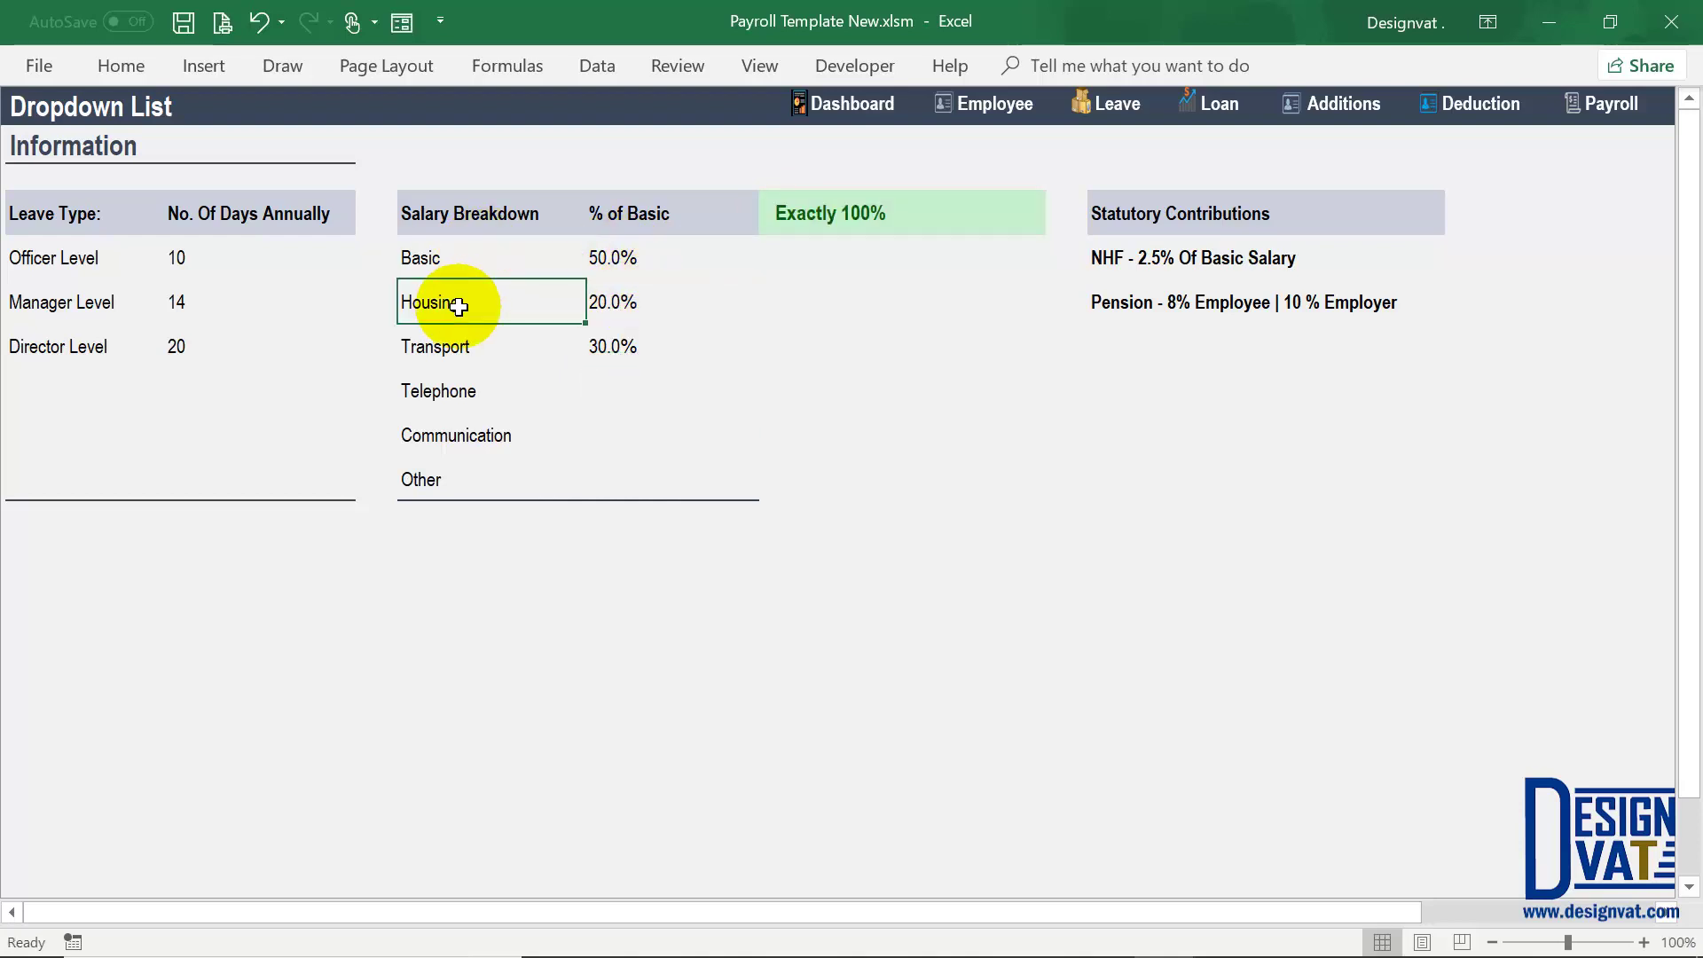
left_click(669, 348)
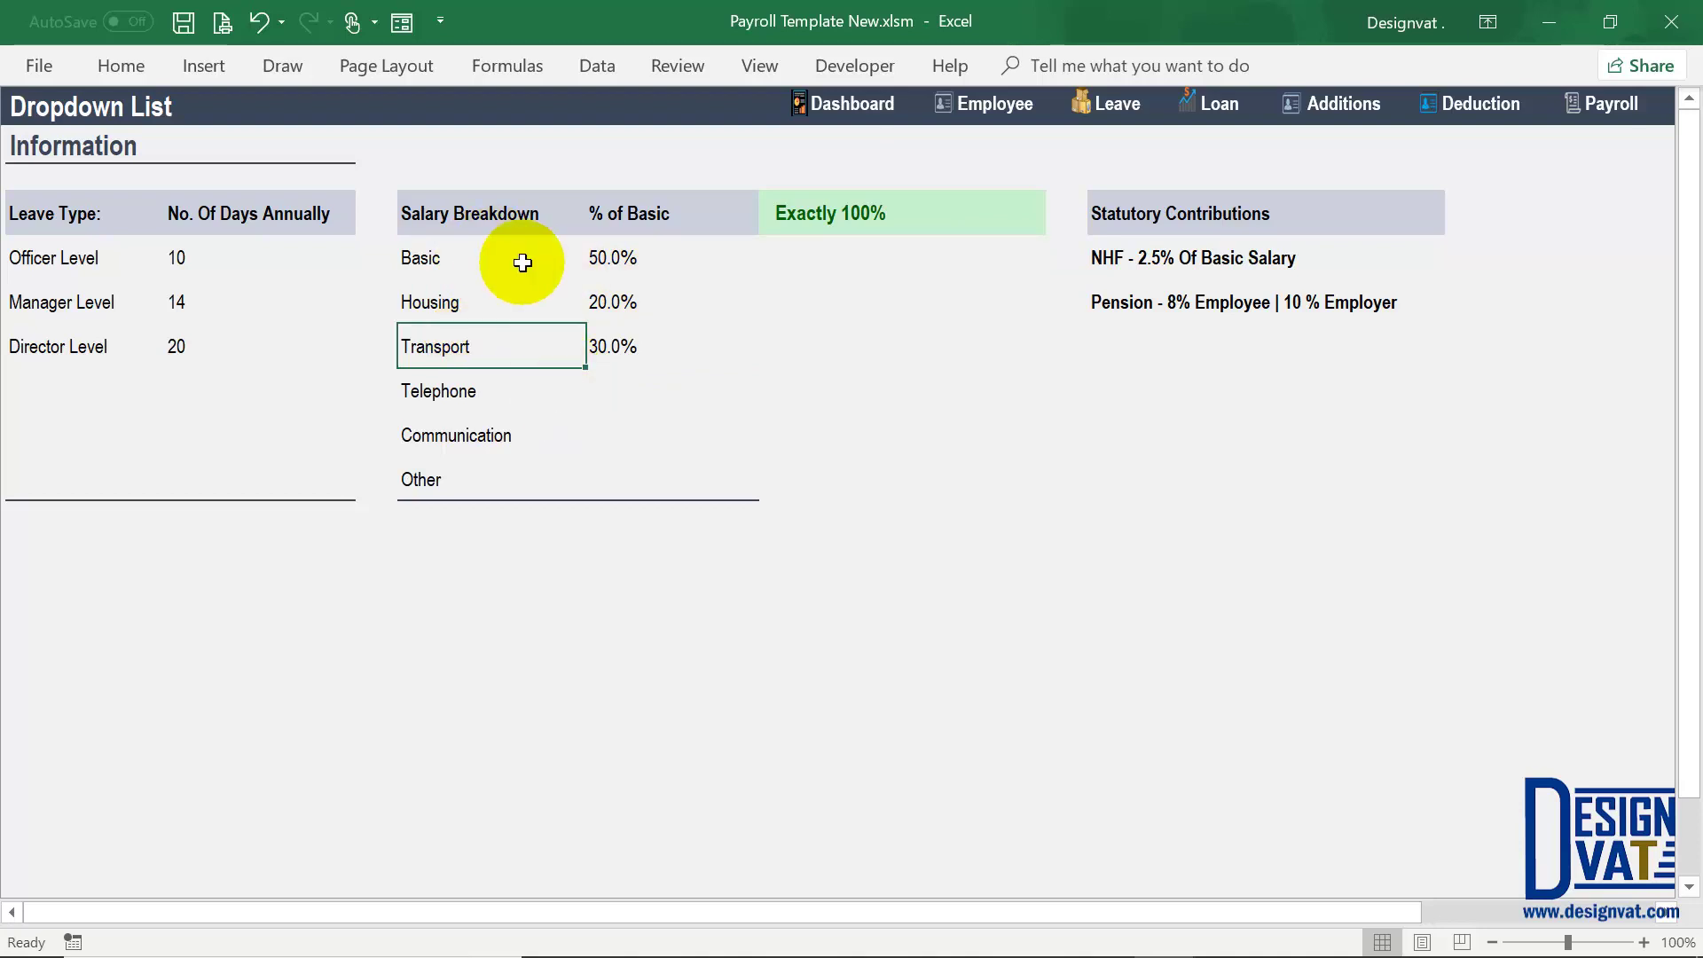
left_click(896, 213)
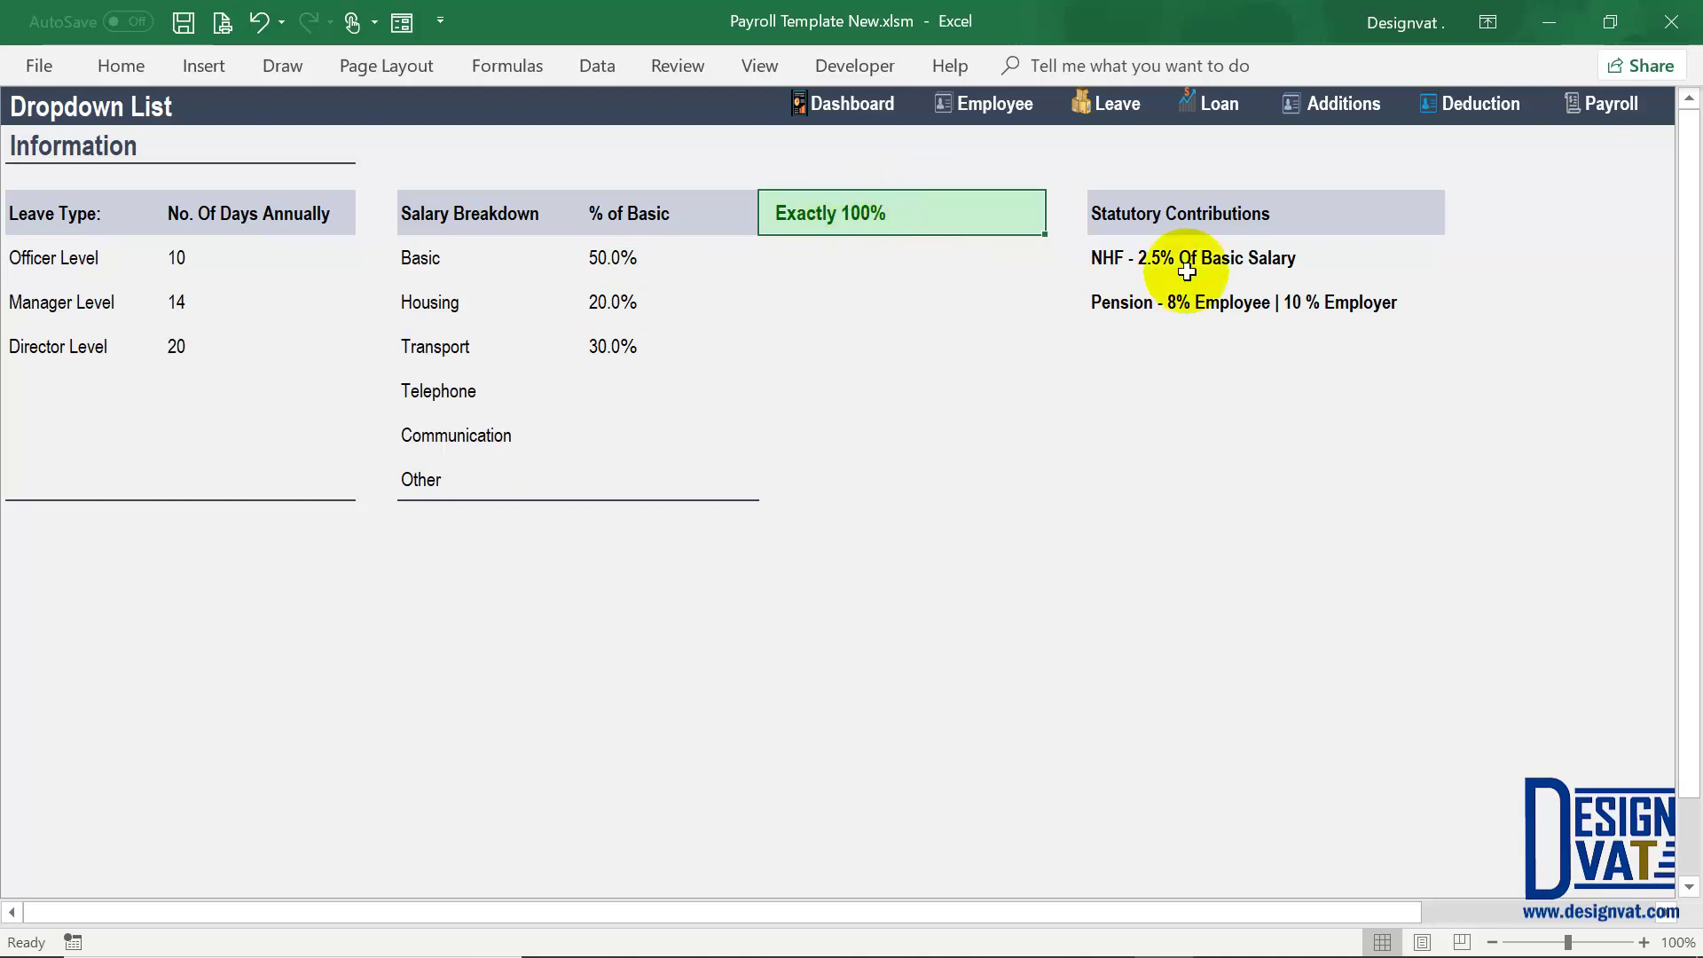
Step: Review the NHF and Pension contribution notes against the Basic 50.0% percentage
left_click(1167, 241)
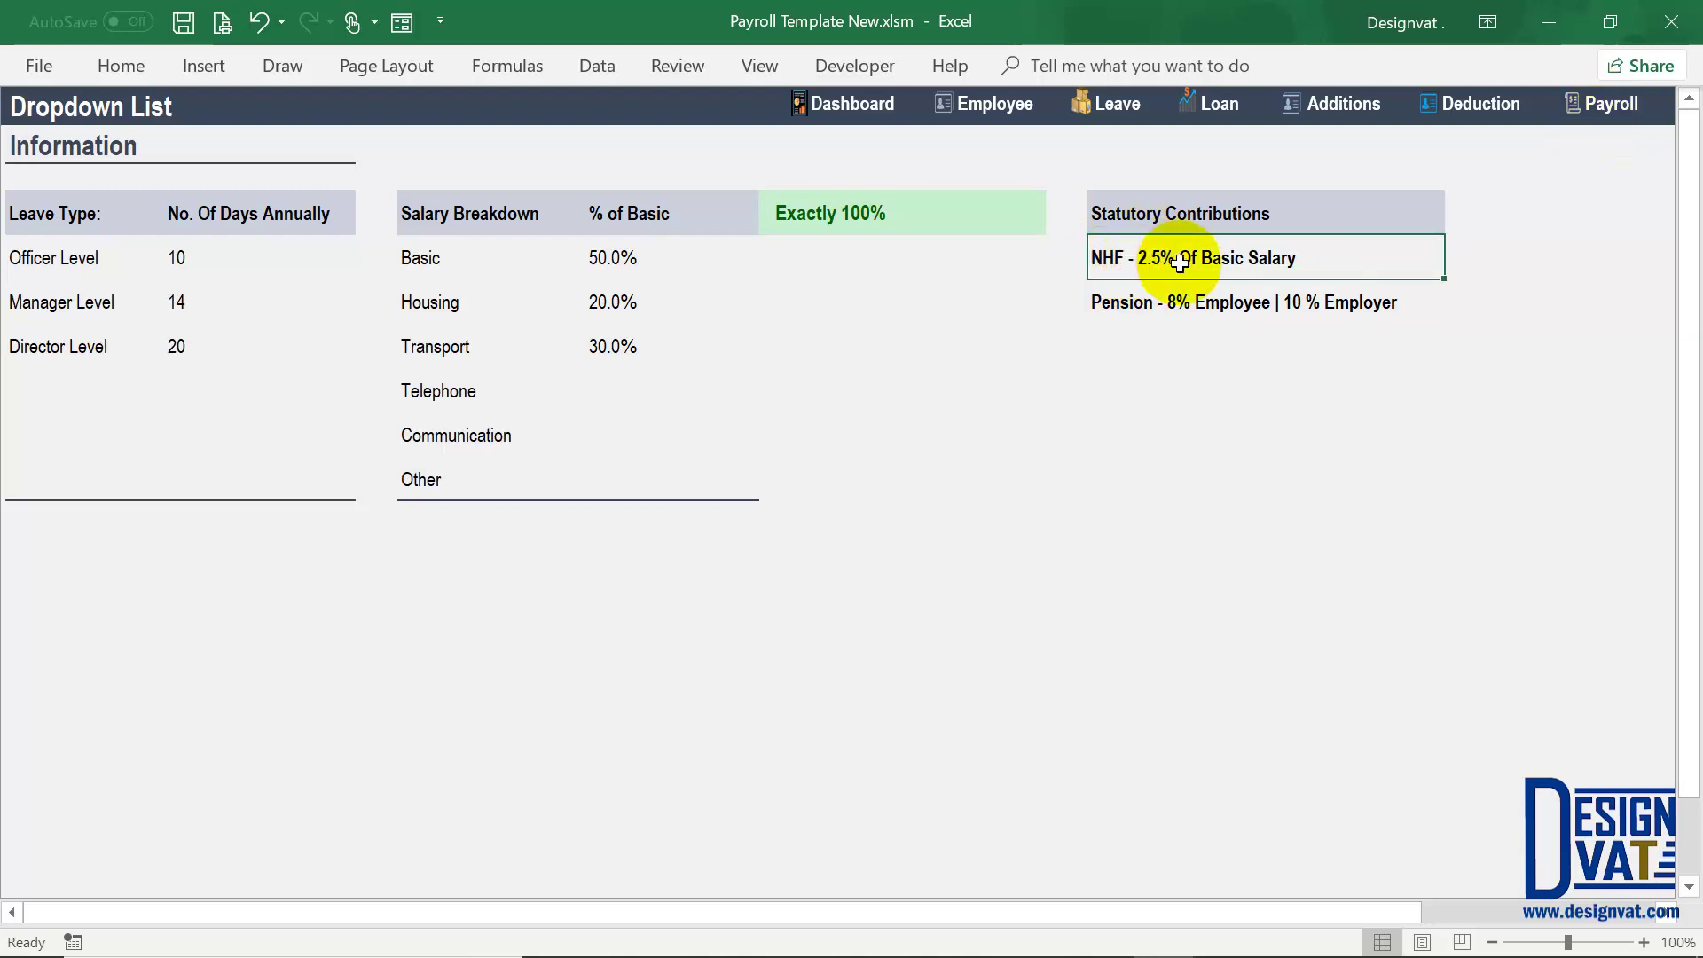
left_click(610, 260)
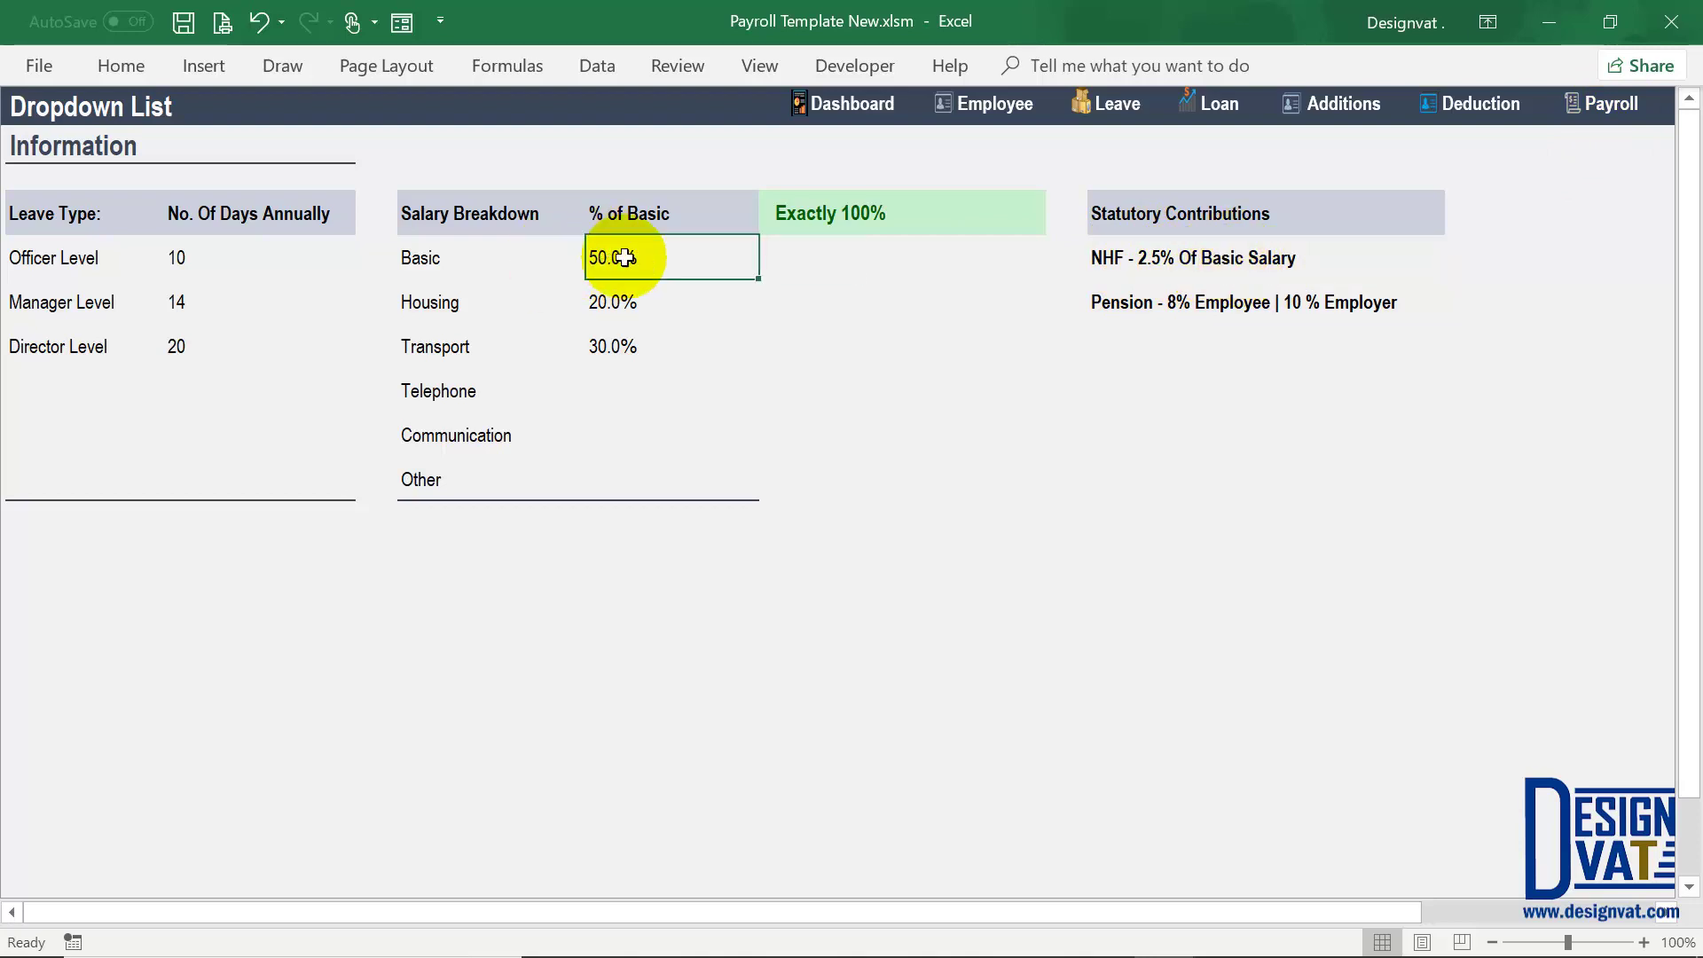
left_click(1152, 260)
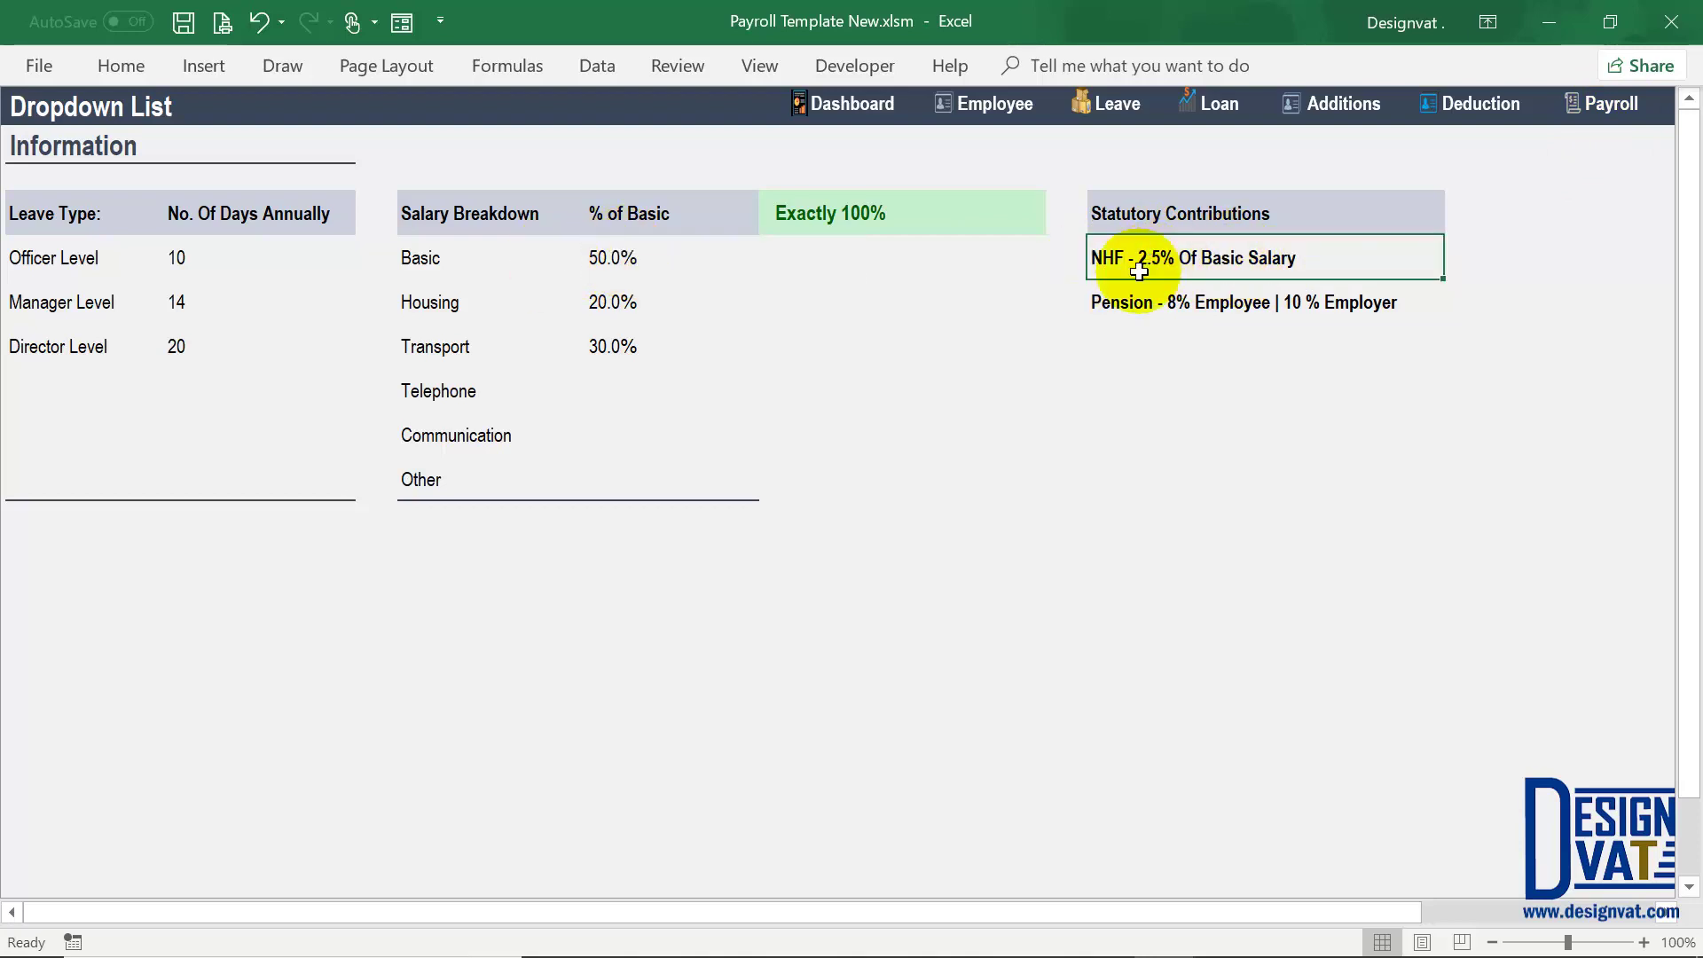
left_click(616, 260)
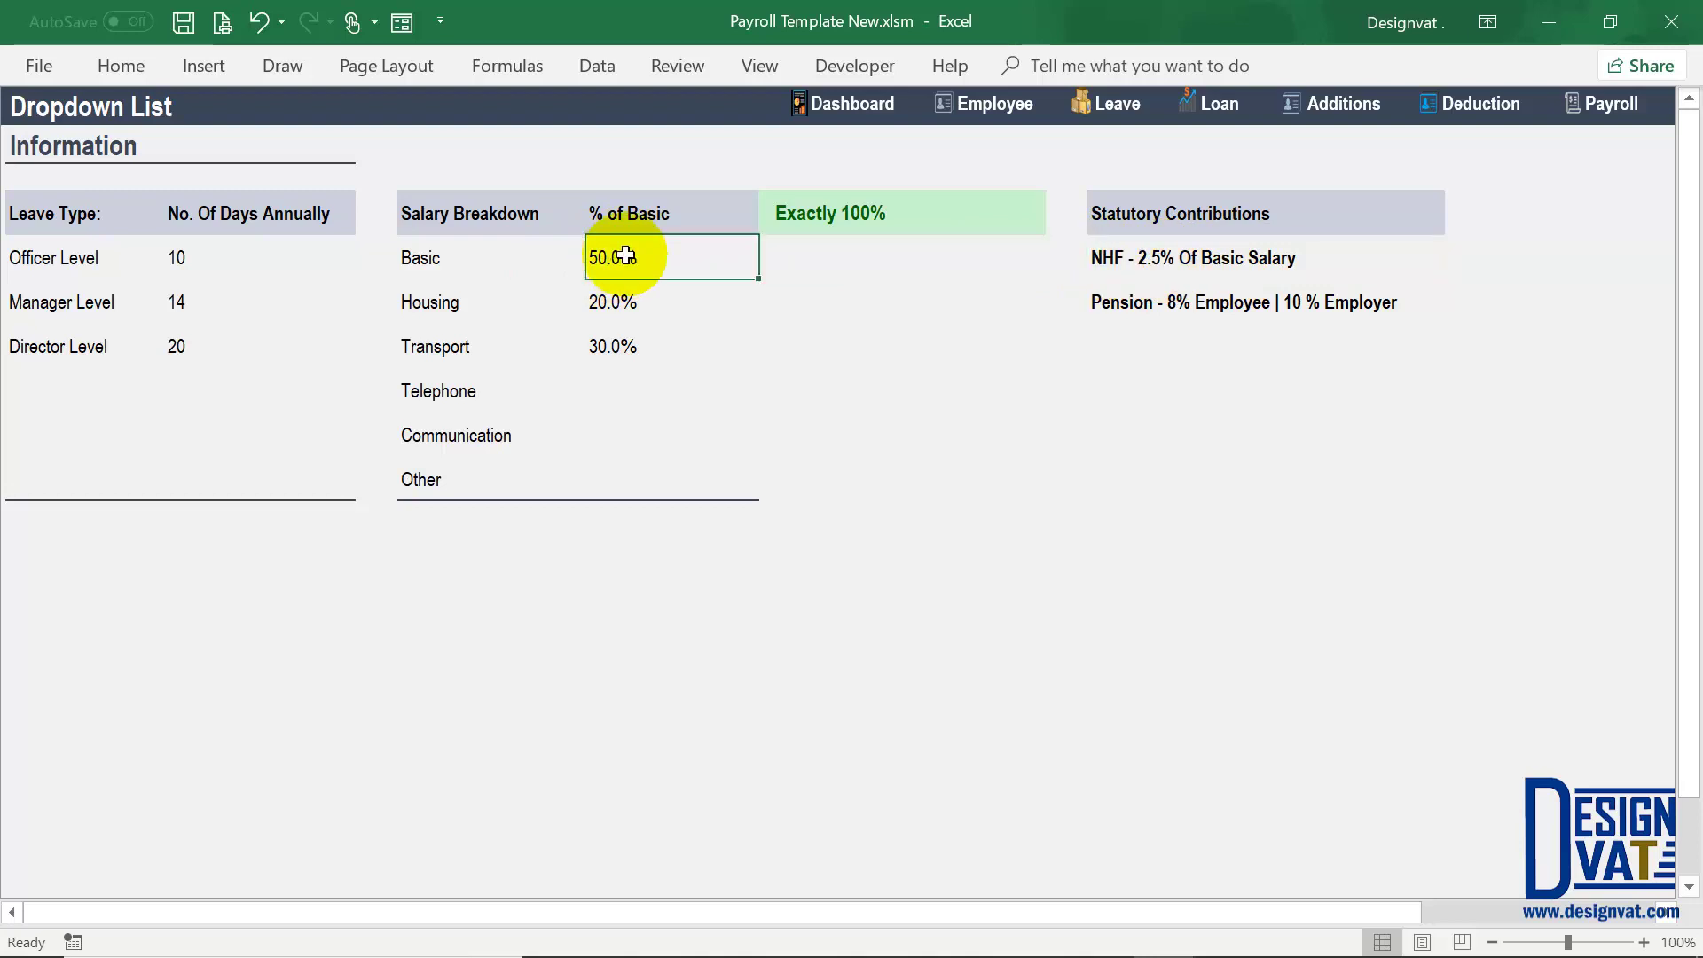
left_click(1100, 261)
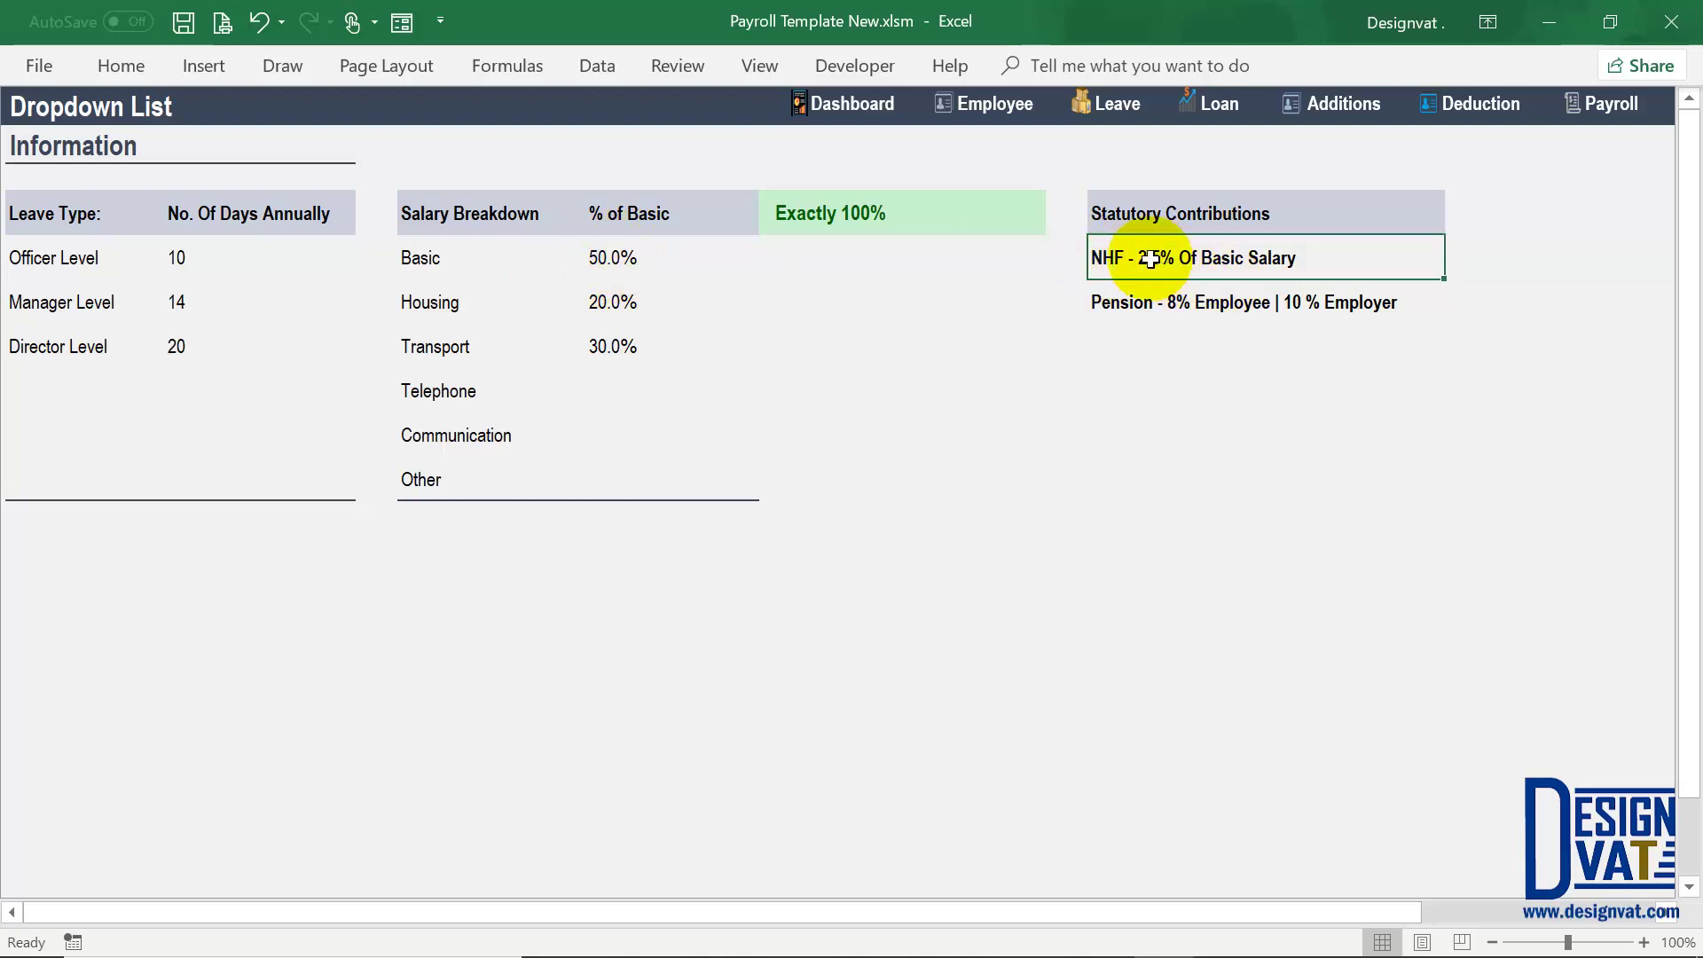
left_click(1126, 308)
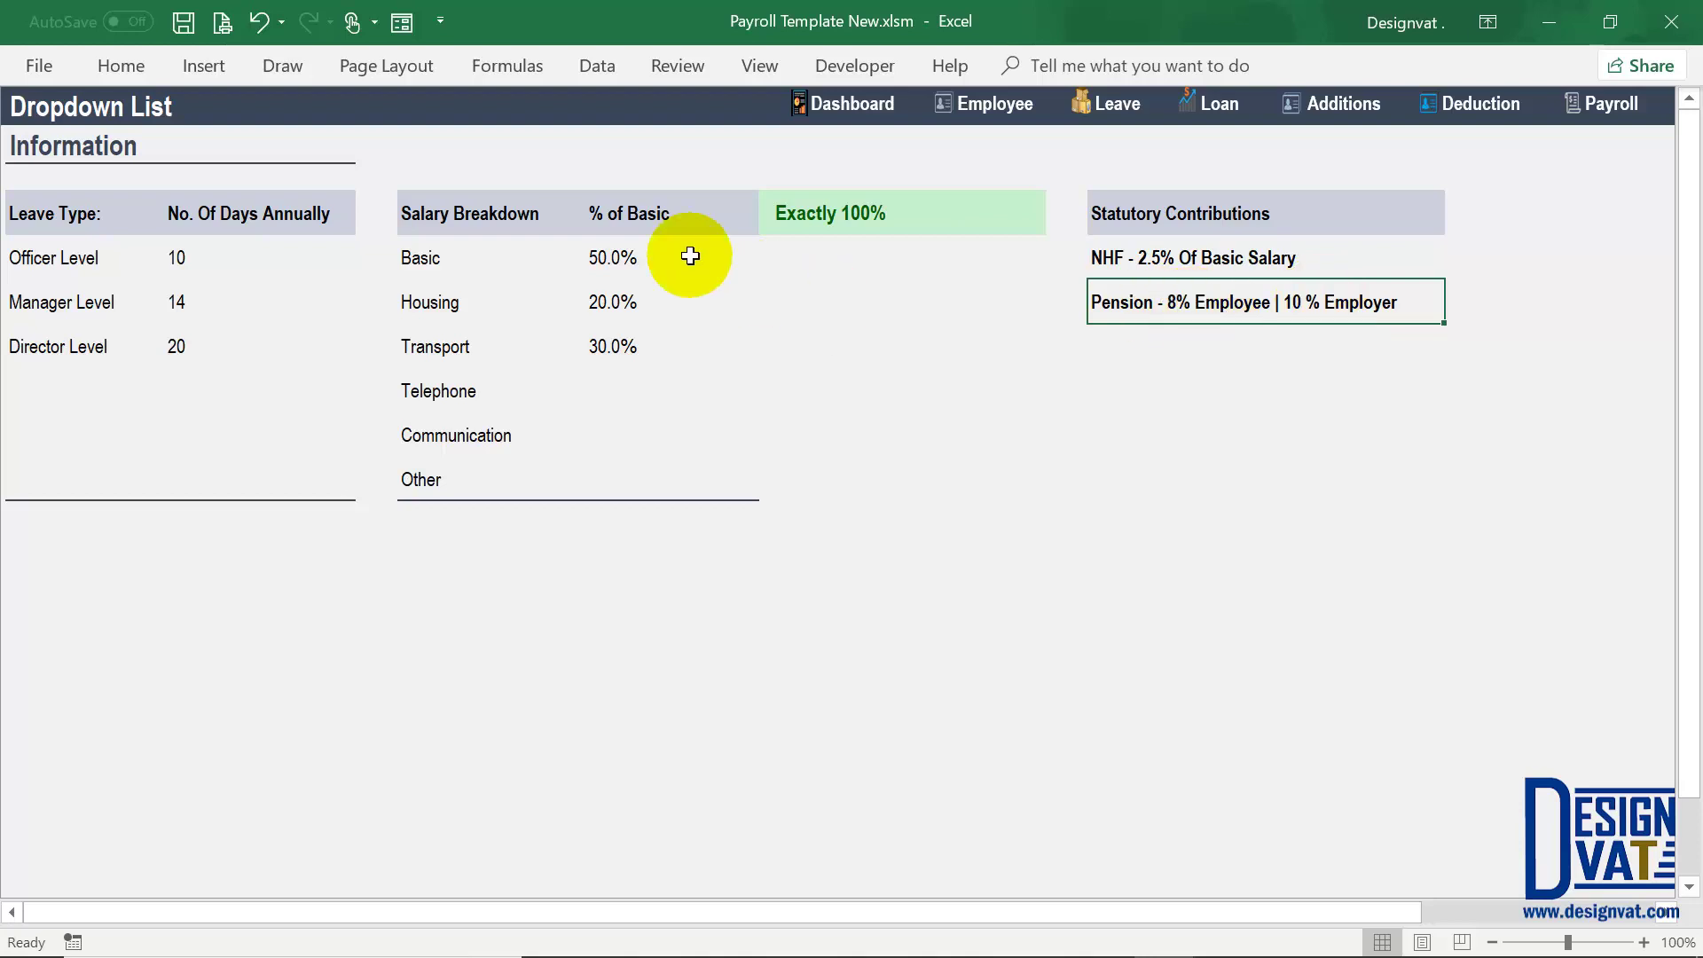
Step: Check the % of Basic column total and the six salary items, then return to the payroll
left_click_drag(688, 254, 644, 485)
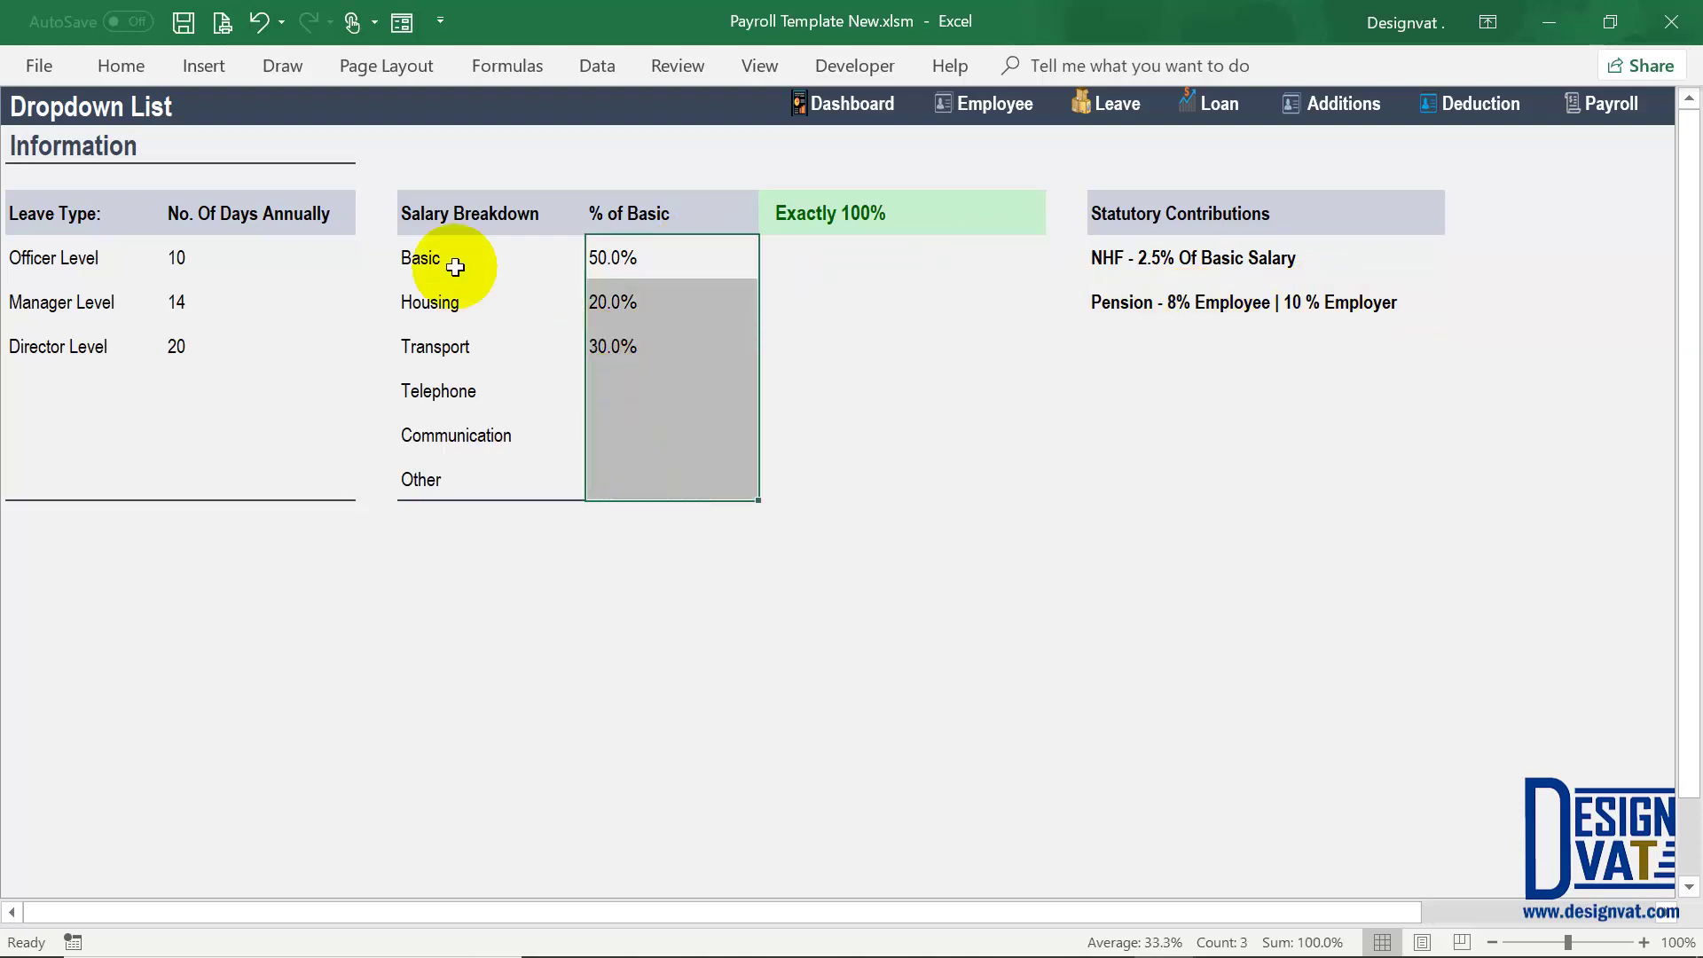
left_click_drag(459, 258, 444, 394)
left_click_drag(437, 470, 426, 475)
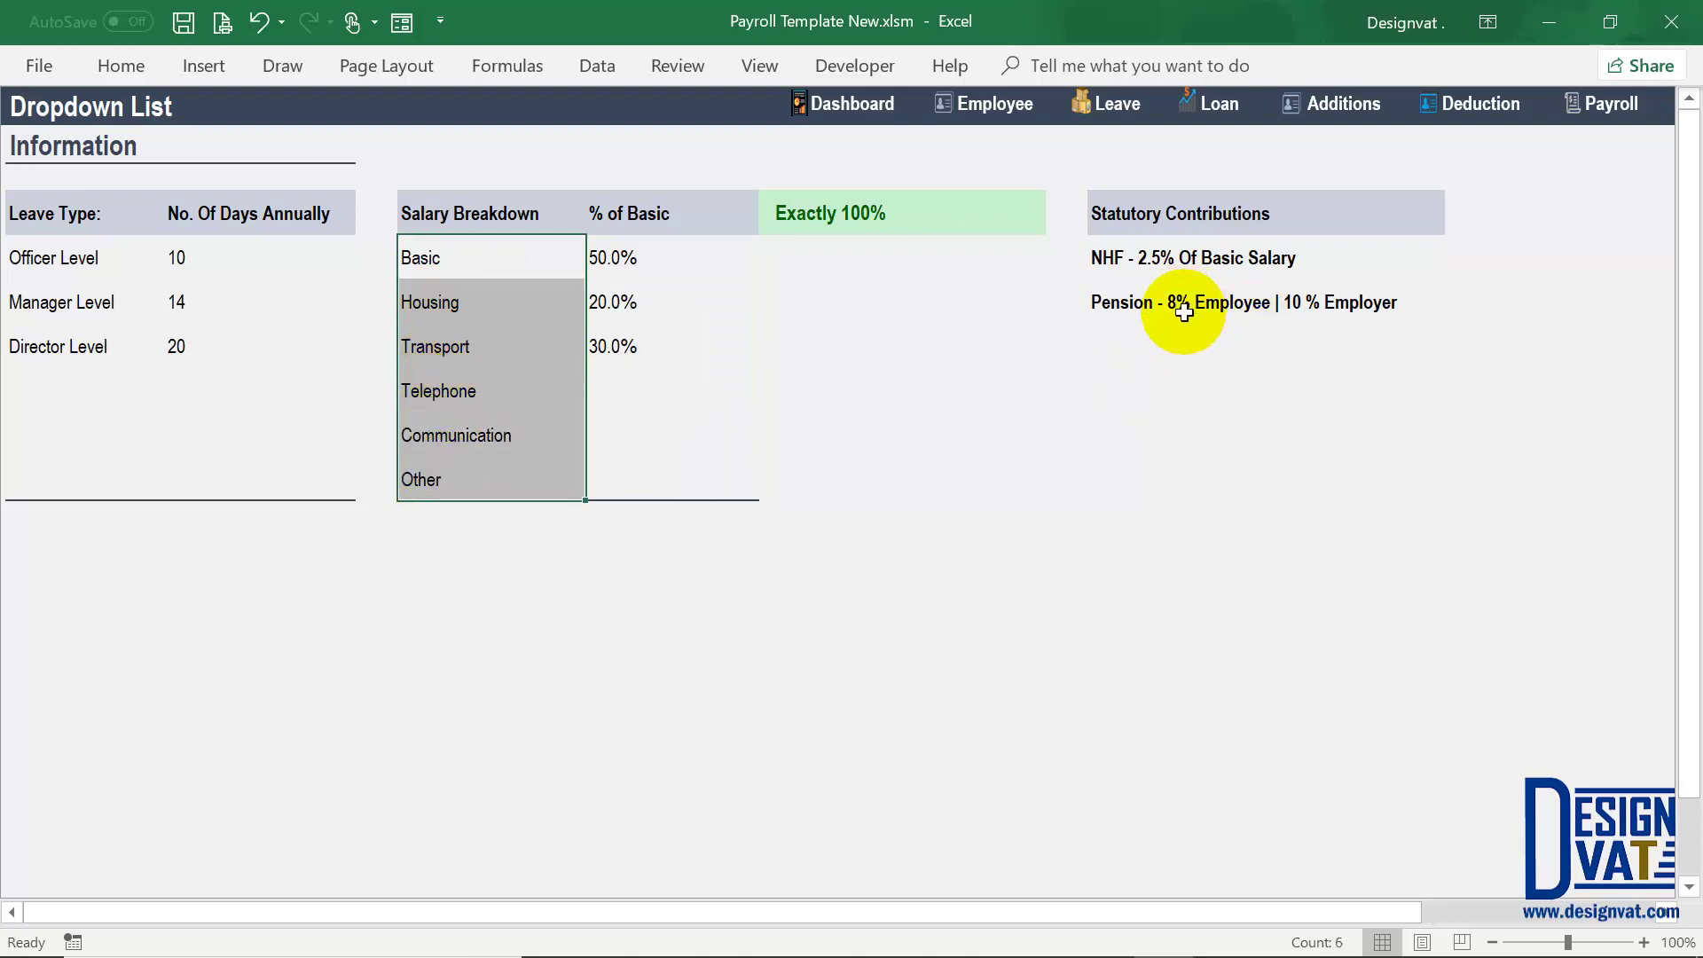
left_click(1184, 310)
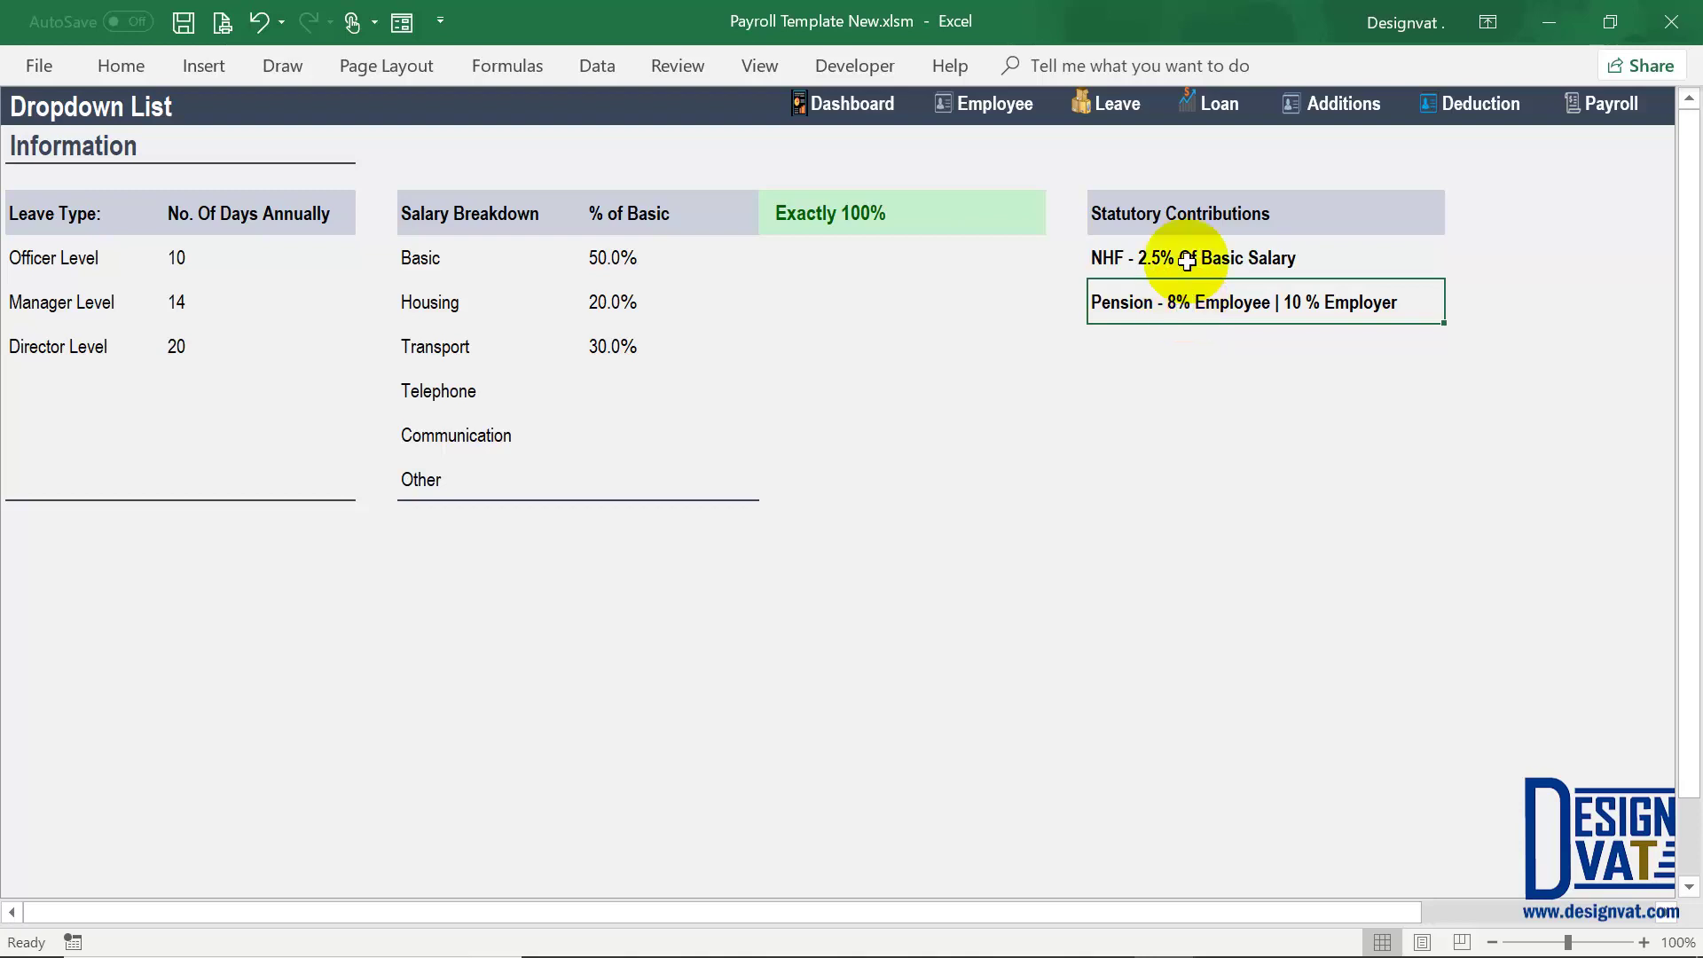
left_click_drag(1185, 258, 1180, 306)
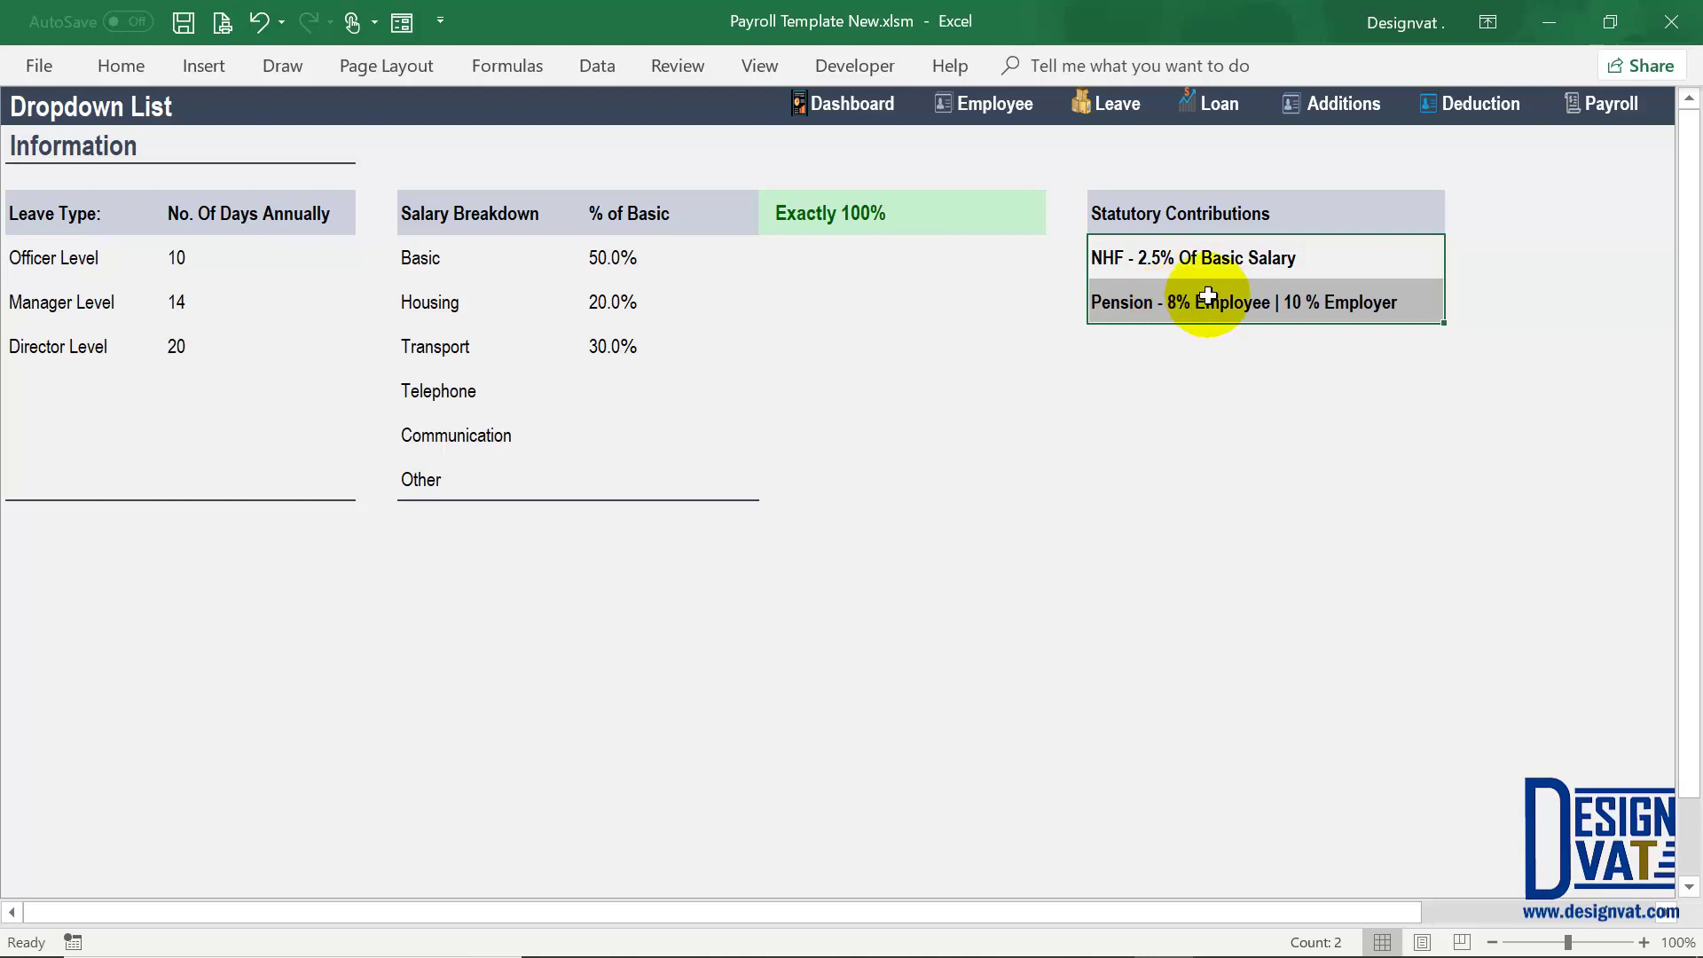
left_click(1610, 104)
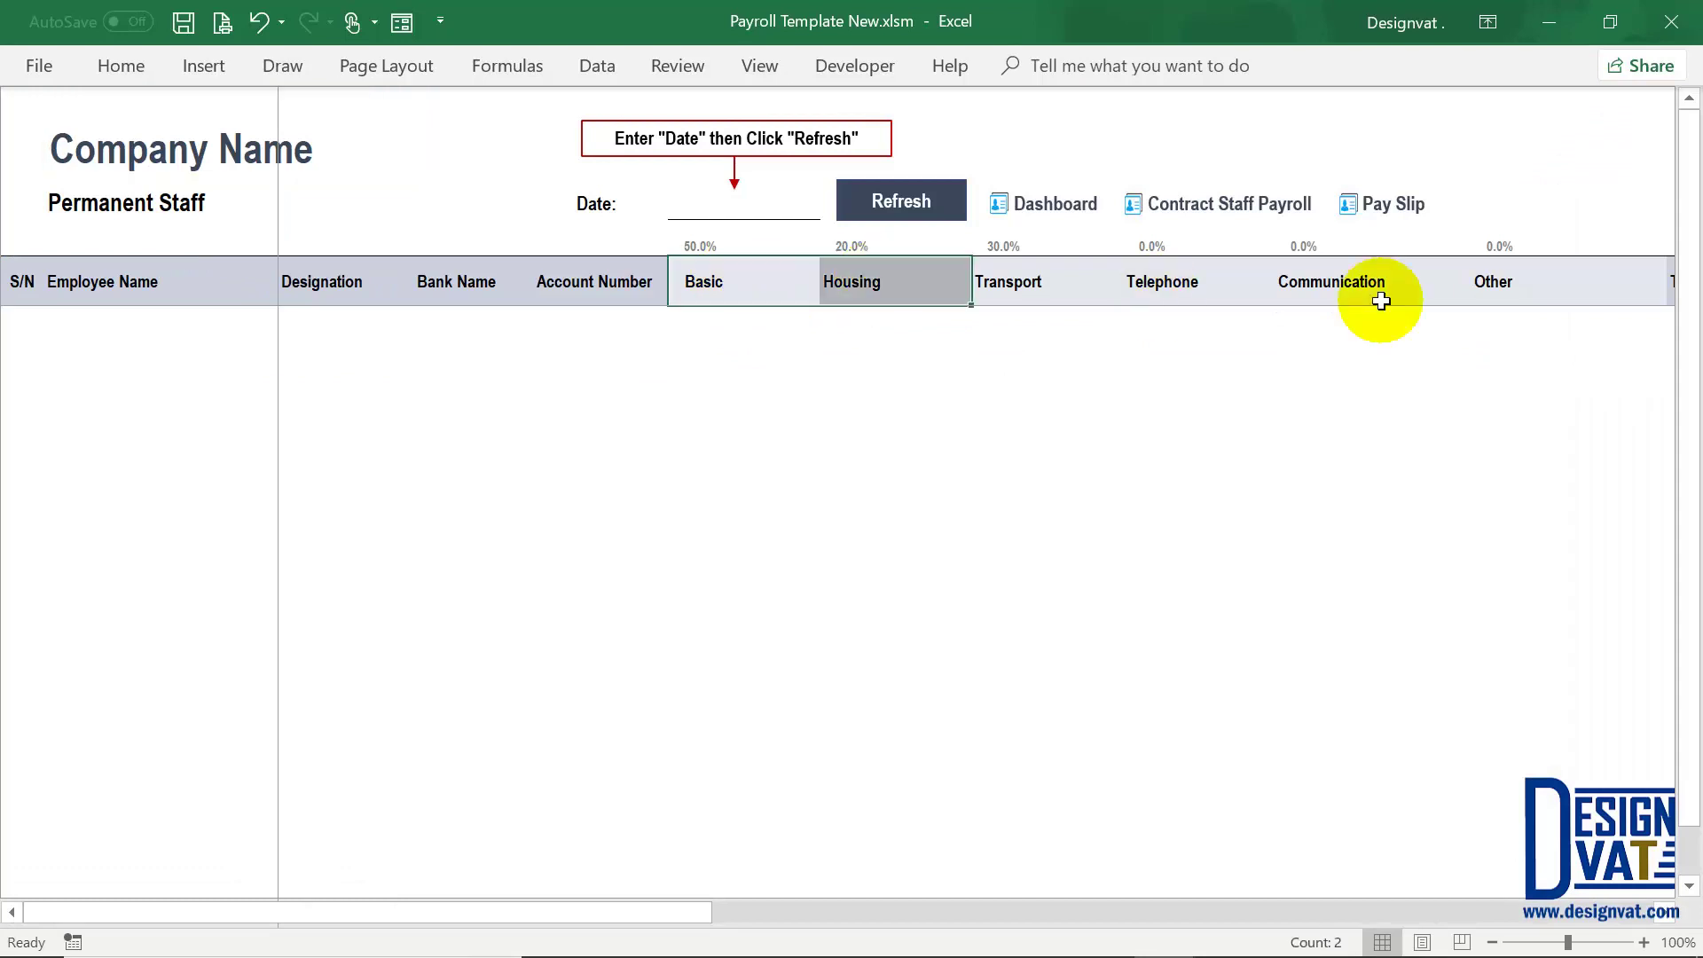
left_click(1510, 293, "shift")
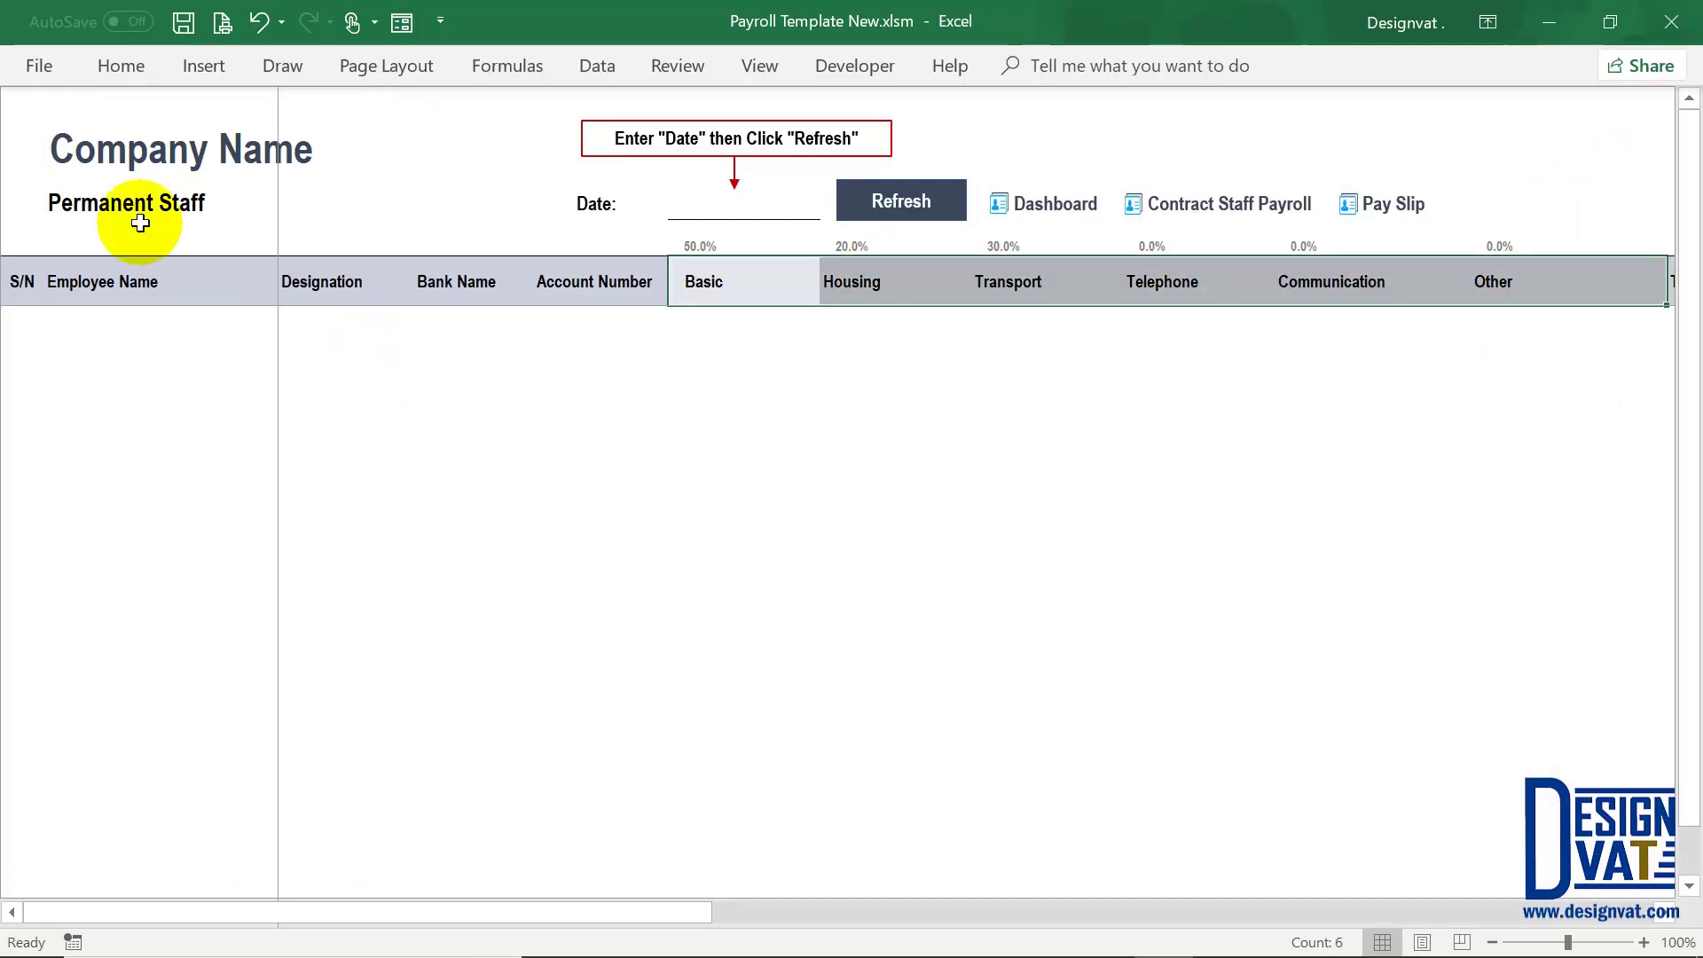
left_click(114, 286)
left_click(363, 287)
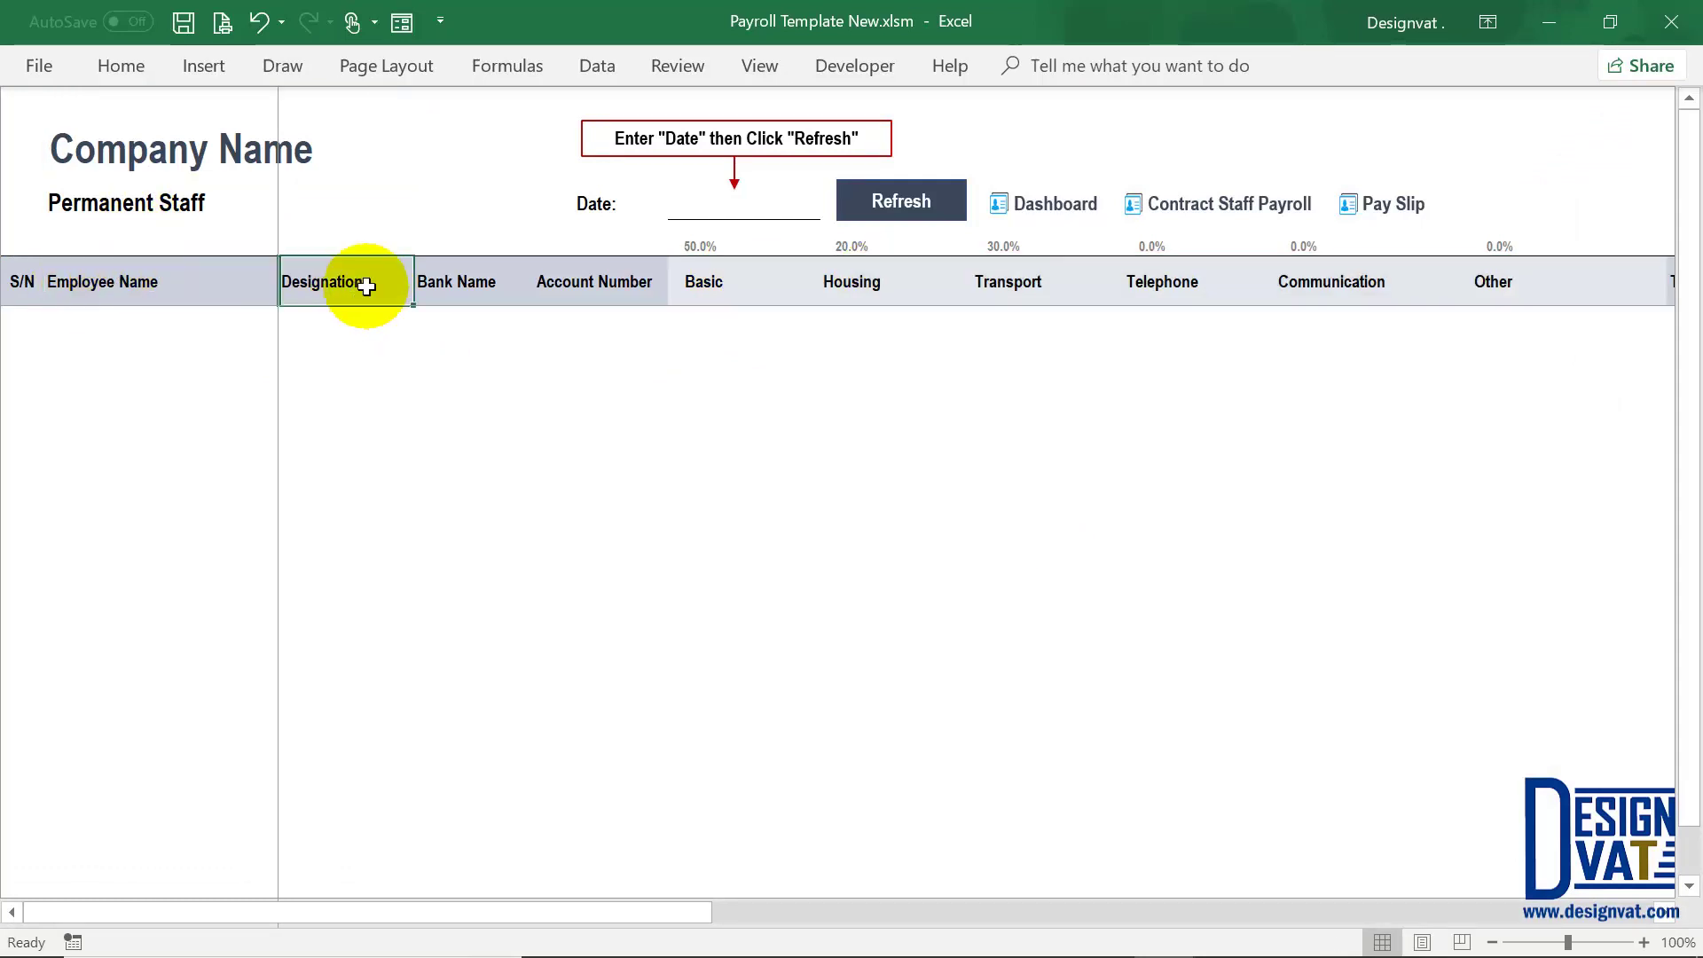
left_click_drag(508, 297, 590, 331)
left_click_drag(771, 302, 1521, 294)
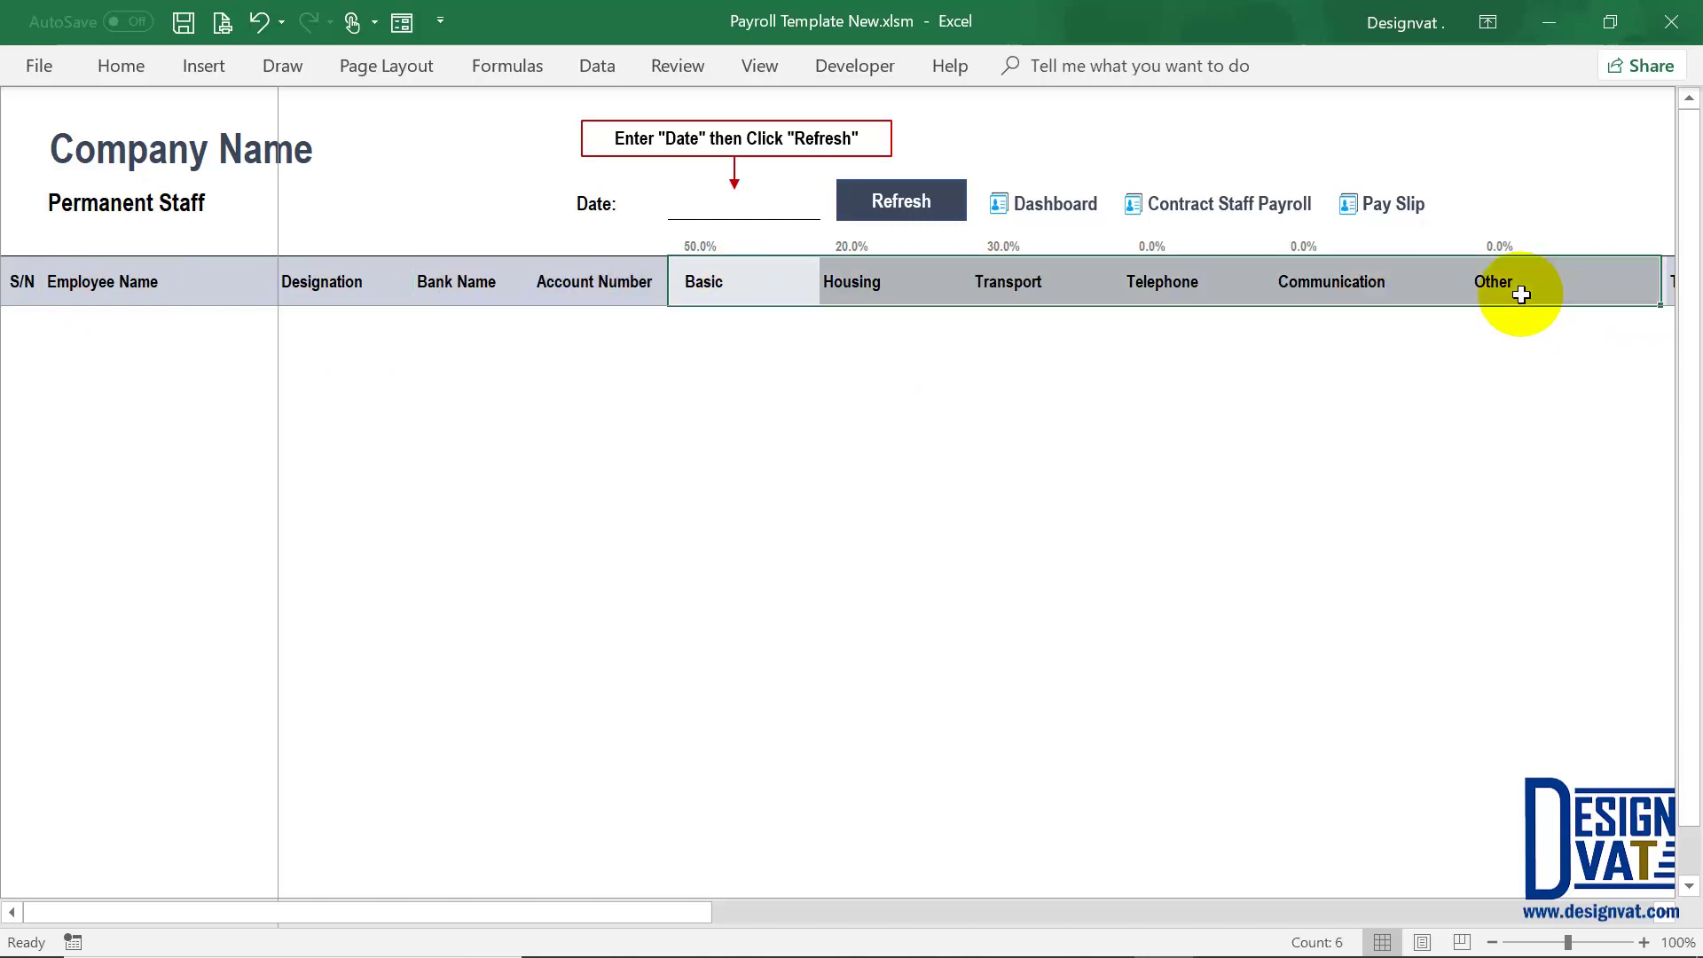
left_click(723, 326)
left_click(896, 330)
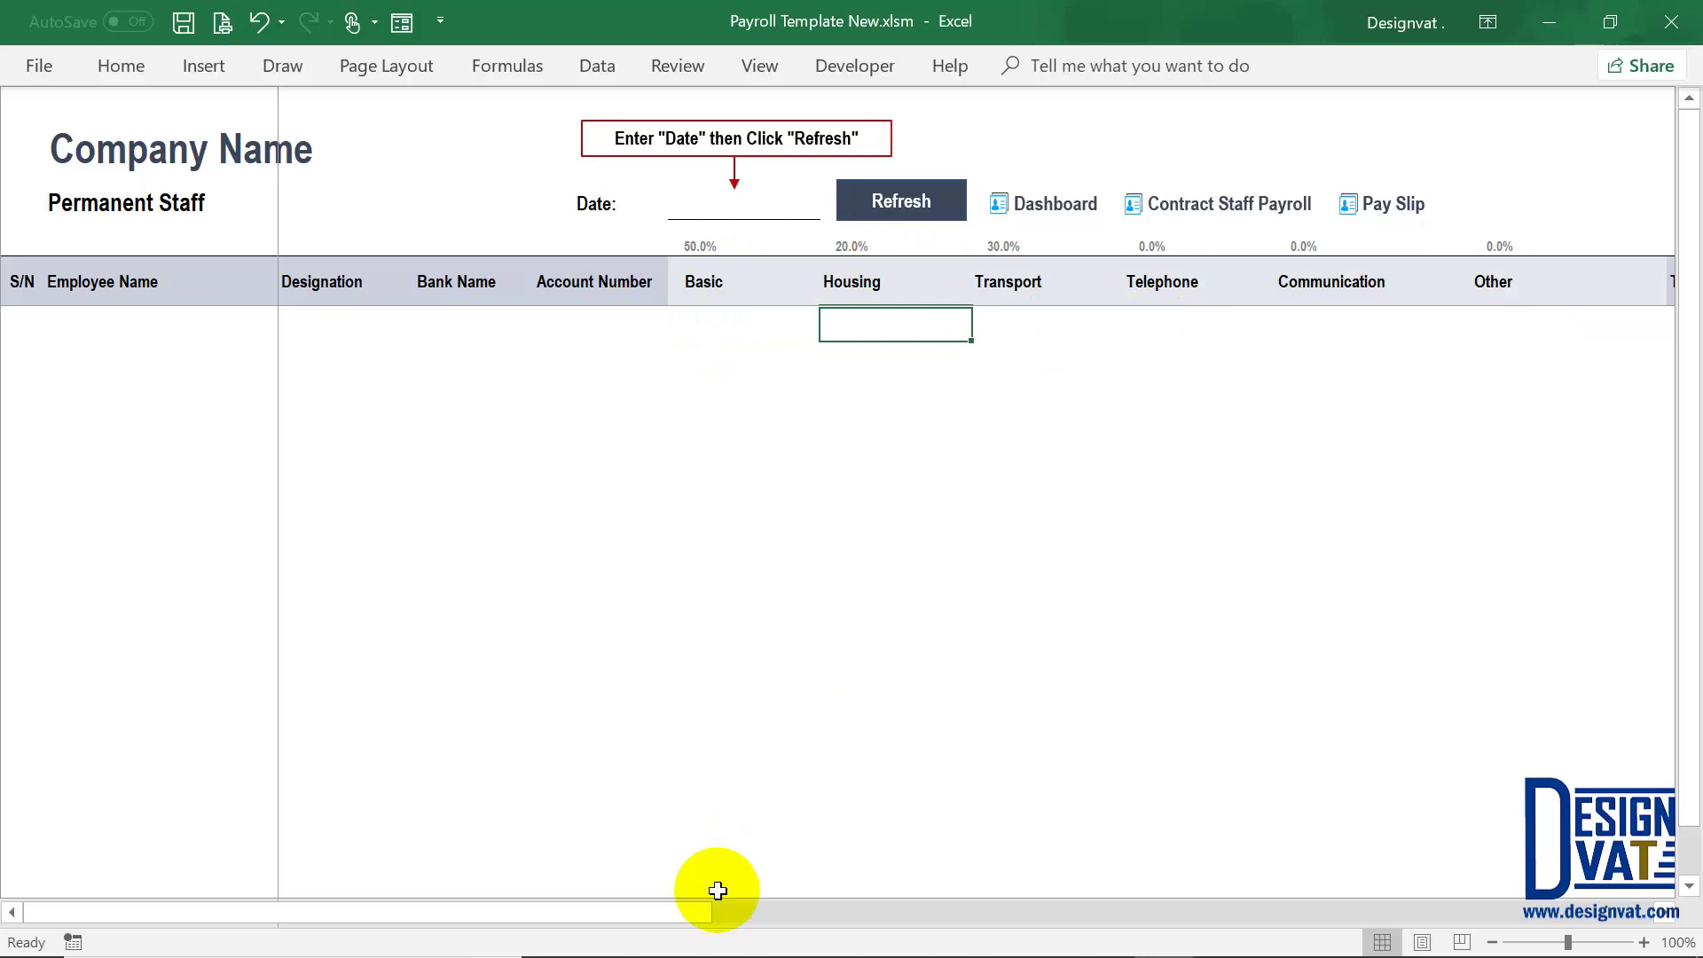
left_click_drag(784, 913, 1204, 911)
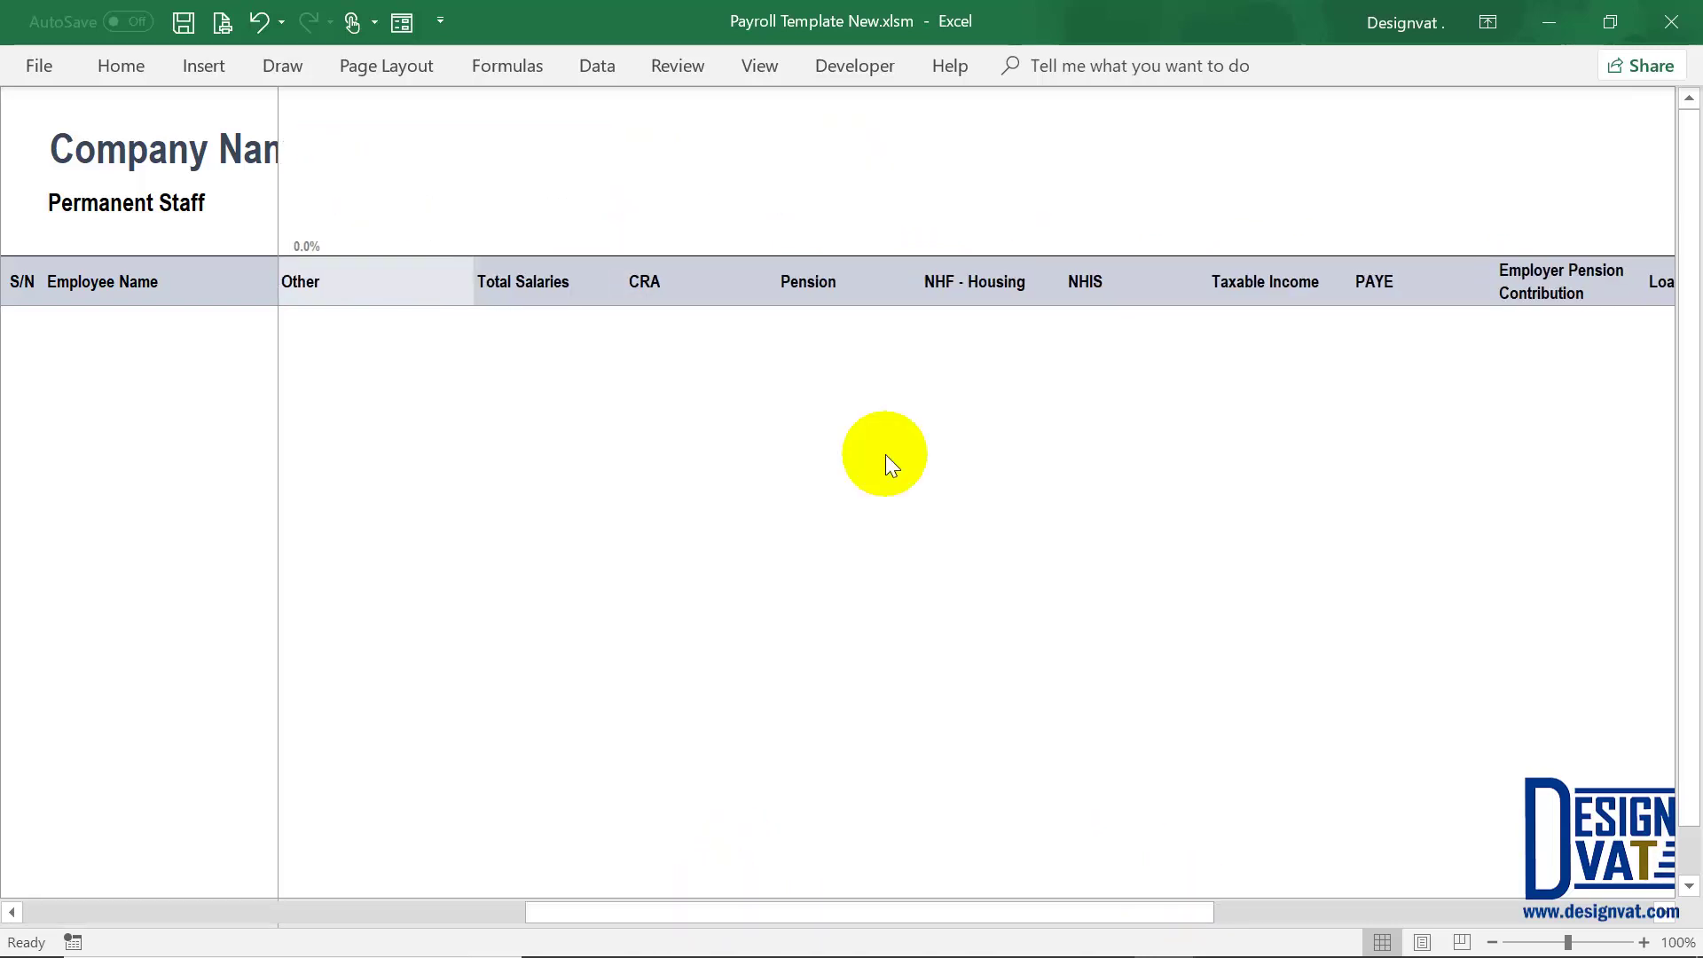
left_click(521, 282)
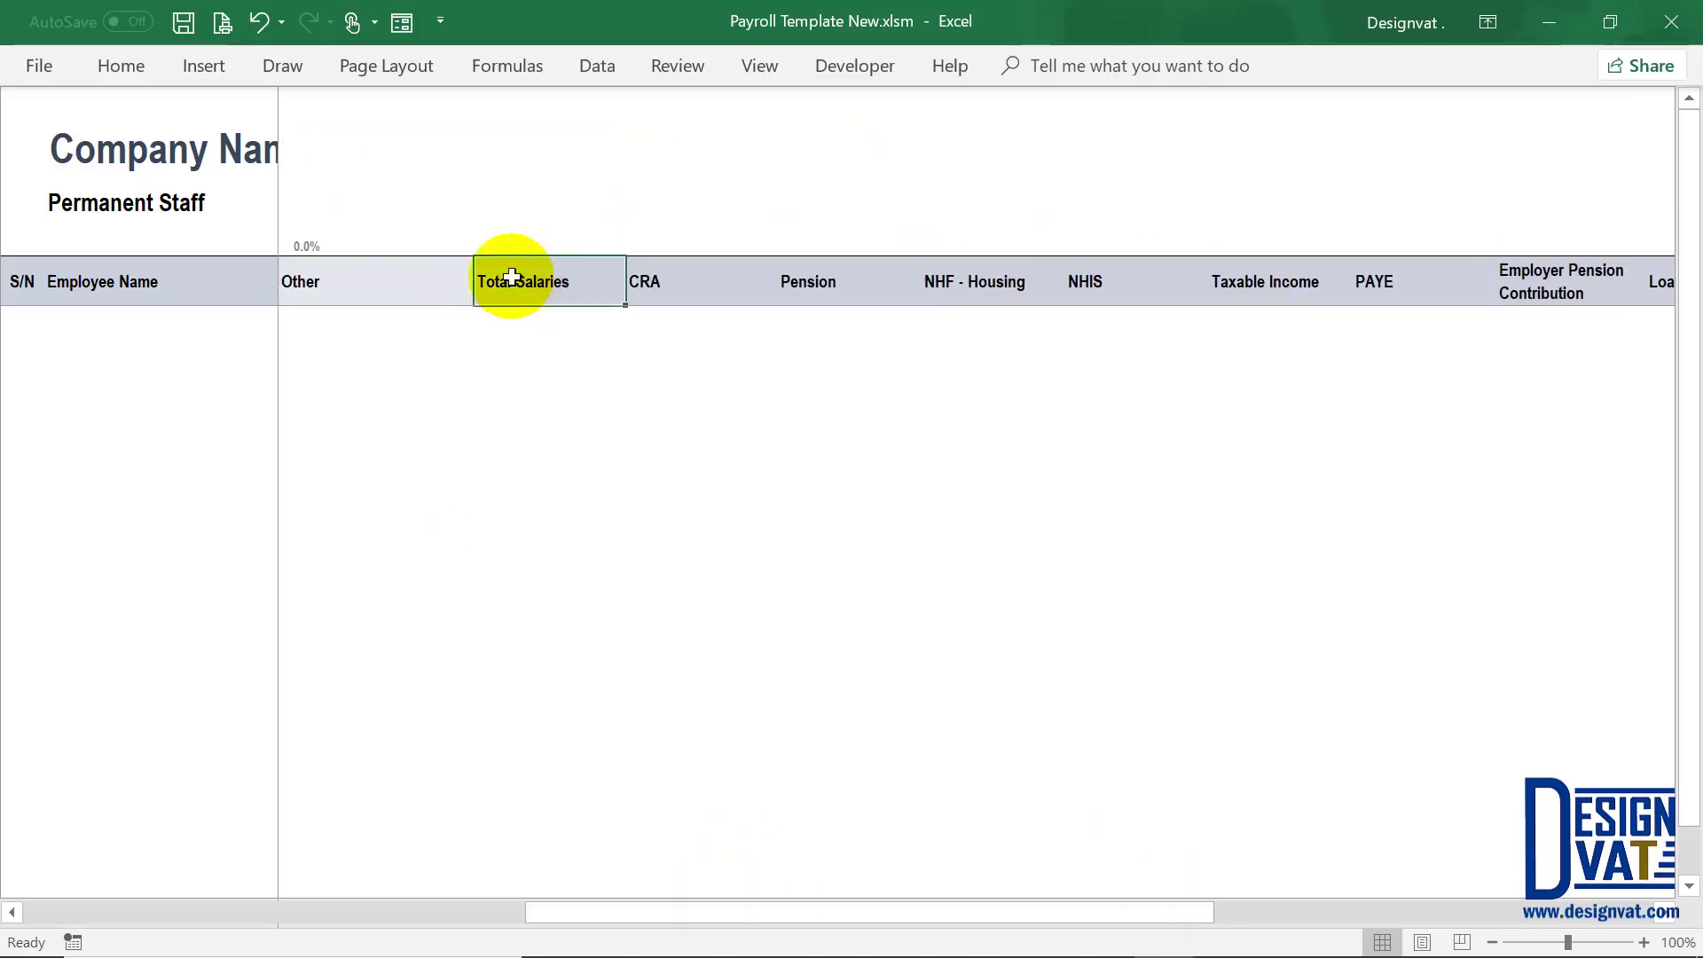
left_click(661, 291)
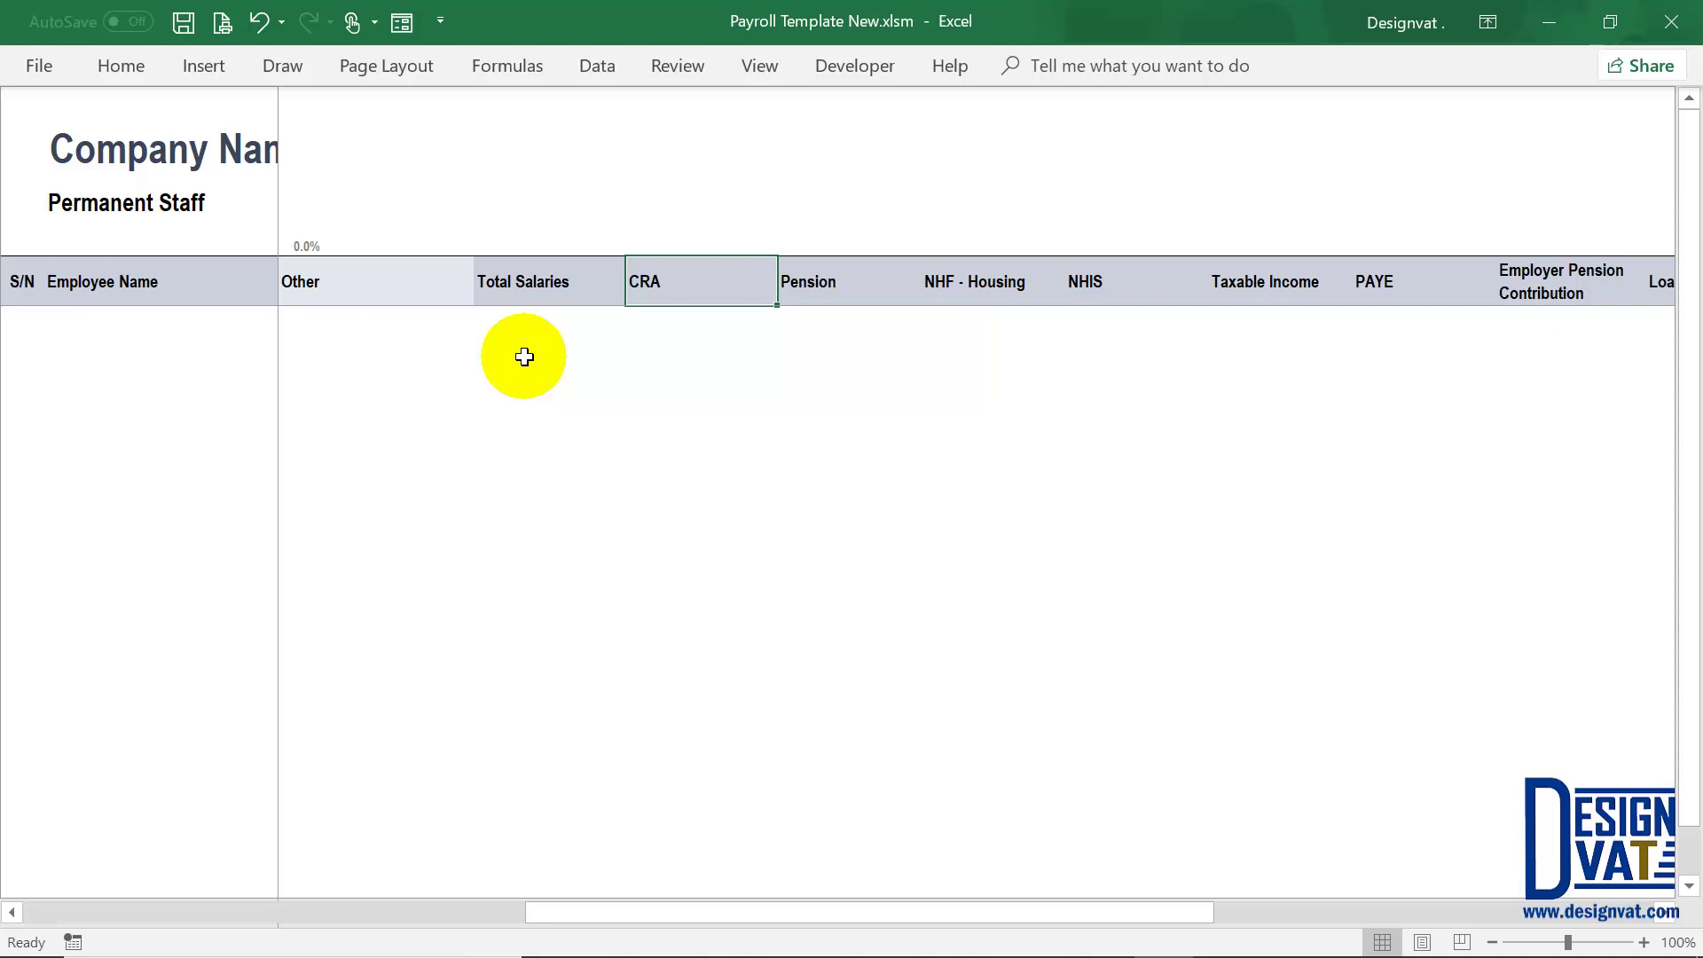
left_click(500, 325)
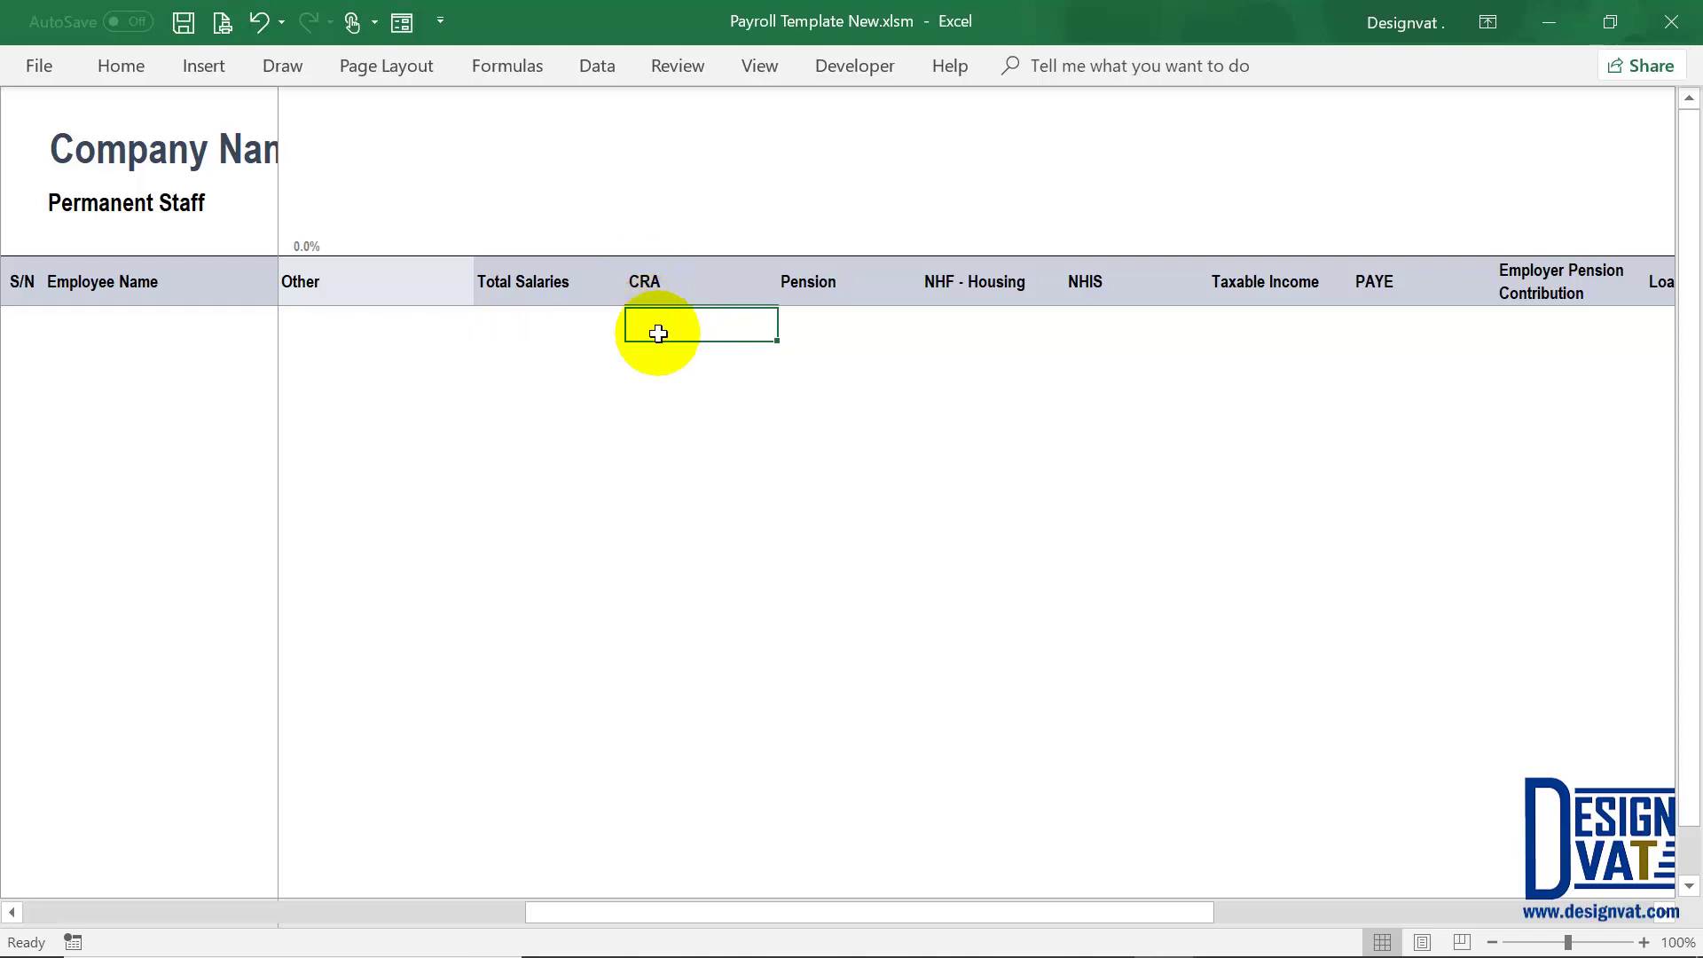
left_click(796, 322)
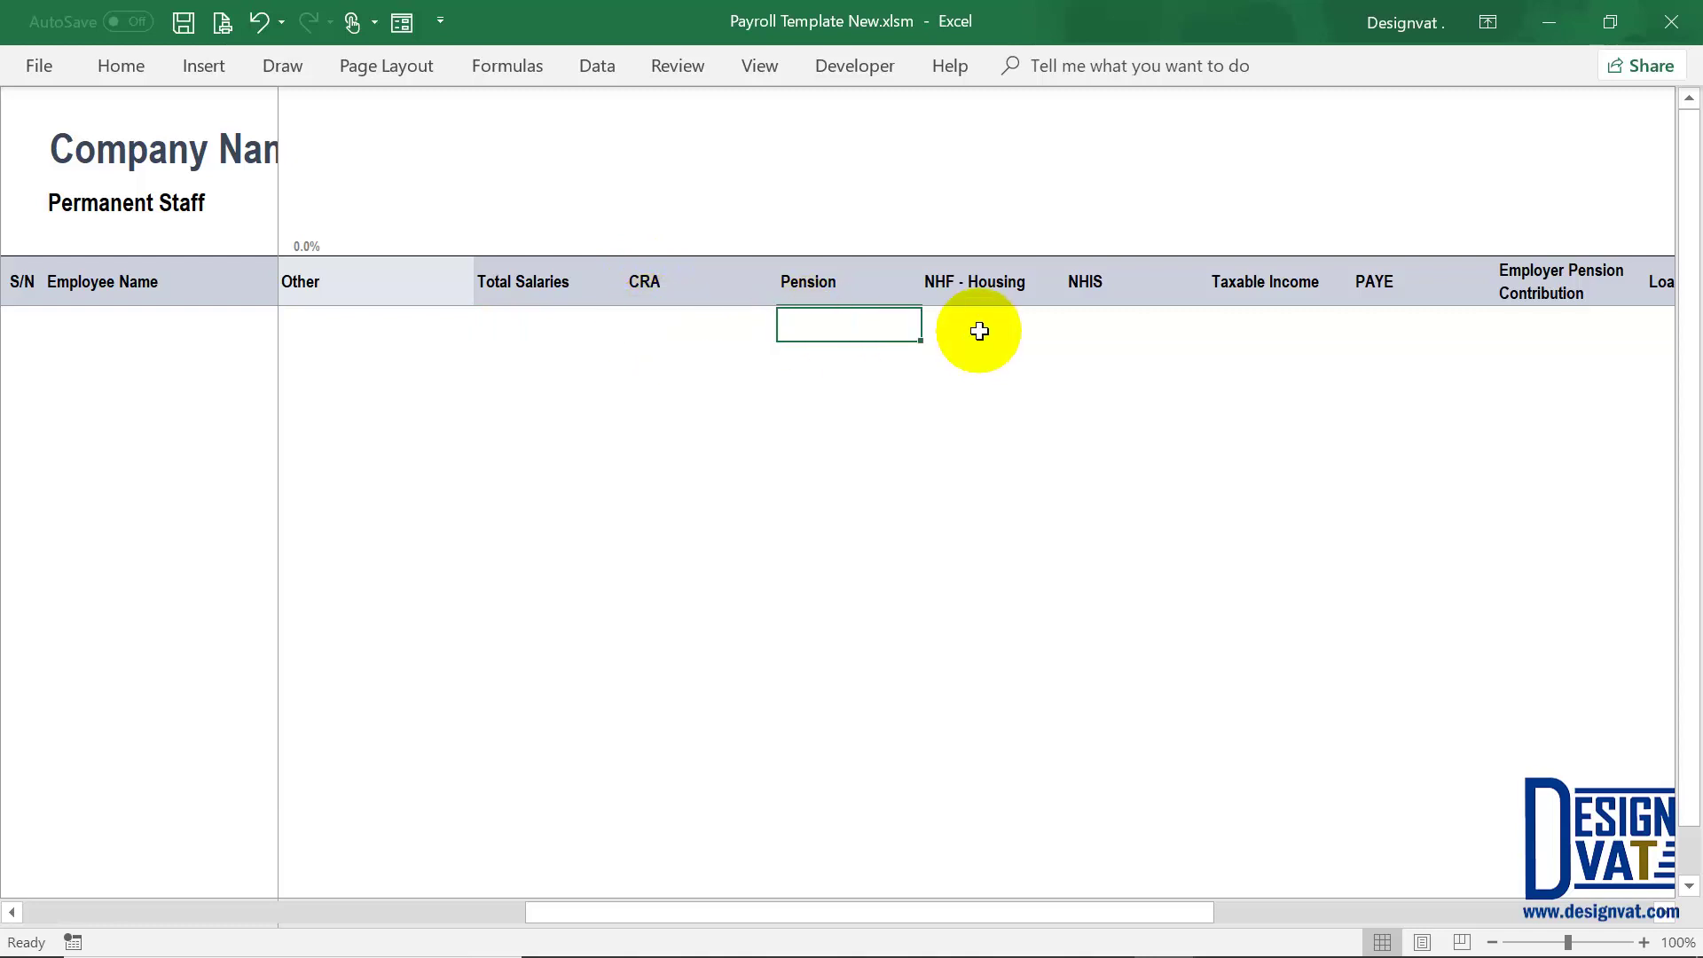
left_click(982, 326)
left_click(1108, 323)
left_click_drag(1261, 281, 1258, 330)
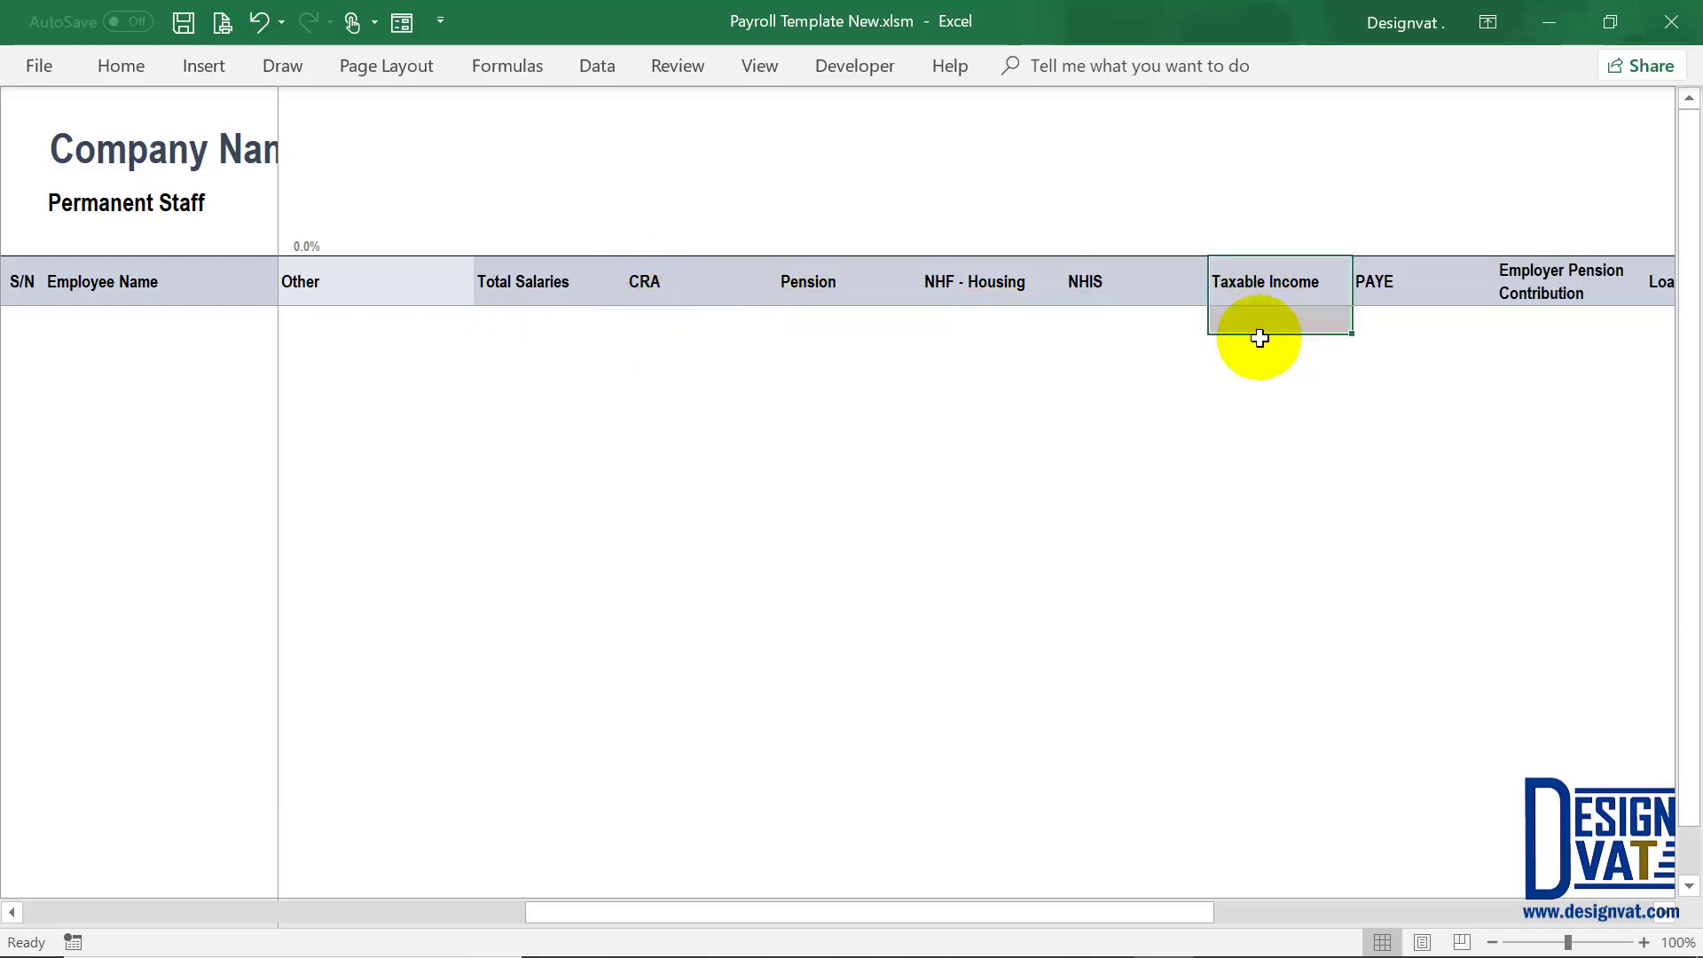
left_click(1257, 322)
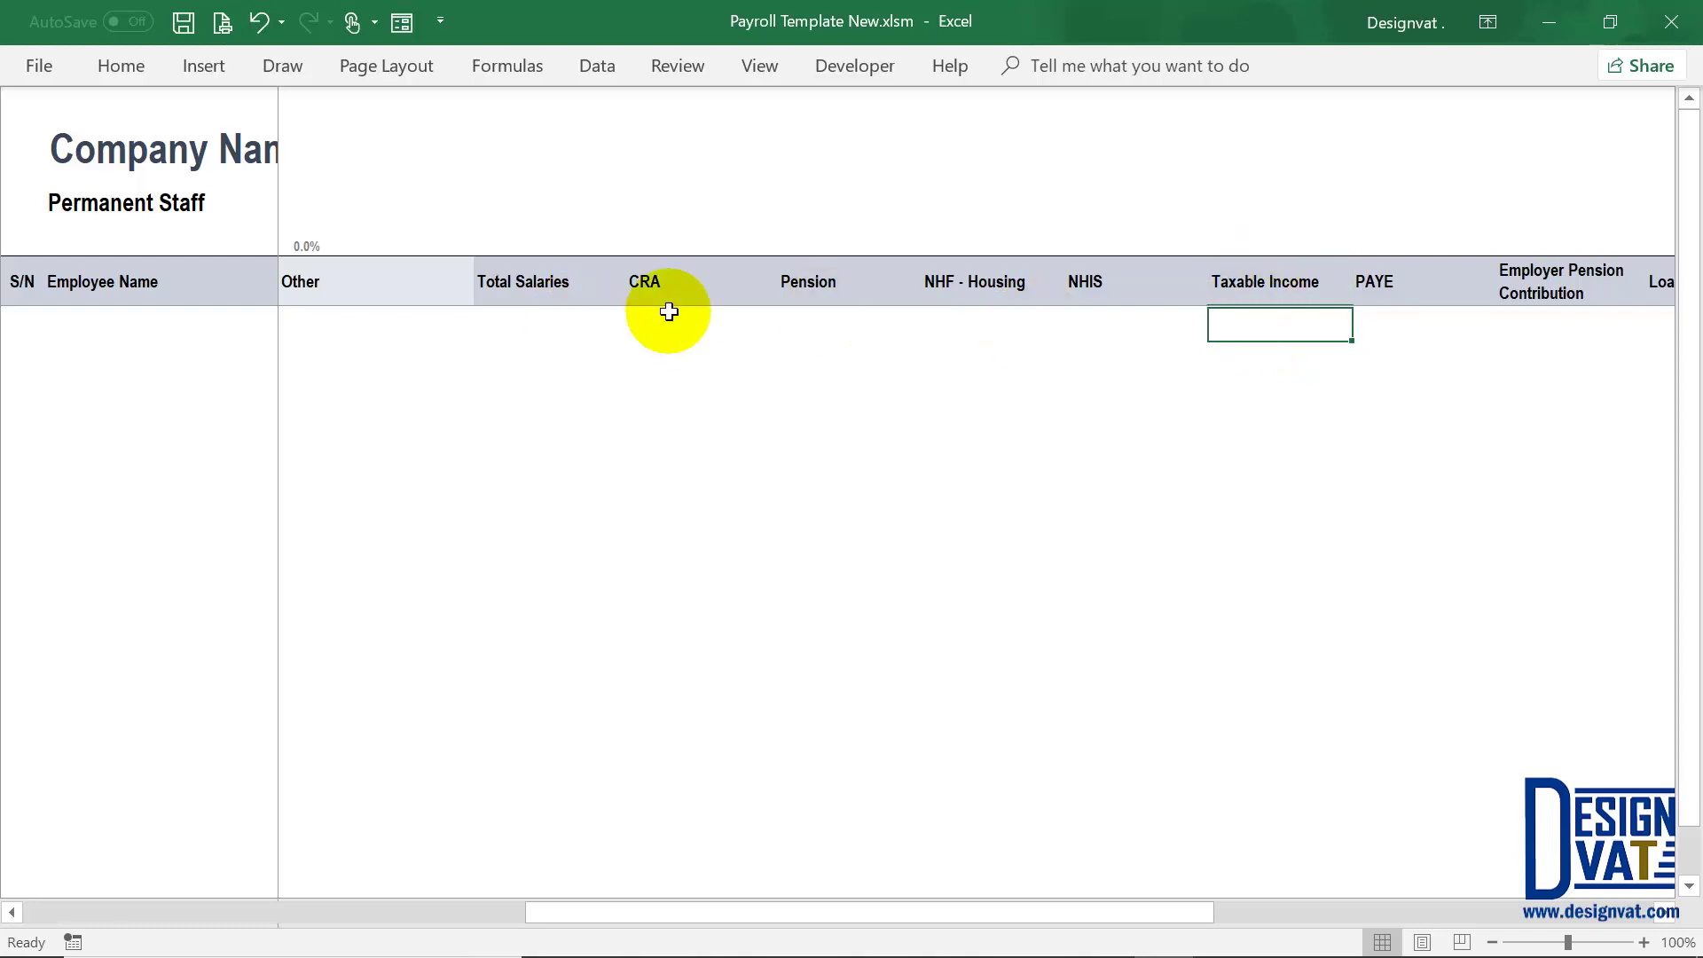
left_click_drag(670, 325, 1098, 323)
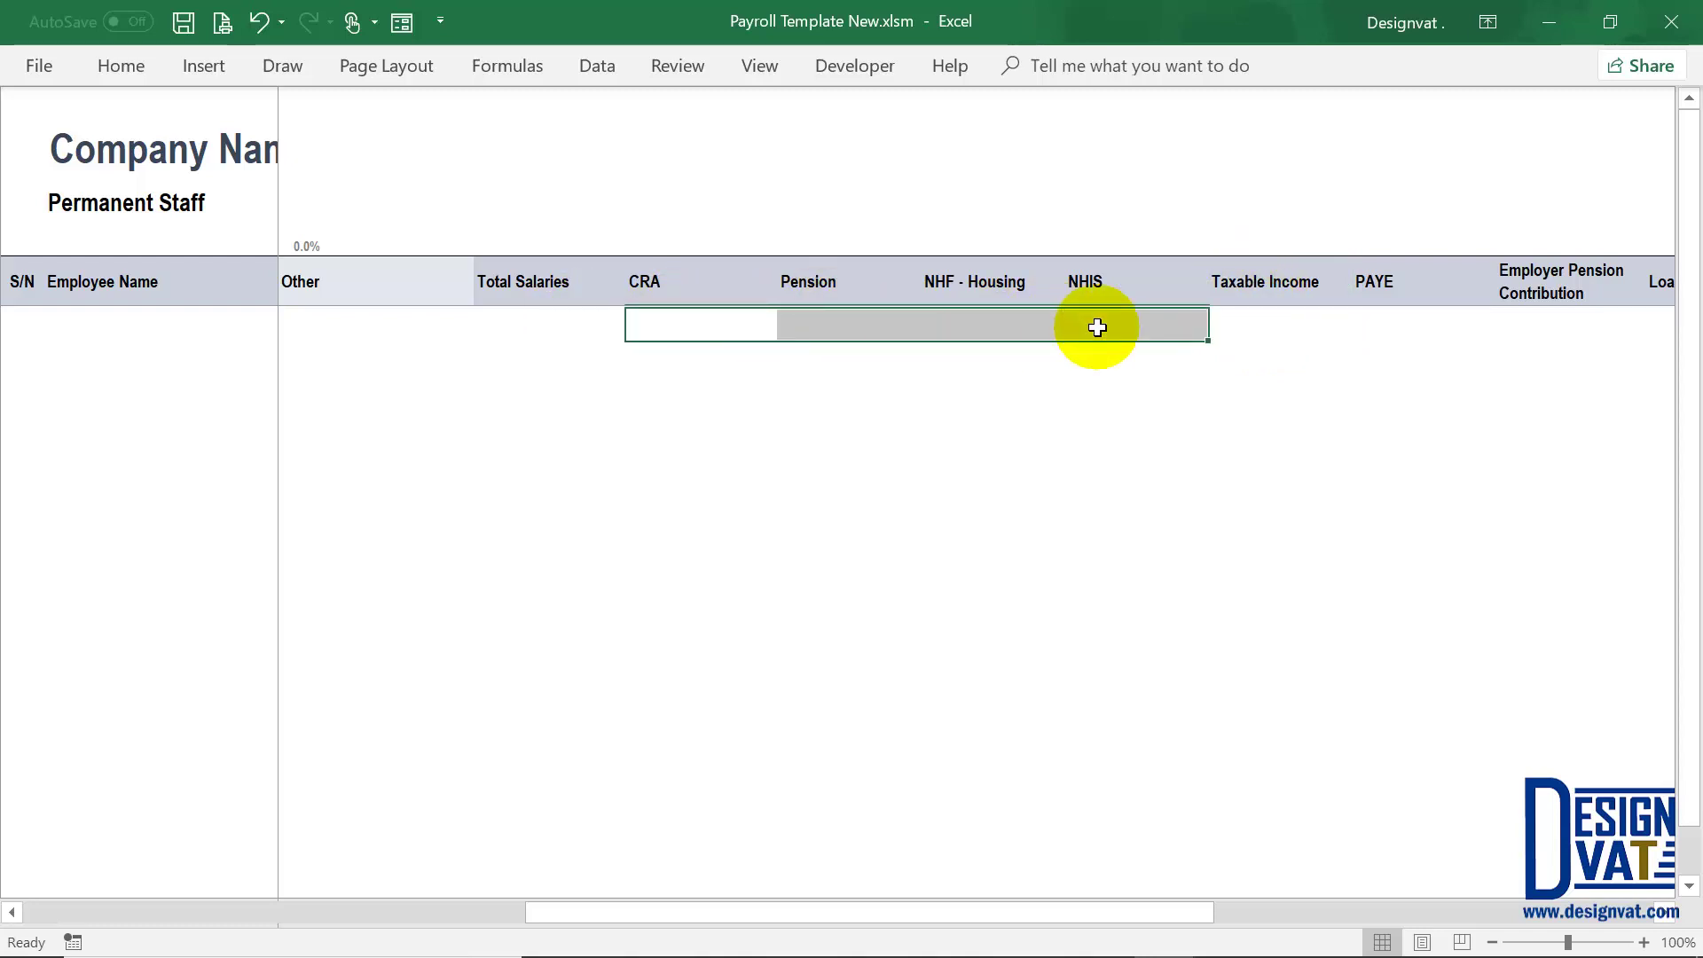
left_click(535, 327)
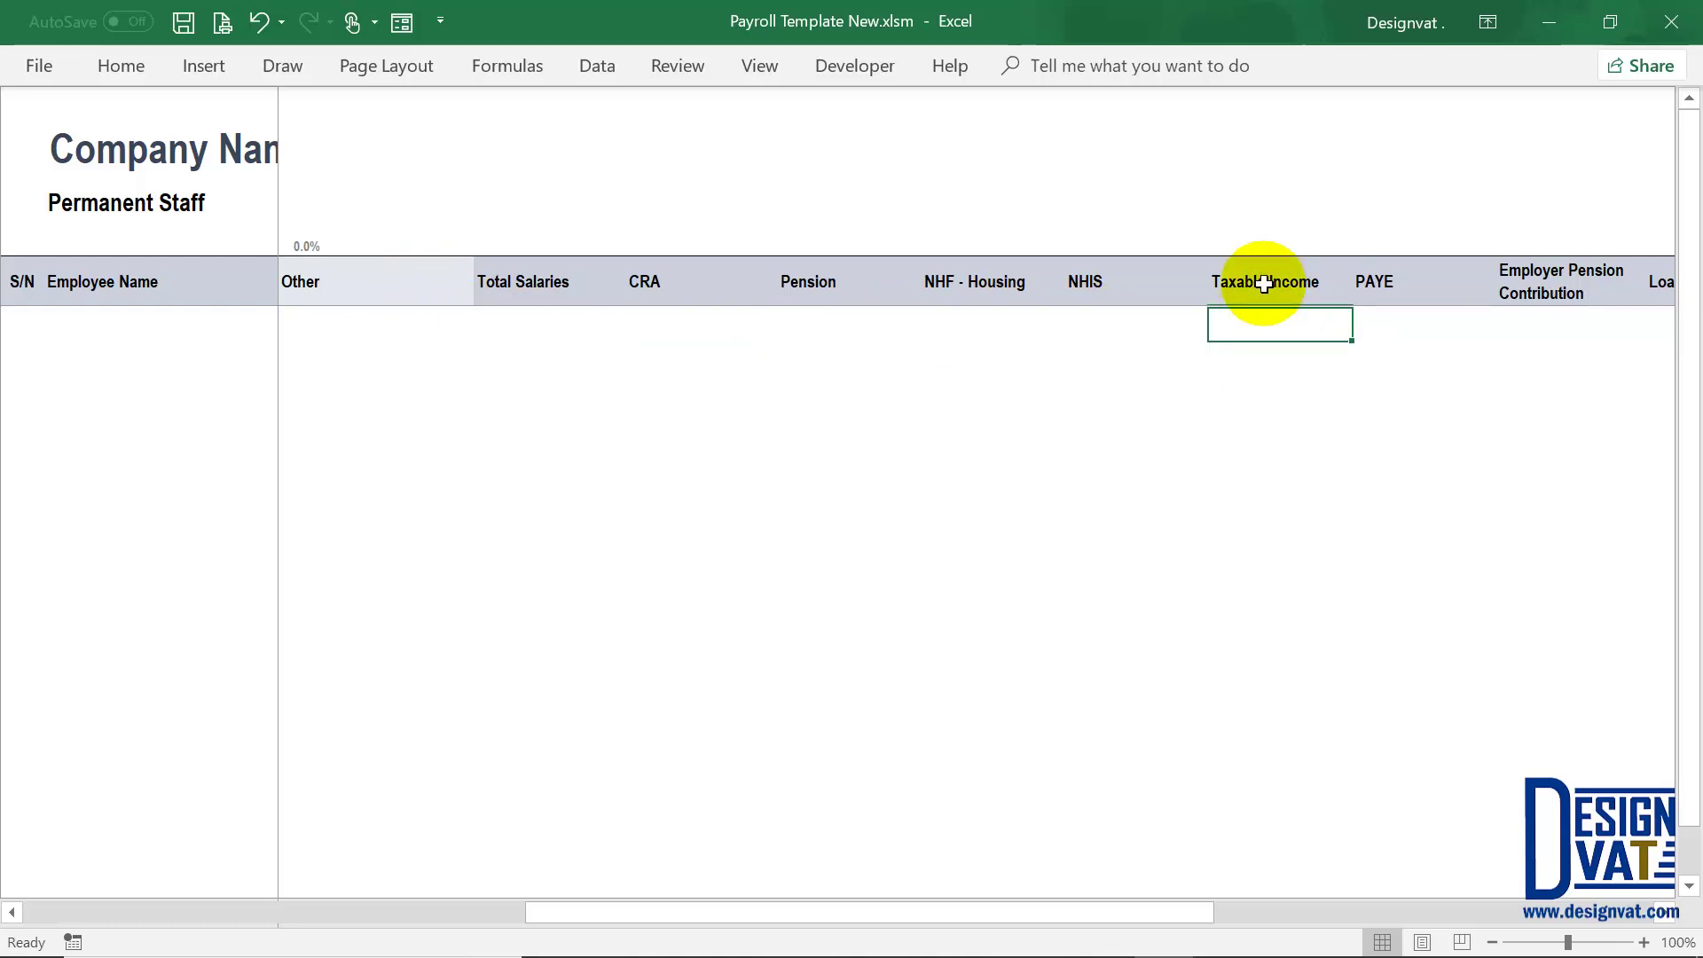
left_click(1382, 317)
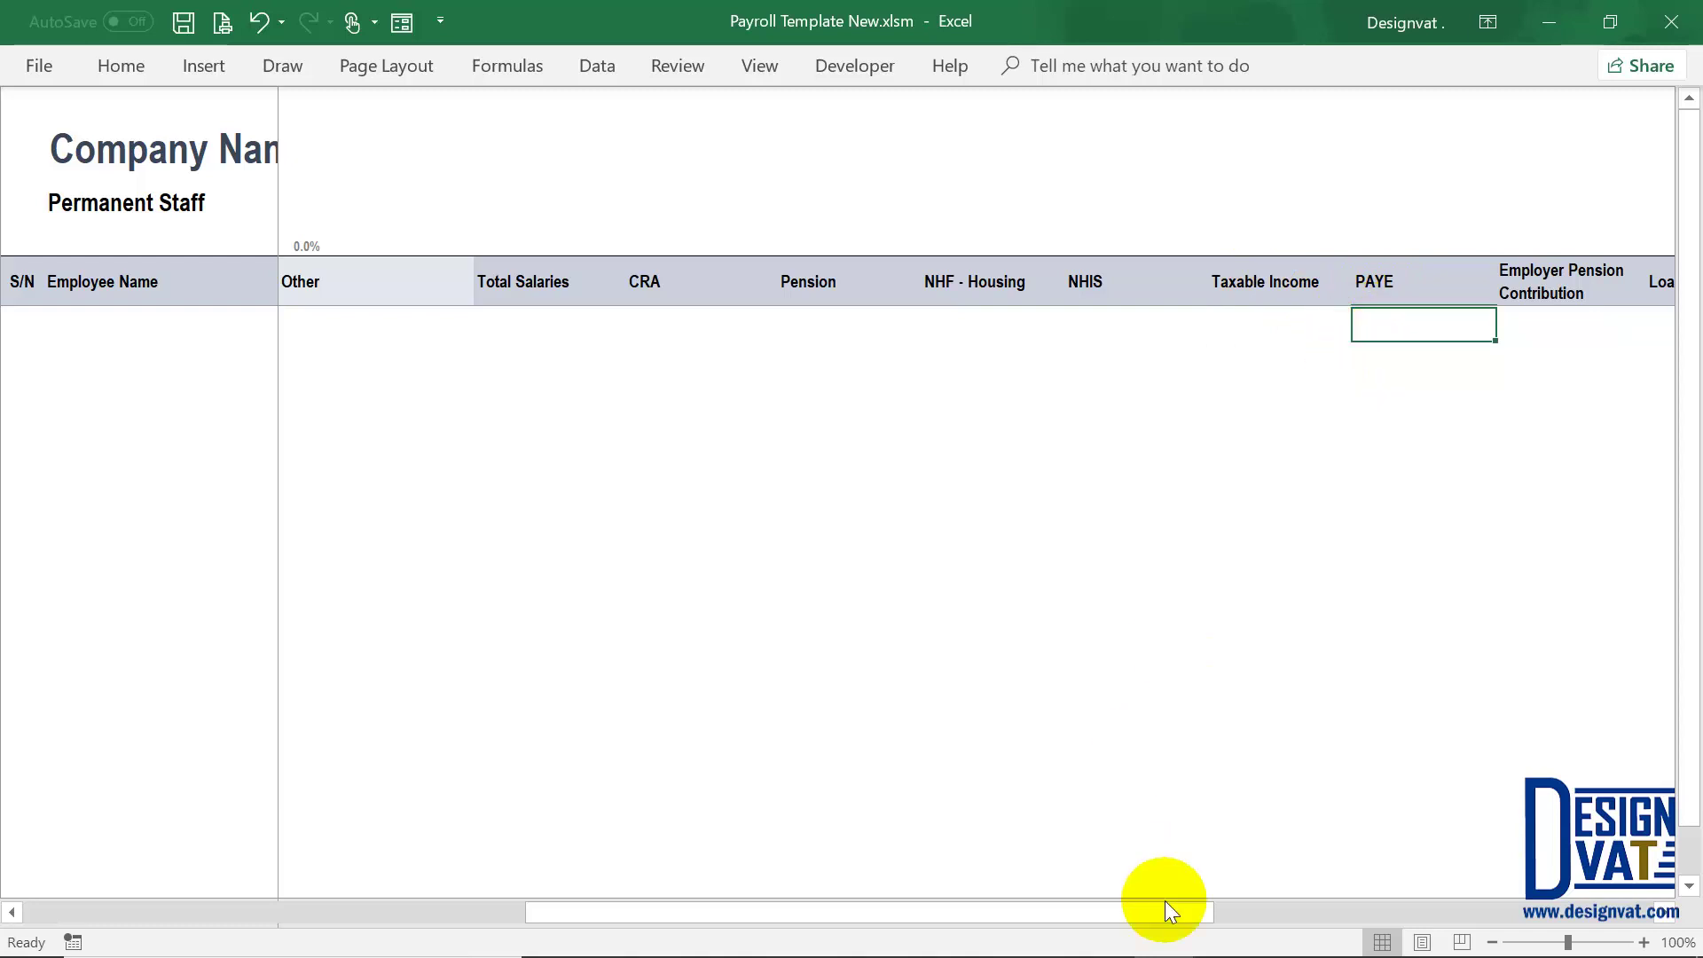
left_click_drag(1311, 918, 1330, 914)
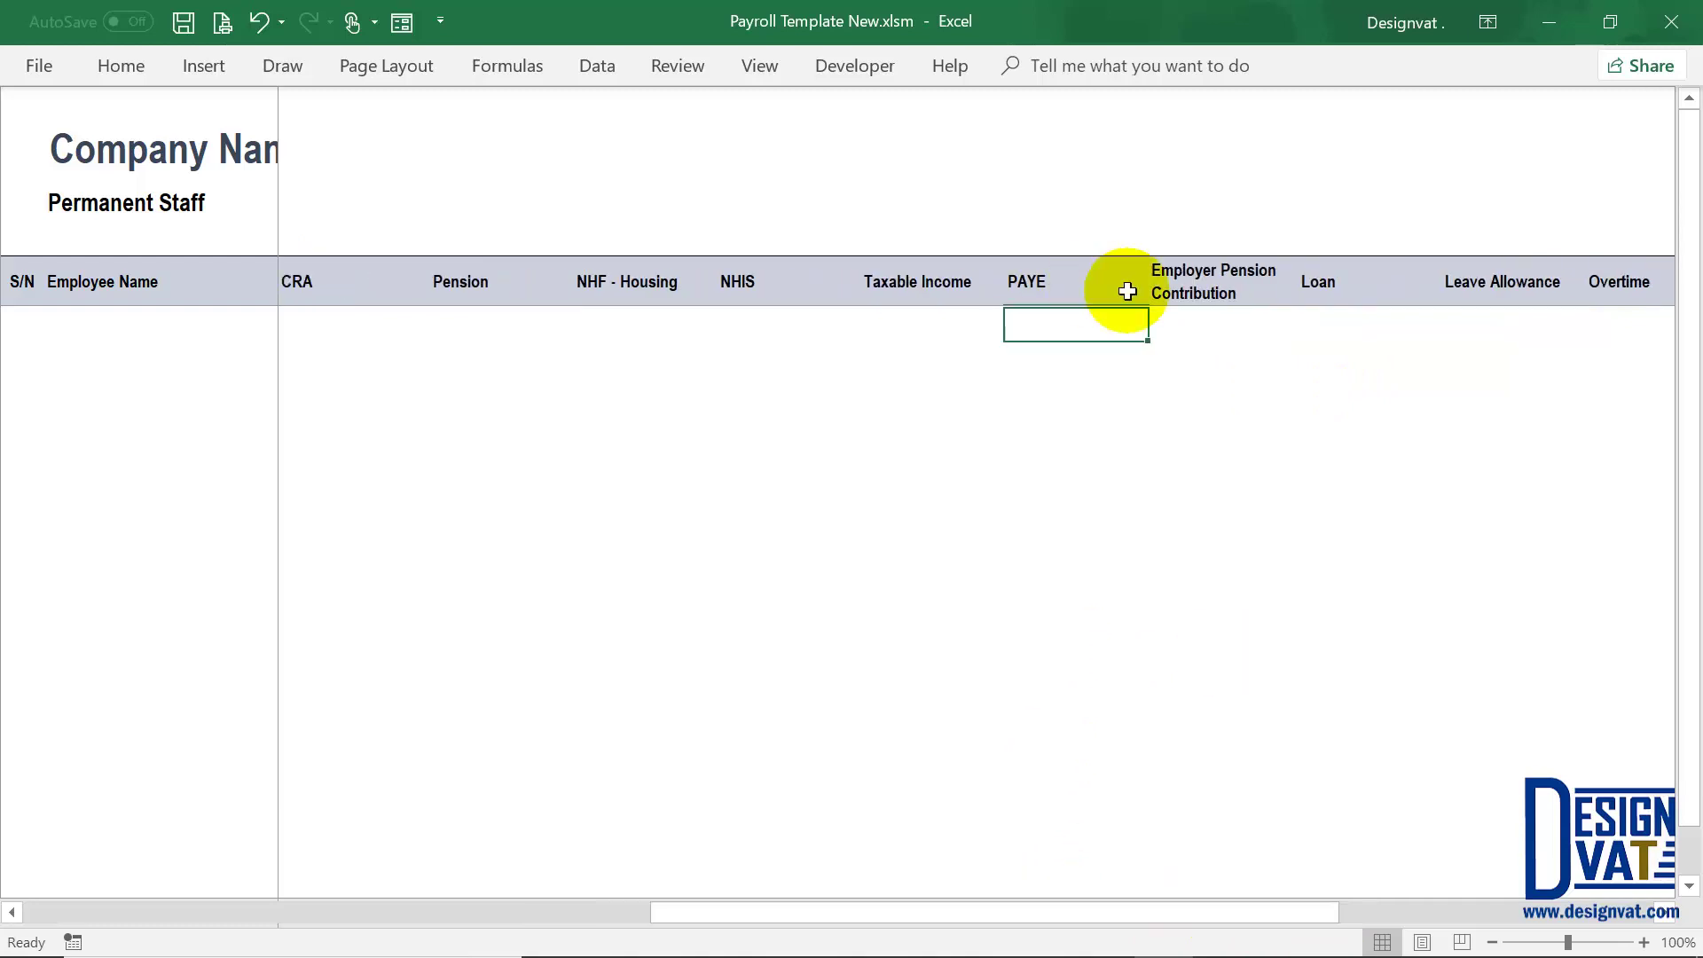
left_click(1234, 280)
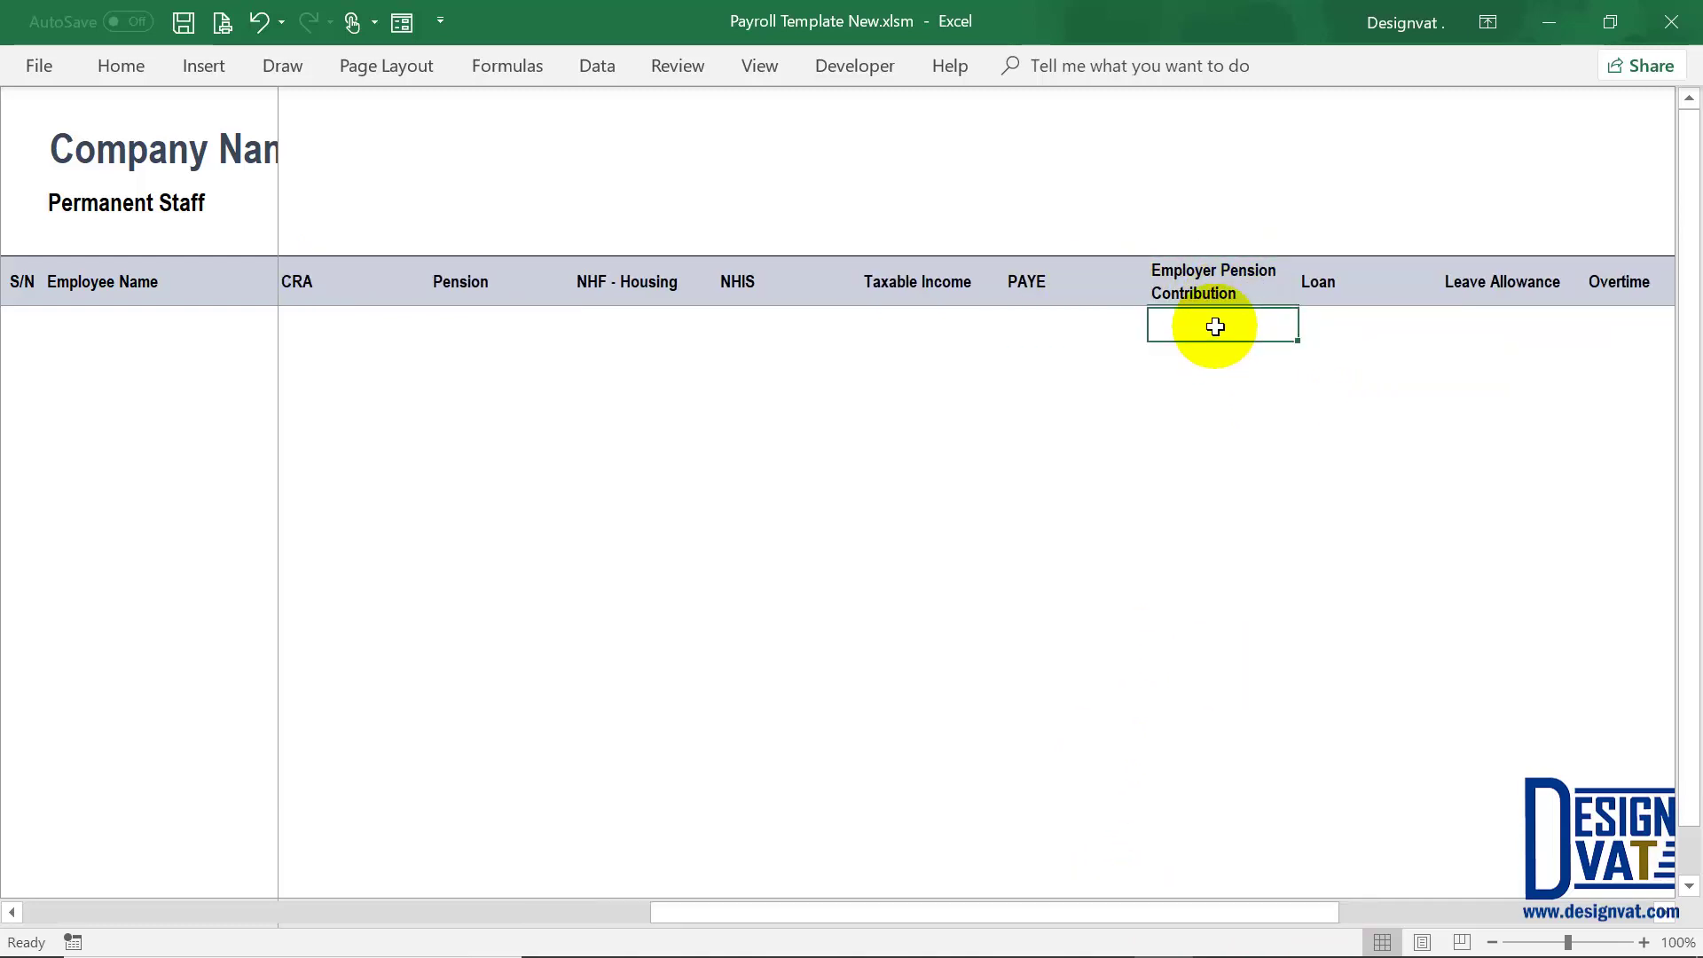
left_click(1328, 289)
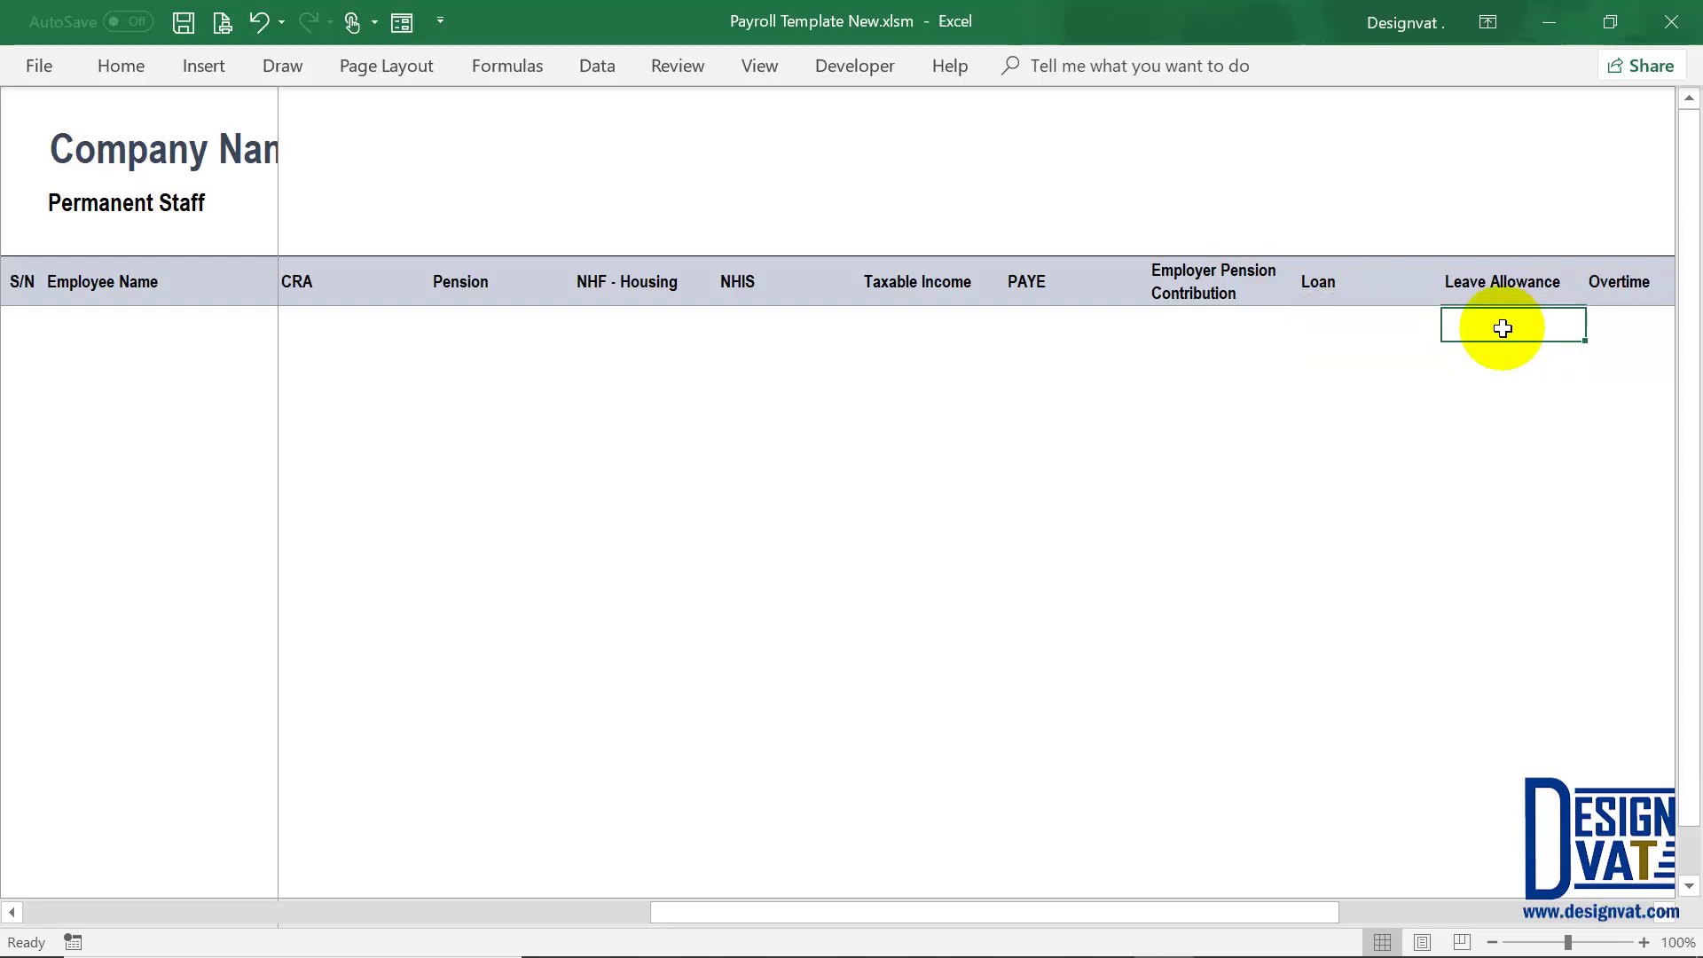
key("Right")
key("Right")
key("Right")
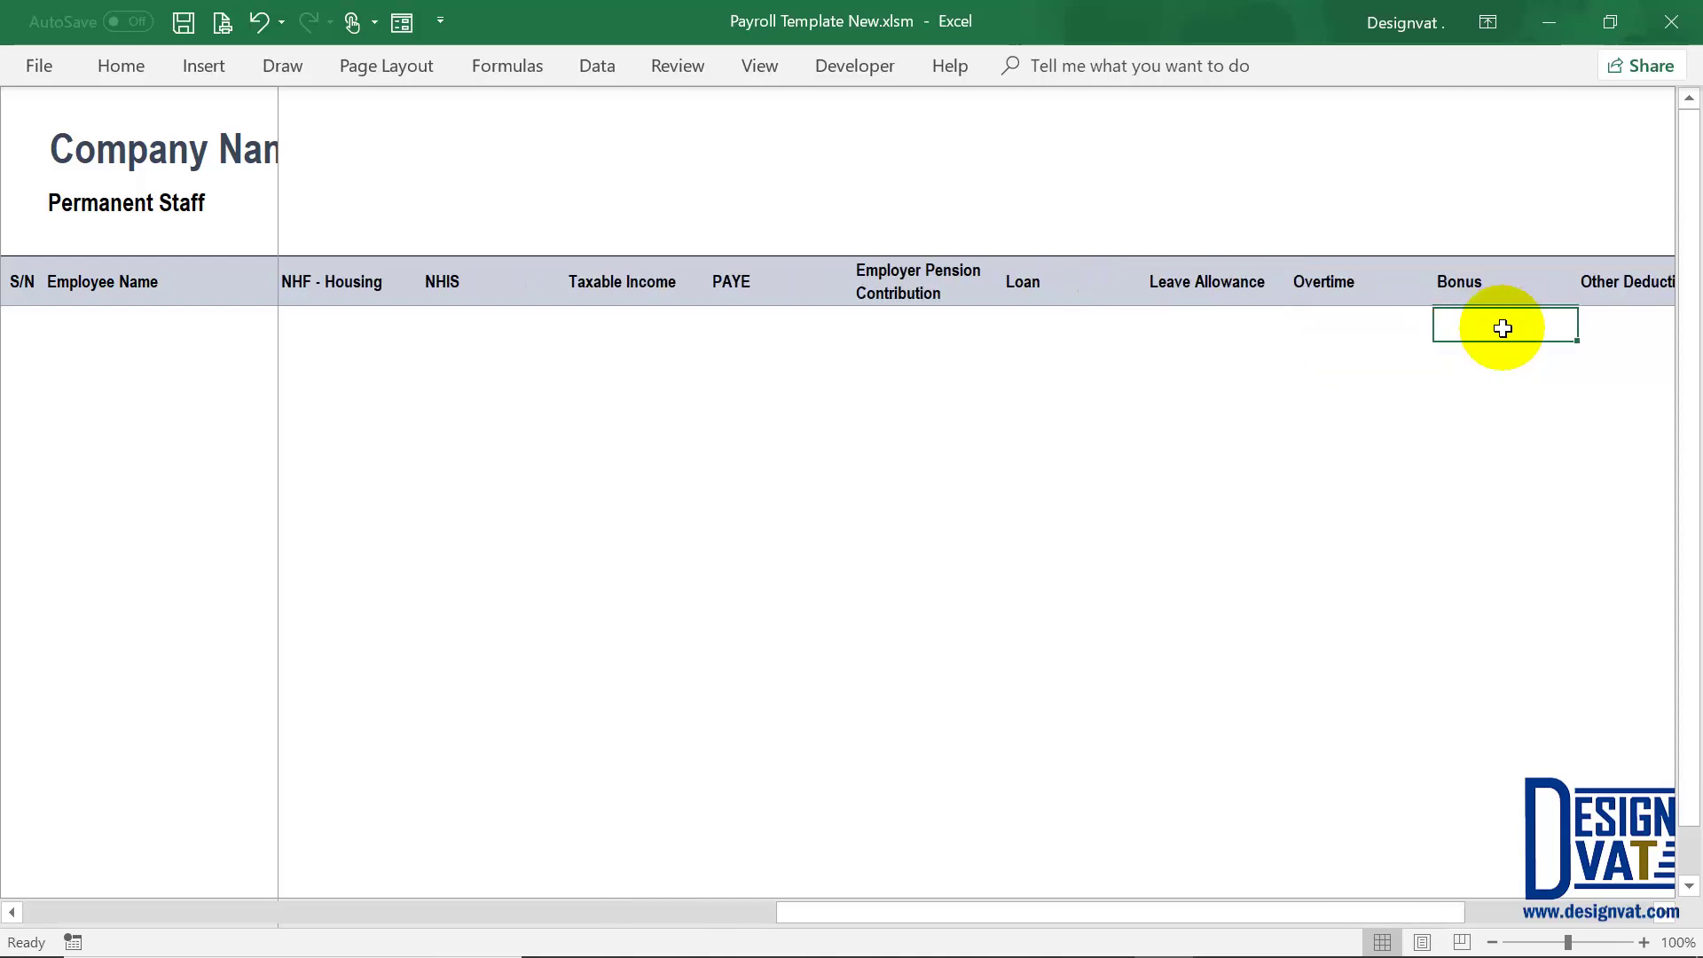
key("Right")
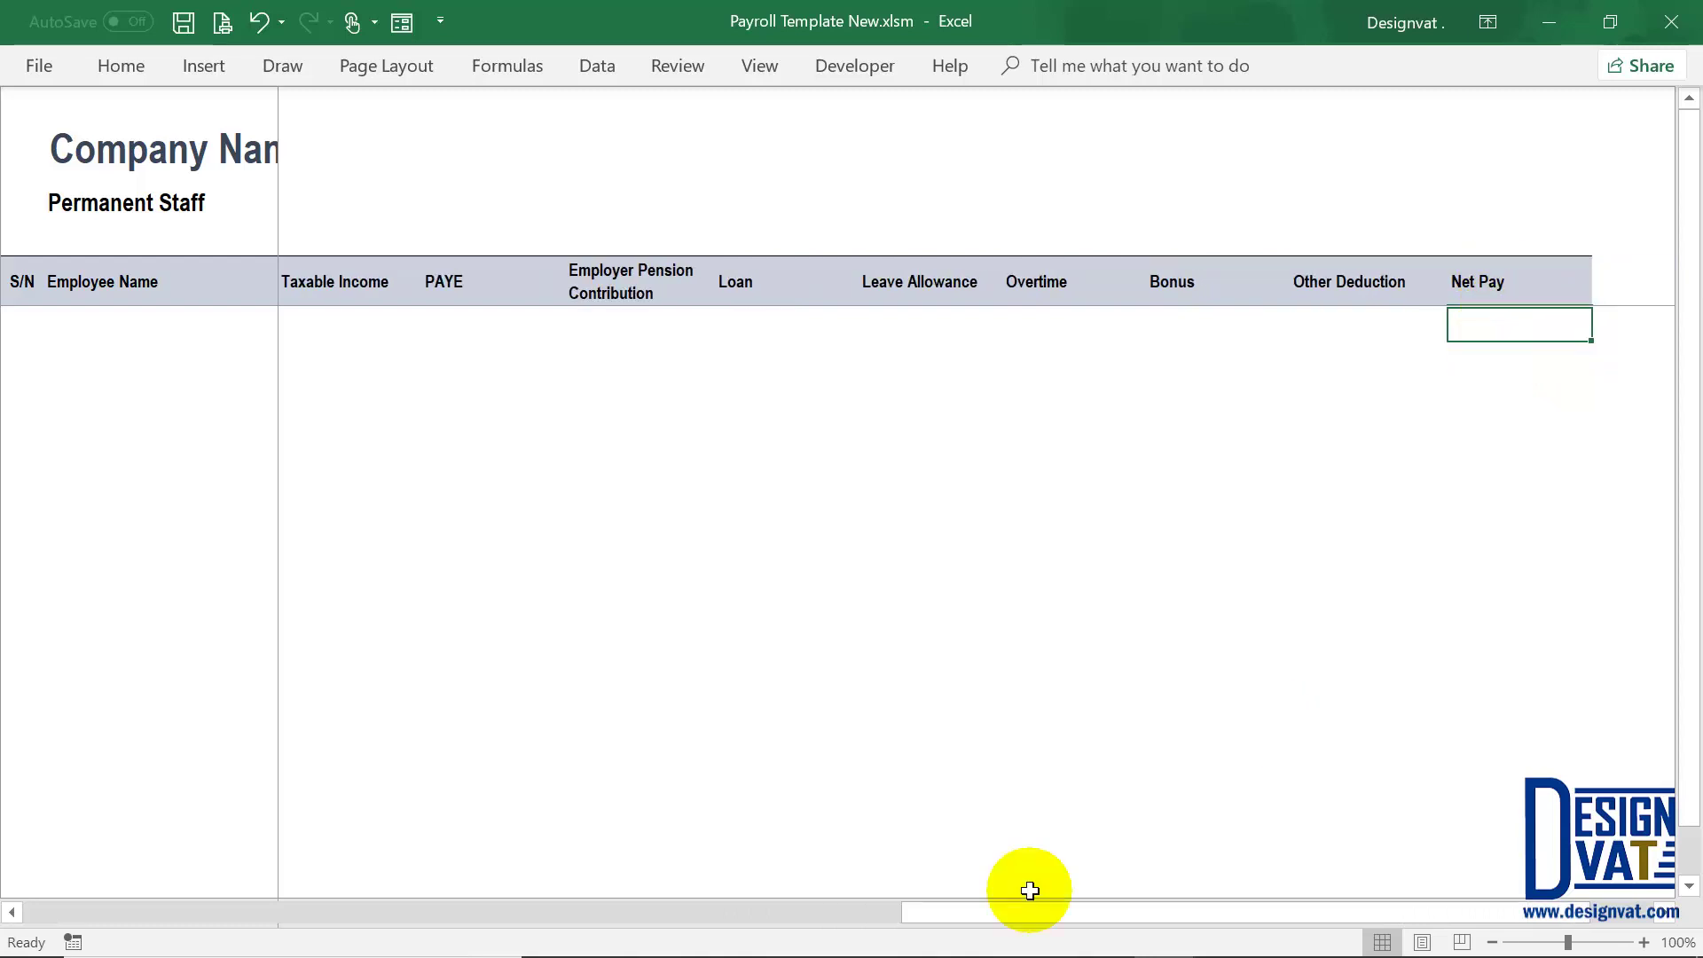
left_click_drag(959, 917, 28, 905)
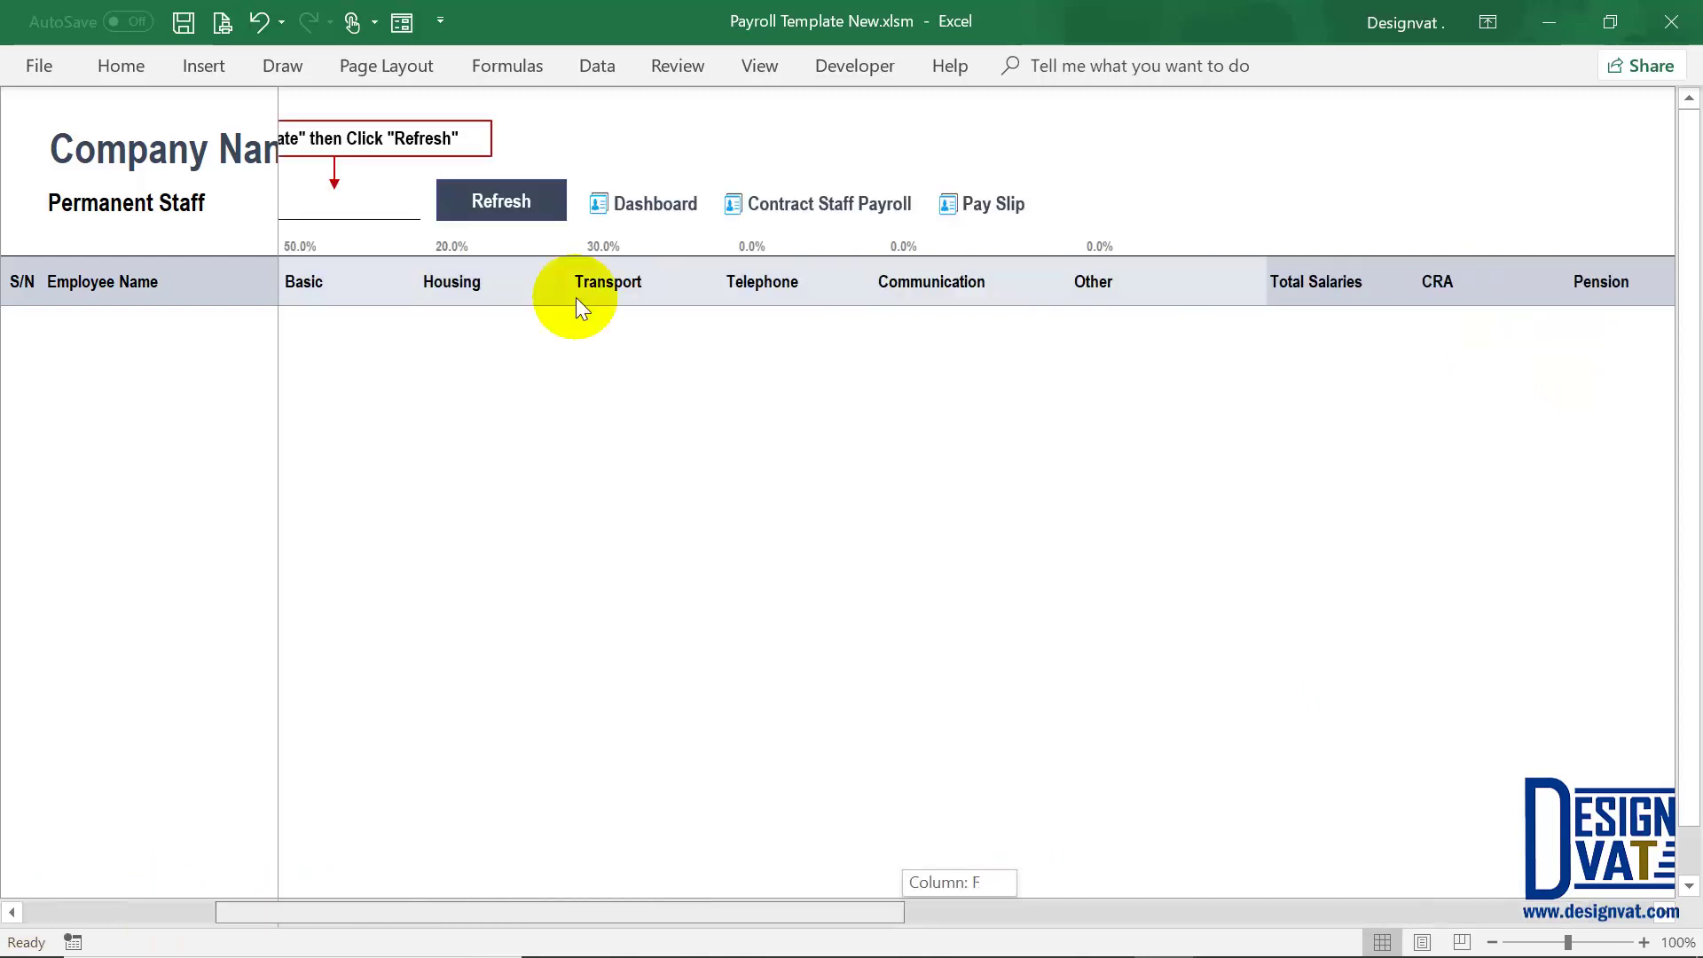
left_click(738, 199)
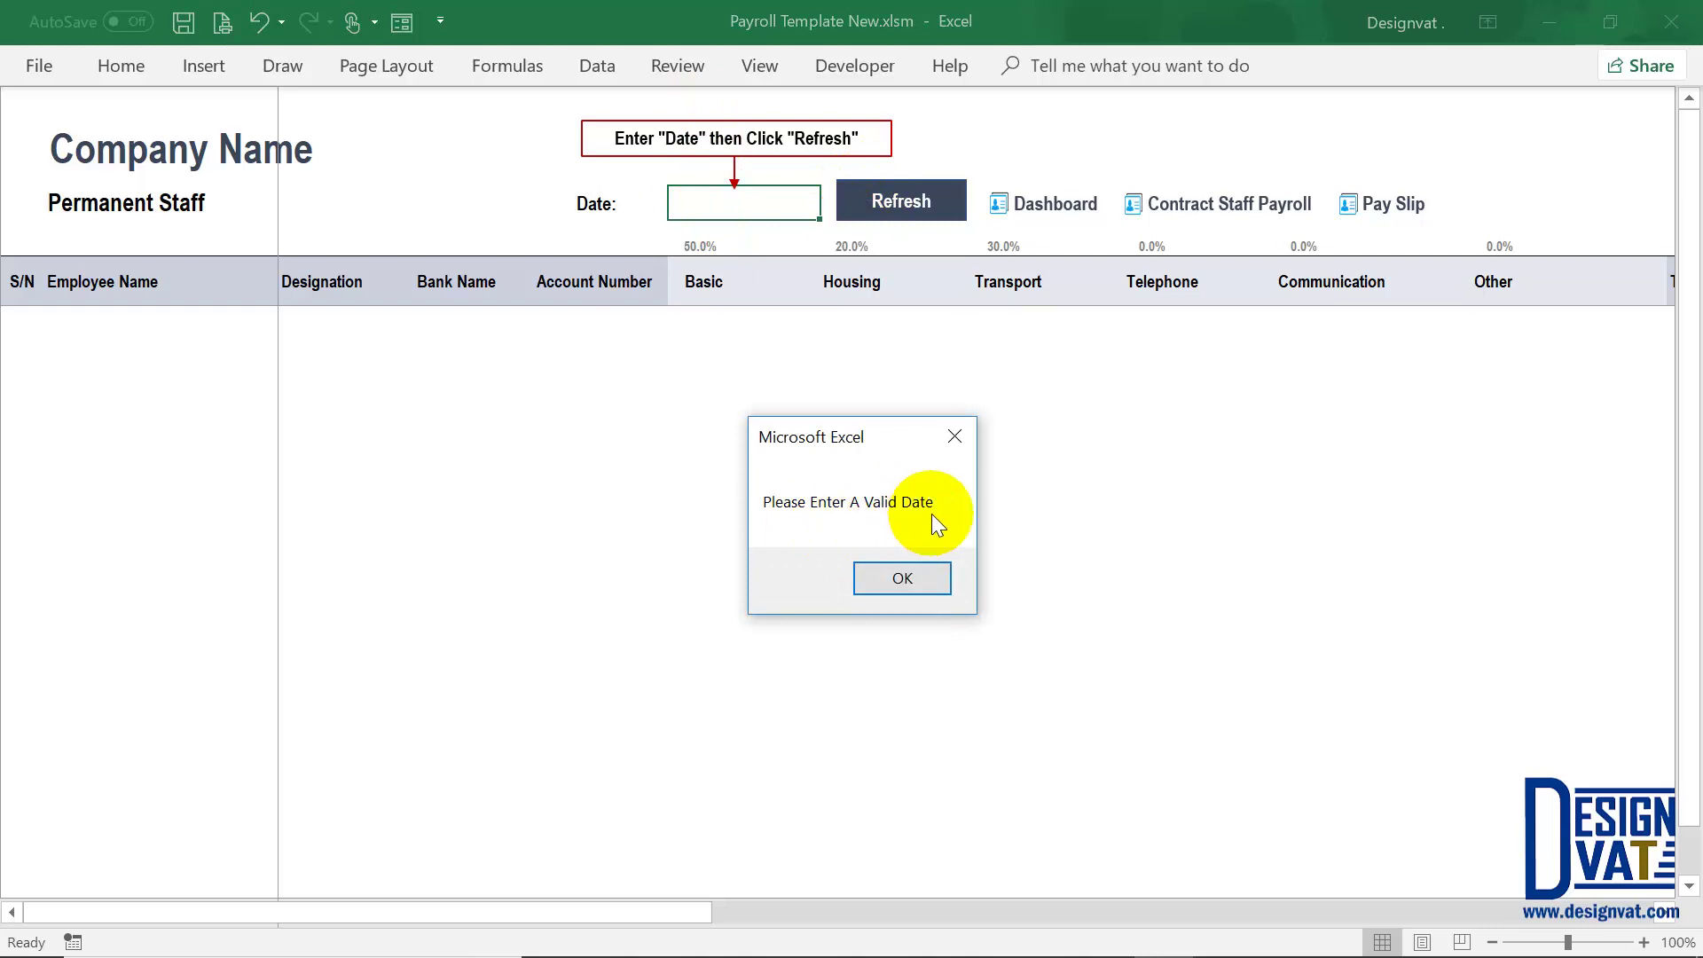
left_click(909, 577)
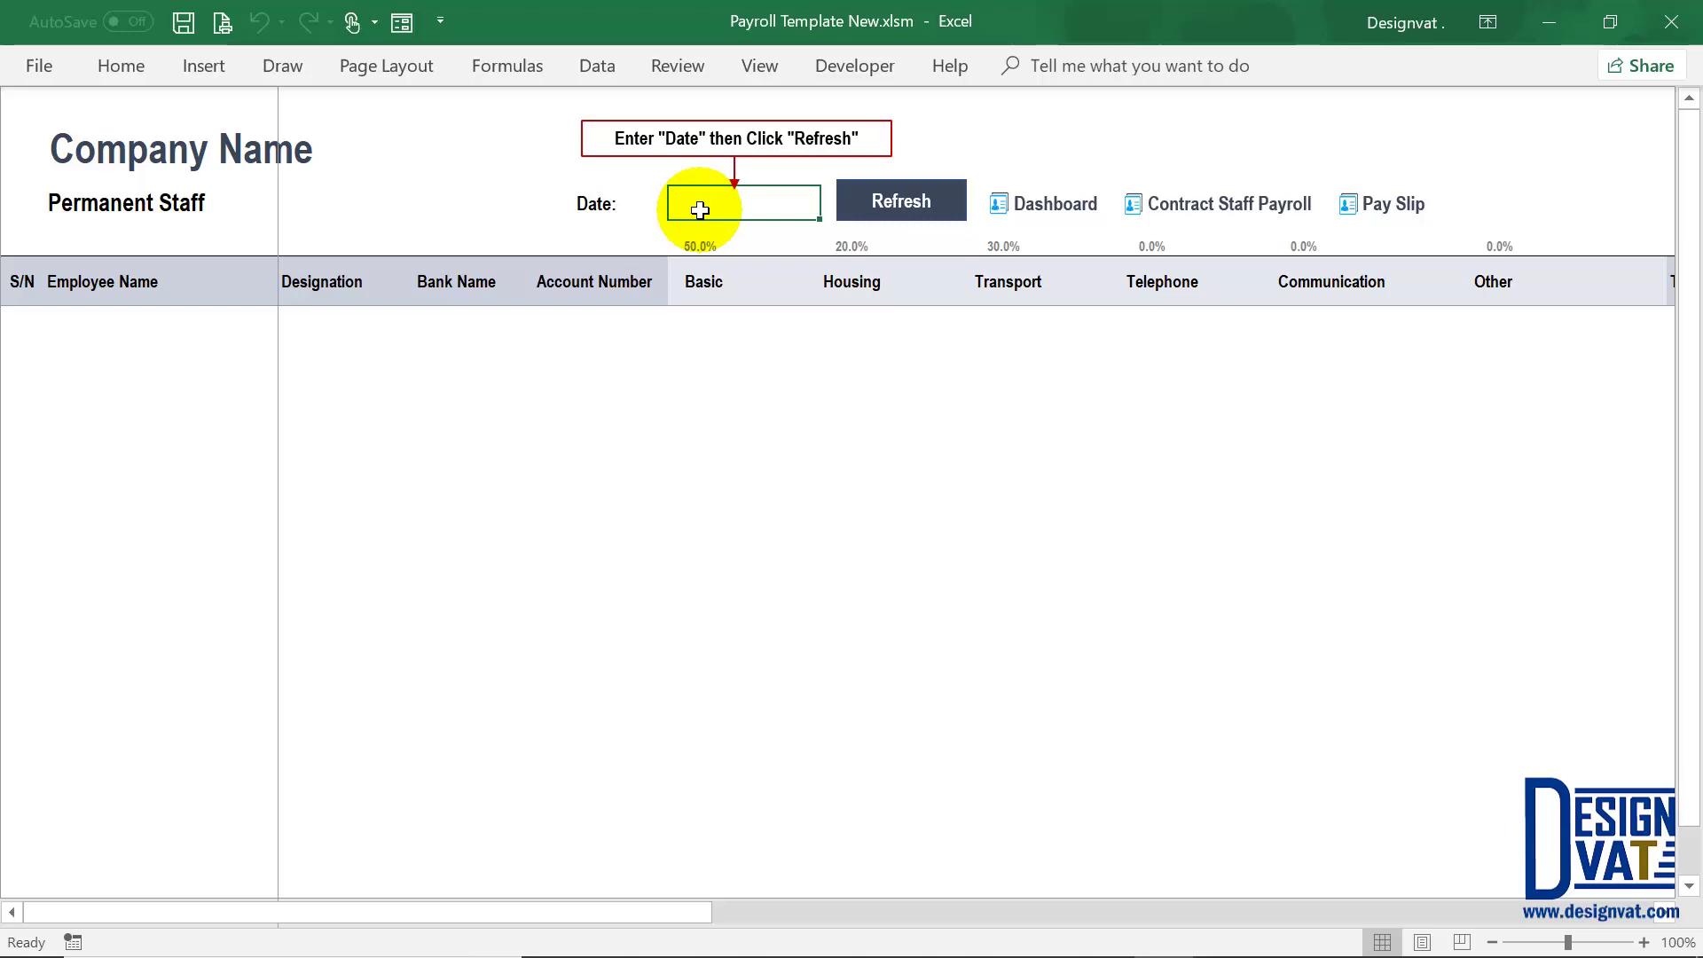
Step: Enter 31/12/2018 as the payroll date and refresh, giving a December / 2018 period
key("alt")
key("Escape")
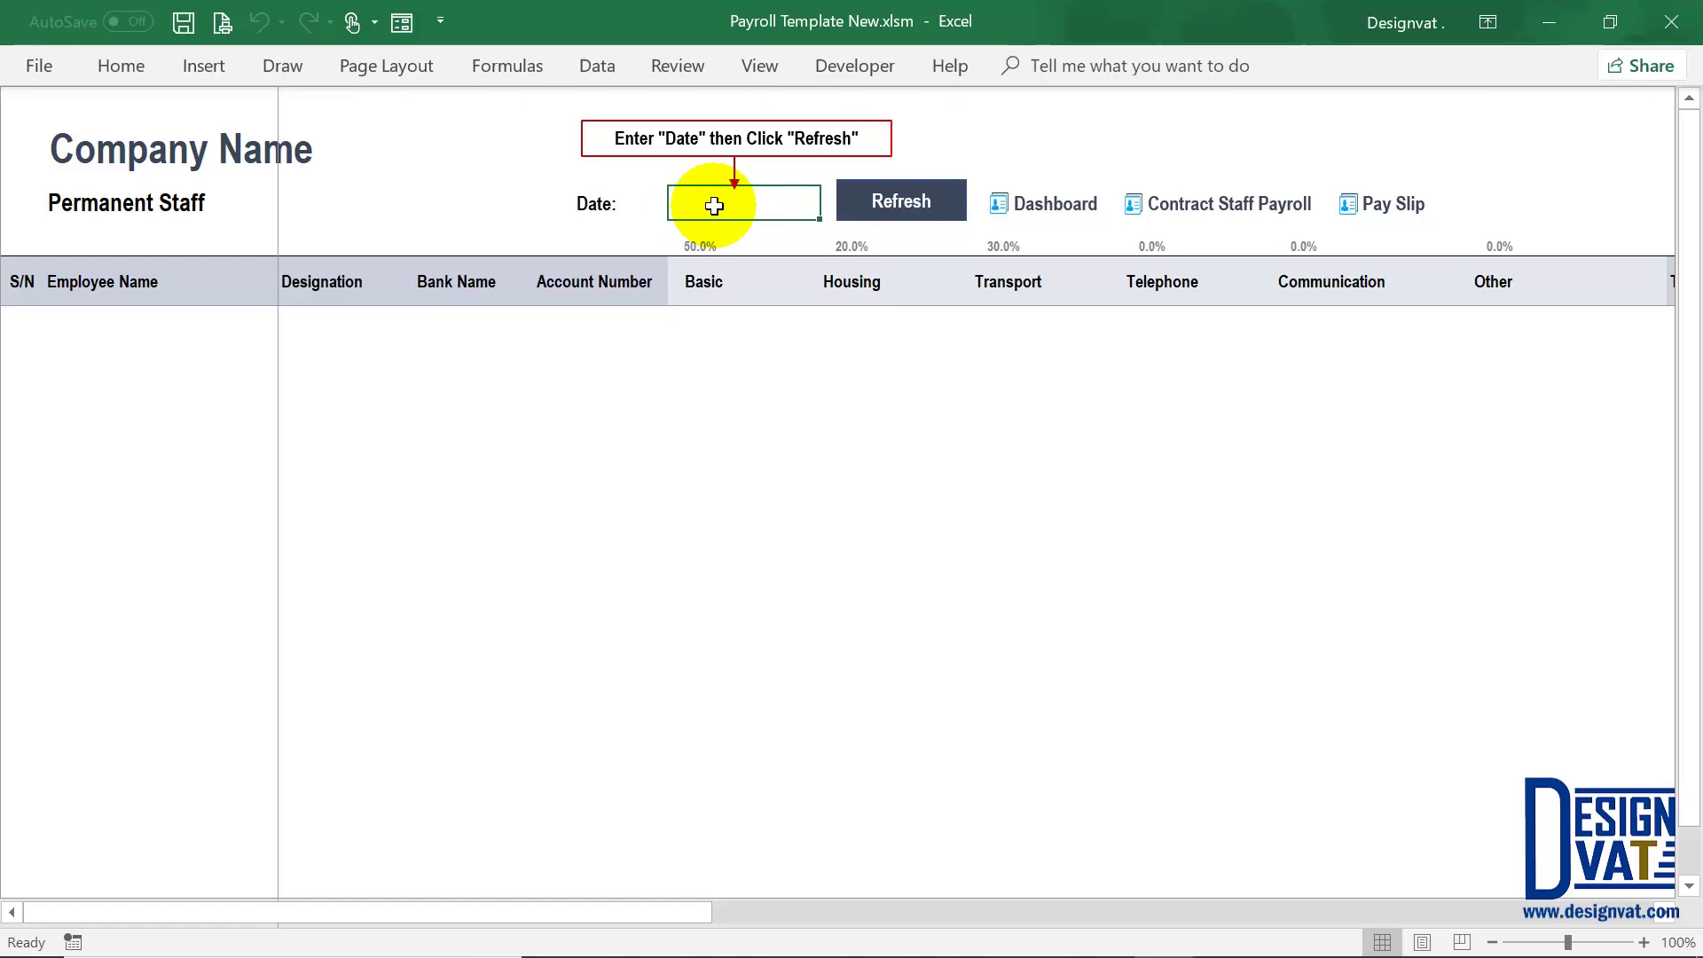
type("31/")
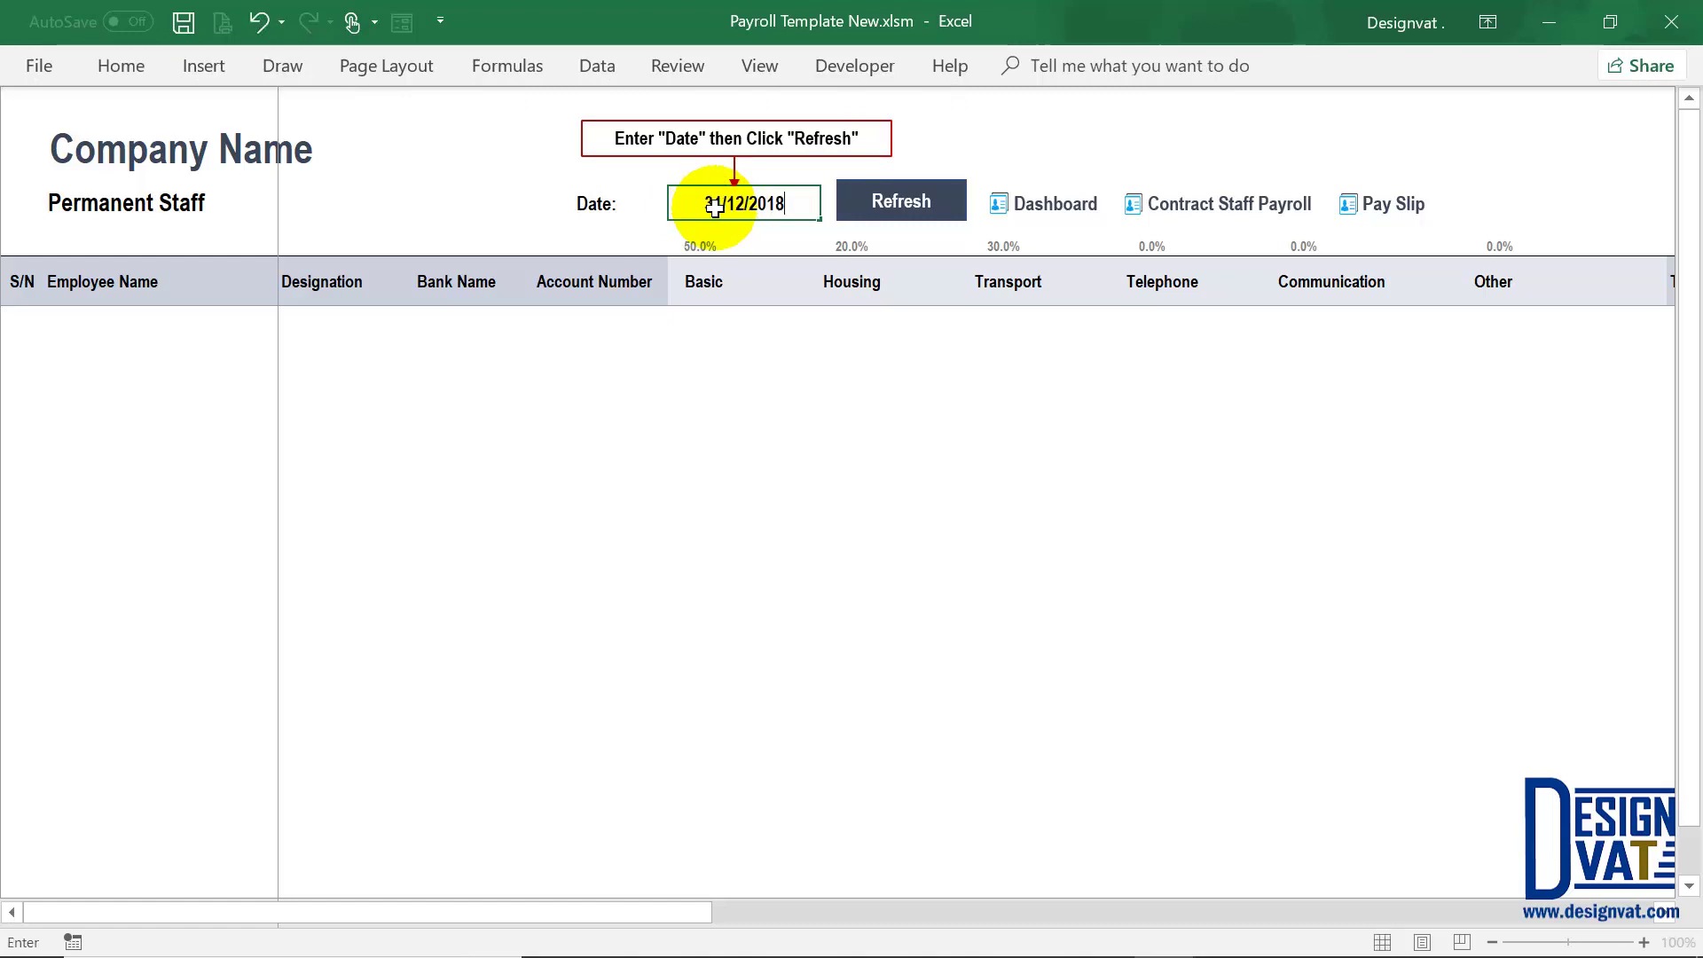
type("12/2018")
key("Return")
left_click(75, 241)
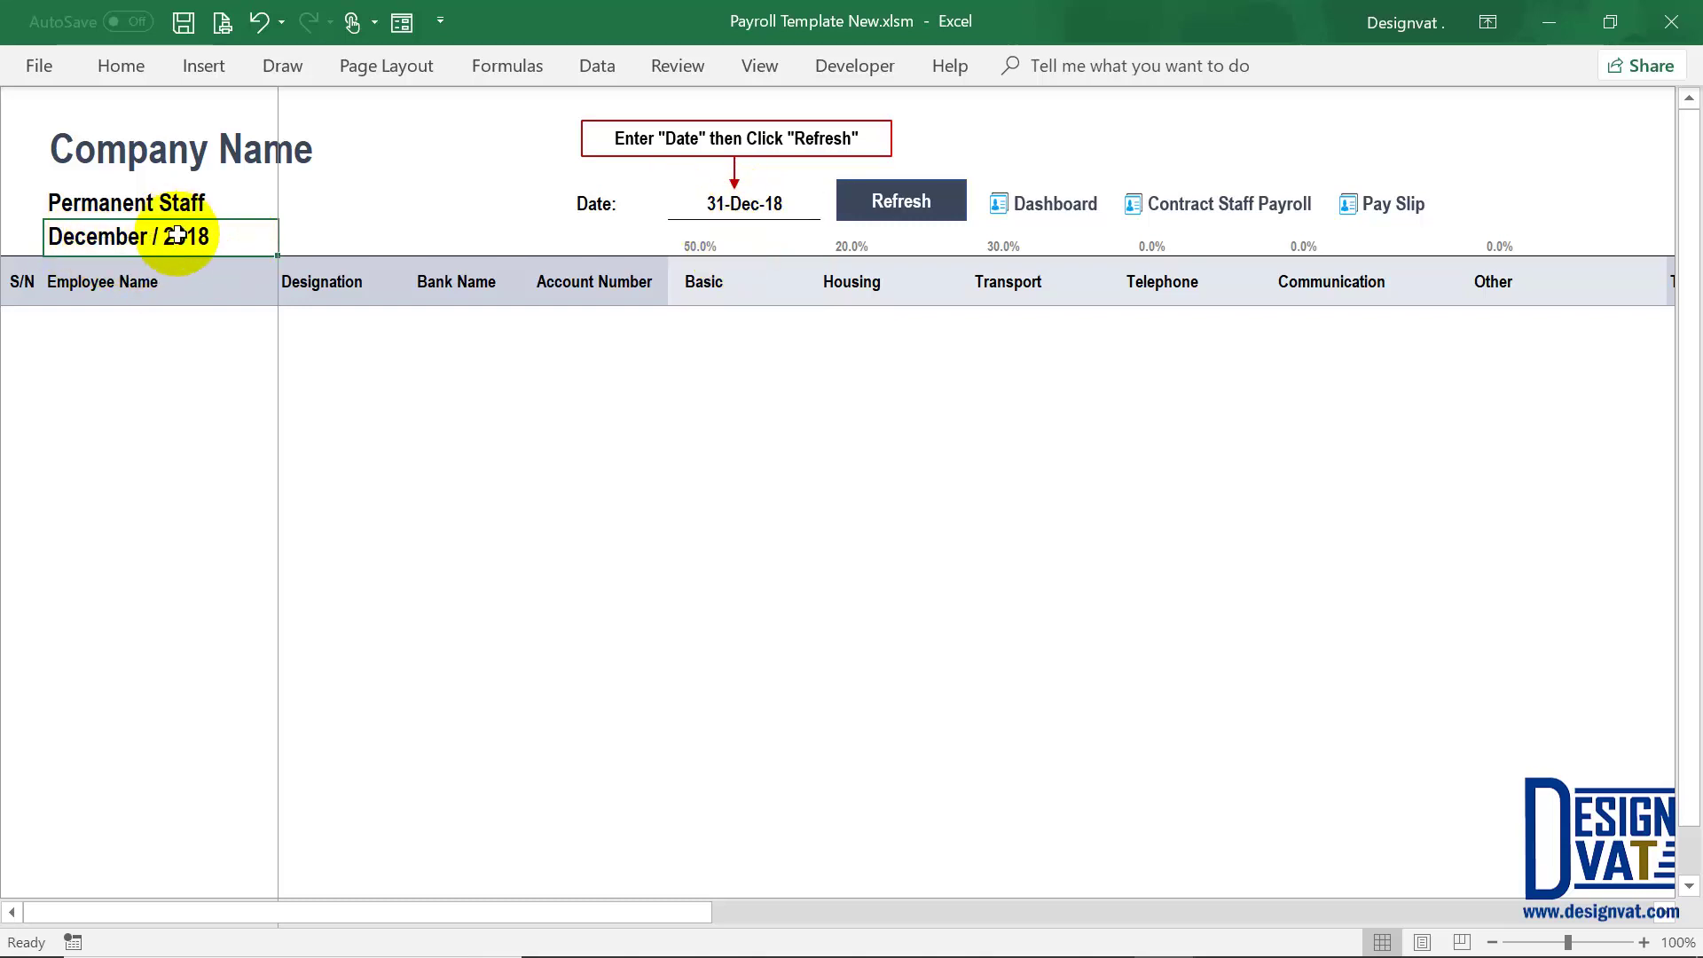
left_click(188, 204)
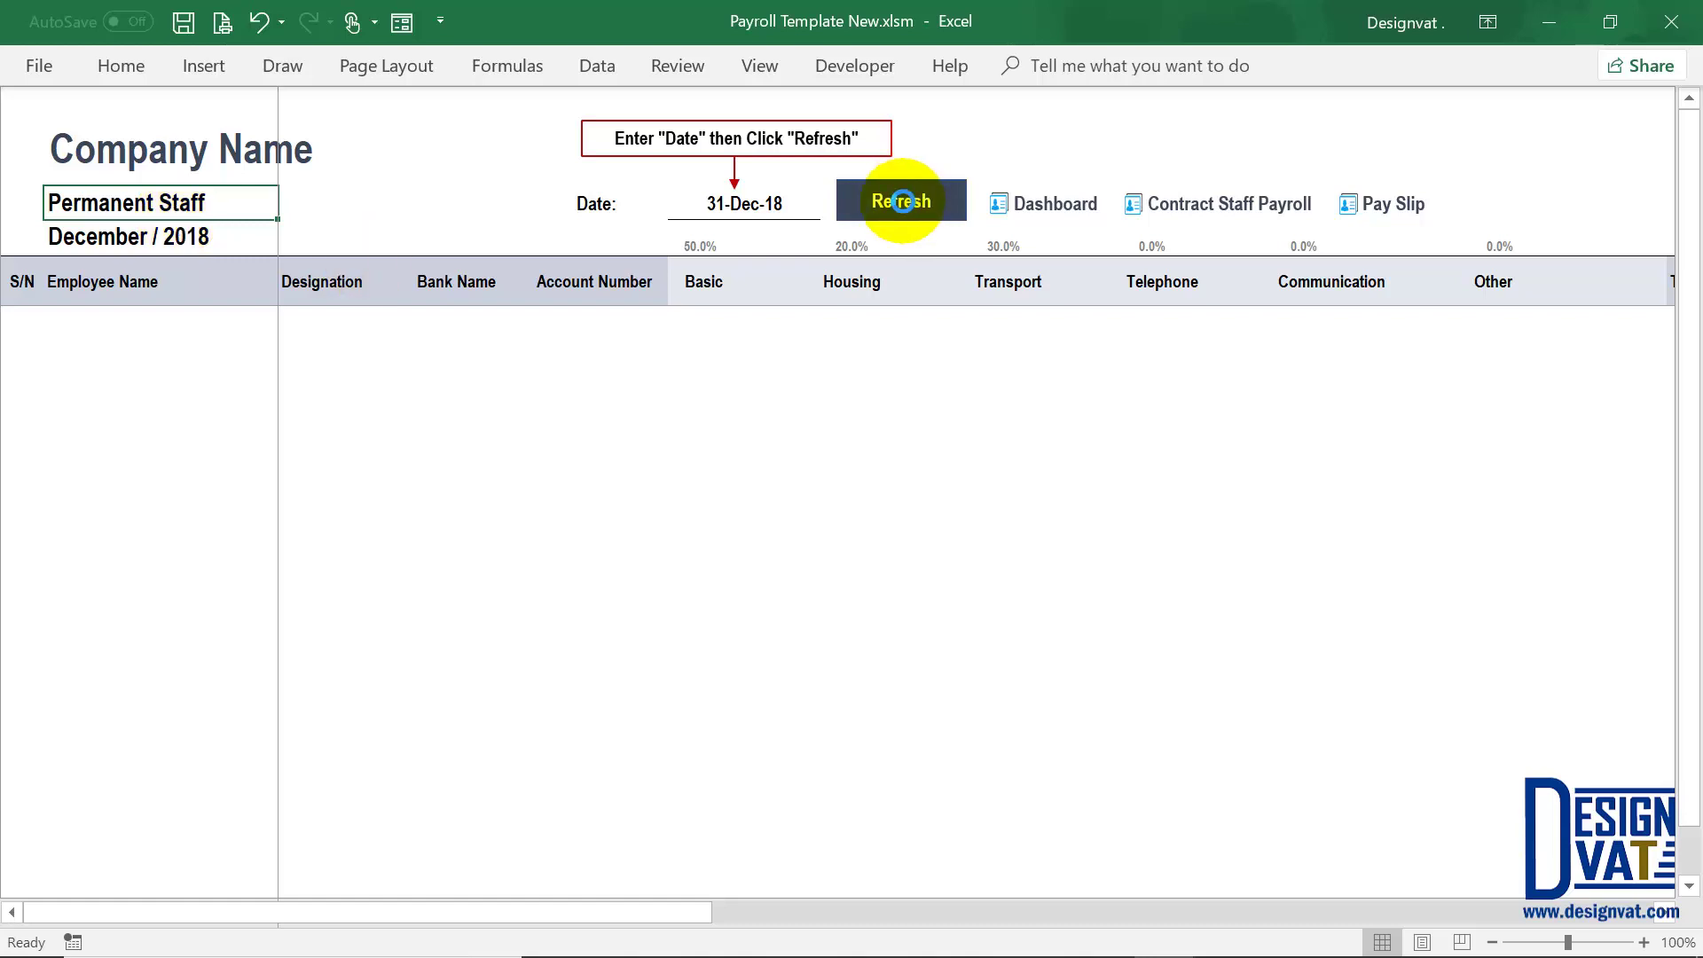
left_click(901, 202)
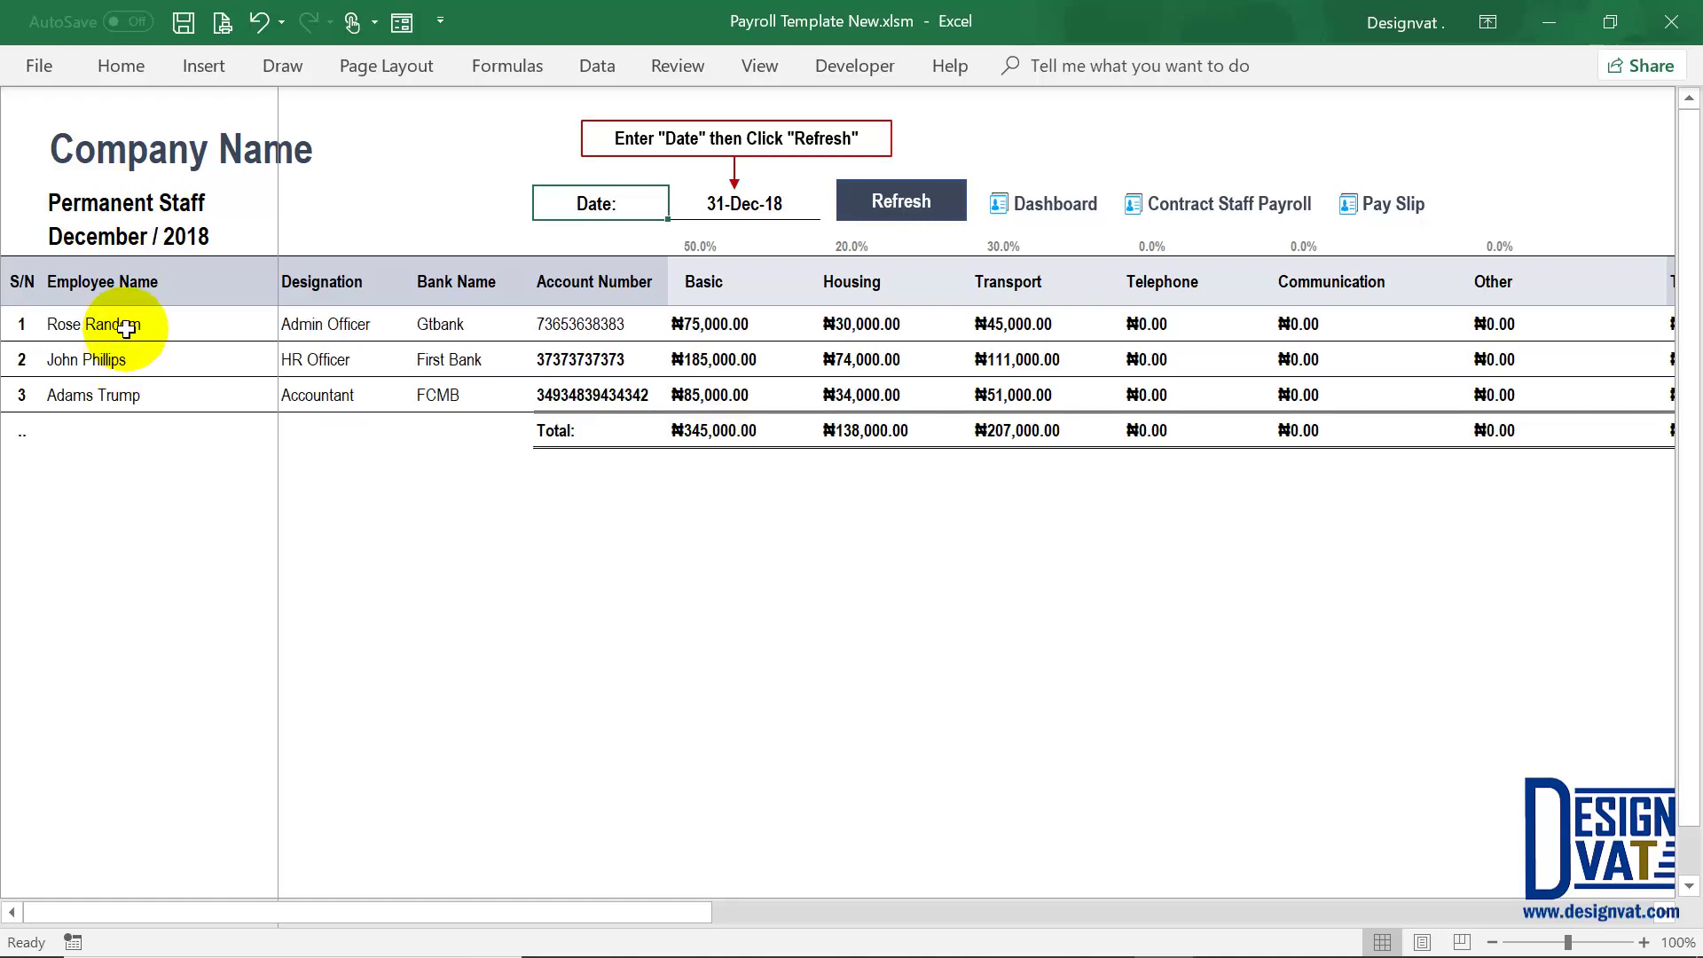
left_click_drag(126, 326, 114, 397)
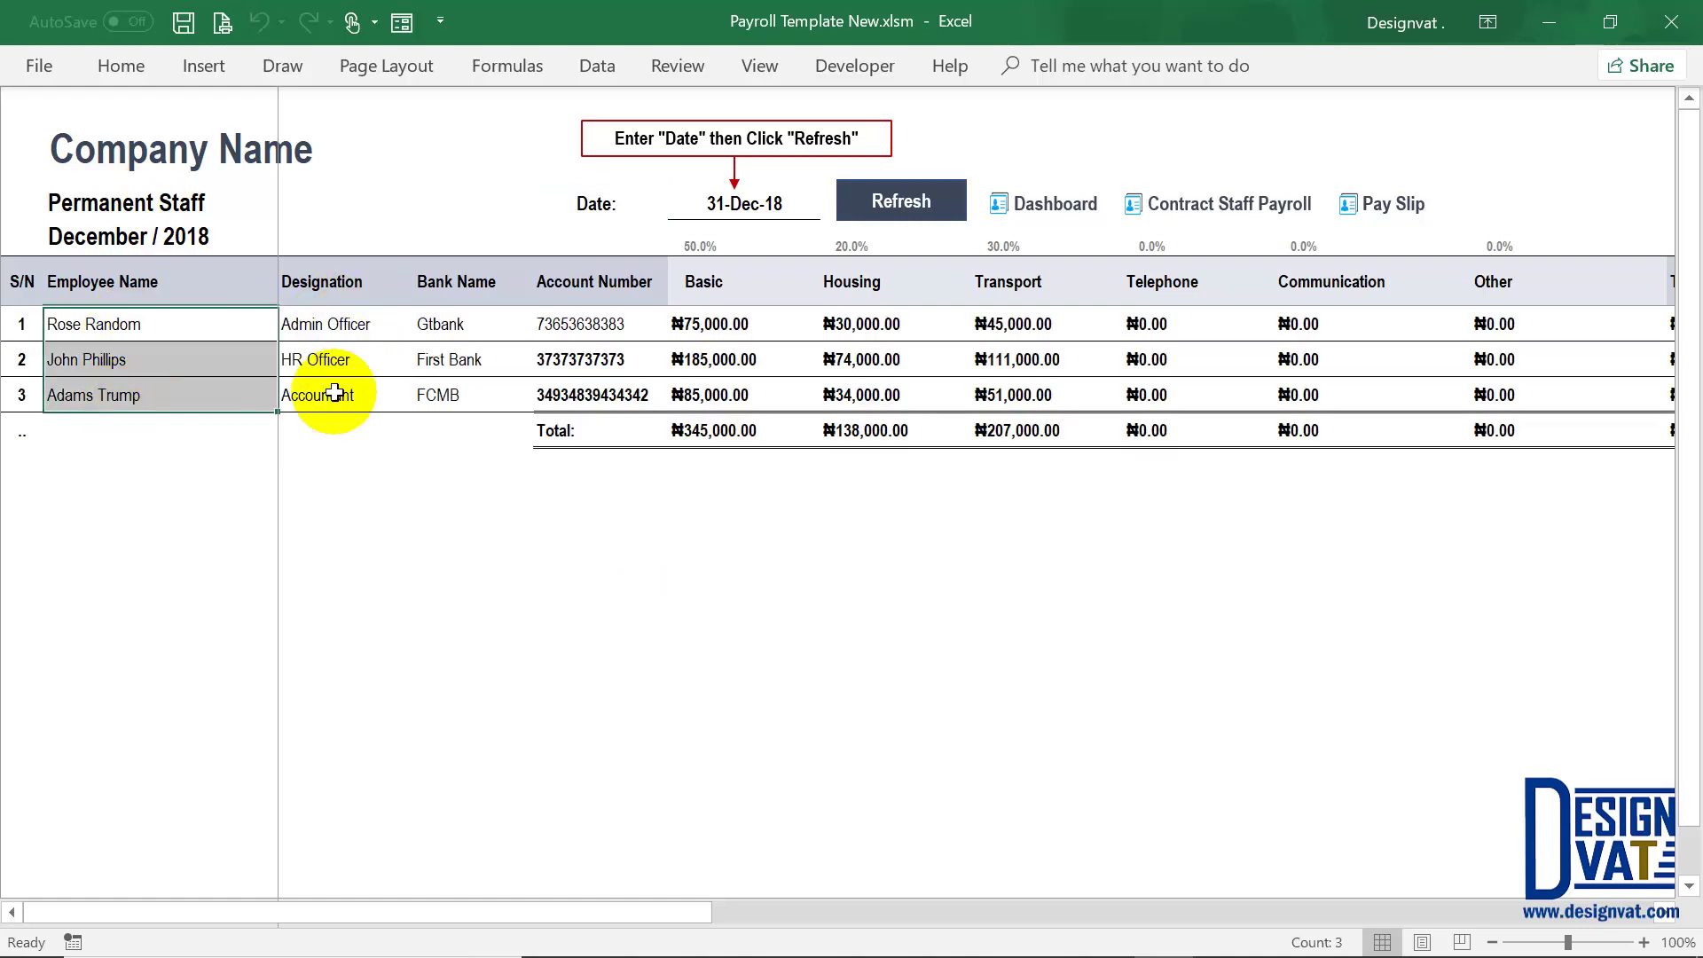
left_click_drag(334, 327, 335, 397)
left_click_drag(465, 322, 446, 399)
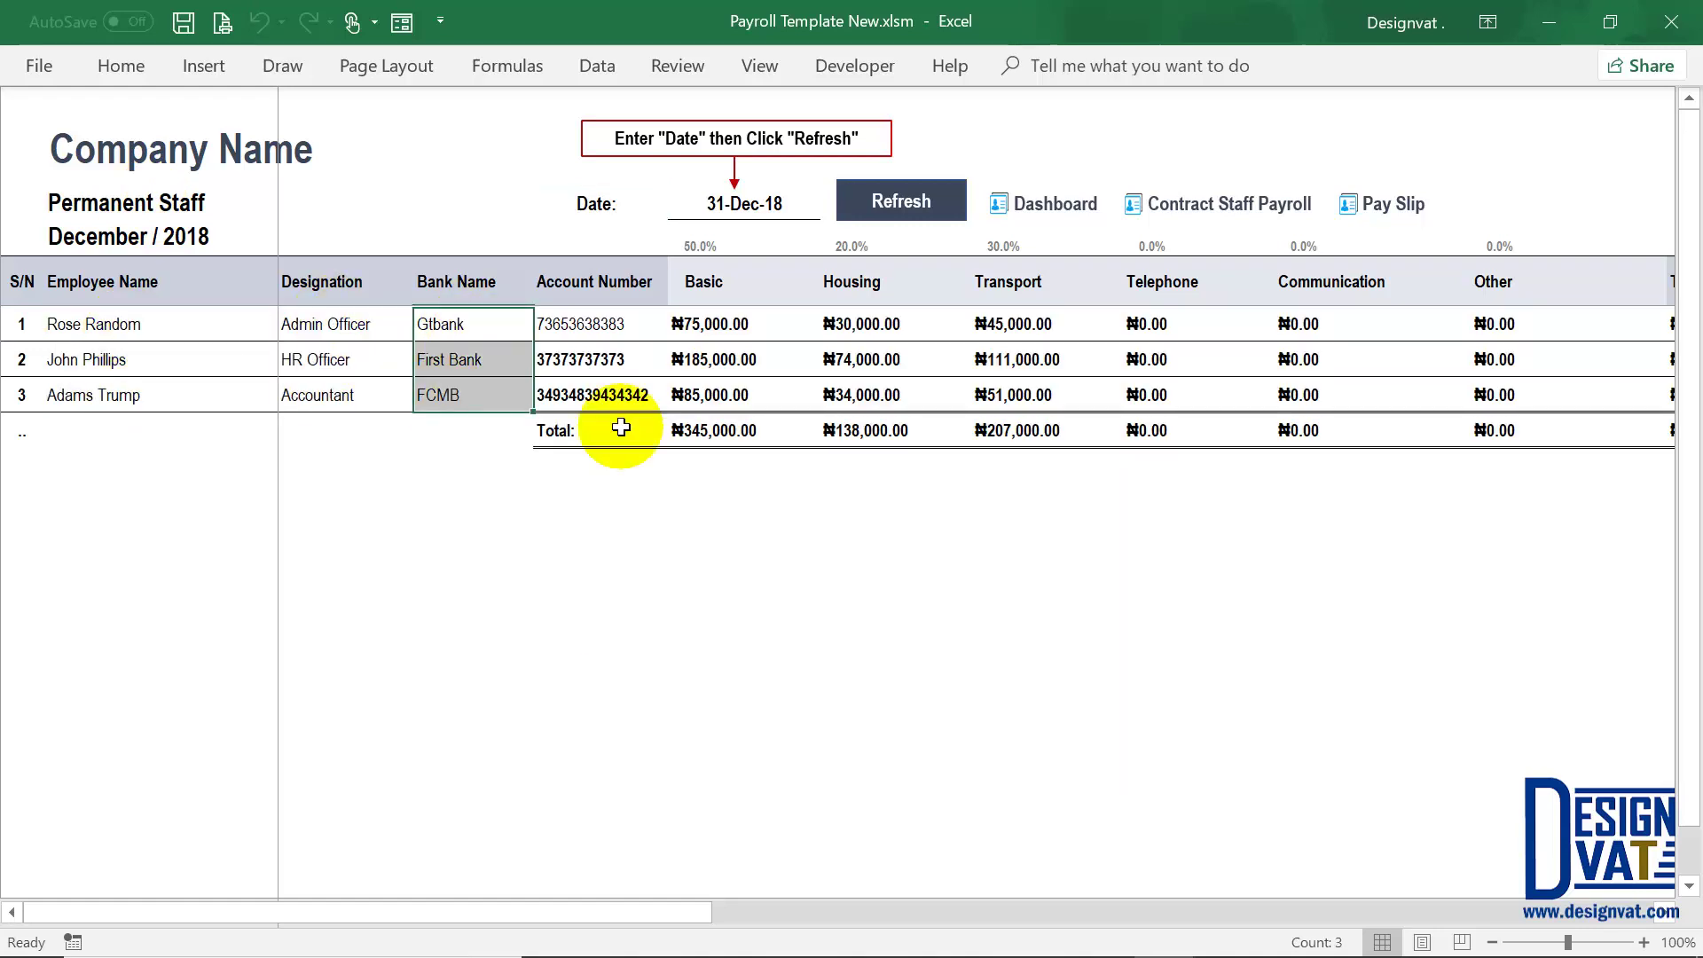
left_click_drag(627, 319, 621, 396)
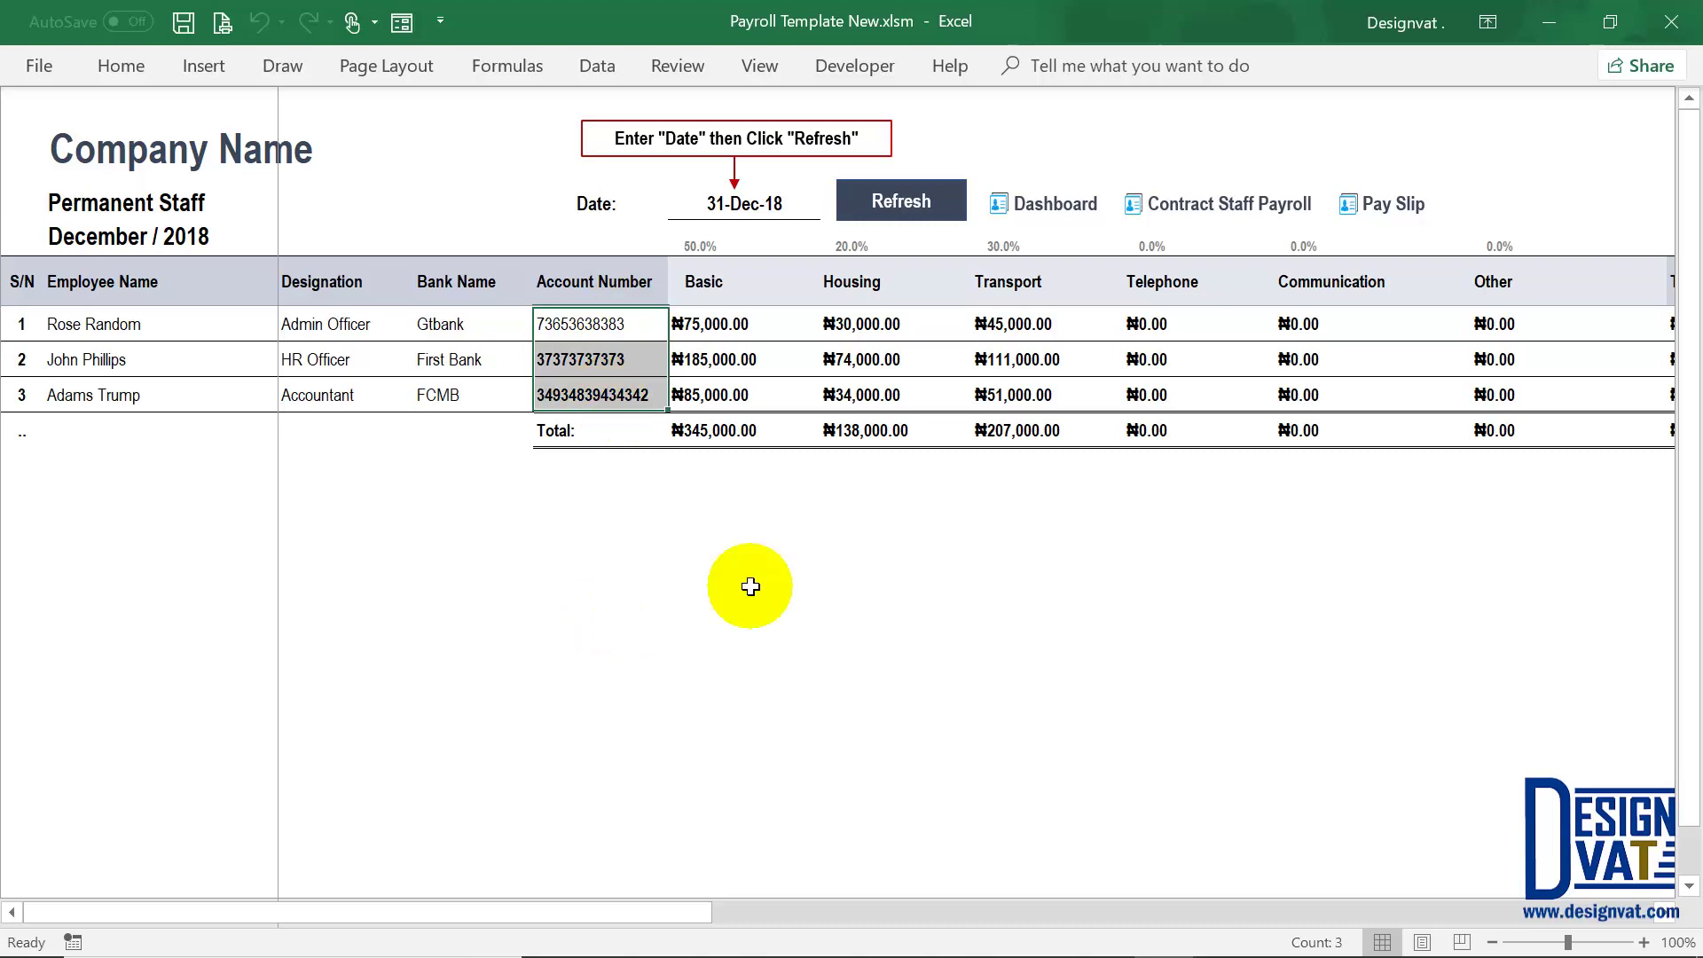
left_click(754, 324)
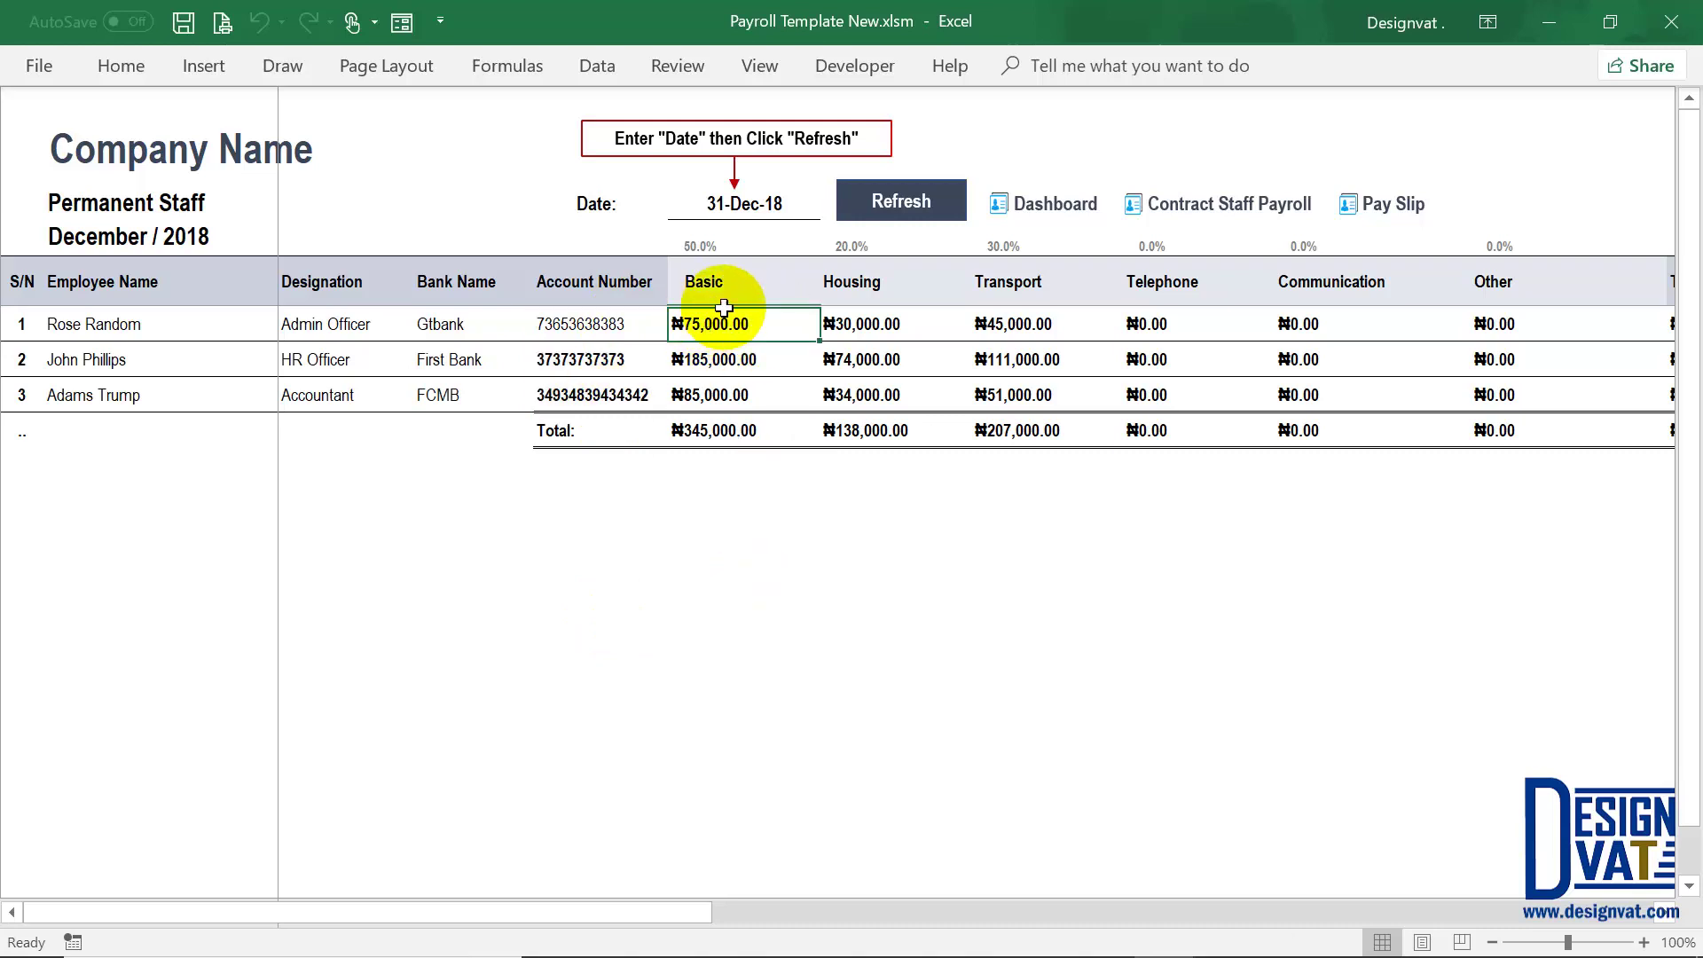
left_click_drag(667, 913, 702, 903)
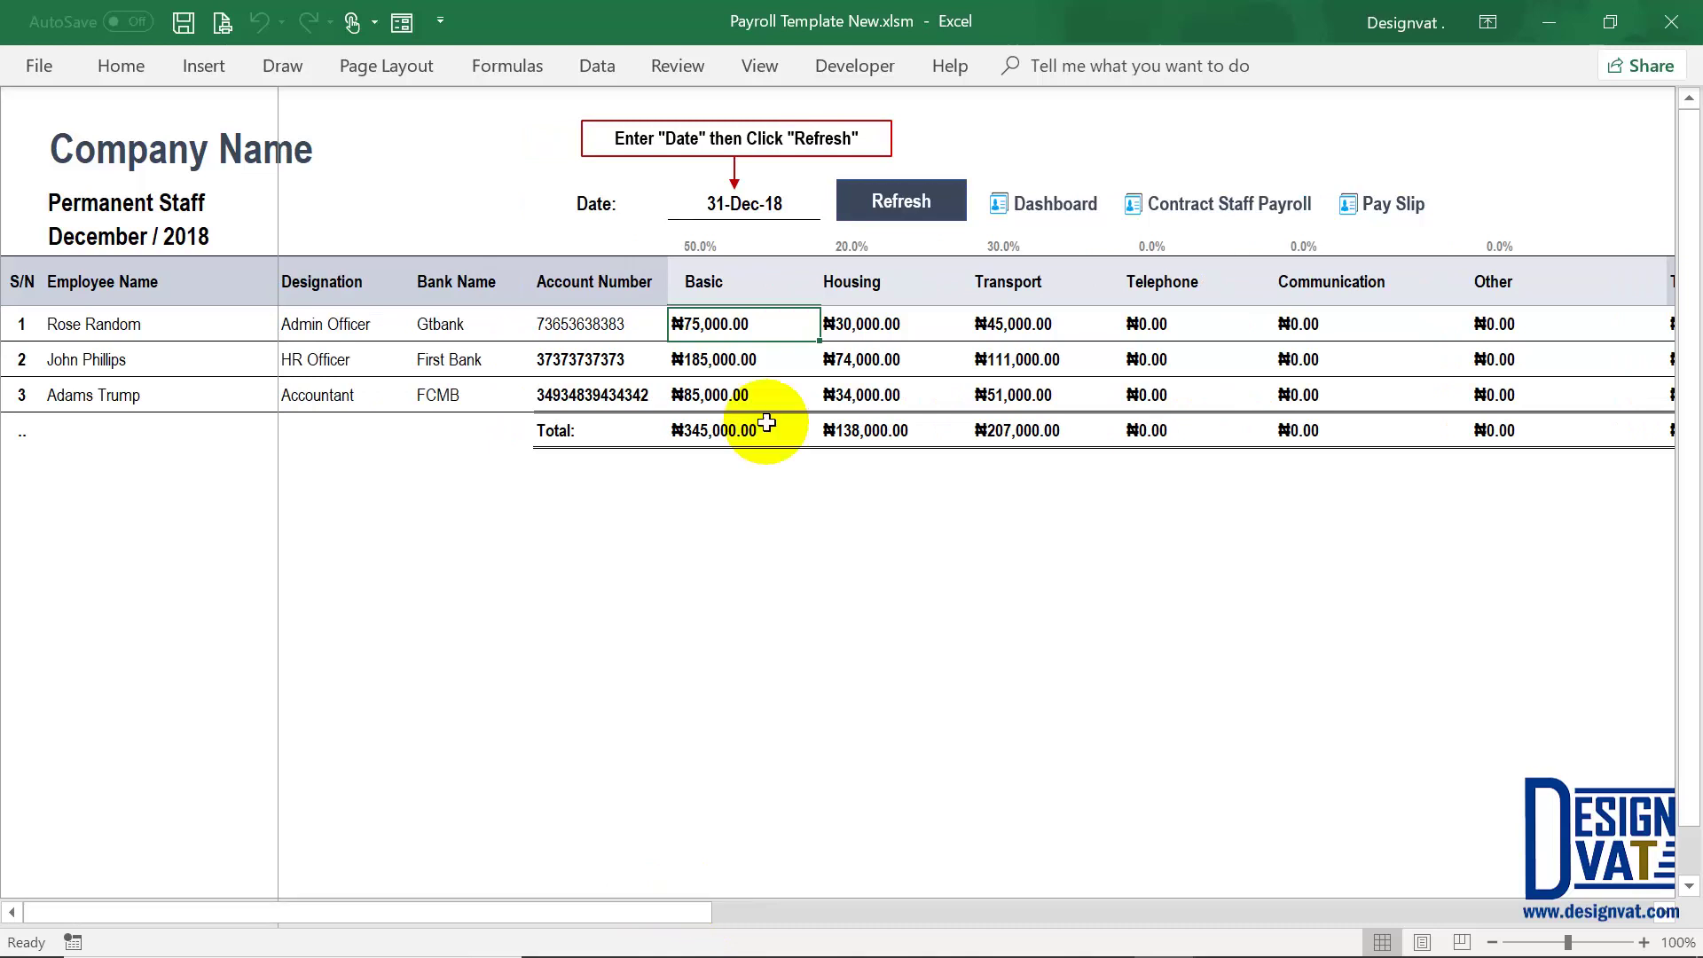
left_click(1665, 913)
left_click(1560, 324)
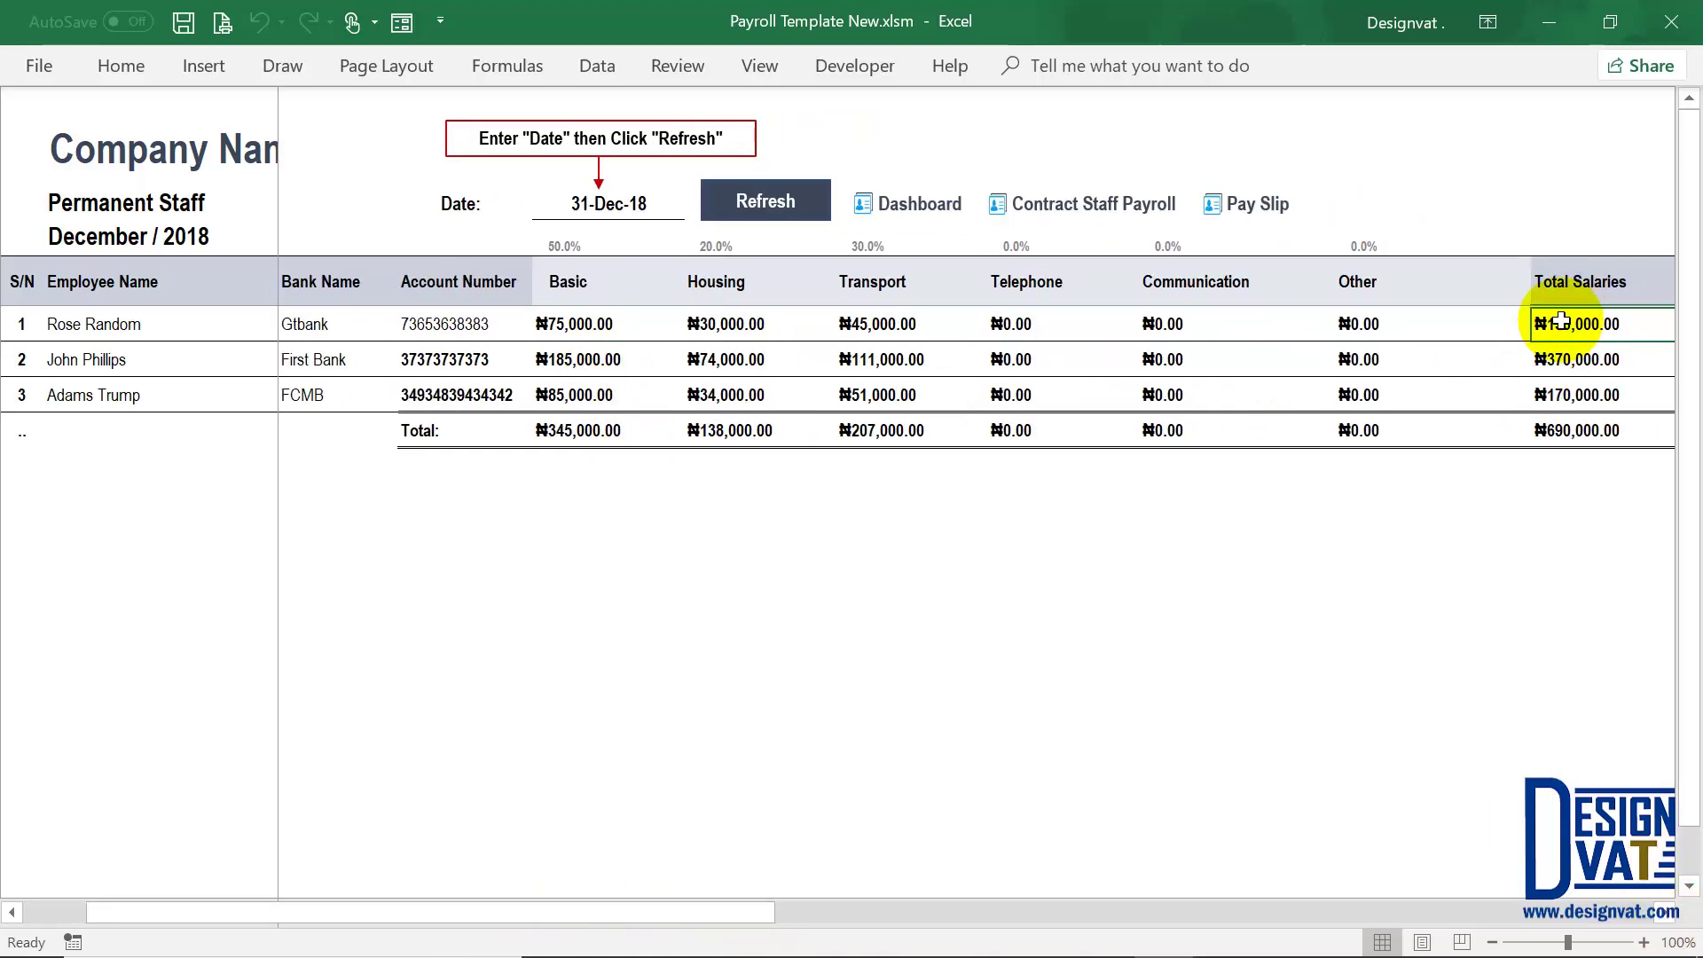
left_click(566, 275)
left_click(570, 325)
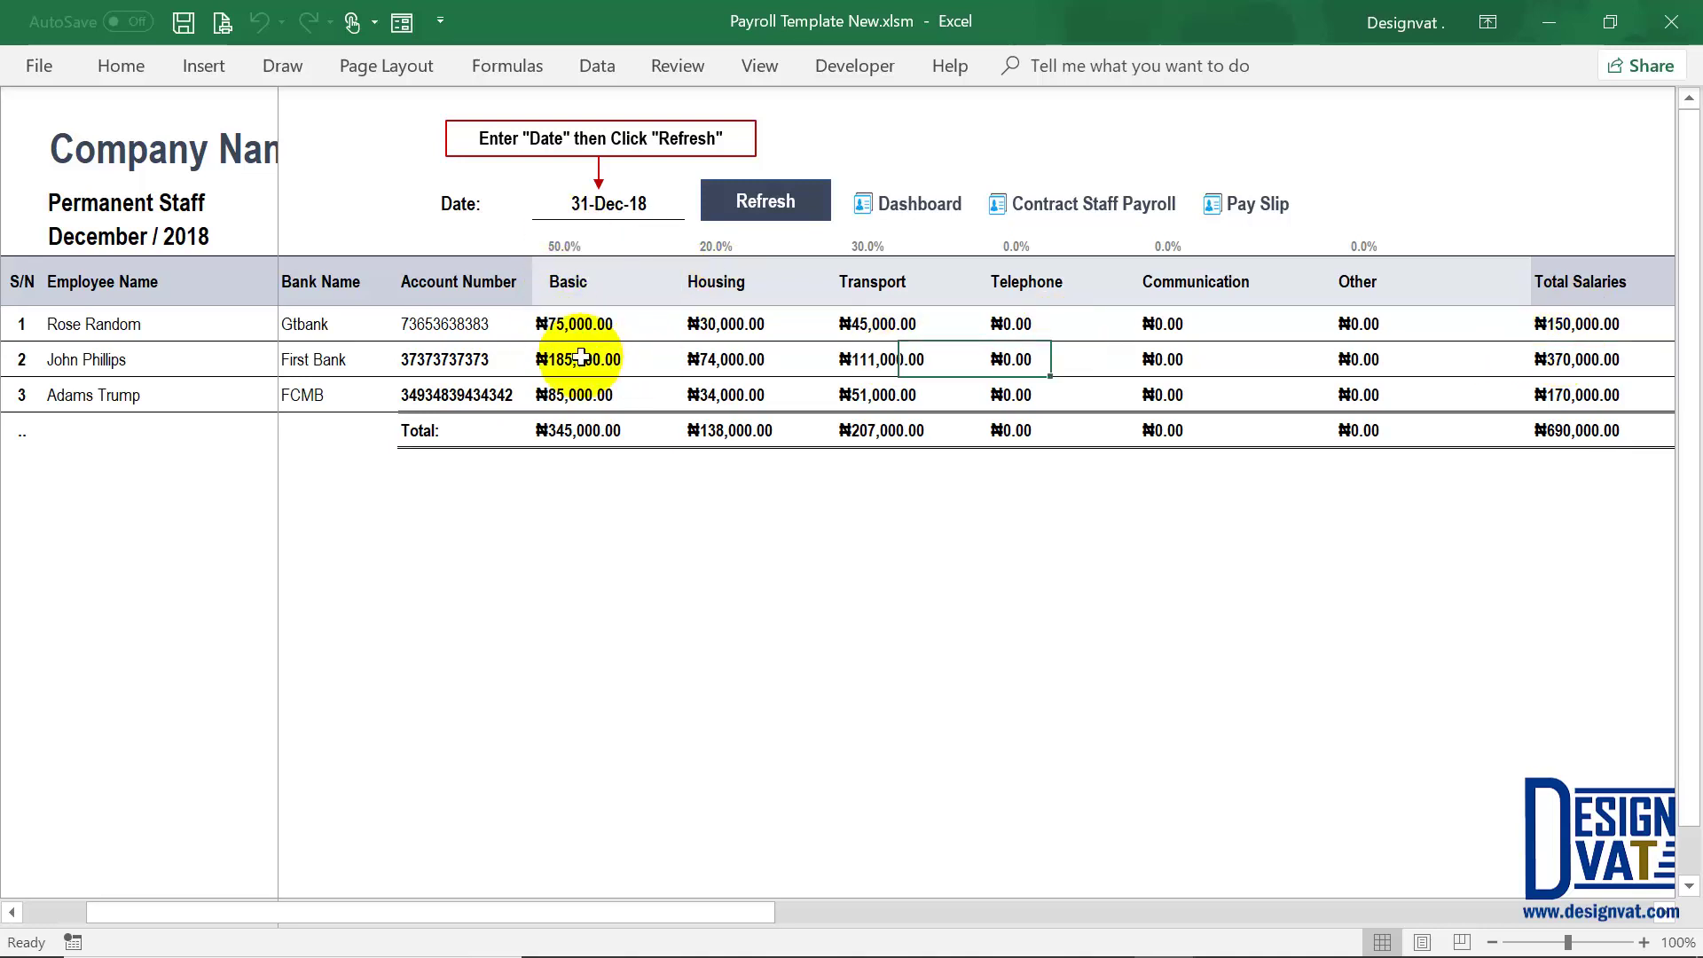
left_click(581, 359)
left_click_drag(583, 321, 576, 390)
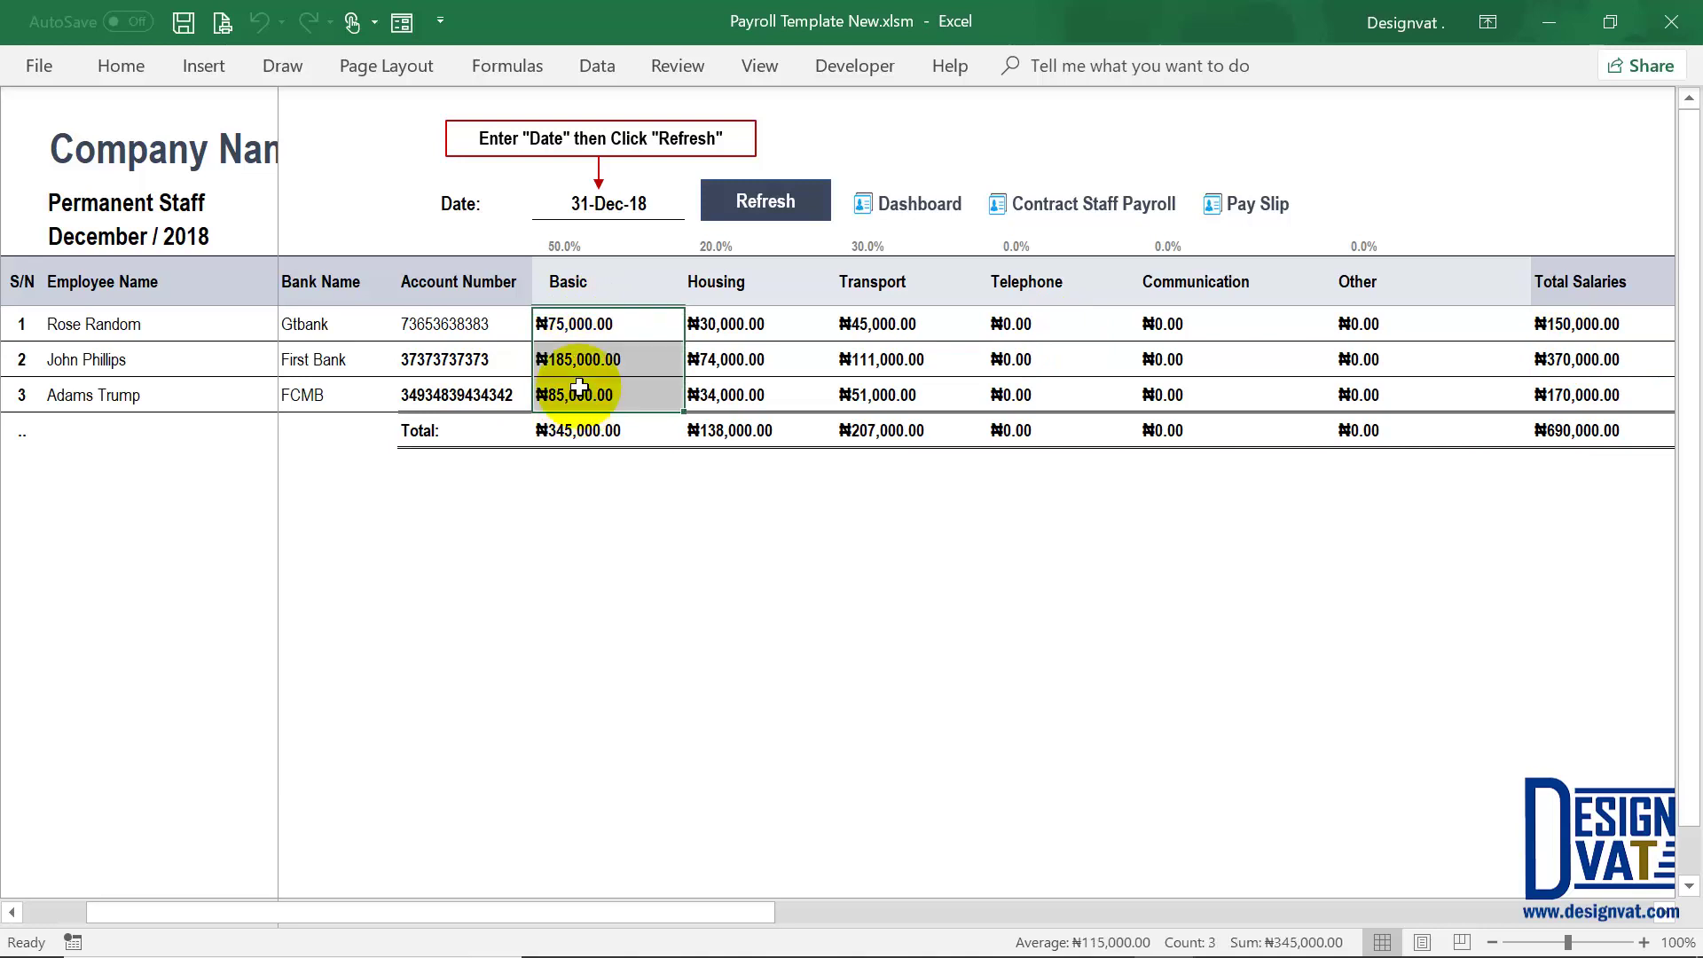
left_click(585, 246)
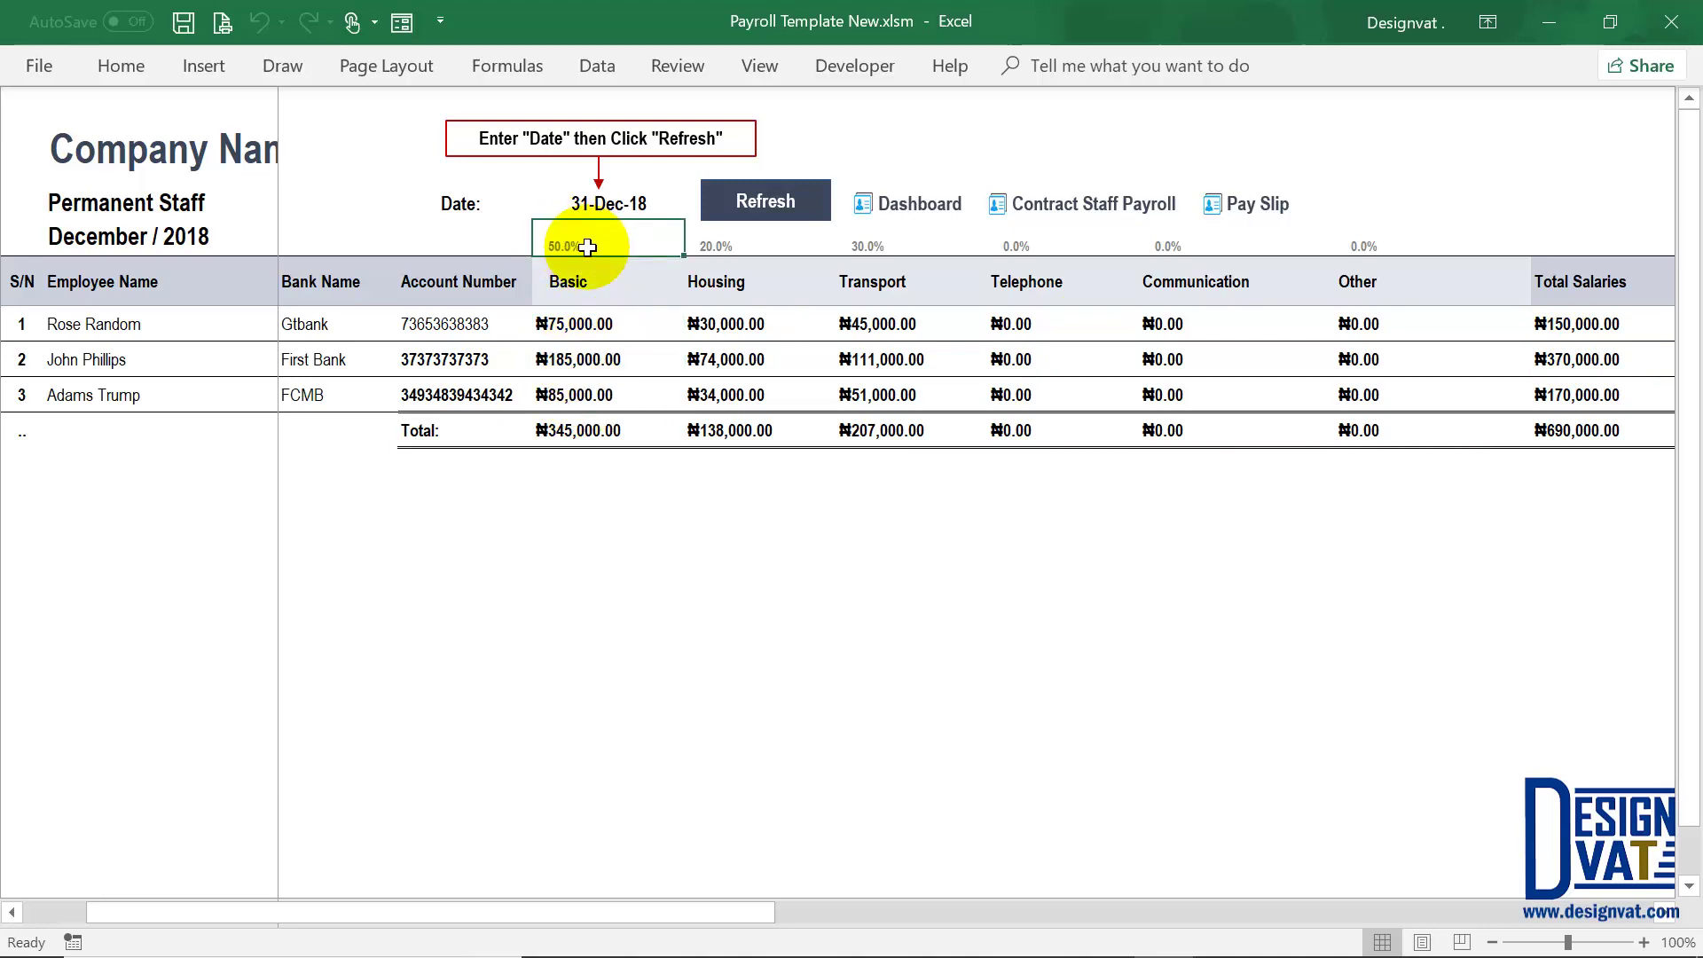
left_click(712, 282)
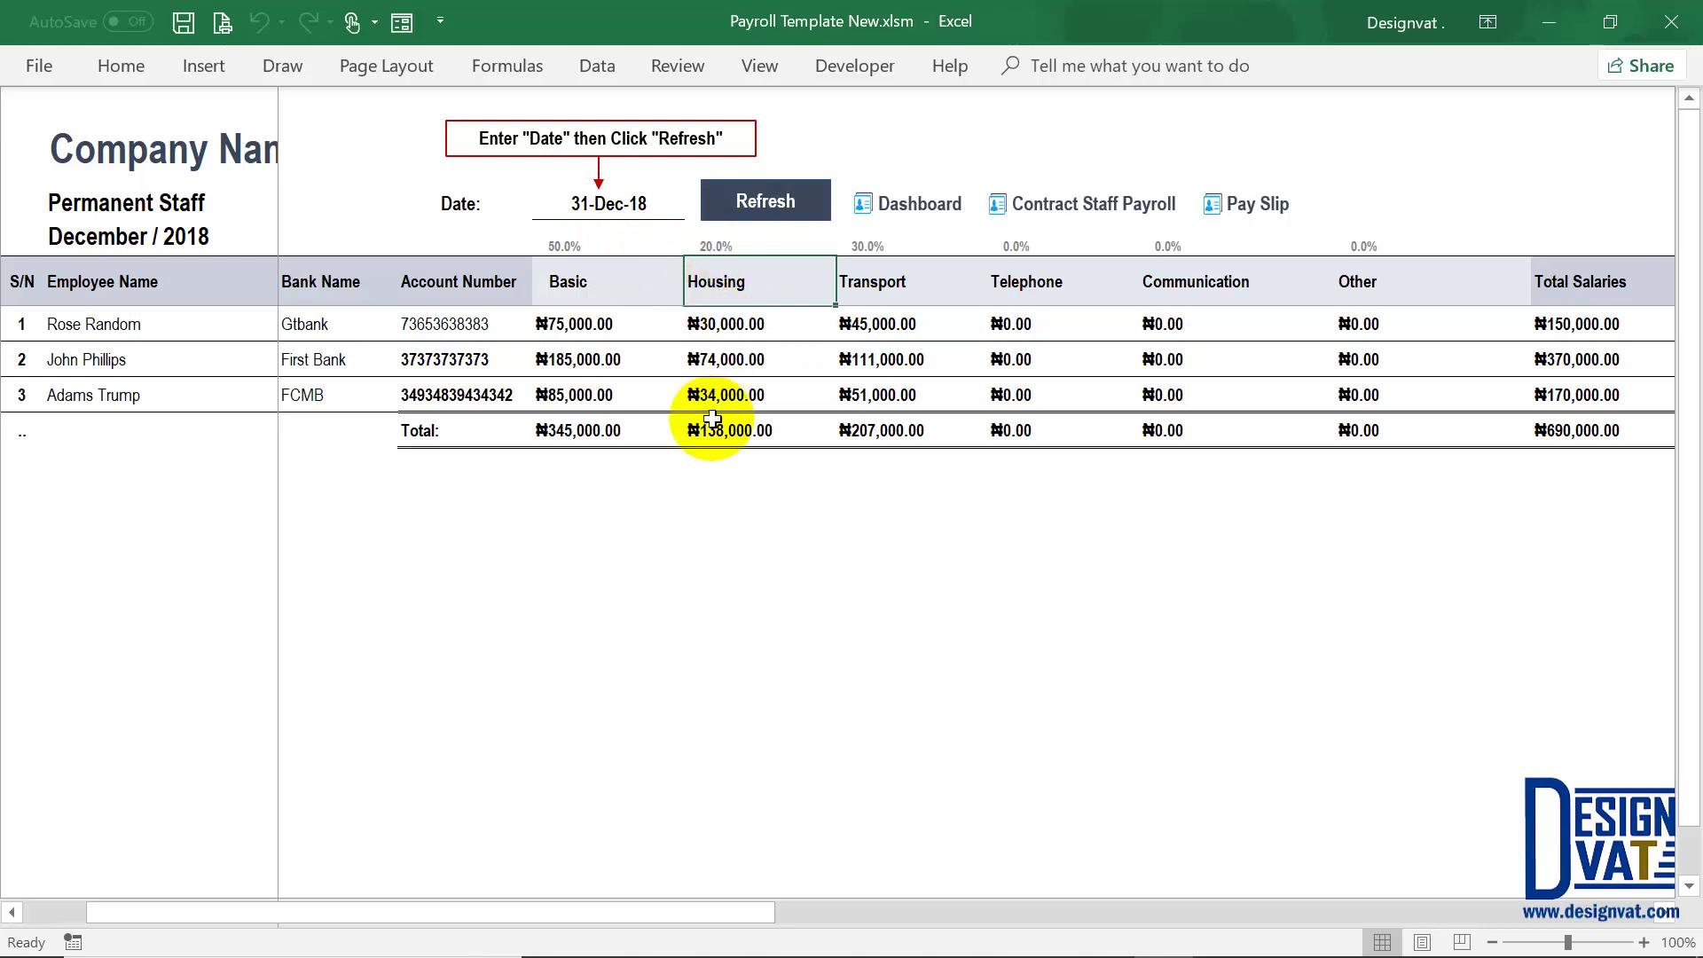
left_click(874, 282)
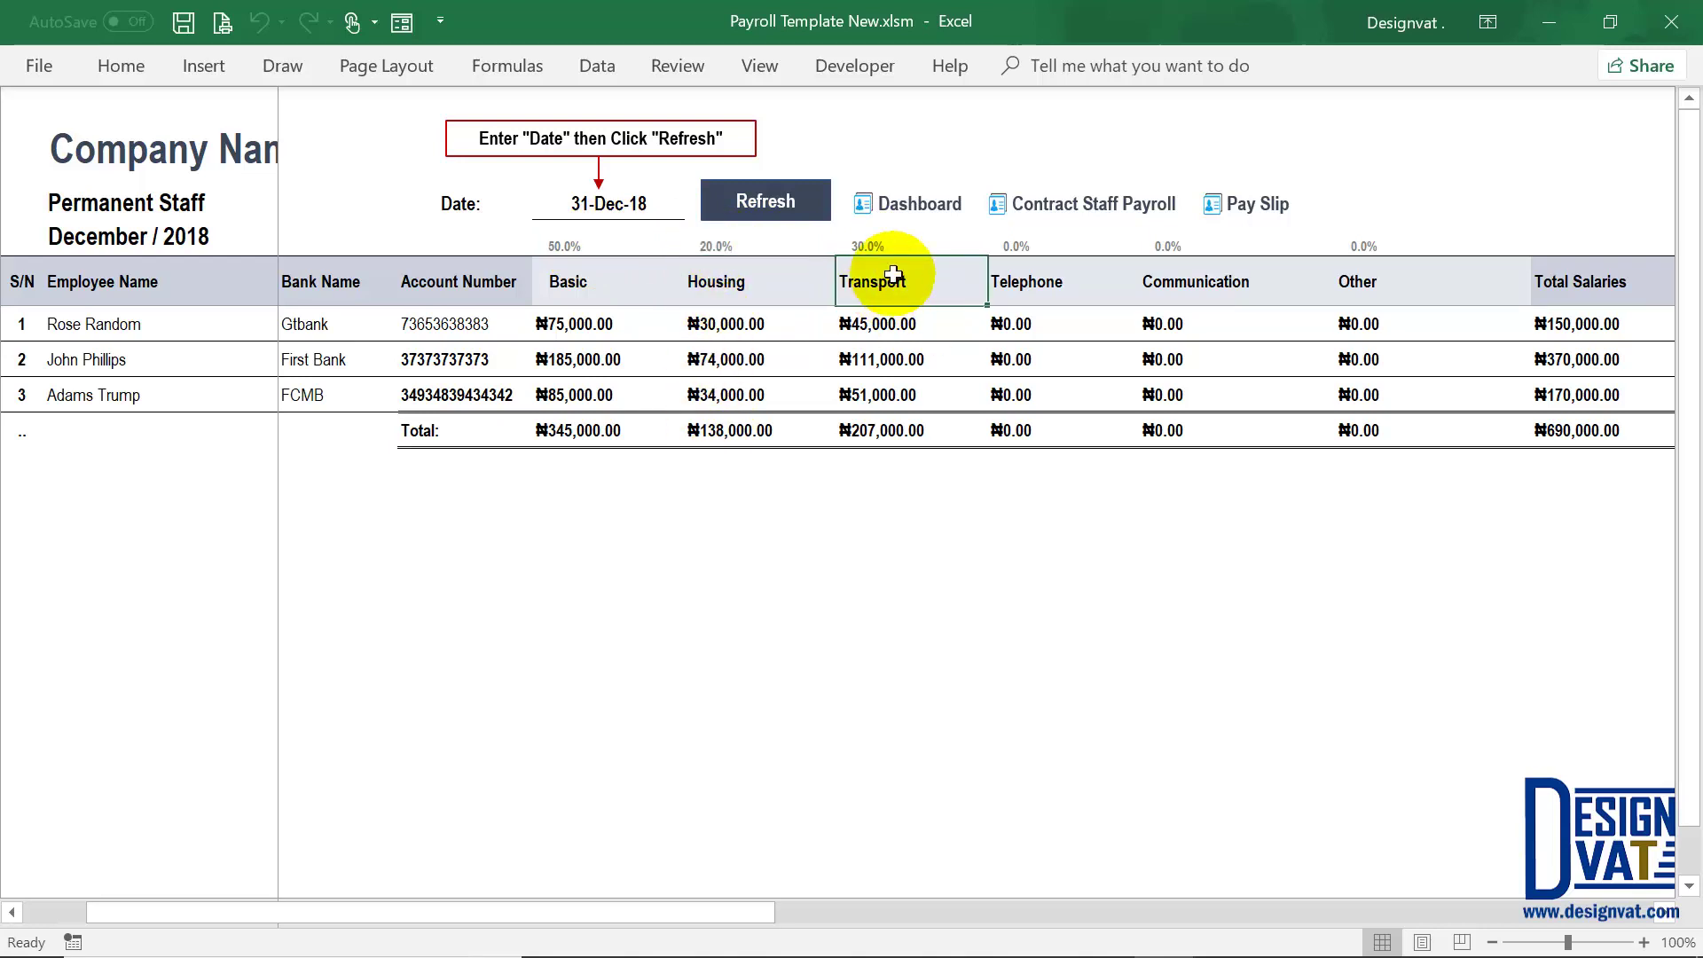
left_click(417, 441)
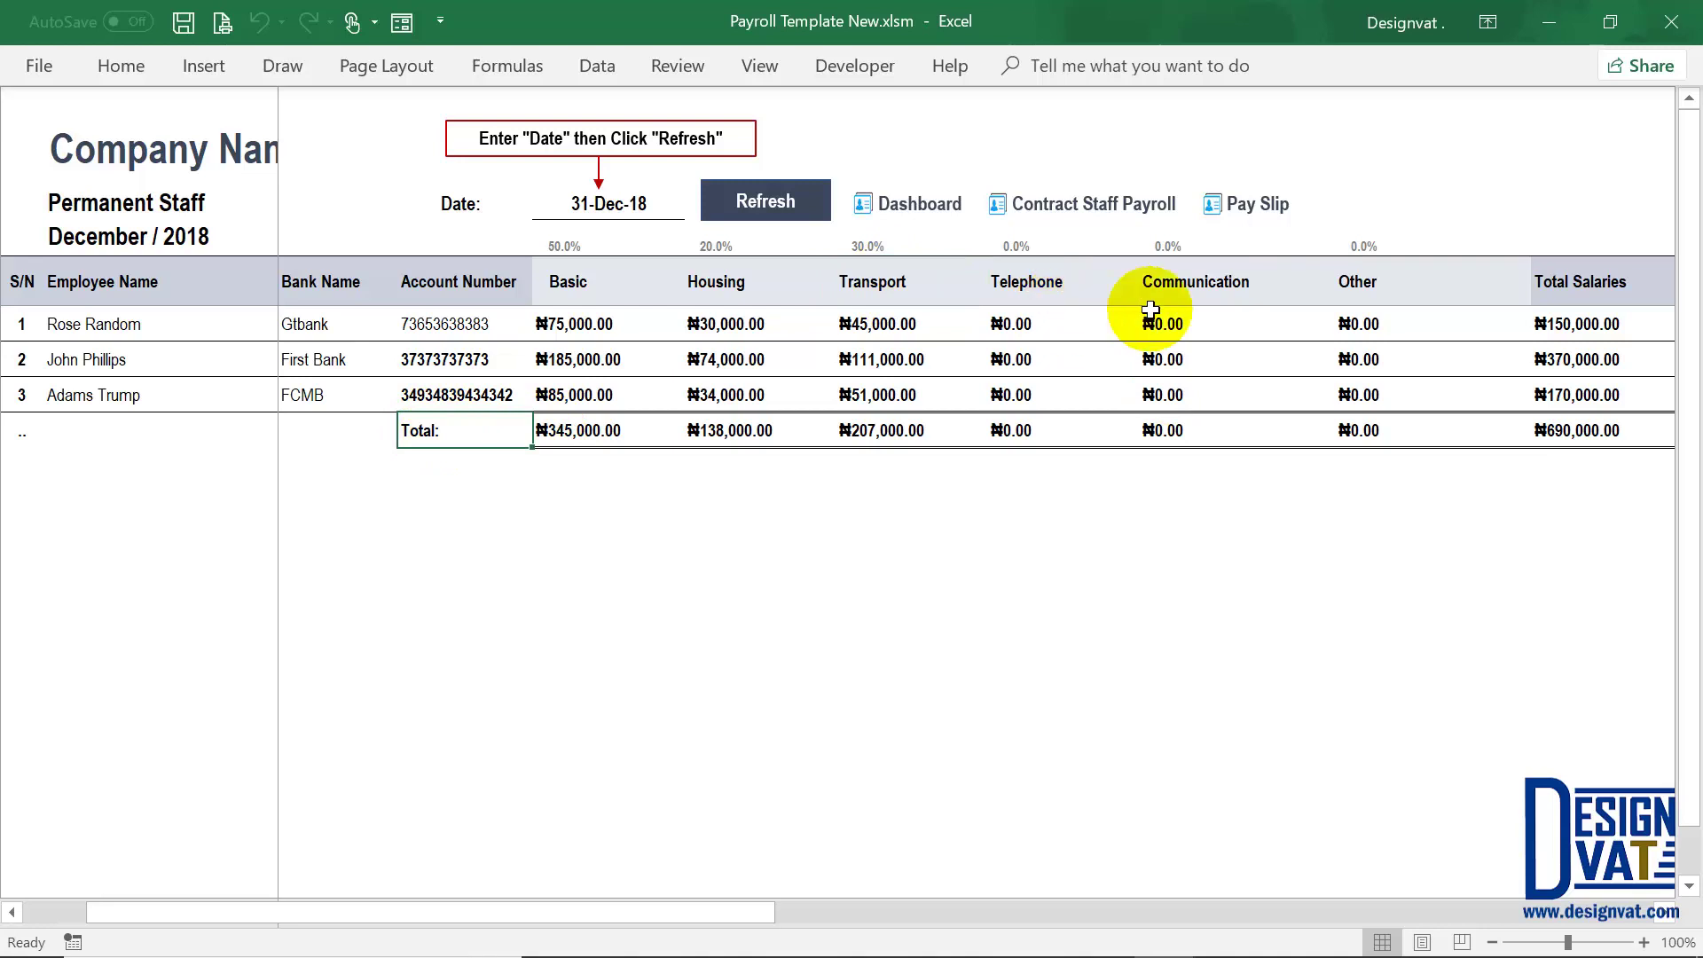
left_click_drag(673, 912, 759, 913)
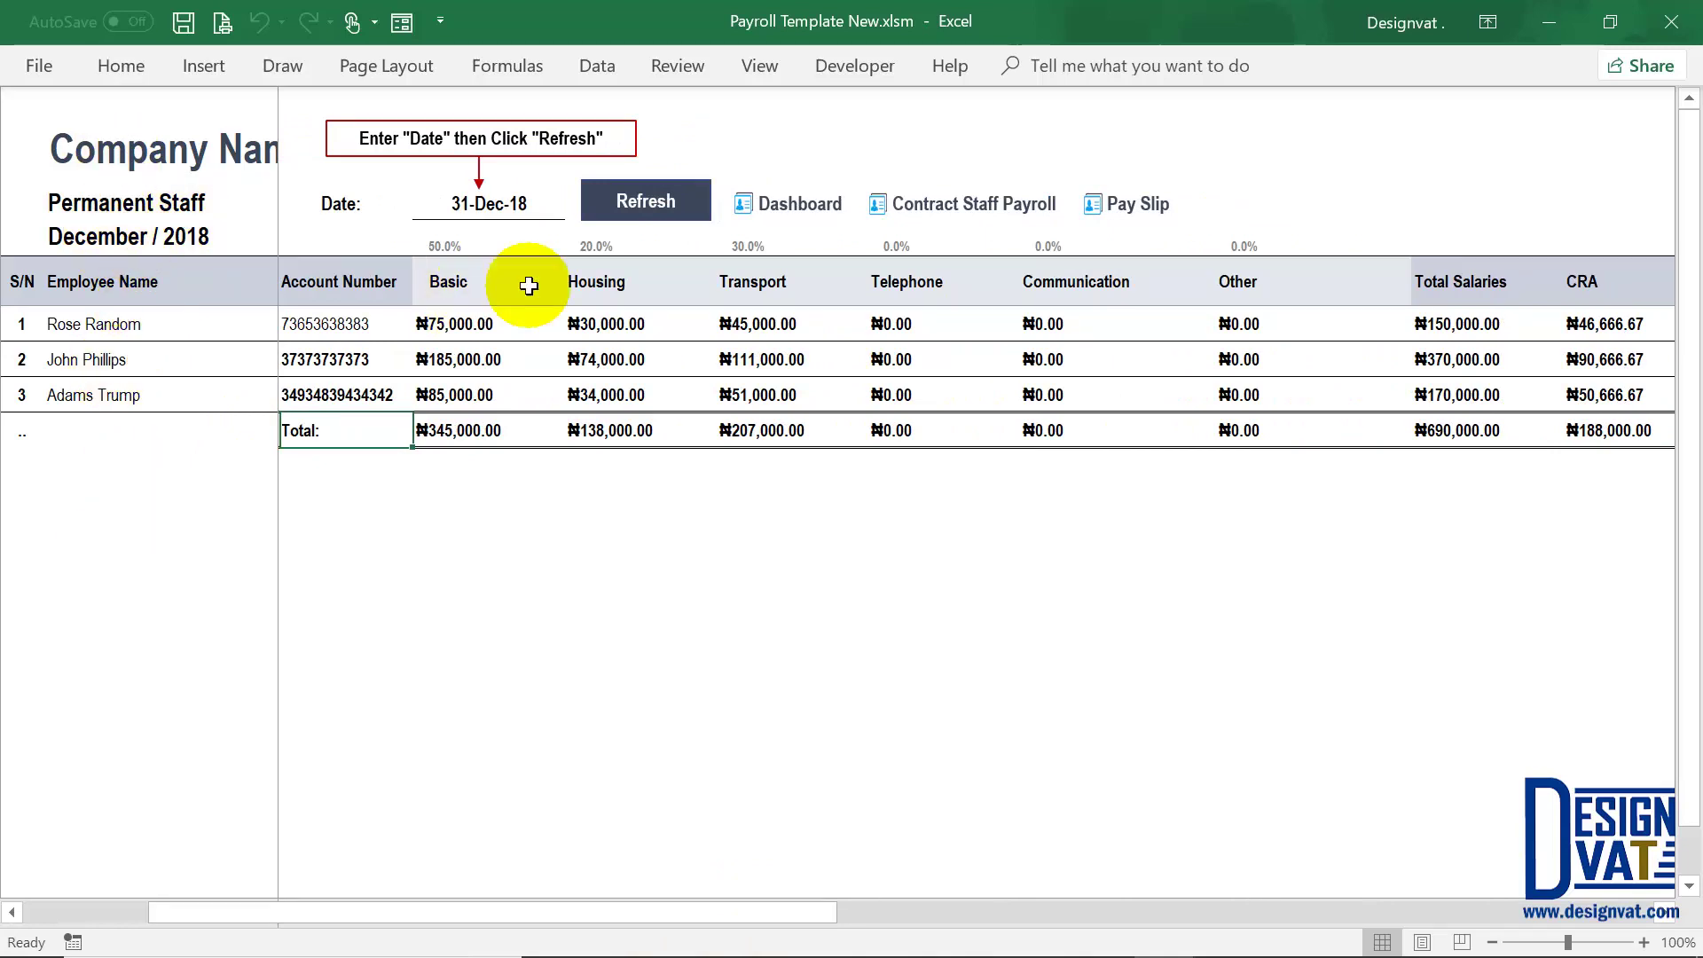
left_click_drag(771, 912, 945, 918)
left_click(1030, 328)
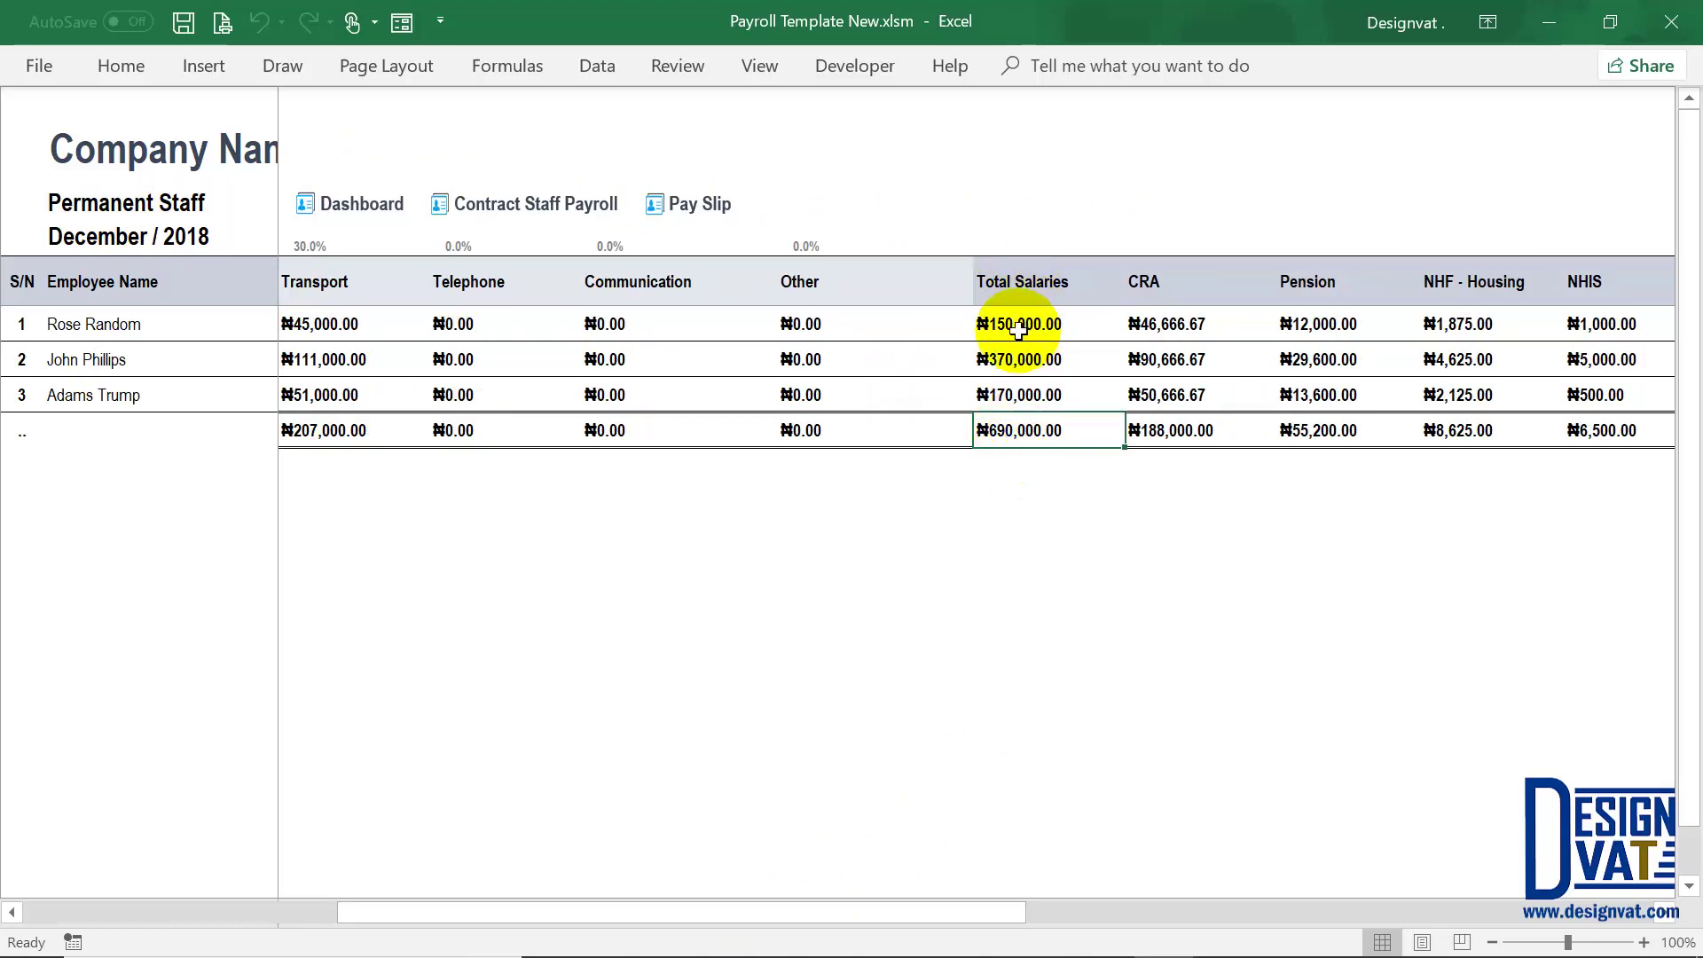
left_click_drag(1019, 321, 1020, 392)
left_click(1144, 325)
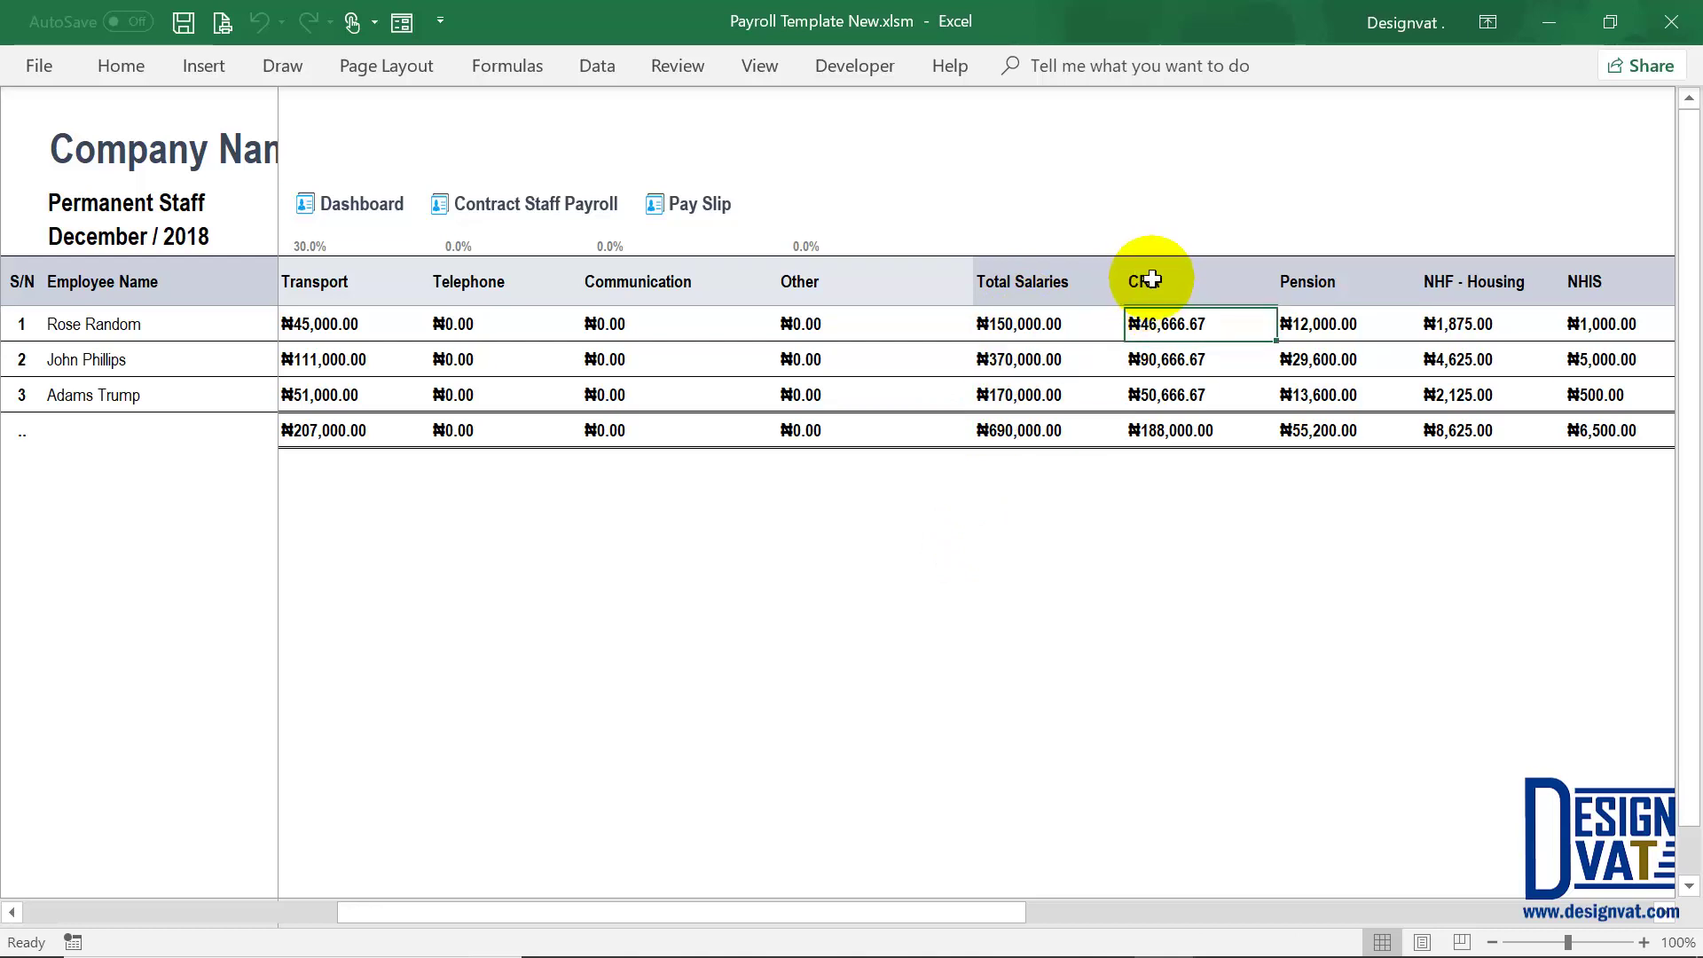
left_click(1338, 322)
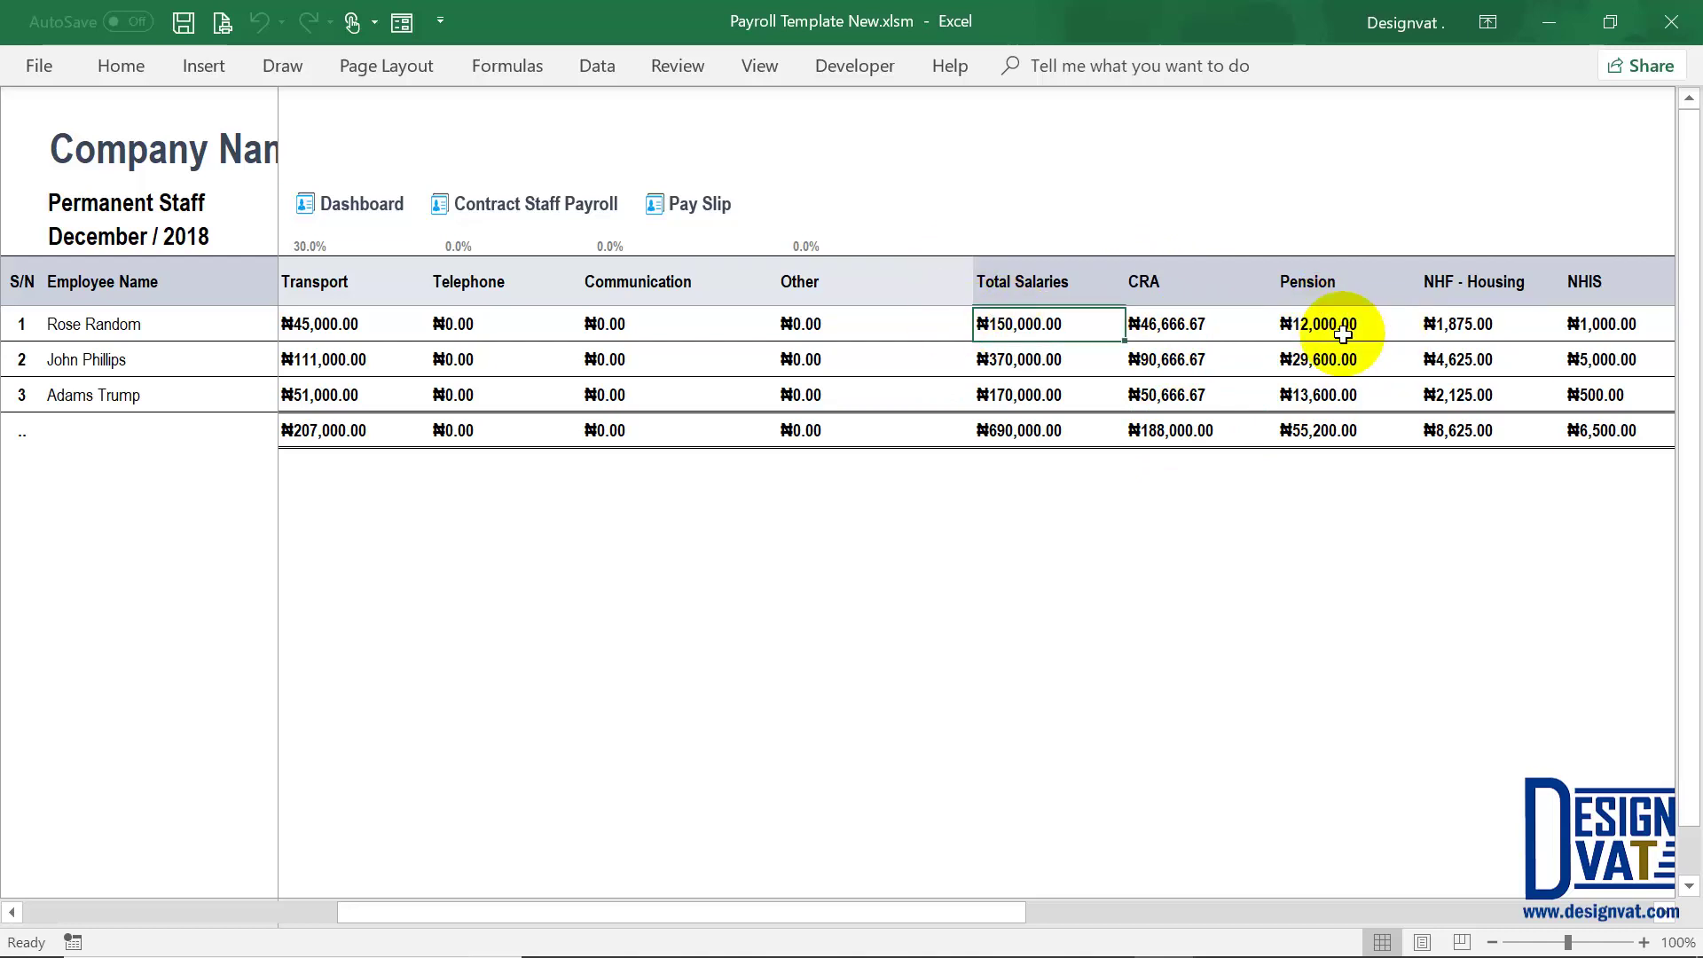
left_click(1029, 360)
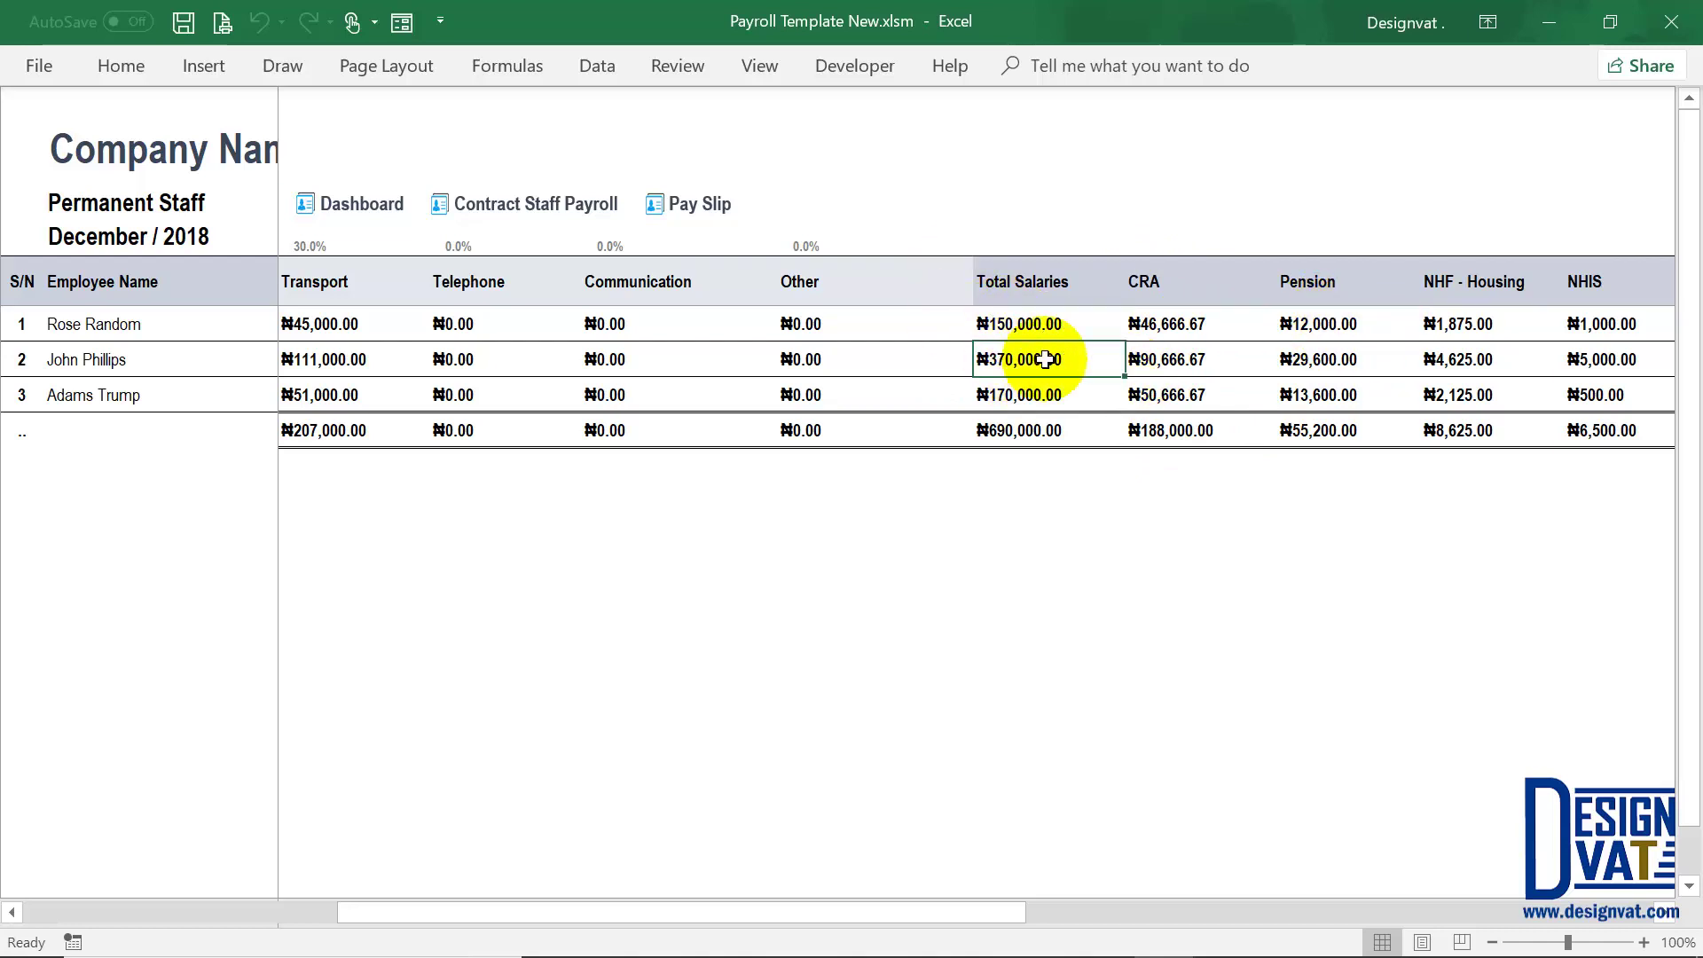
left_click(1314, 359)
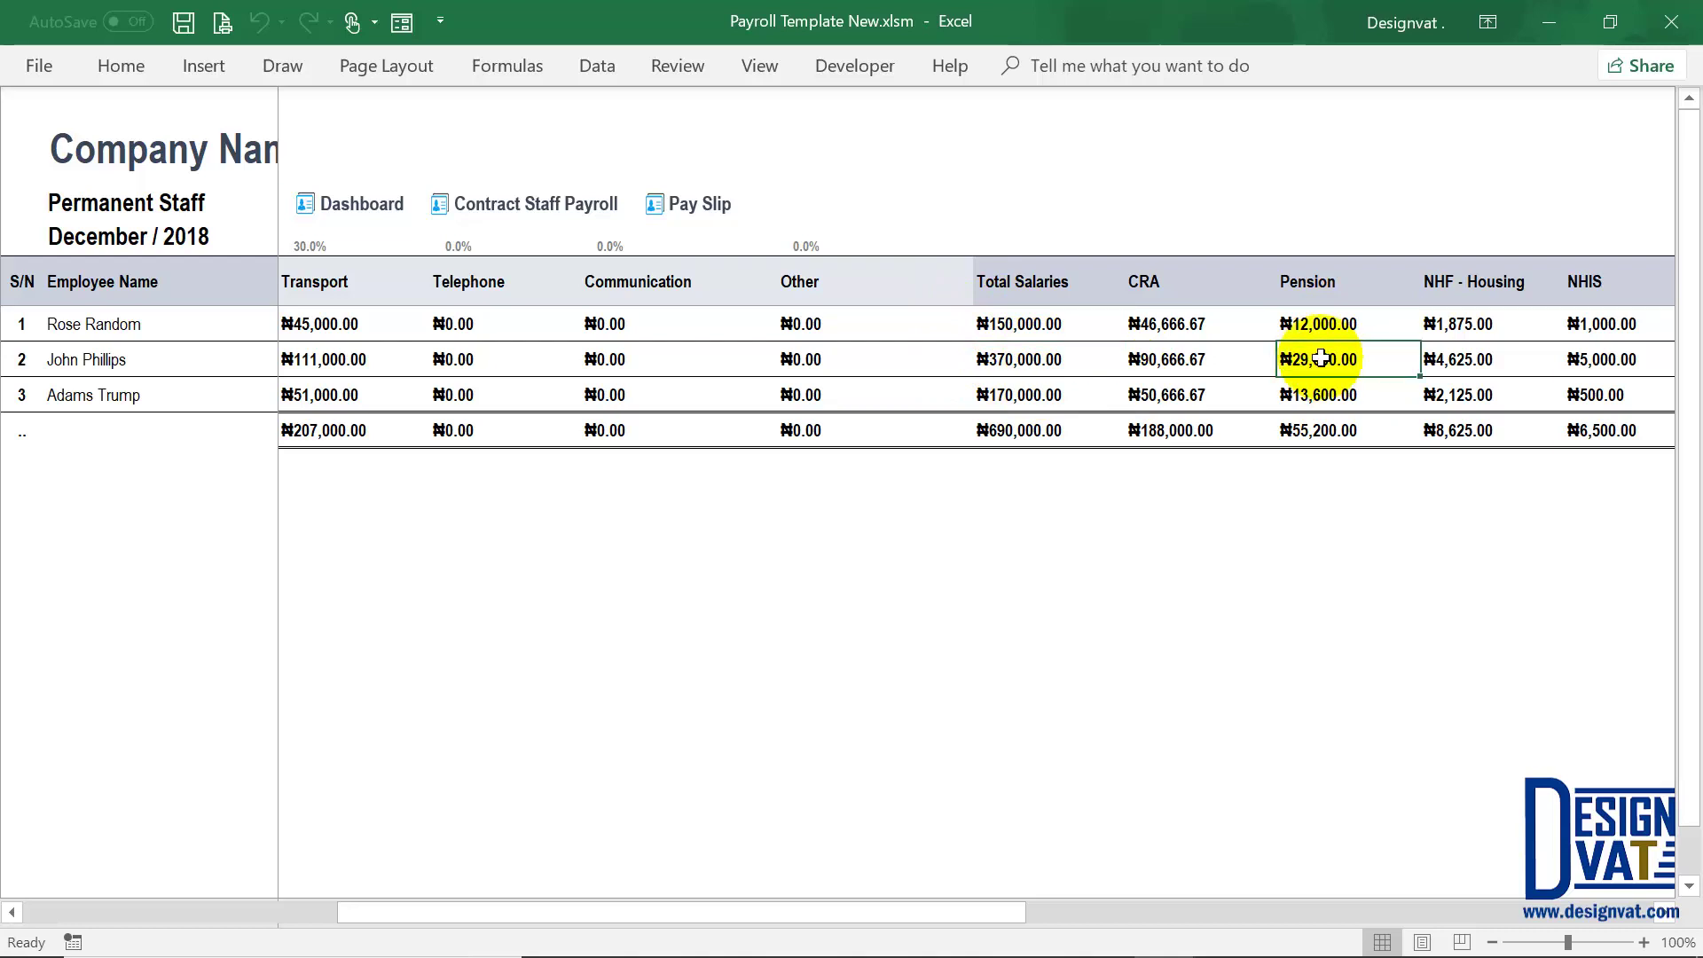
left_click_drag(1330, 322, 1328, 403)
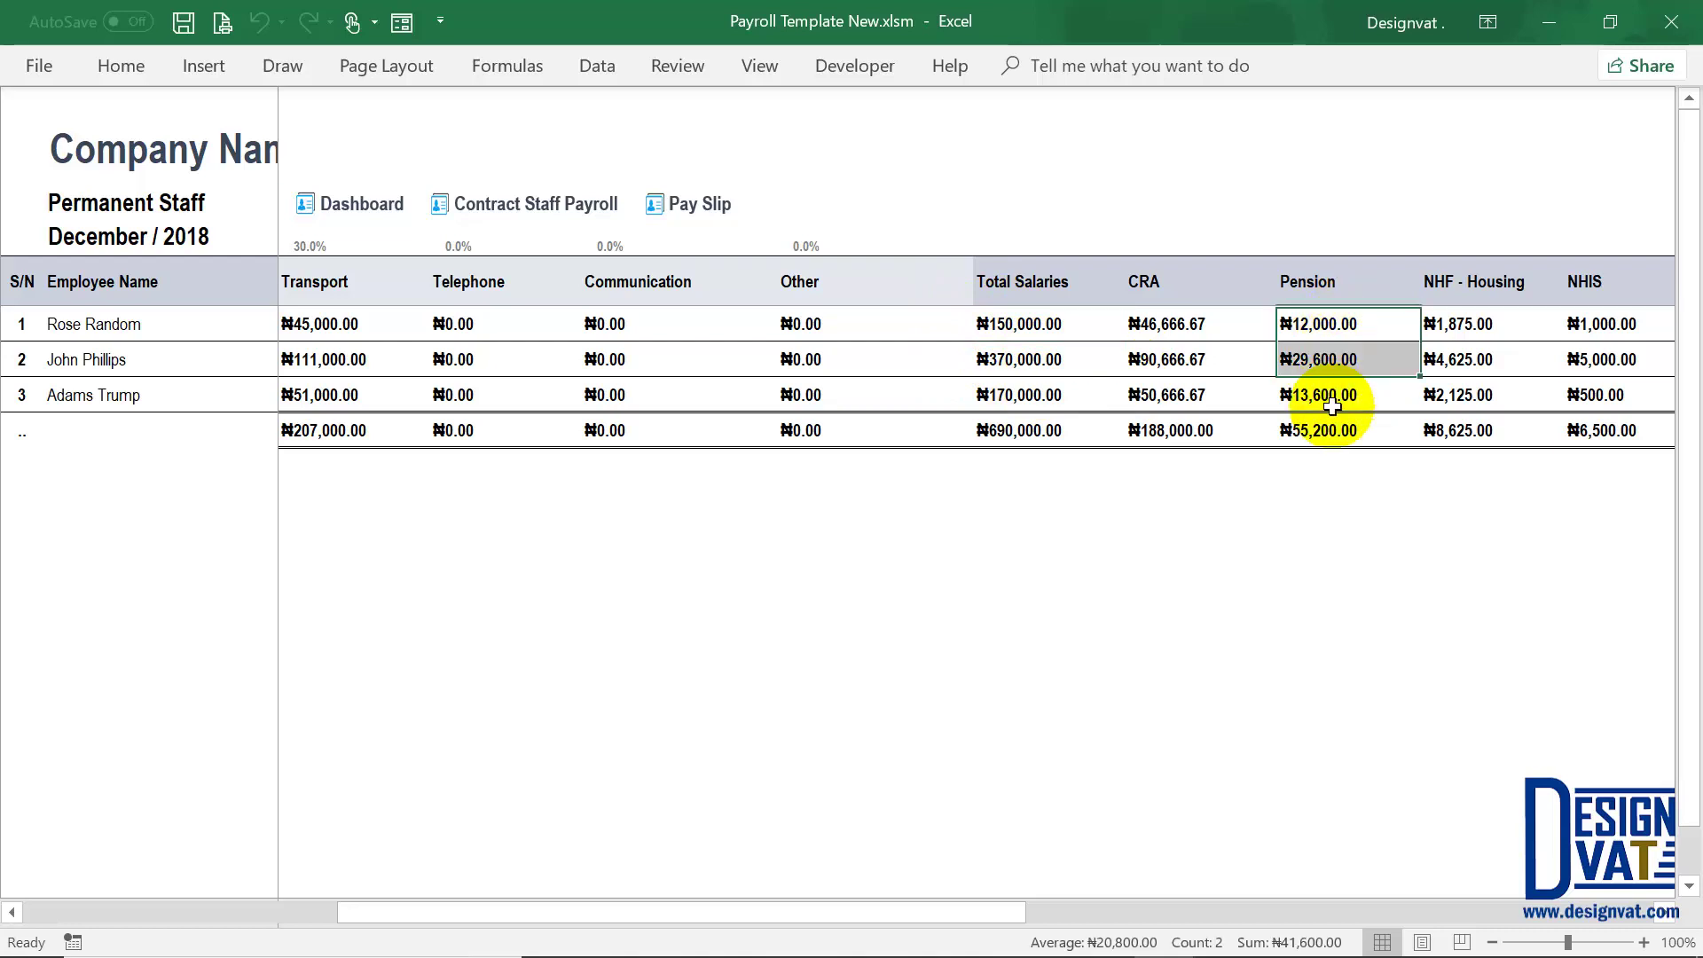
left_click(1441, 280)
left_click(1447, 322)
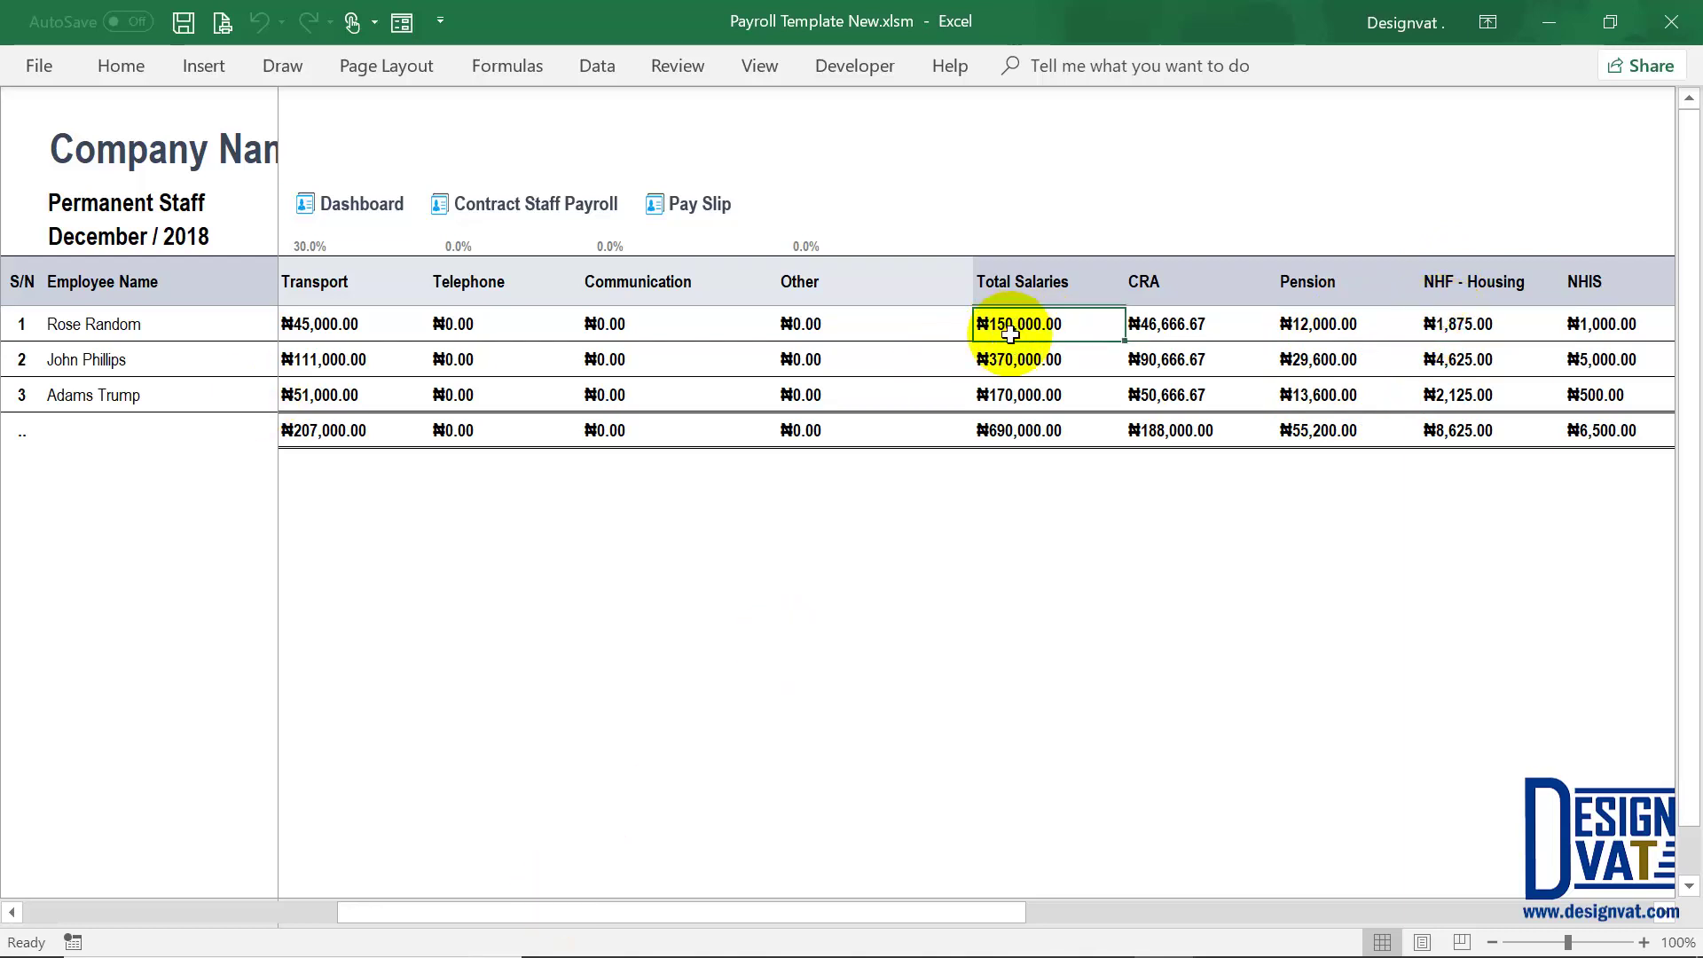
left_click(1458, 326)
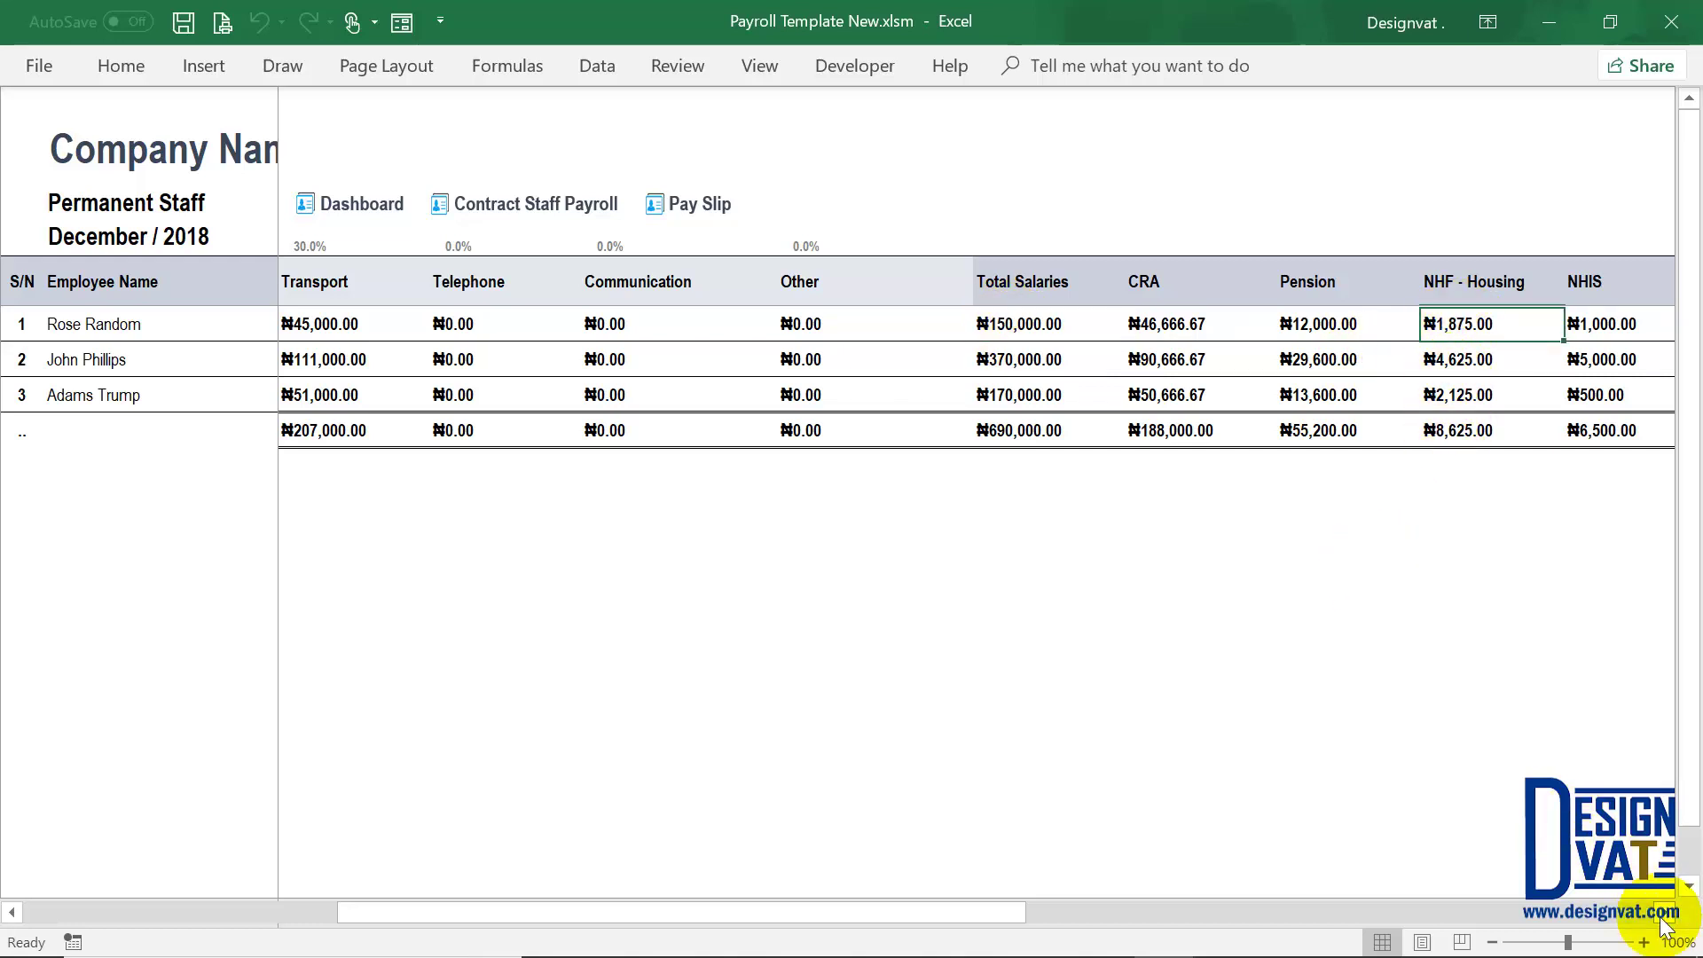
scroll(1660, 898, "right", 2)
left_click(1341, 339)
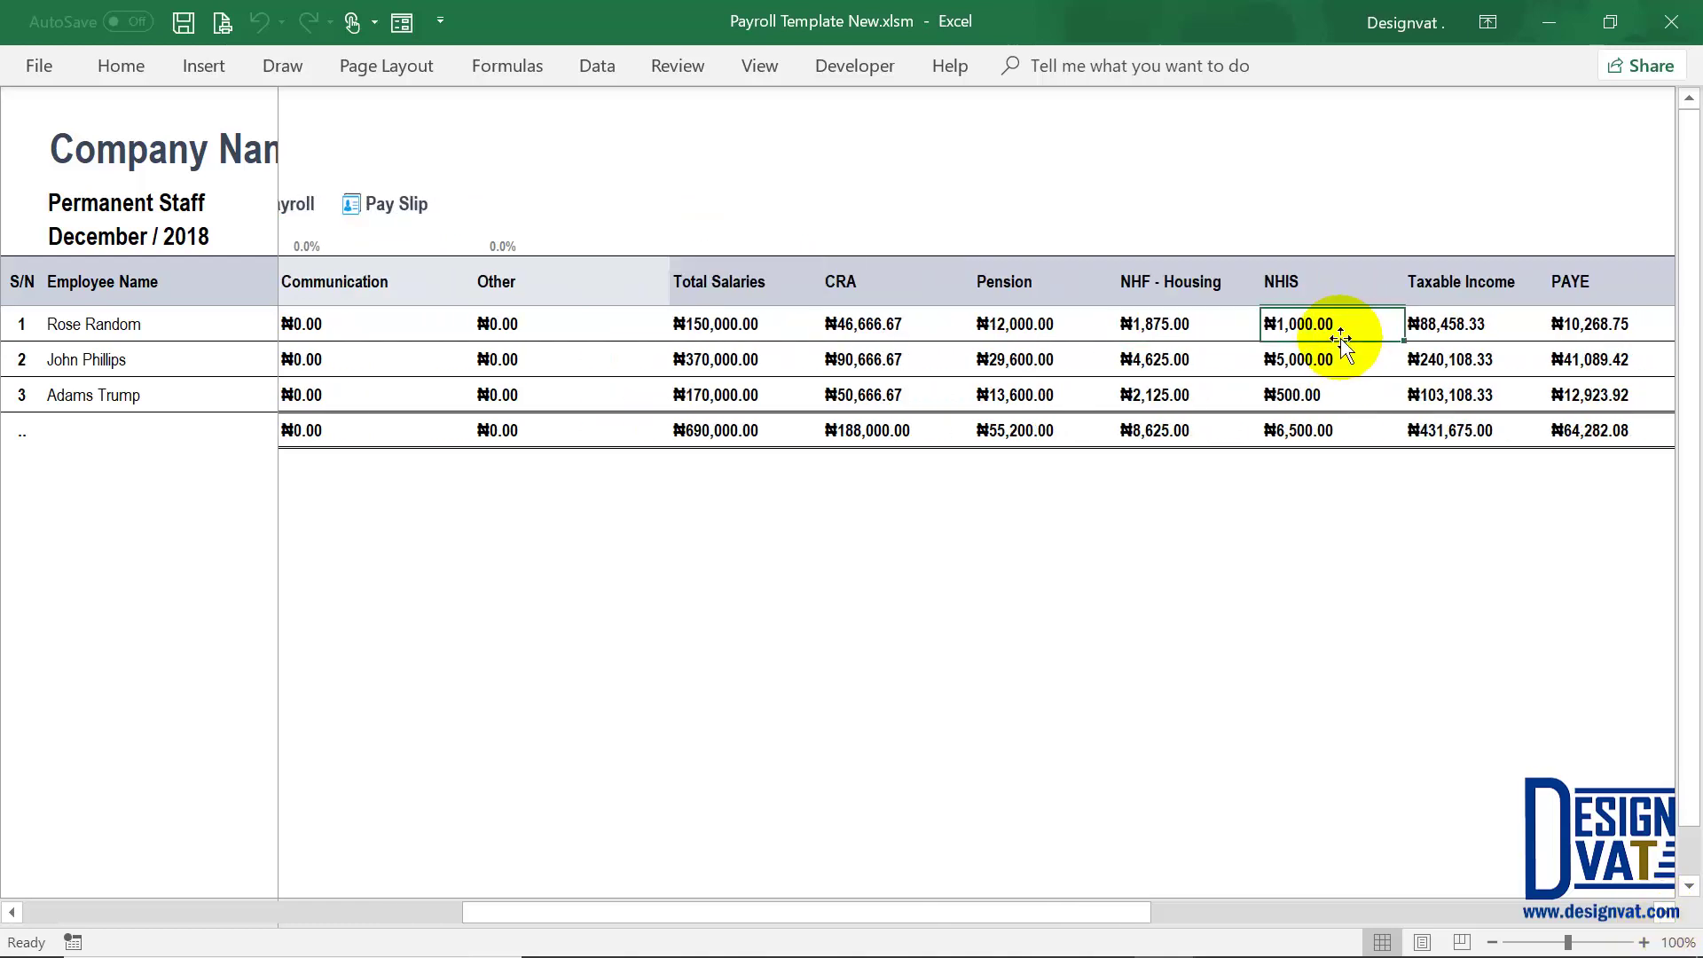
scroll(1667, 923, "right", 2)
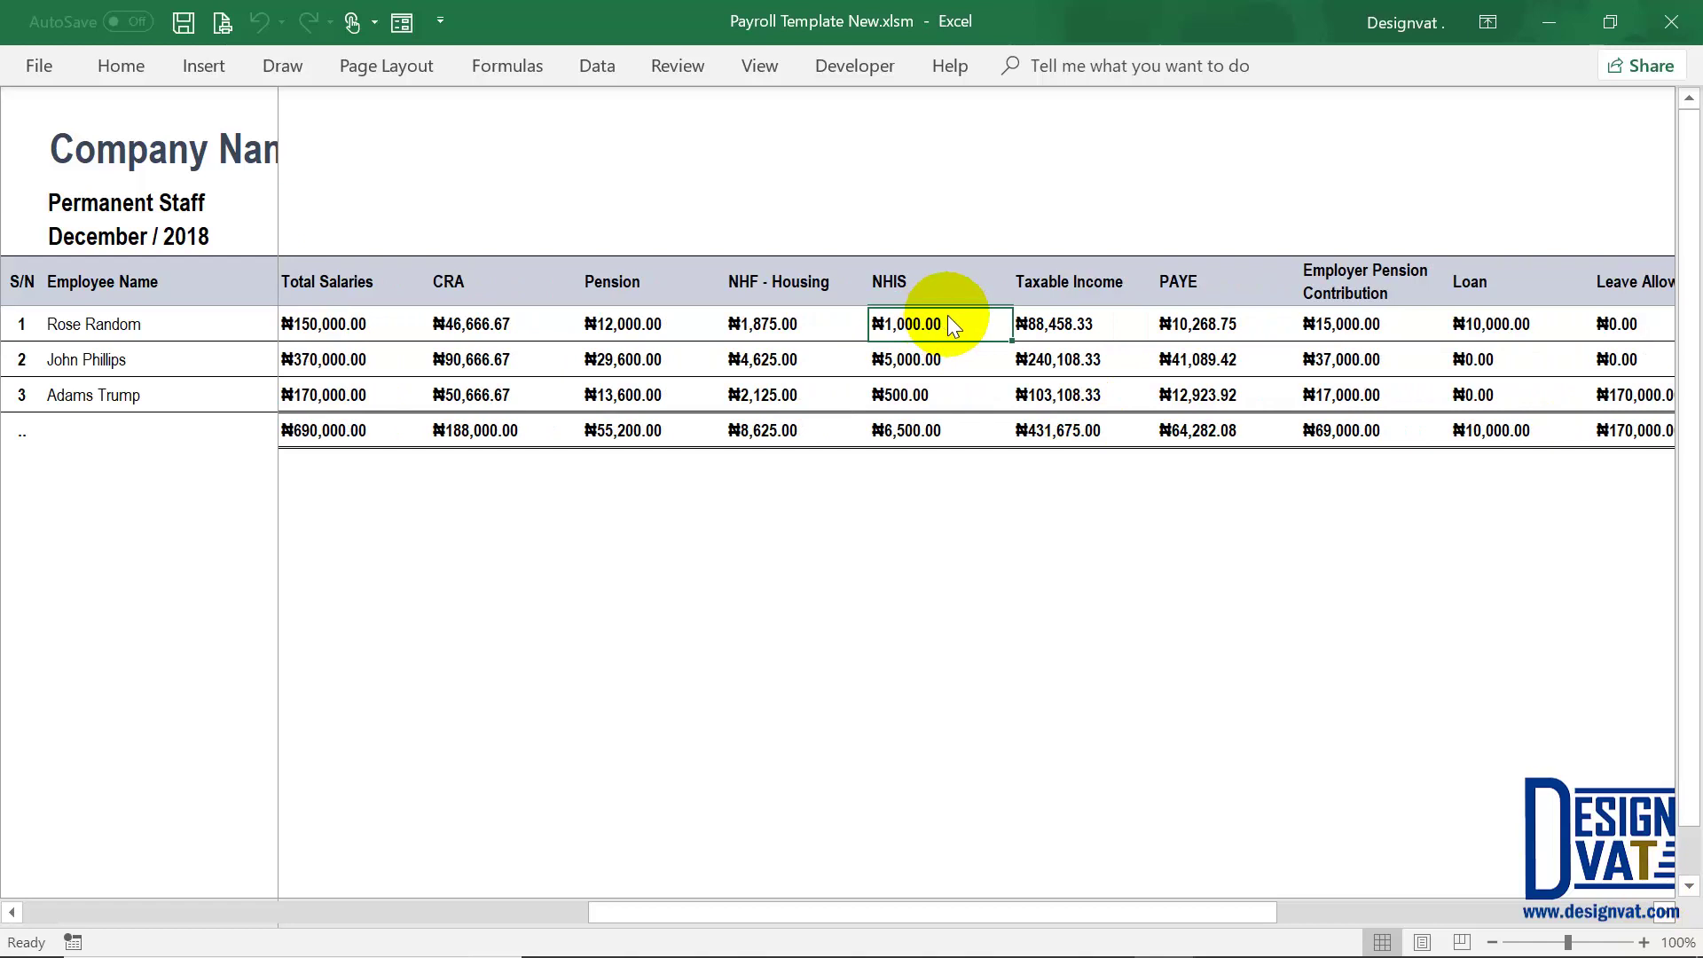
left_click_drag(909, 324, 906, 396)
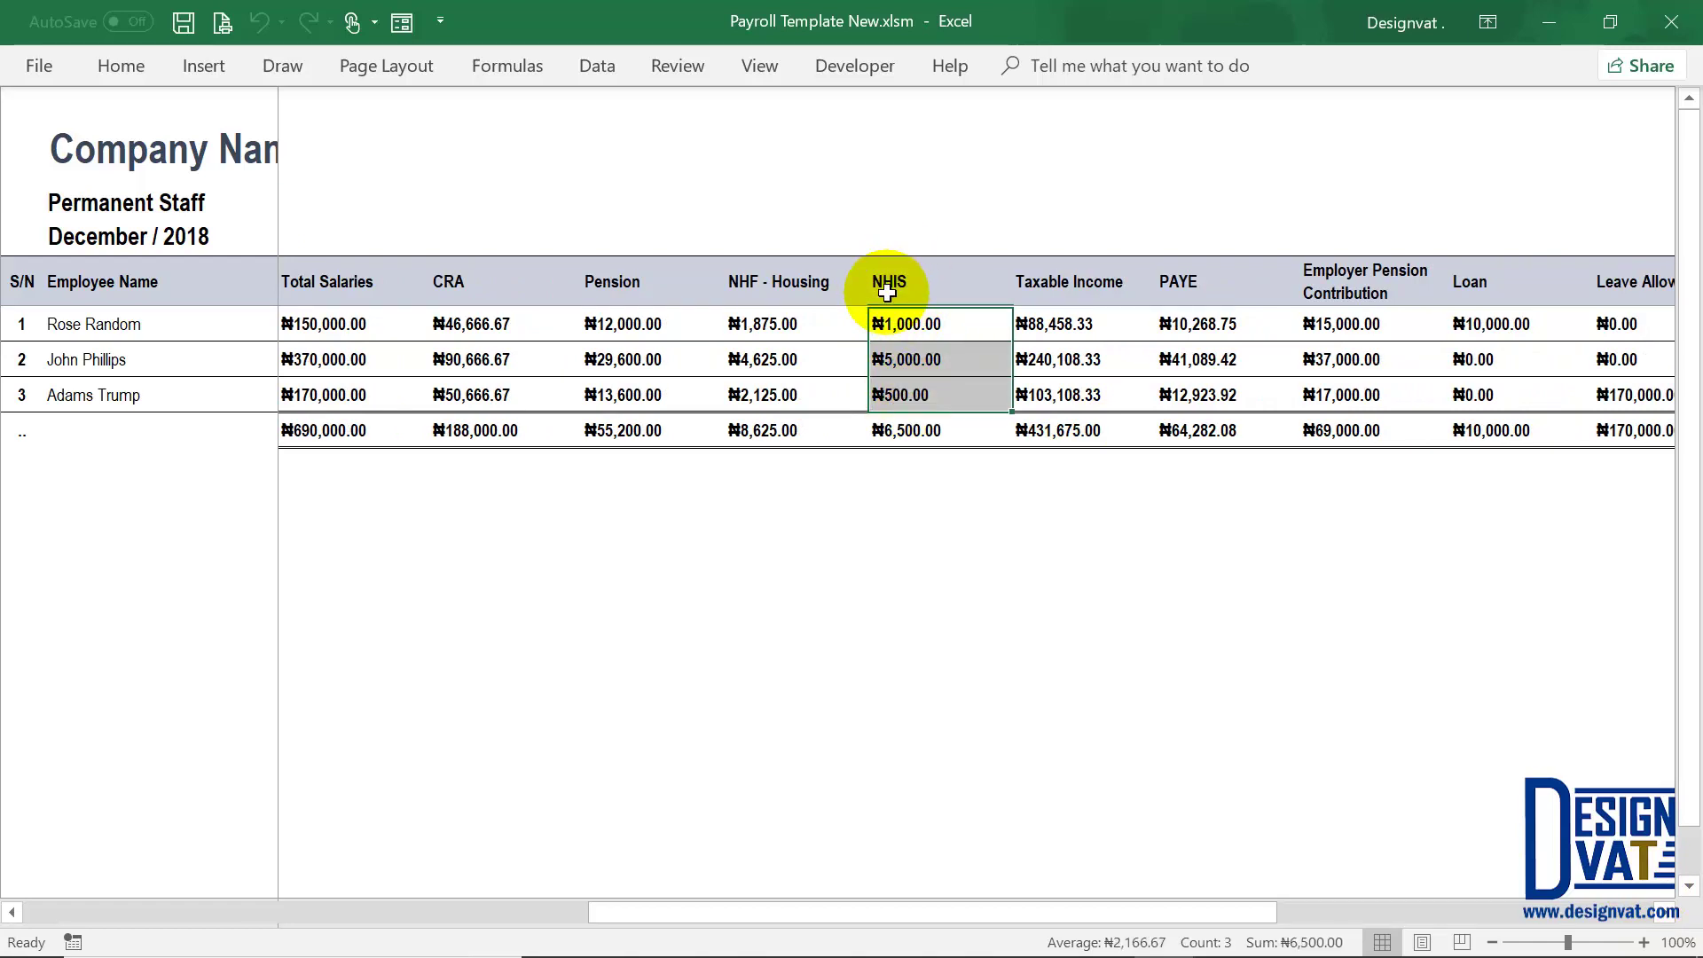
left_click(909, 324)
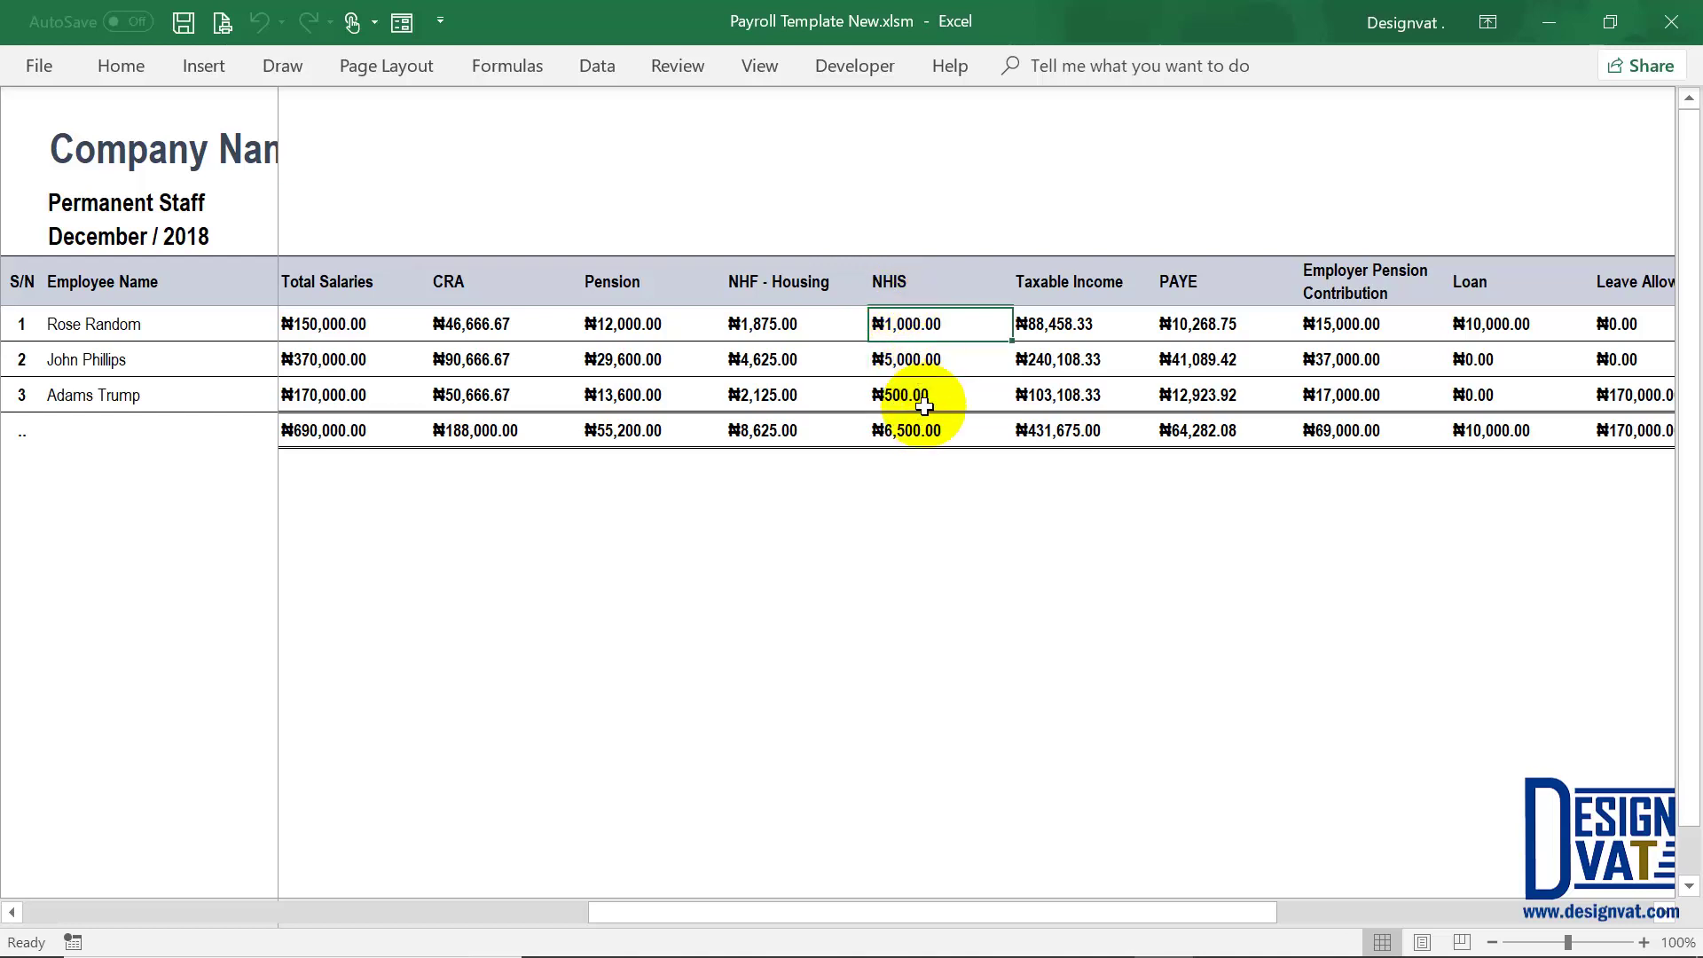
left_click(905, 396)
left_click(1080, 324)
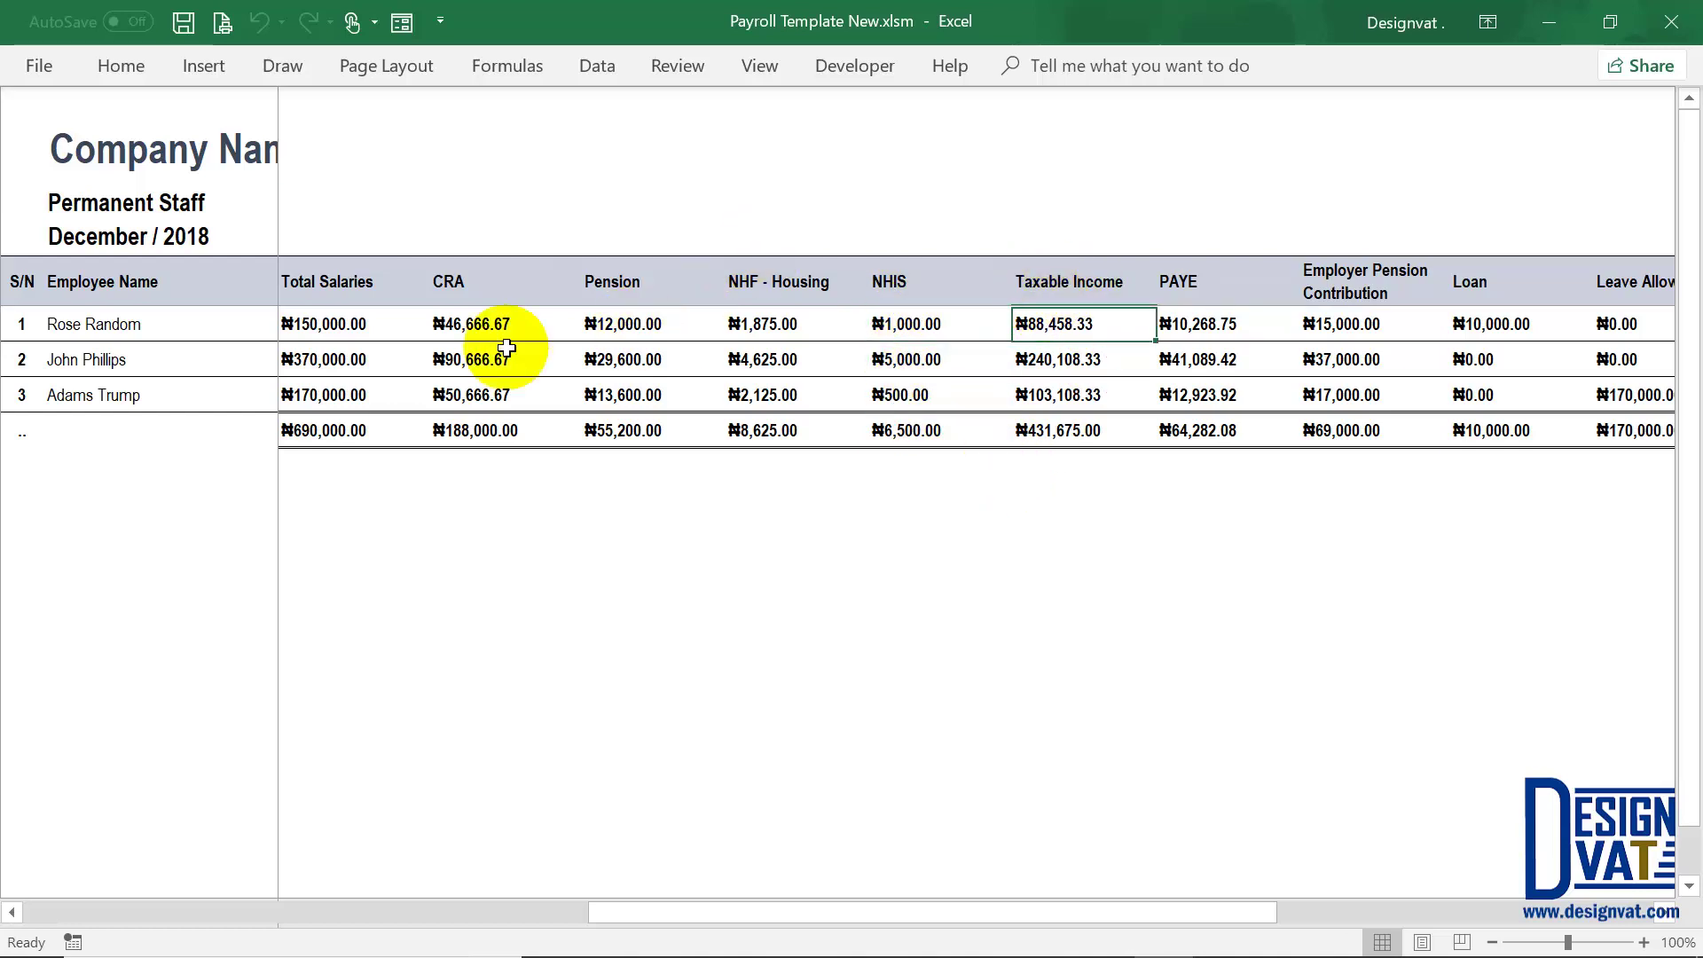
left_click(348, 322)
left_click_drag(451, 319, 851, 326)
key("shift+Right")
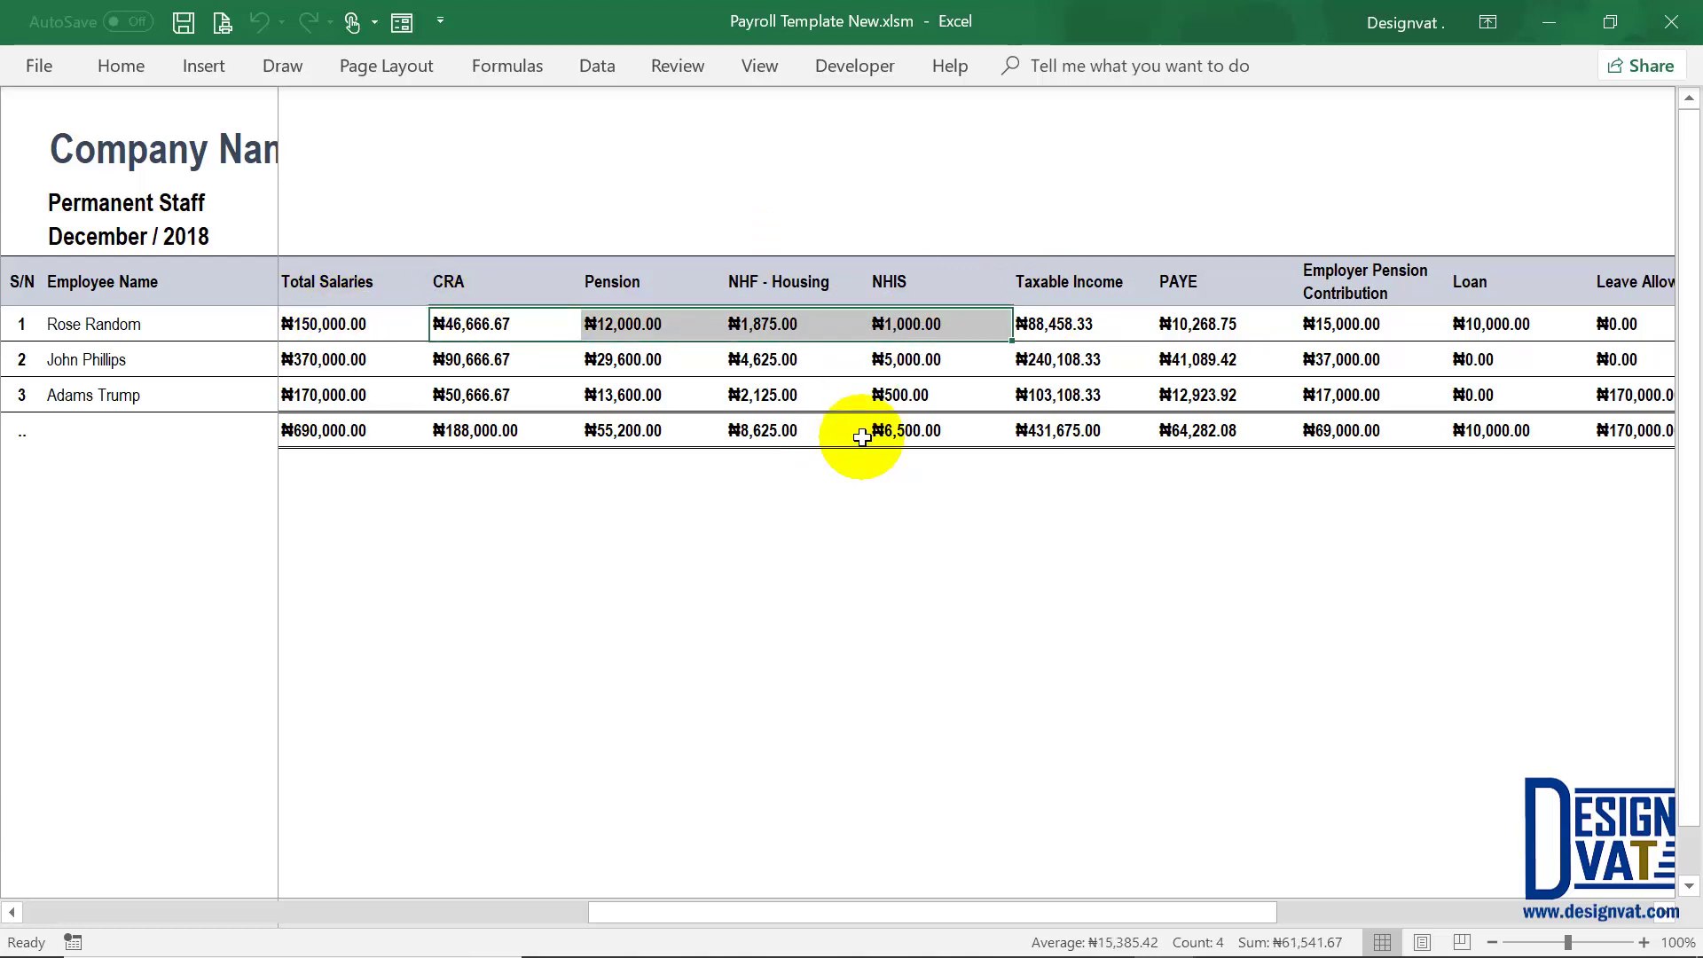
left_click(1083, 324)
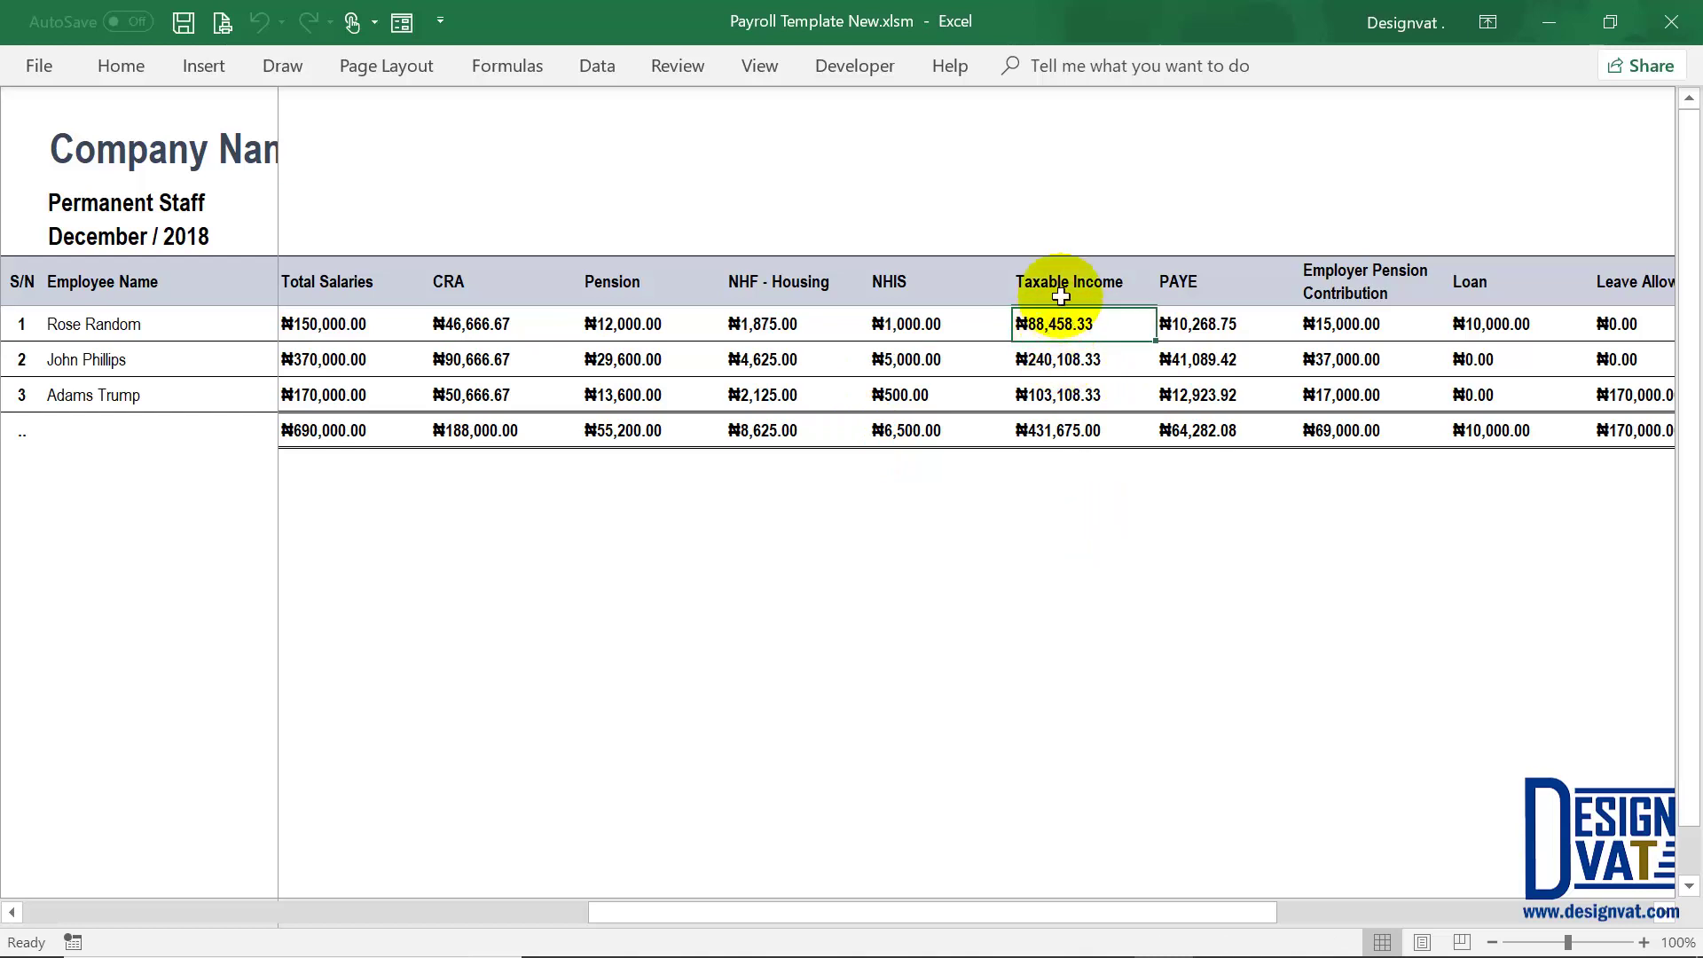
left_click(1196, 322)
left_click_drag(1195, 319, 1193, 396)
left_click(1209, 431)
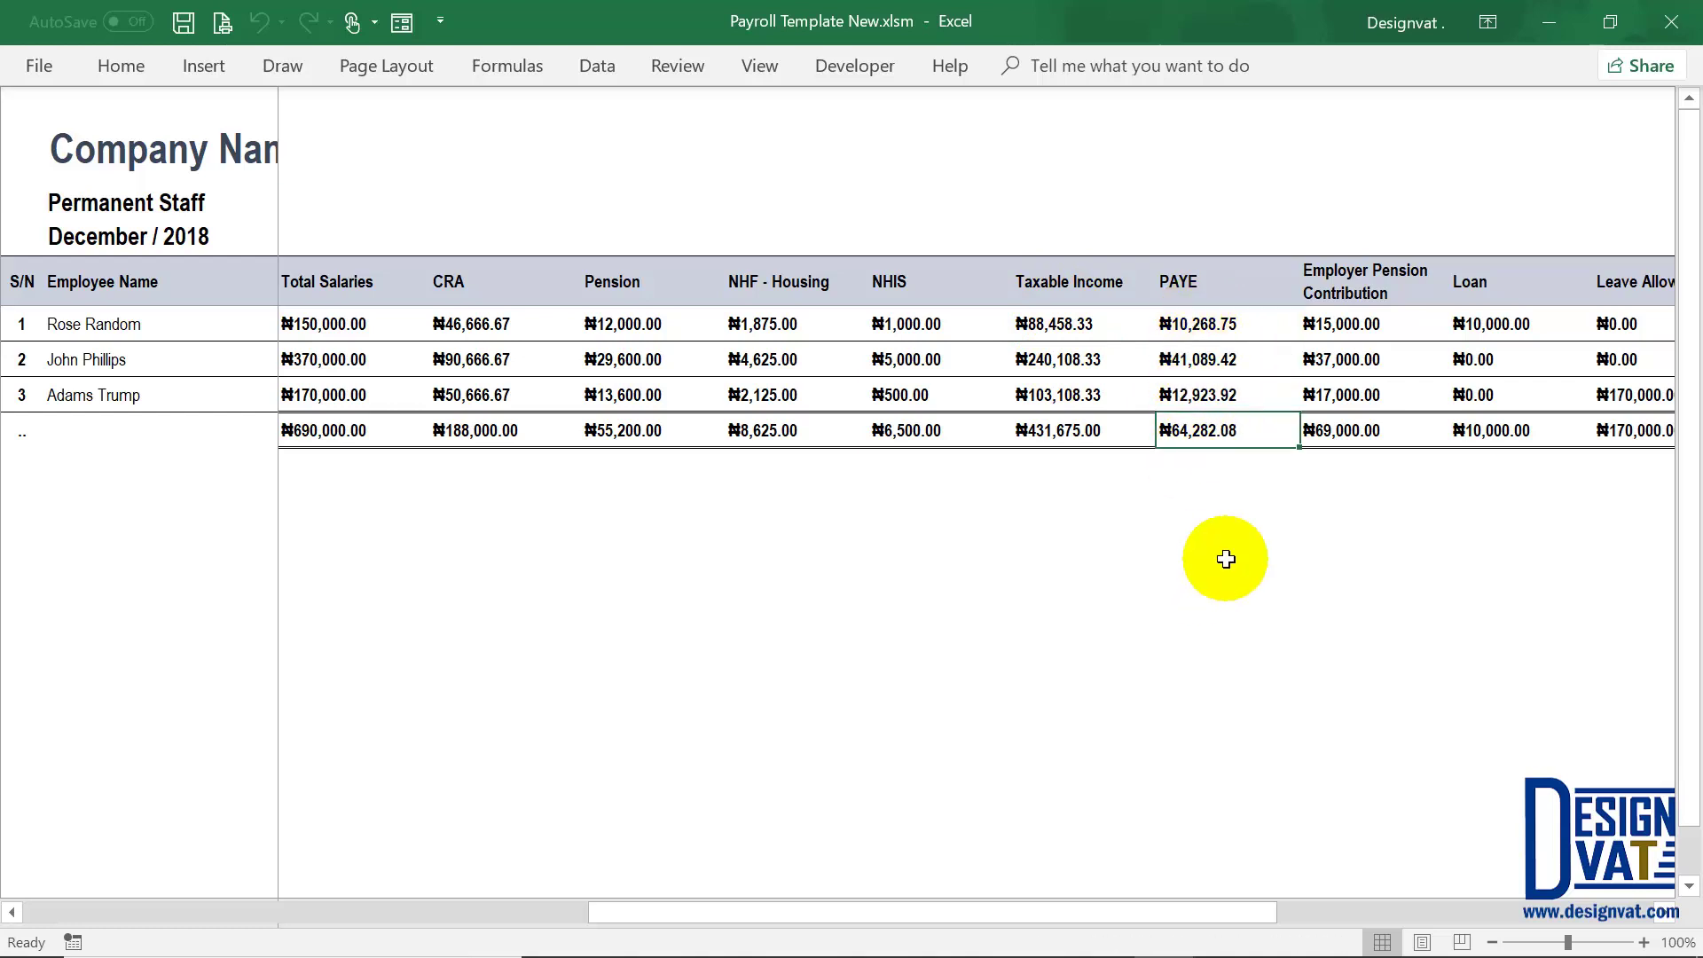
left_click(1339, 284)
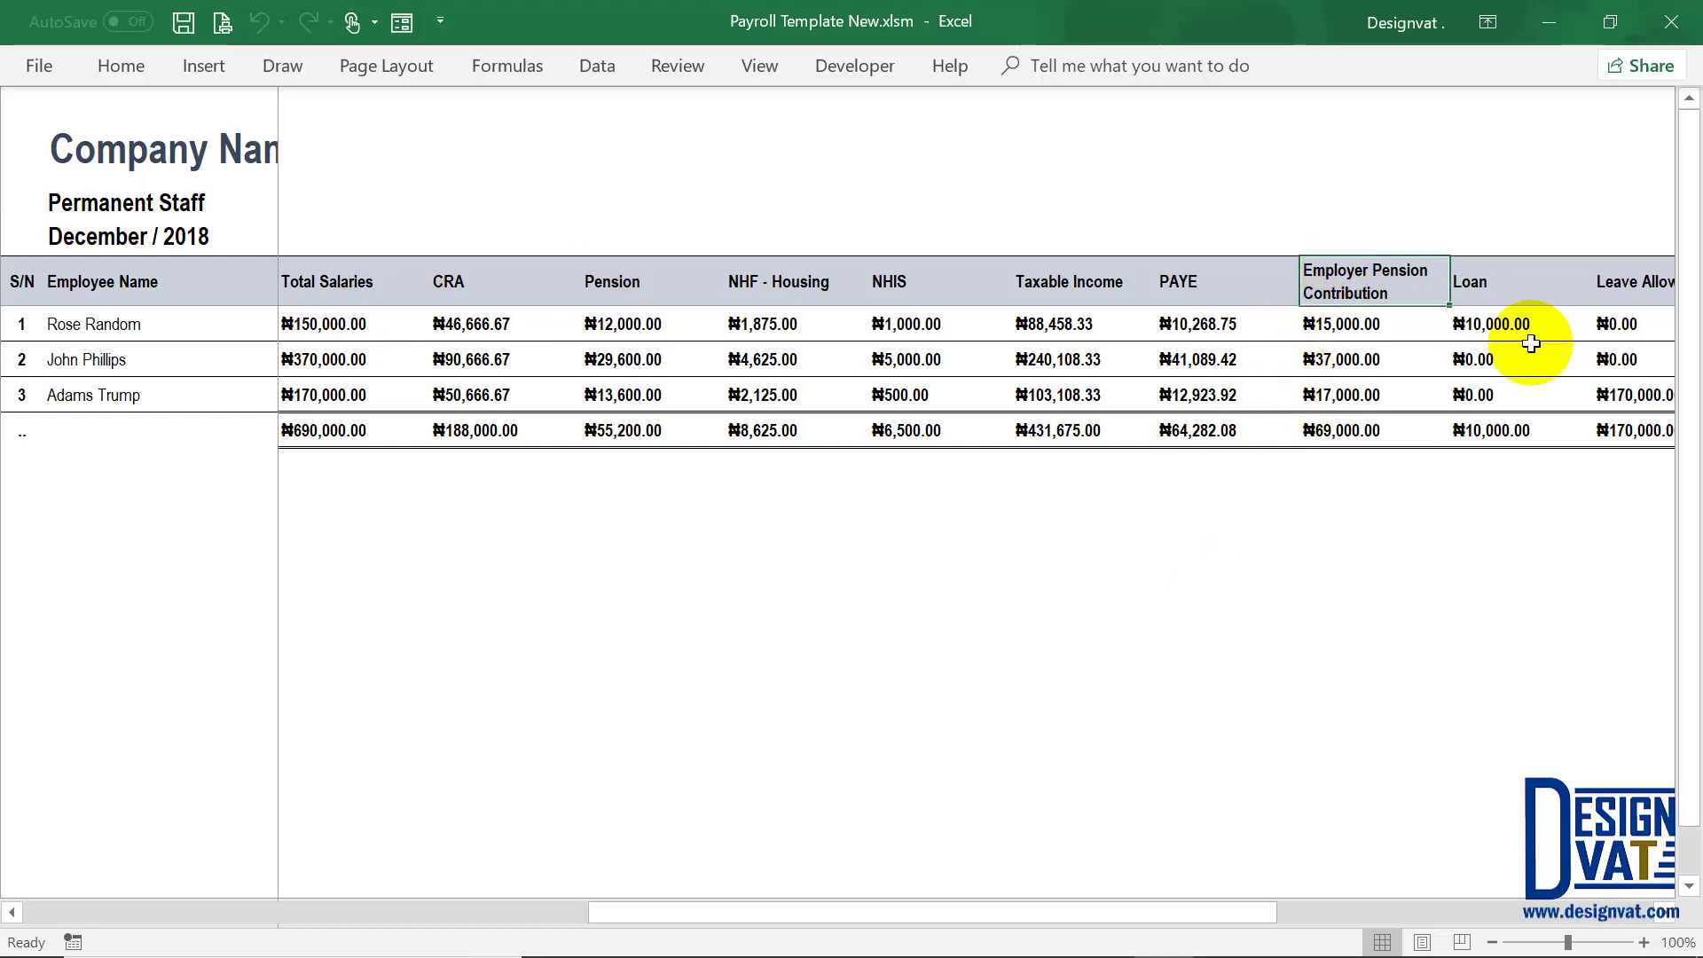
left_click(1484, 321)
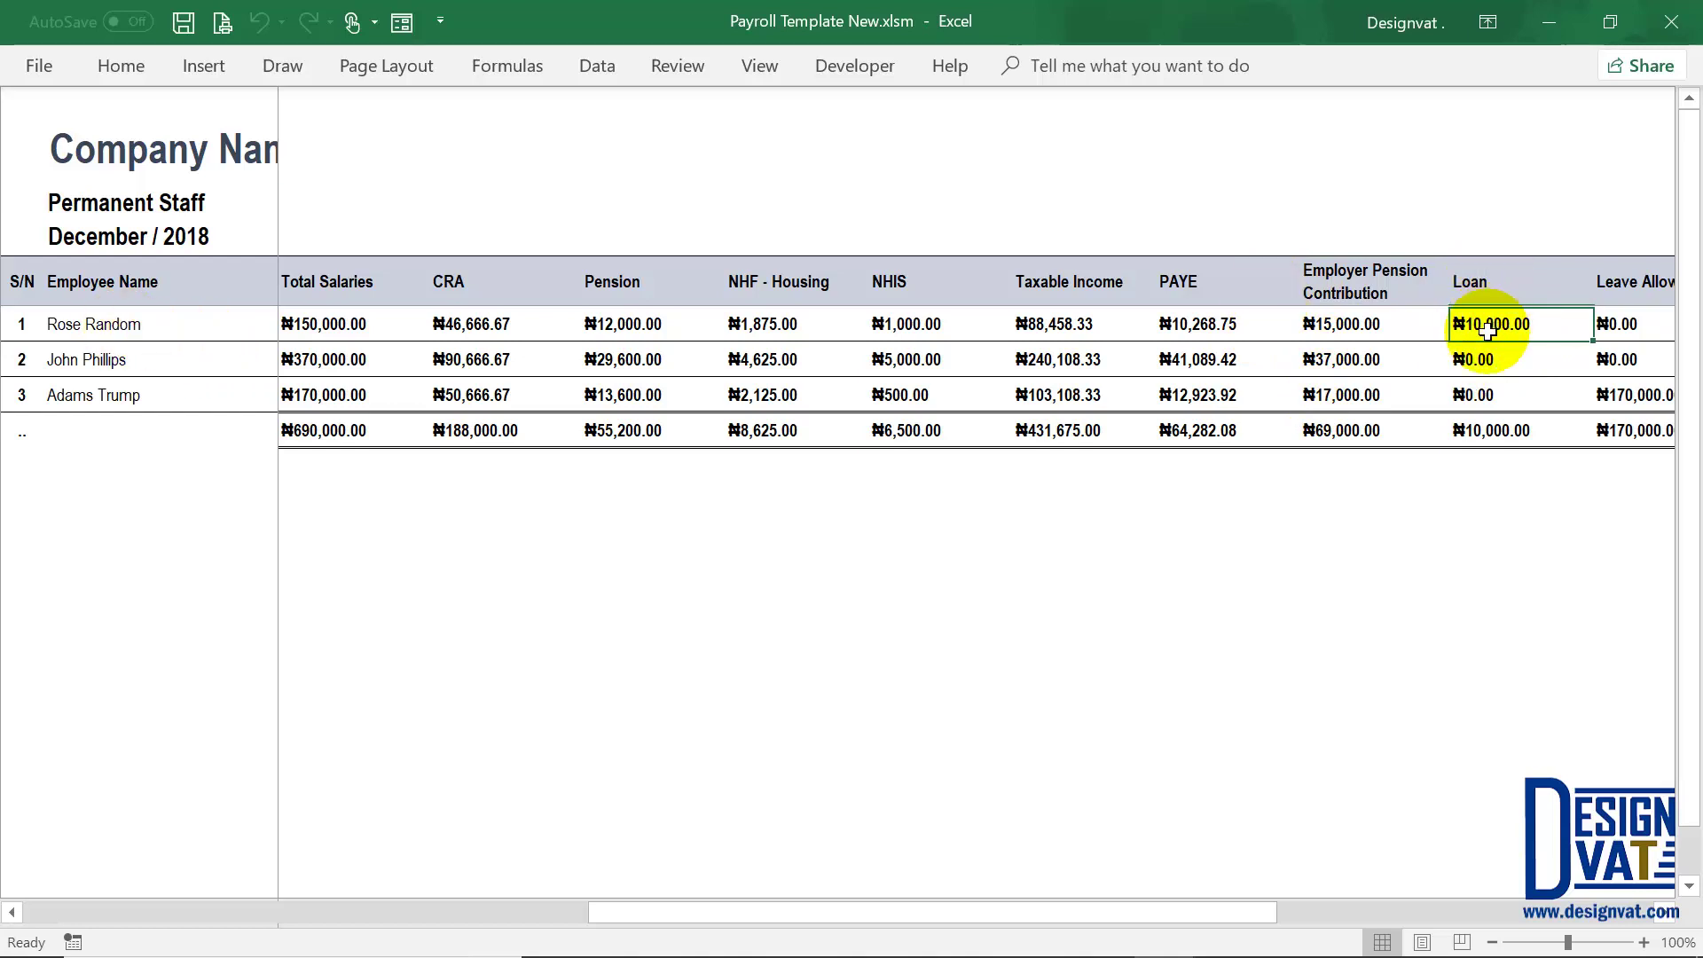
left_click_drag(1479, 359, 1475, 397)
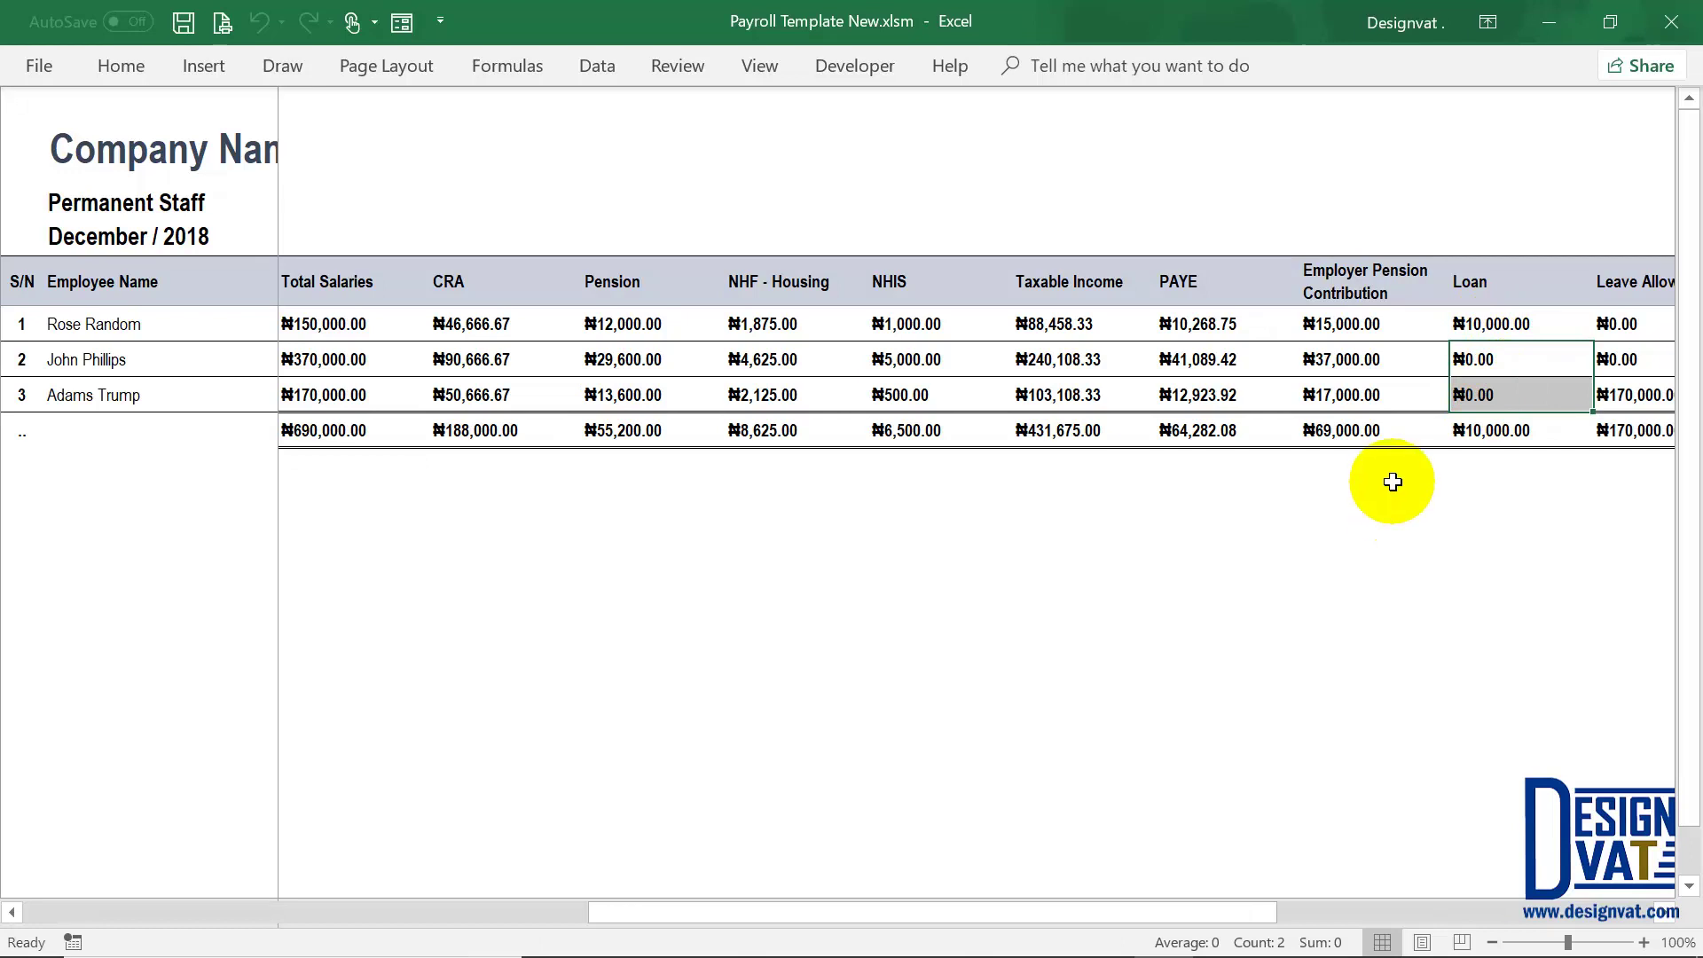
left_click(1475, 360)
left_click_drag(1162, 908, 380, 924)
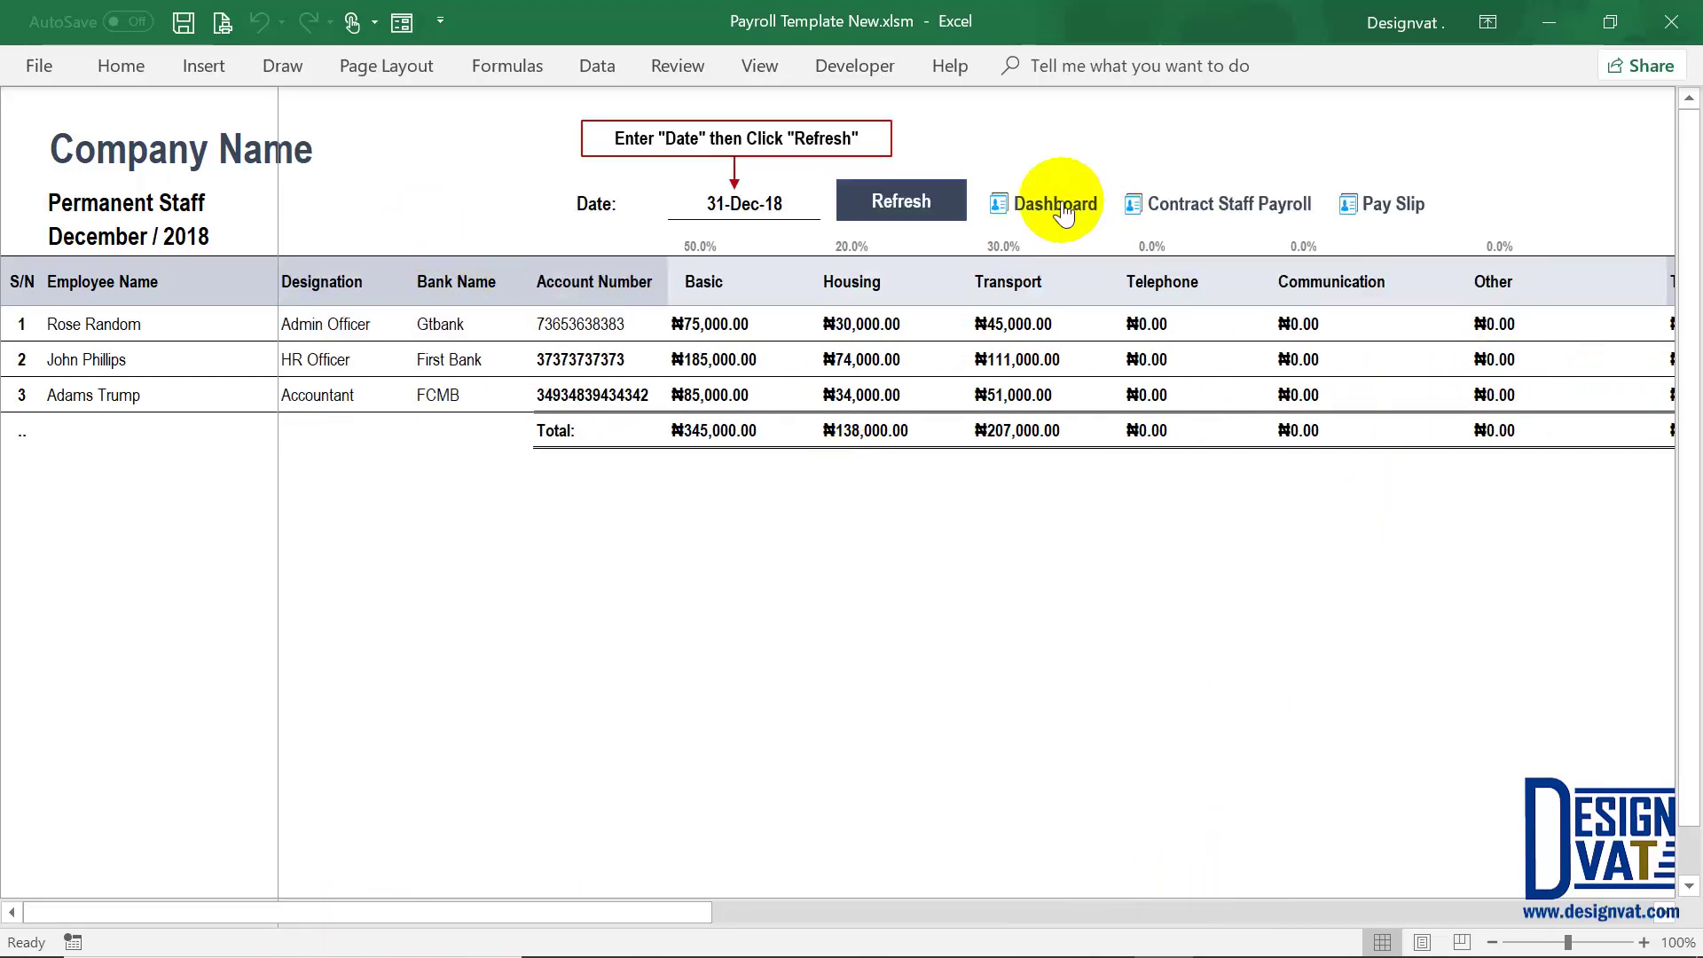
Step: Go to the Loan sheet and spot the December loan record with its ₦10,000.00 balance
left_click(1056, 198)
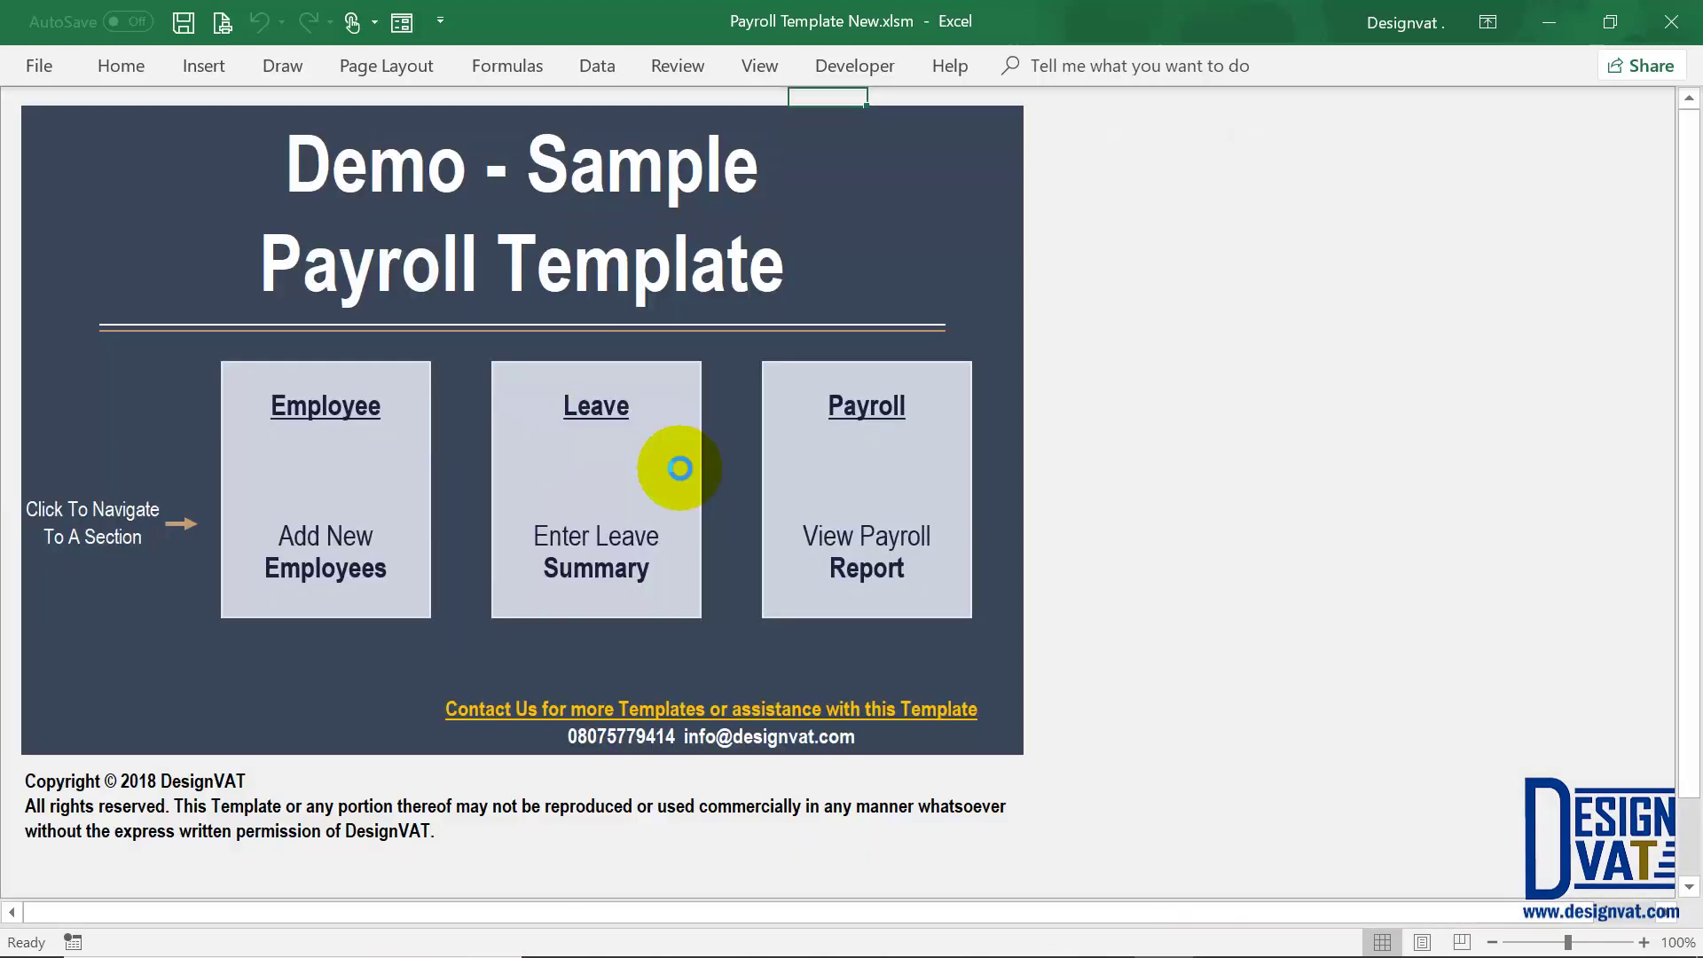
left_click(831, 469)
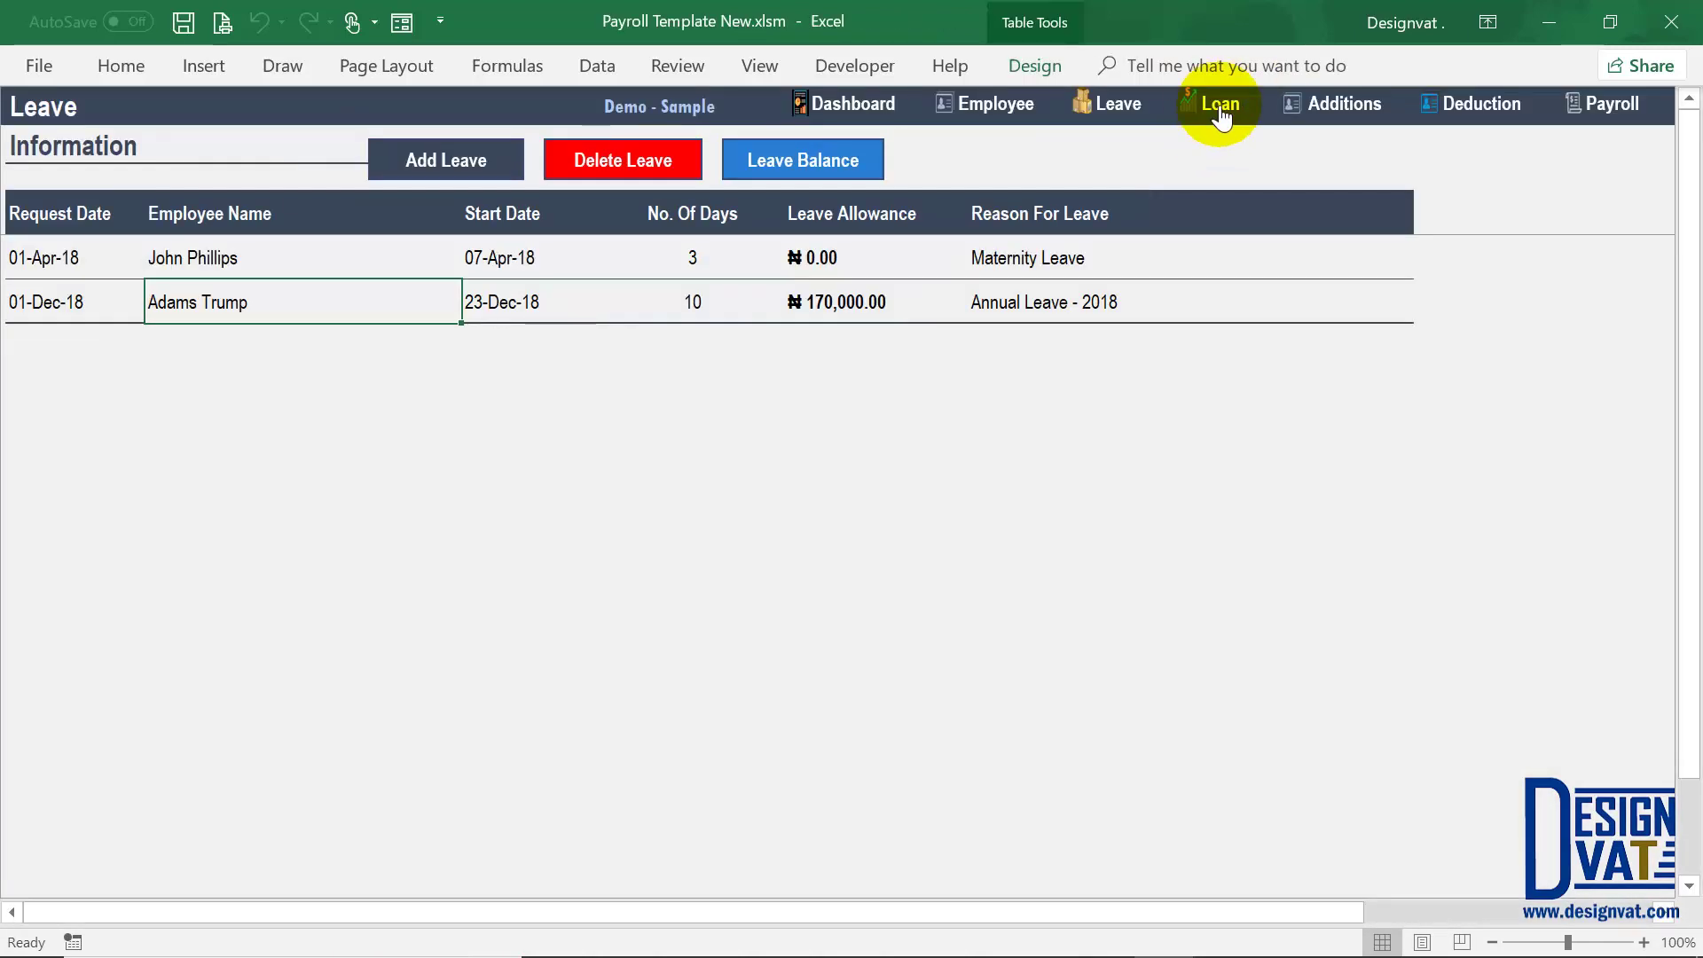
left_click(1219, 104)
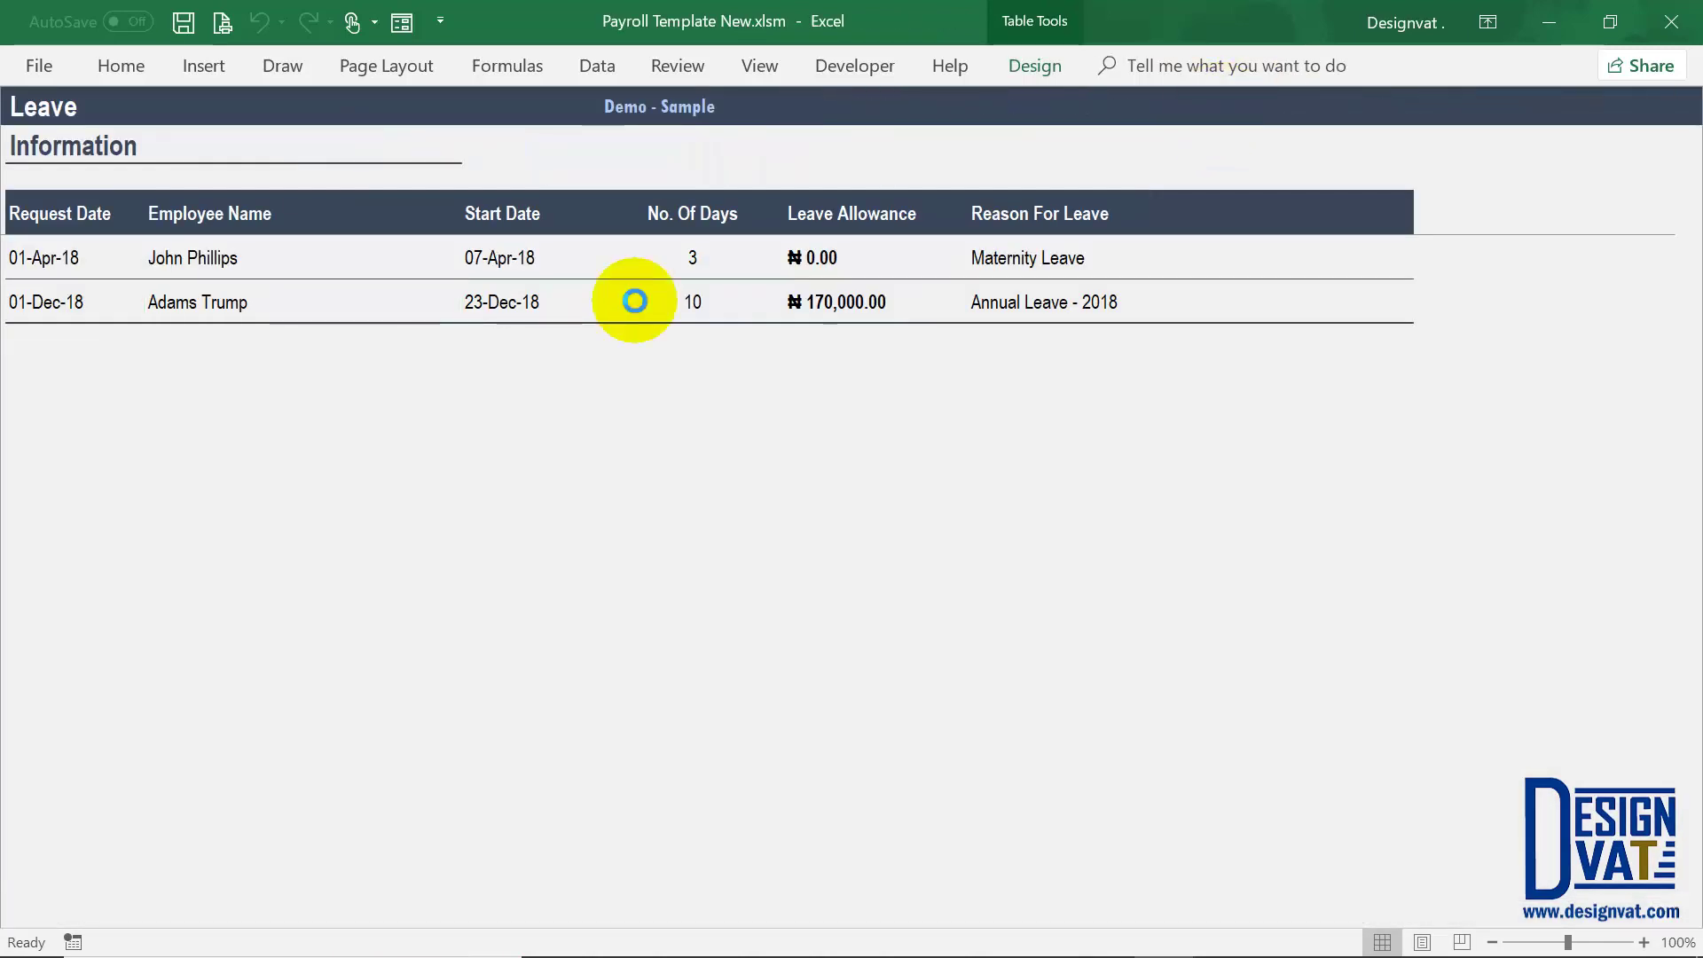
left_click(113, 302)
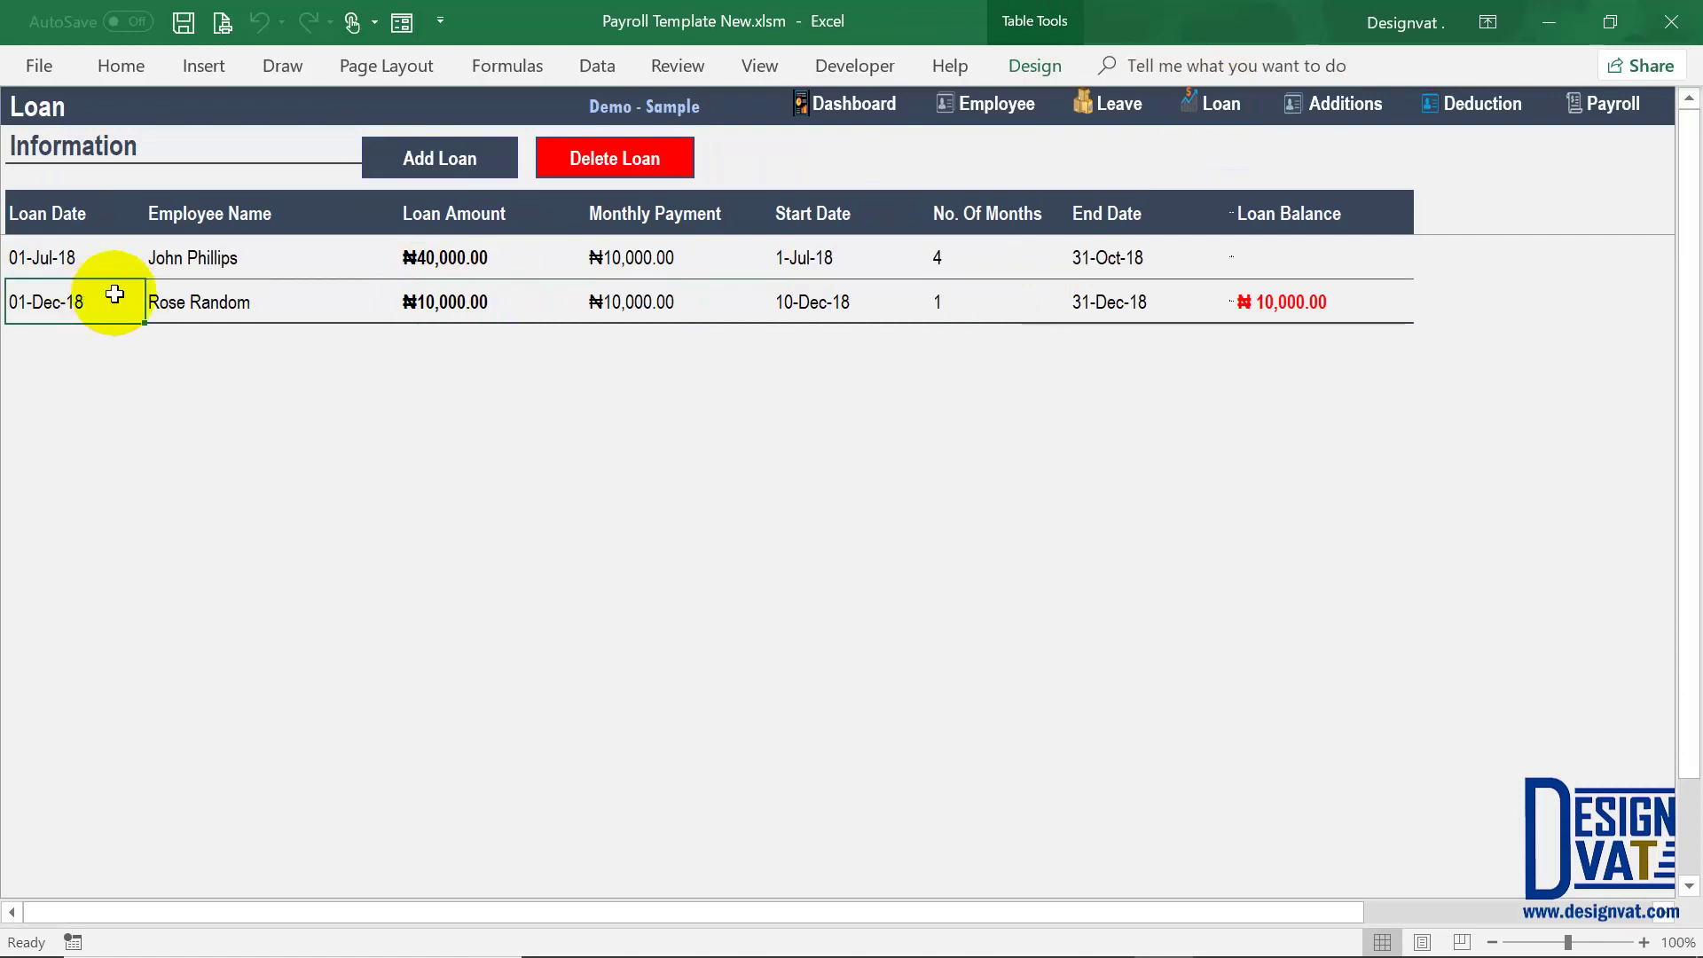
left_click(1279, 302)
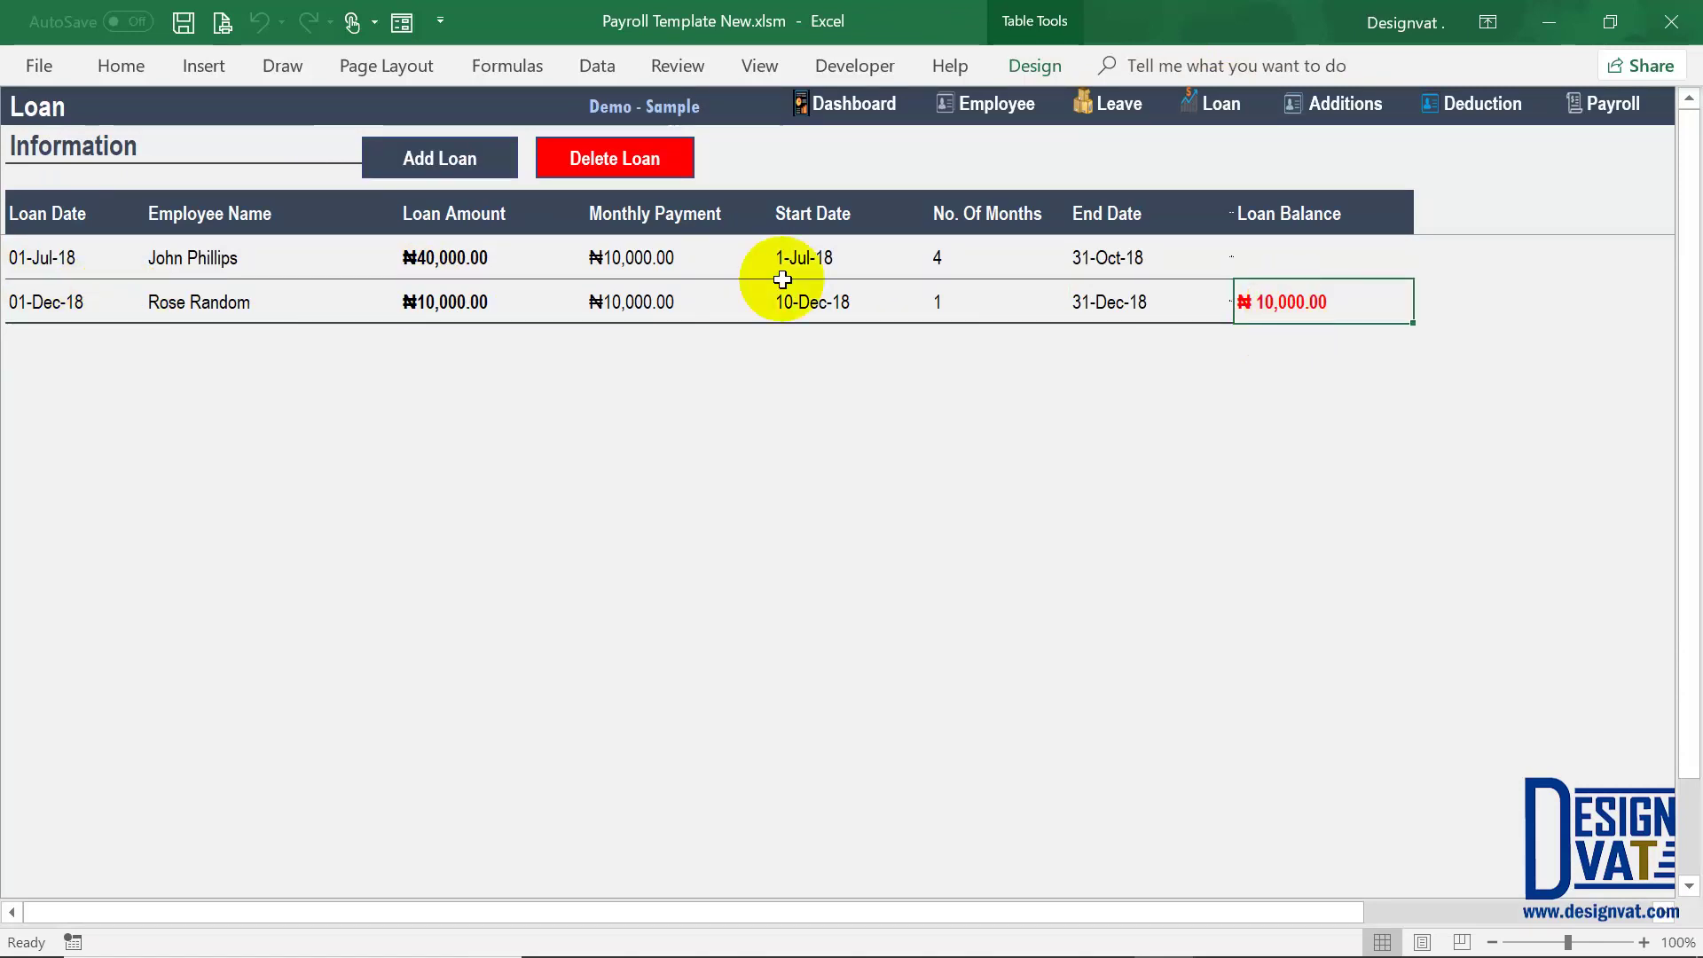
left_click(187, 266)
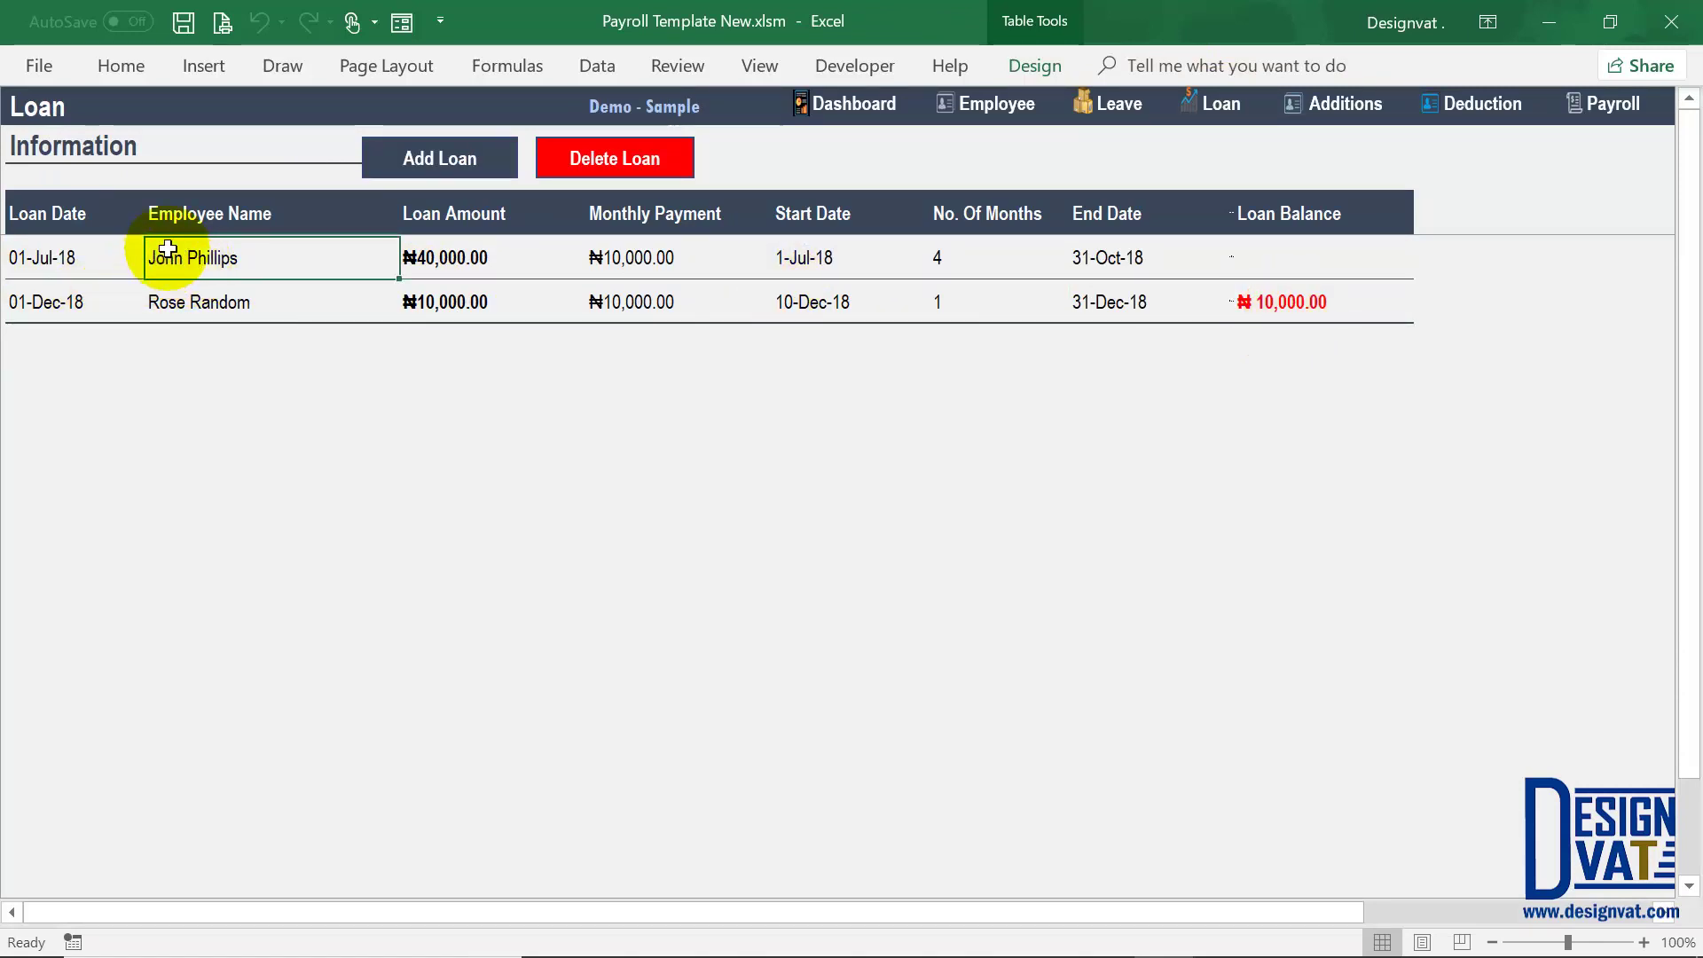
Step: Verify the July loan's 1-Jul-18 to 31-Oct-18 dates and the December loan's ₦10,000.00 balance
left_click(25, 259)
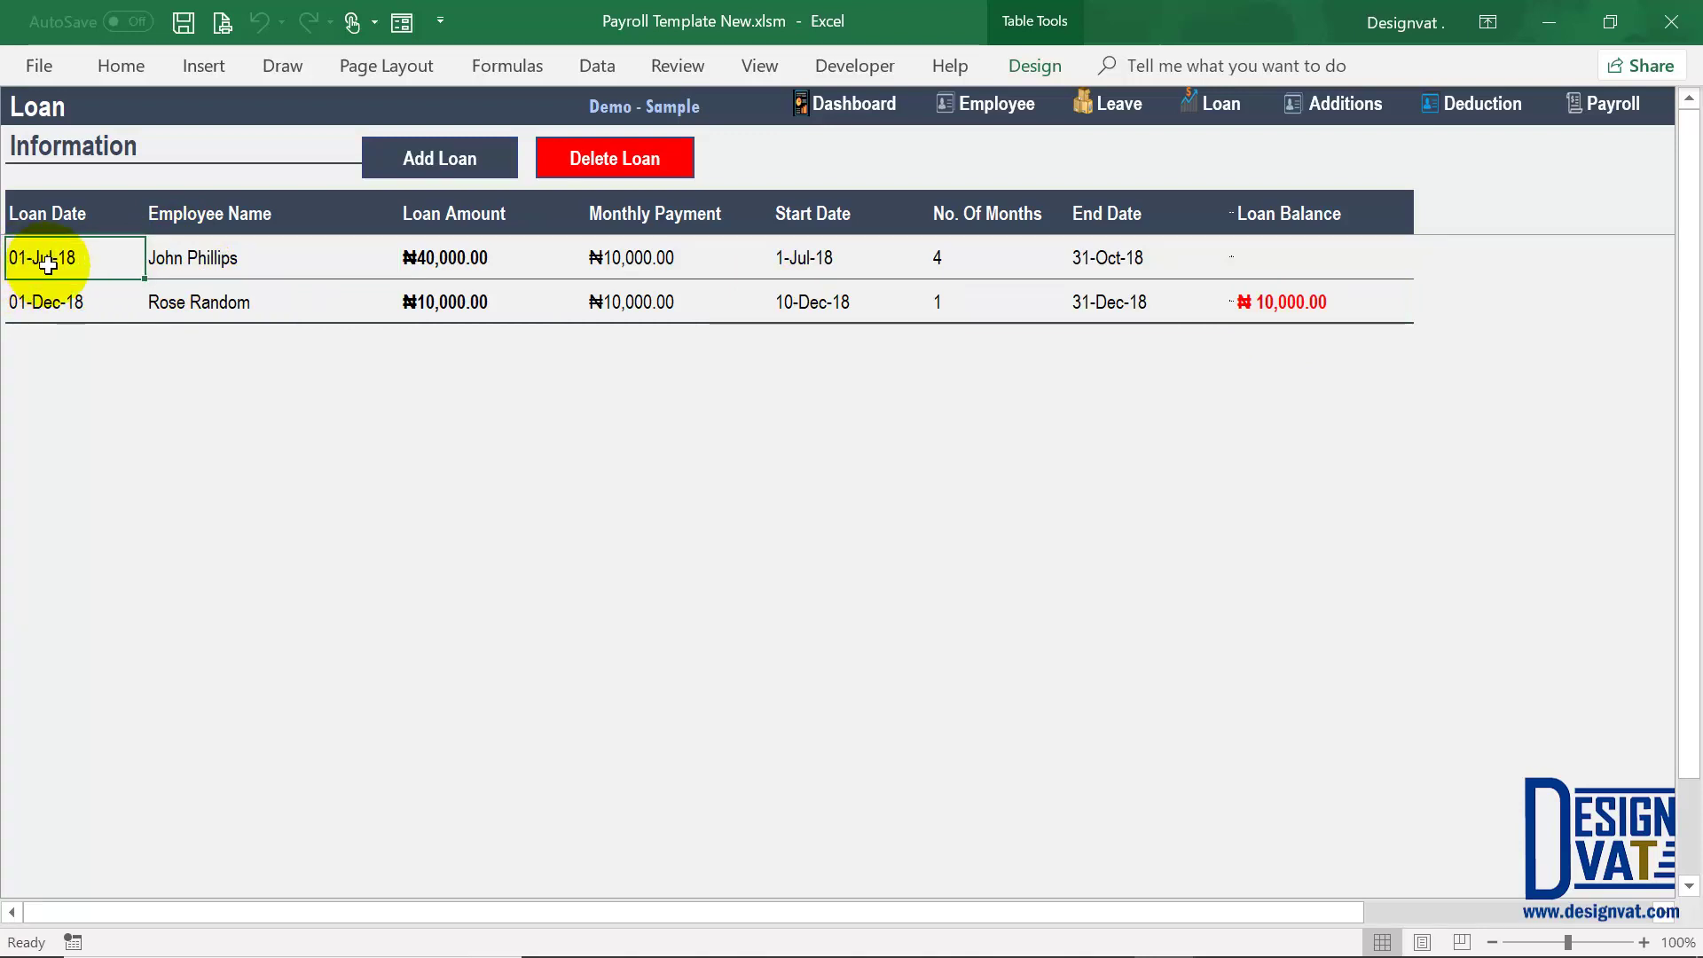
left_click(812, 260)
left_click(1088, 262)
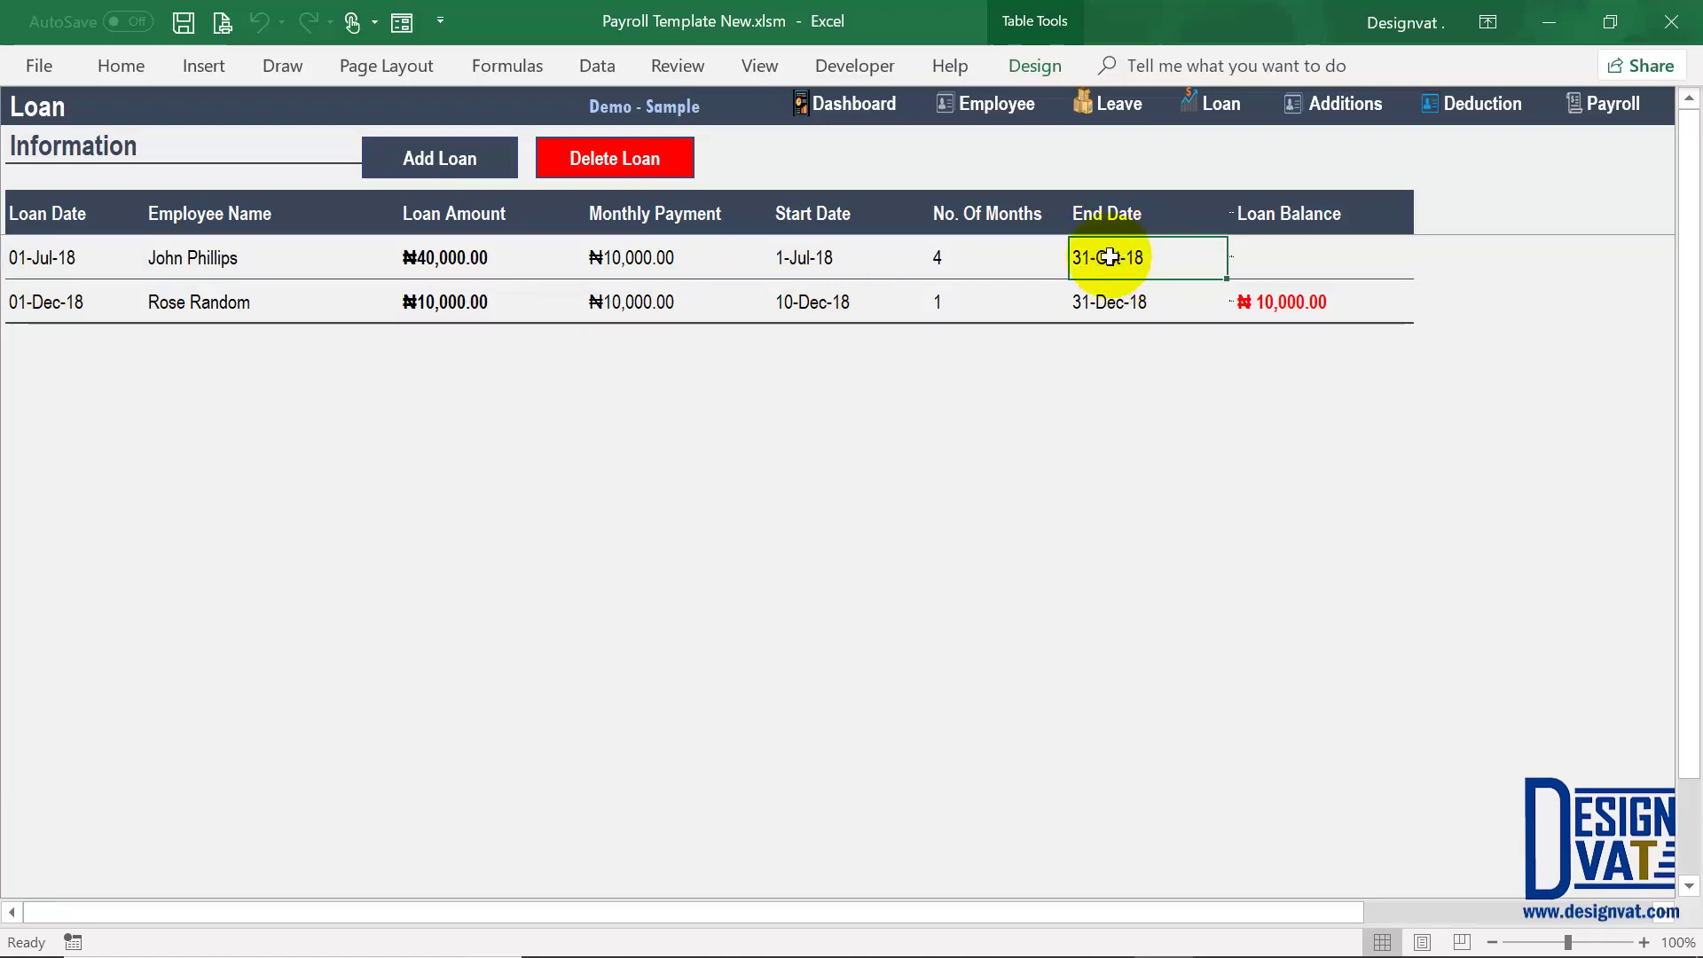
left_click_drag(1110, 258, 190, 258)
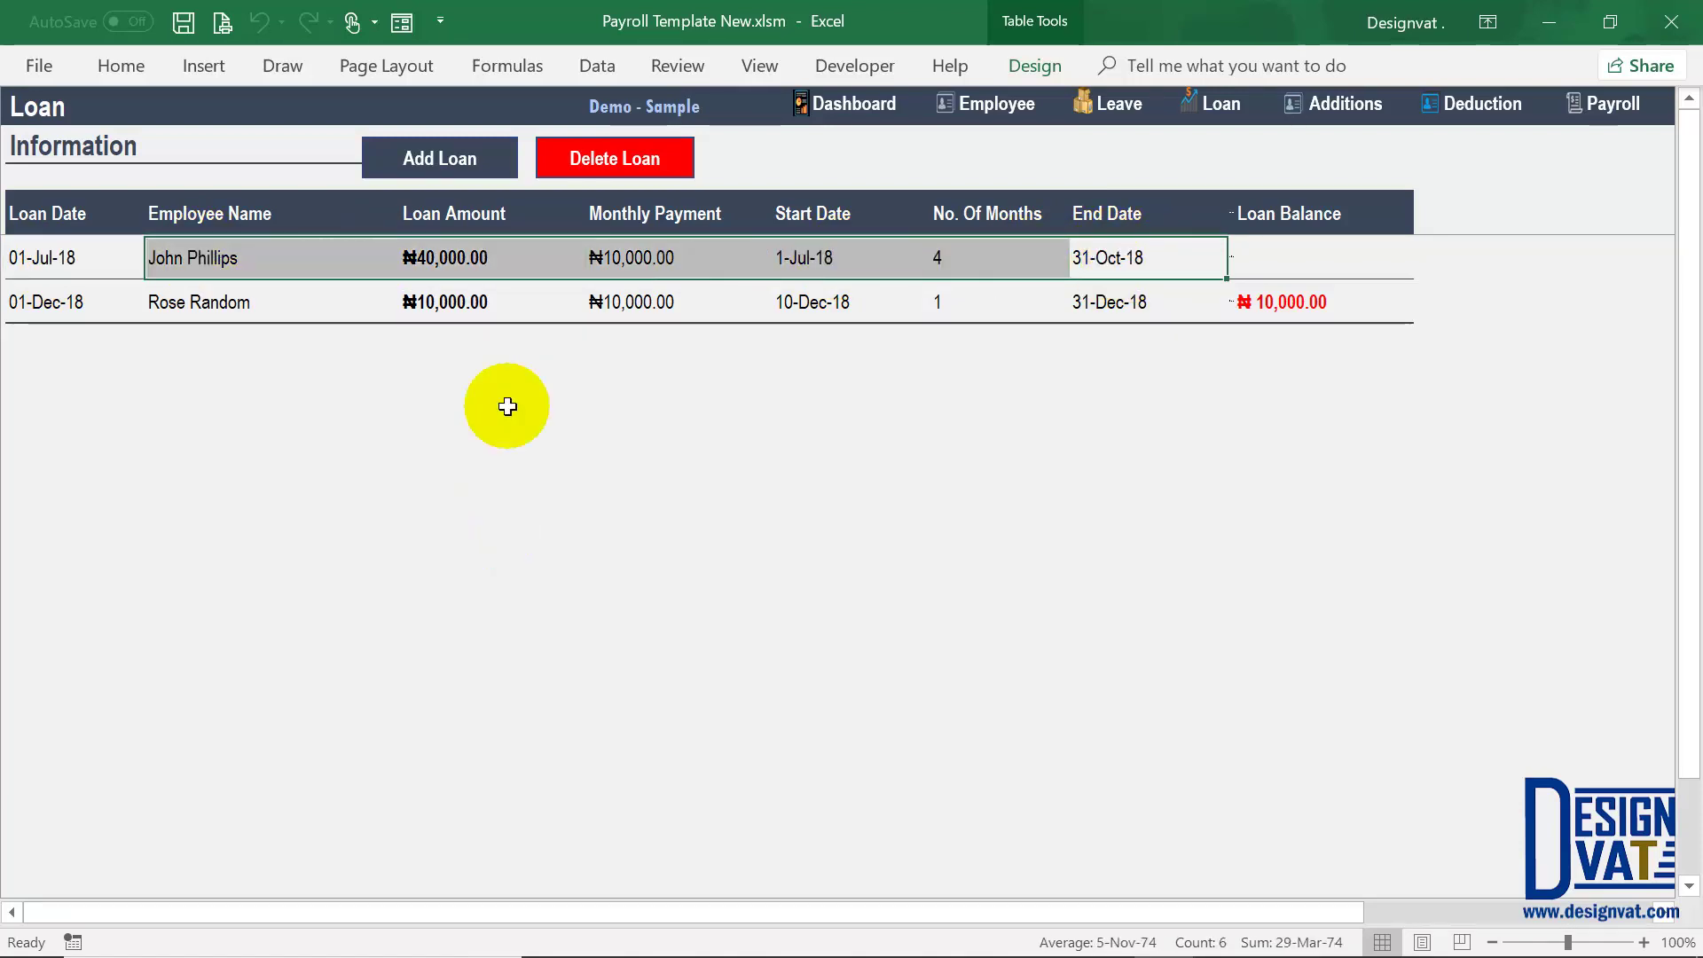
left_click(1268, 303)
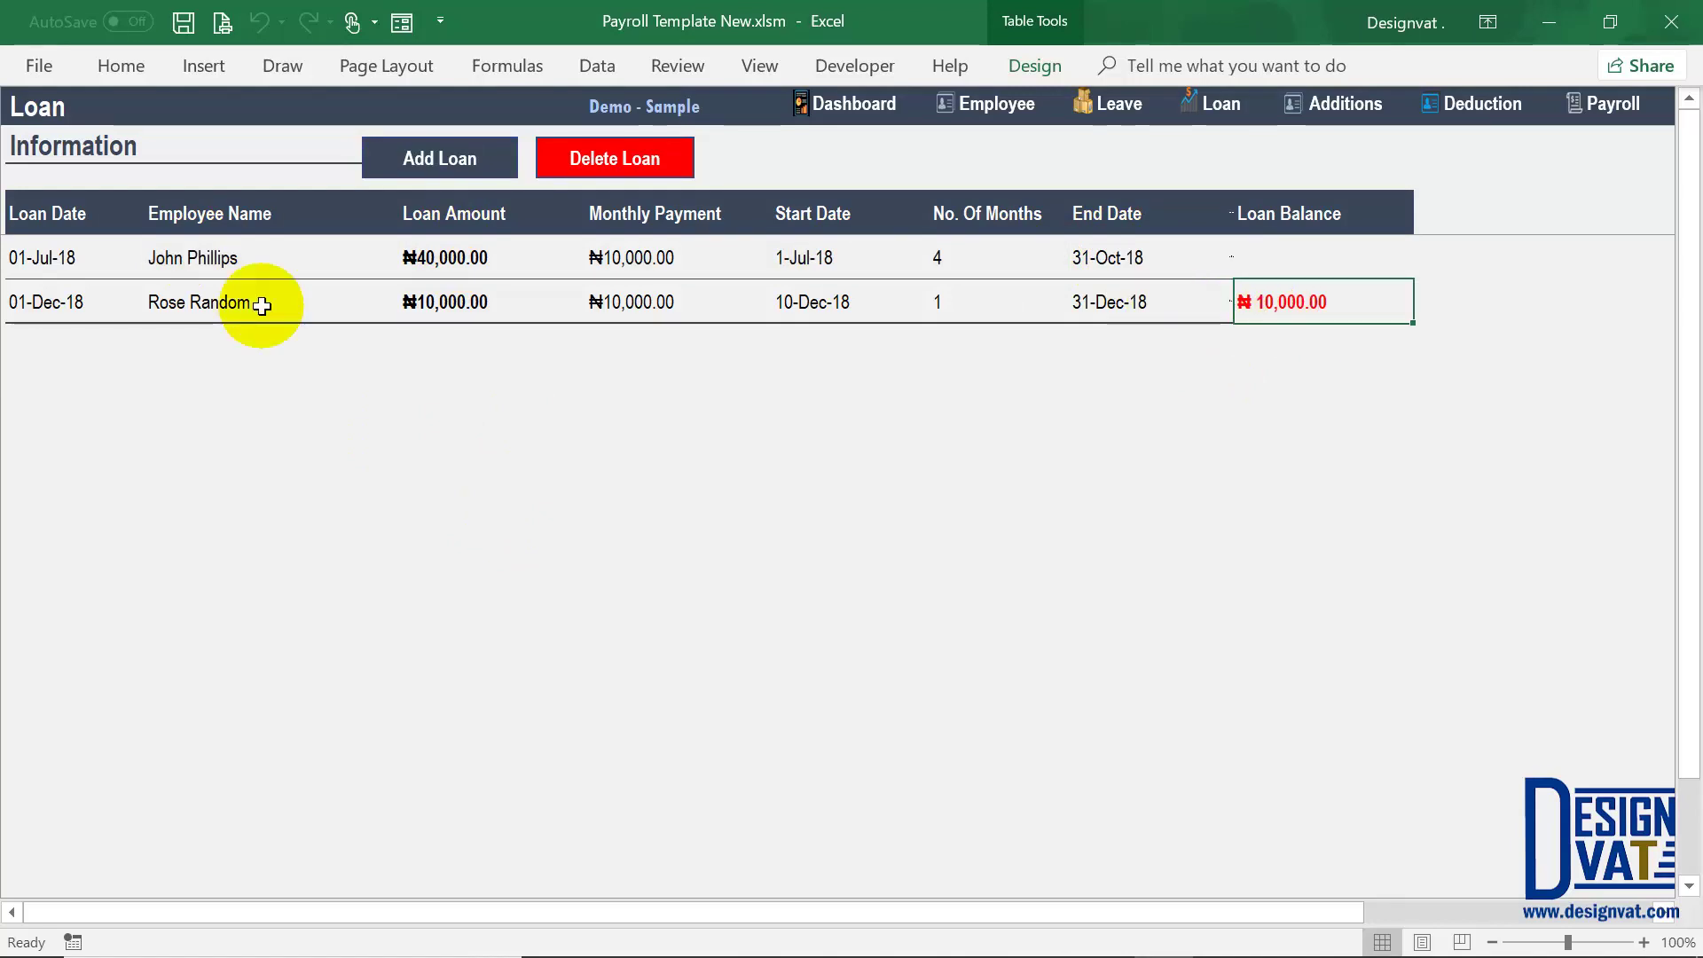
left_click(195, 303)
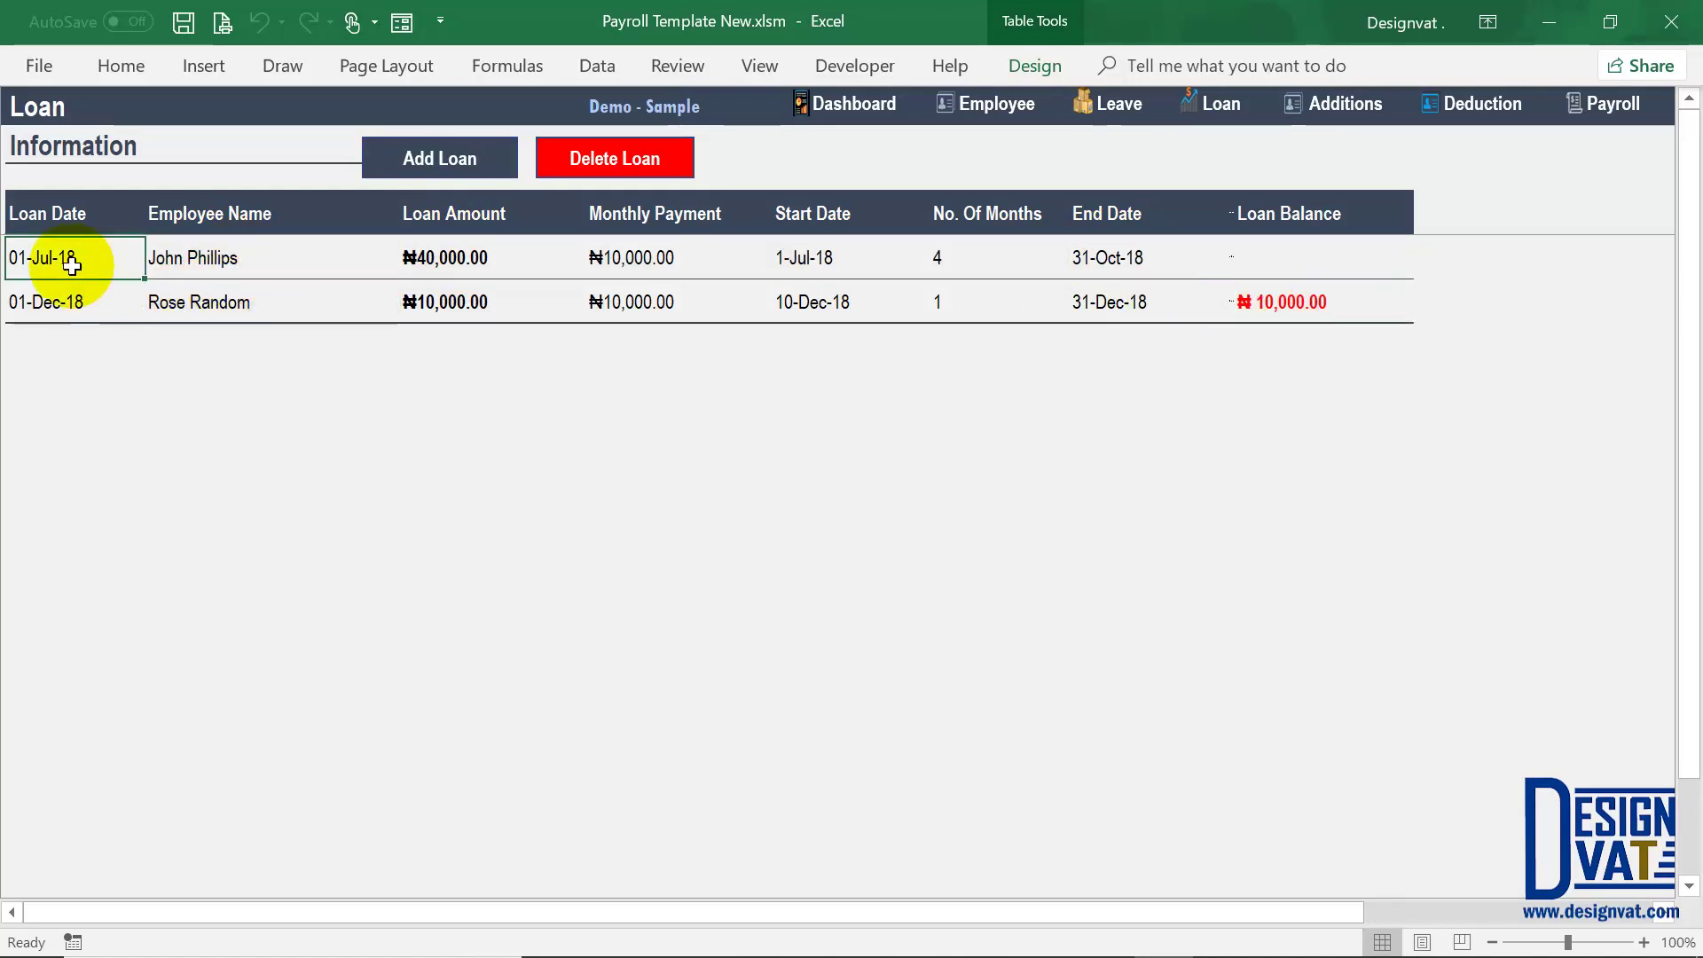
left_click(1120, 258)
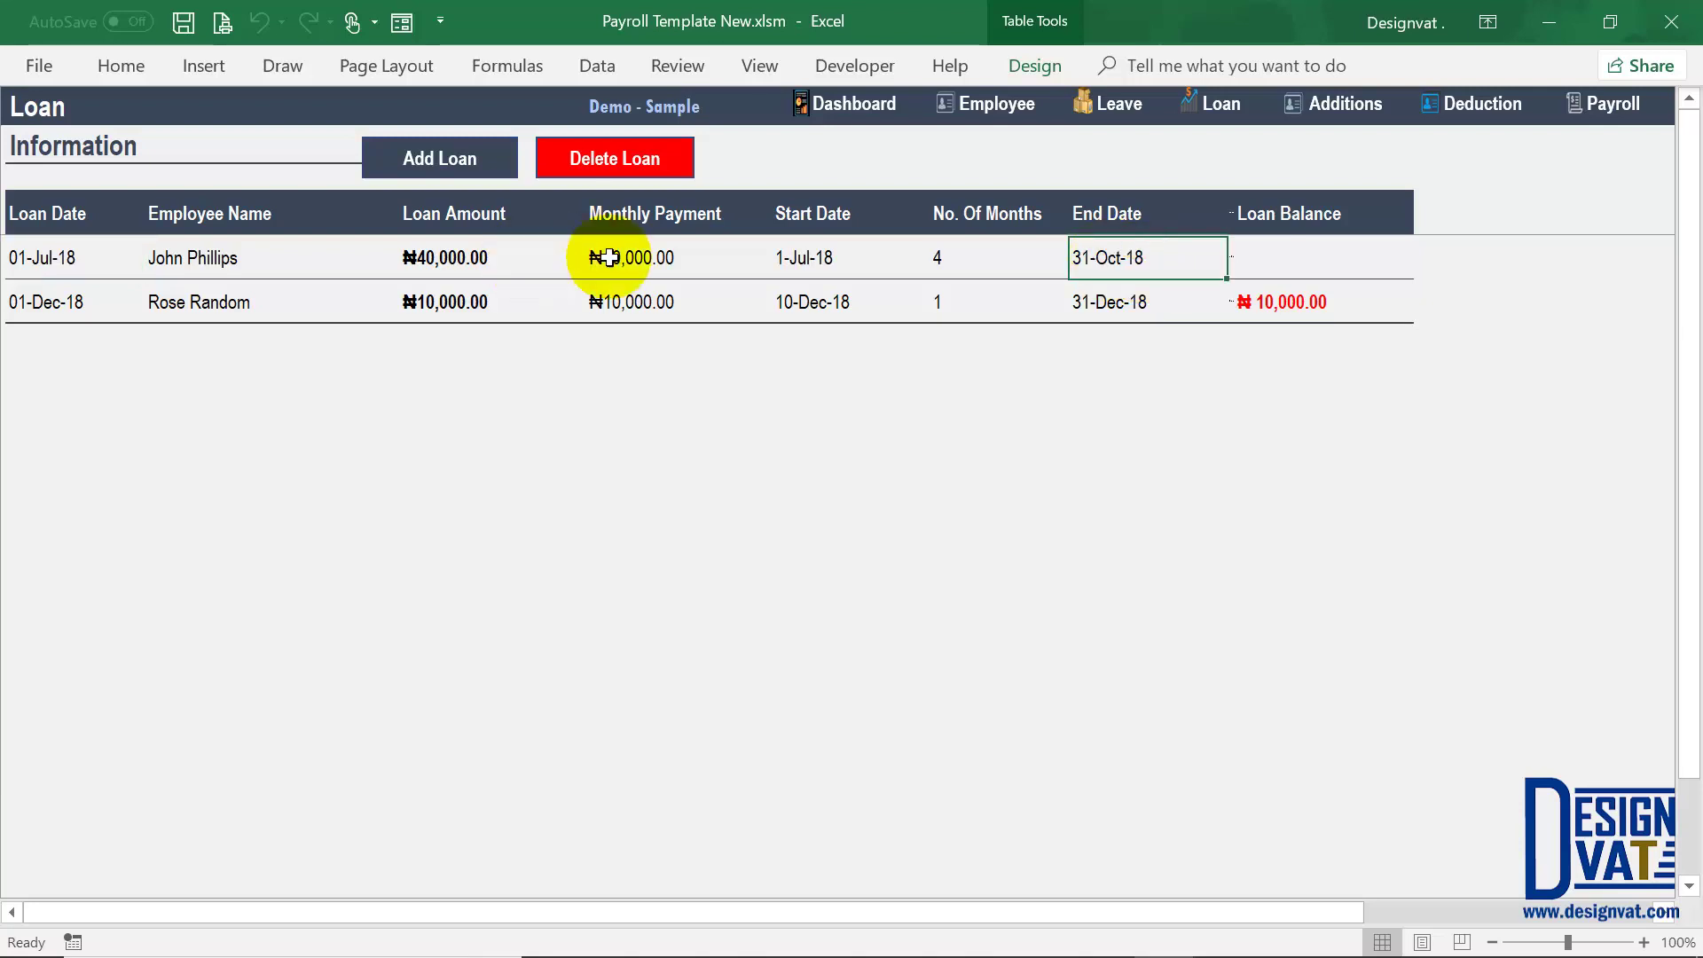
key("Left")
key("Left")
key("Left")
key("Left")
key("Left")
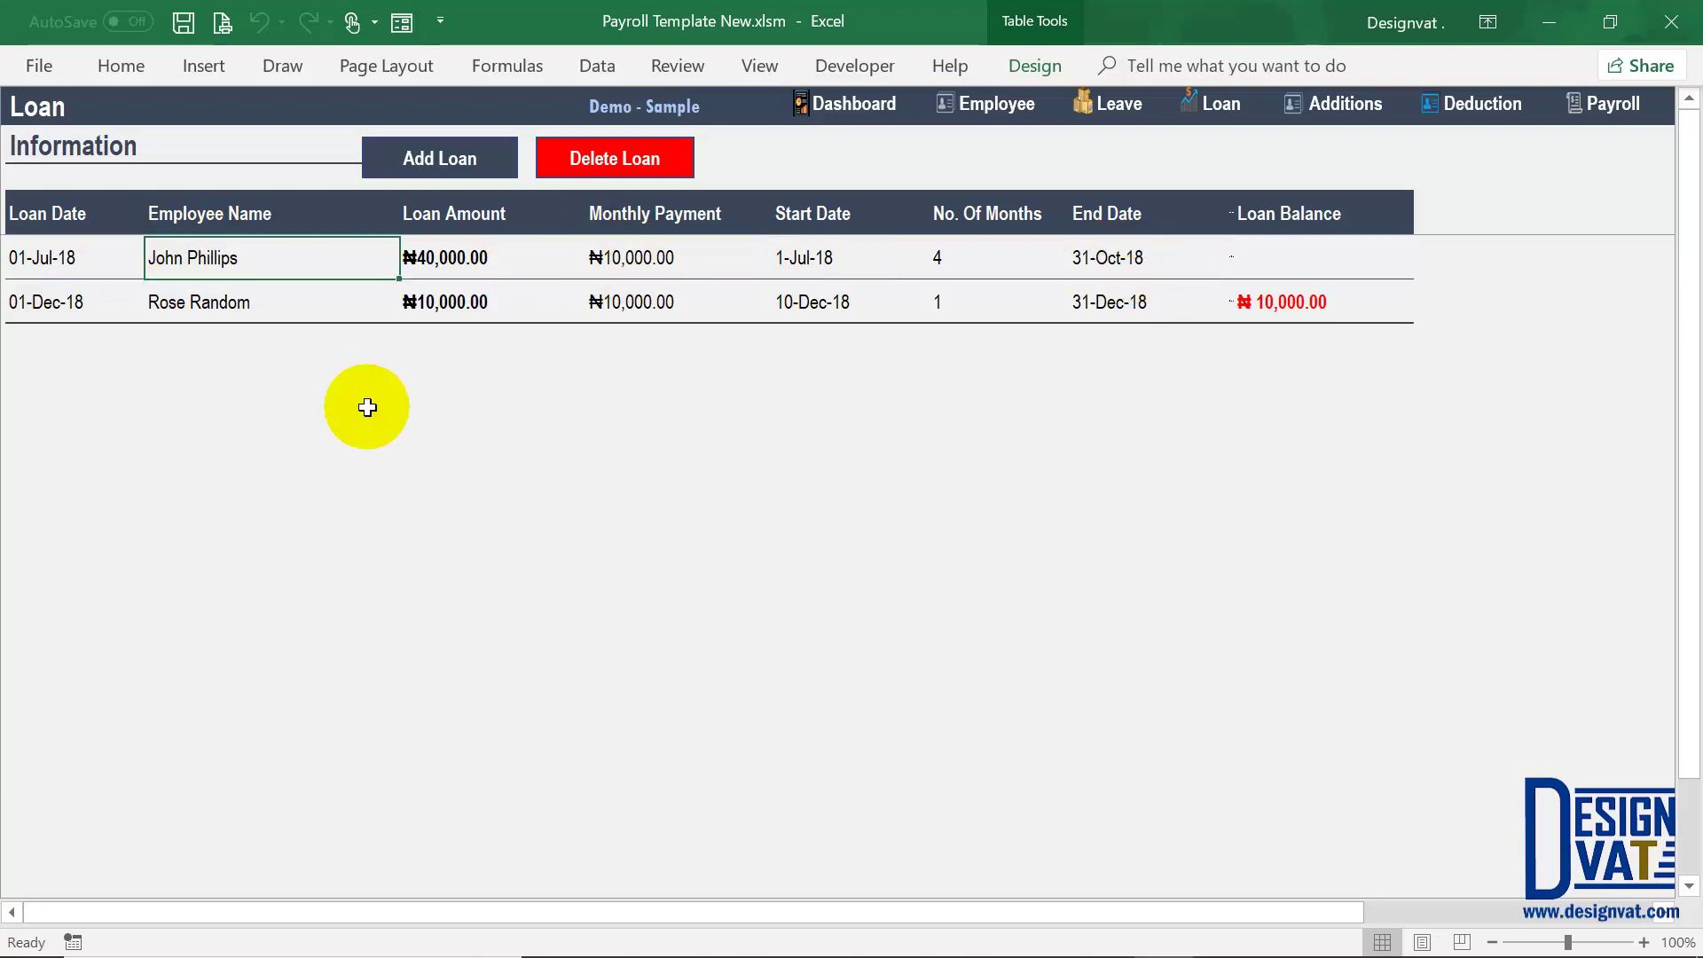
left_click(1603, 105)
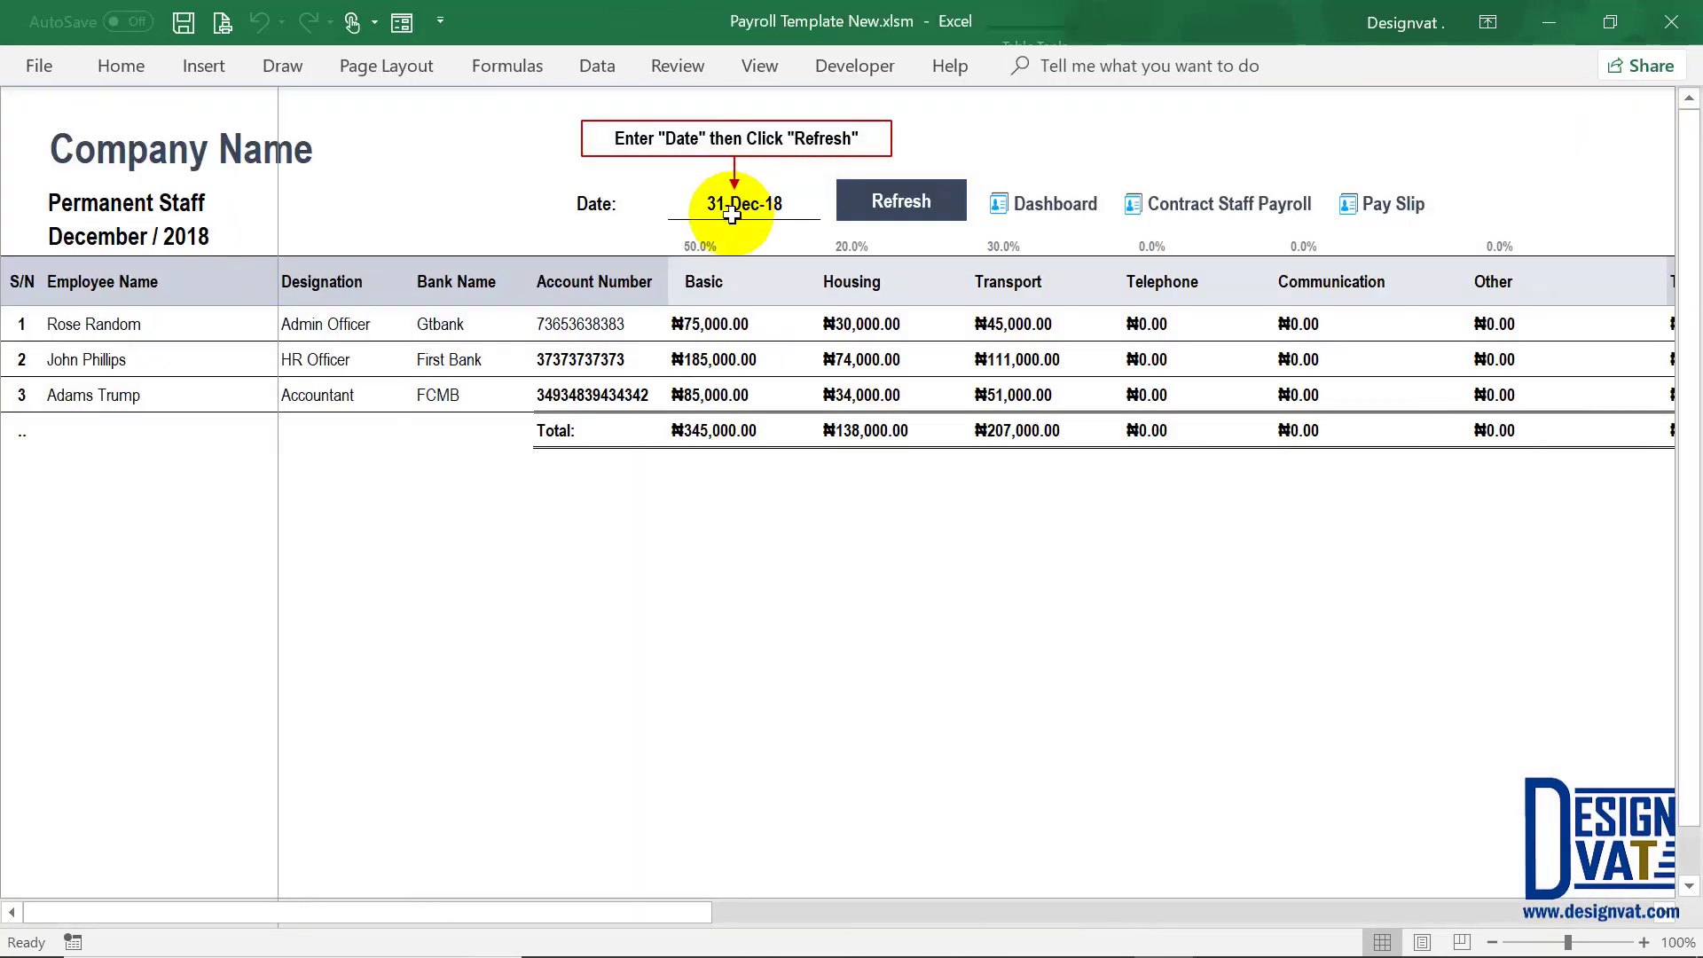
Step: Change the payroll date to 31-10-2018 and refresh, giving October / 2018
left_click(751, 197)
double_click(749, 199)
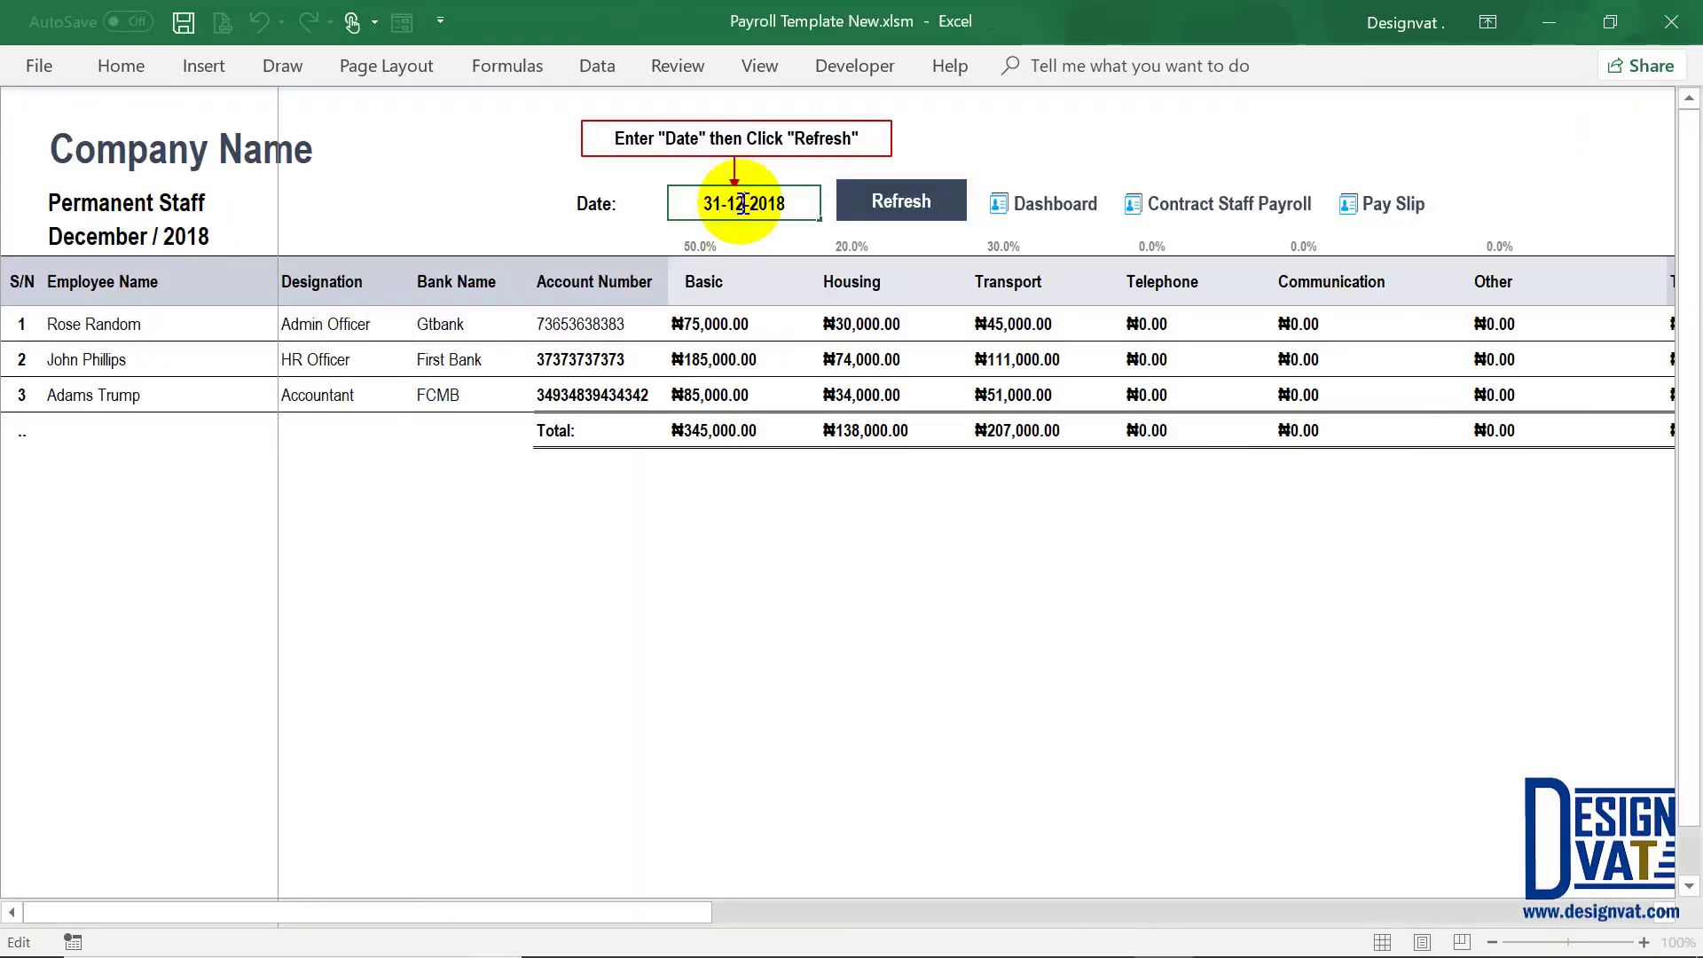
left_click(905, 209)
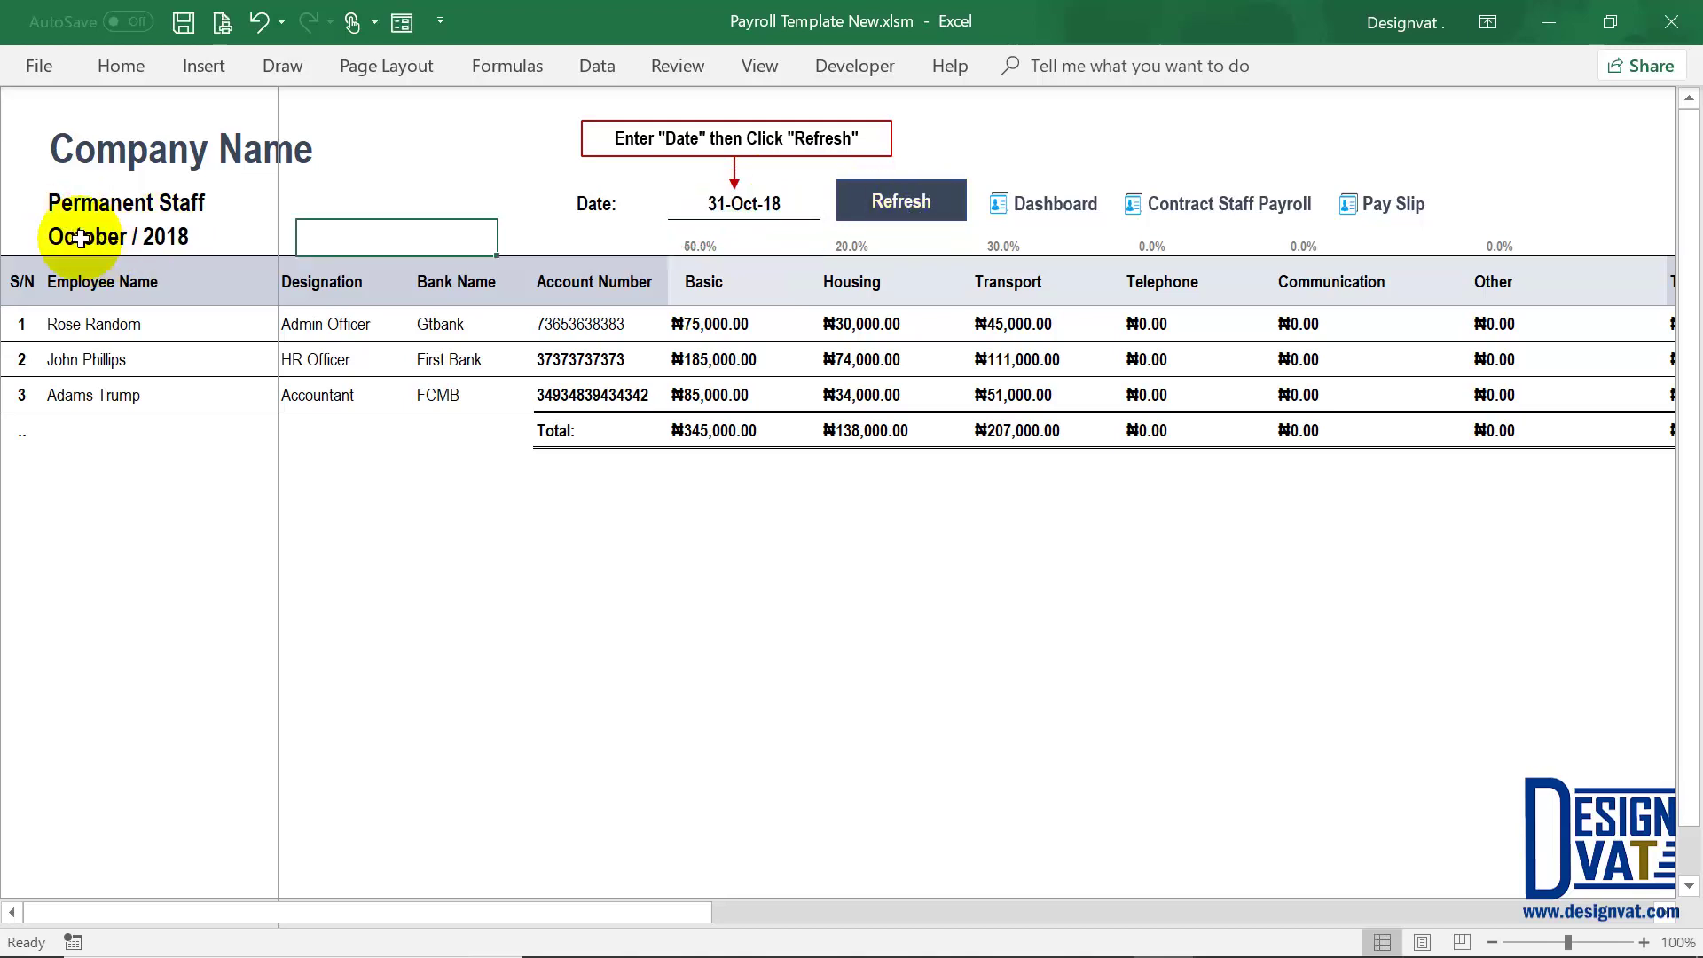
left_click(71, 236)
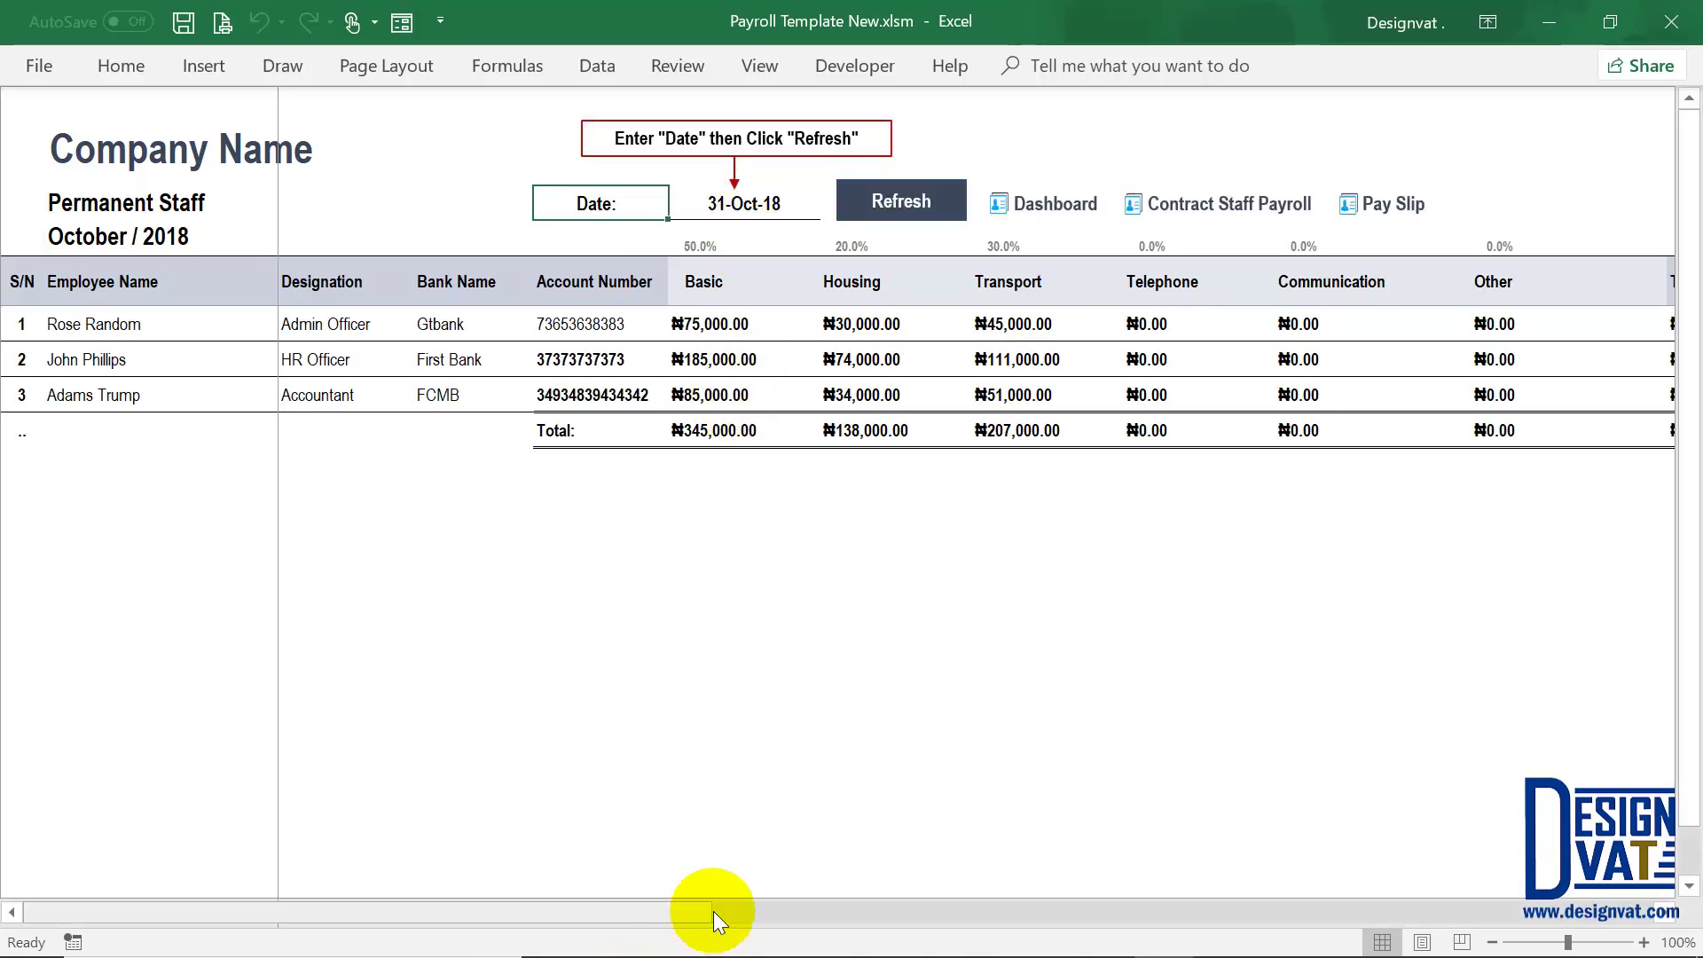
Step: Check the Loan column: ₦0.00 for the first employee, ₦10,000.00 for the second
left_click_drag(709, 912, 1377, 323)
left_click(1357, 321)
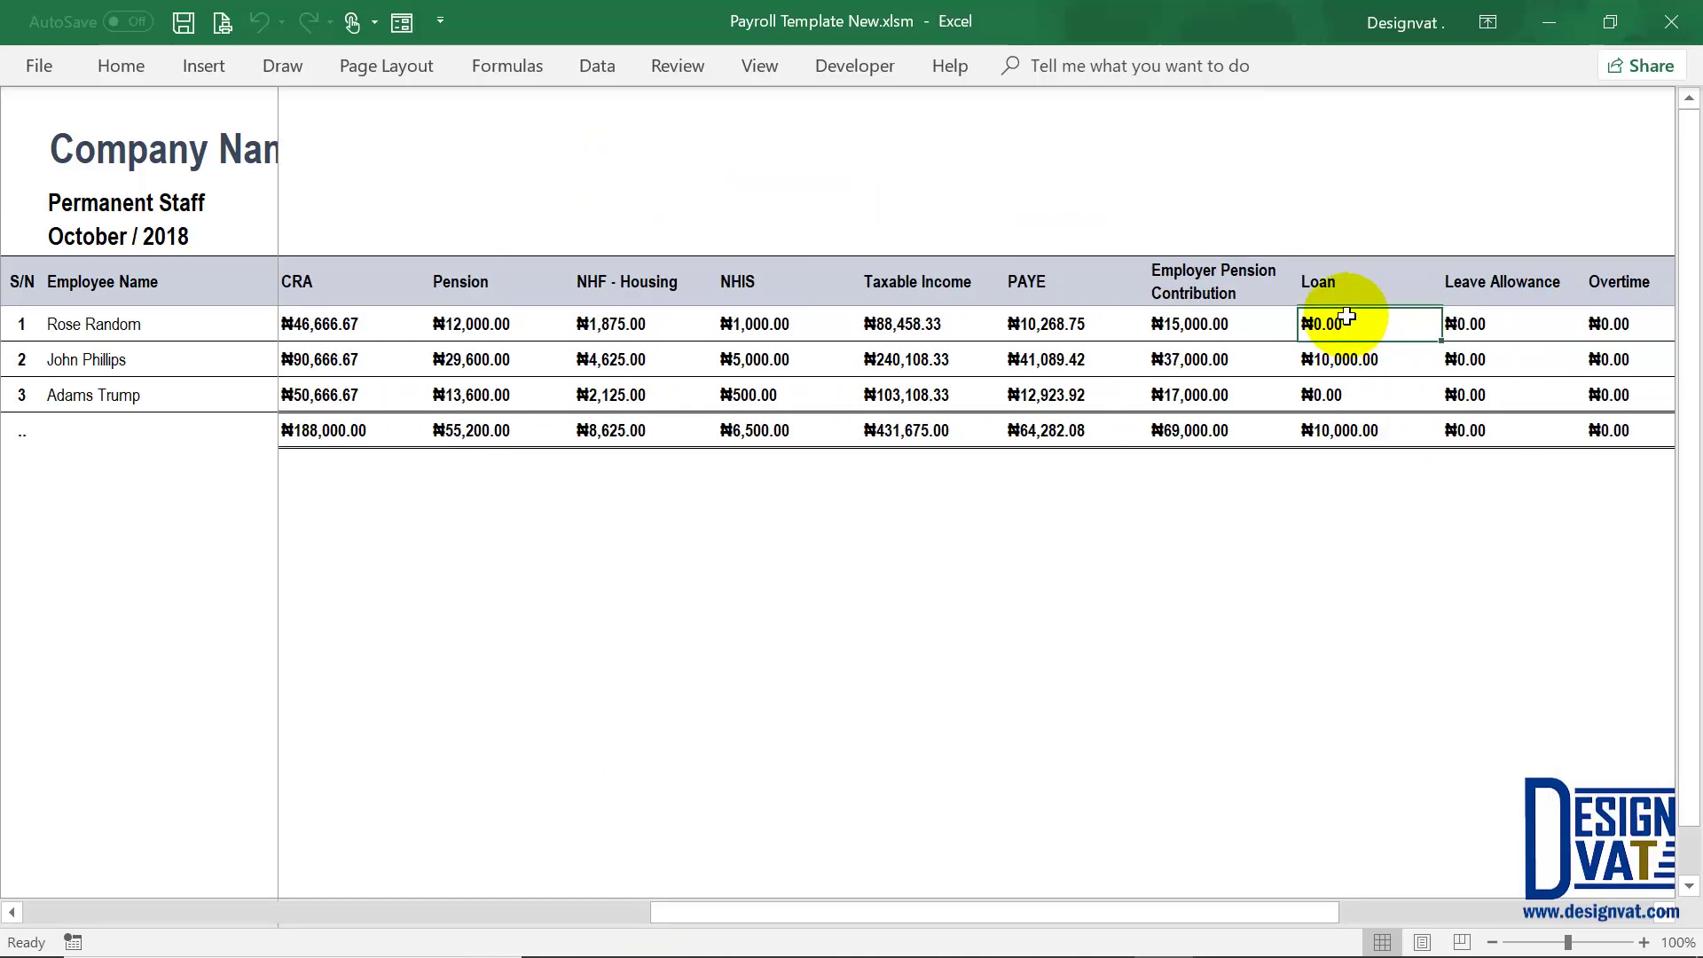
left_click(1344, 359)
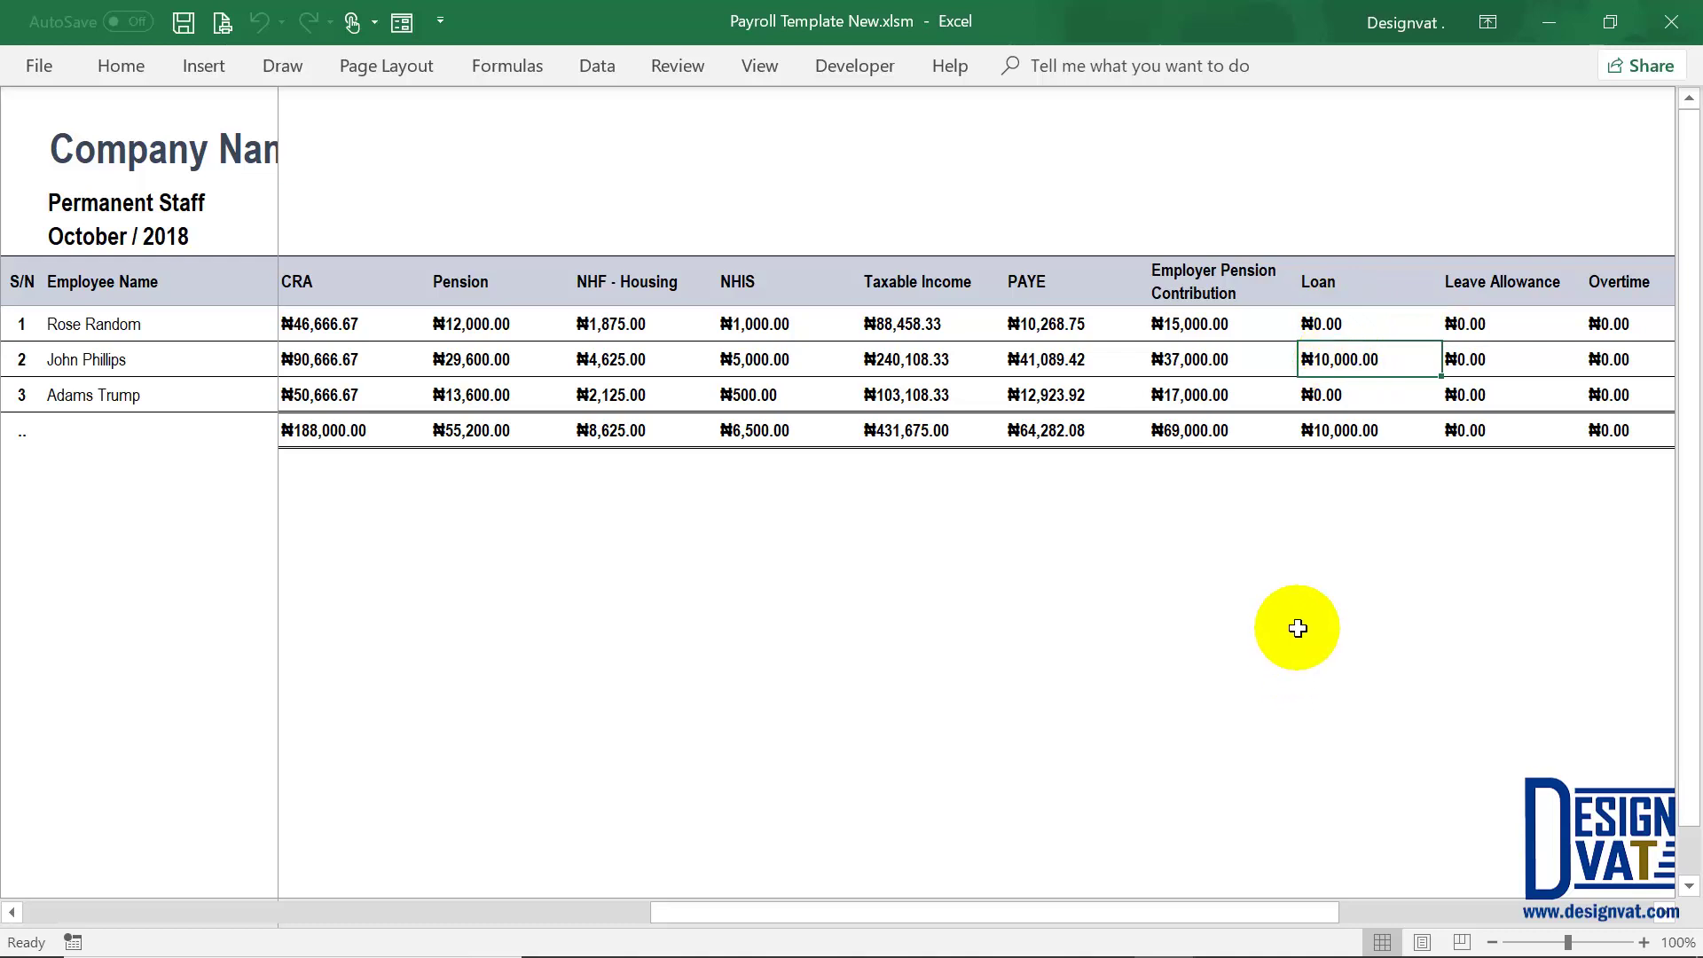
left_click_drag(1367, 331, 1362, 399)
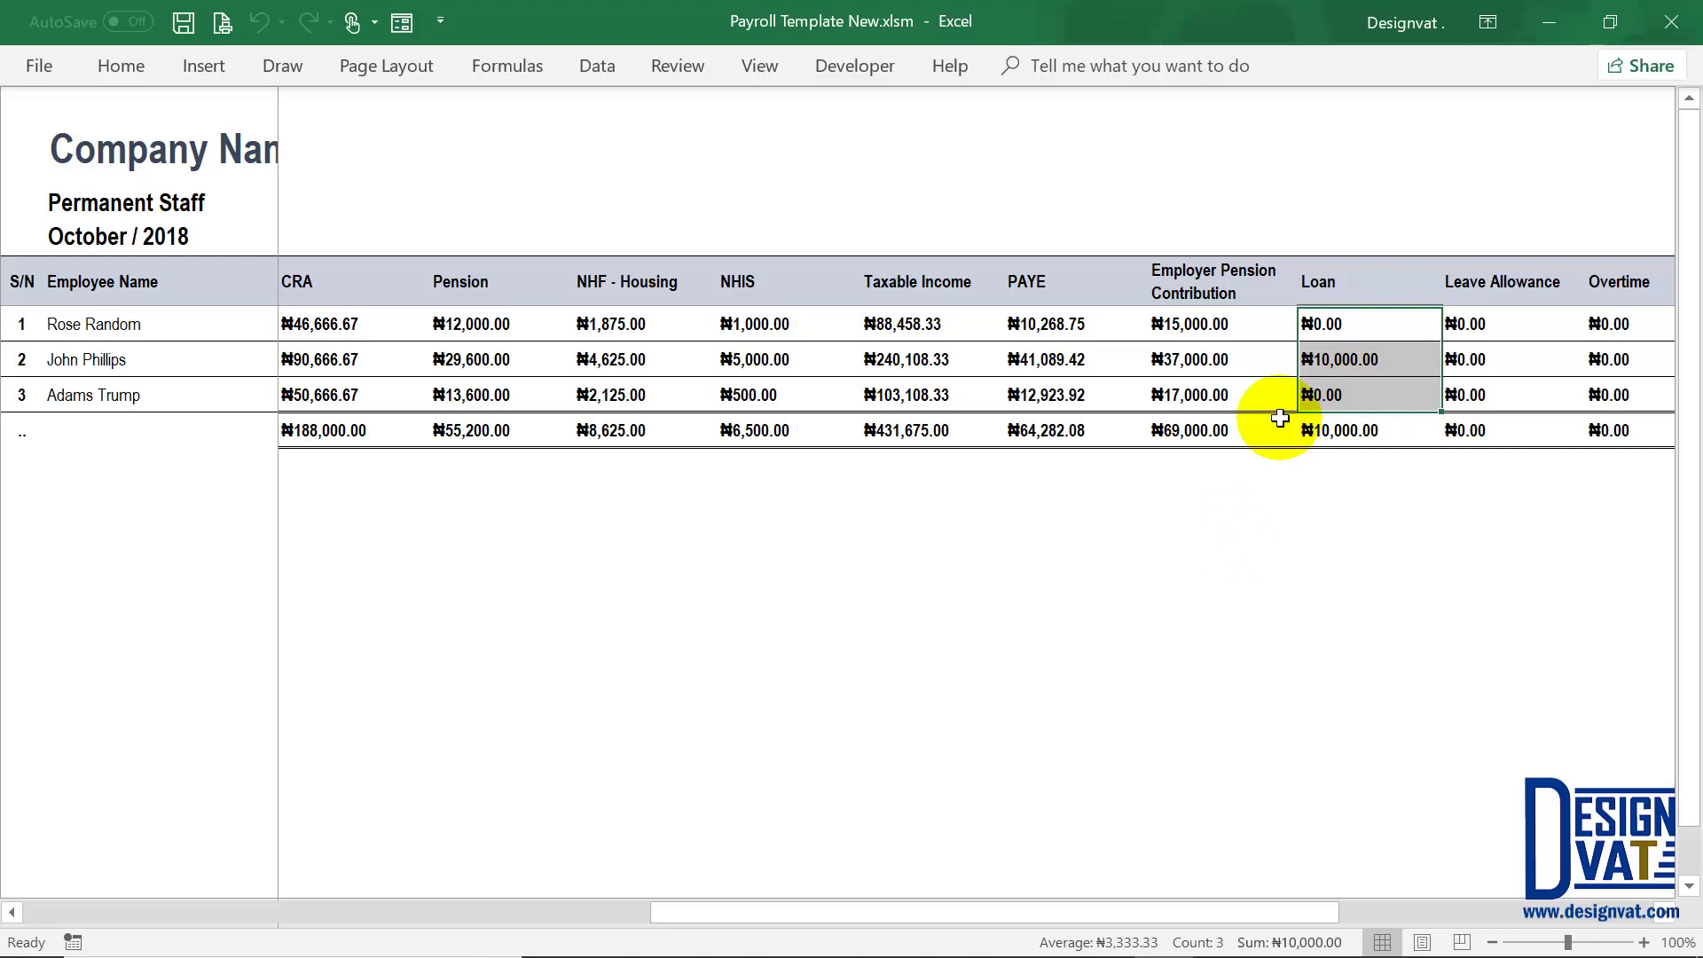
left_click(1356, 355)
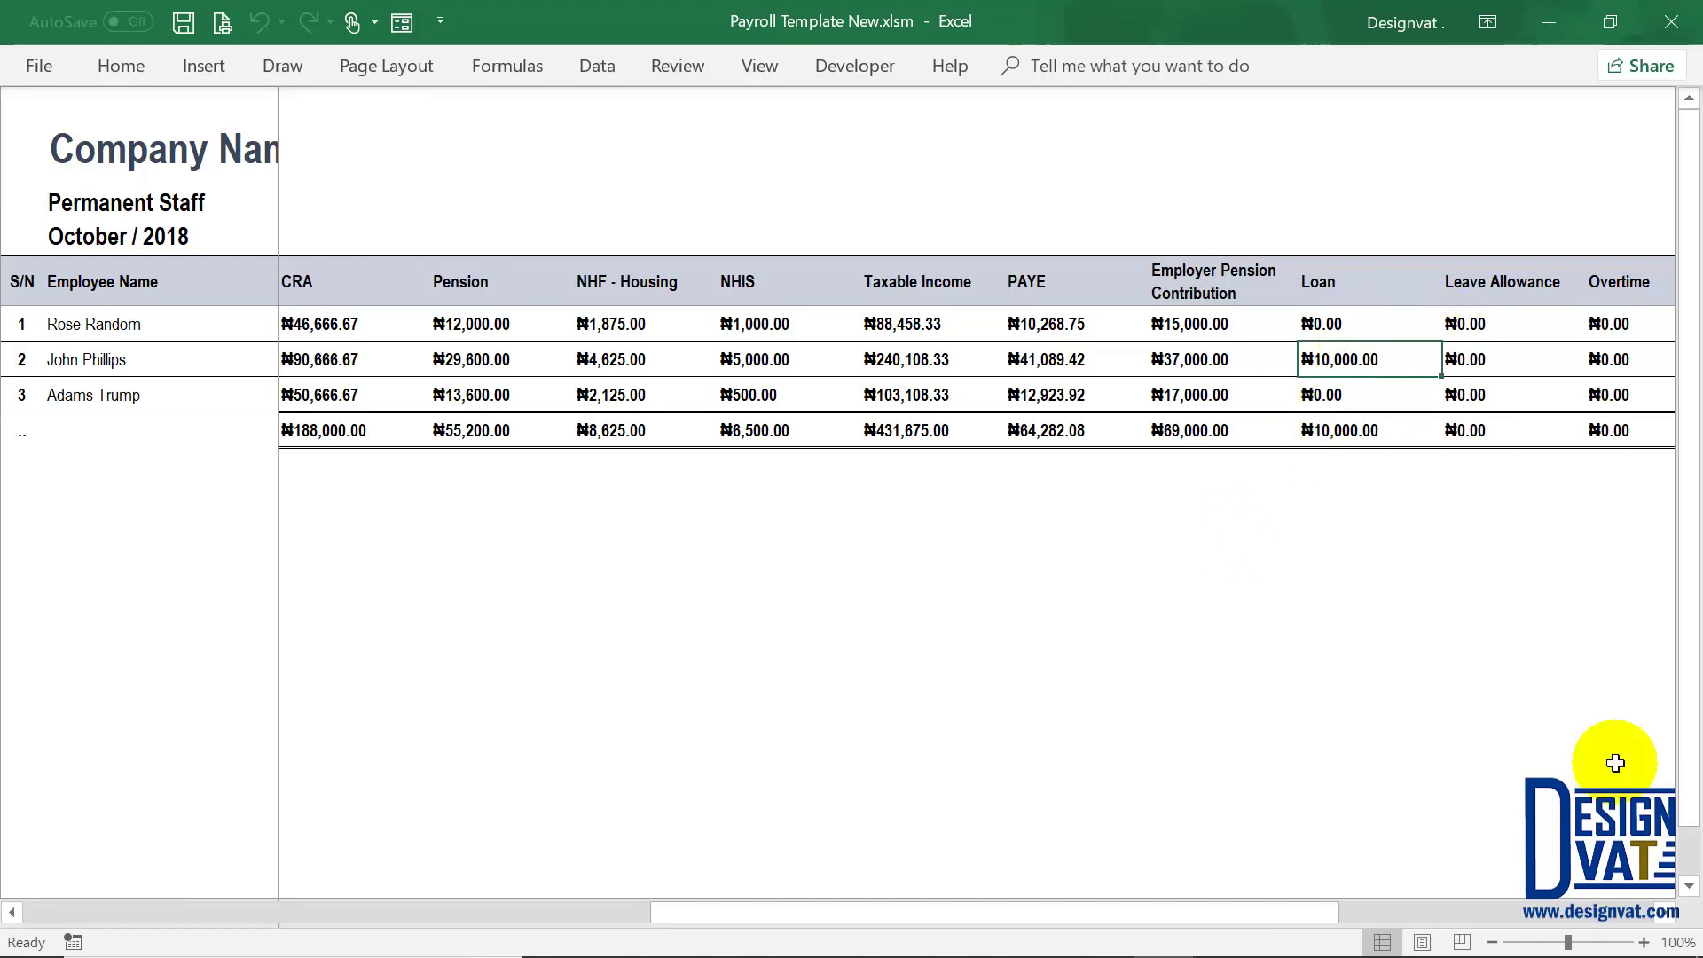
Step: Review the zero allowance, overtime and bonus amounts, then scroll back to the date
left_click(1665, 914)
left_click(1664, 913)
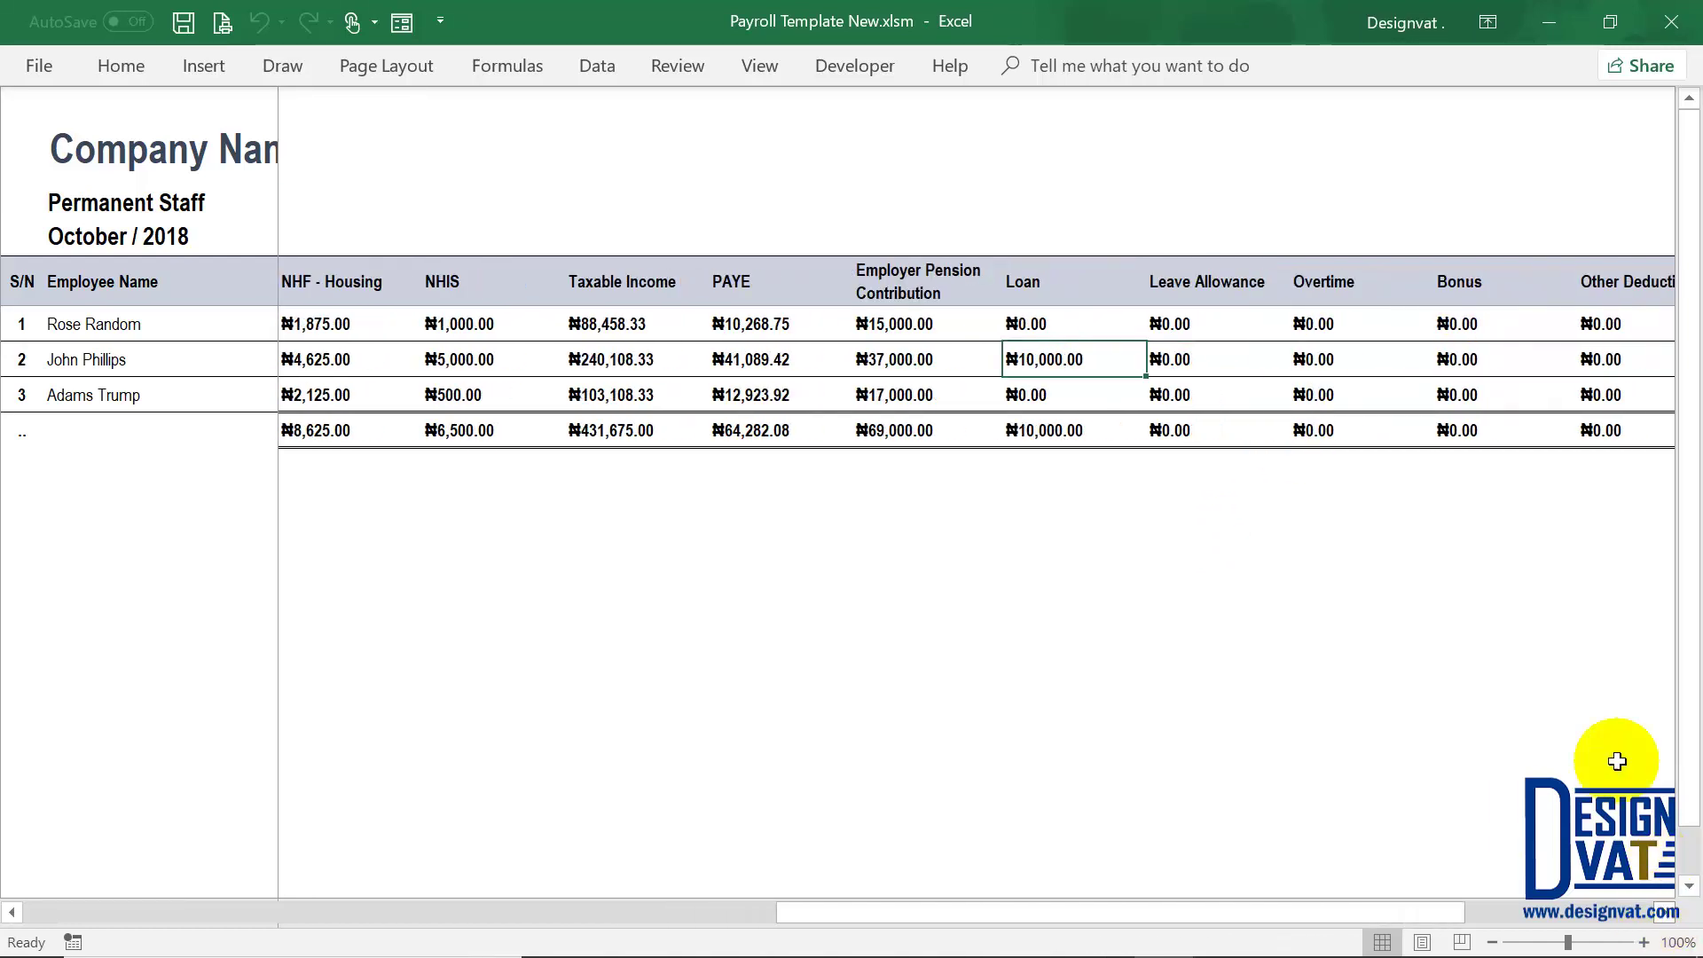
left_click(1206, 358)
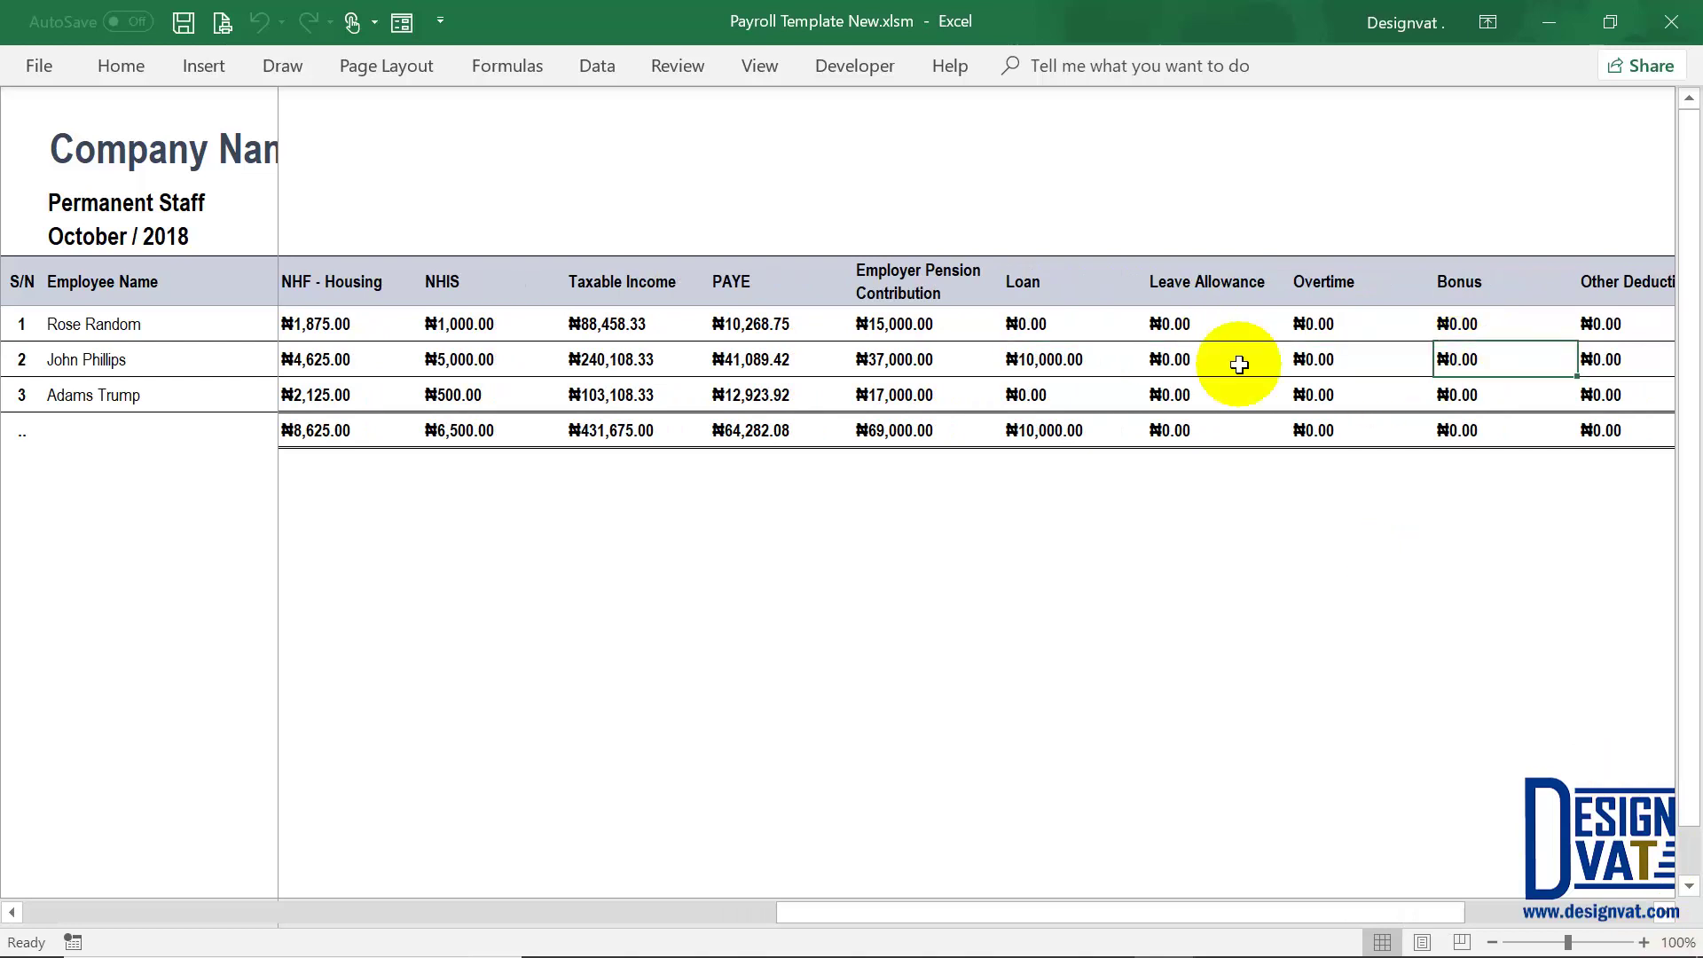
left_click_drag(1224, 315, 1531, 391)
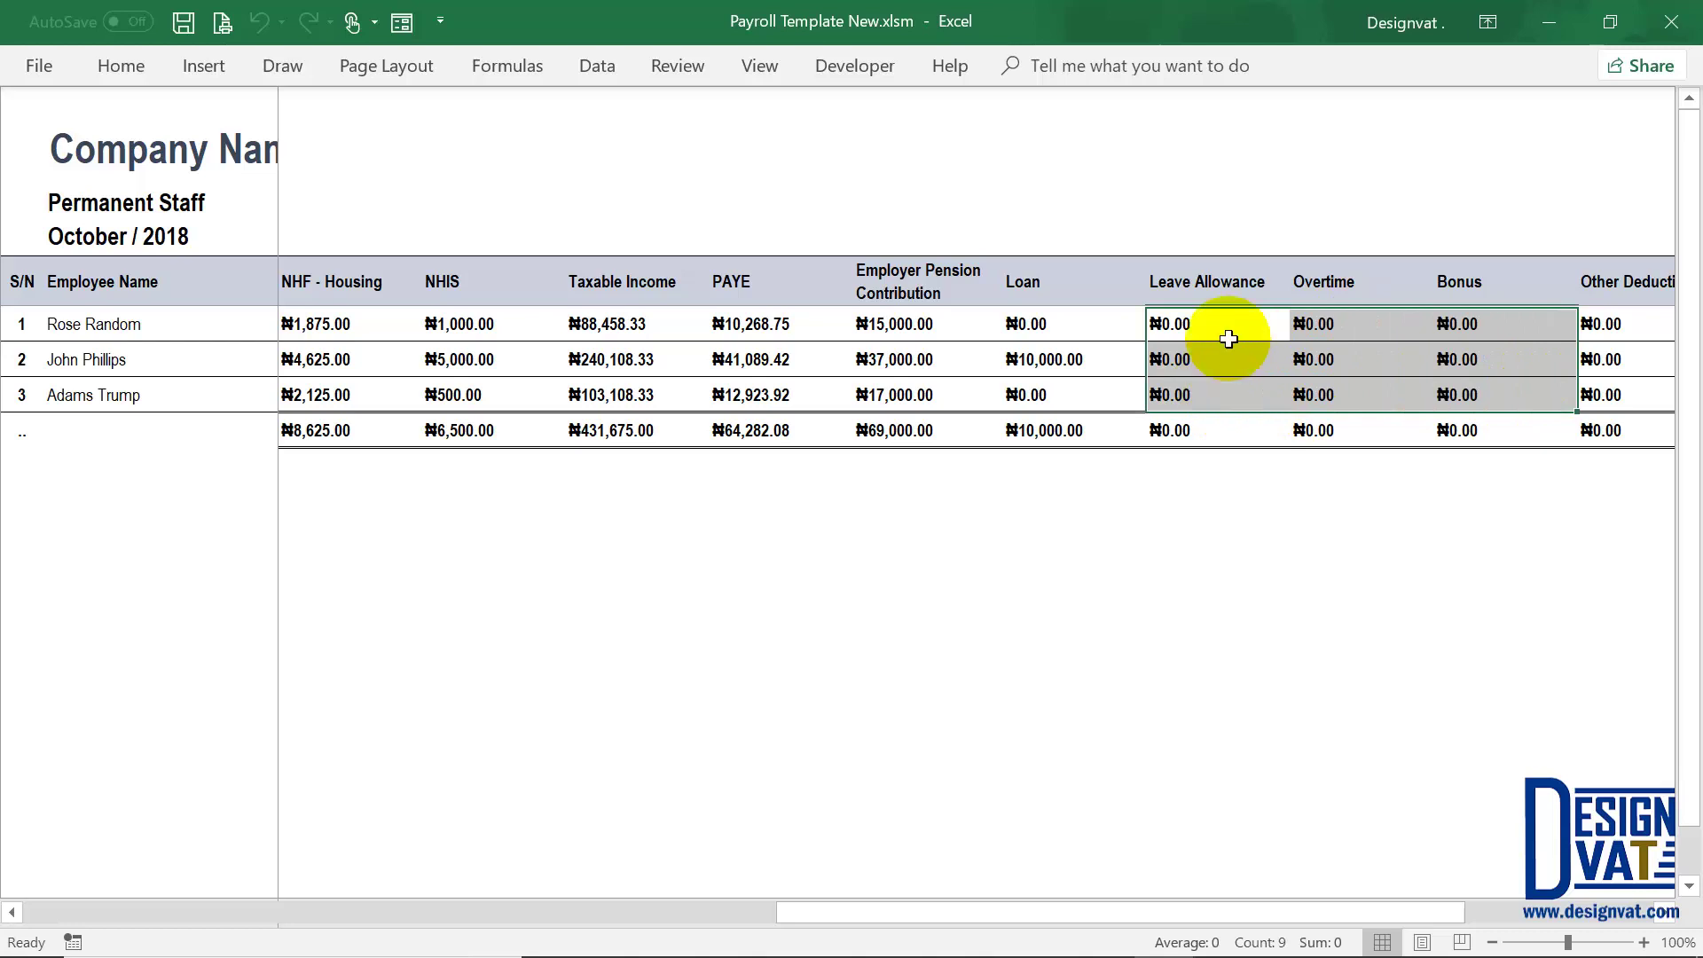
left_click_drag(977, 908, 486, 365)
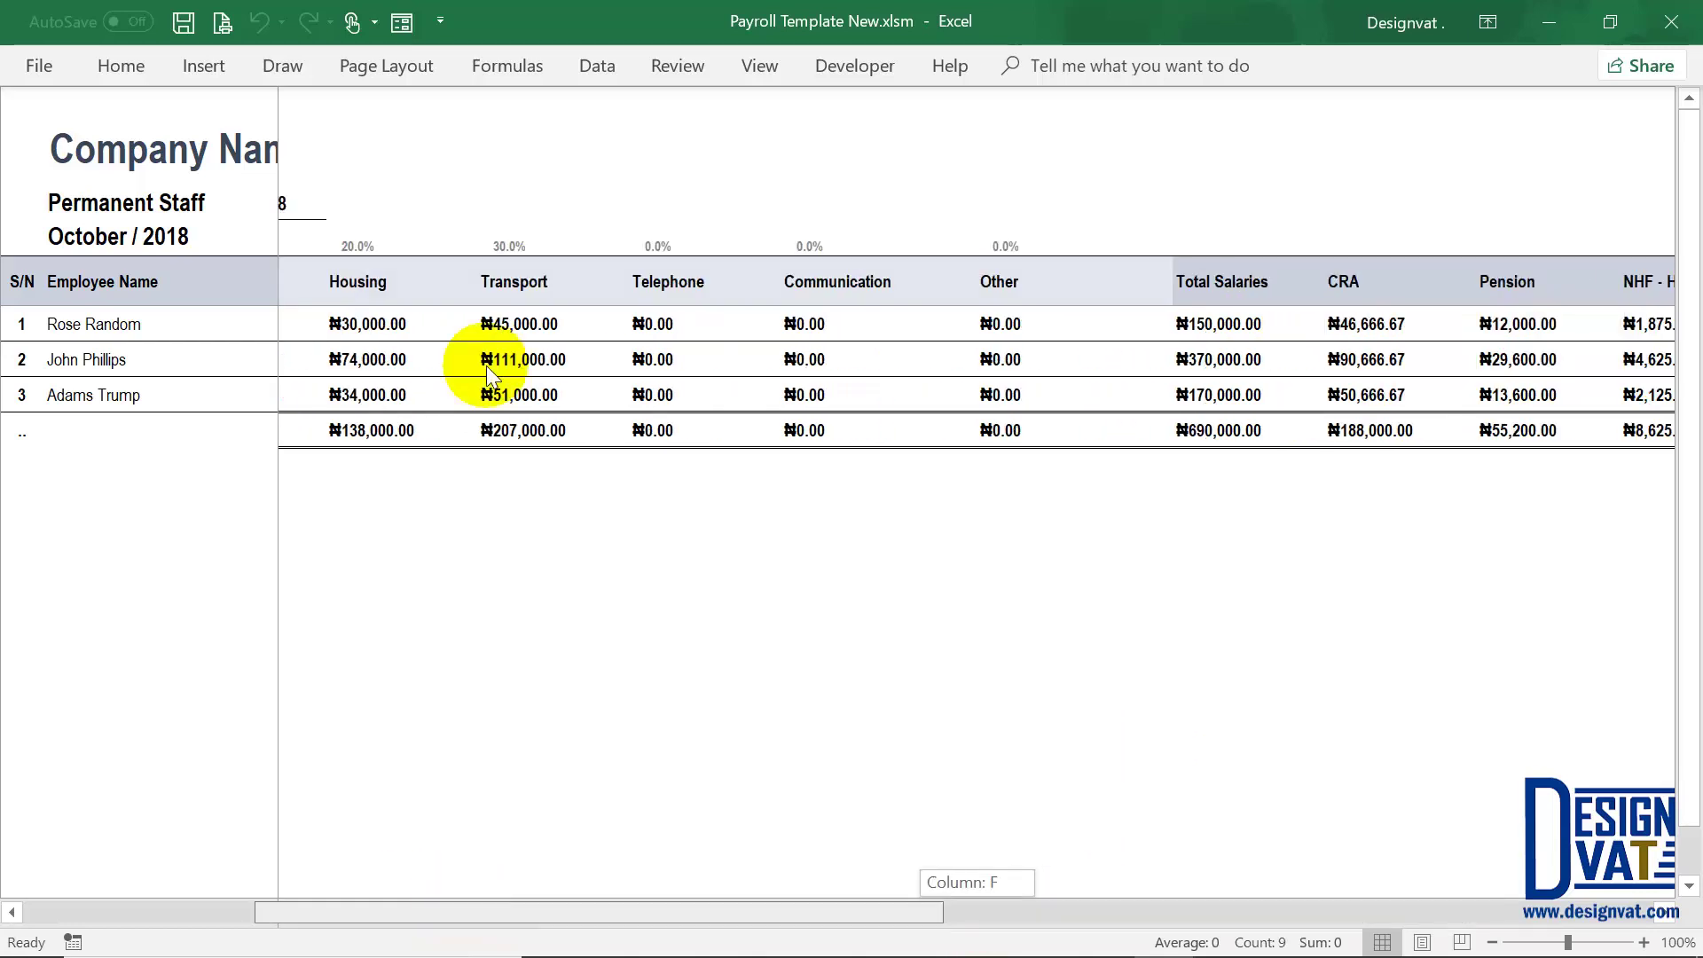
left_click_drag(218, 839, 195, 911)
left_click(195, 911)
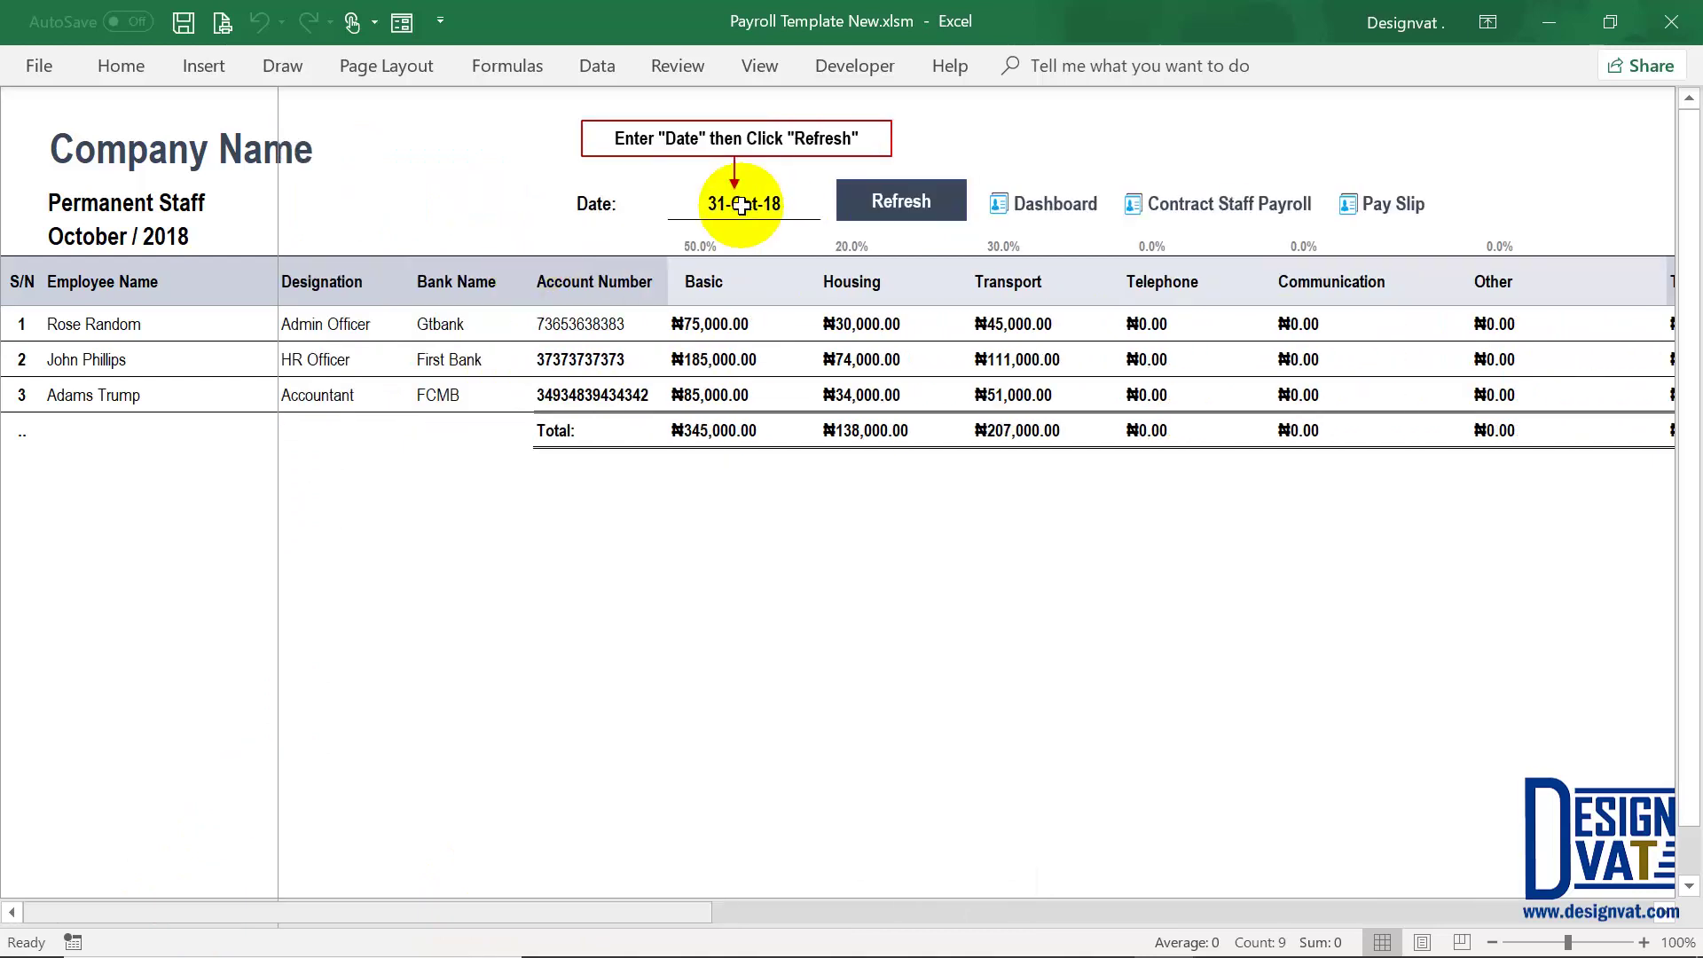
Step: Change the payroll date to 31-12-2018 and refresh the payroll
left_click(741, 206)
double_click(743, 207)
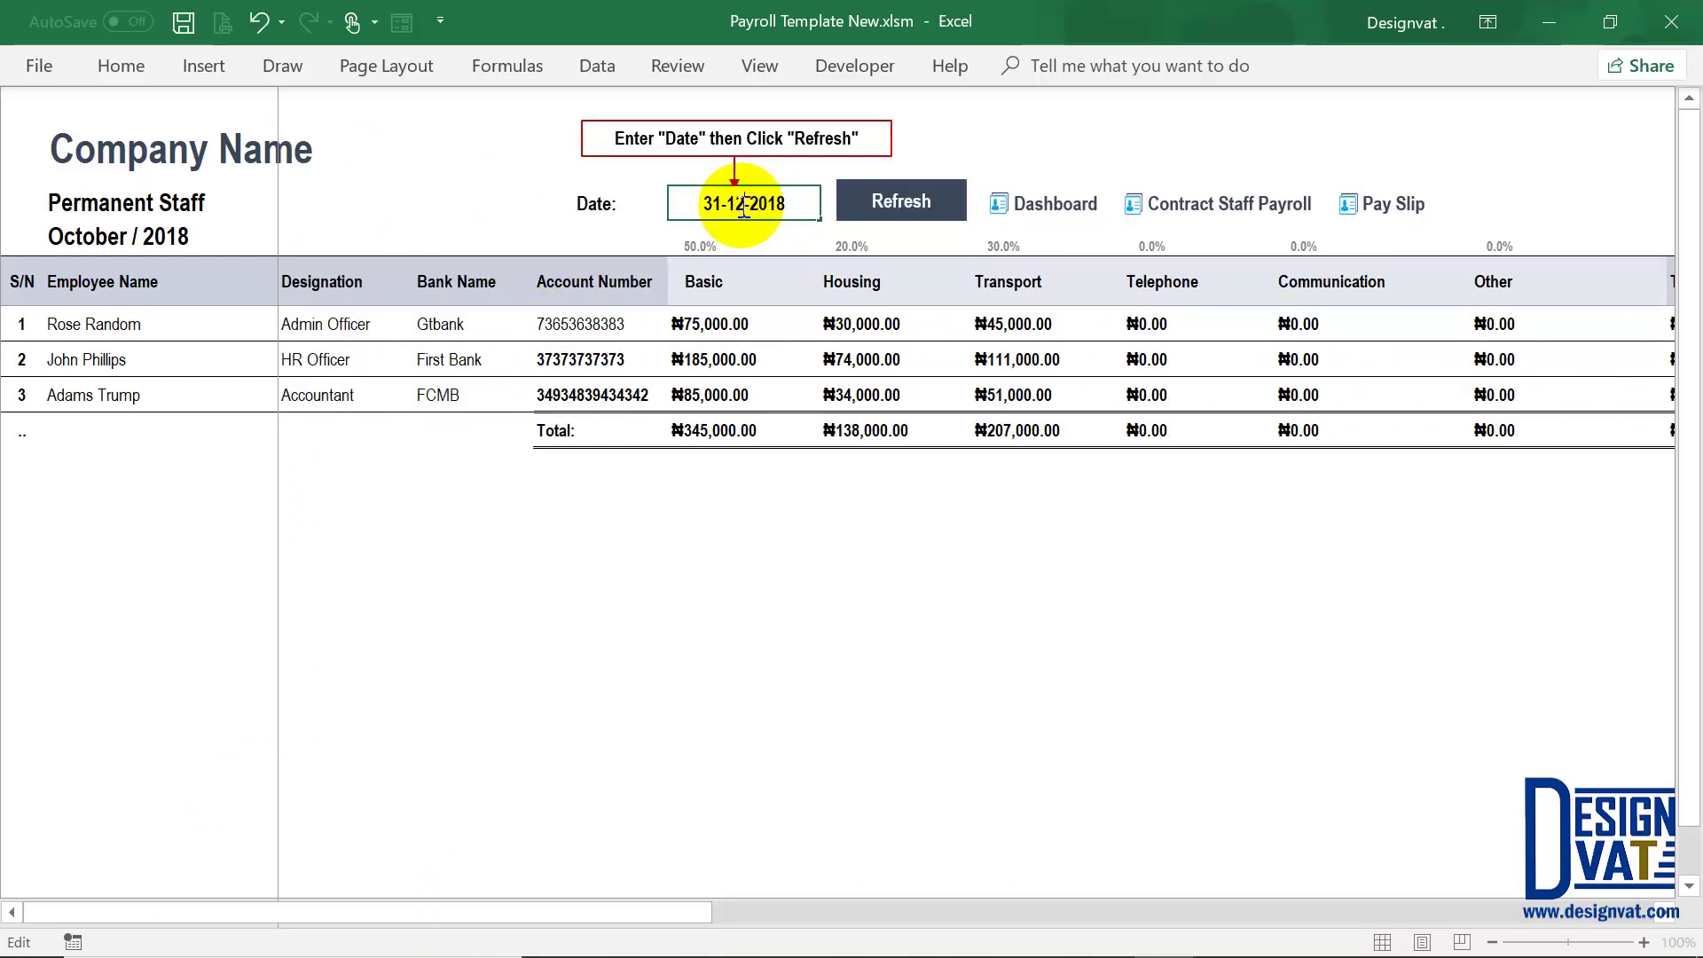
key("Return")
left_click(874, 211)
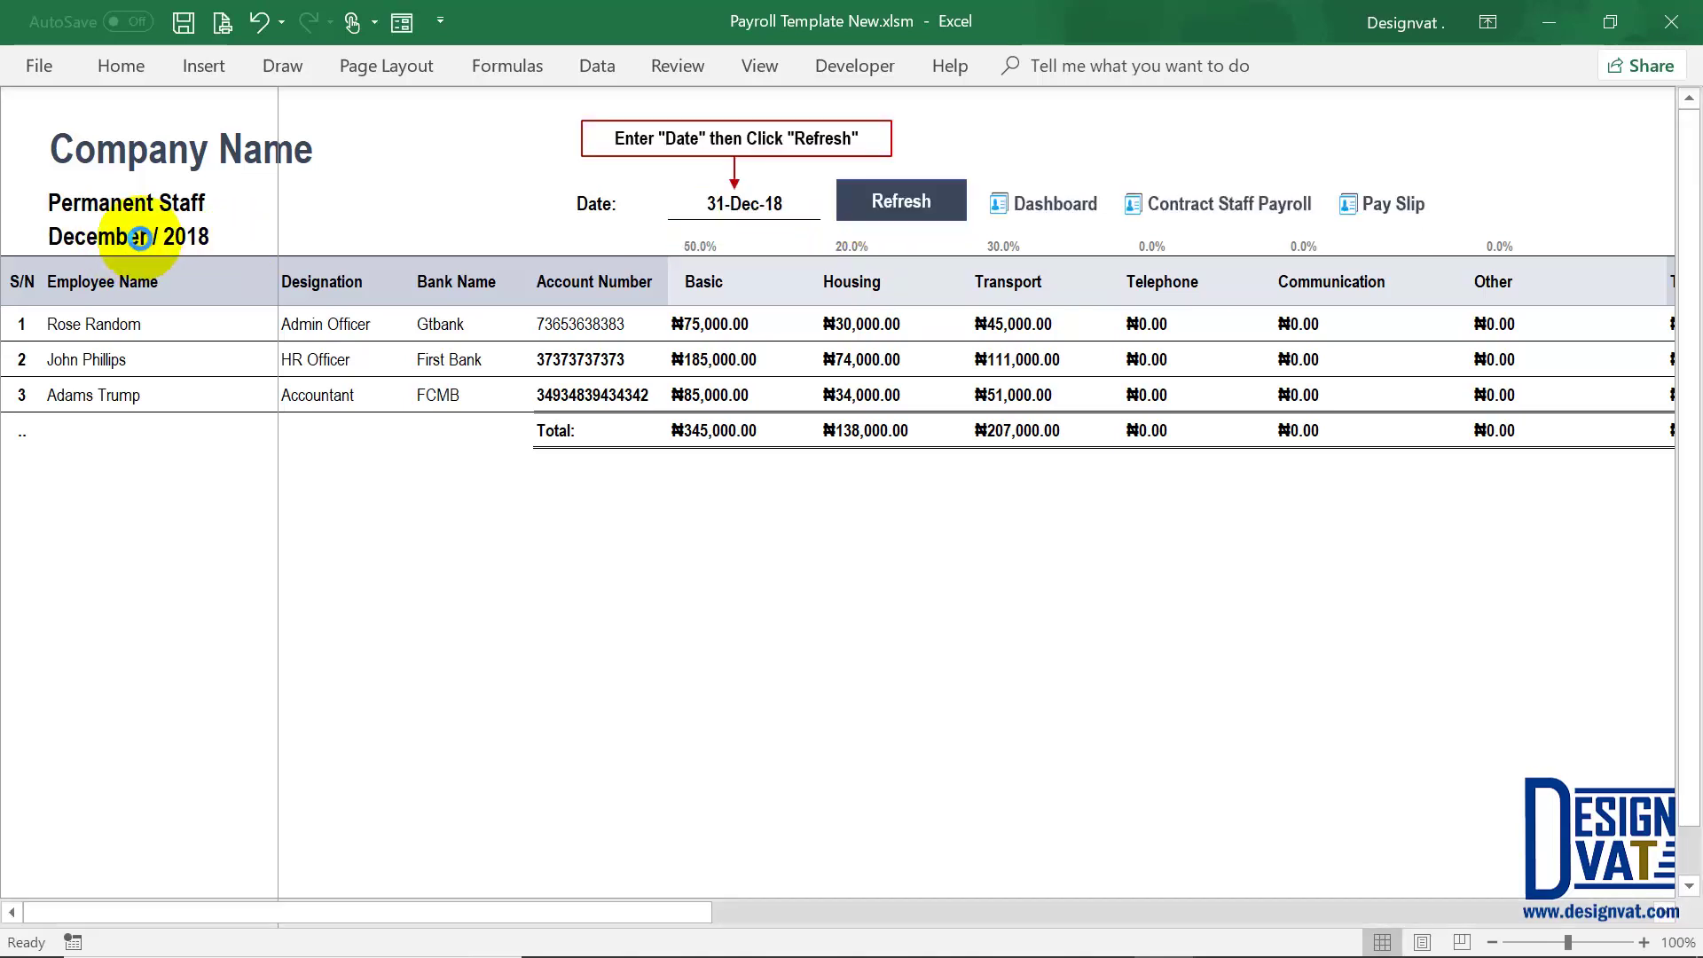
Step: Check the ₦10,000.00 and ₦20,000.00 bonuses, ₦5,000.00 other deduction and ₦15,000.00 overtime
left_click_drag(676, 911, 1488, 915)
scroll(985, 588, "right", 2)
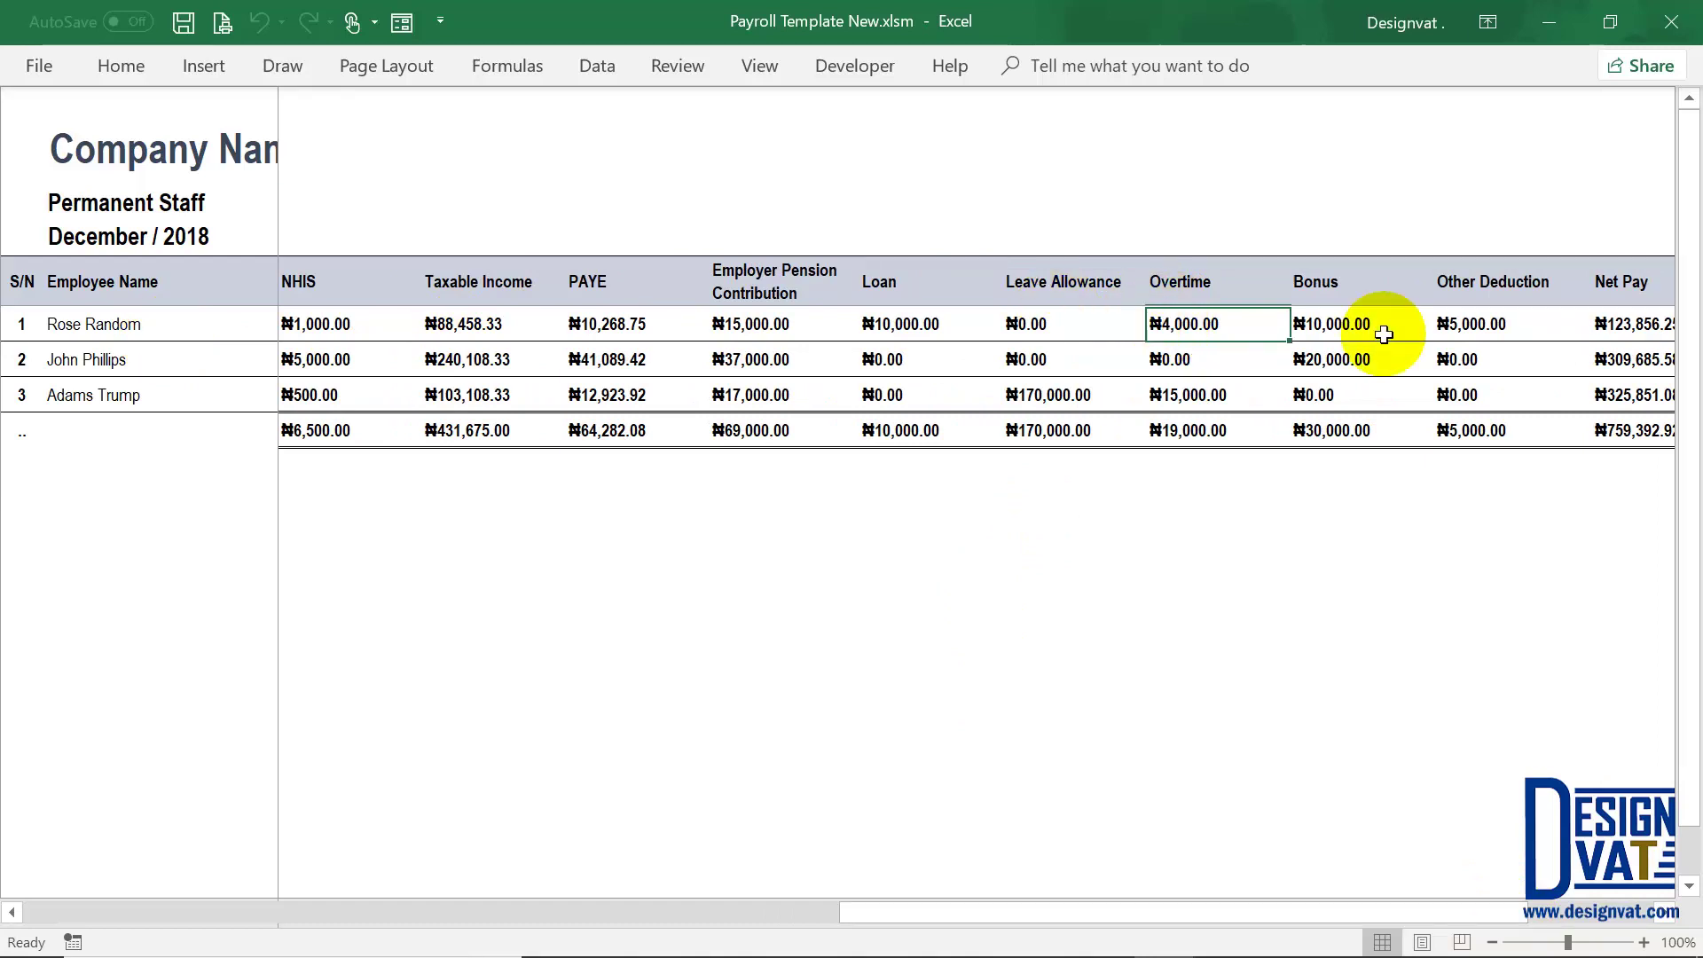
left_click(1375, 328)
left_click(1465, 321)
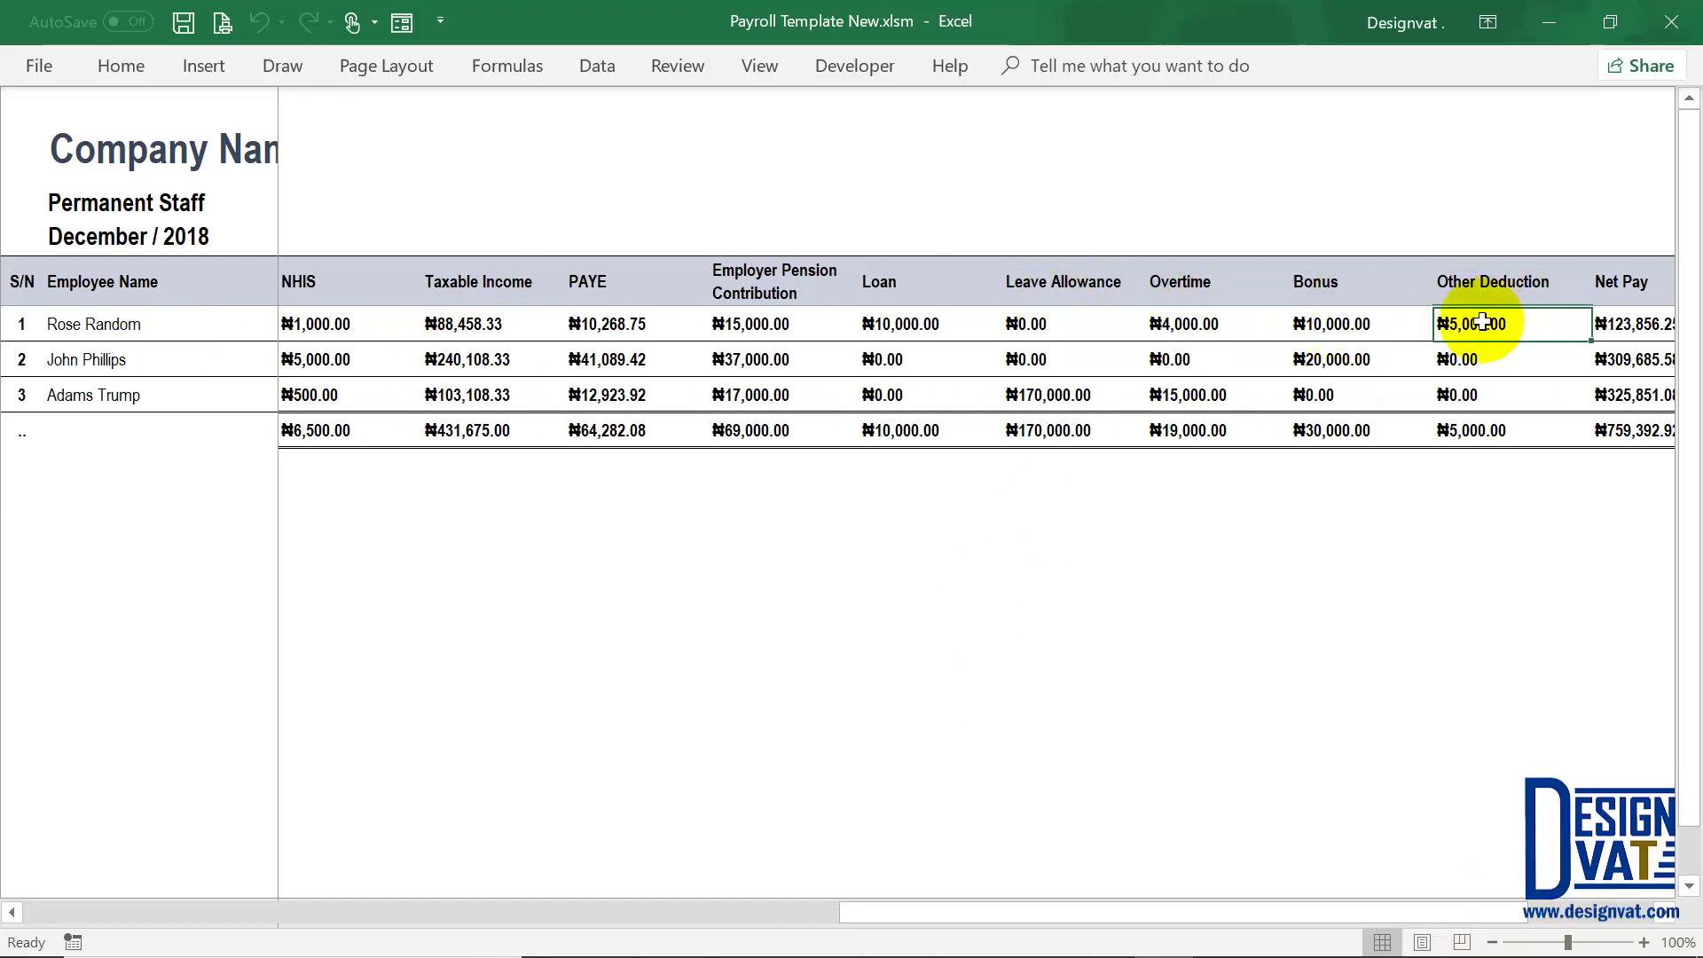
left_click(1331, 355)
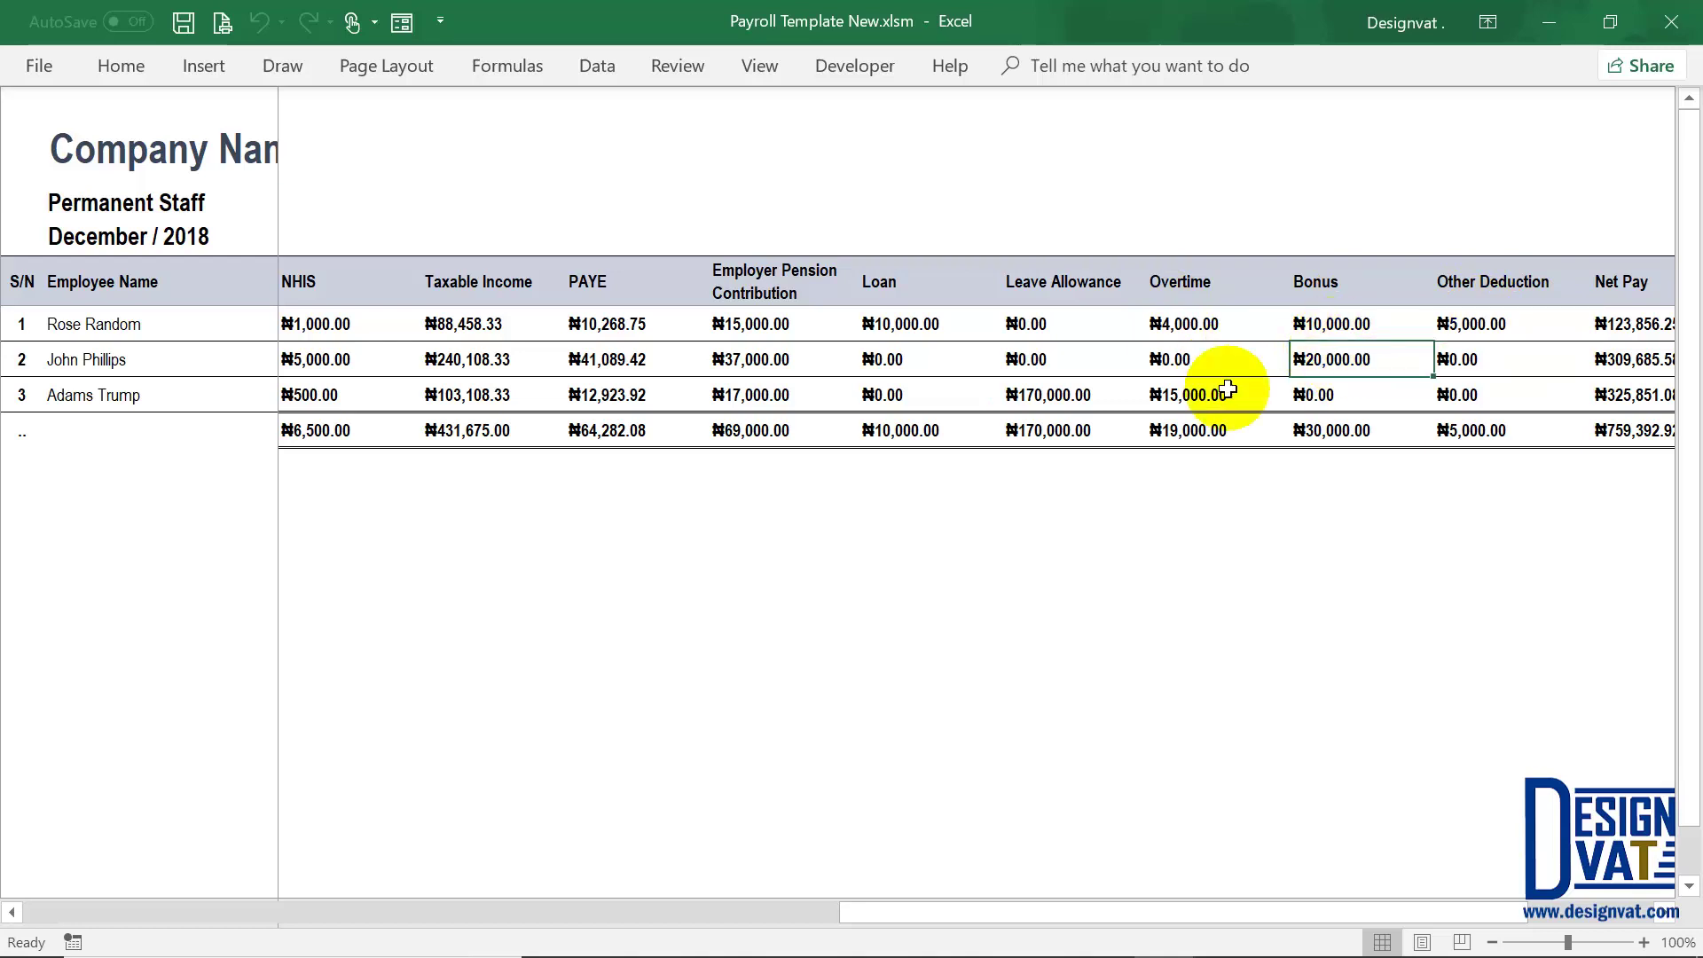
left_click(1199, 390)
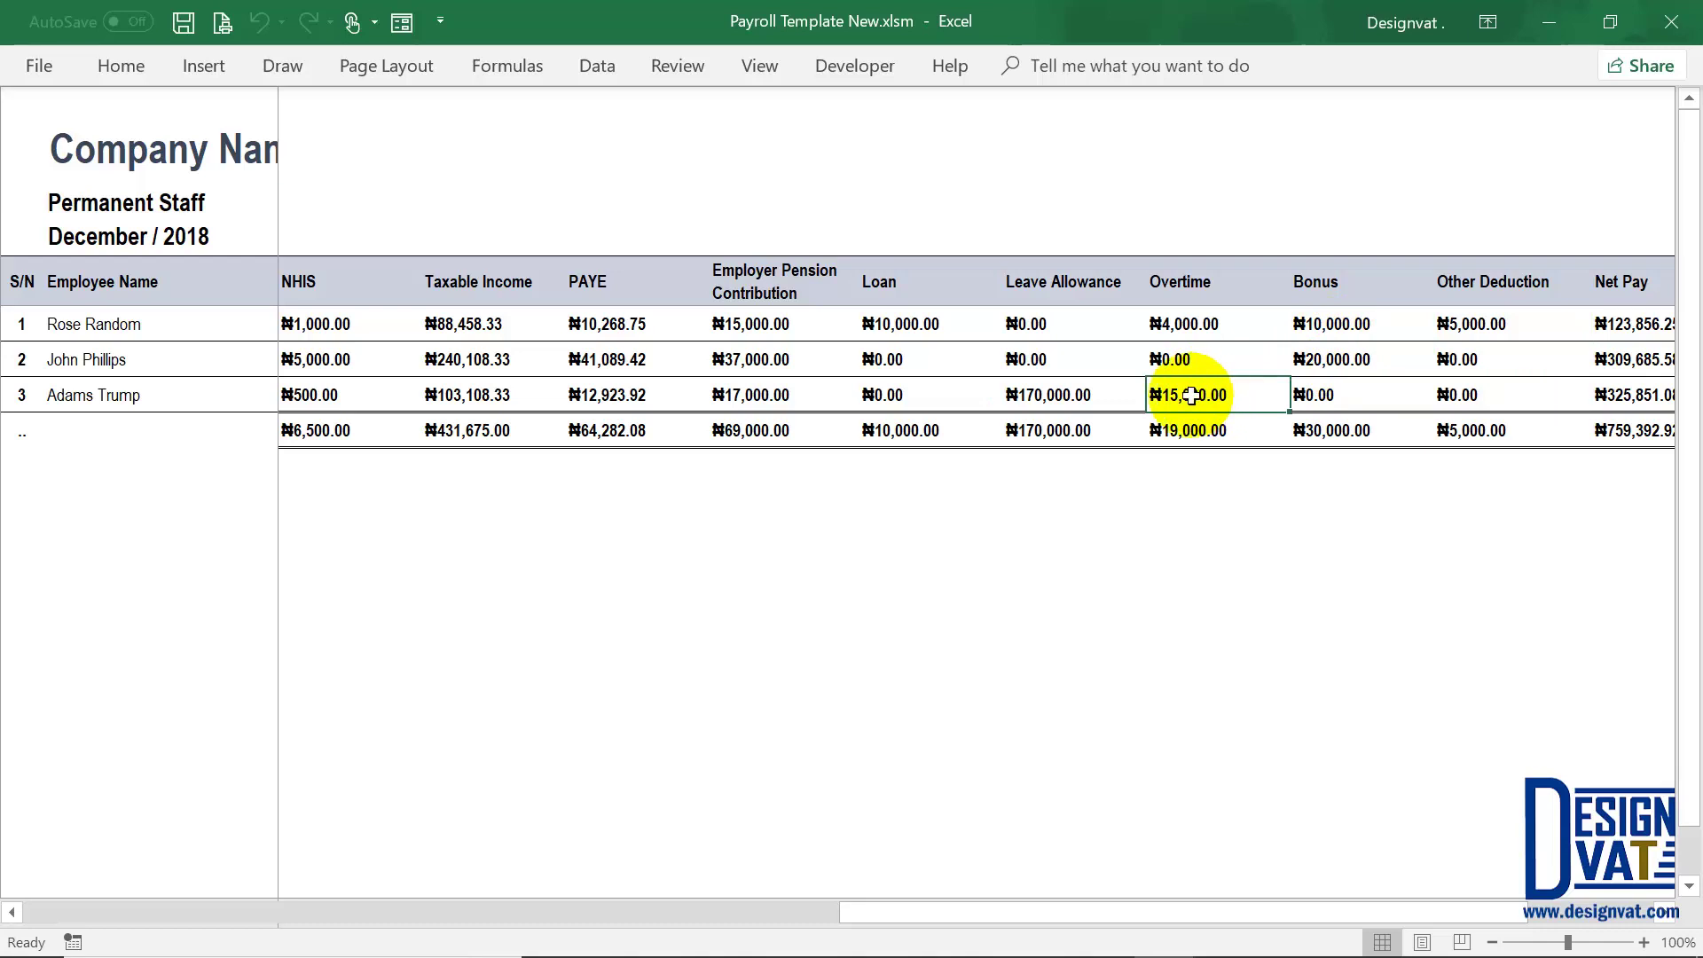
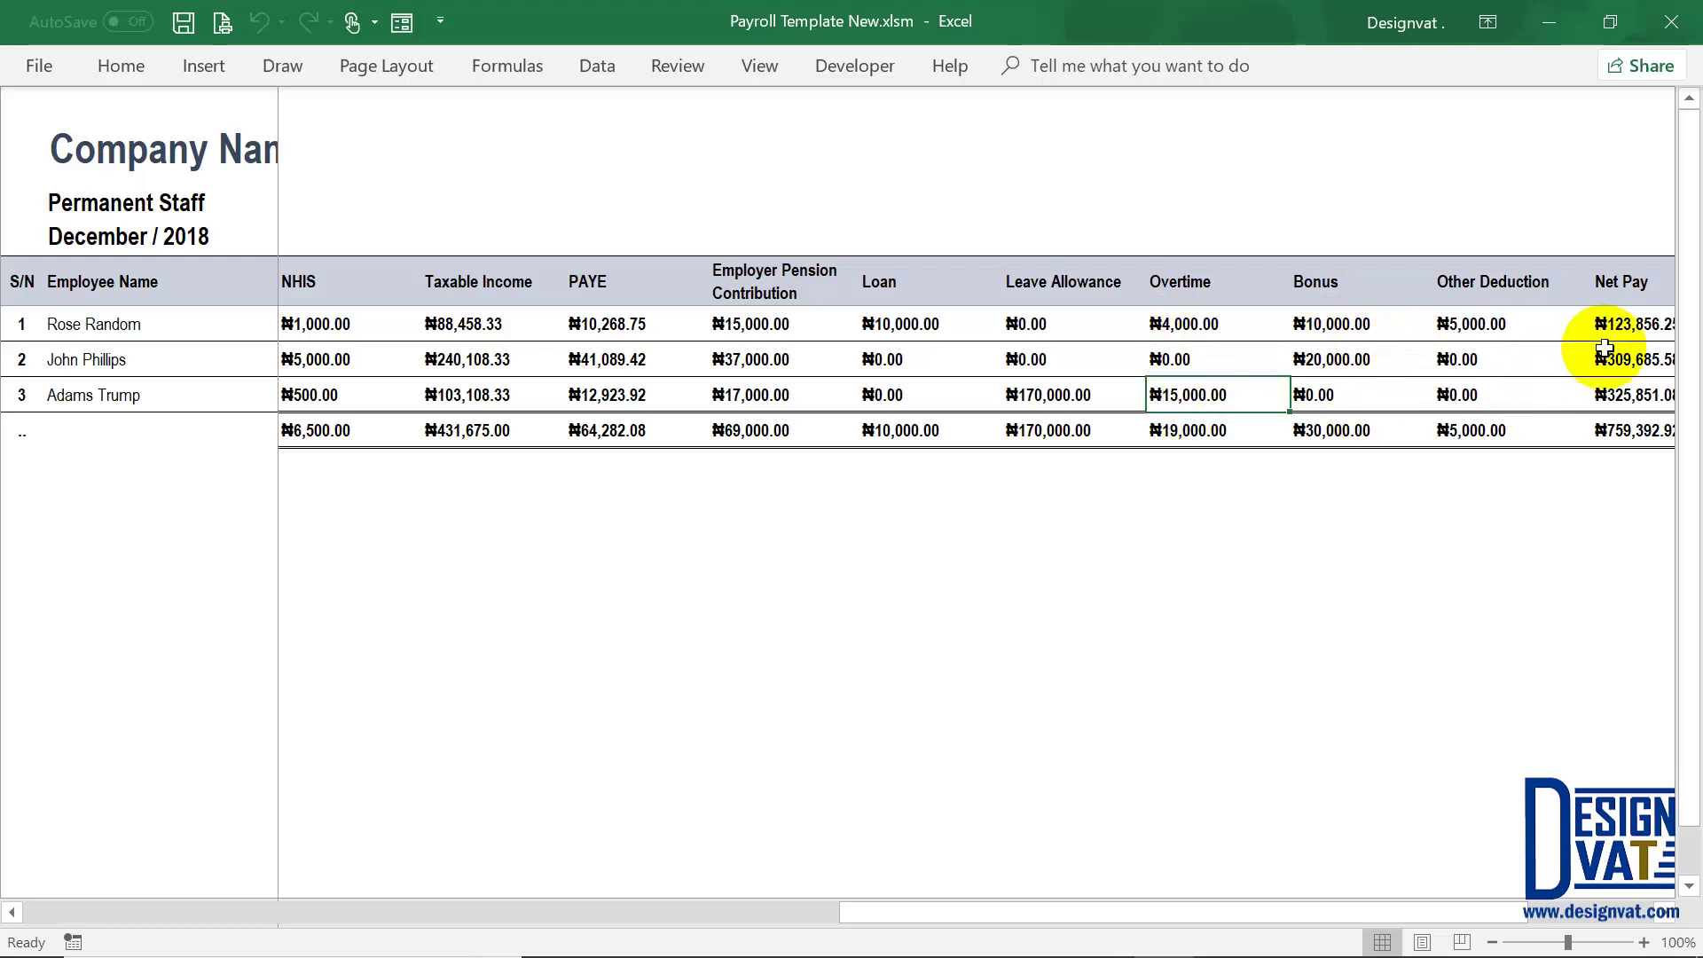
Step: Check the three employees' Net Pay amounts and the Net Pay total
left_click_drag(1630, 326, 1618, 392)
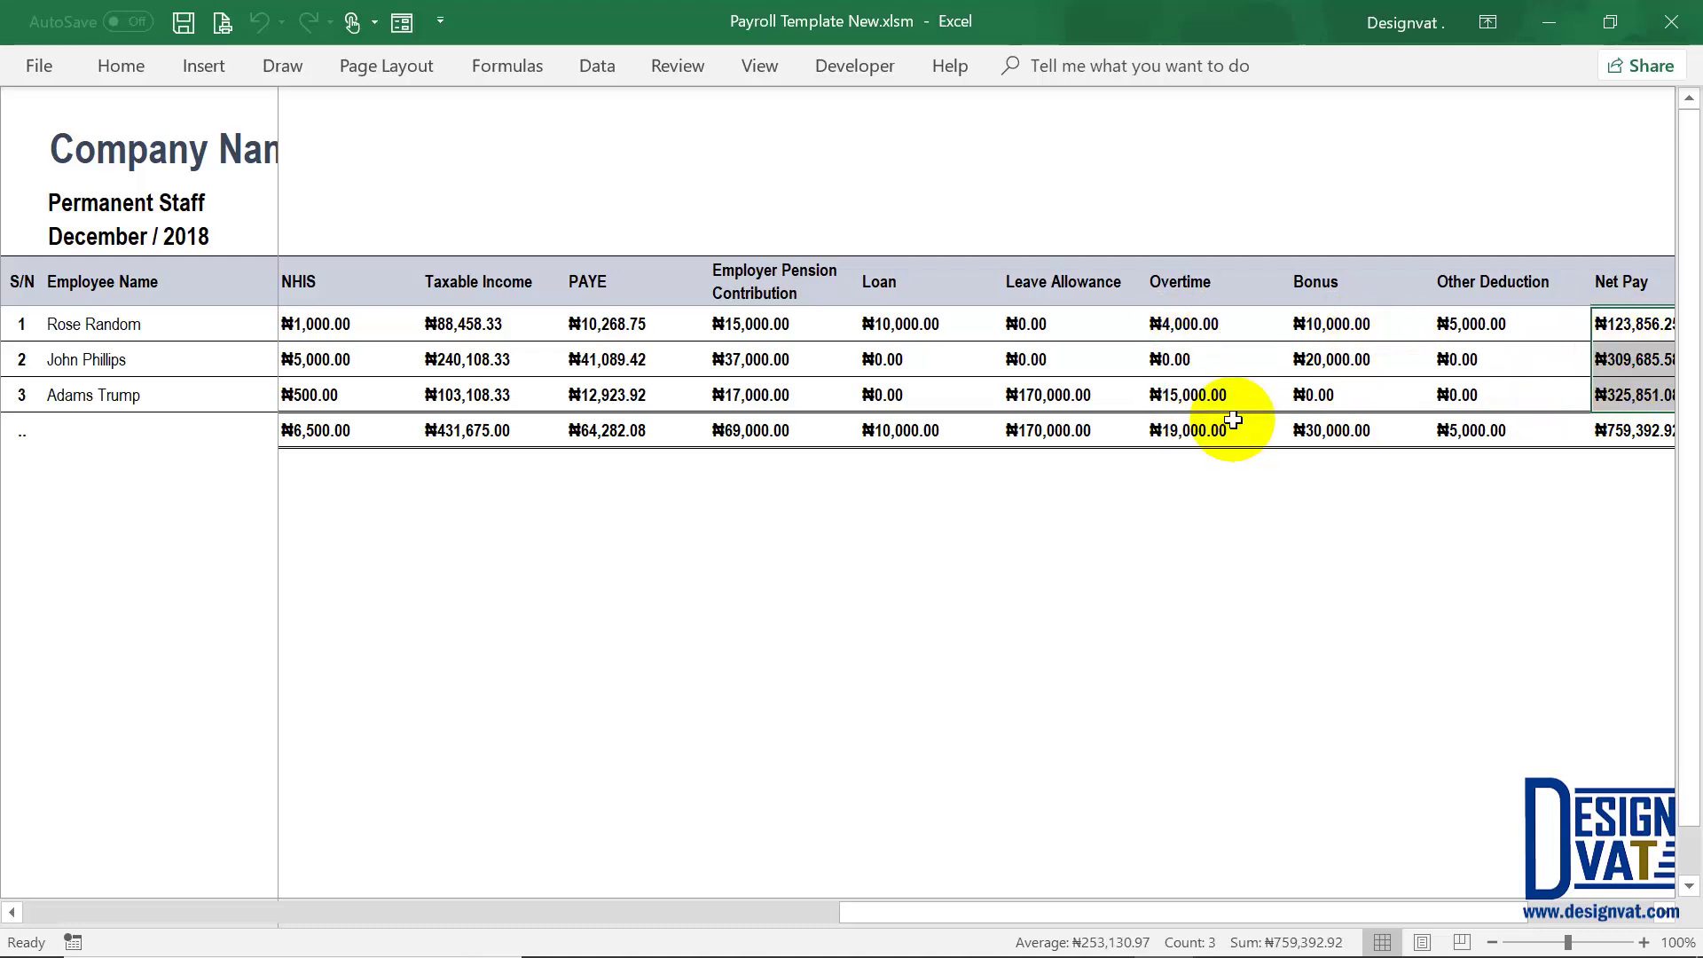
left_click(1666, 912)
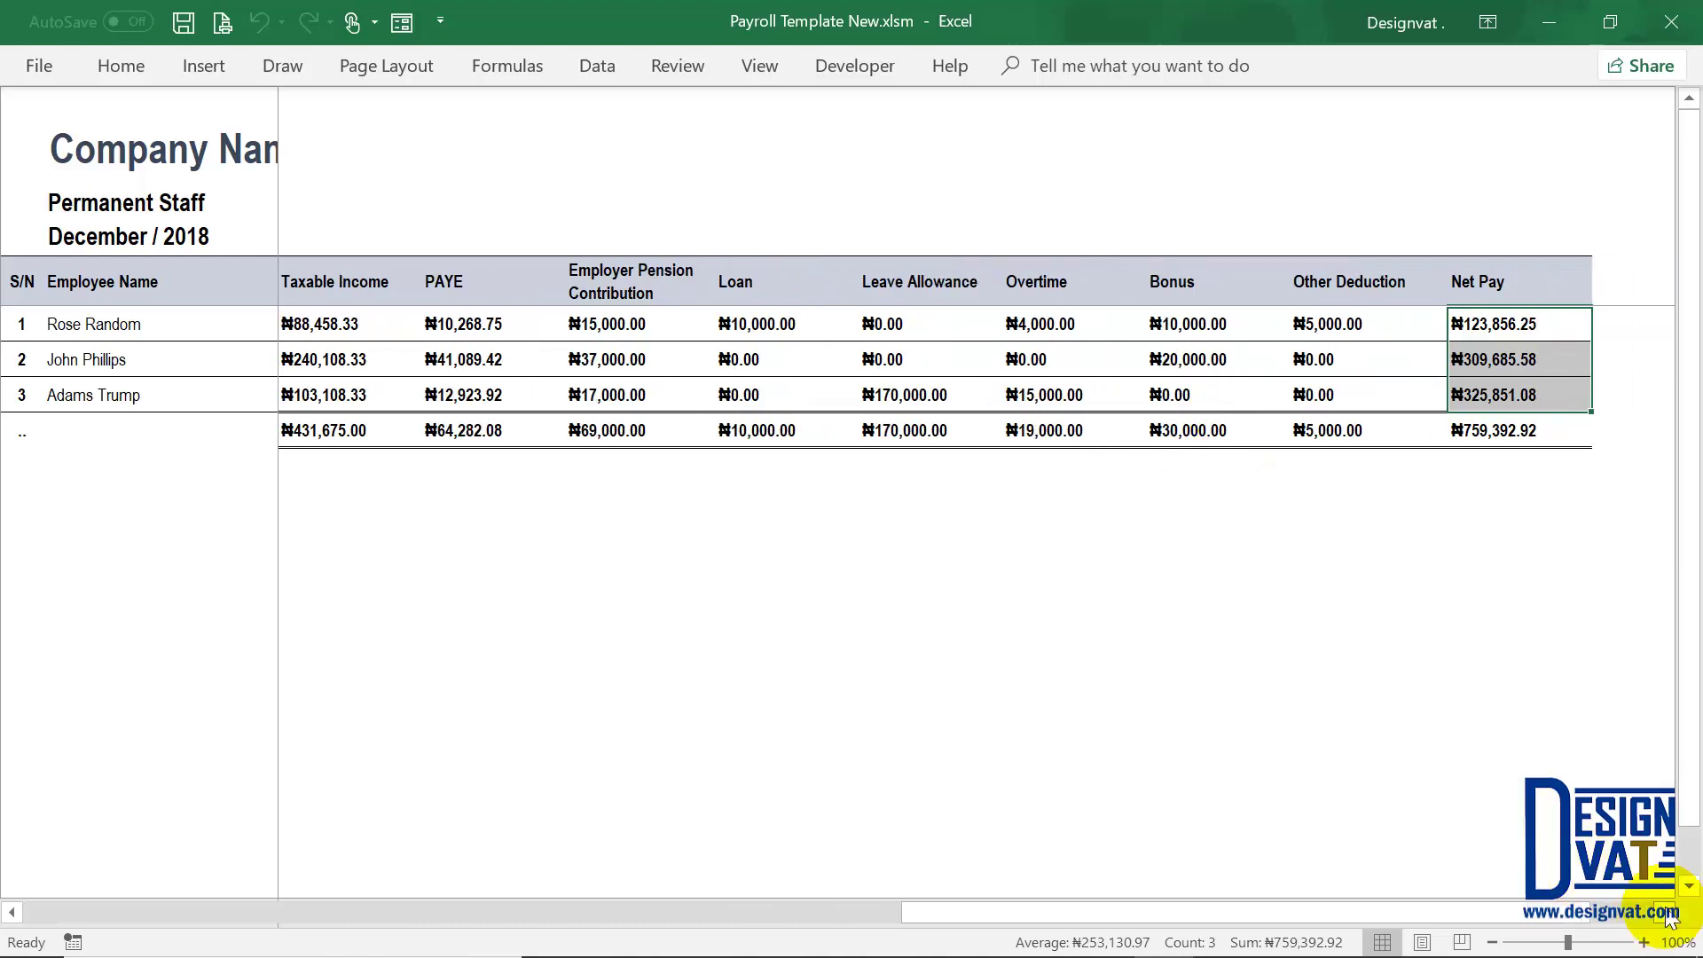
left_click(1481, 442)
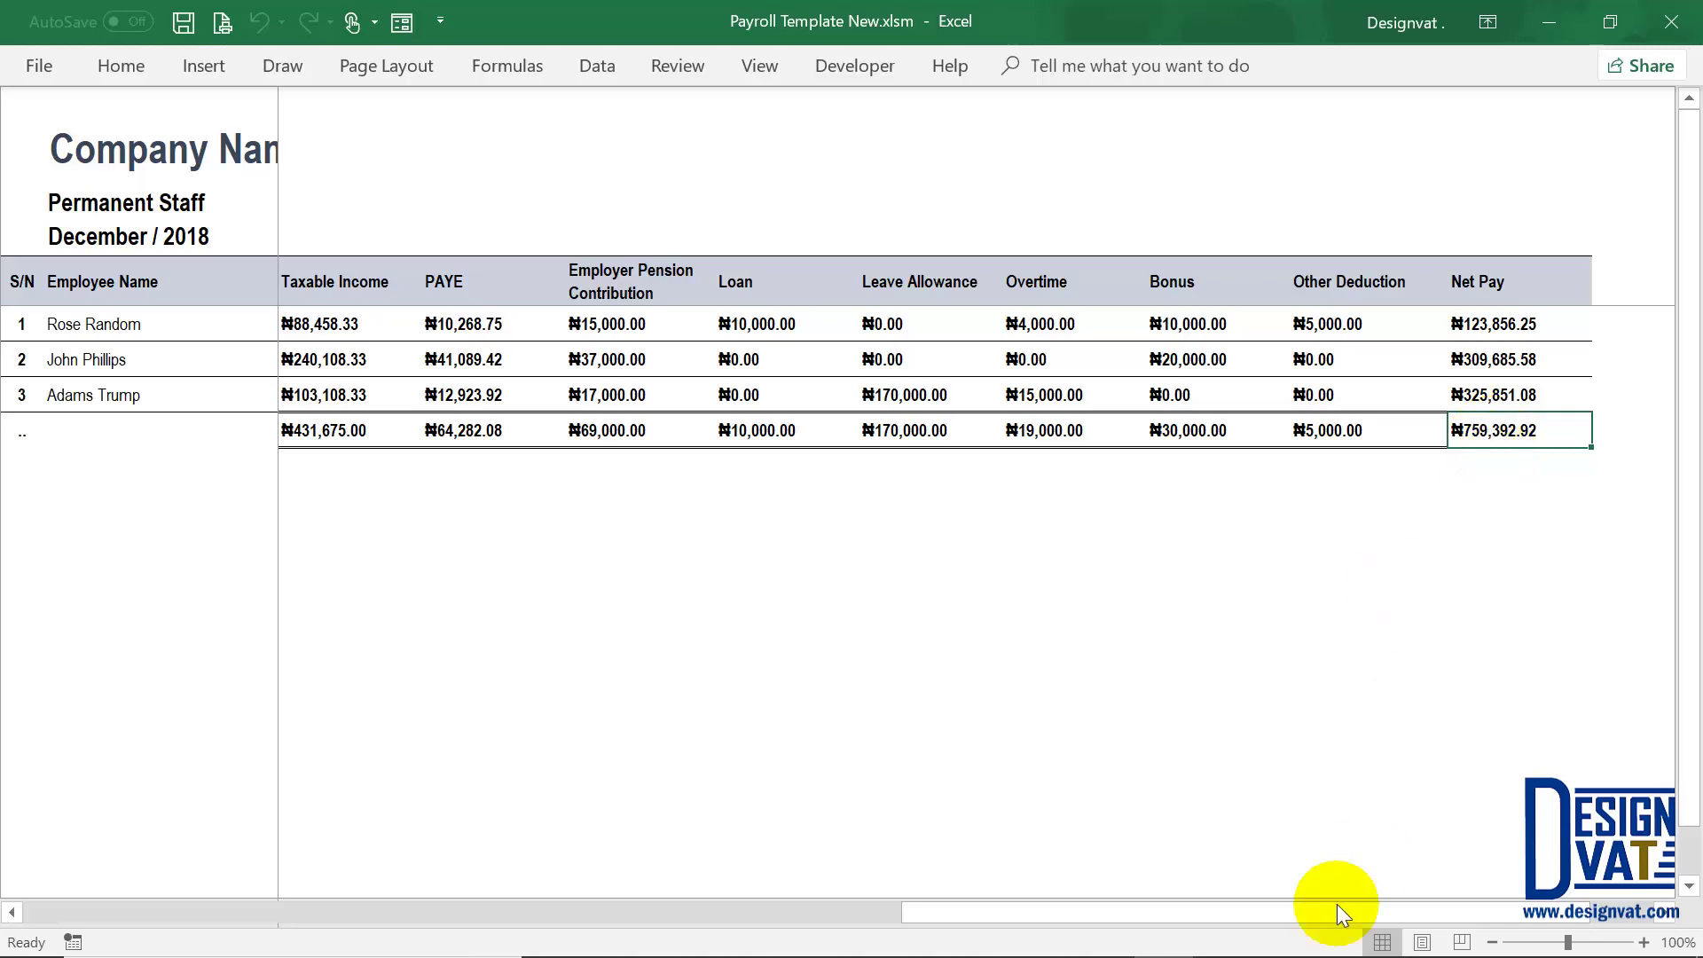
left_click_drag(1332, 910, 710, 283)
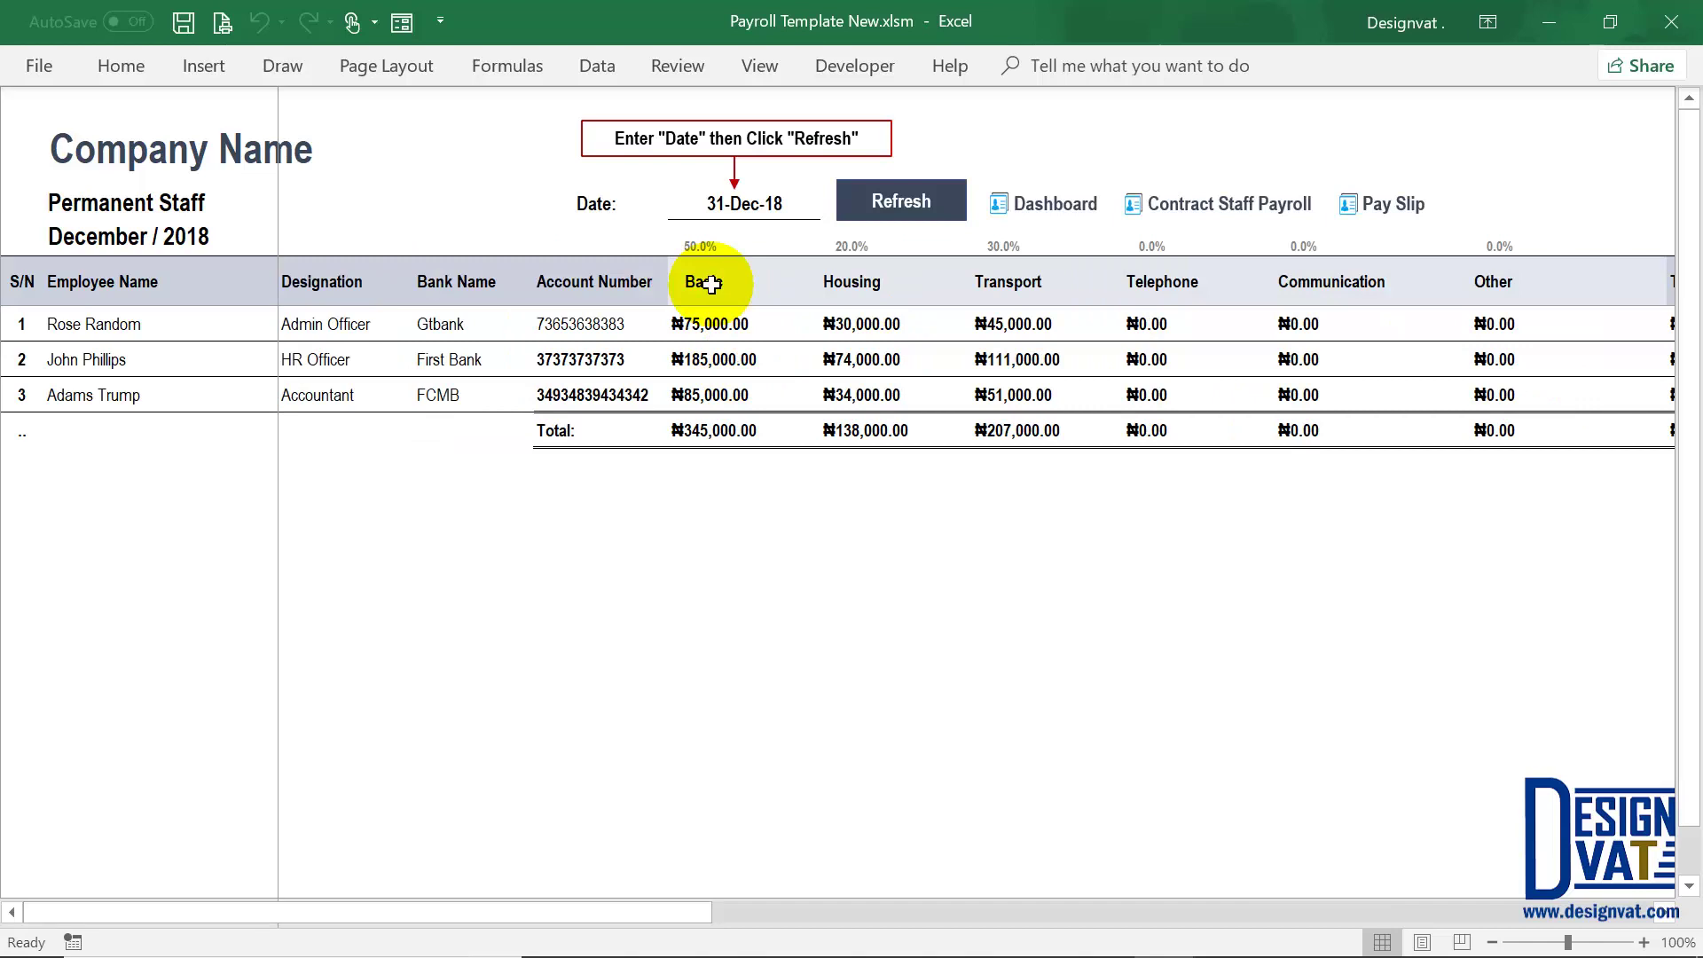
Step: Look up the HR Officer's ₦350,000.00 salary review dated 01-Jan-18 in the employee records
left_click(1077, 211)
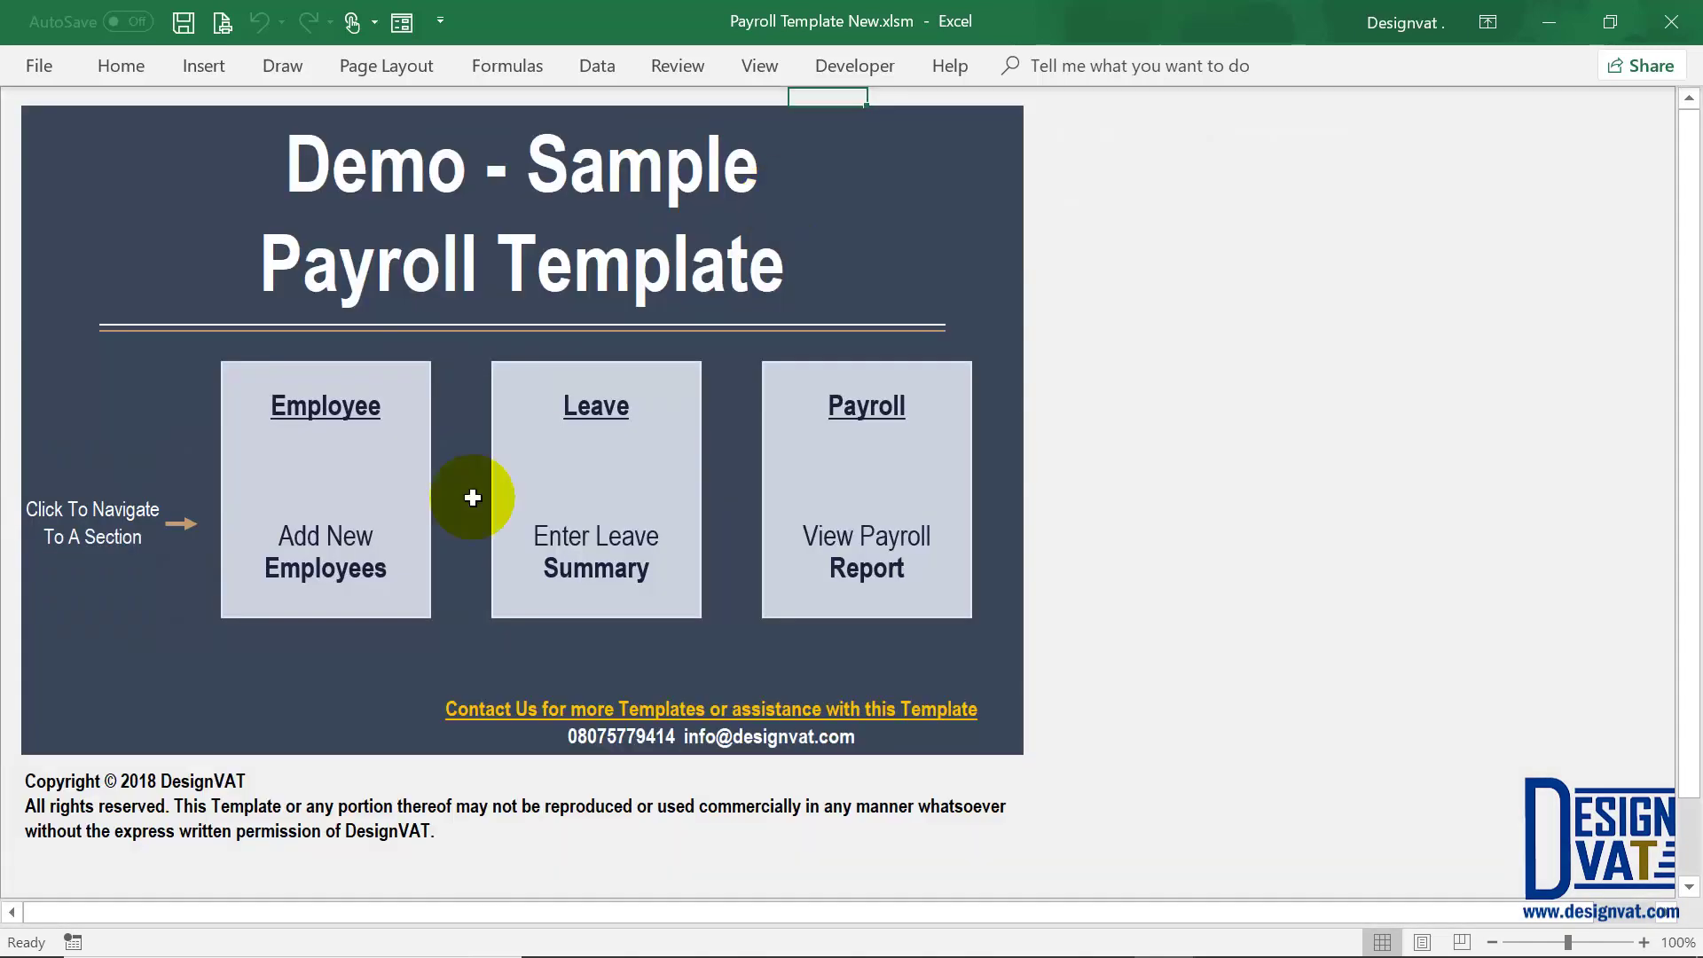
left_click(335, 484)
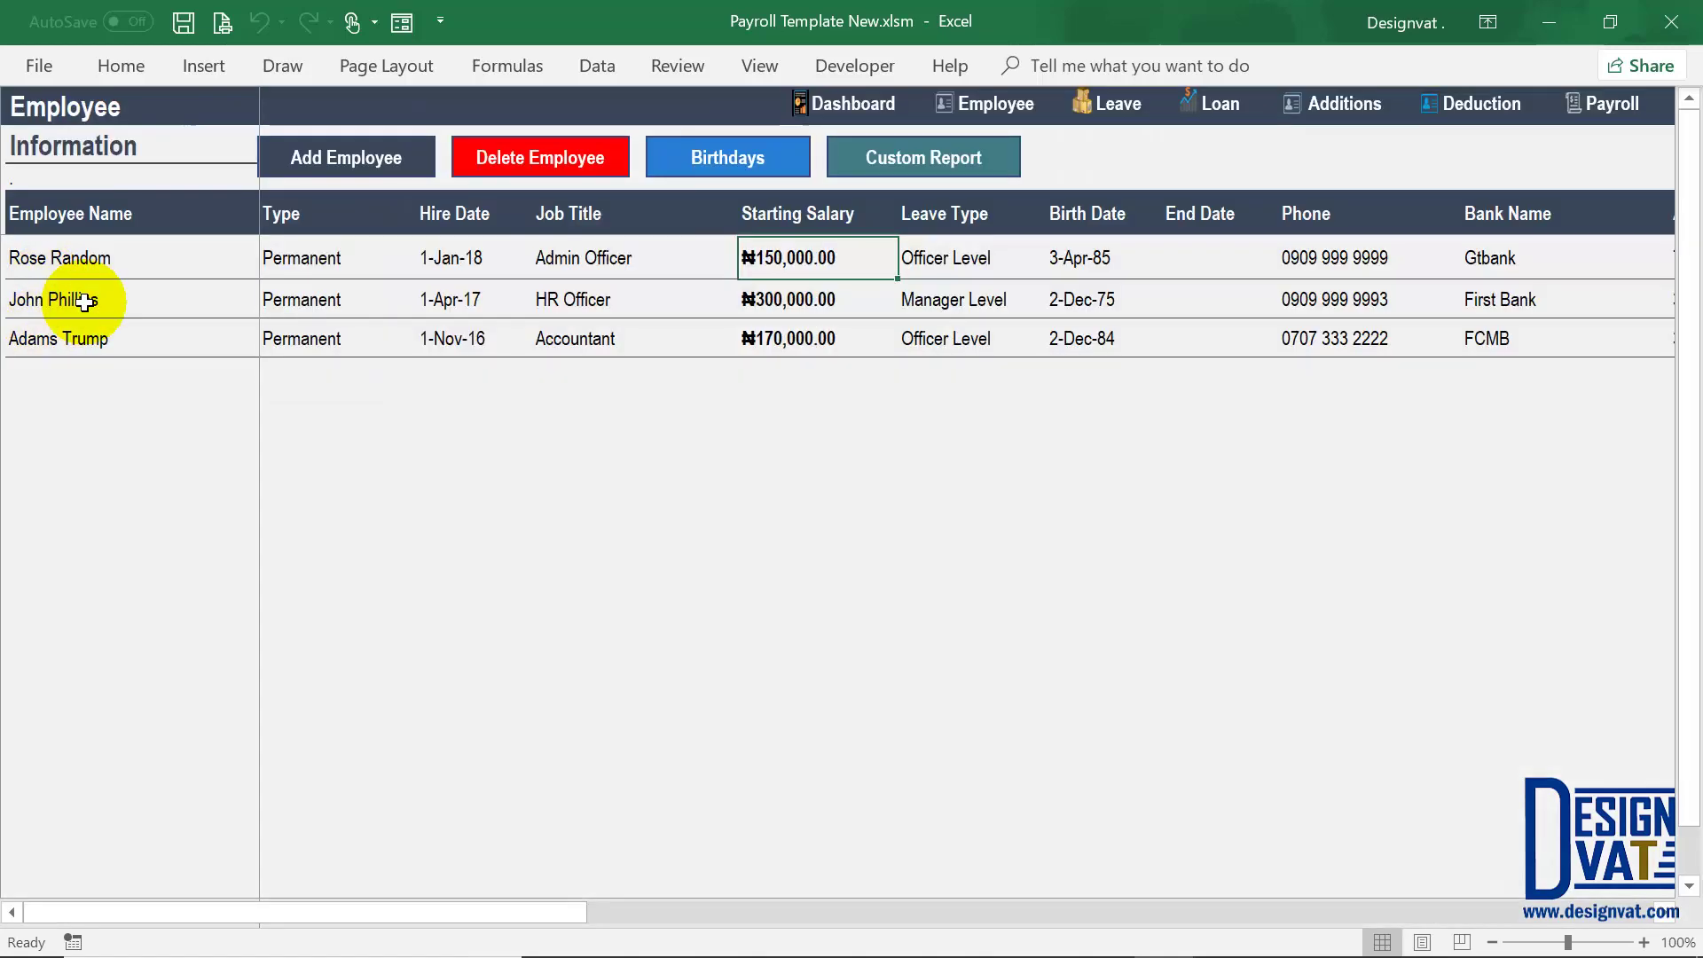
left_click(89, 302)
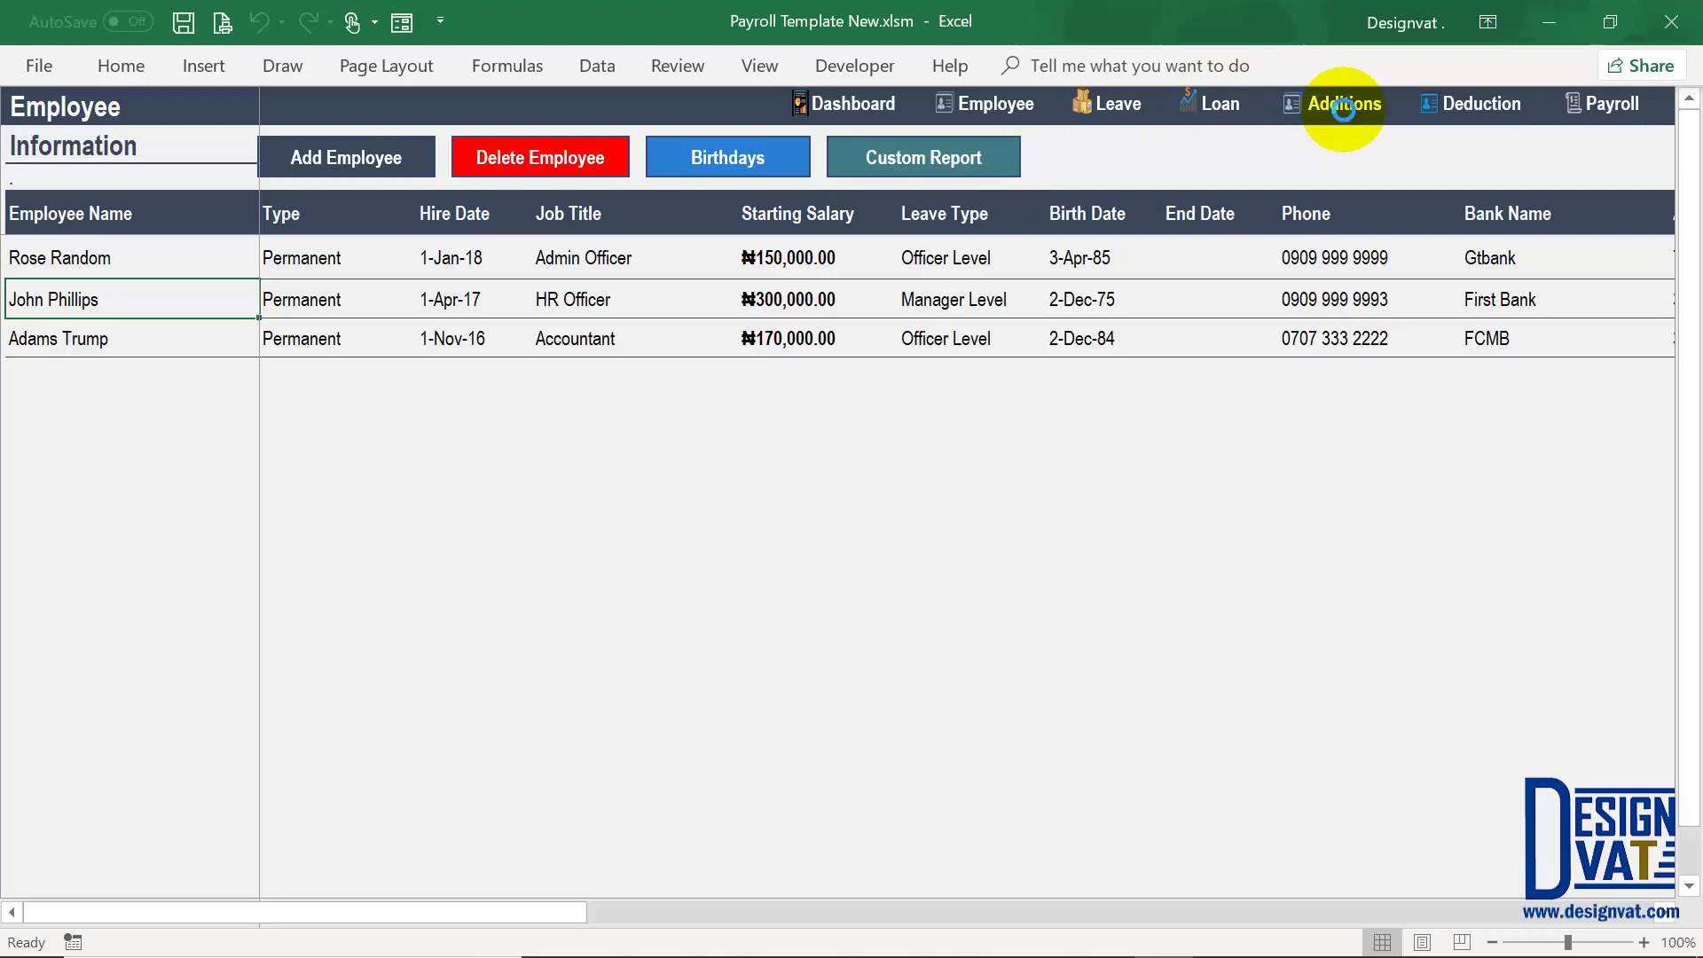
left_click(1343, 106)
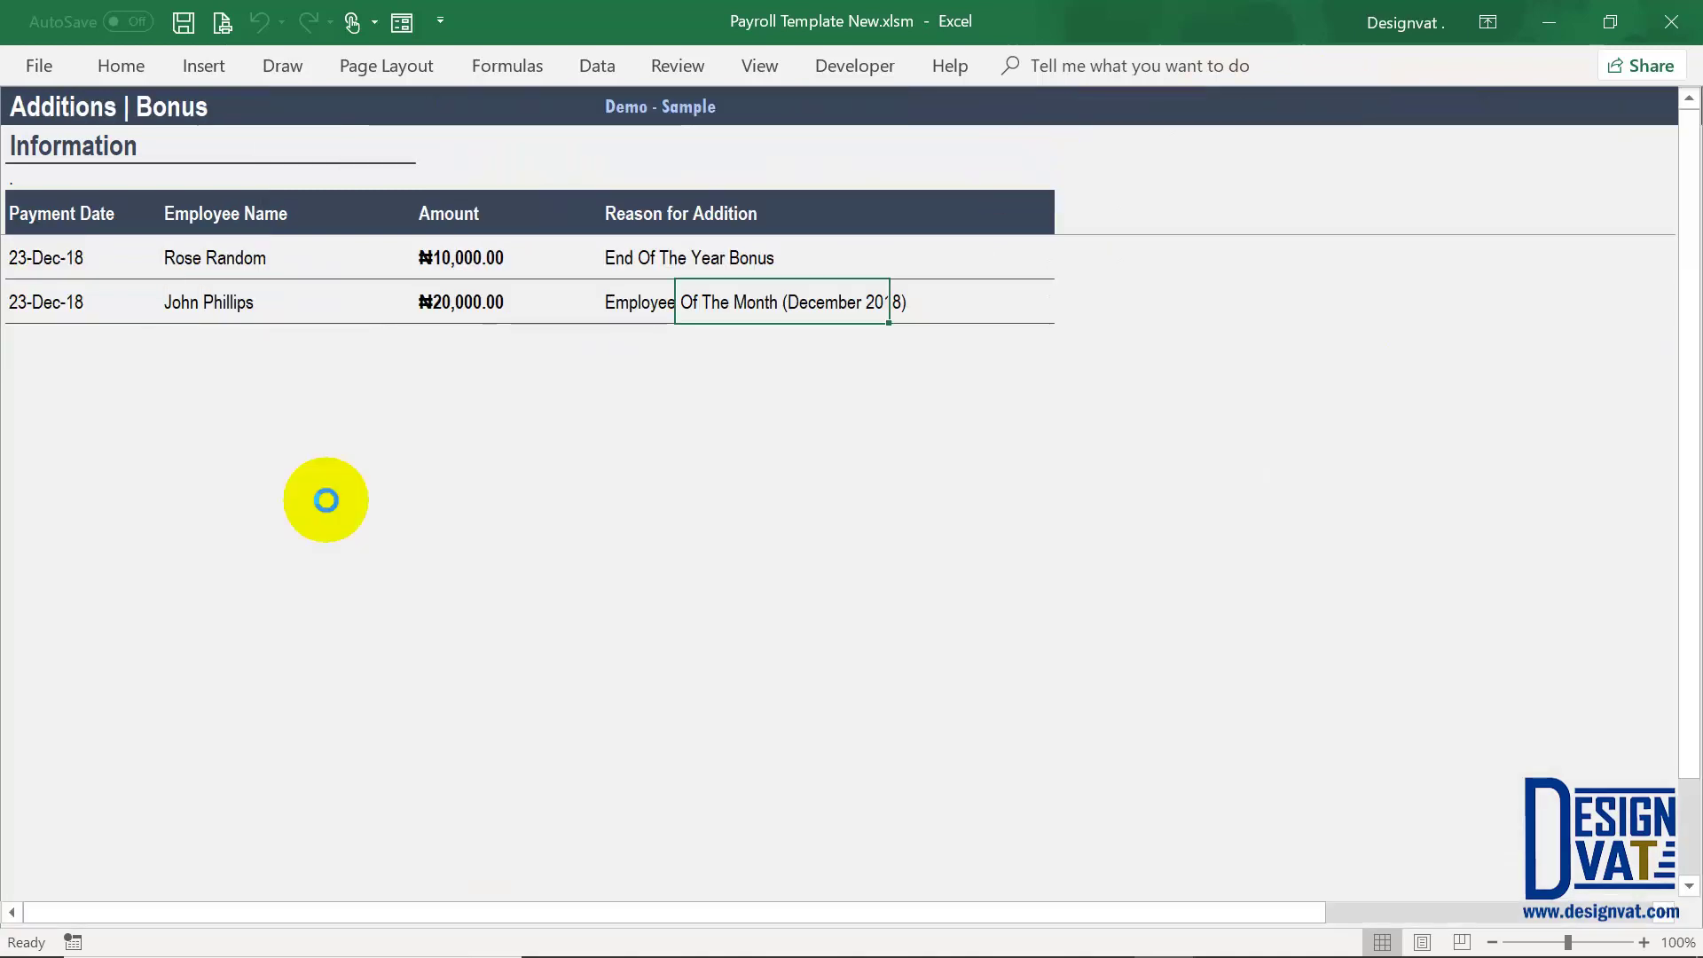
left_click(16, 258)
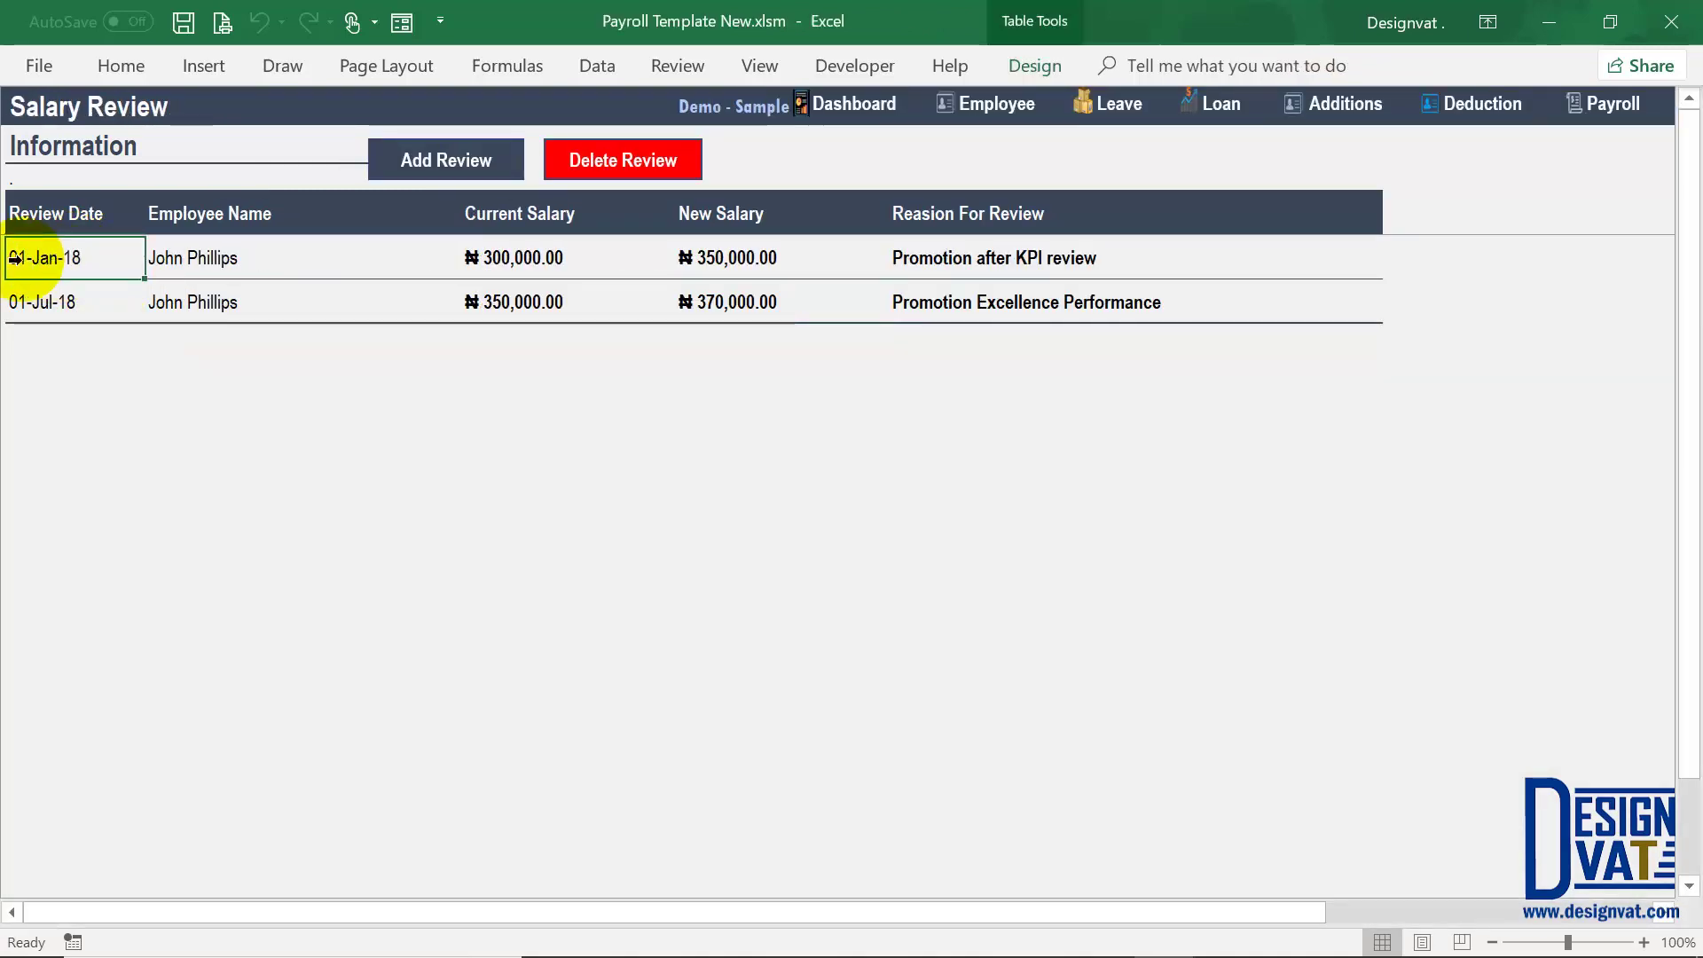
left_click(742, 256)
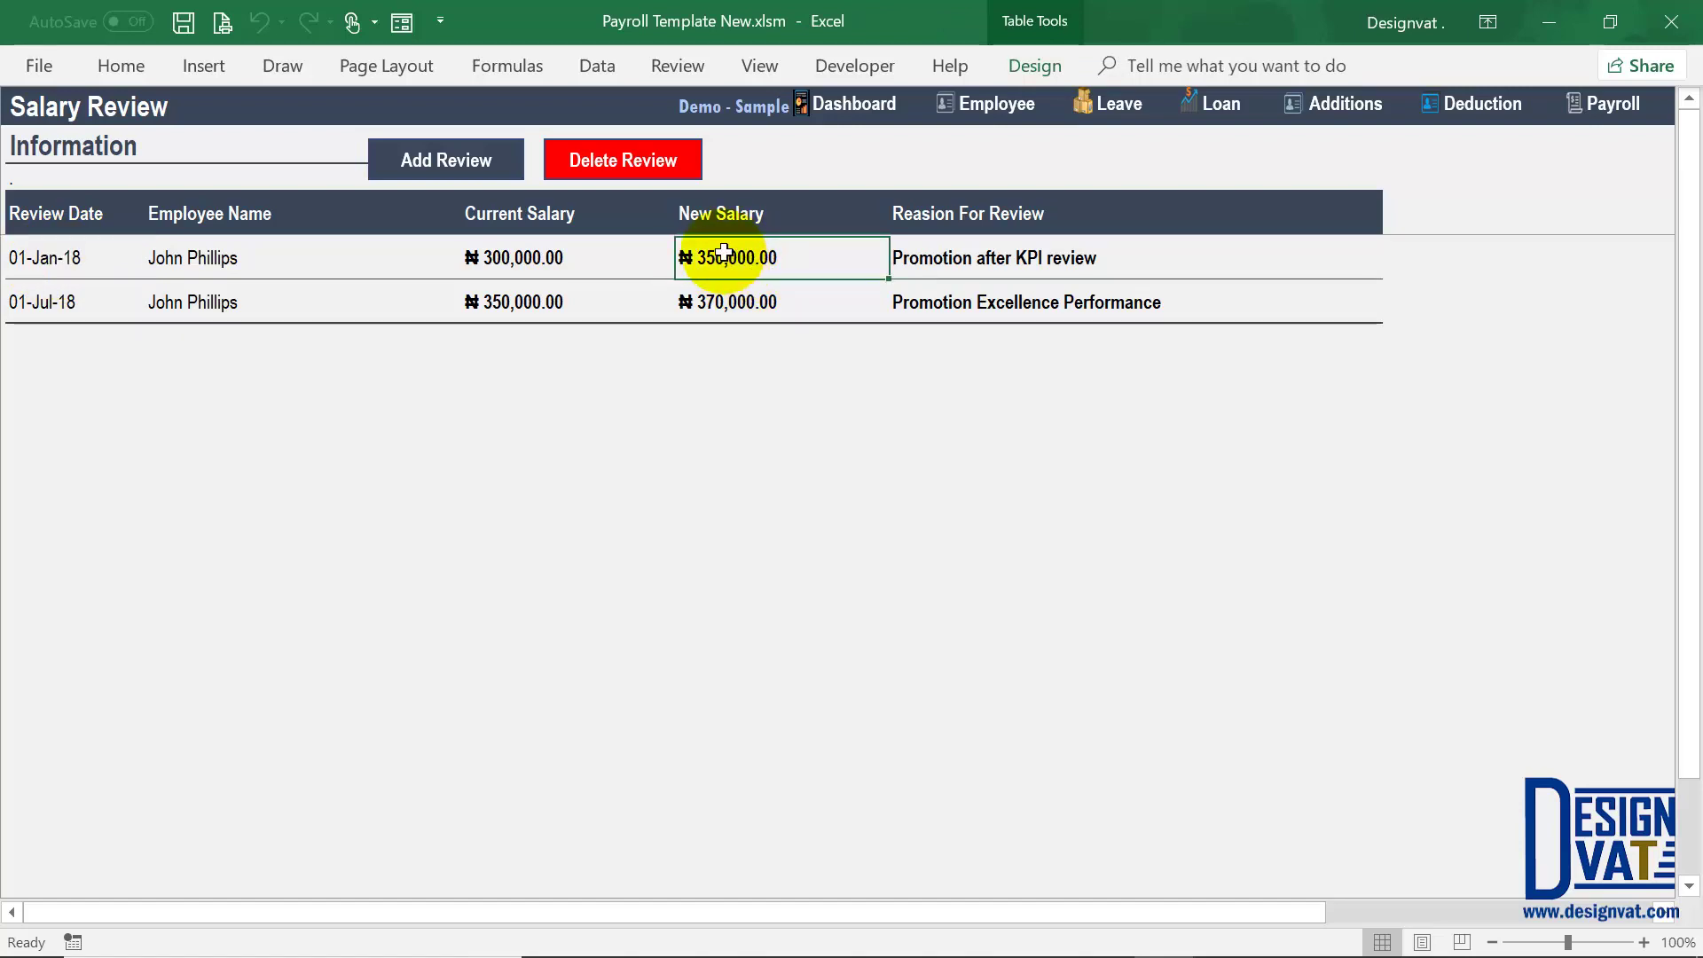
left_click(1610, 104)
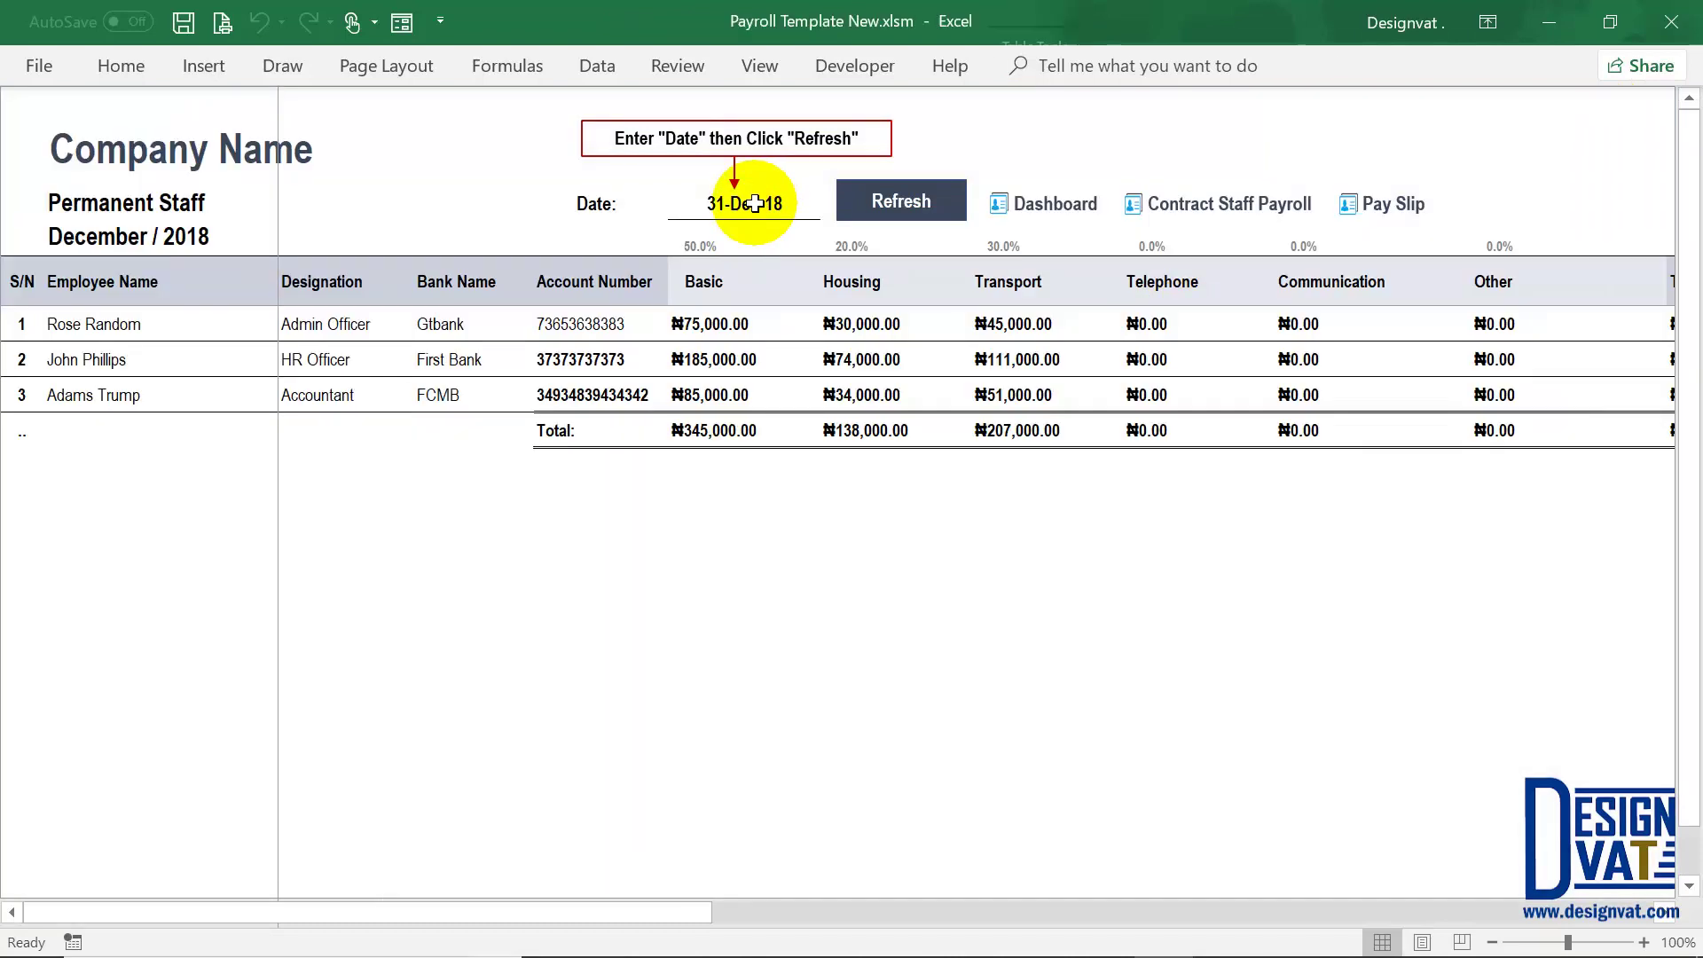
Step: Change the payroll date to 31-1-2018 and check the second employee's total salaries
double_click(753, 204)
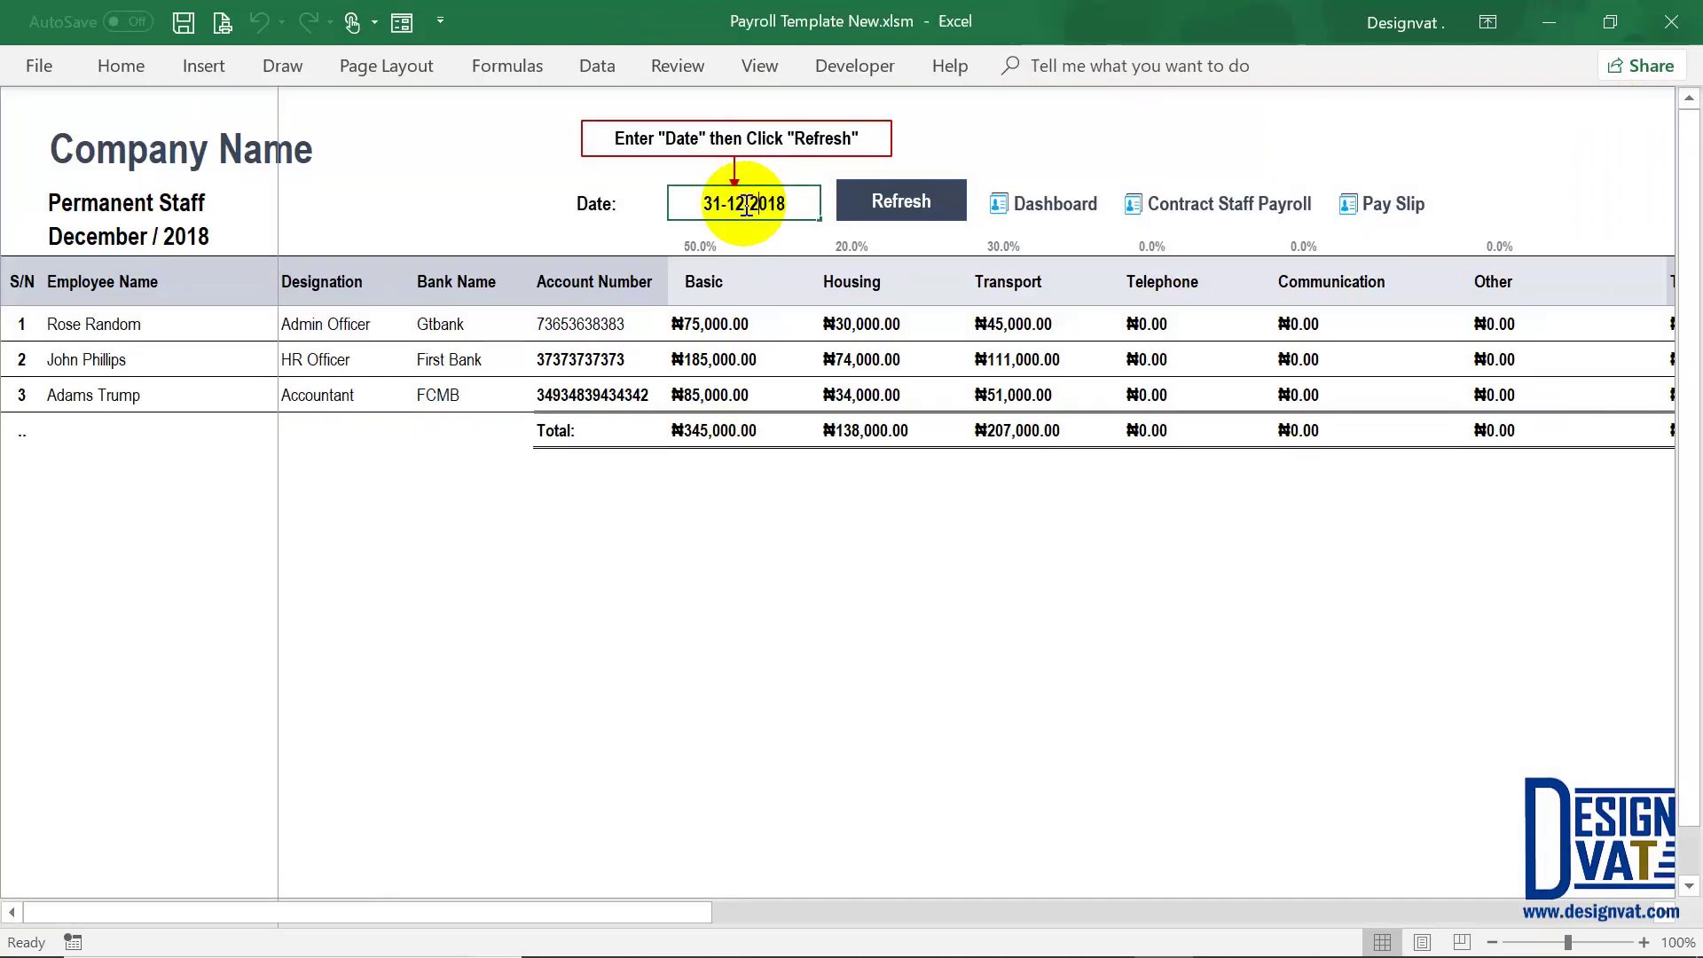
key("BackSpace")
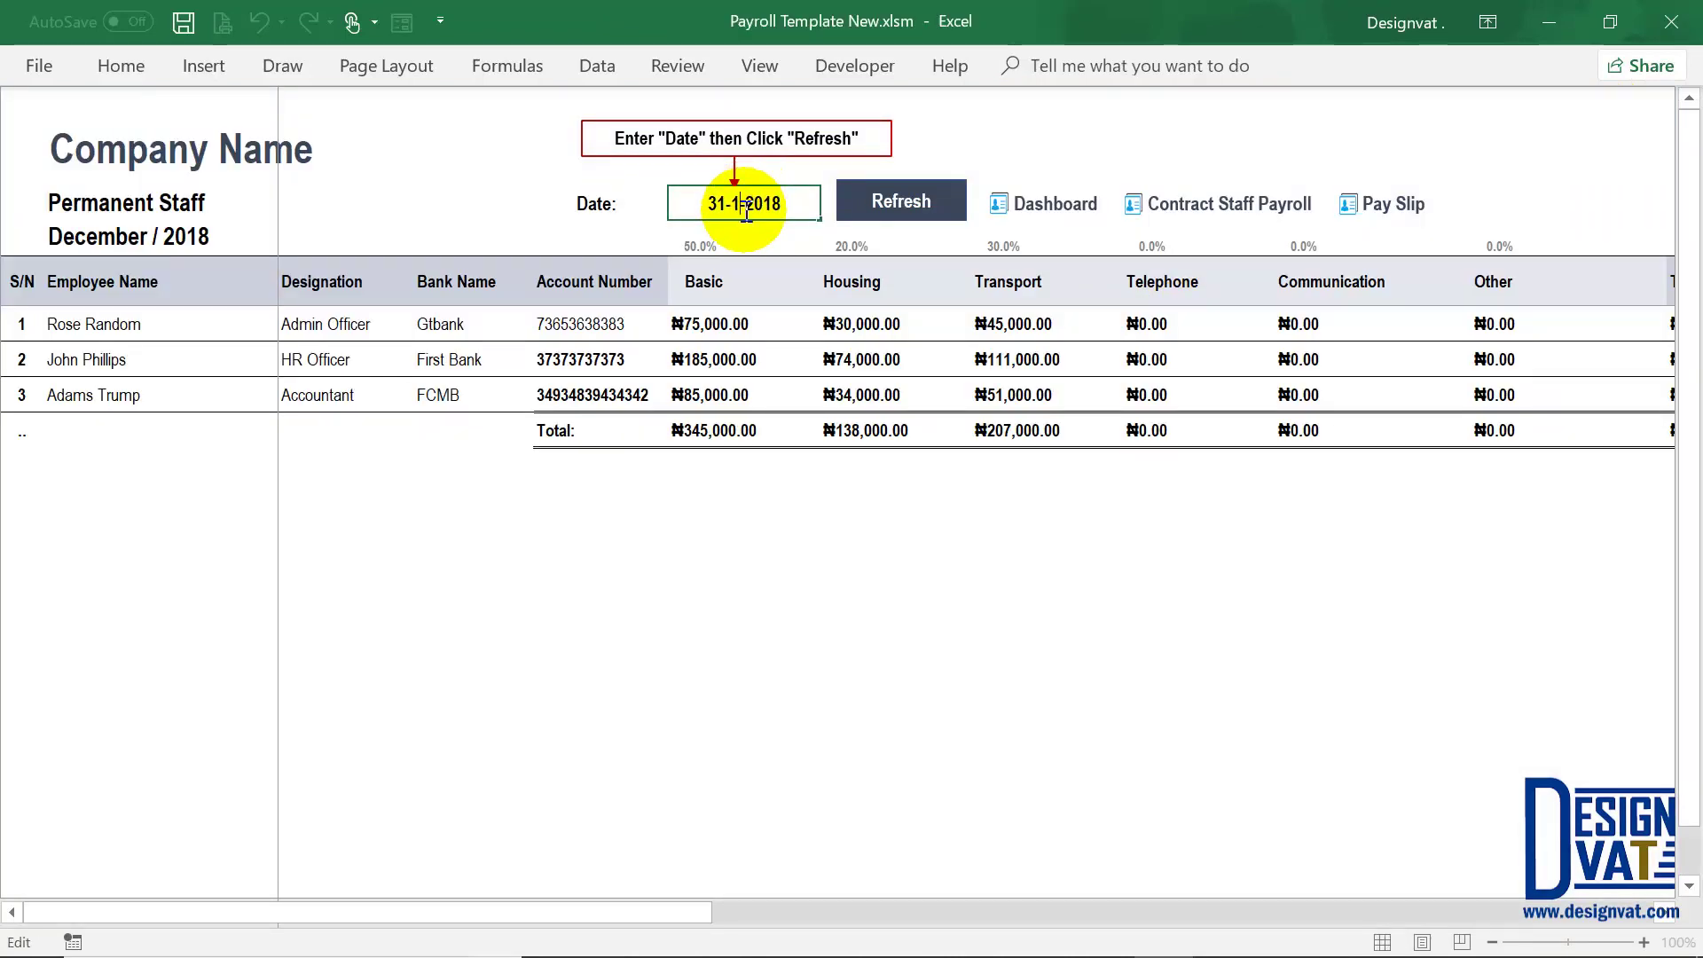
key("Return")
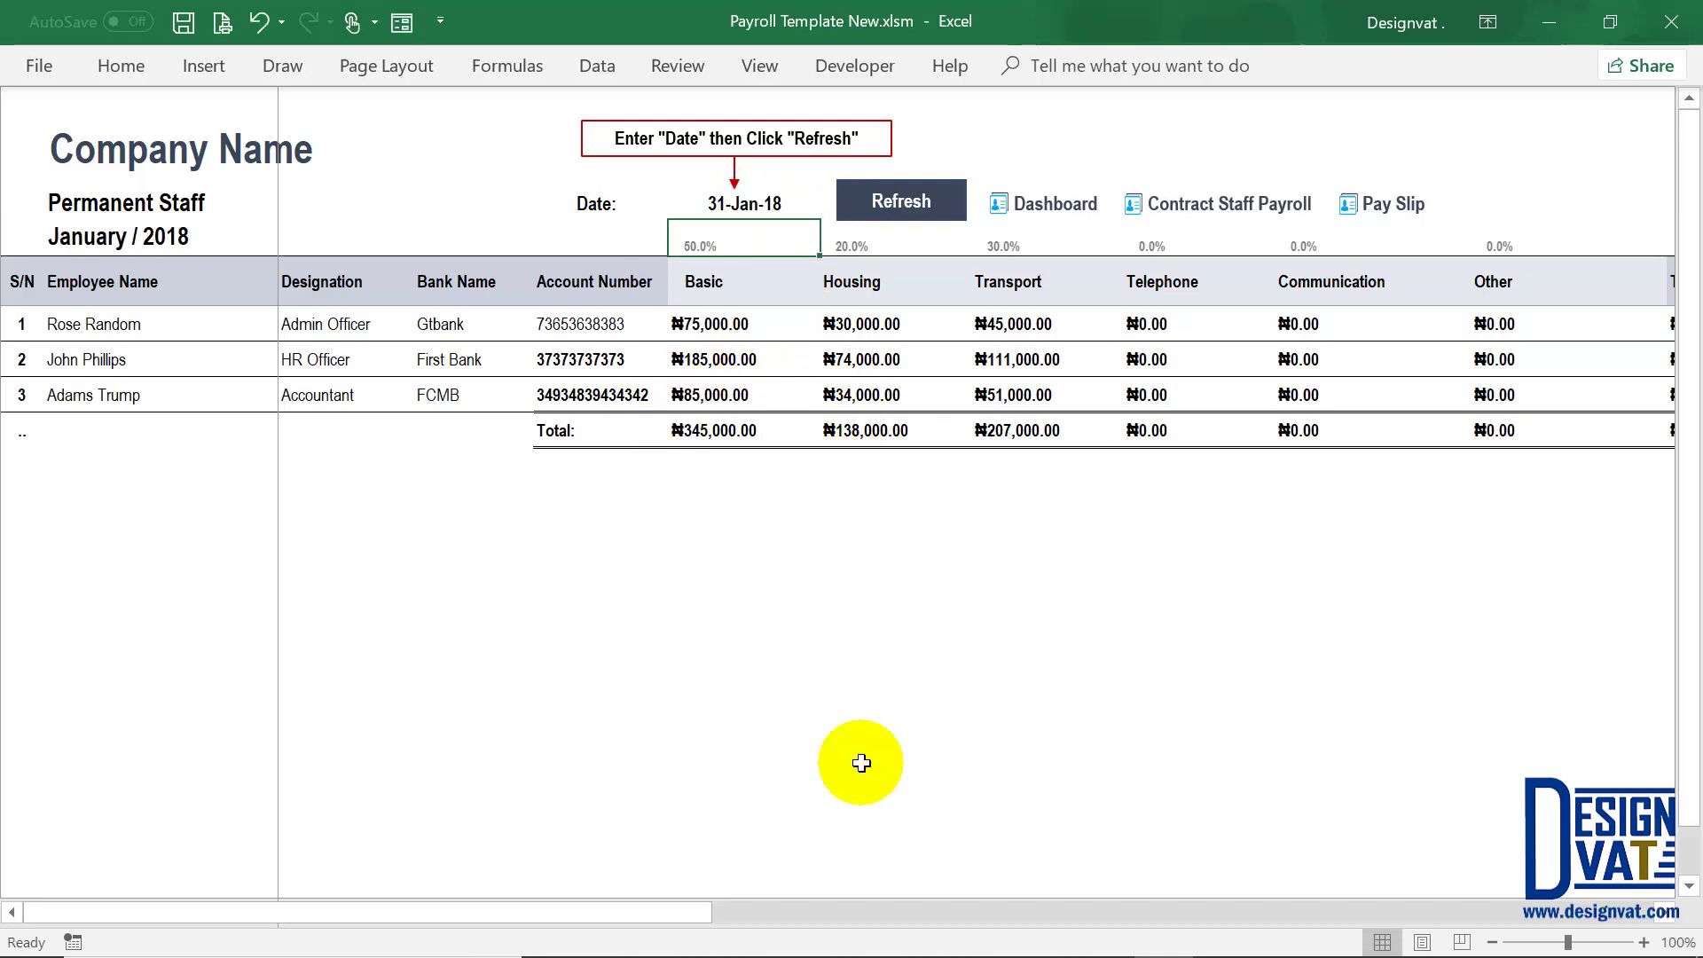
left_click(1664, 912)
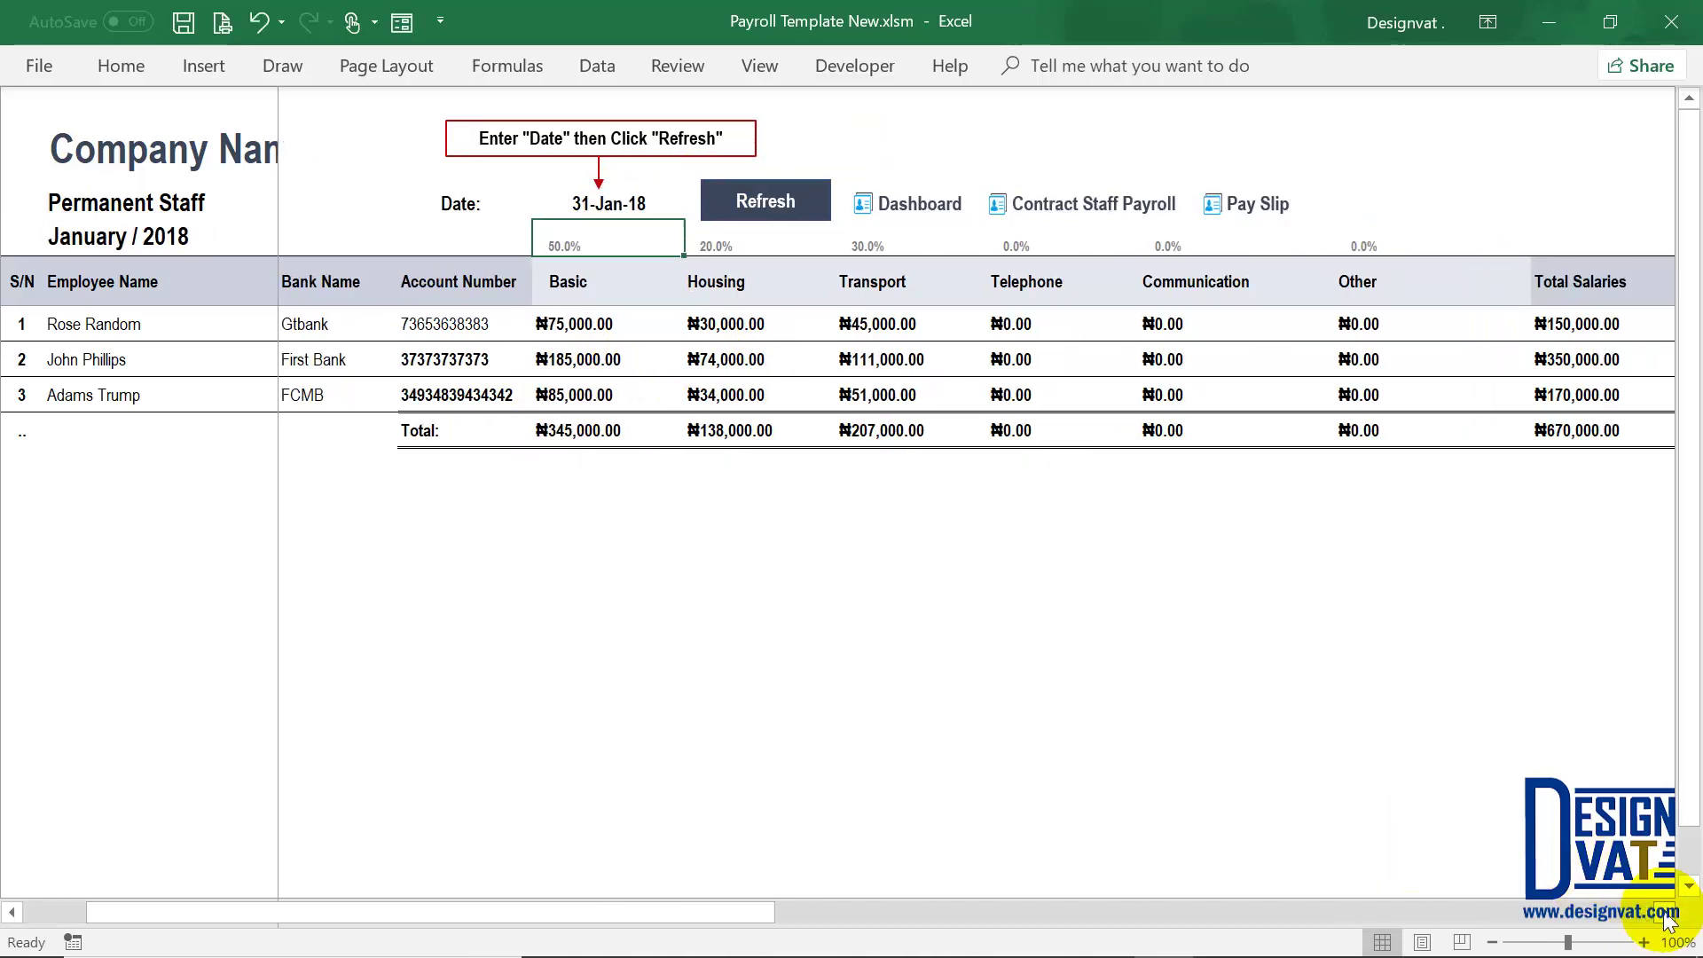
left_click(1664, 912)
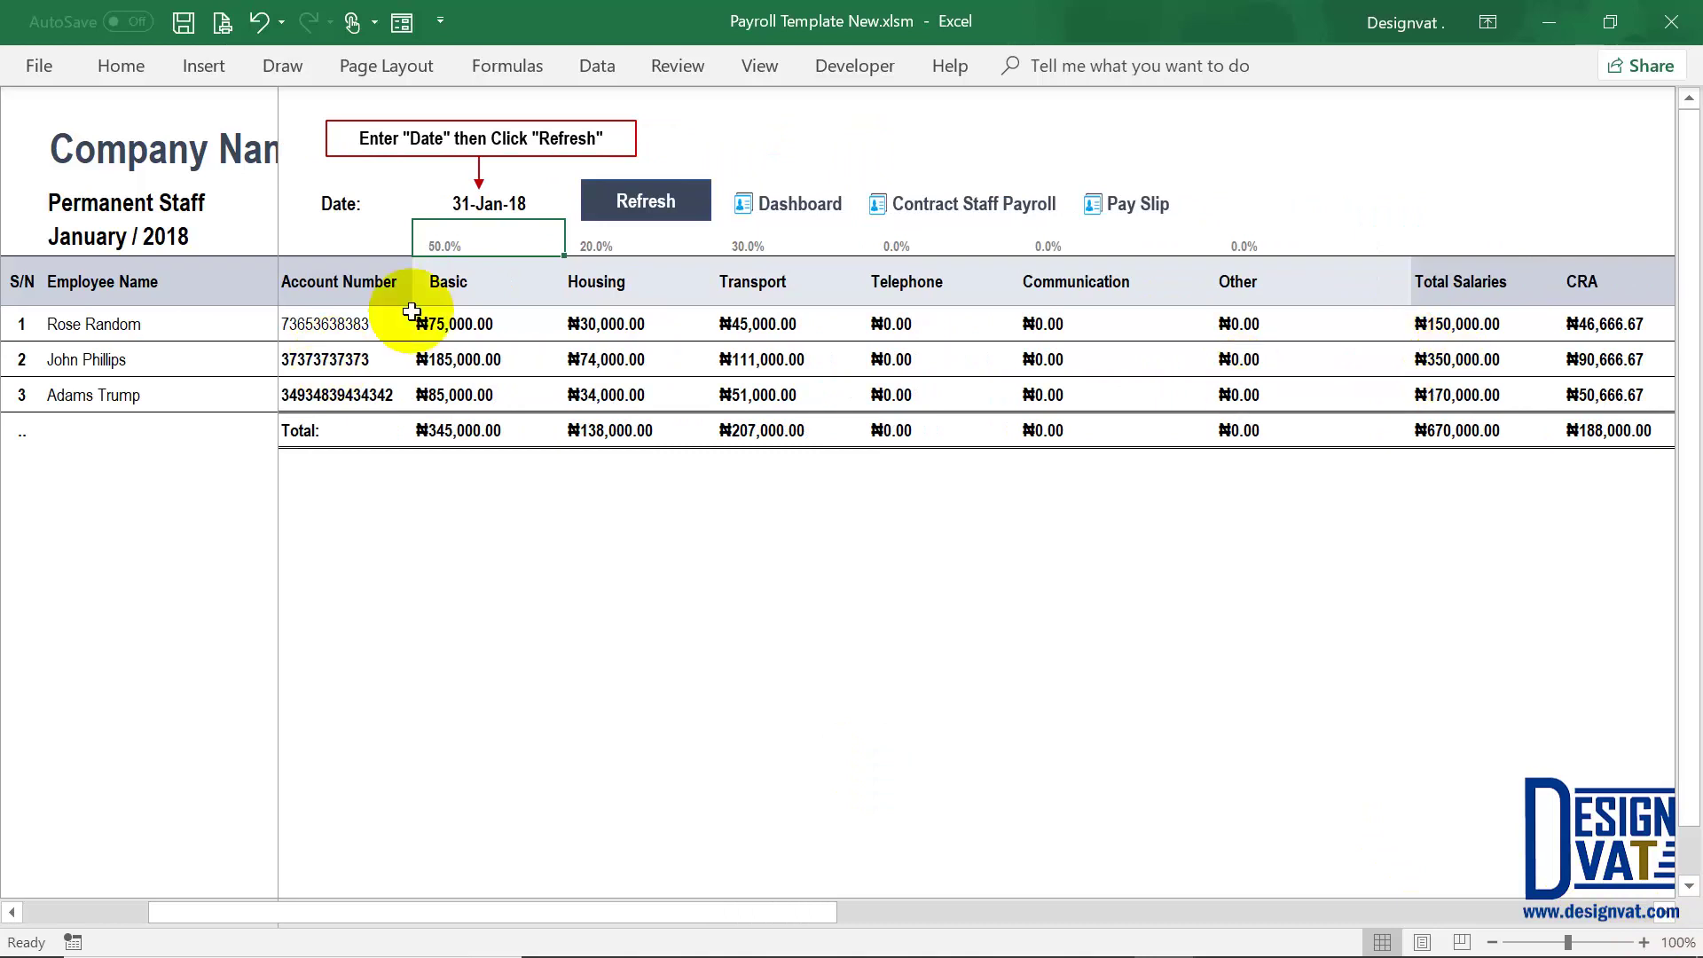
left_click(1460, 362)
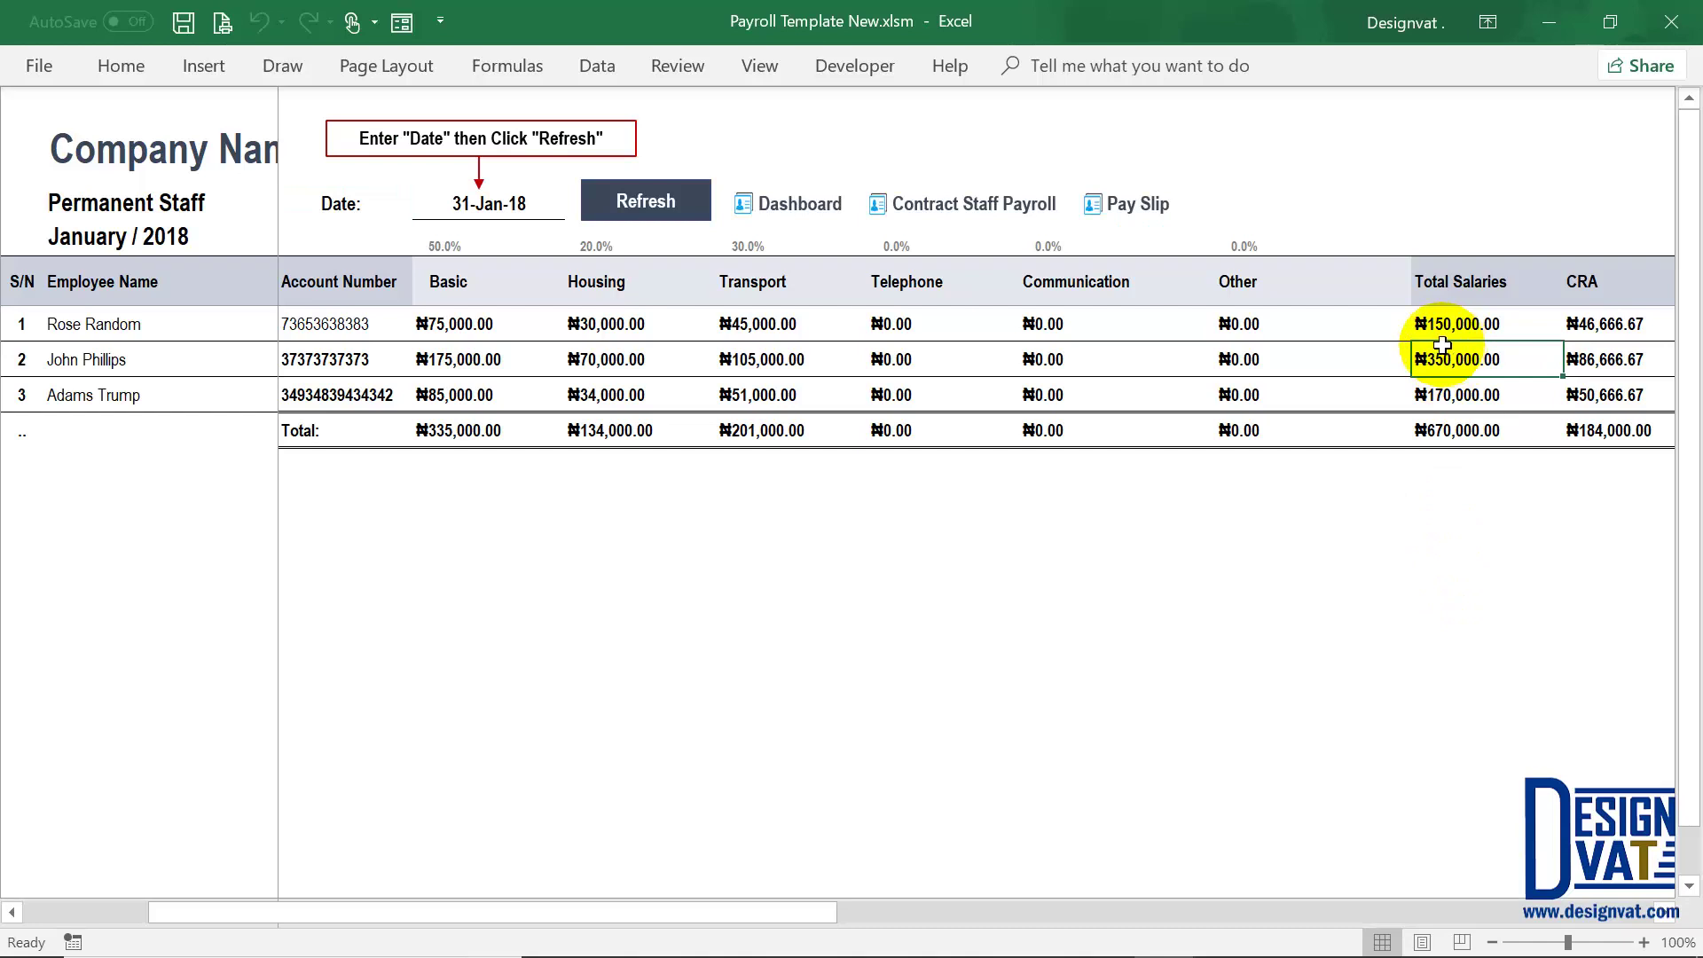
Step: Change the date to 31-7-2018, refresh, and confirm the second employee's ₦370,000.00 total
double_click(484, 204)
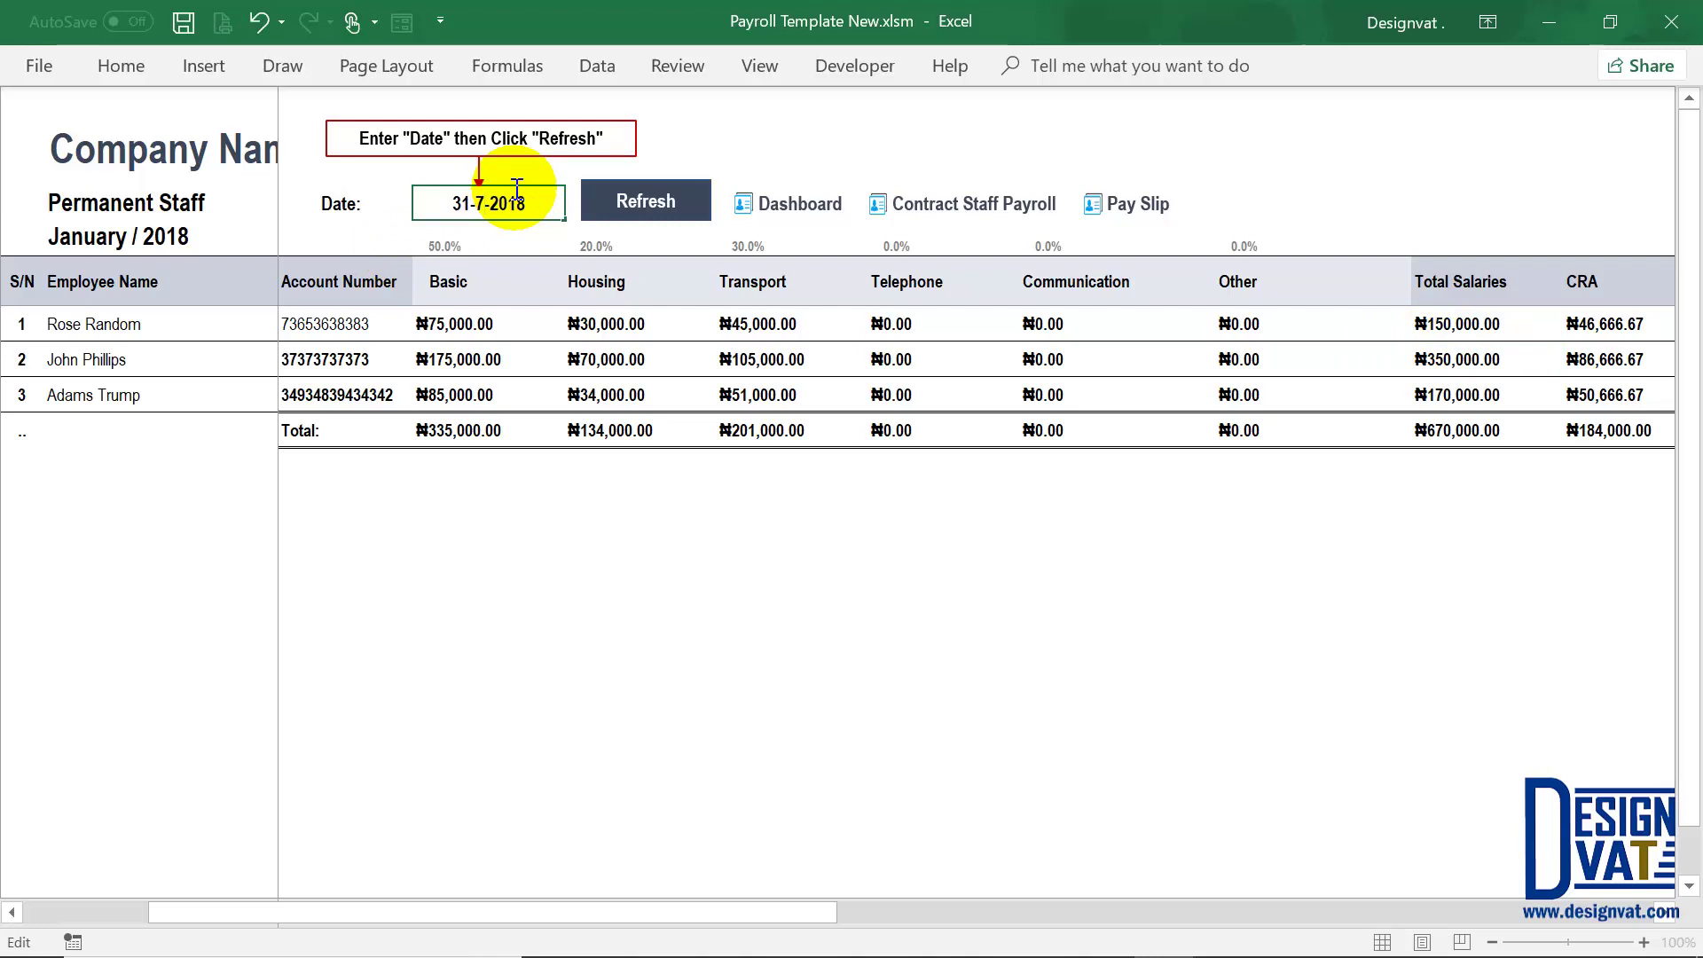
left_click(619, 206)
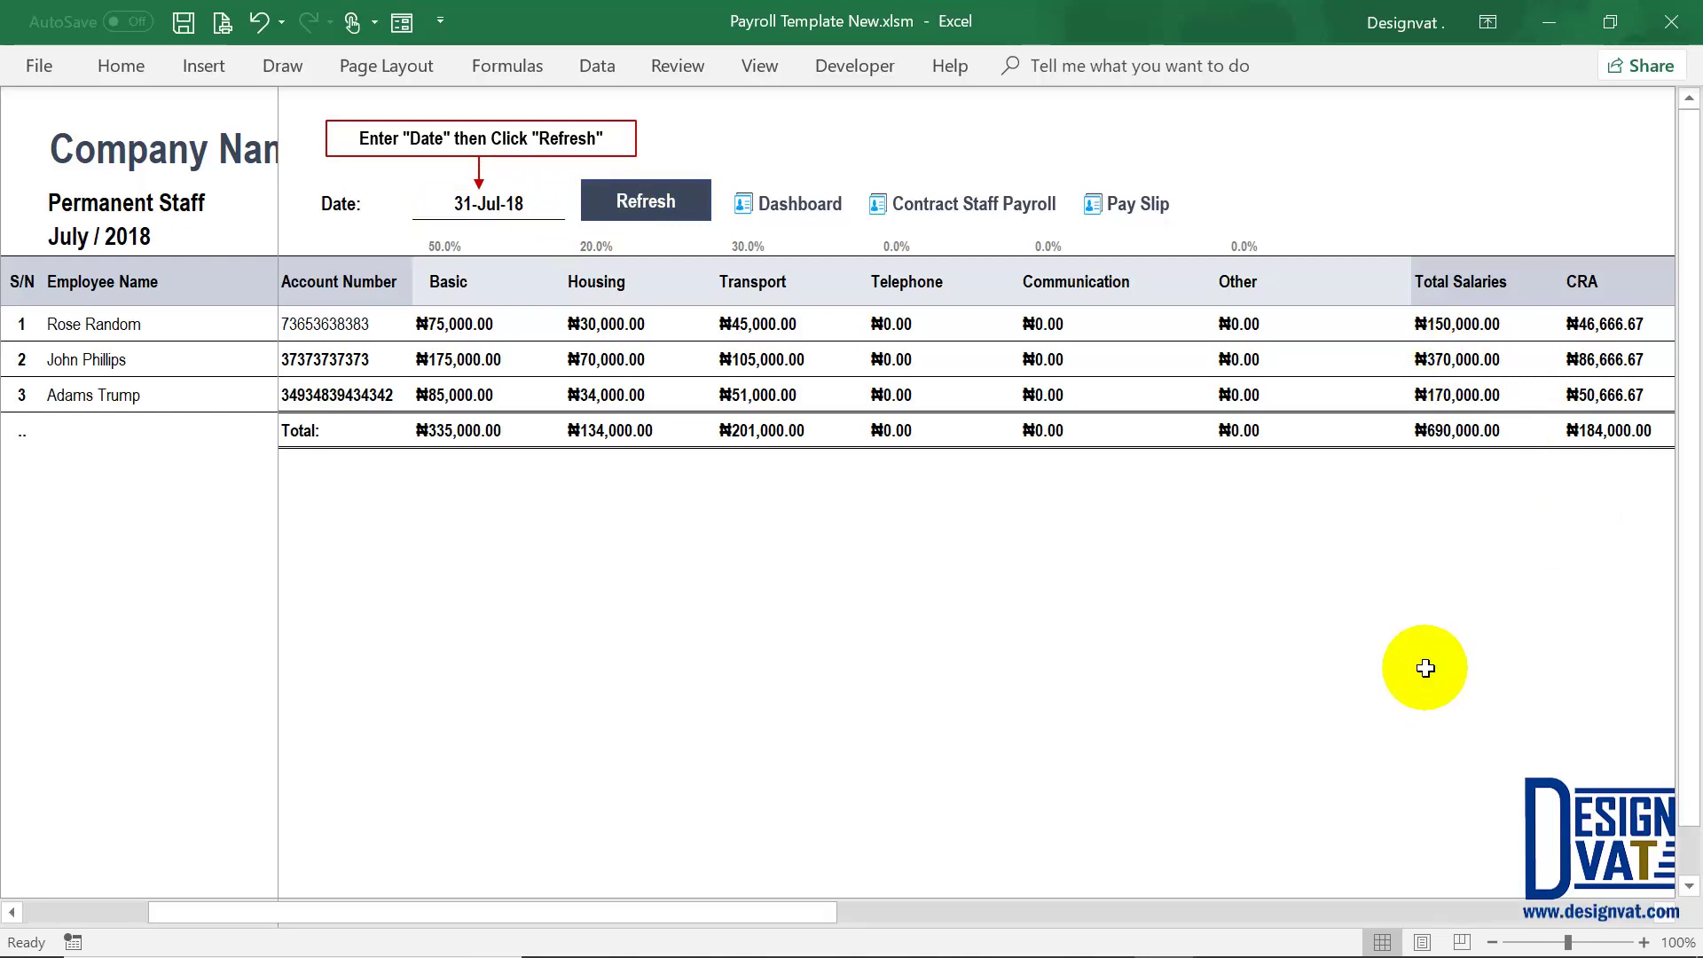
left_click(1438, 363)
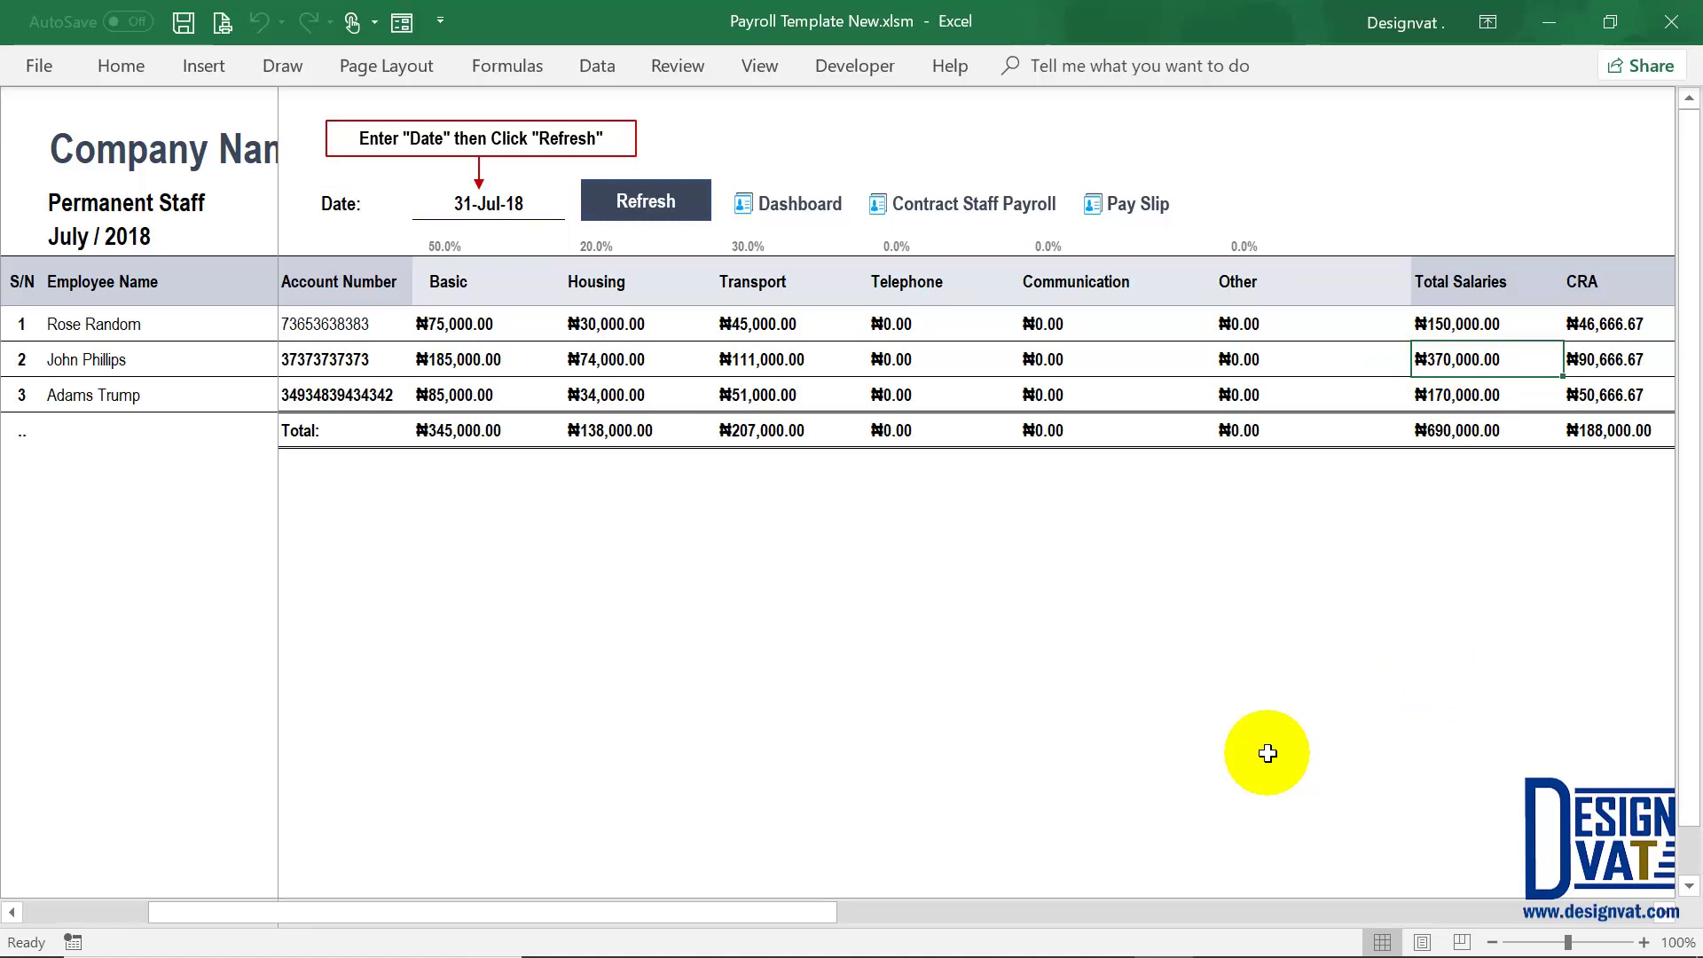
left_click(802, 204)
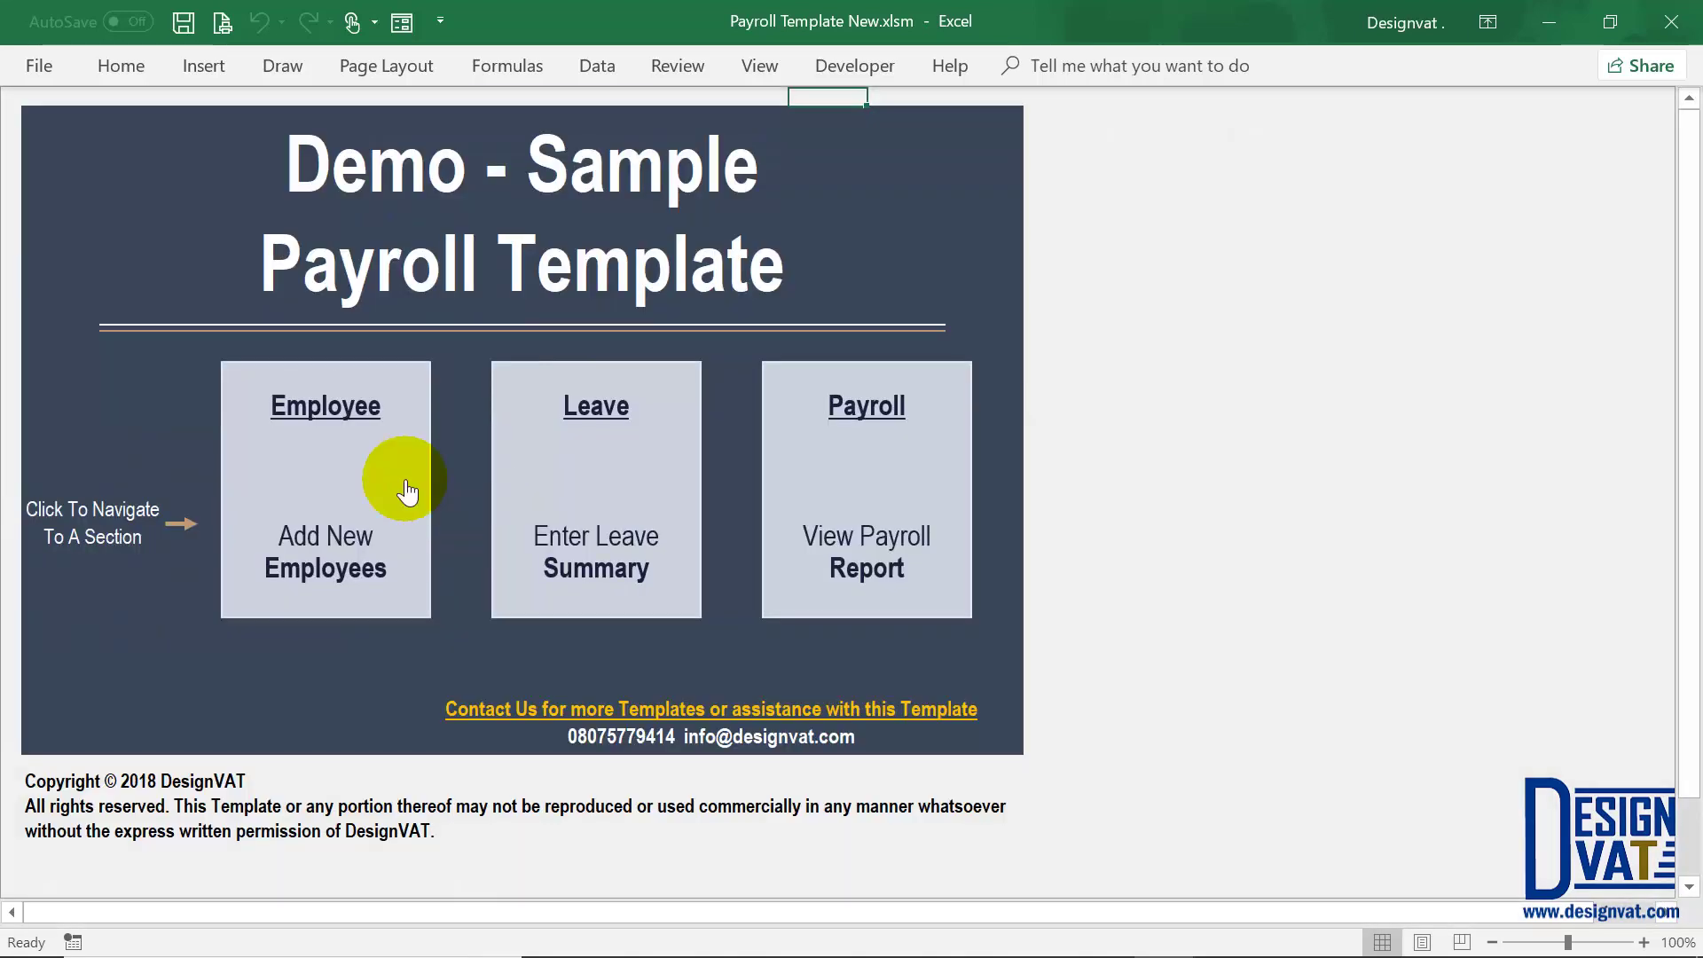
left_click(399, 487)
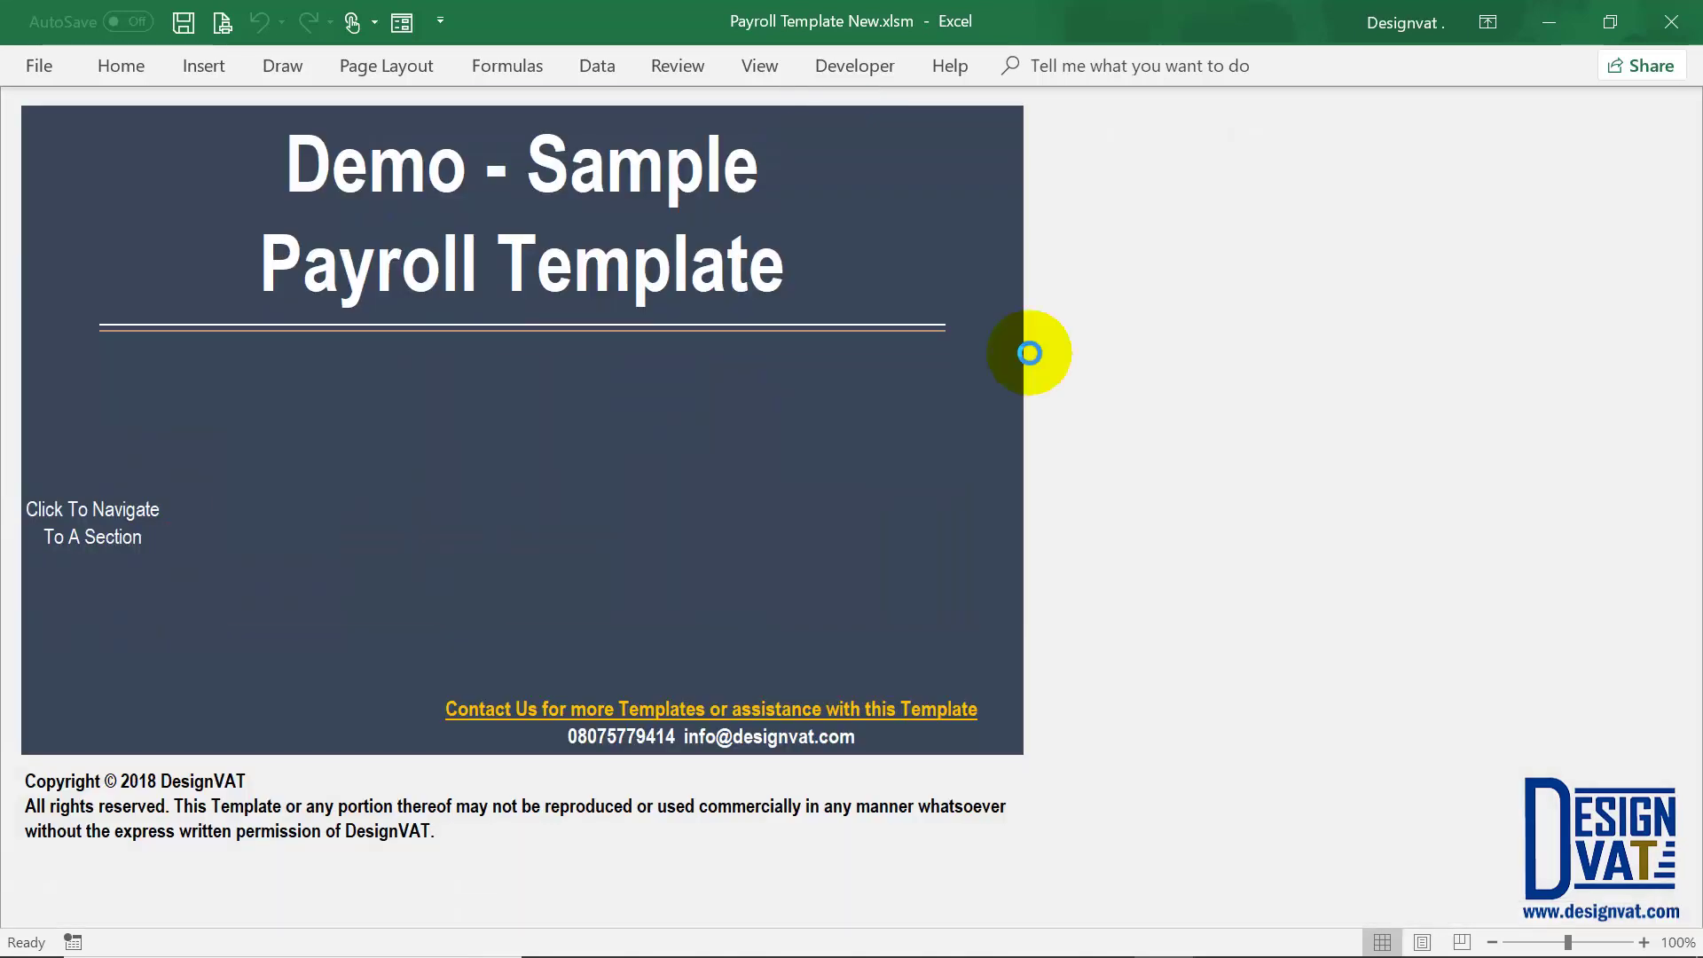
left_click(991, 111)
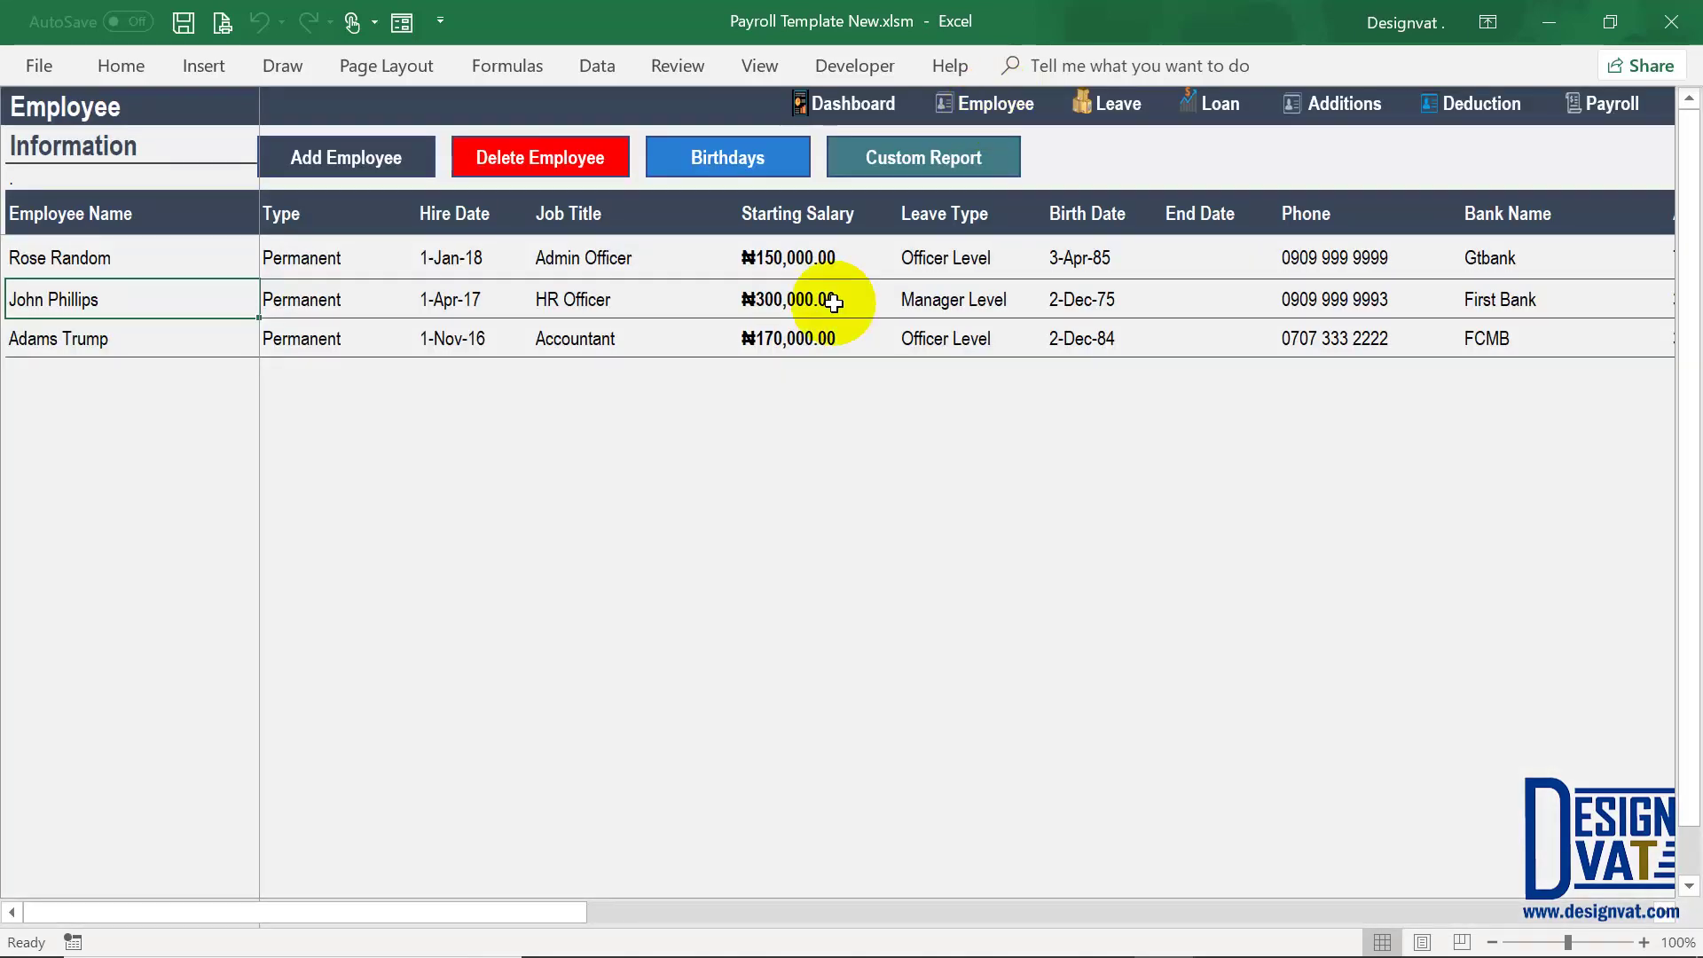
left_click(780, 301)
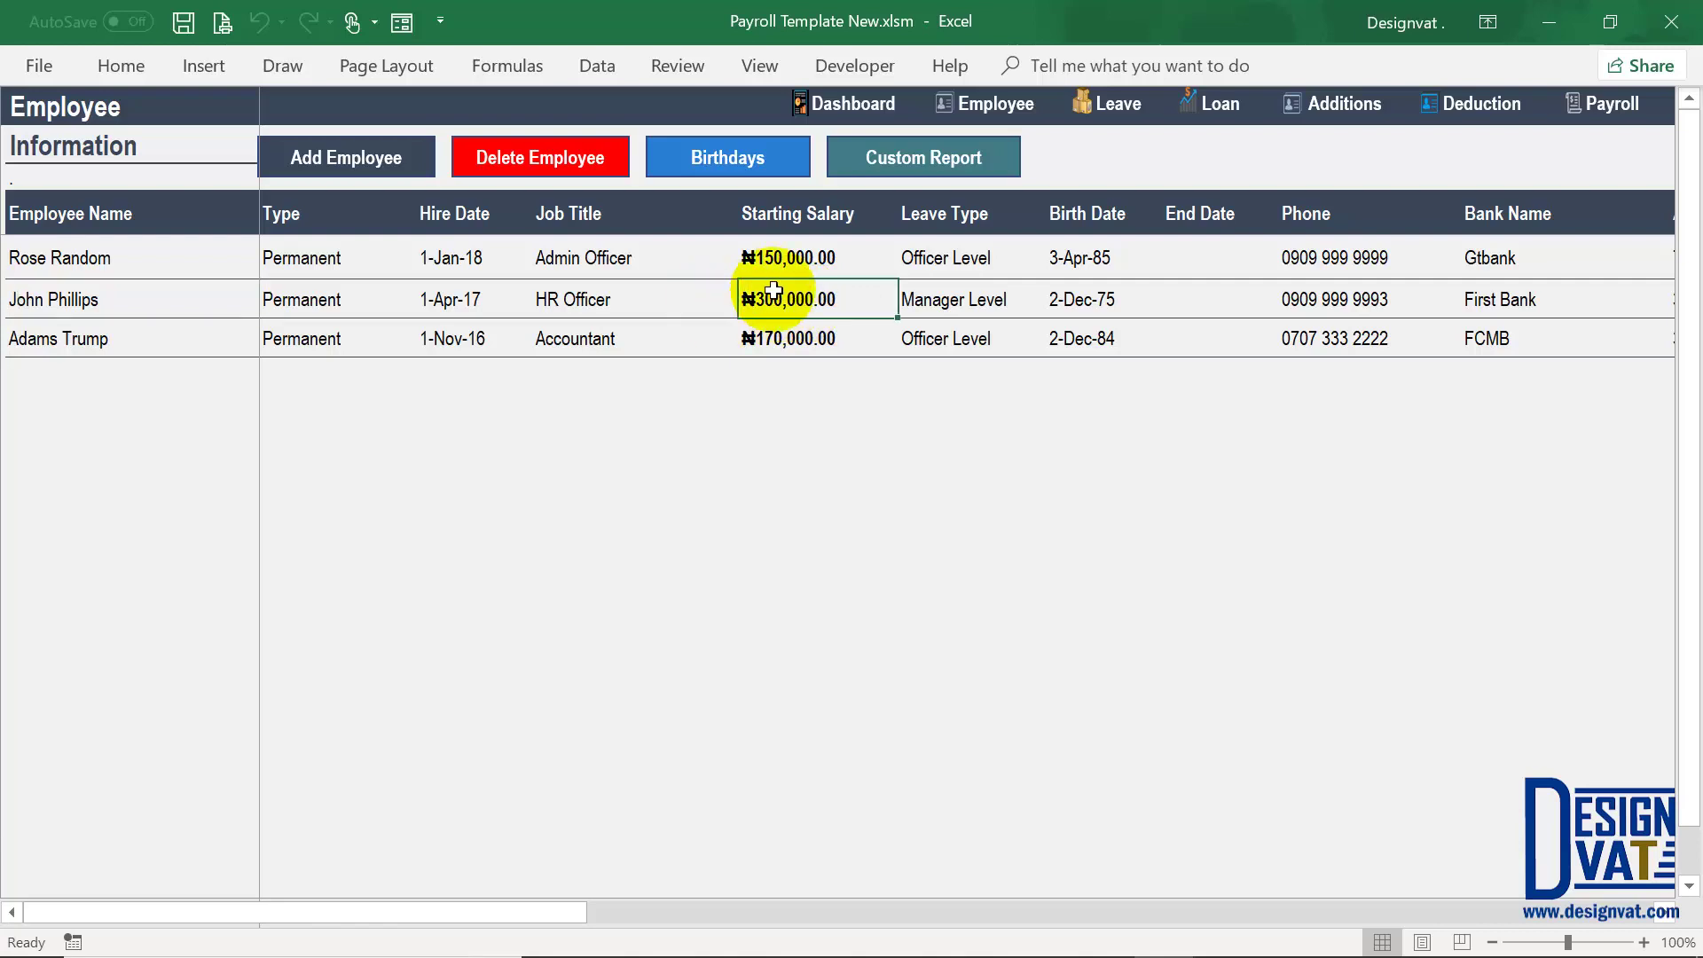
left_click(440, 301)
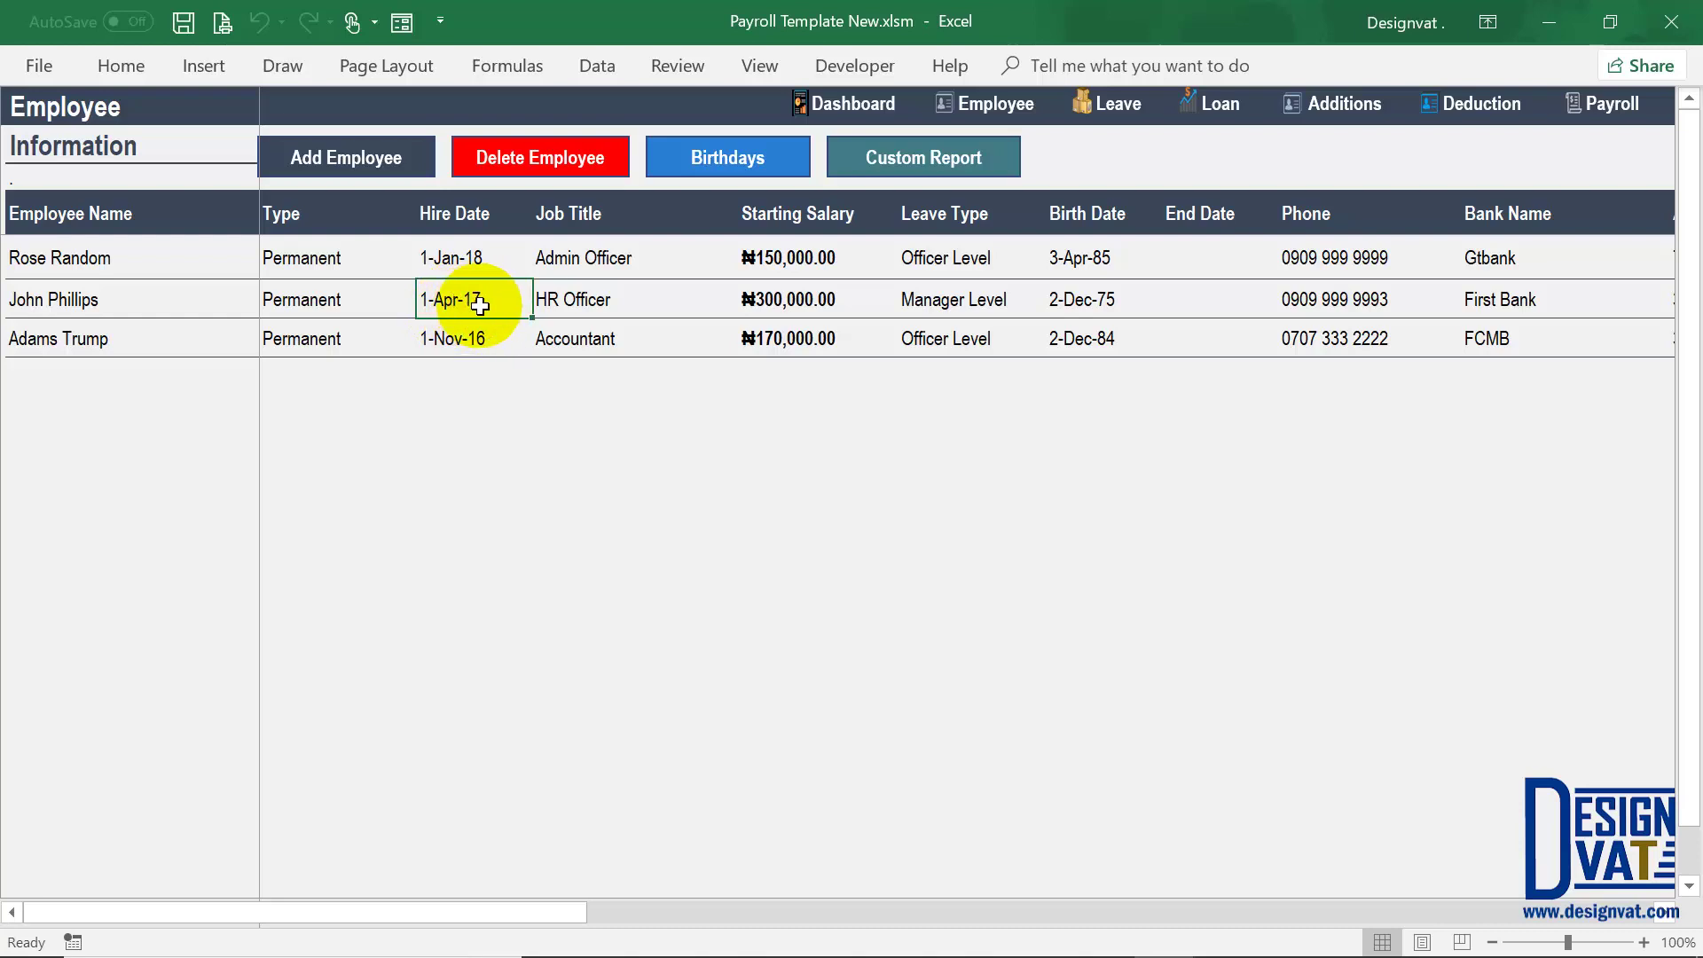
left_click(777, 299)
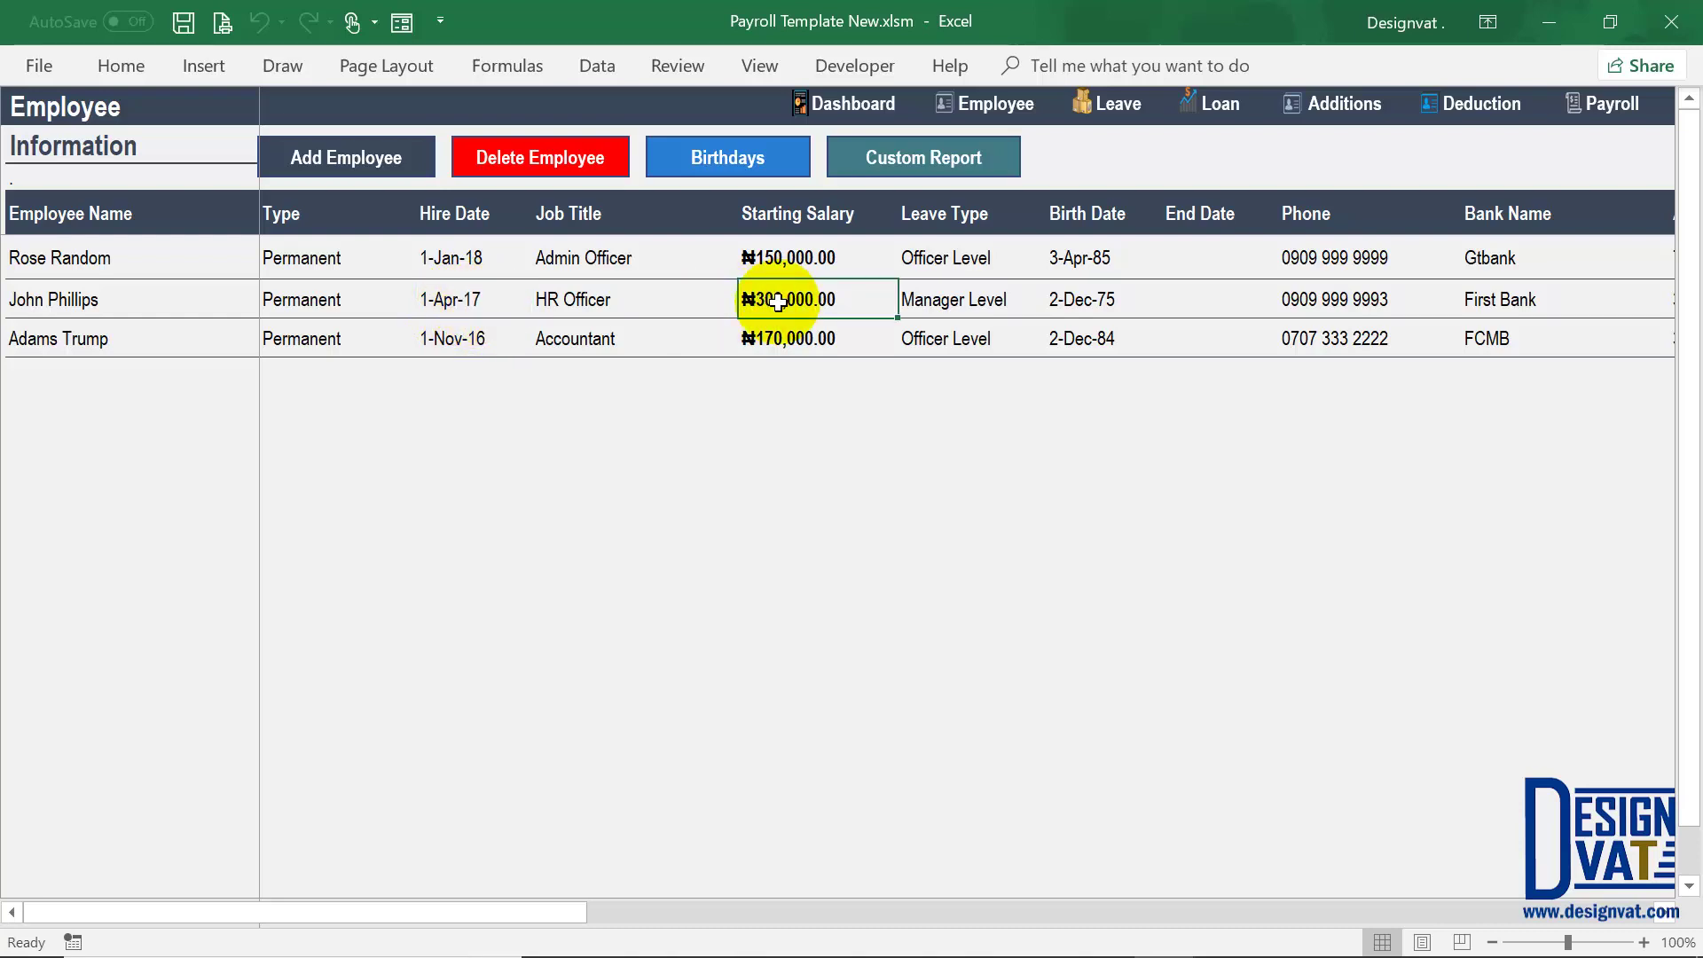
left_click(448, 299)
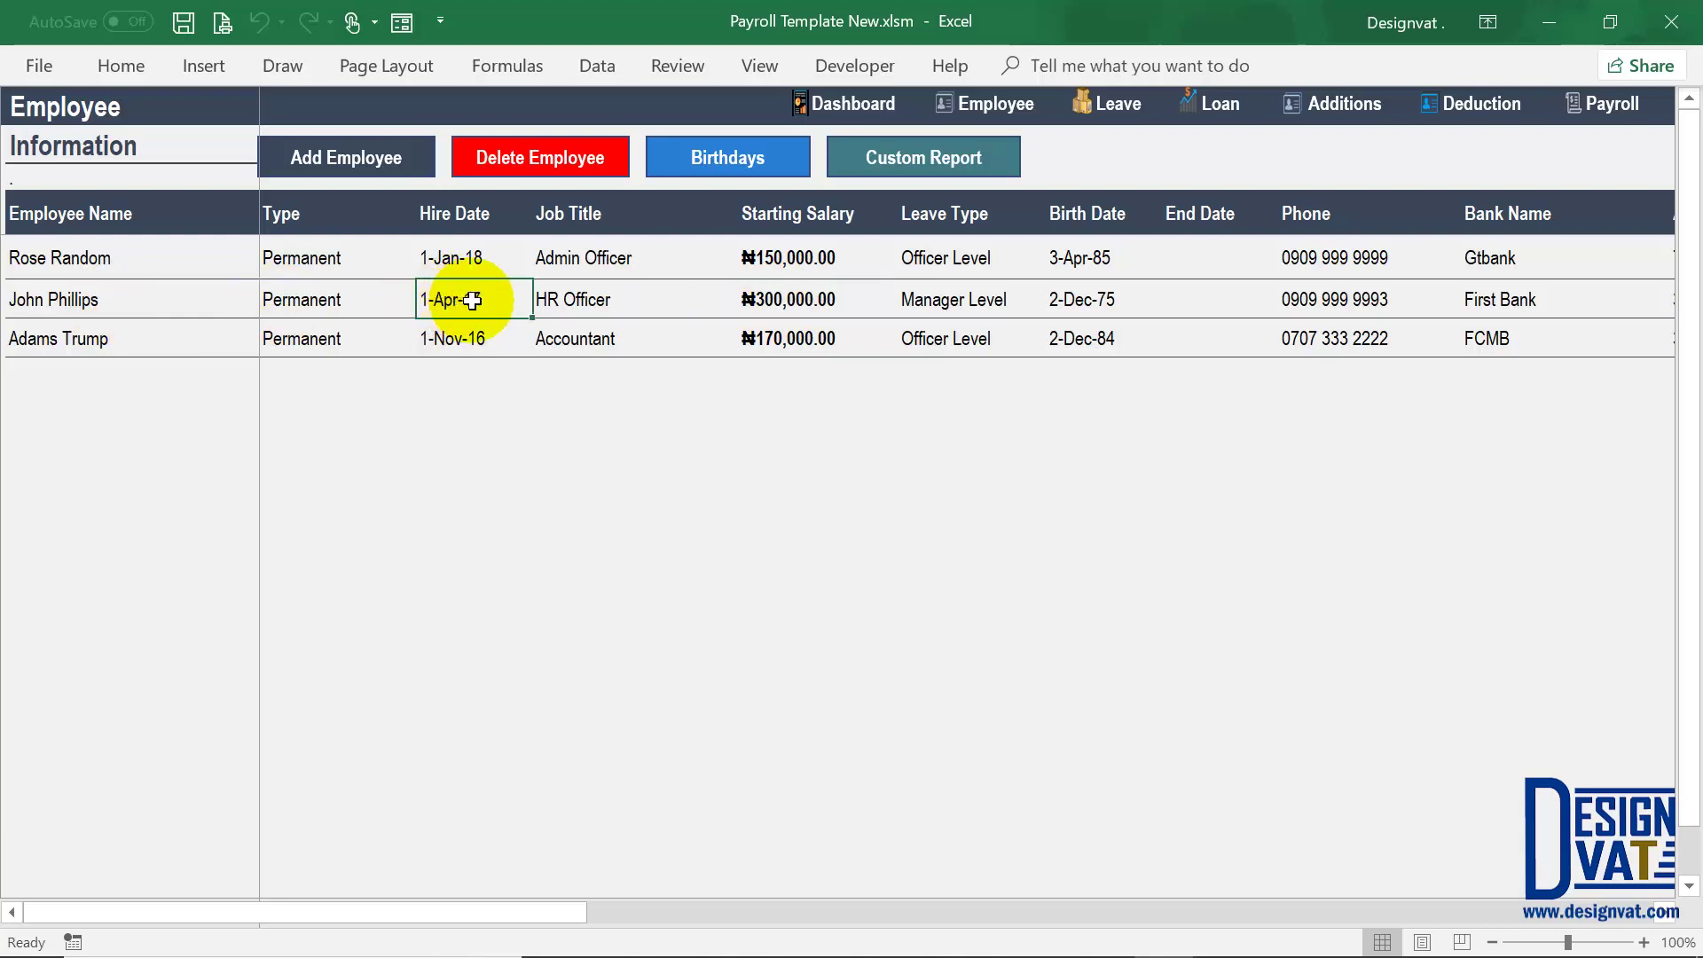
left_click(122, 340)
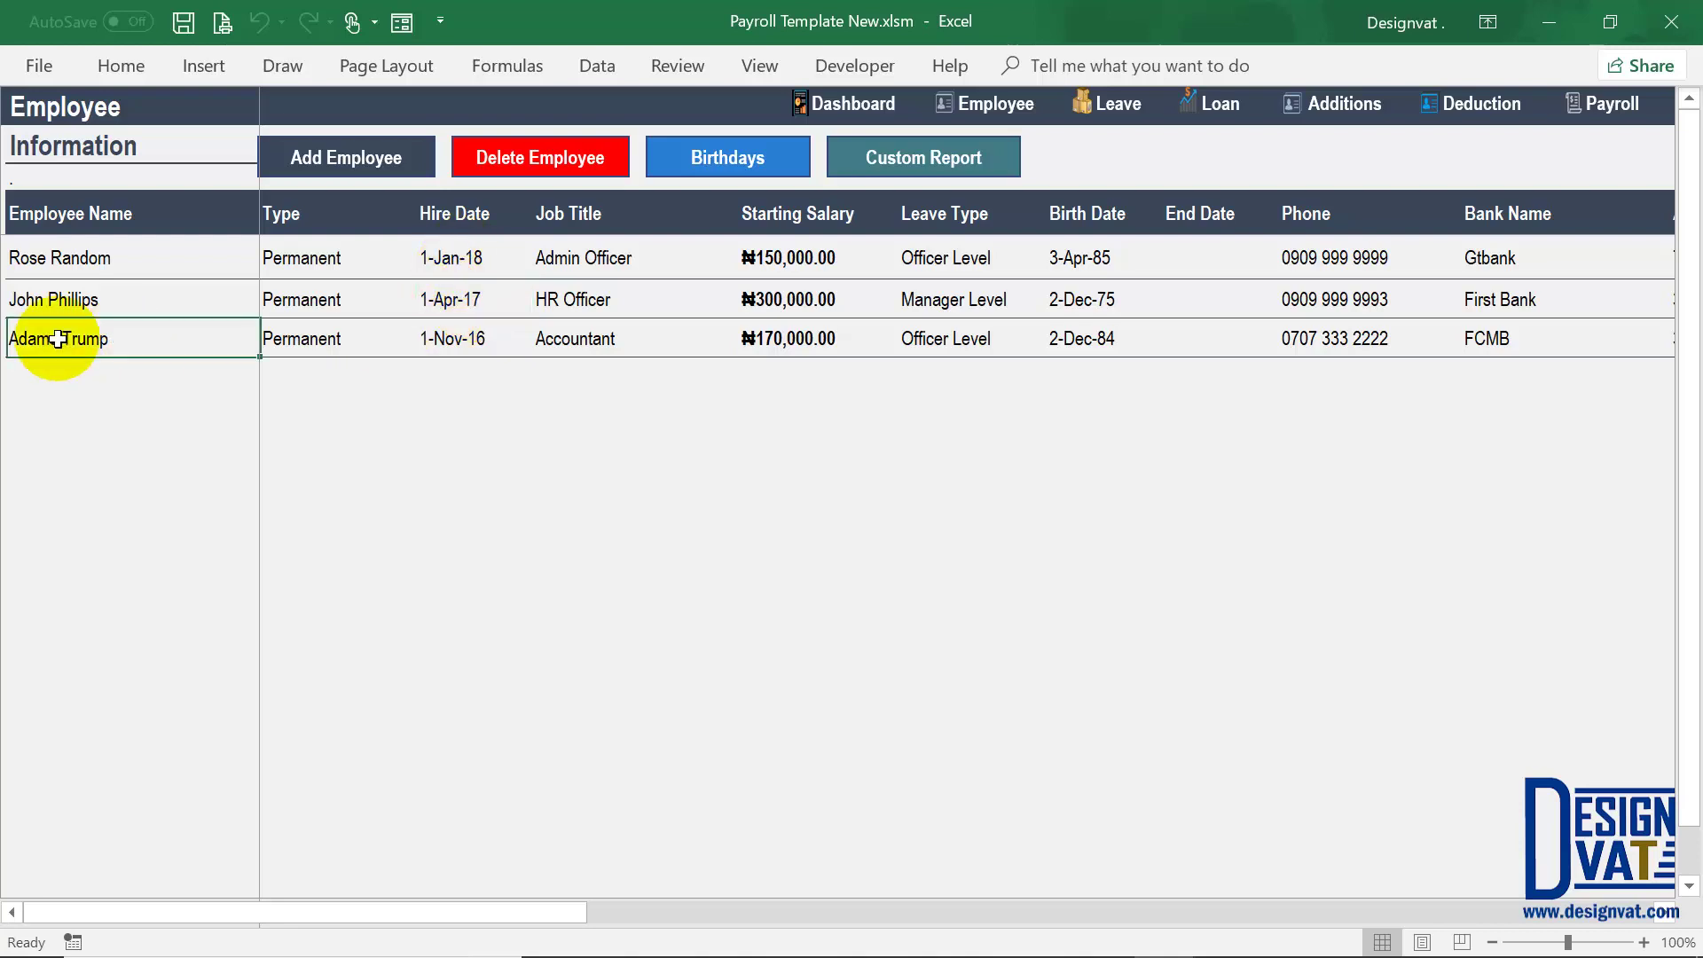
left_click(466, 258)
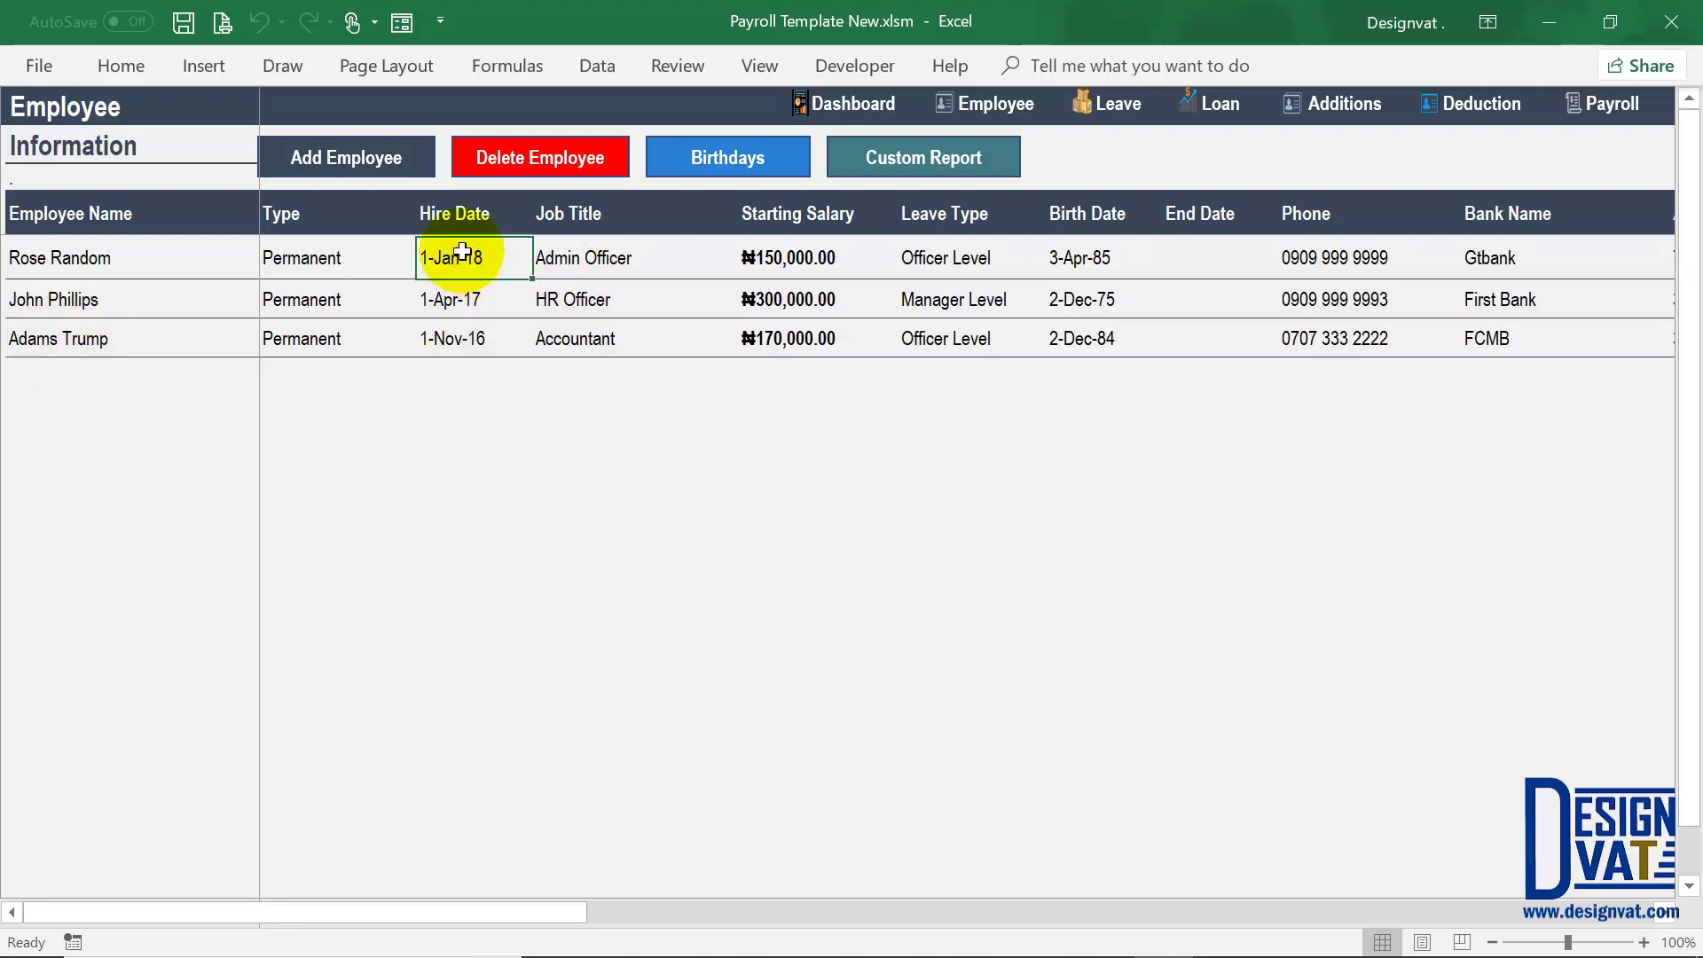
left_click(463, 297)
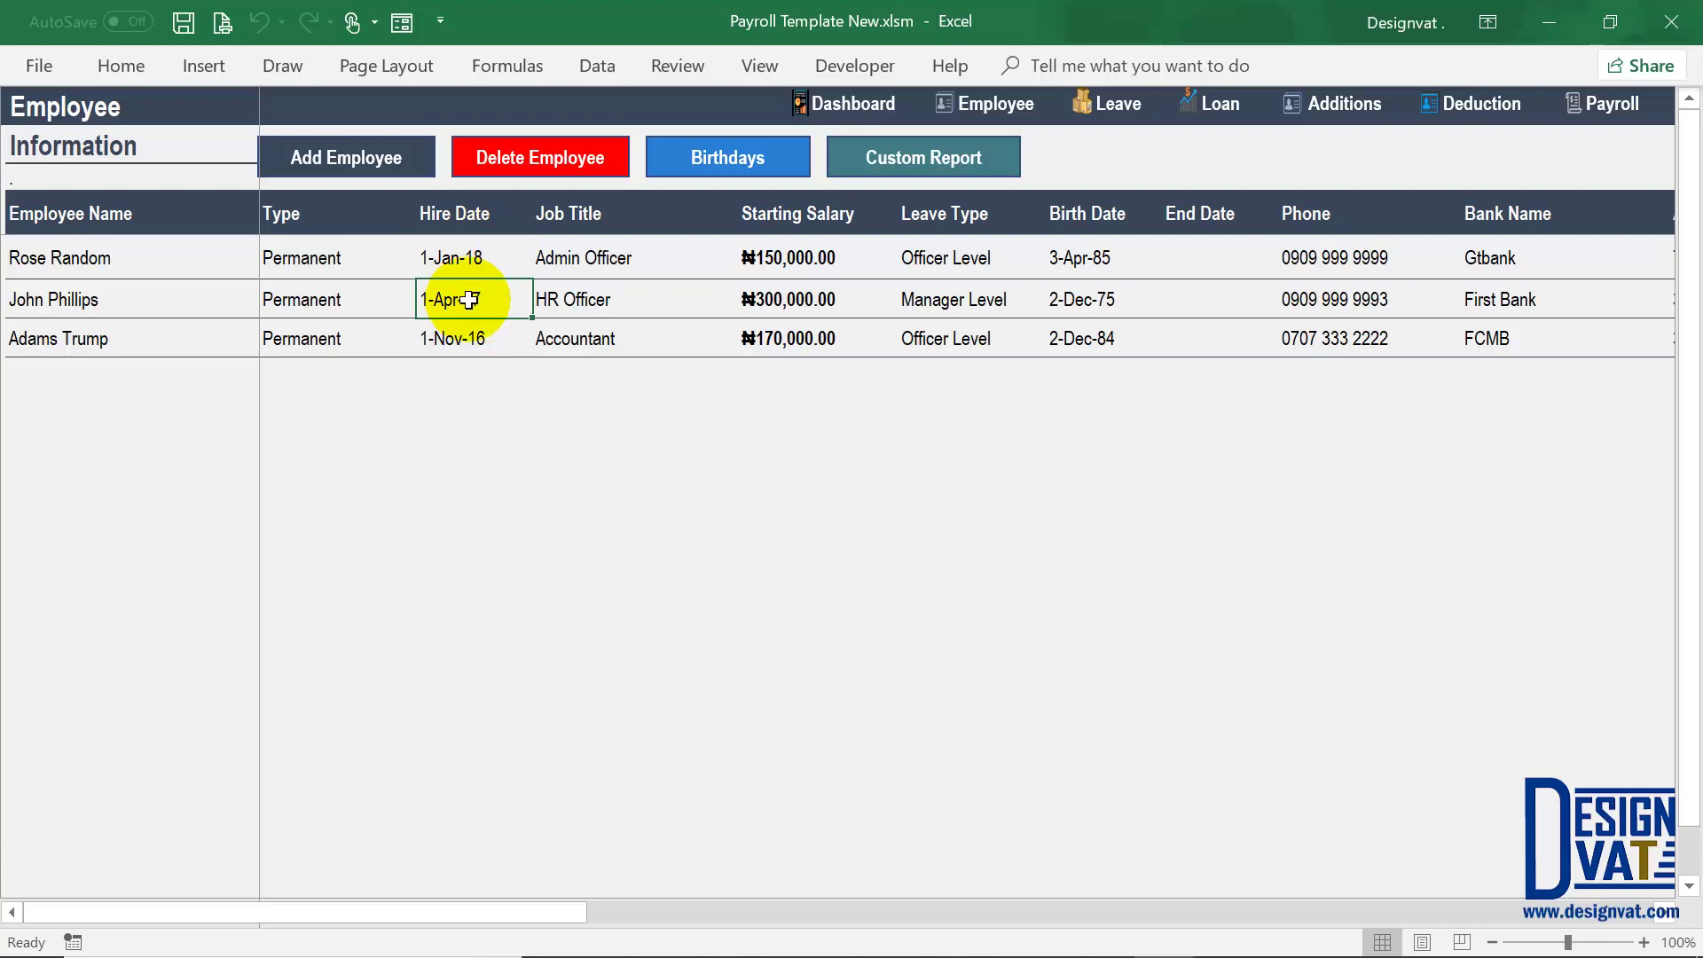
left_click_drag(465, 258, 464, 298)
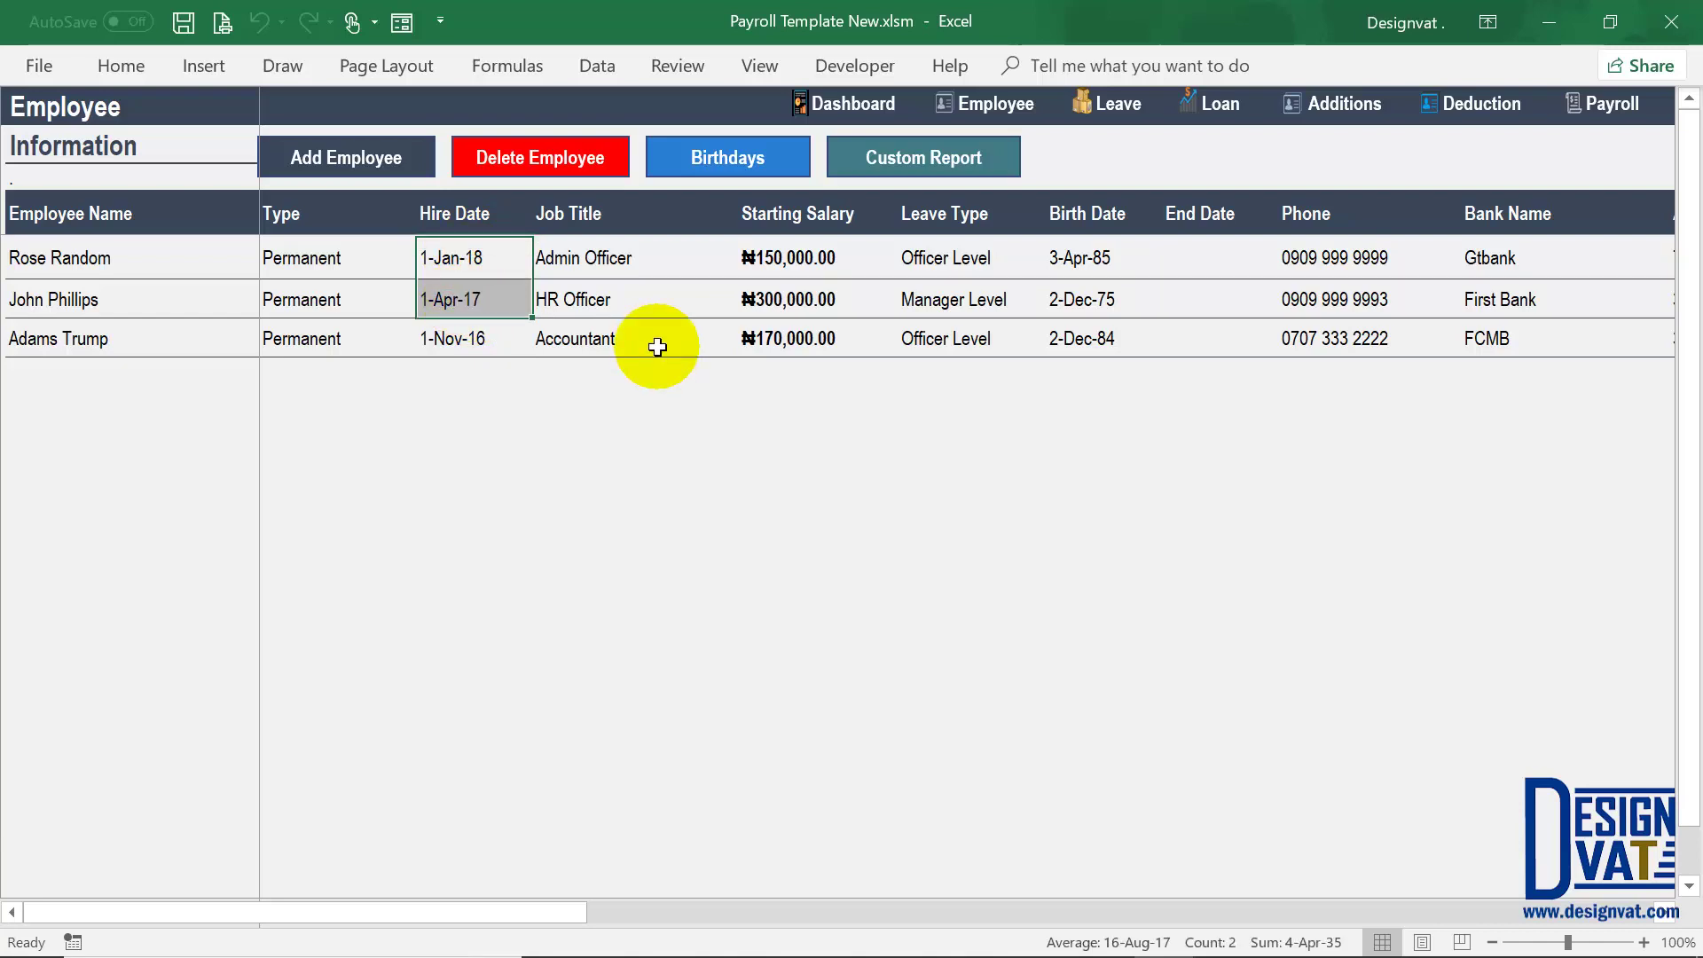
left_click(45, 345)
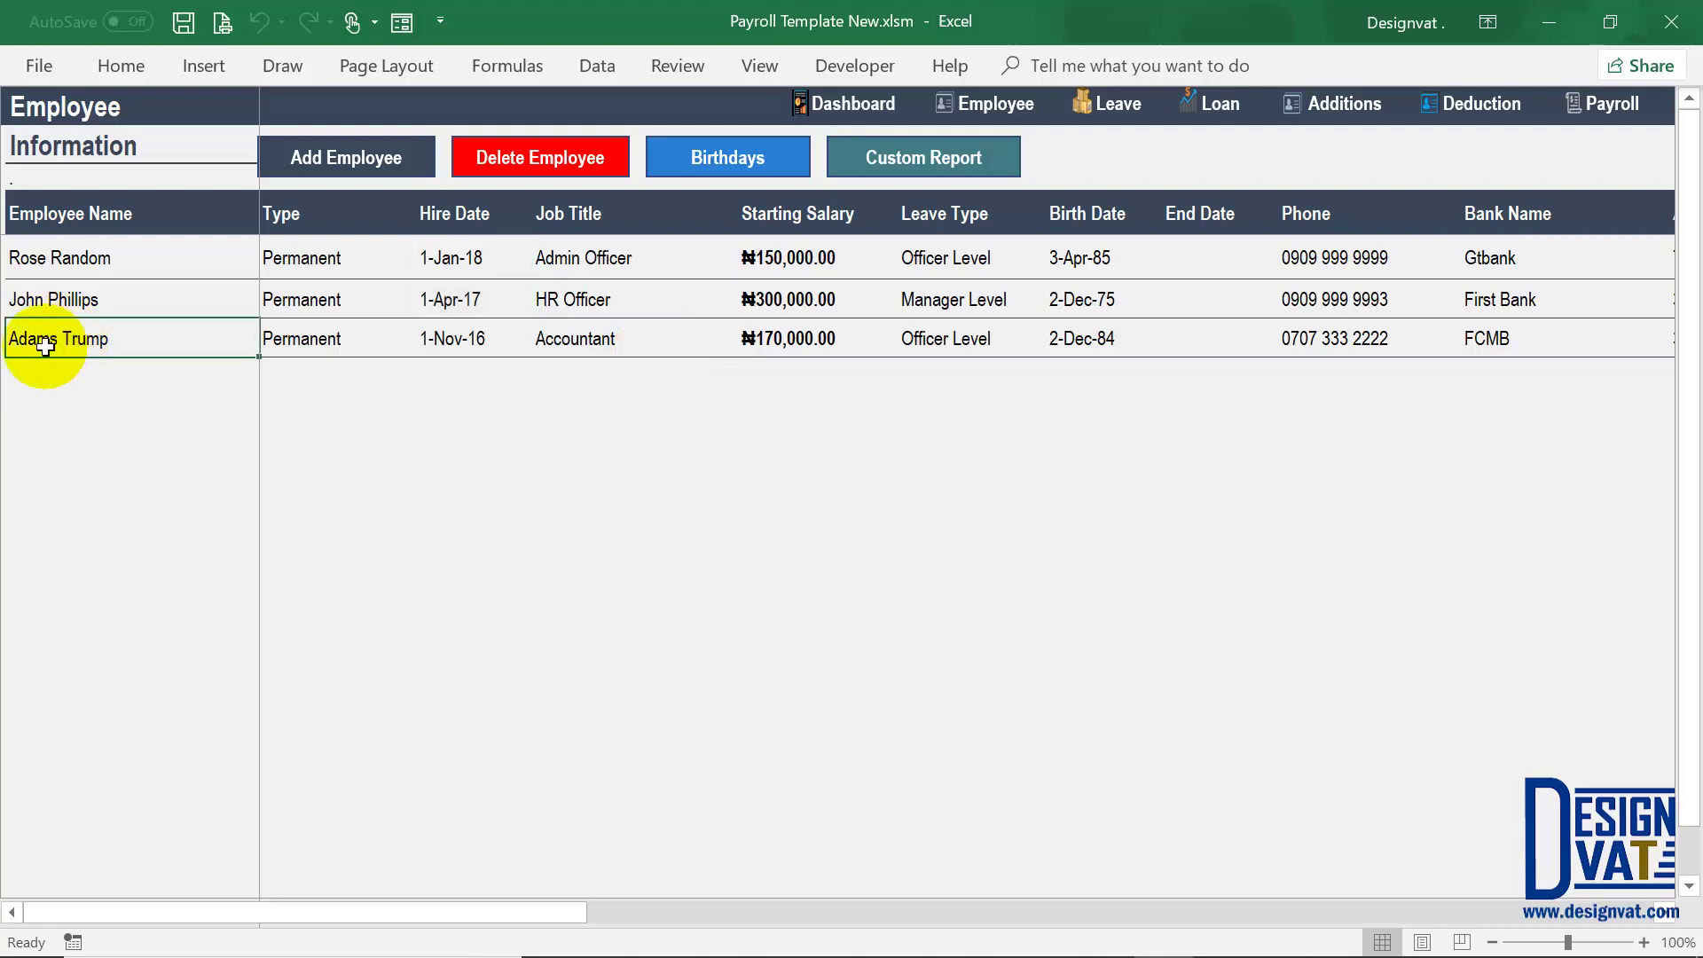
left_click(1589, 103)
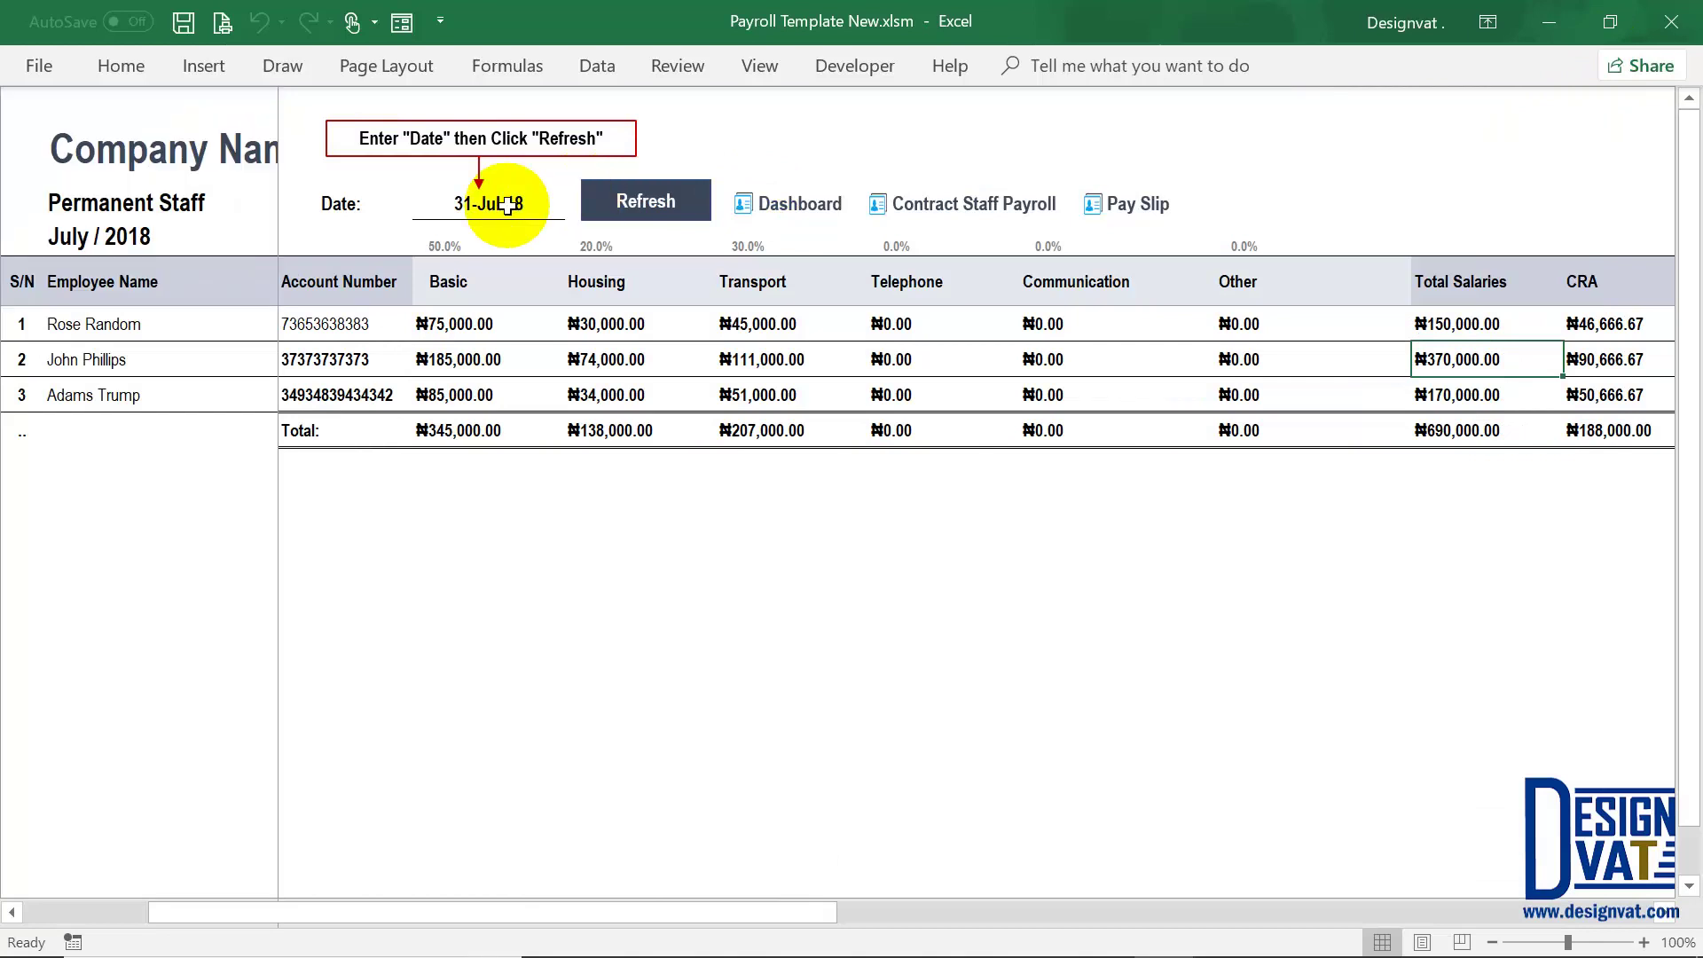
Step: Change the payroll date to 1-01-2017 and refresh the payroll
left_click(506, 206)
double_click(506, 206)
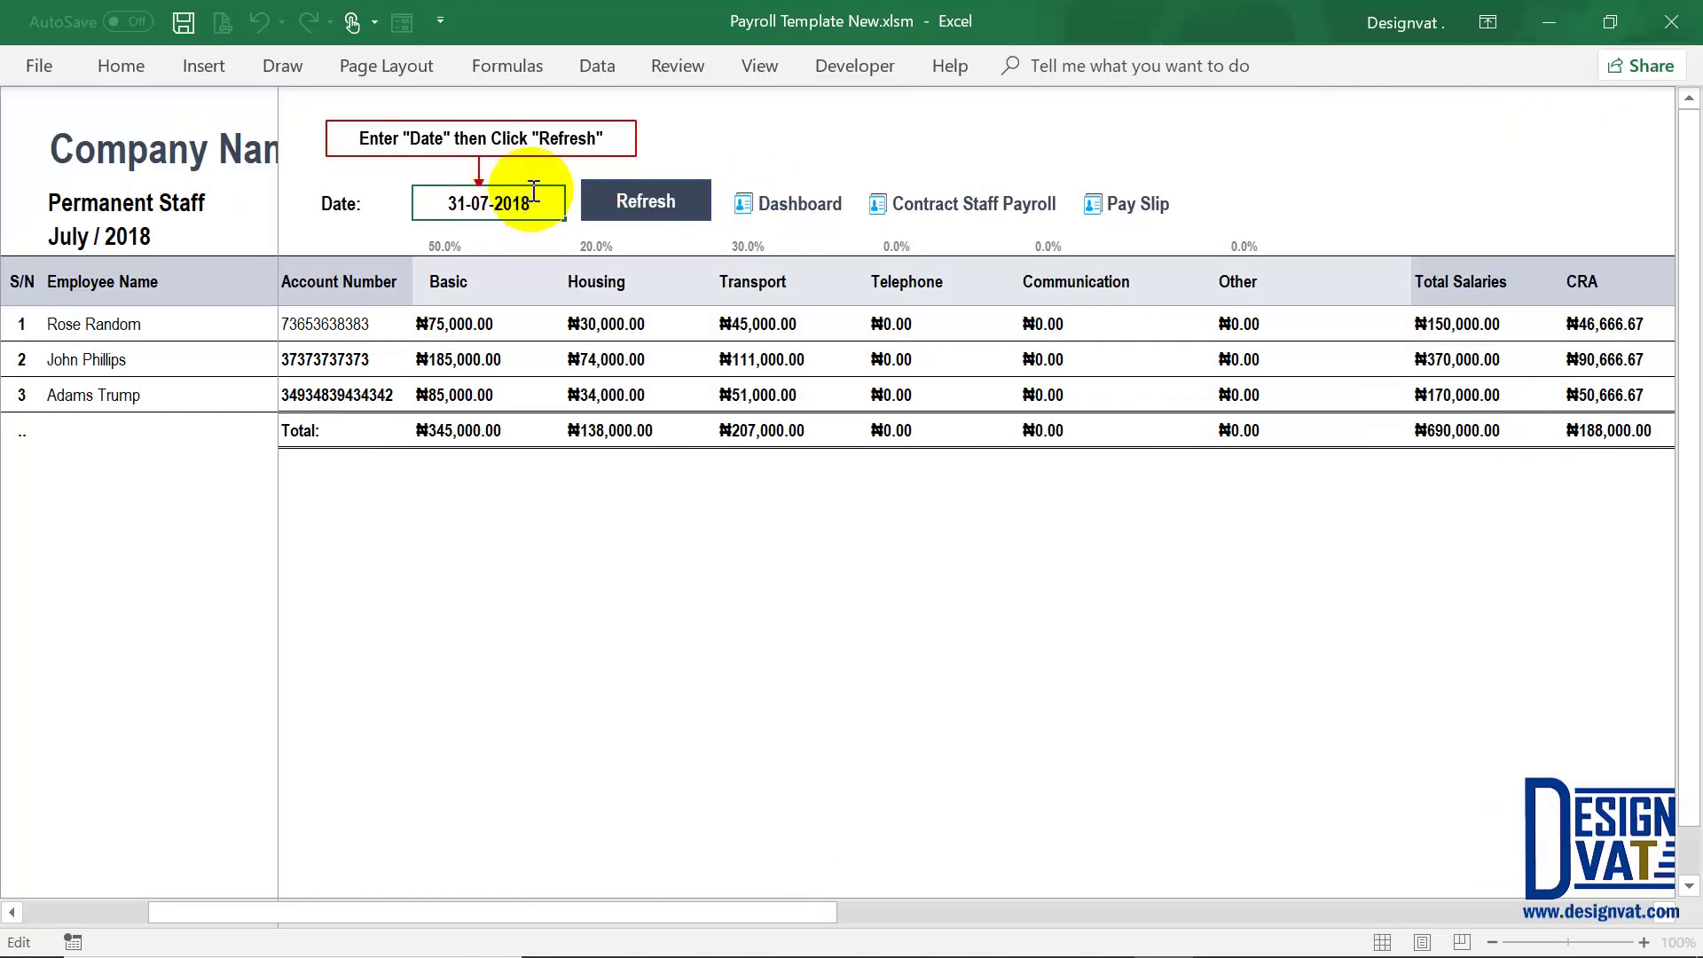
left_click(460, 202)
key("BackSpace")
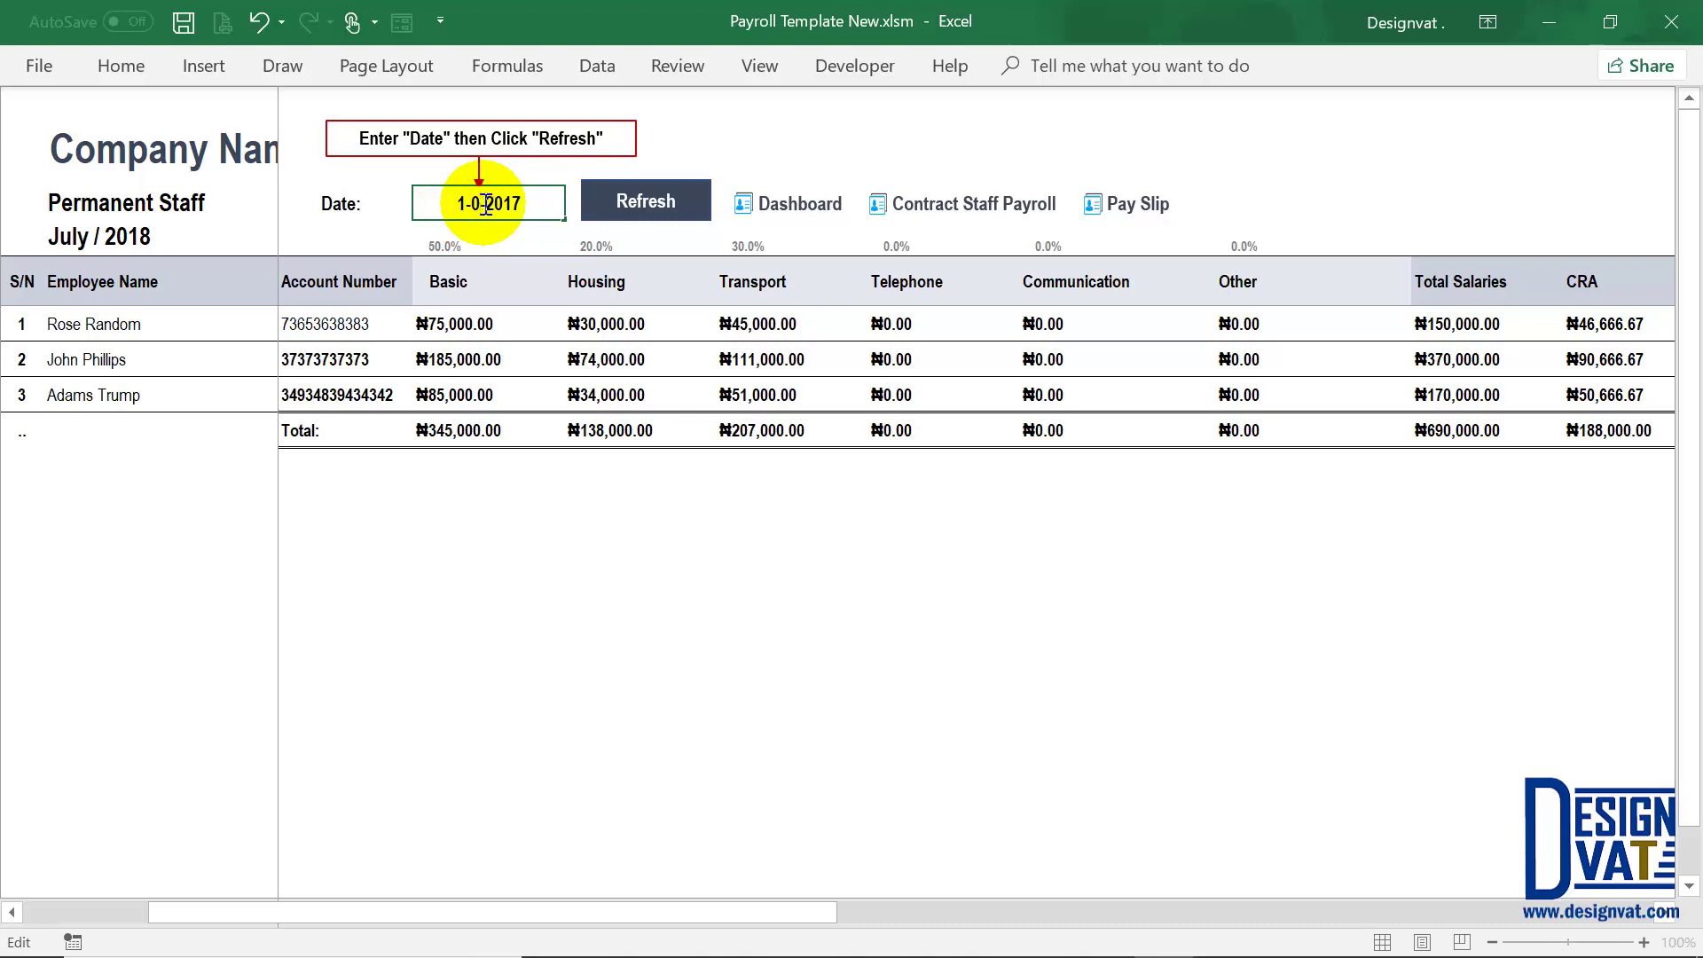
left_click(634, 213)
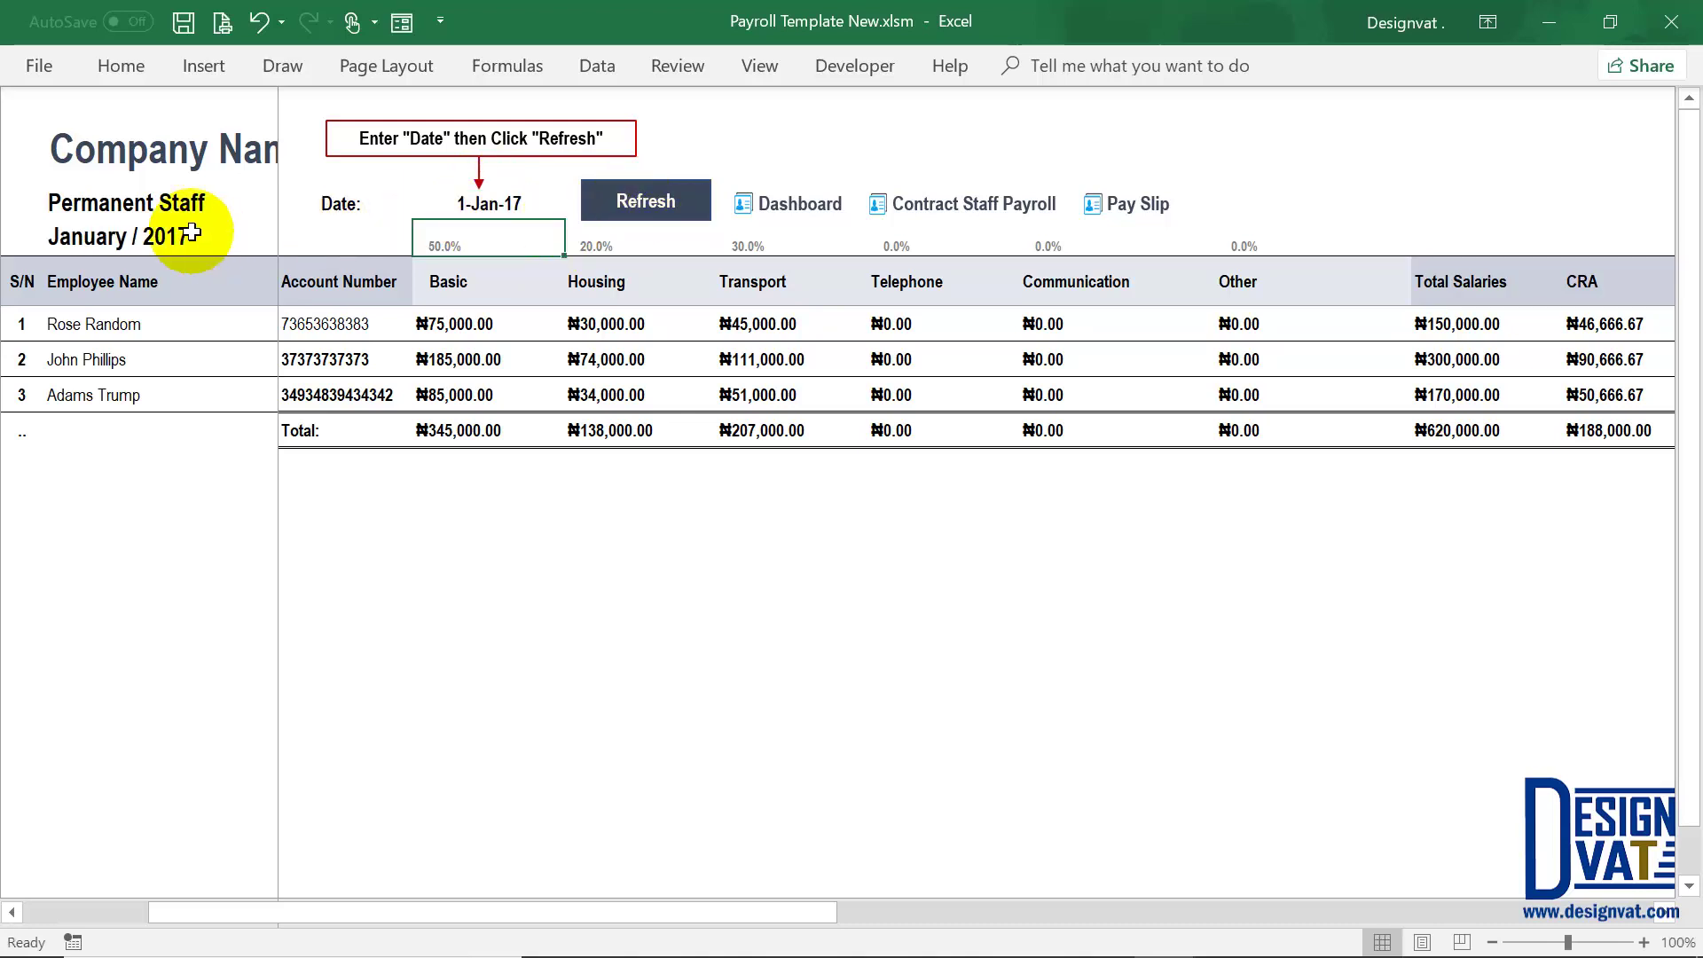
Step: Confirm only the third employee remains for January 2017, with ₦170,000.00 total salaries
left_click(128, 237)
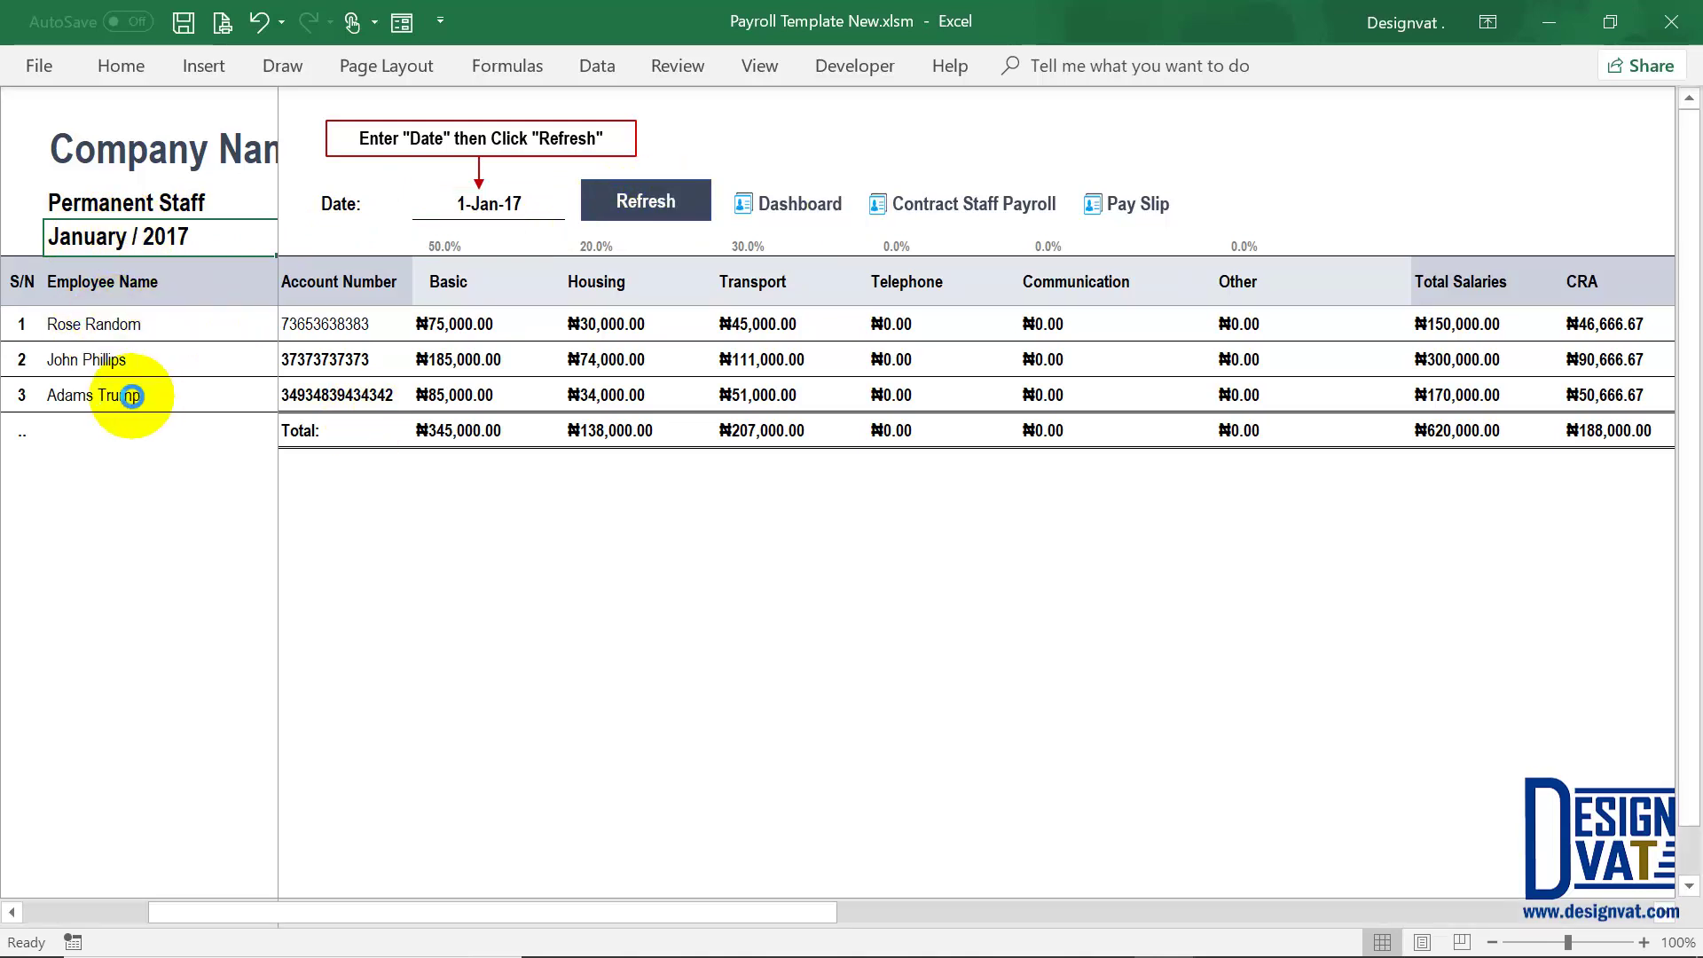
left_click(133, 395)
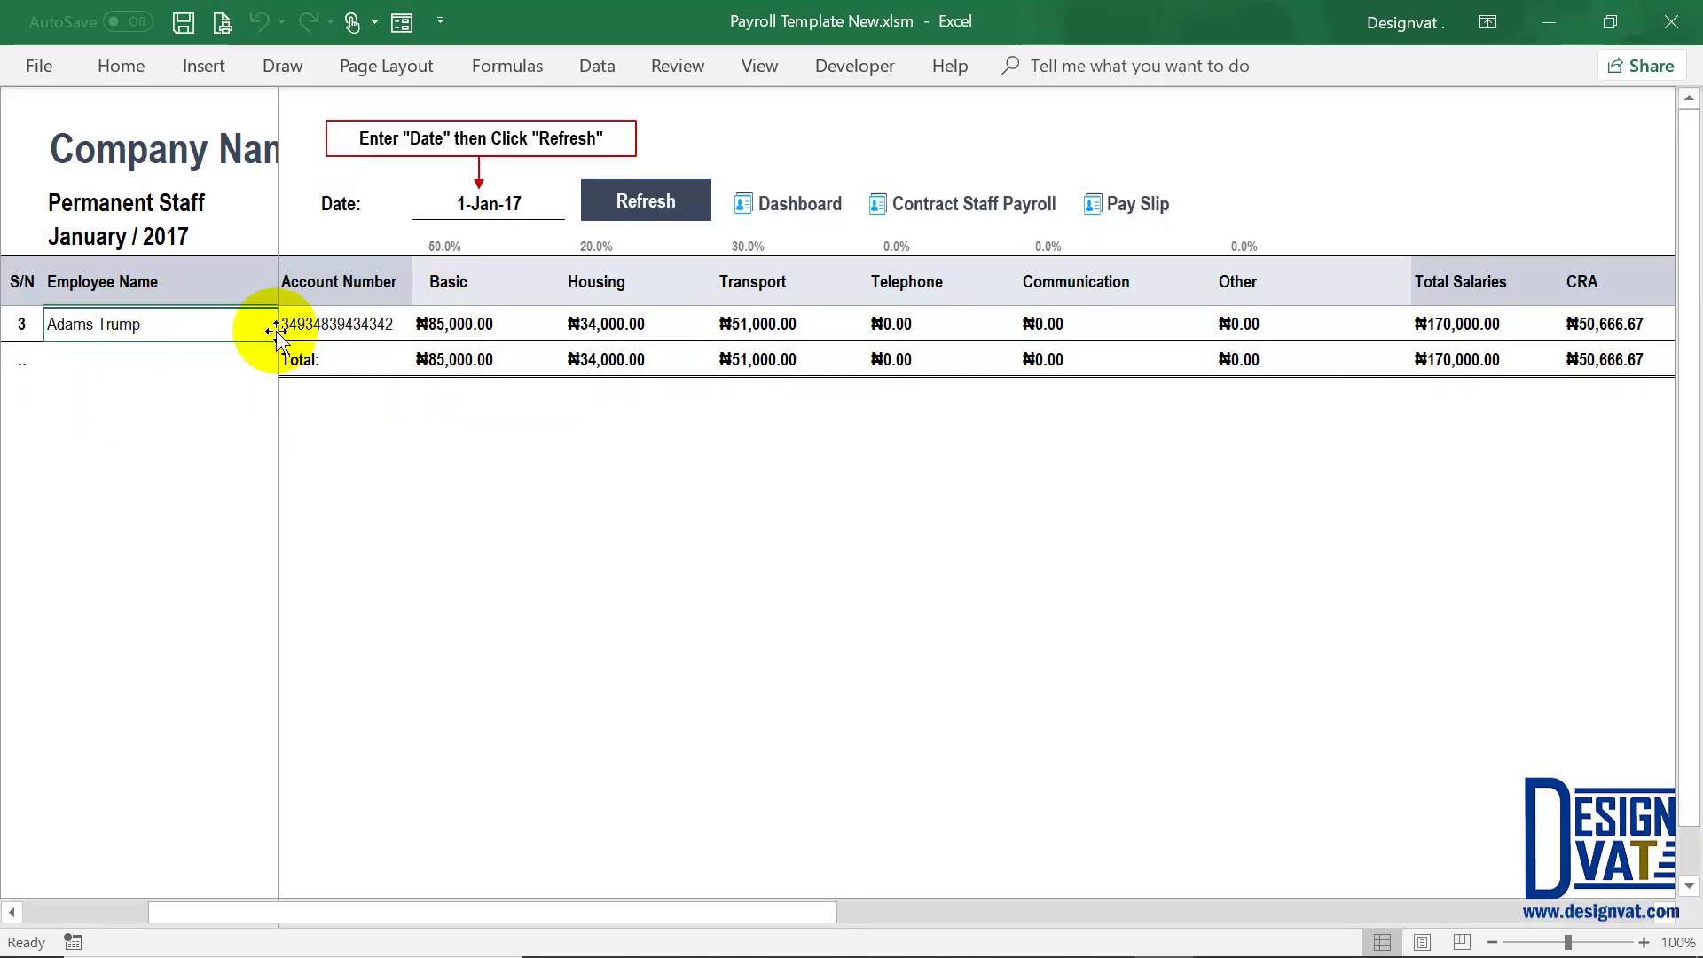
left_click(1463, 324)
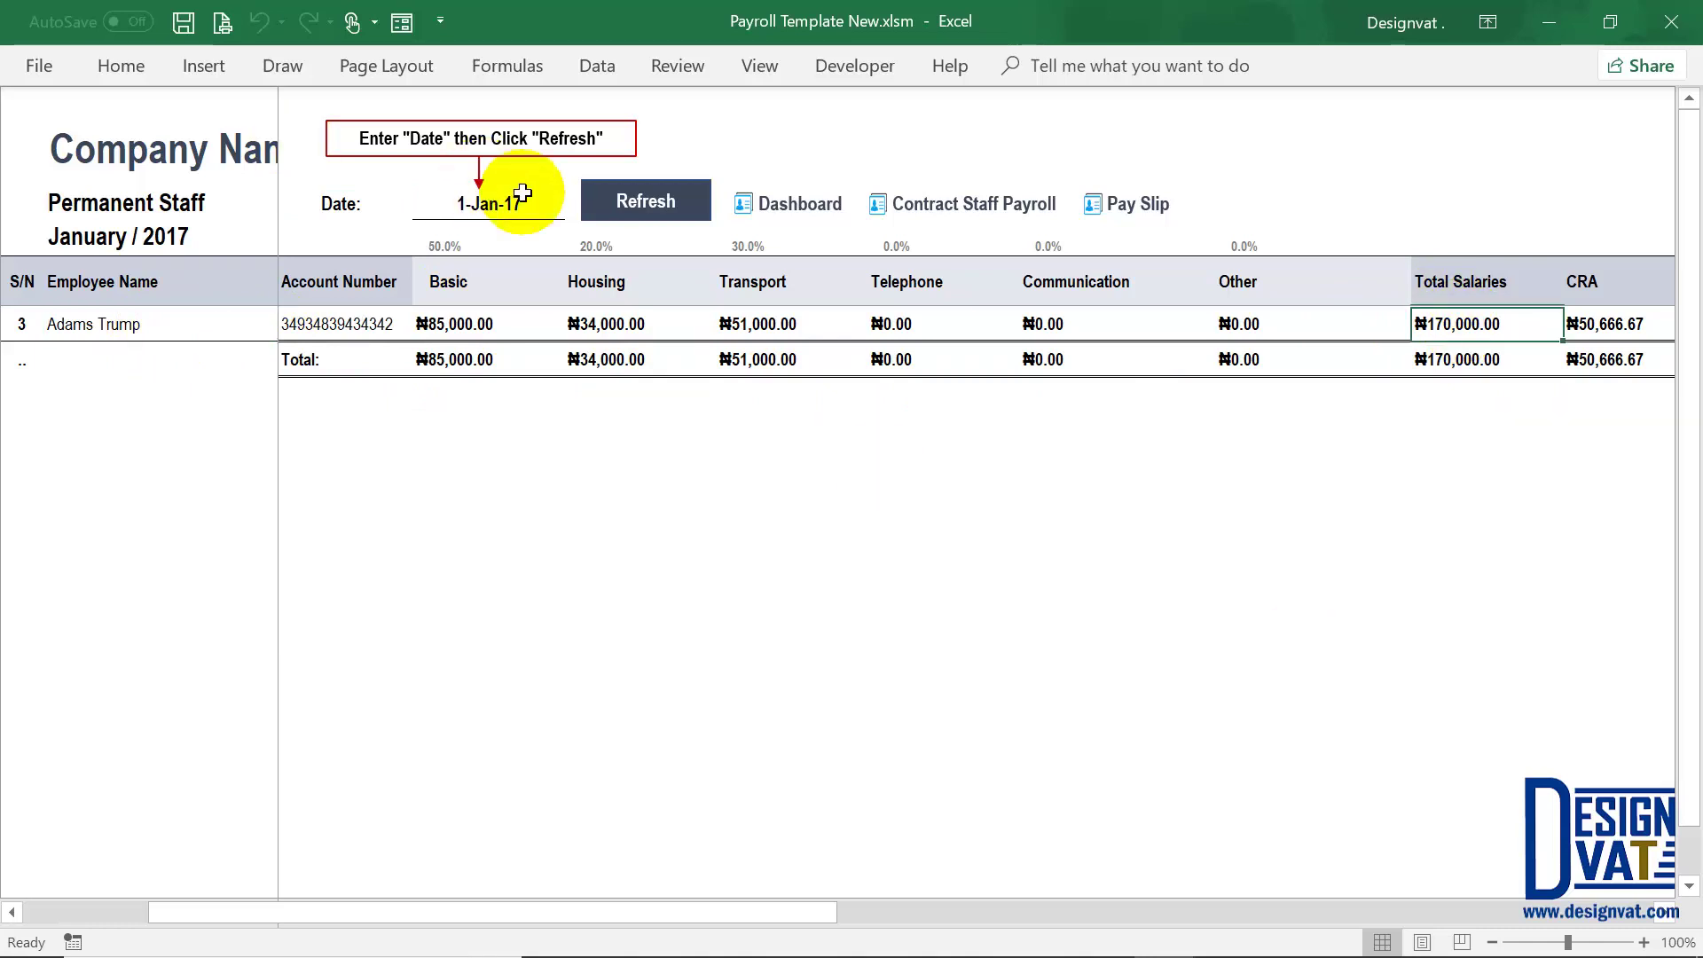
left_click(490, 205)
double_click(490, 204)
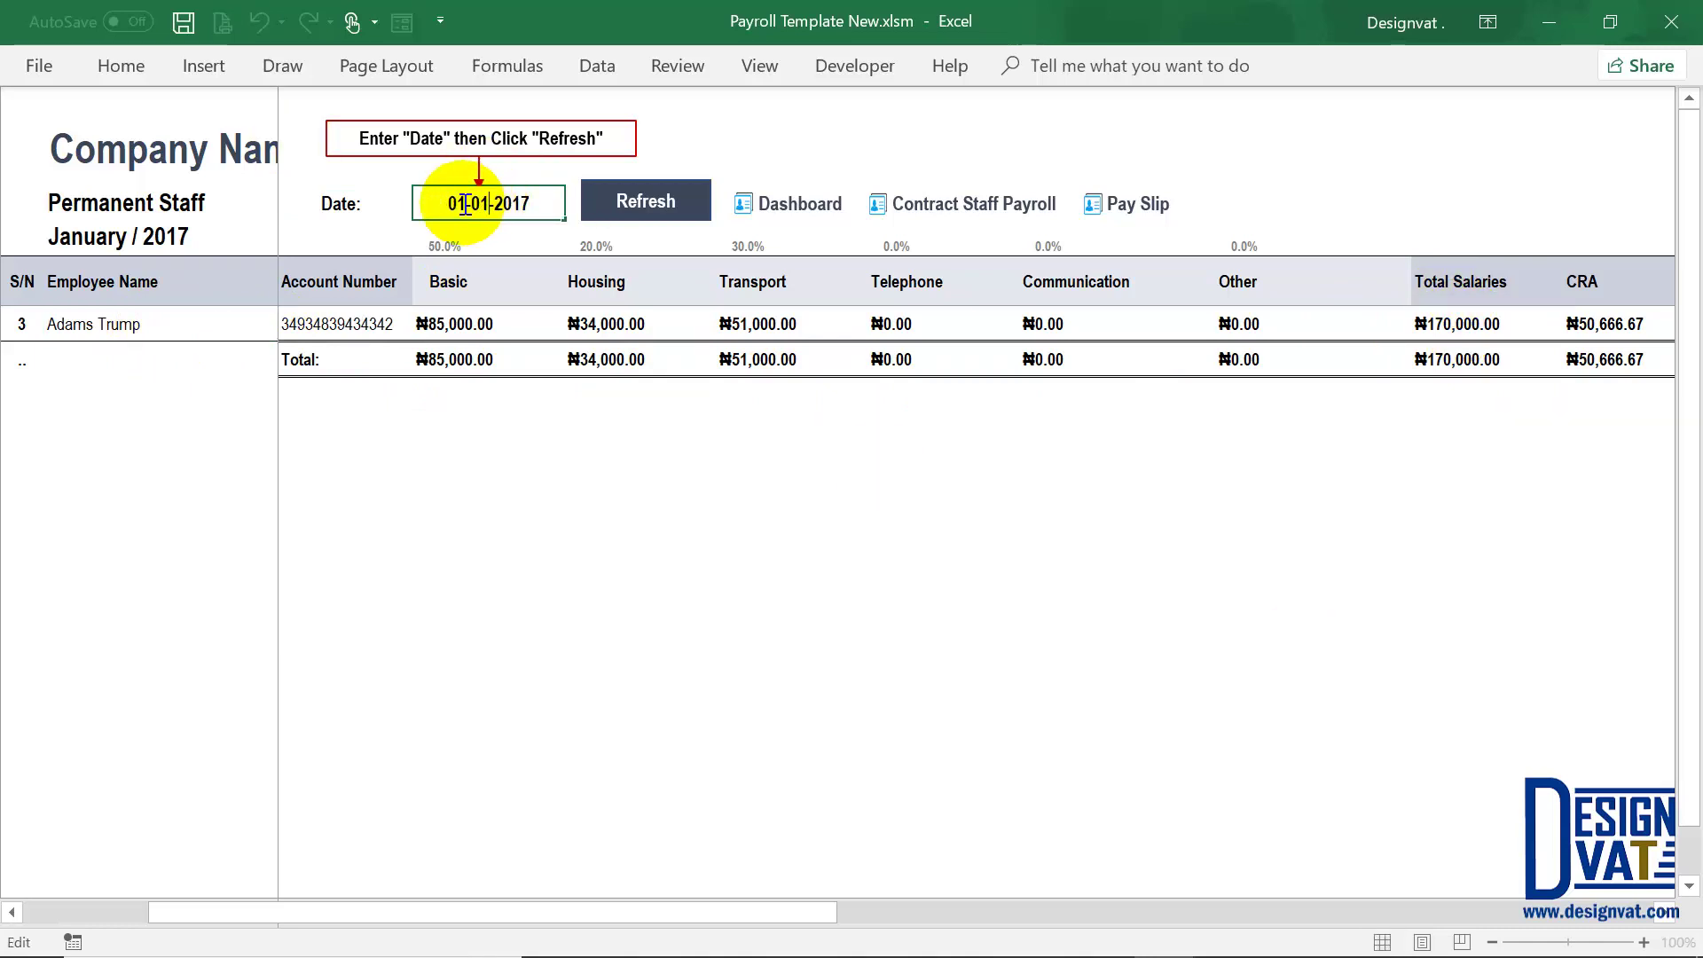
Step: Replace the rejected 31-4-2017 date with 30-4-2017 and refresh the payroll
type("31")
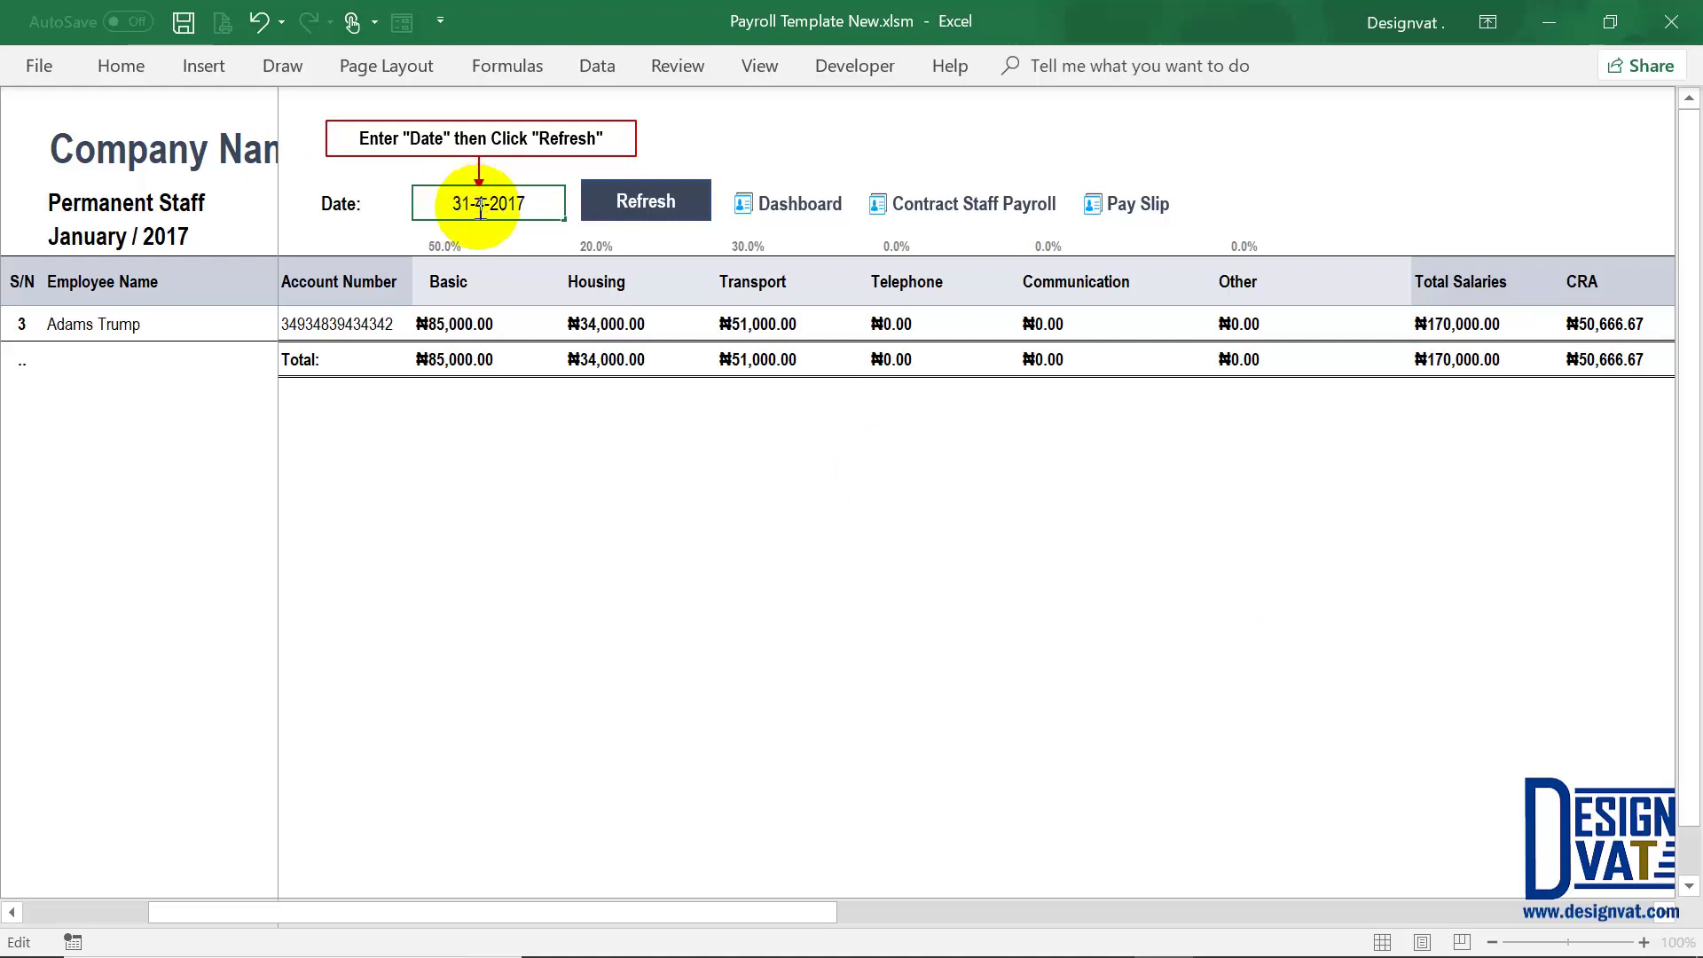
key("Return")
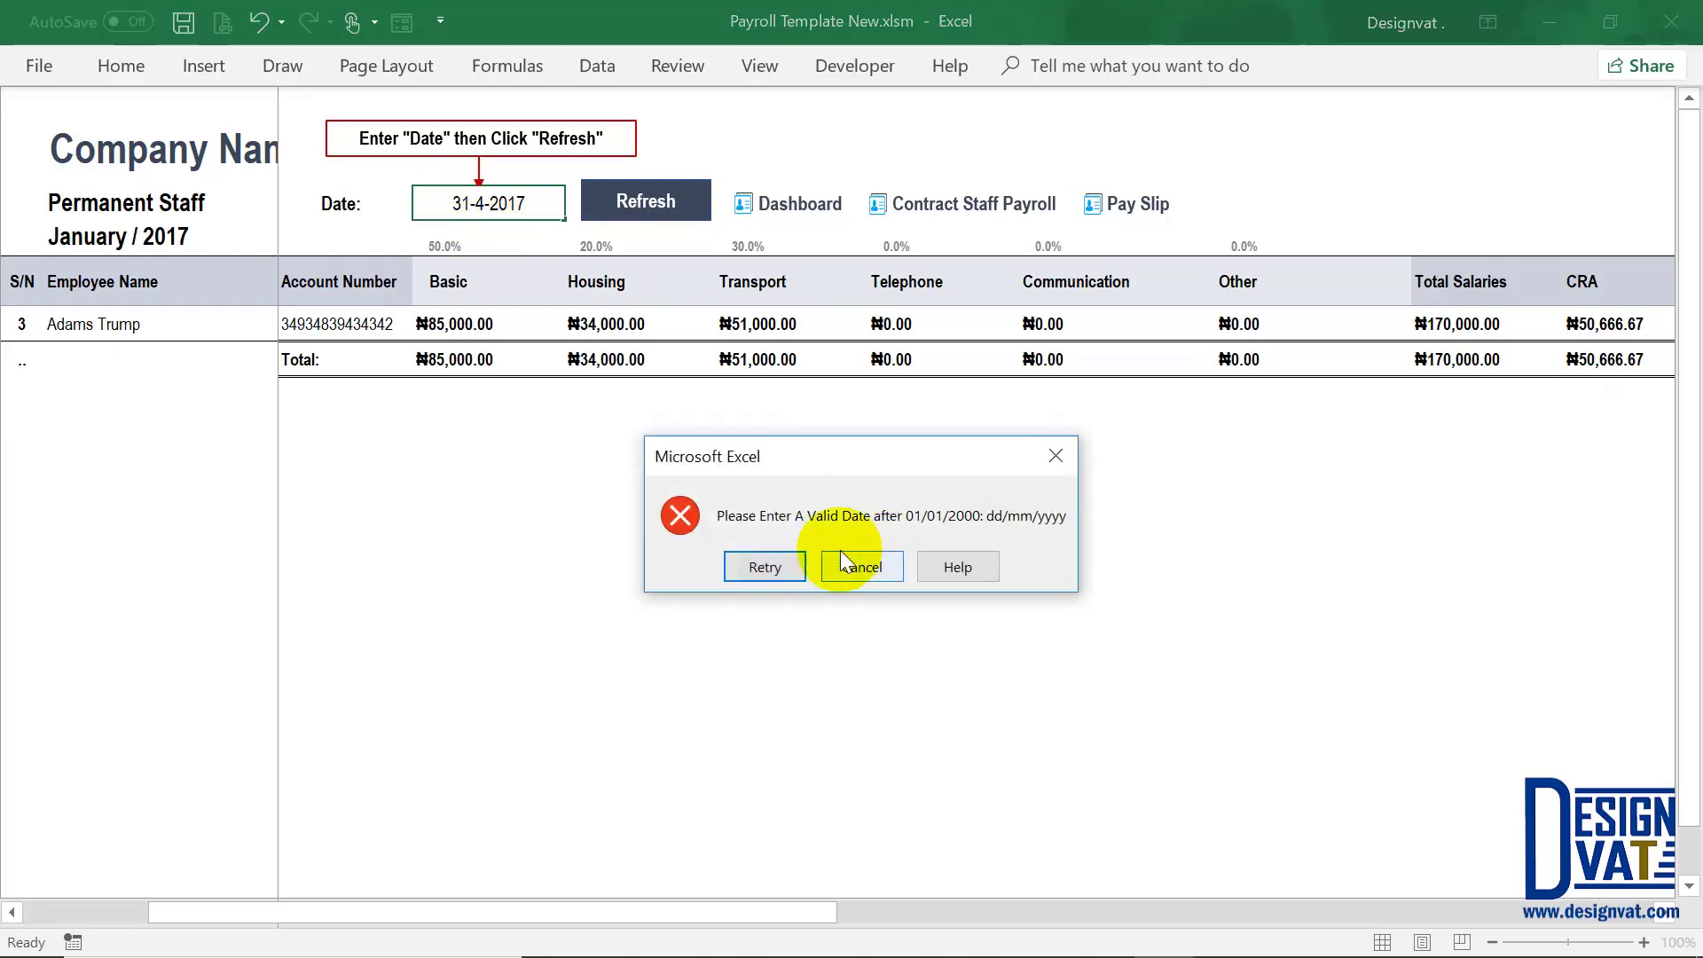
left_click_drag(880, 461, 682, 286)
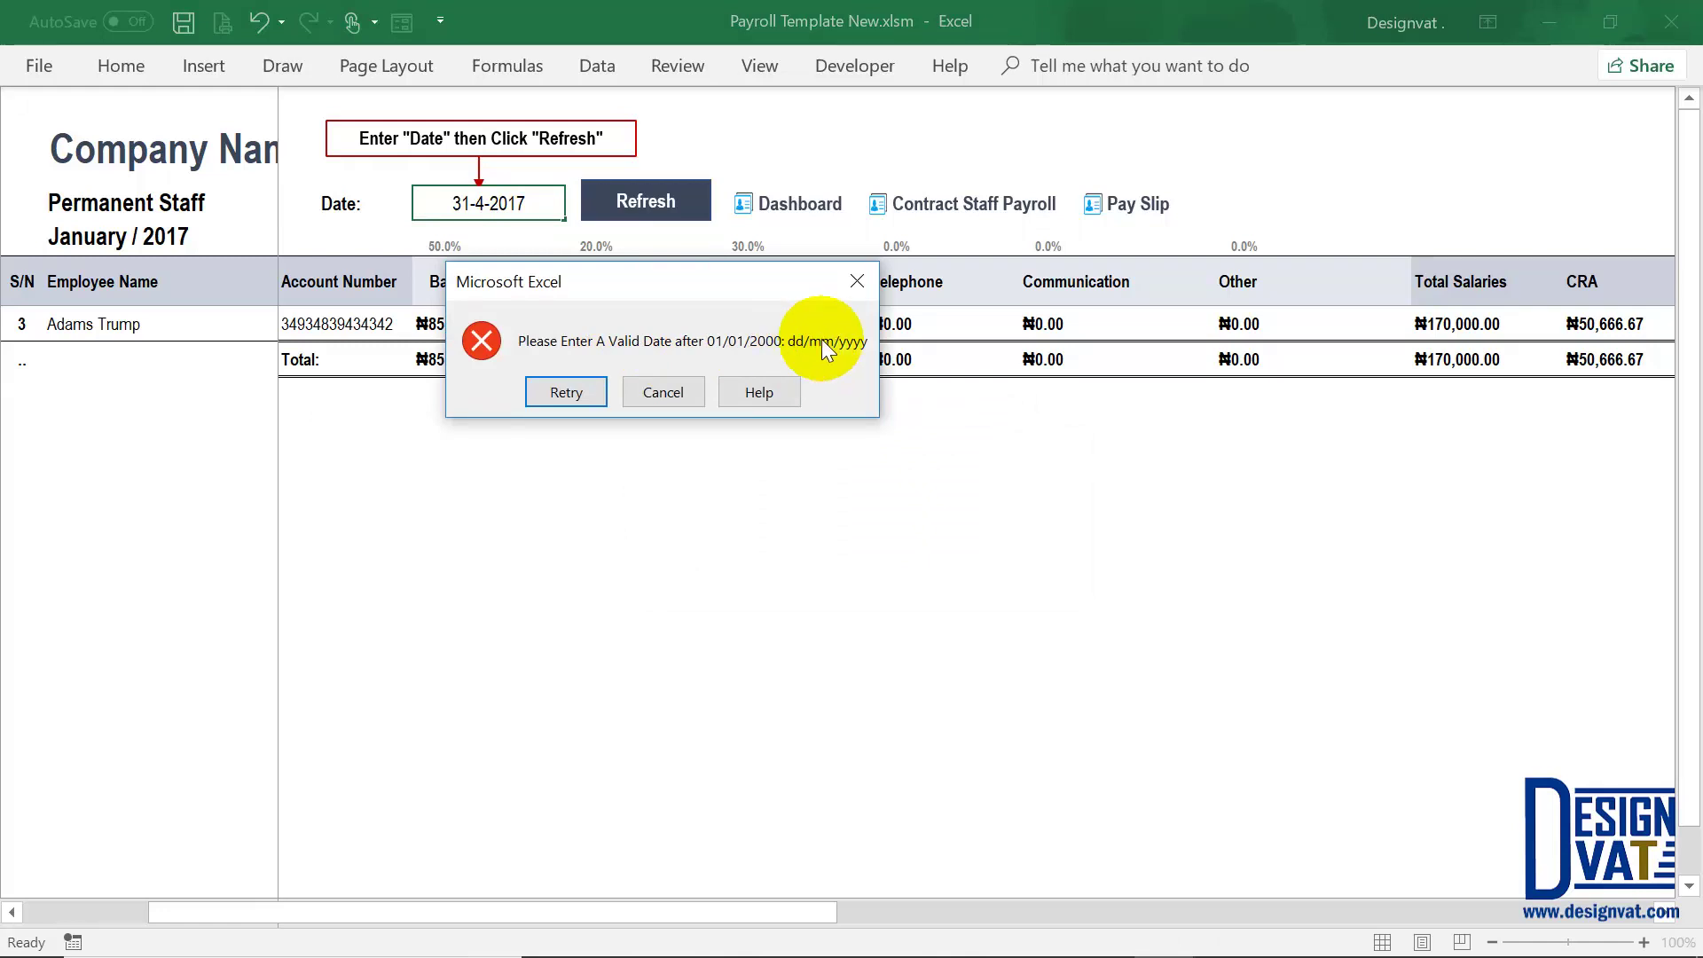
left_click(501, 227)
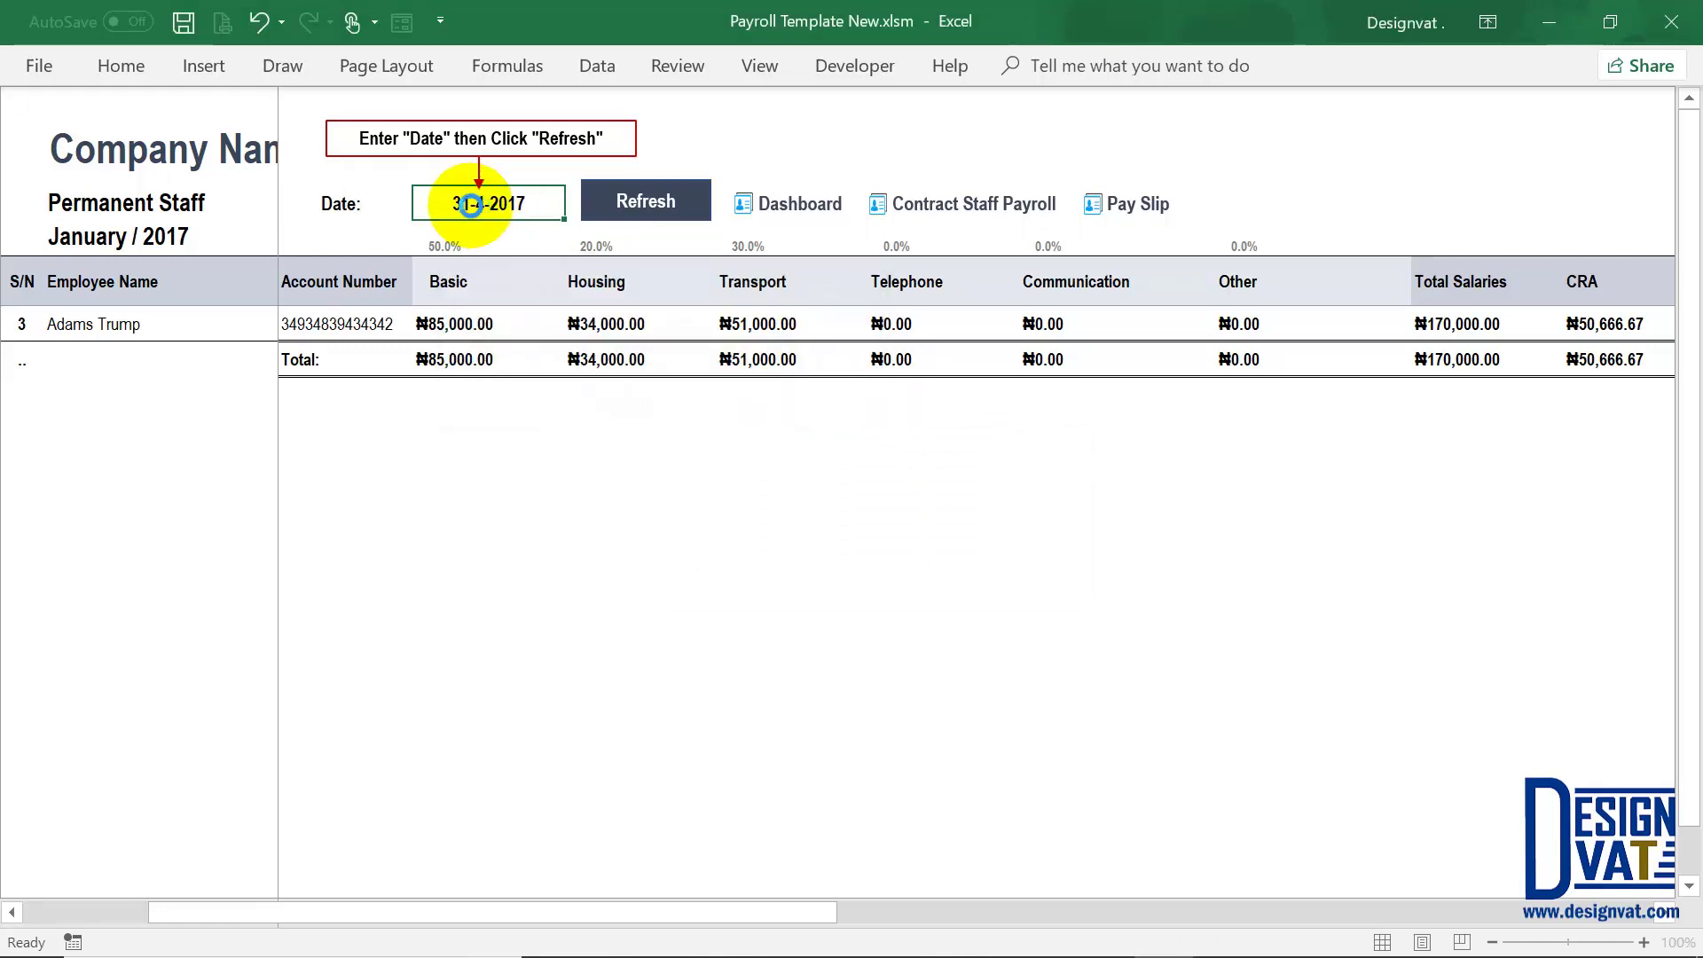
double_click(467, 204)
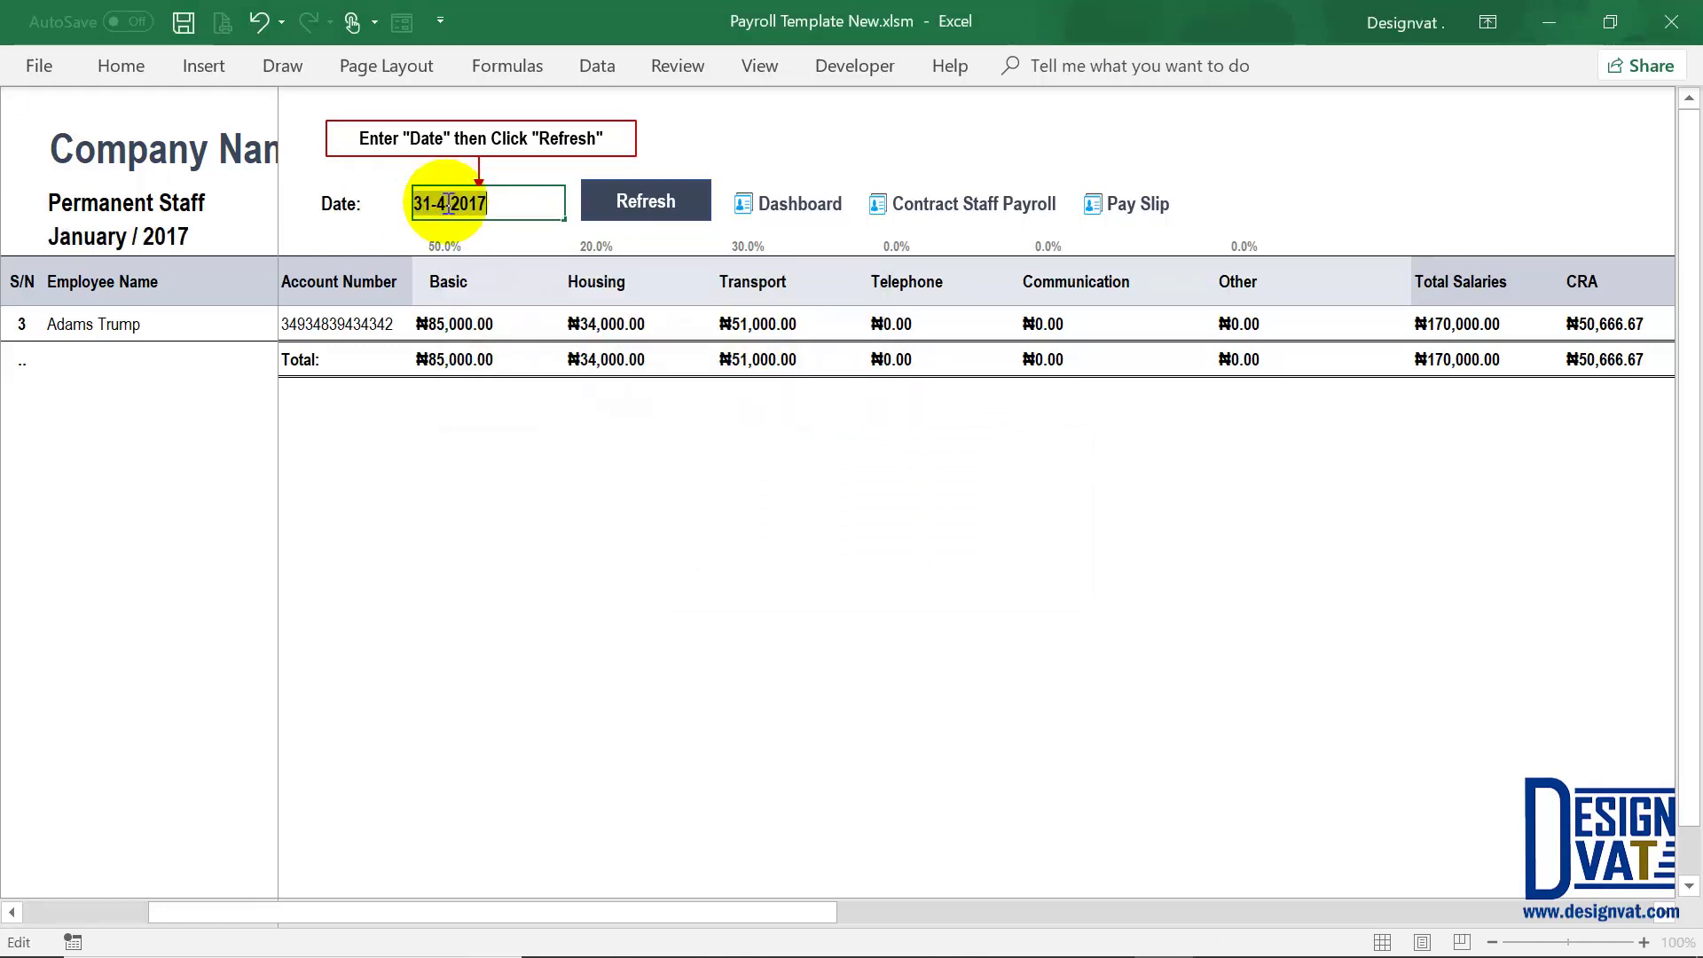
left_click(434, 204)
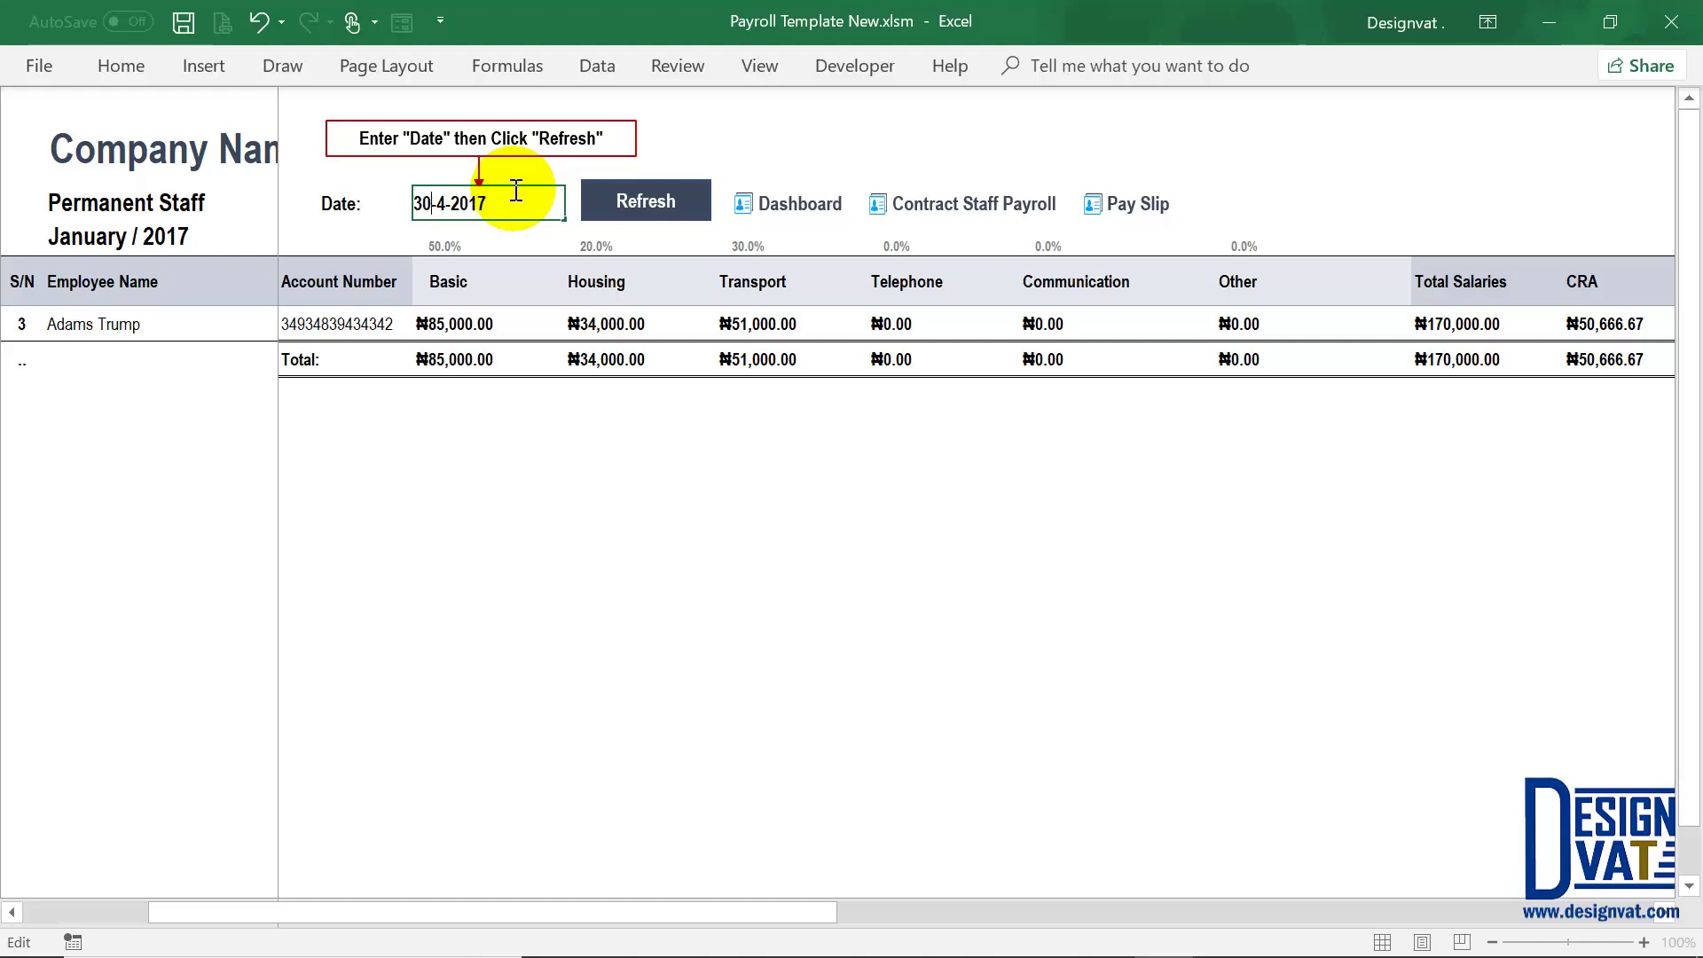
key("Return")
left_click(608, 202)
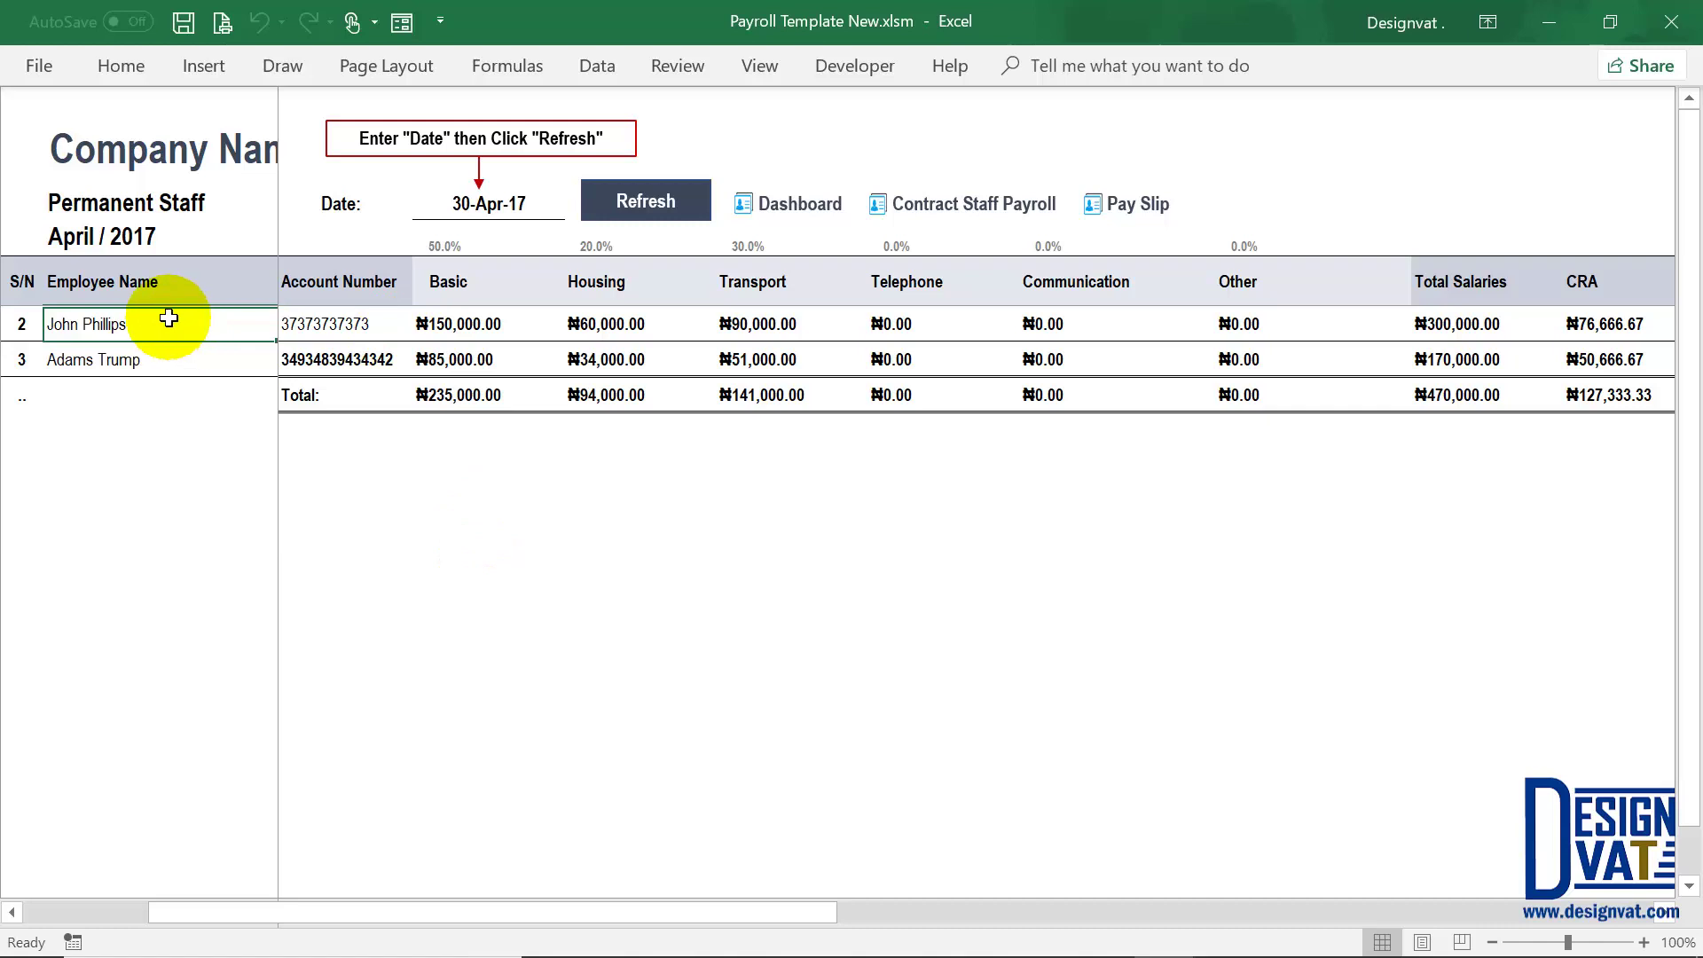
Step: Check the first employee's total salary in the April 2017 payroll
left_click(1459, 322)
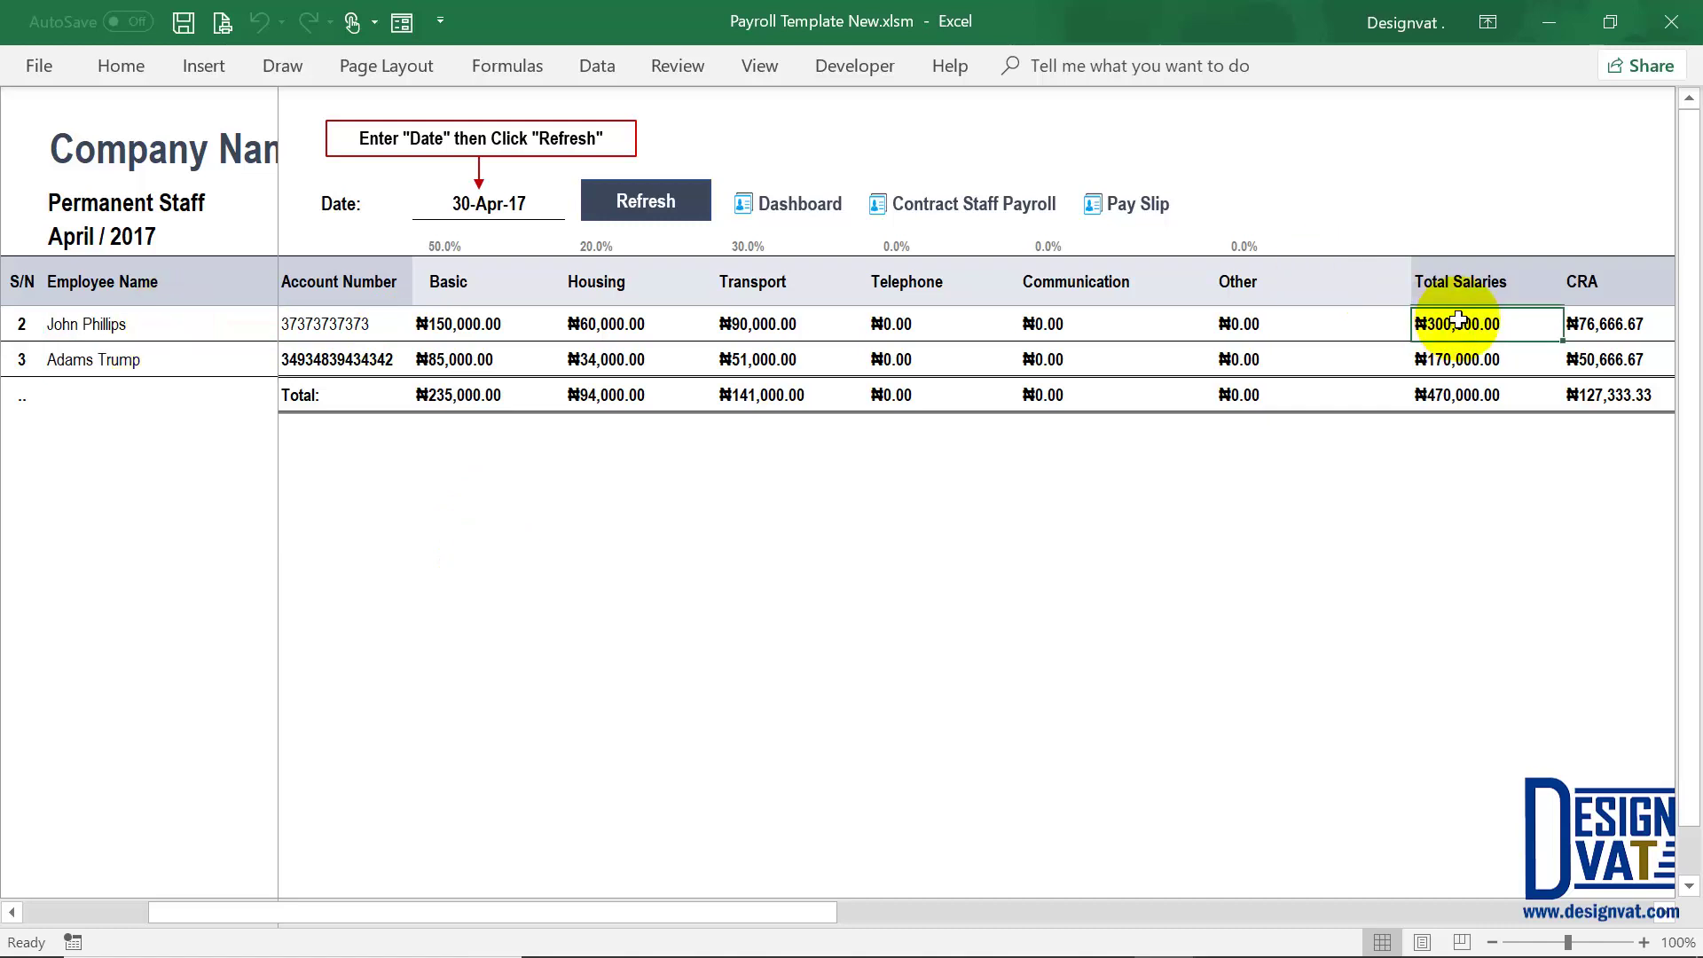
left_click(492, 203)
left_click(1443, 323)
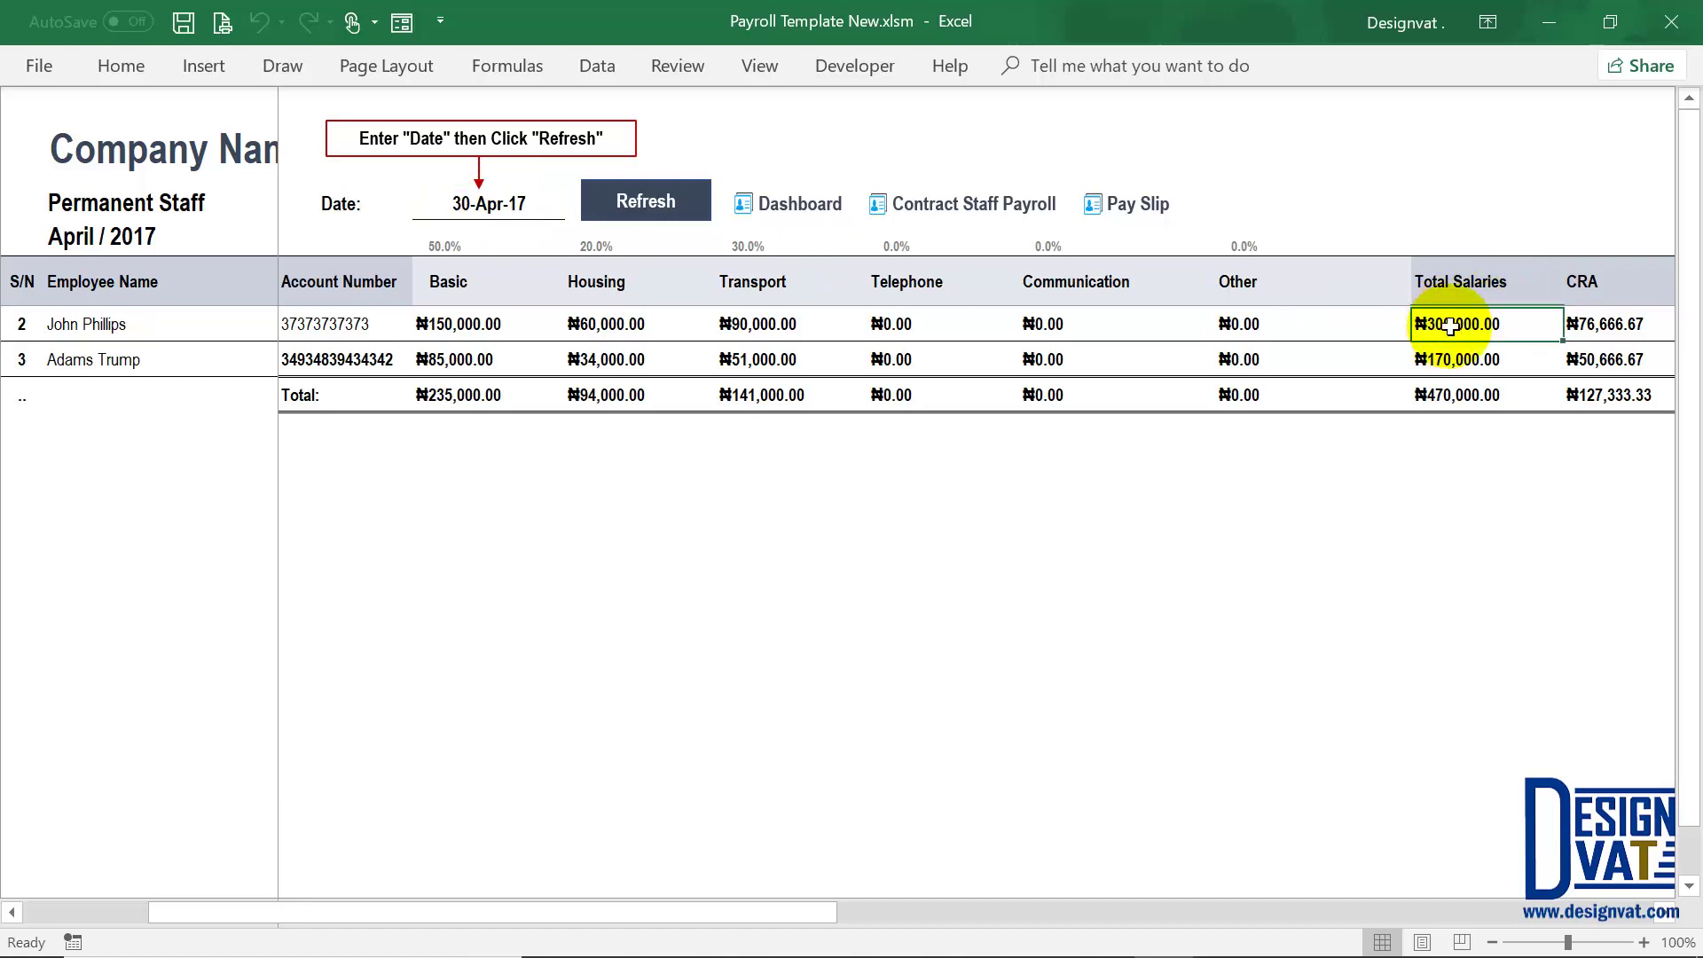
Step: Start changing the payroll date's year to 2018, making it 30-01-2018
left_click(524, 203)
double_click(526, 201)
key("BackSpace")
type("8")
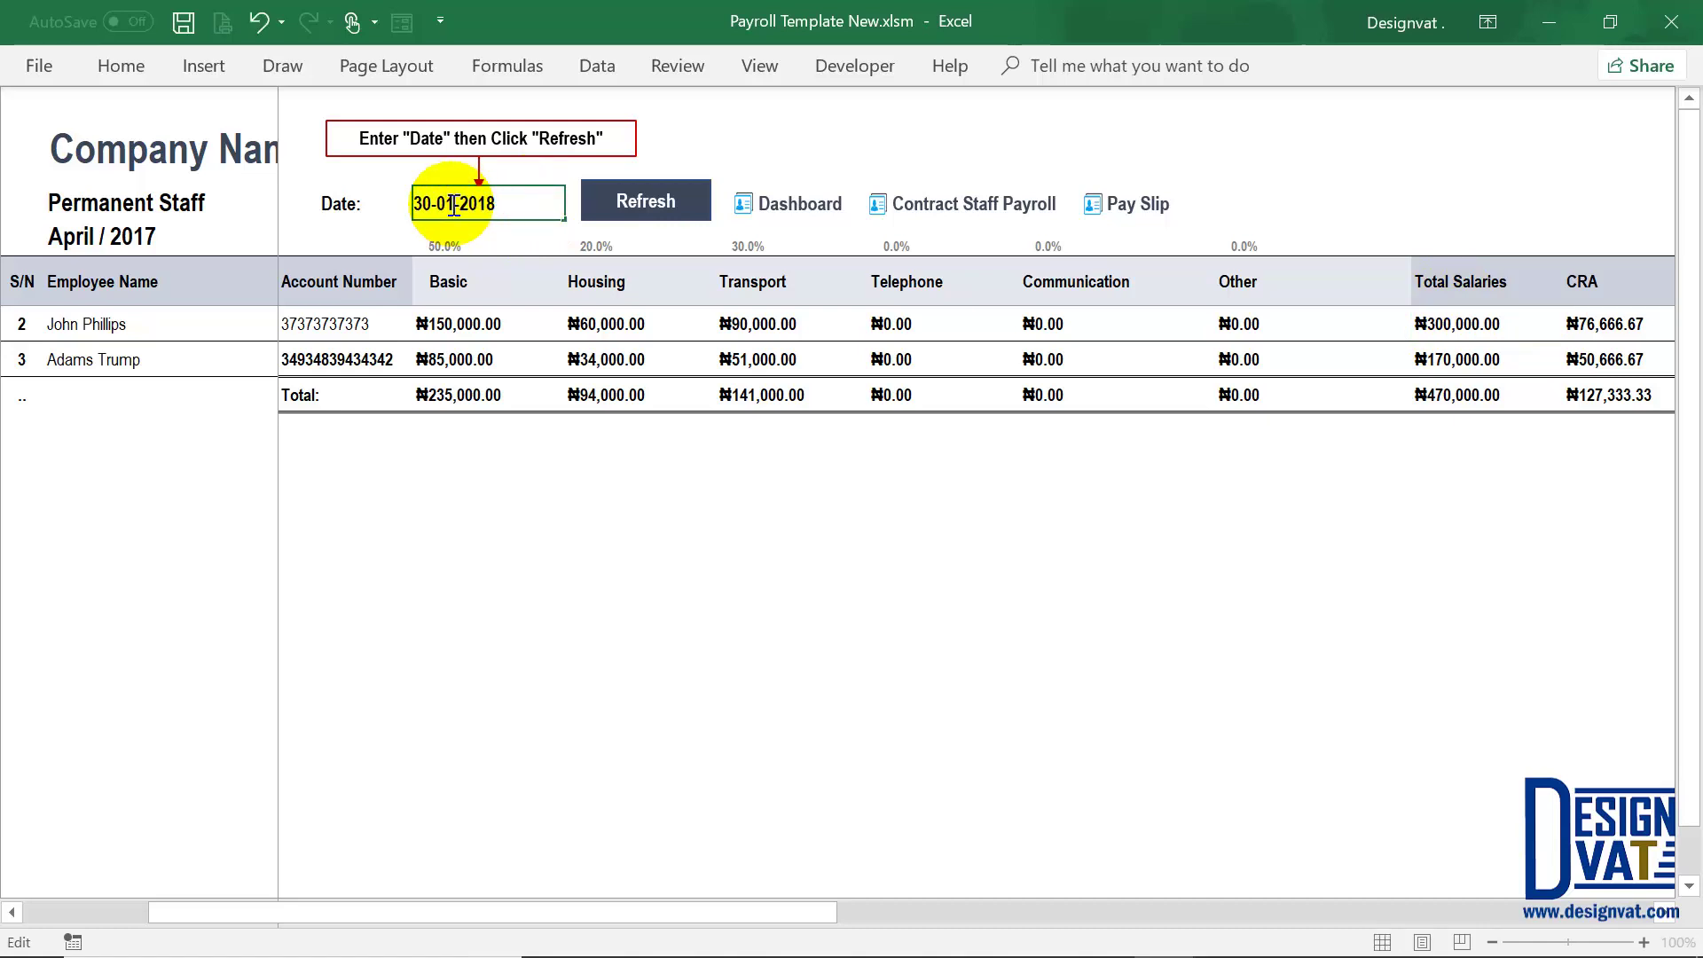
Step: Confirm the 30-01-2018 date and check the three employees and their total salaries
key("Return")
left_click(1447, 360)
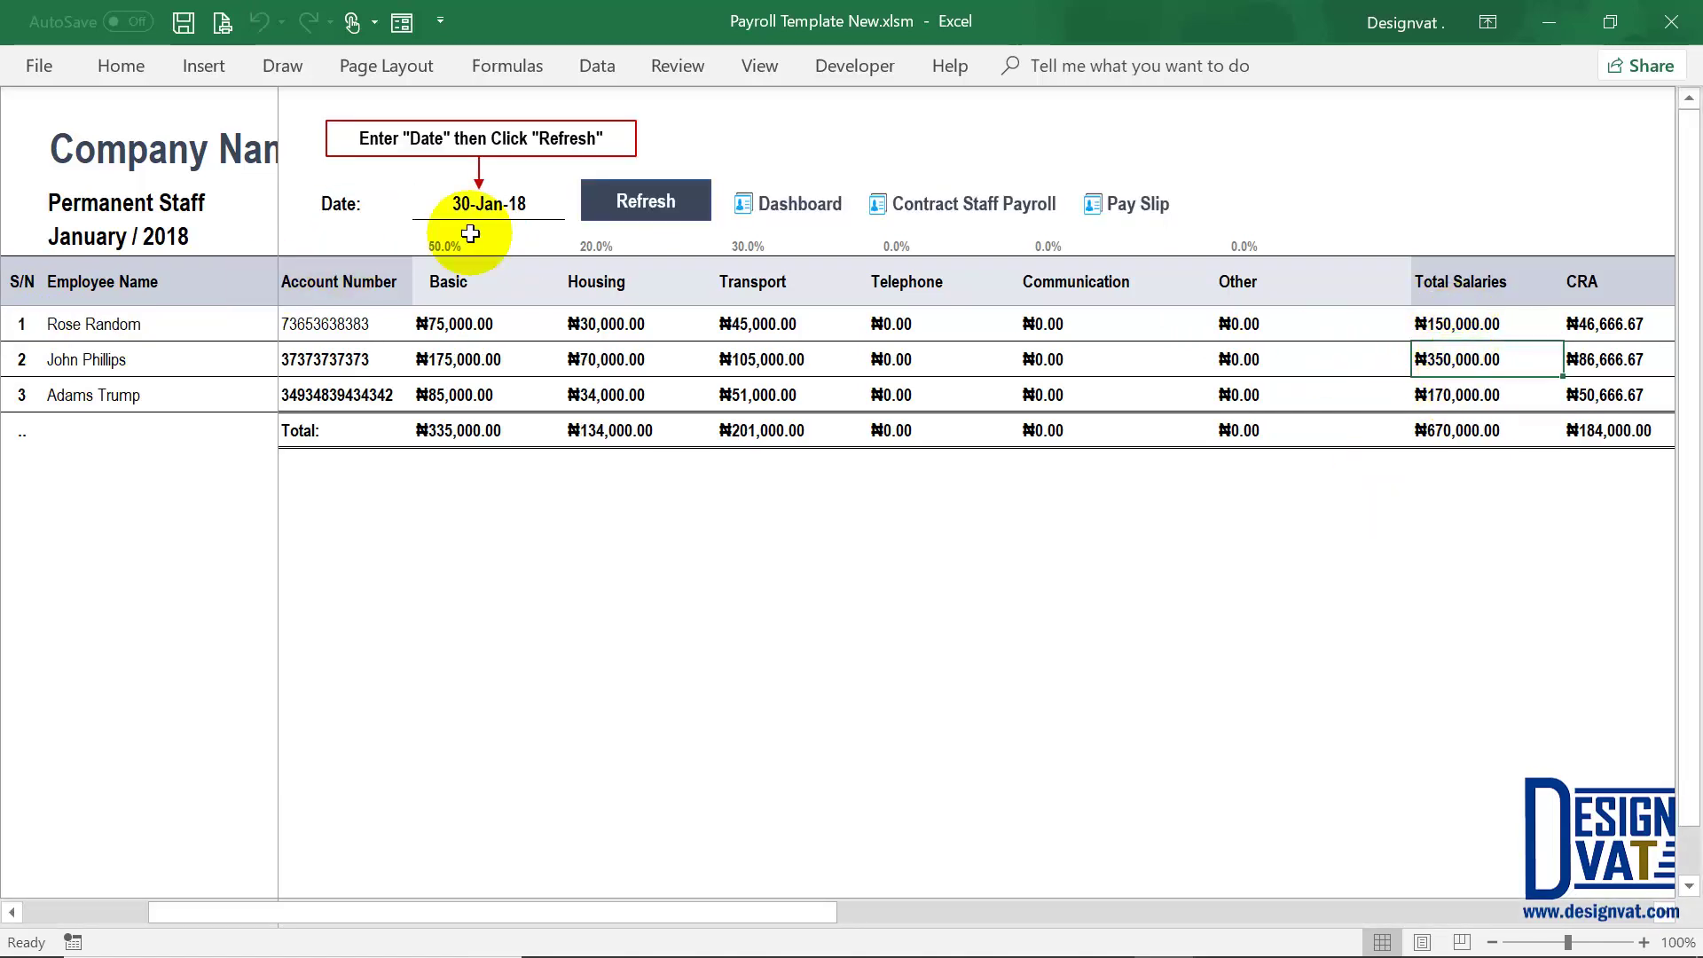
left_click(106, 326)
left_click_drag(115, 322, 113, 392)
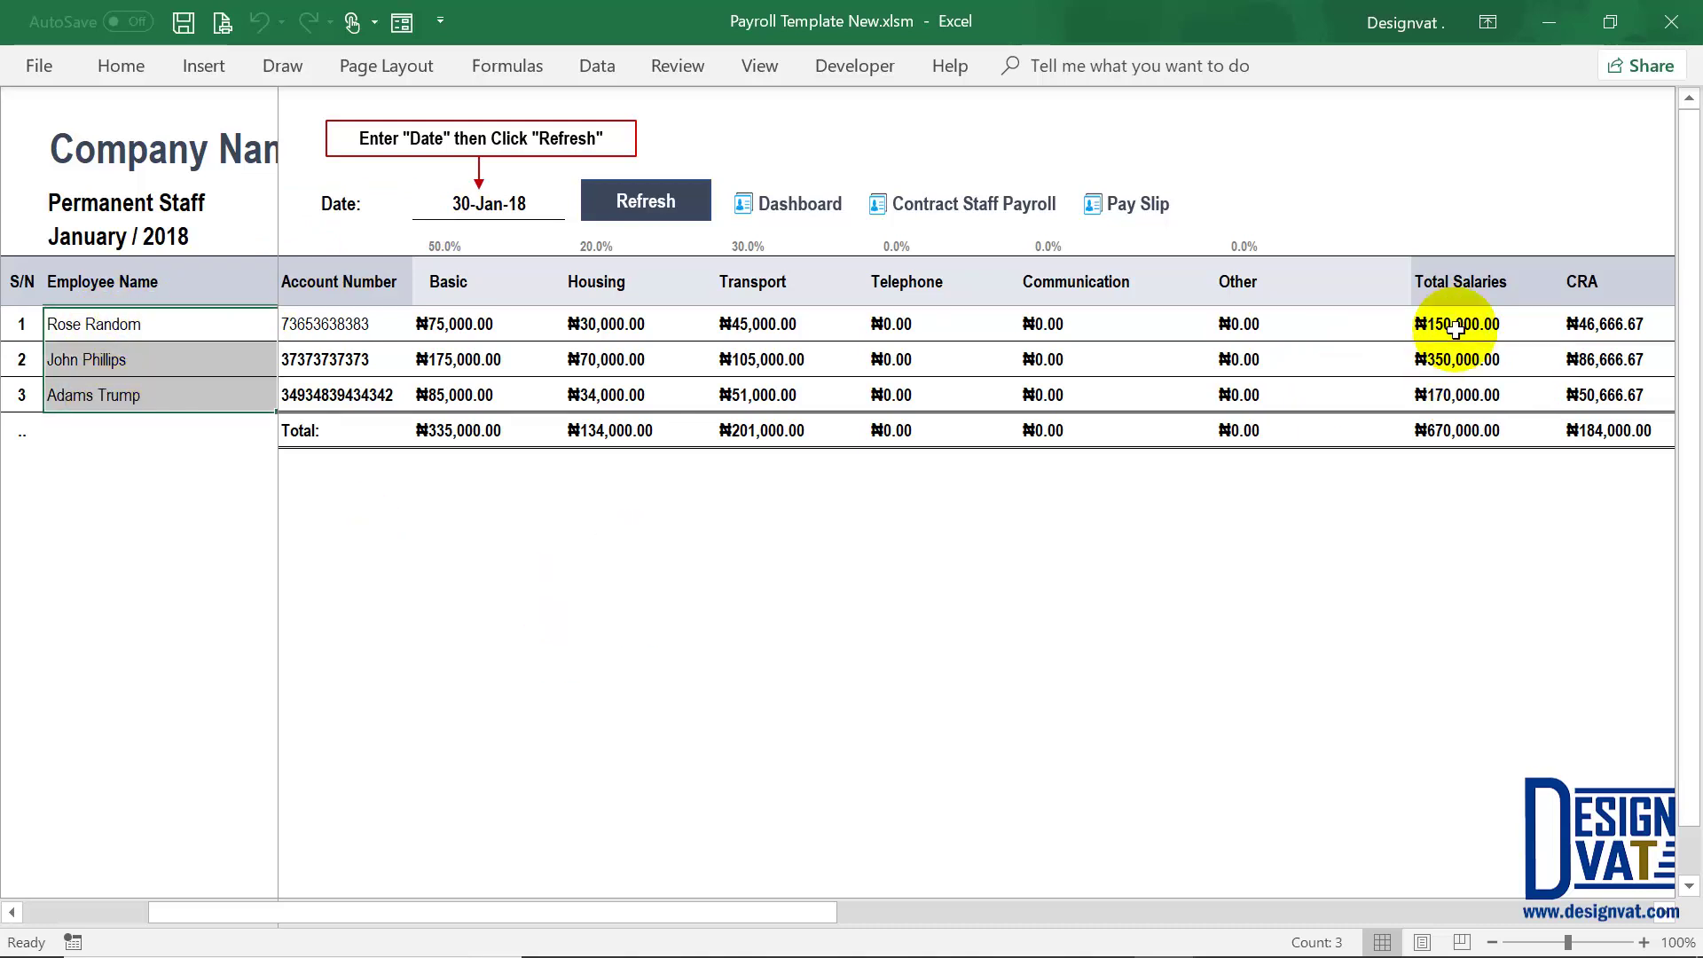
left_click(1454, 394)
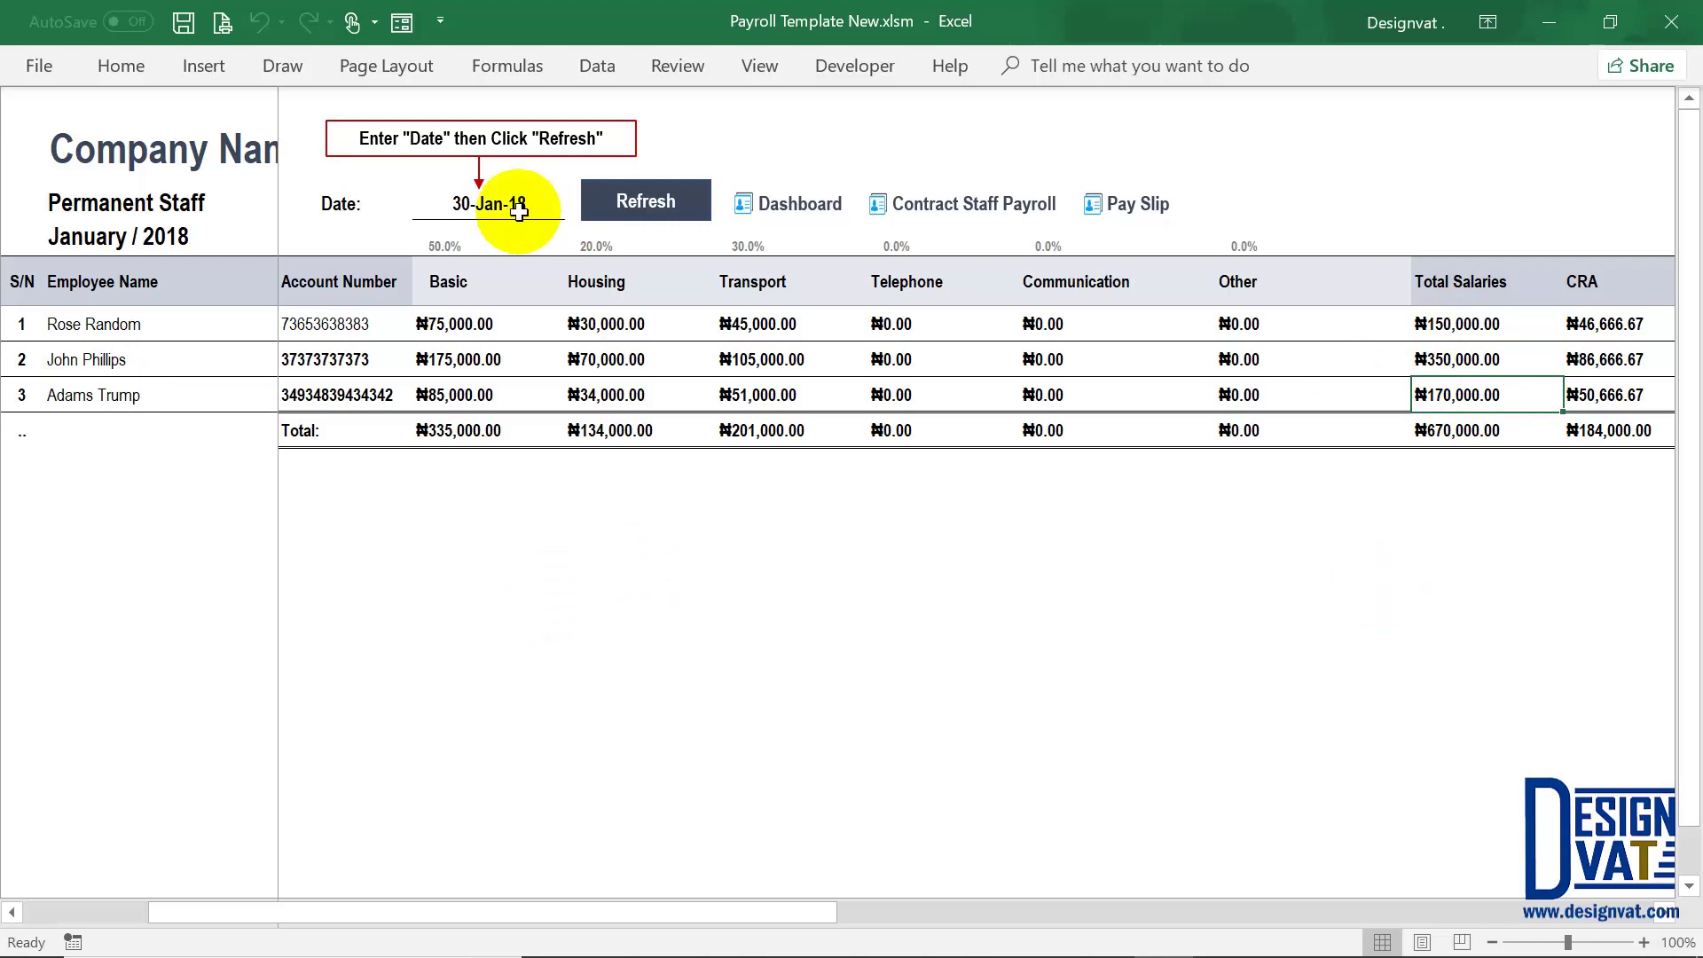
Step: Change the payroll date to 30-12-2018 and refresh for December 2018
double_click(489, 206)
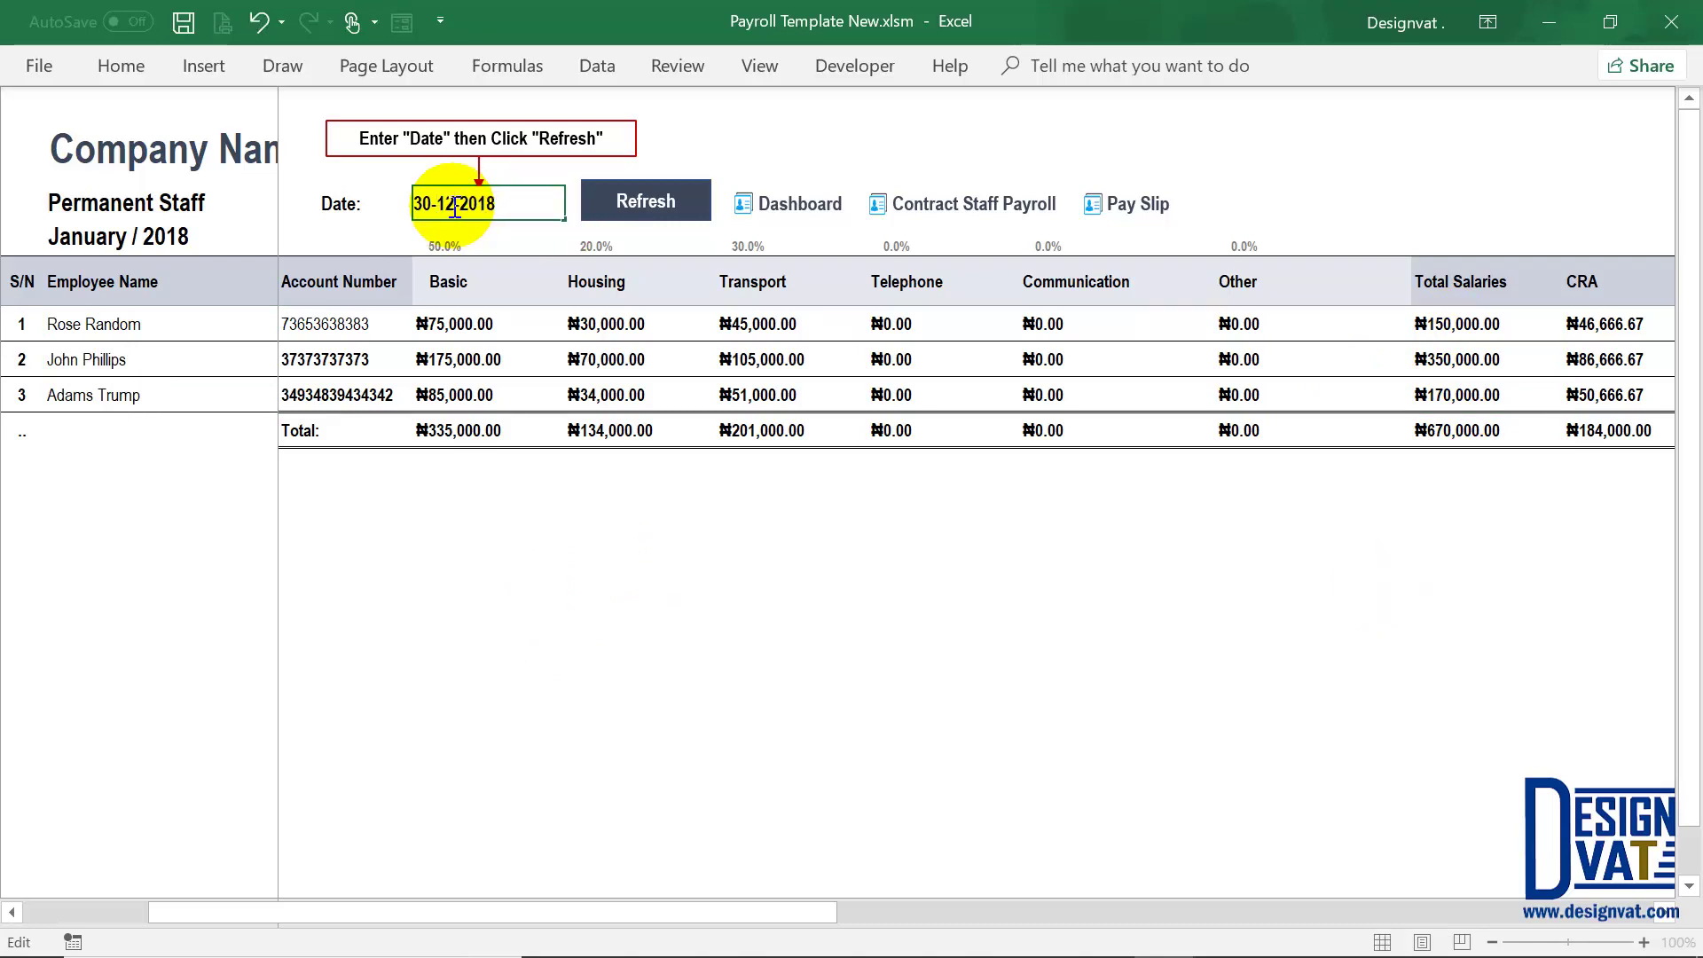
left_click(1459, 363)
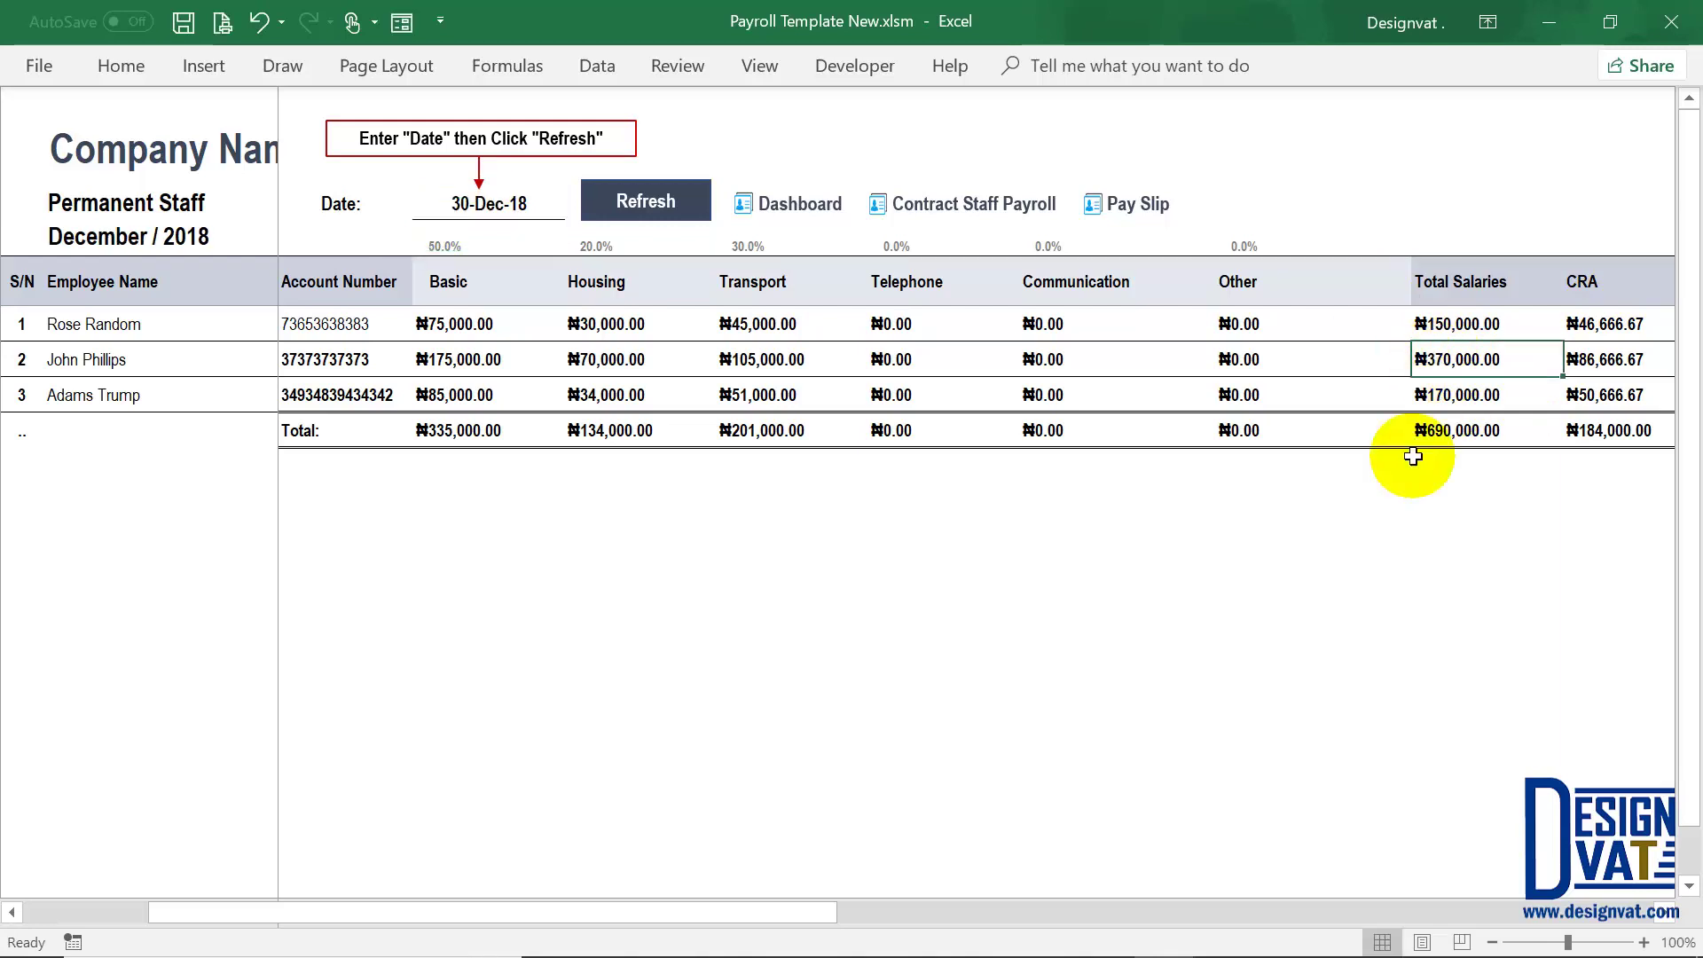
left_click(646, 197)
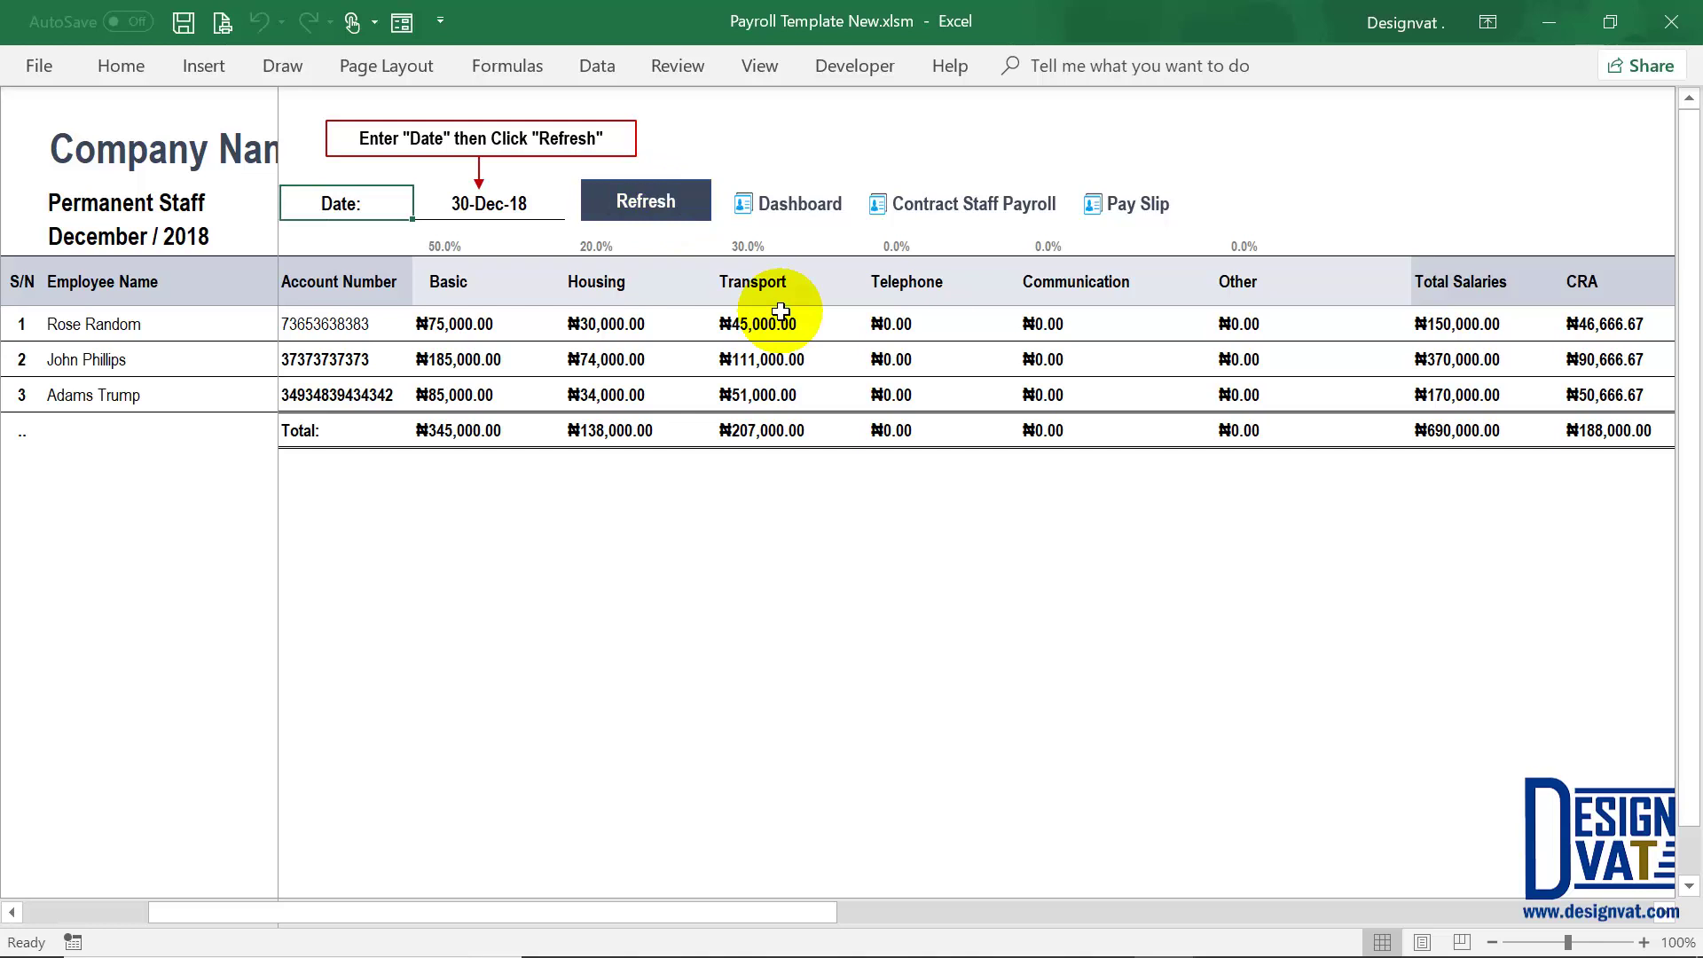
Step: Review the three employees' December 2018 payroll columns, then switch to the Pay Slip sheet
left_click(505, 207)
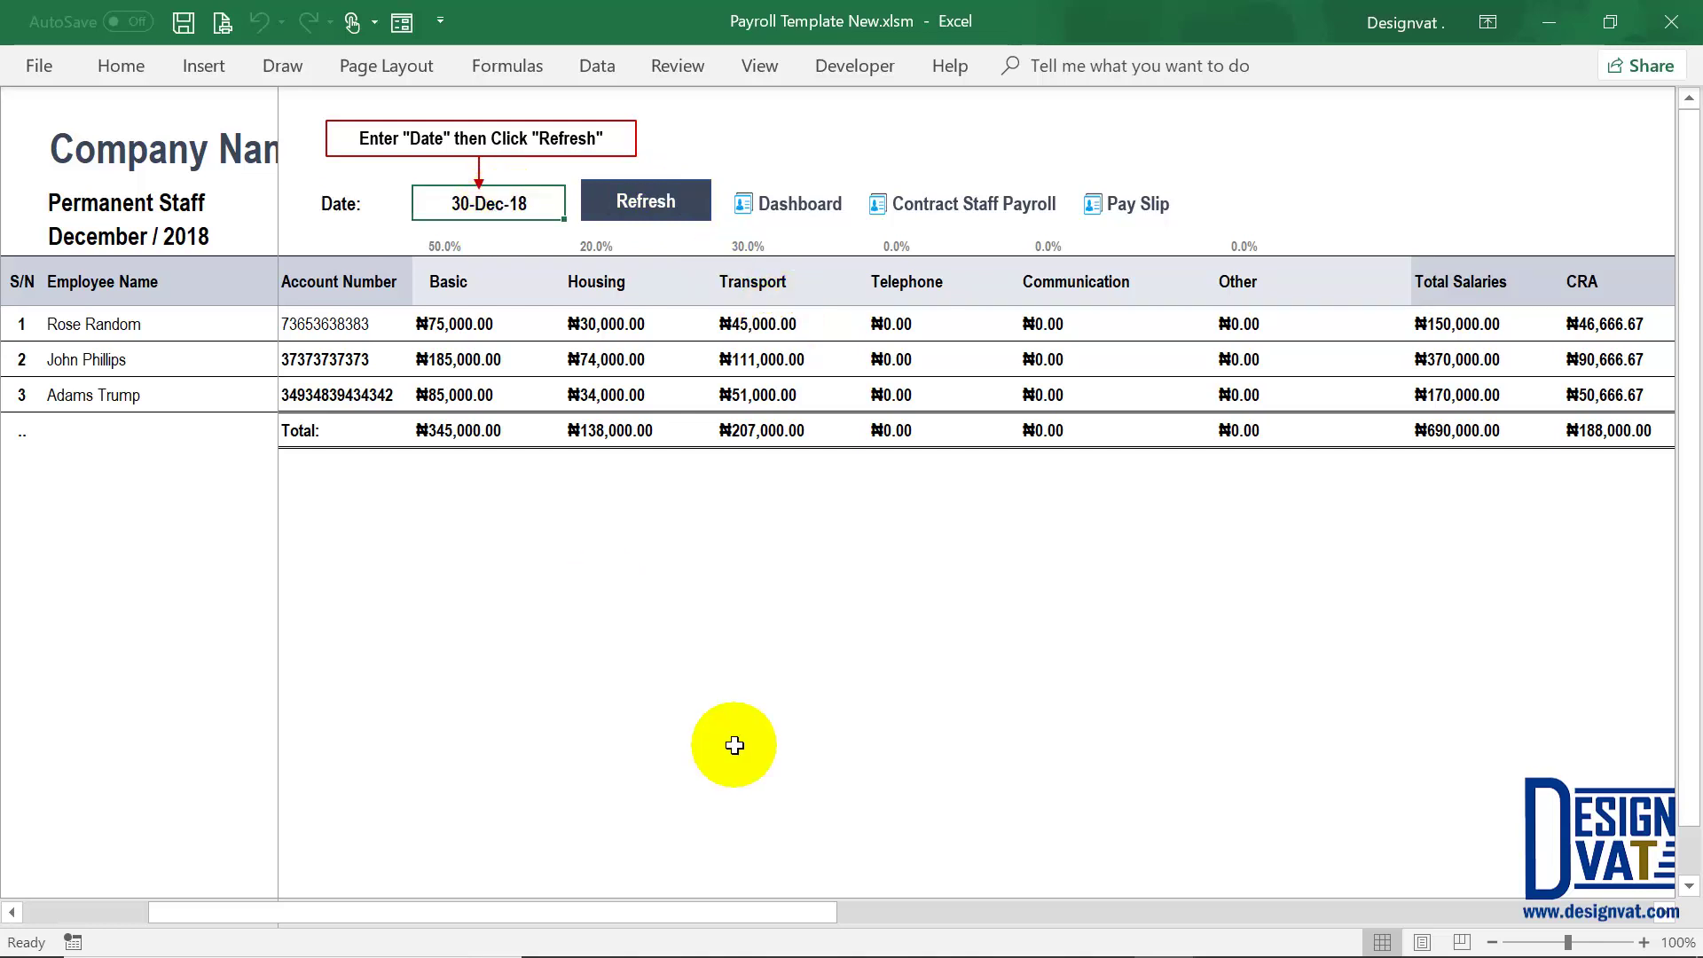
left_click_drag(775, 917, 364, 359)
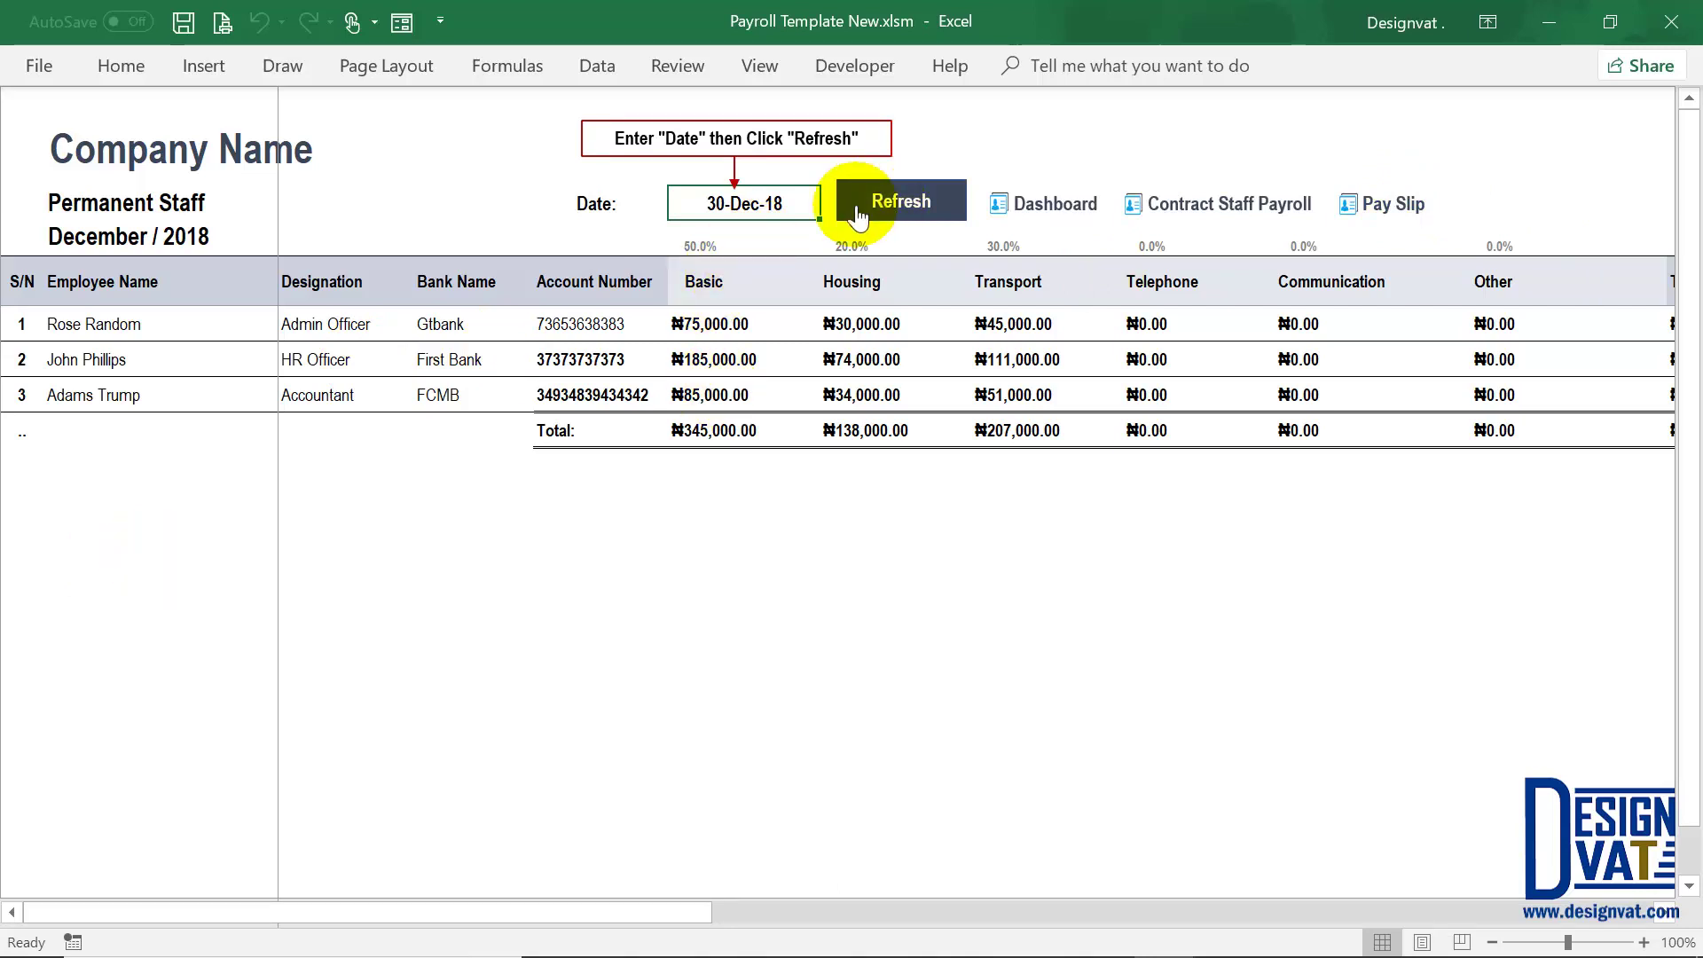
left_click_drag(133, 323, 168, 390)
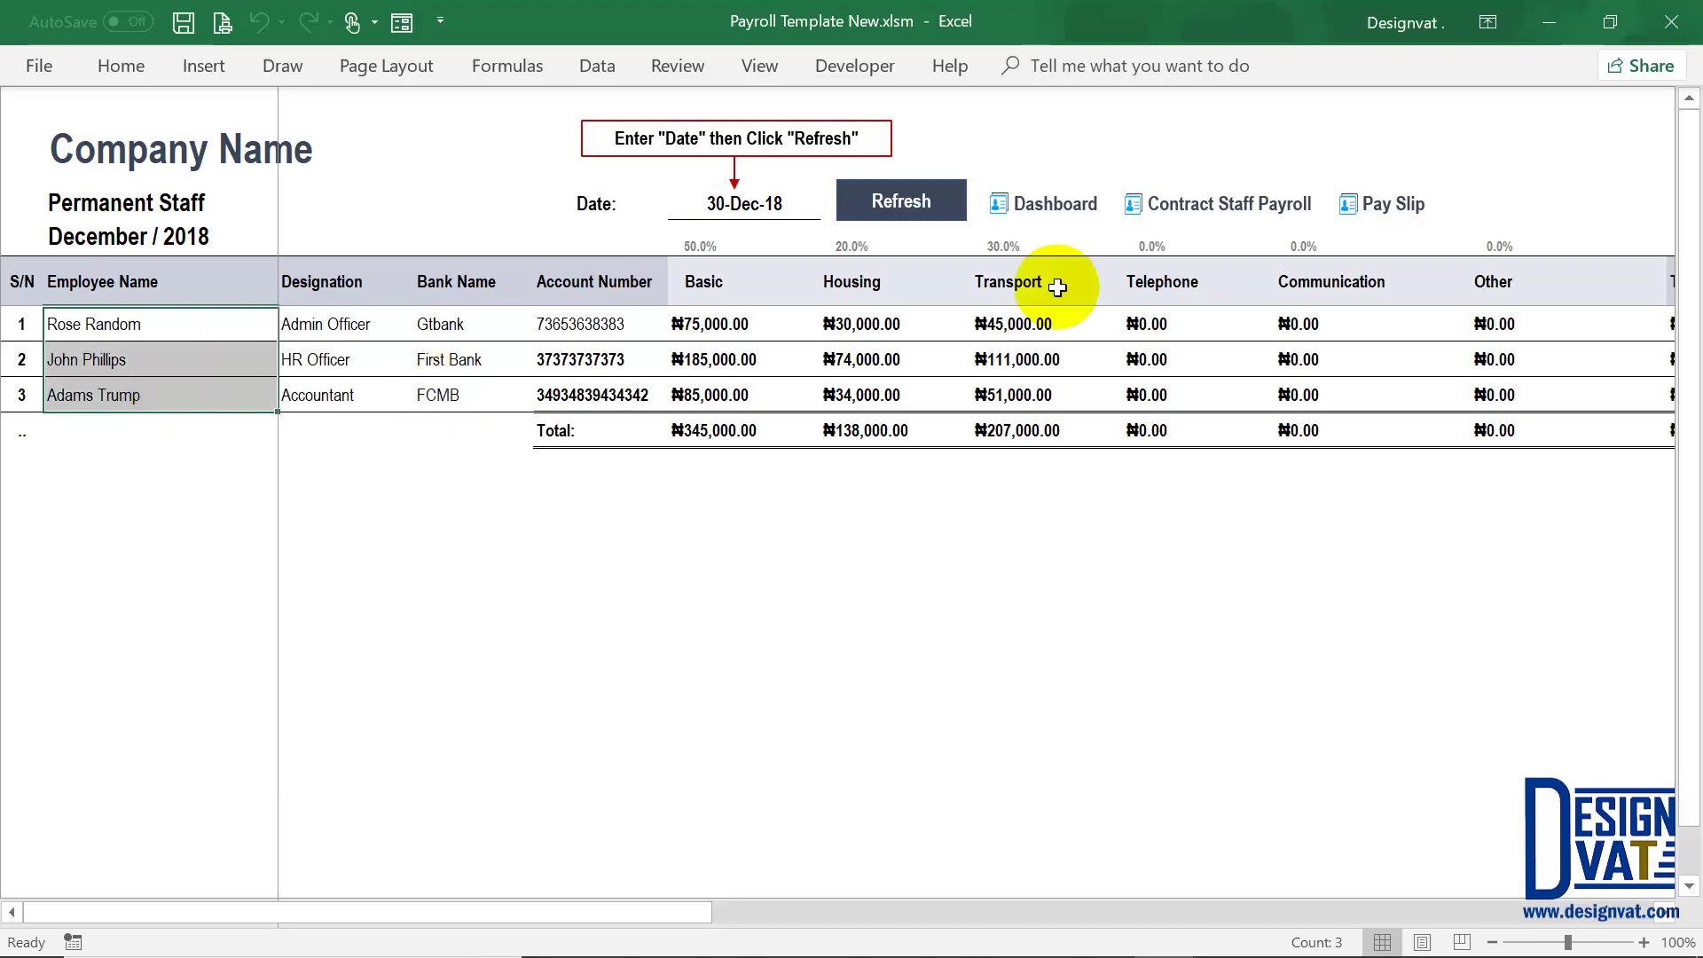
left_click(1399, 206)
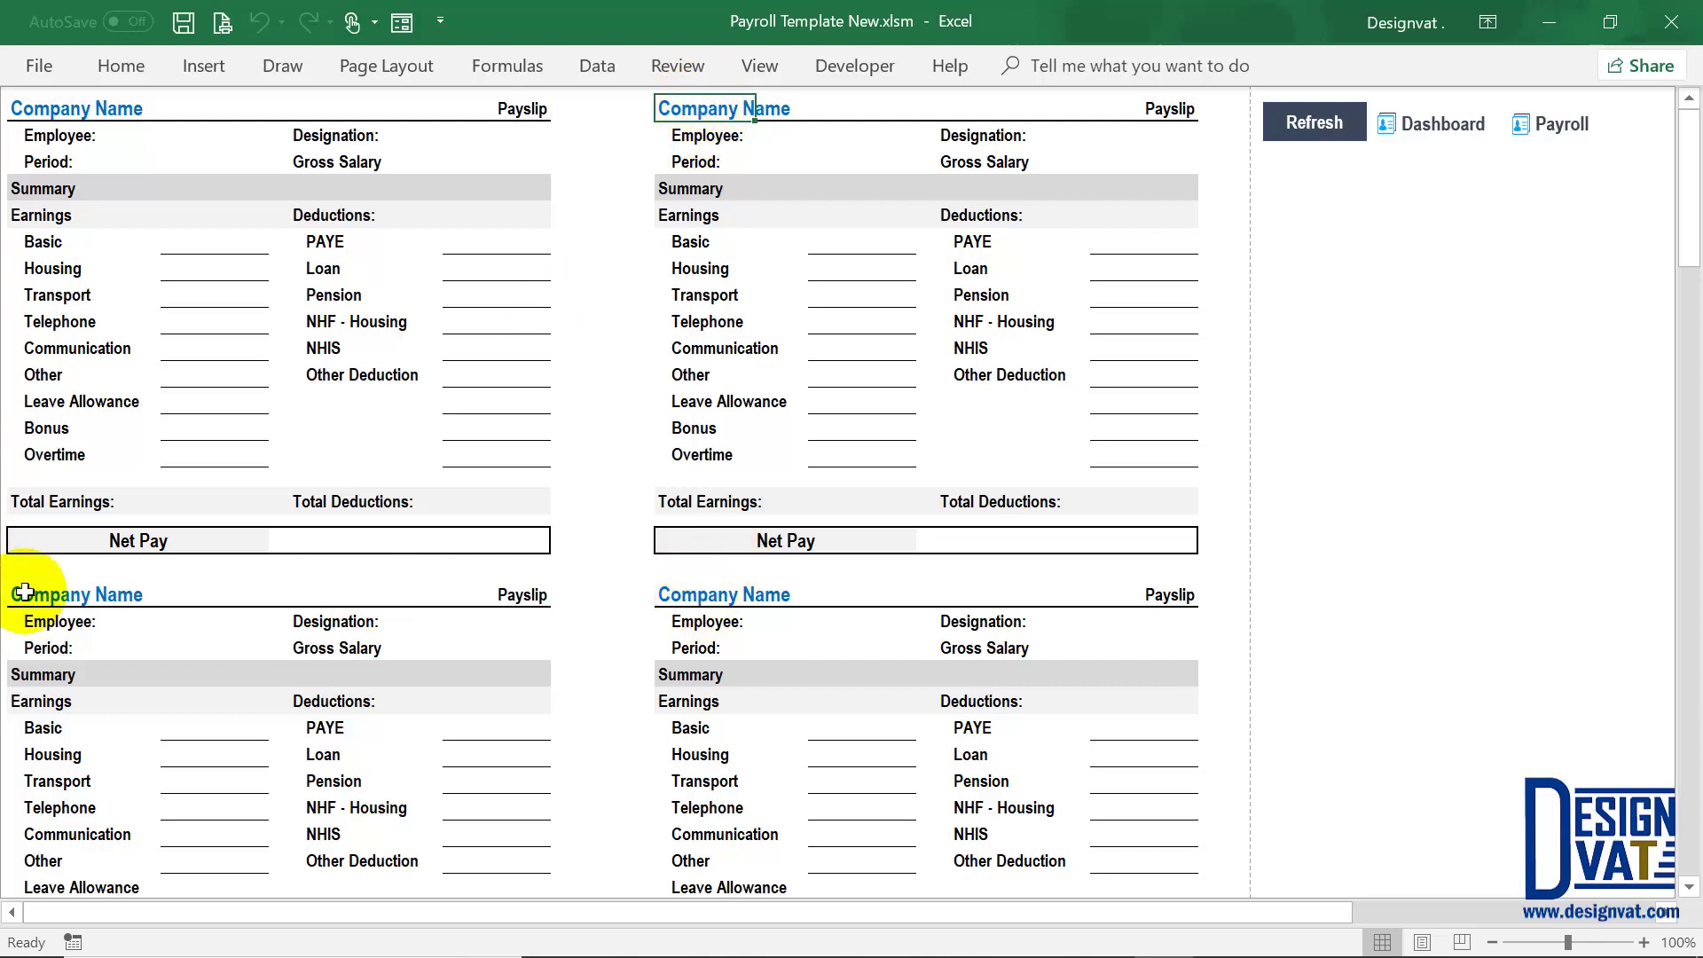
Step: Inspect the payslip's Employee, Period, Gross Salary and Net Pay fields, then refresh to fill them
left_click(93, 136)
left_click(57, 160)
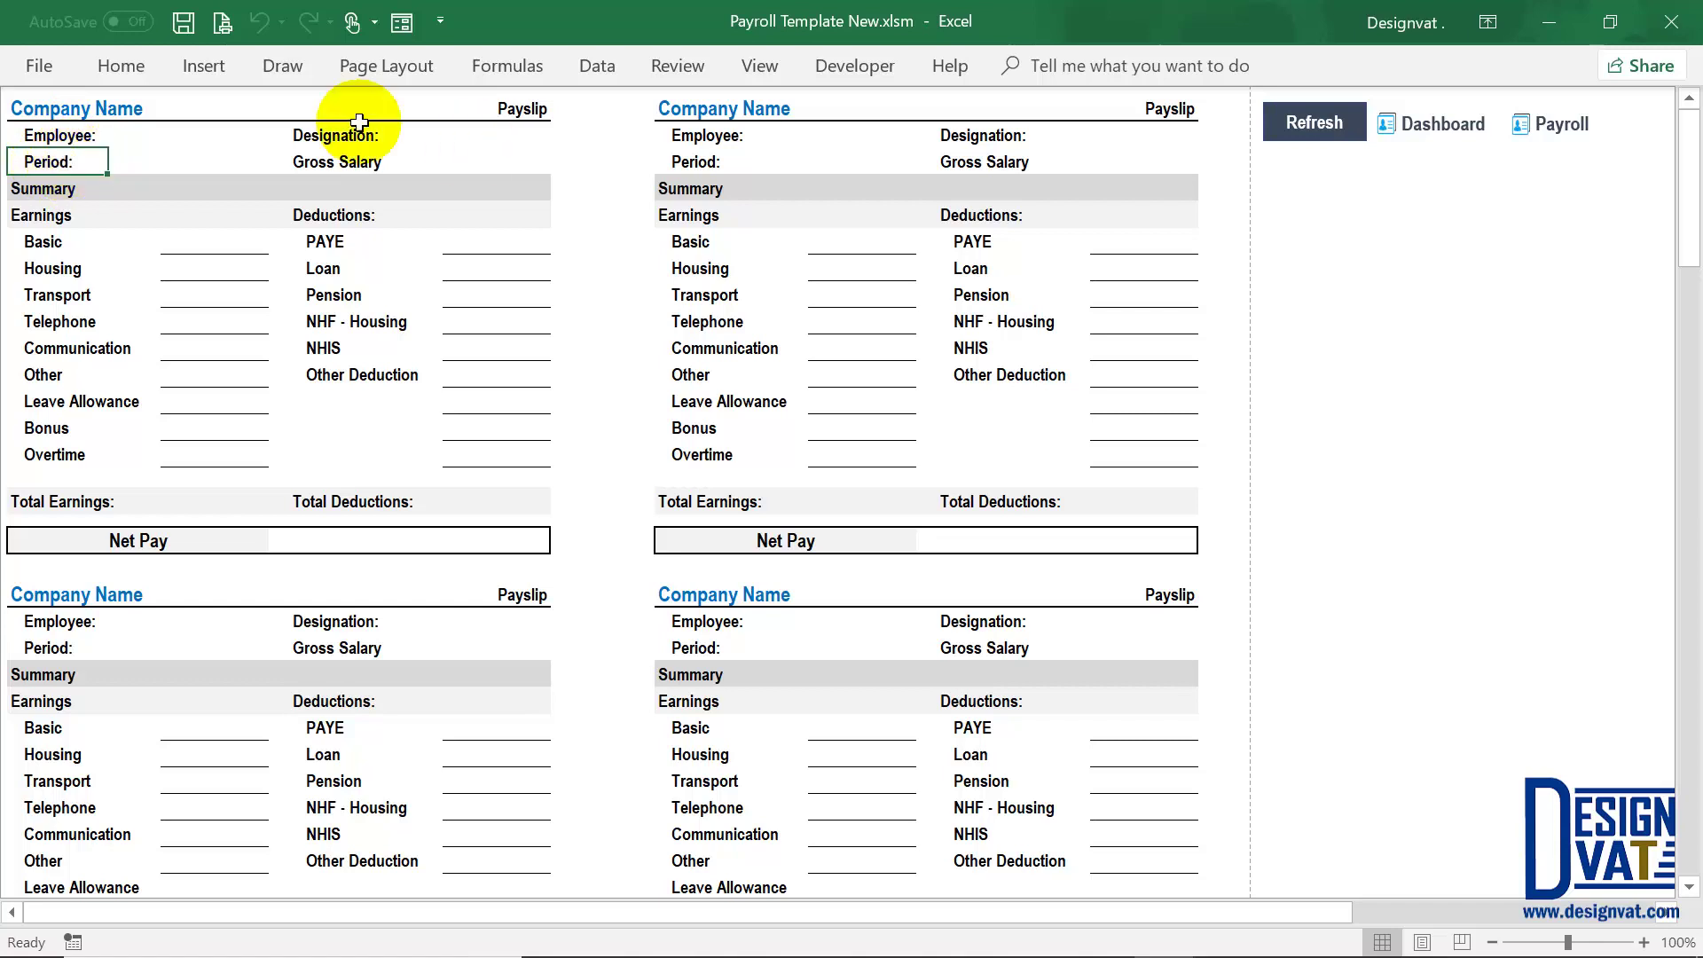
left_click(335, 160)
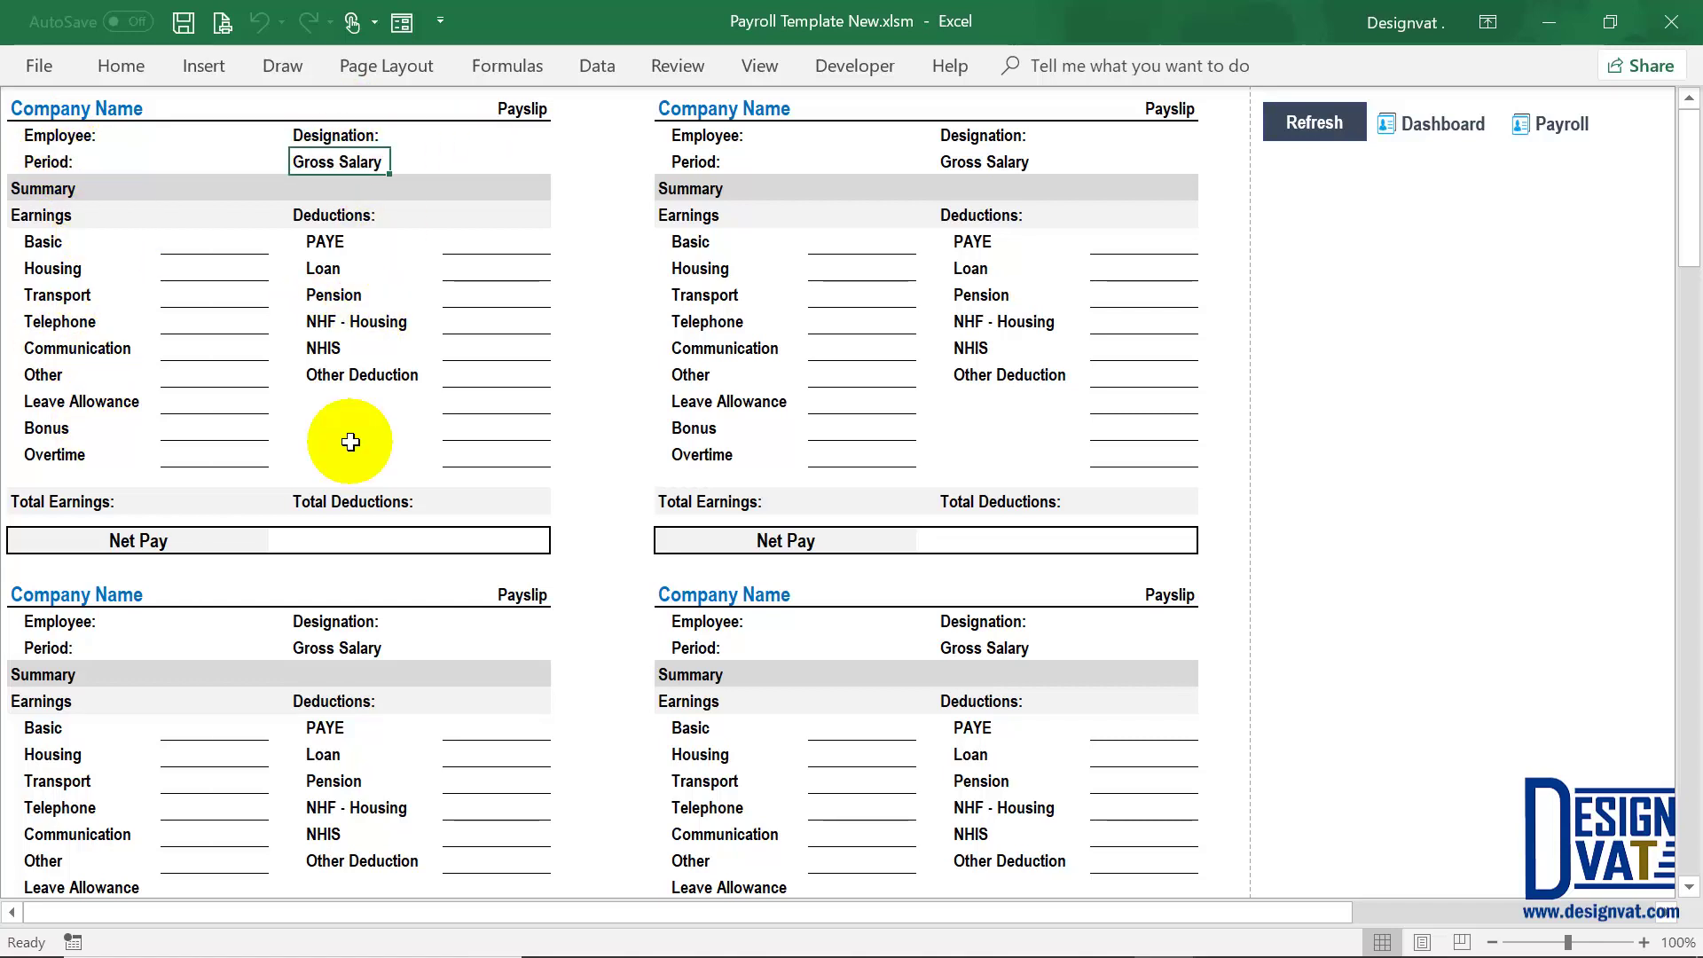
left_click(314, 544)
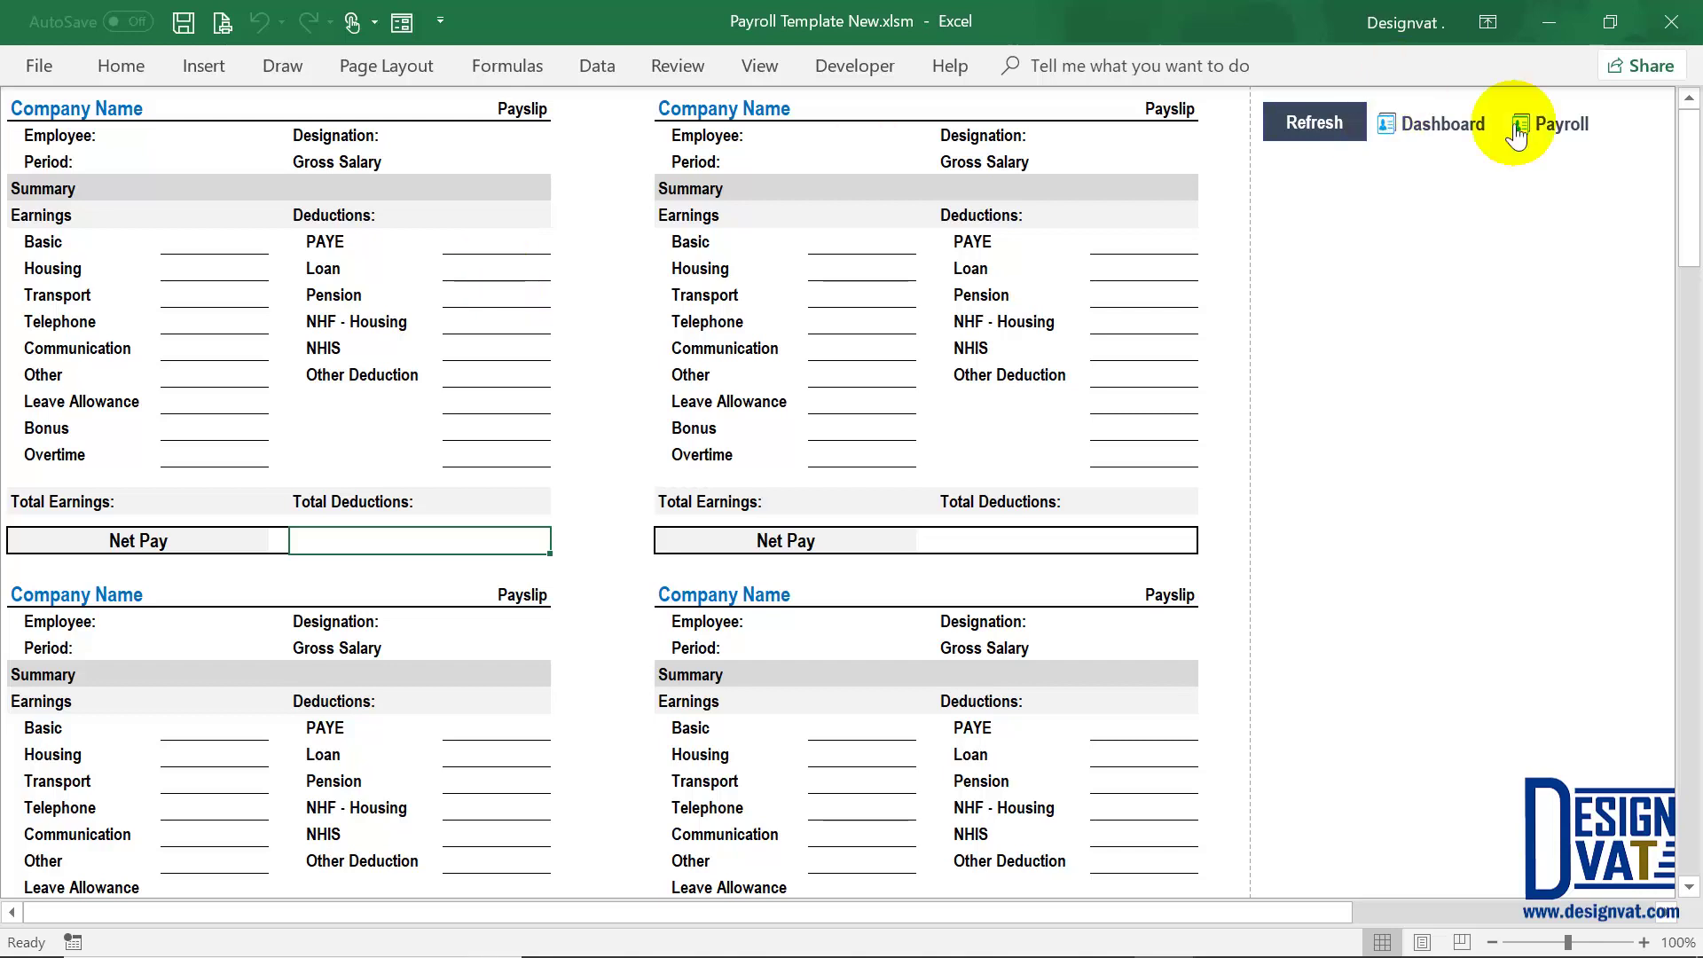
left_click(1302, 123)
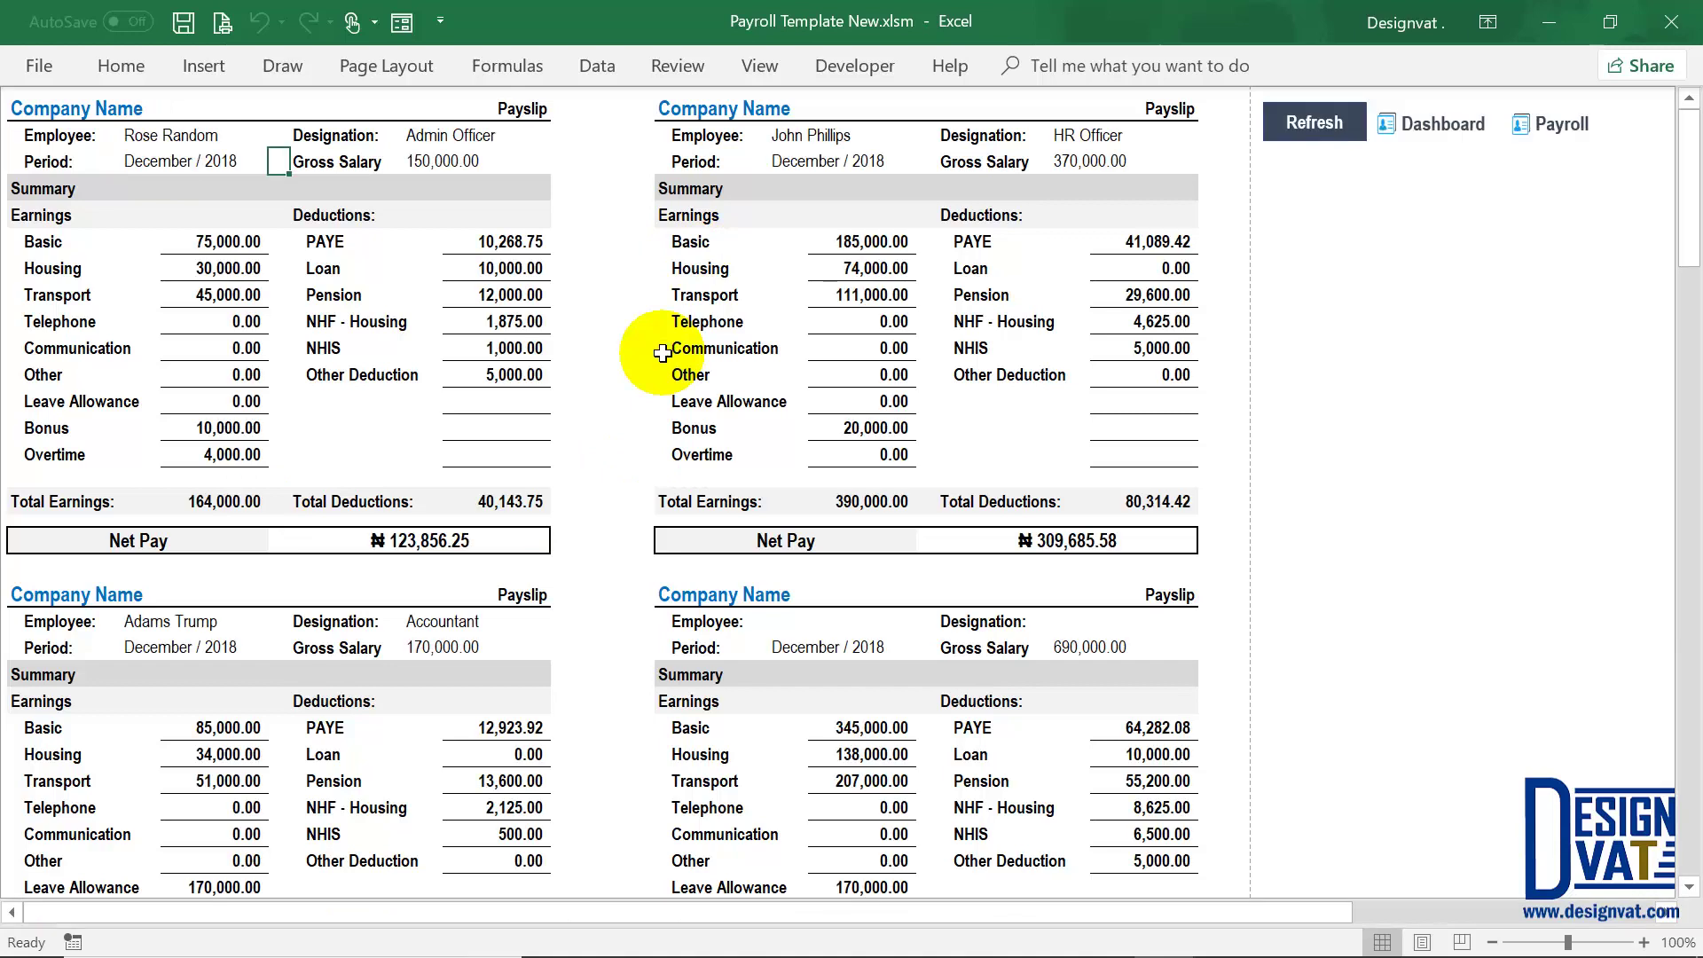
left_click(173, 135)
left_click(175, 163)
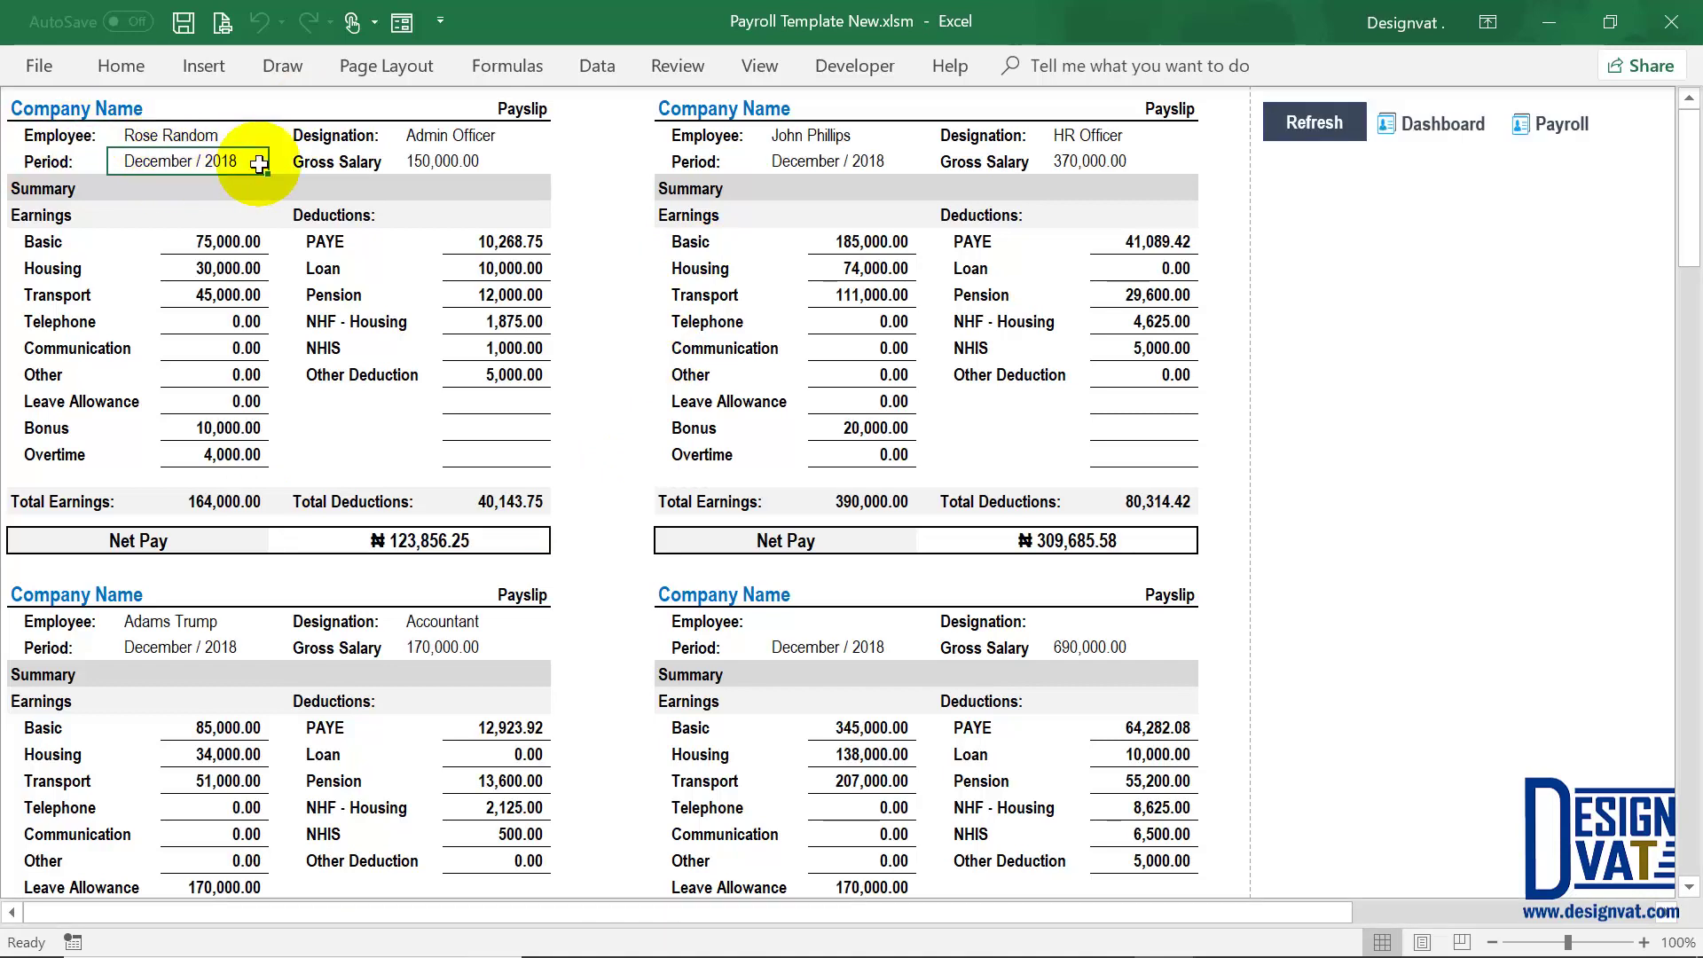
left_click(466, 135)
left_click(424, 165)
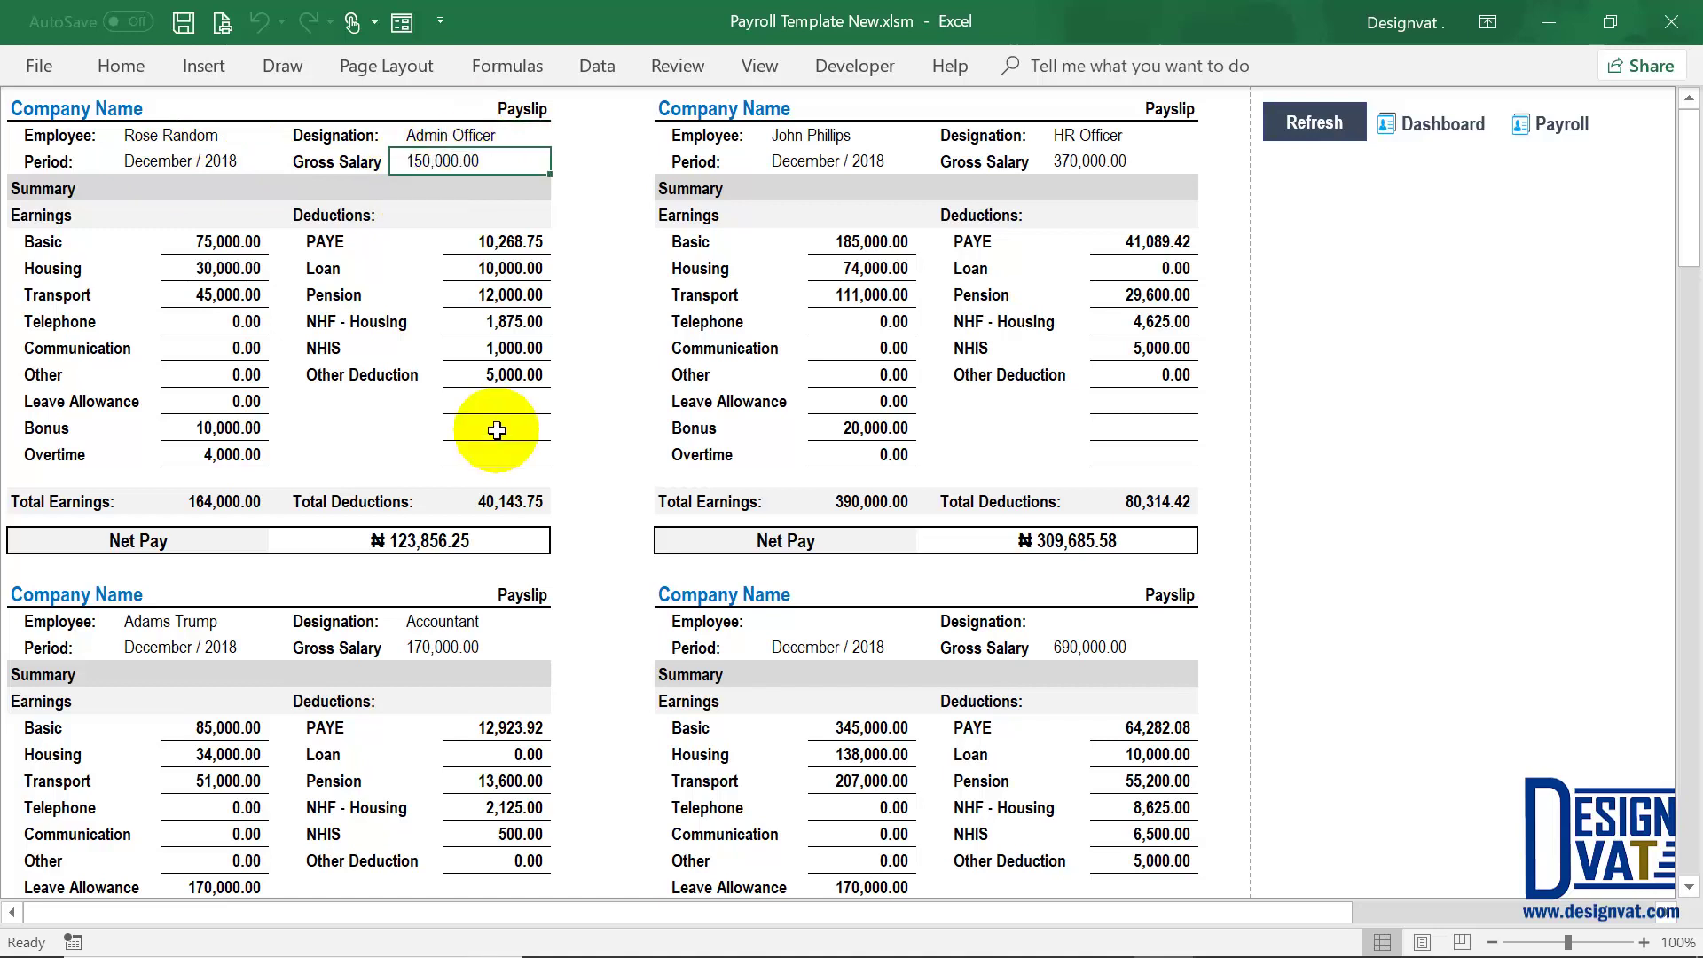
left_click(206, 245)
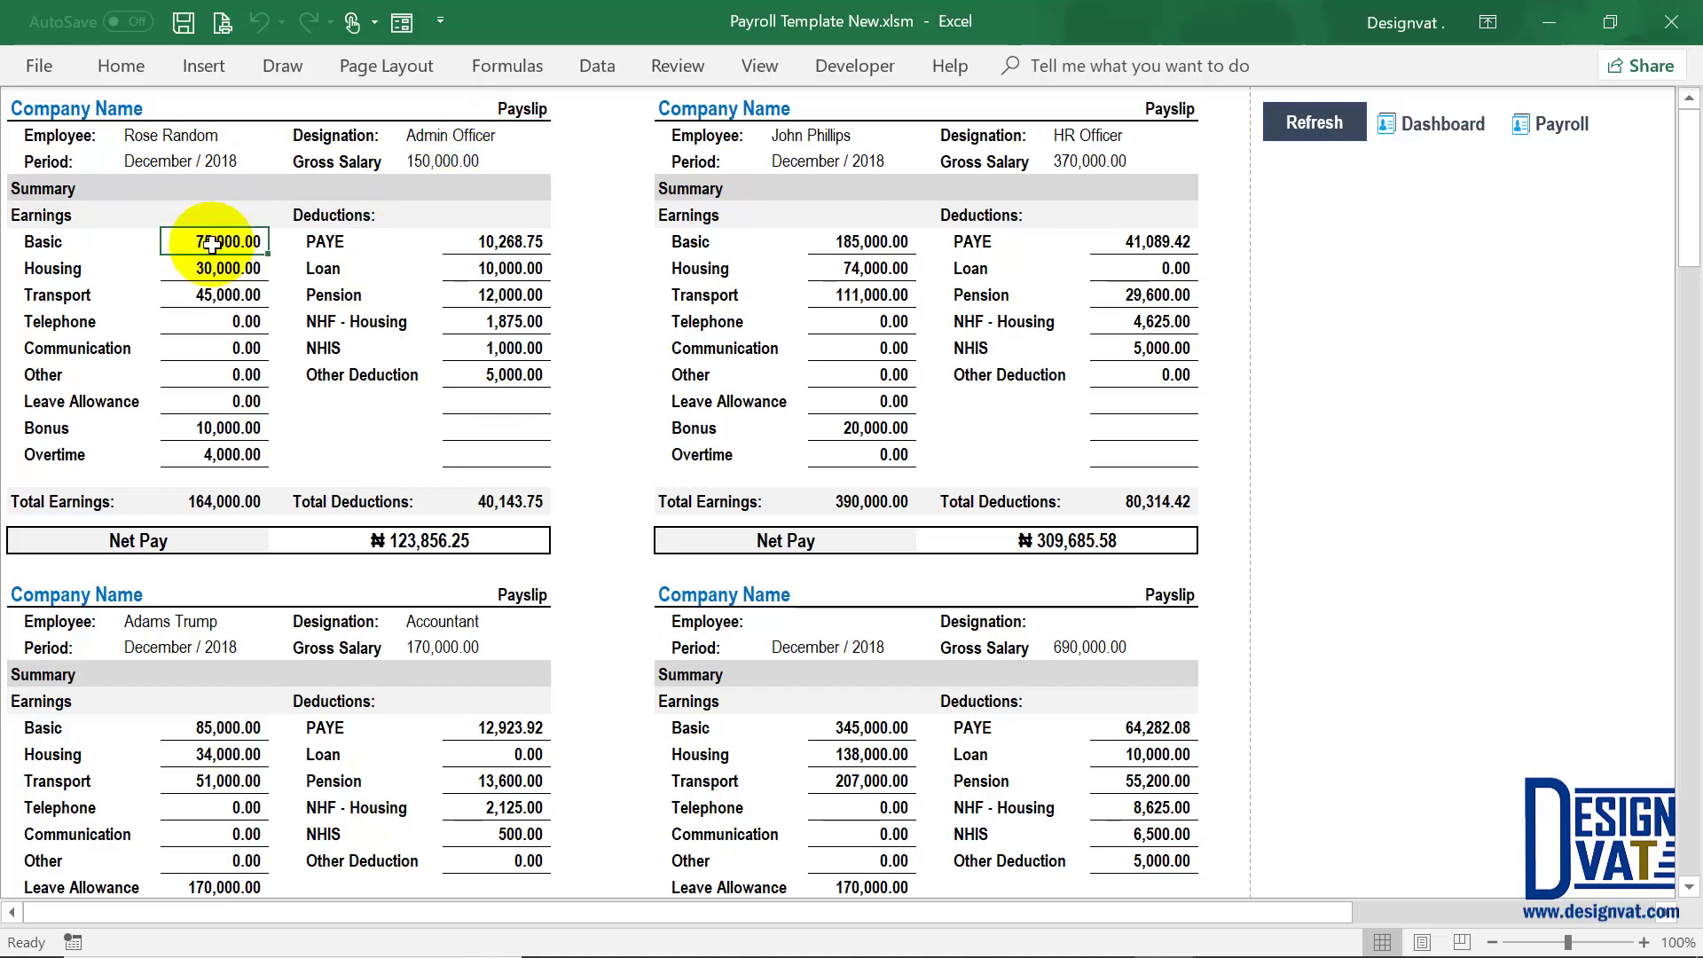
left_click(228, 270)
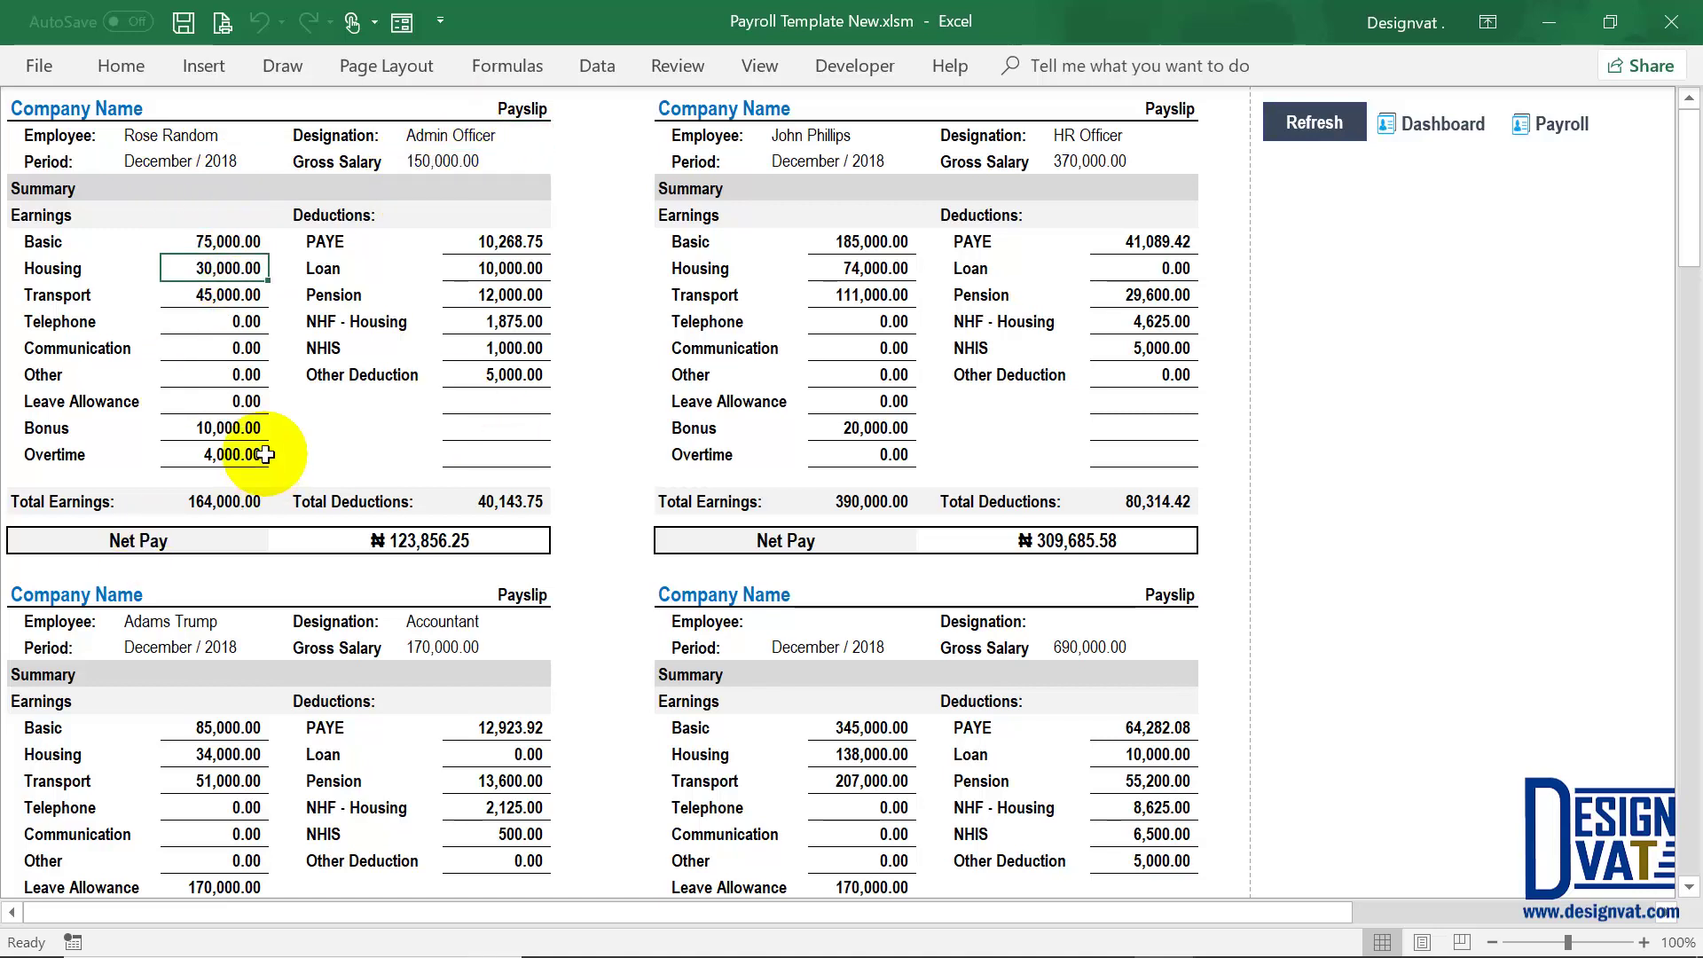
left_click(211, 297)
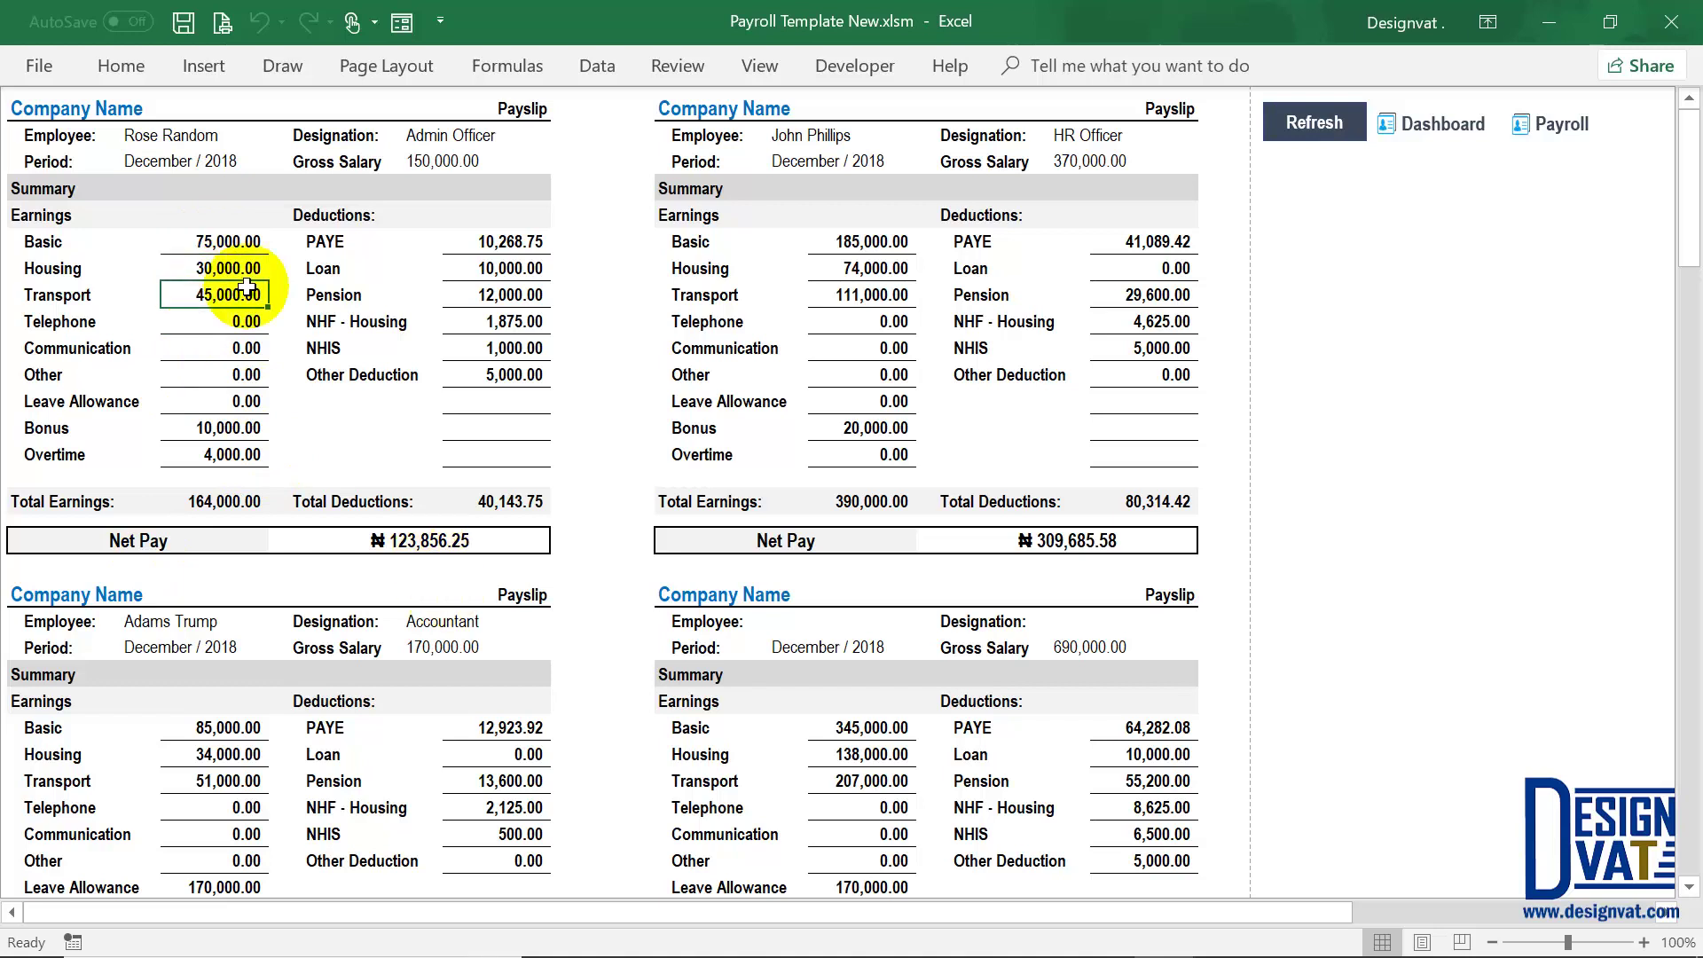
left_click(231, 429)
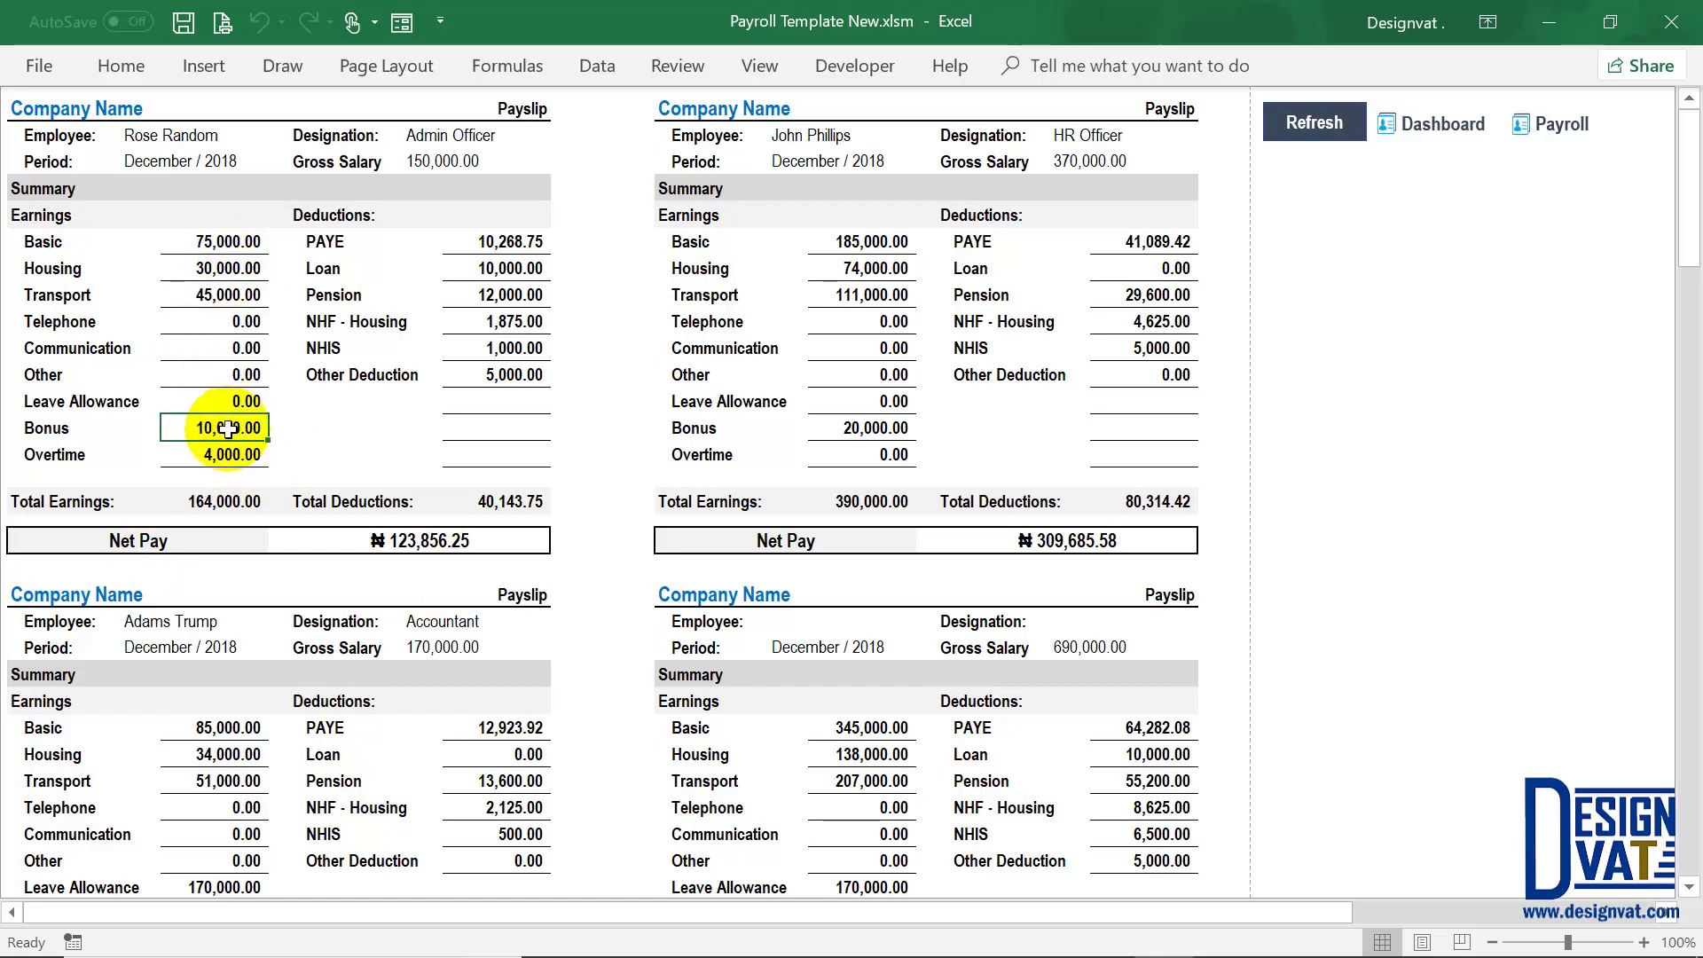
left_click(230, 455)
left_click(210, 499)
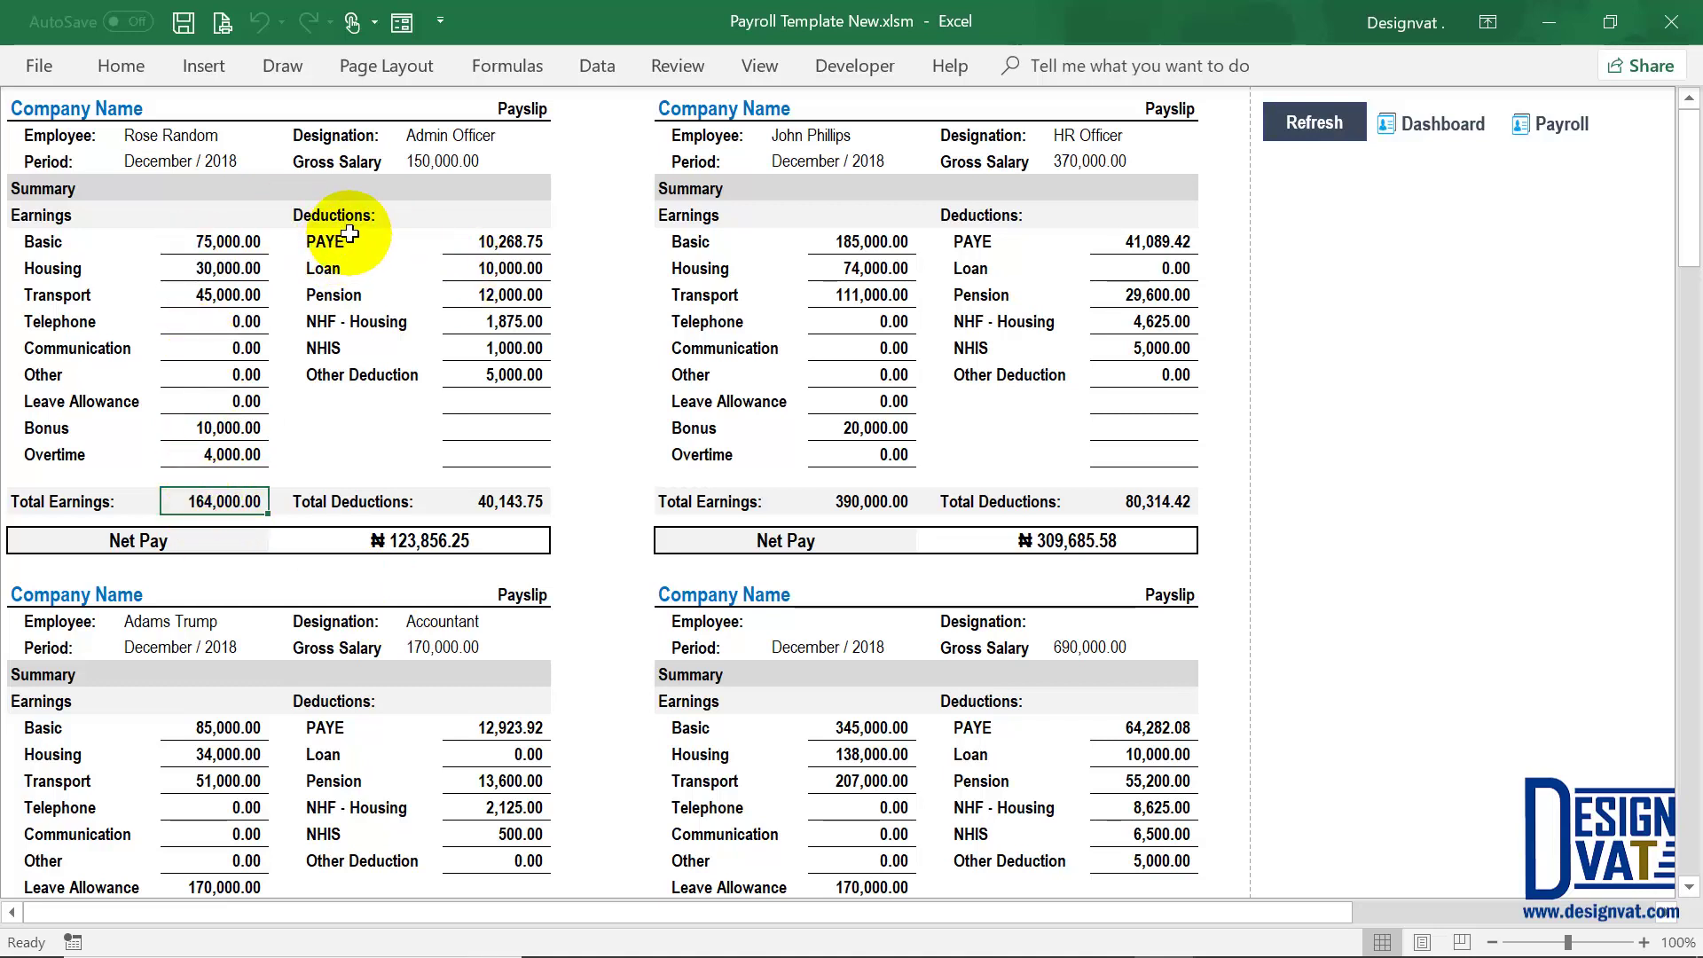
left_click(489, 238)
left_click(502, 266)
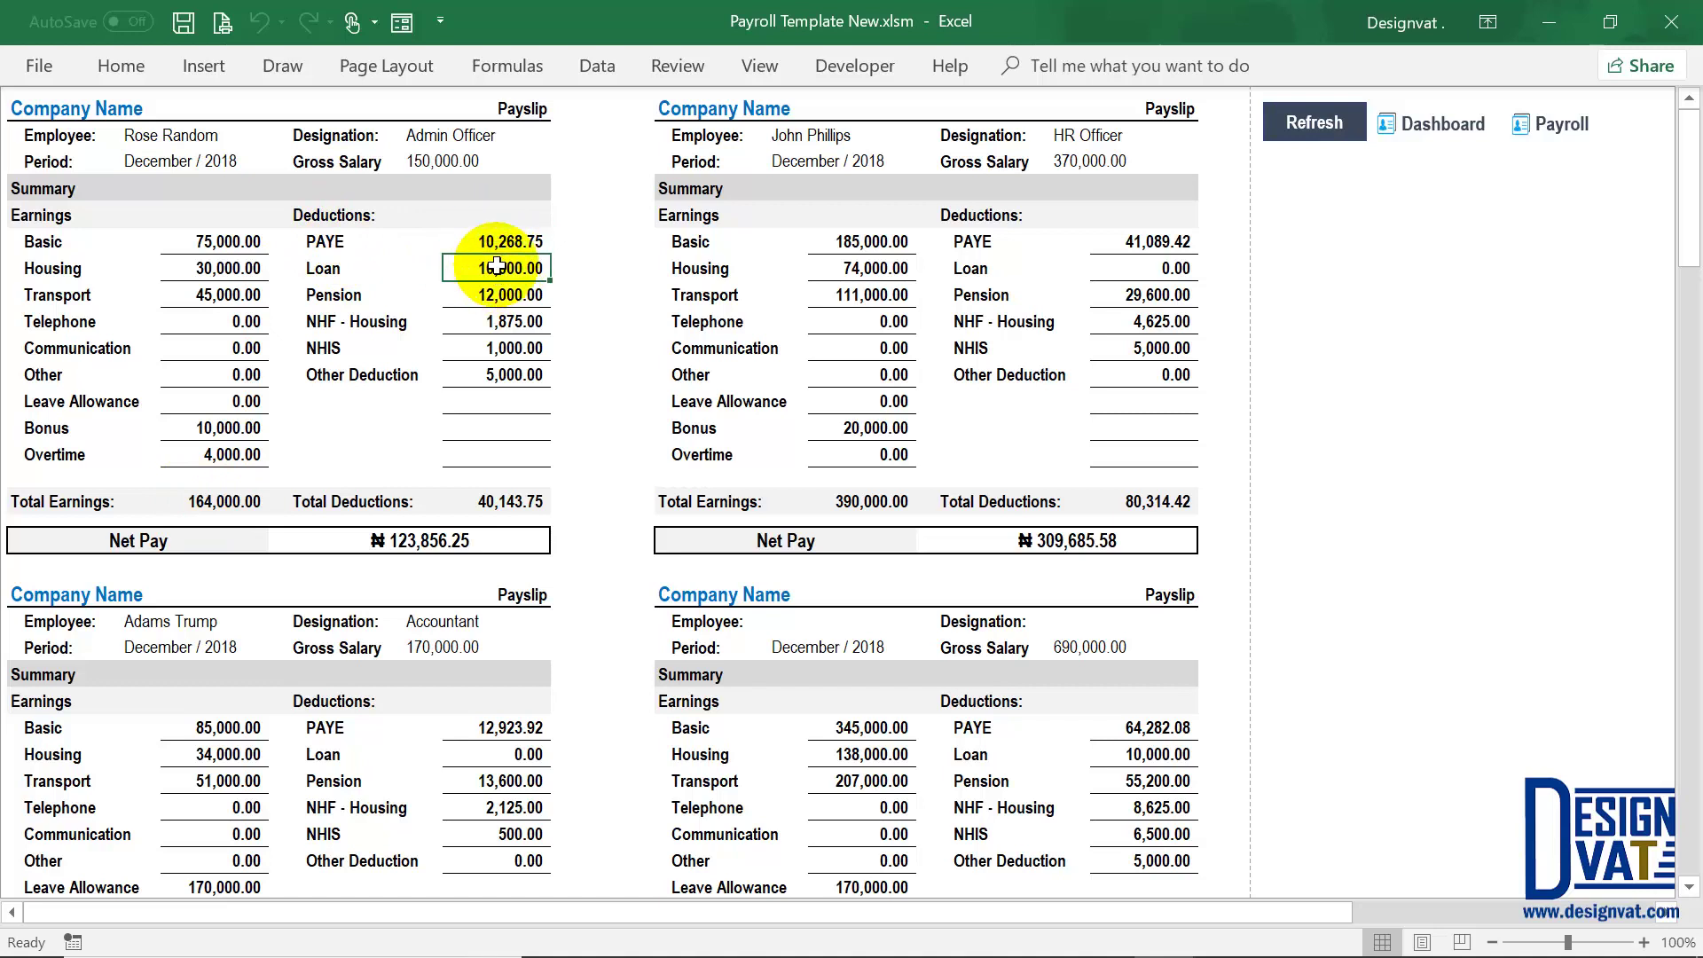
left_click(534, 298)
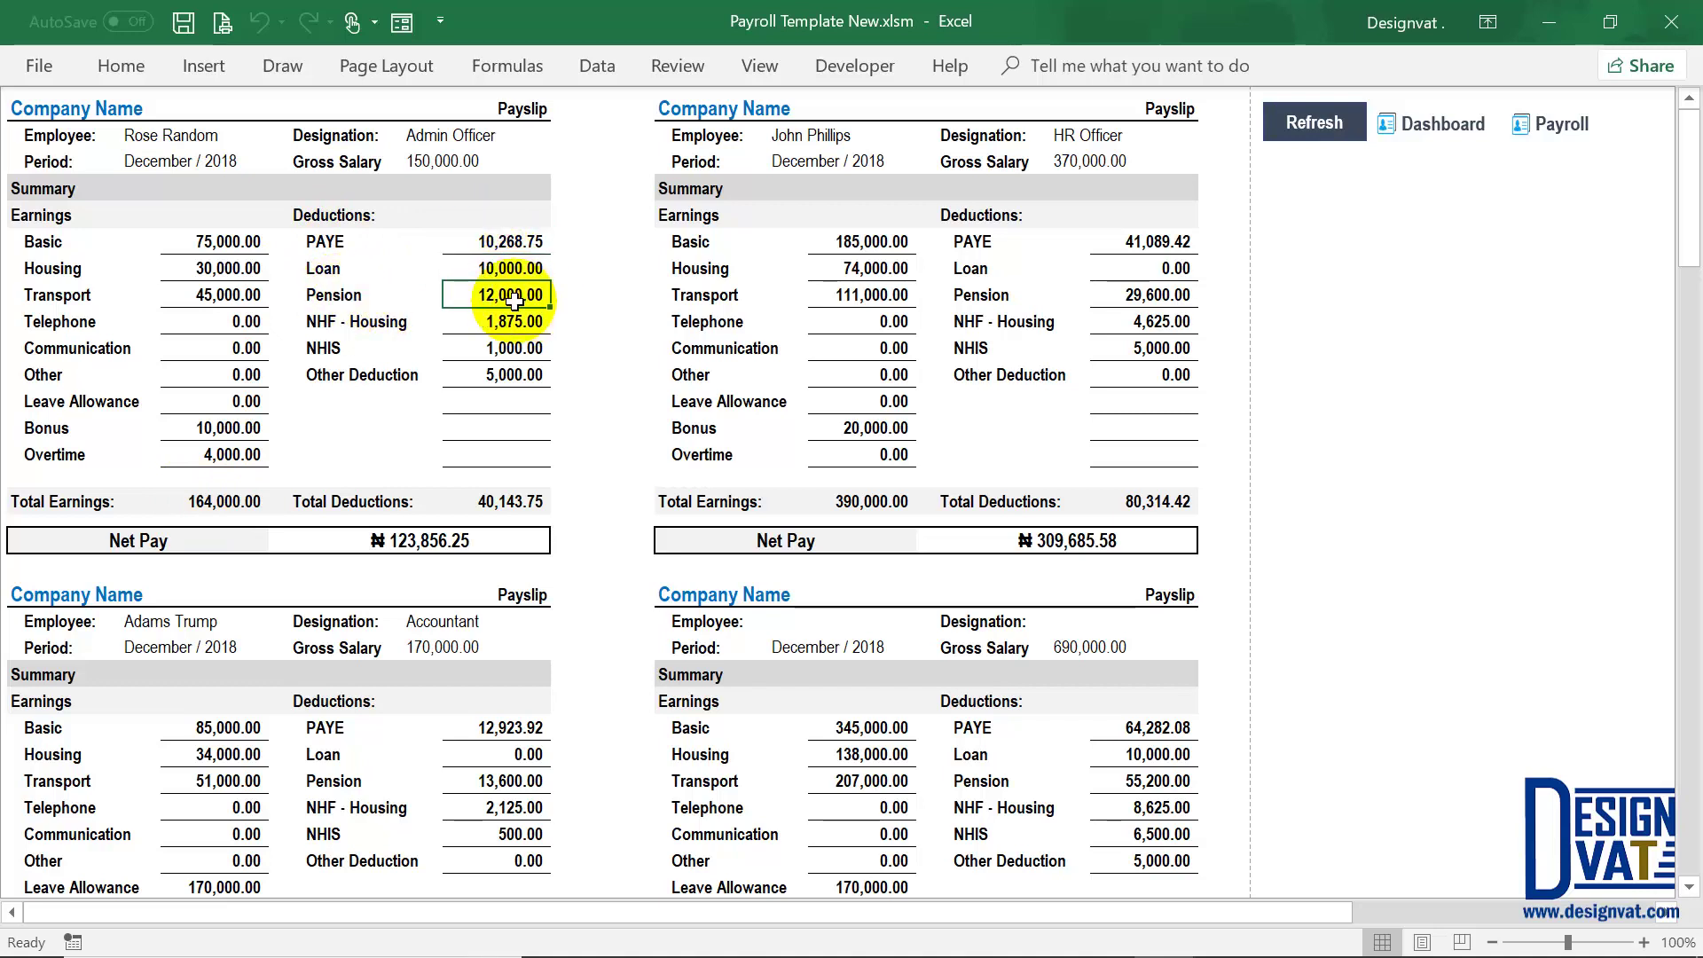
left_click(495, 499)
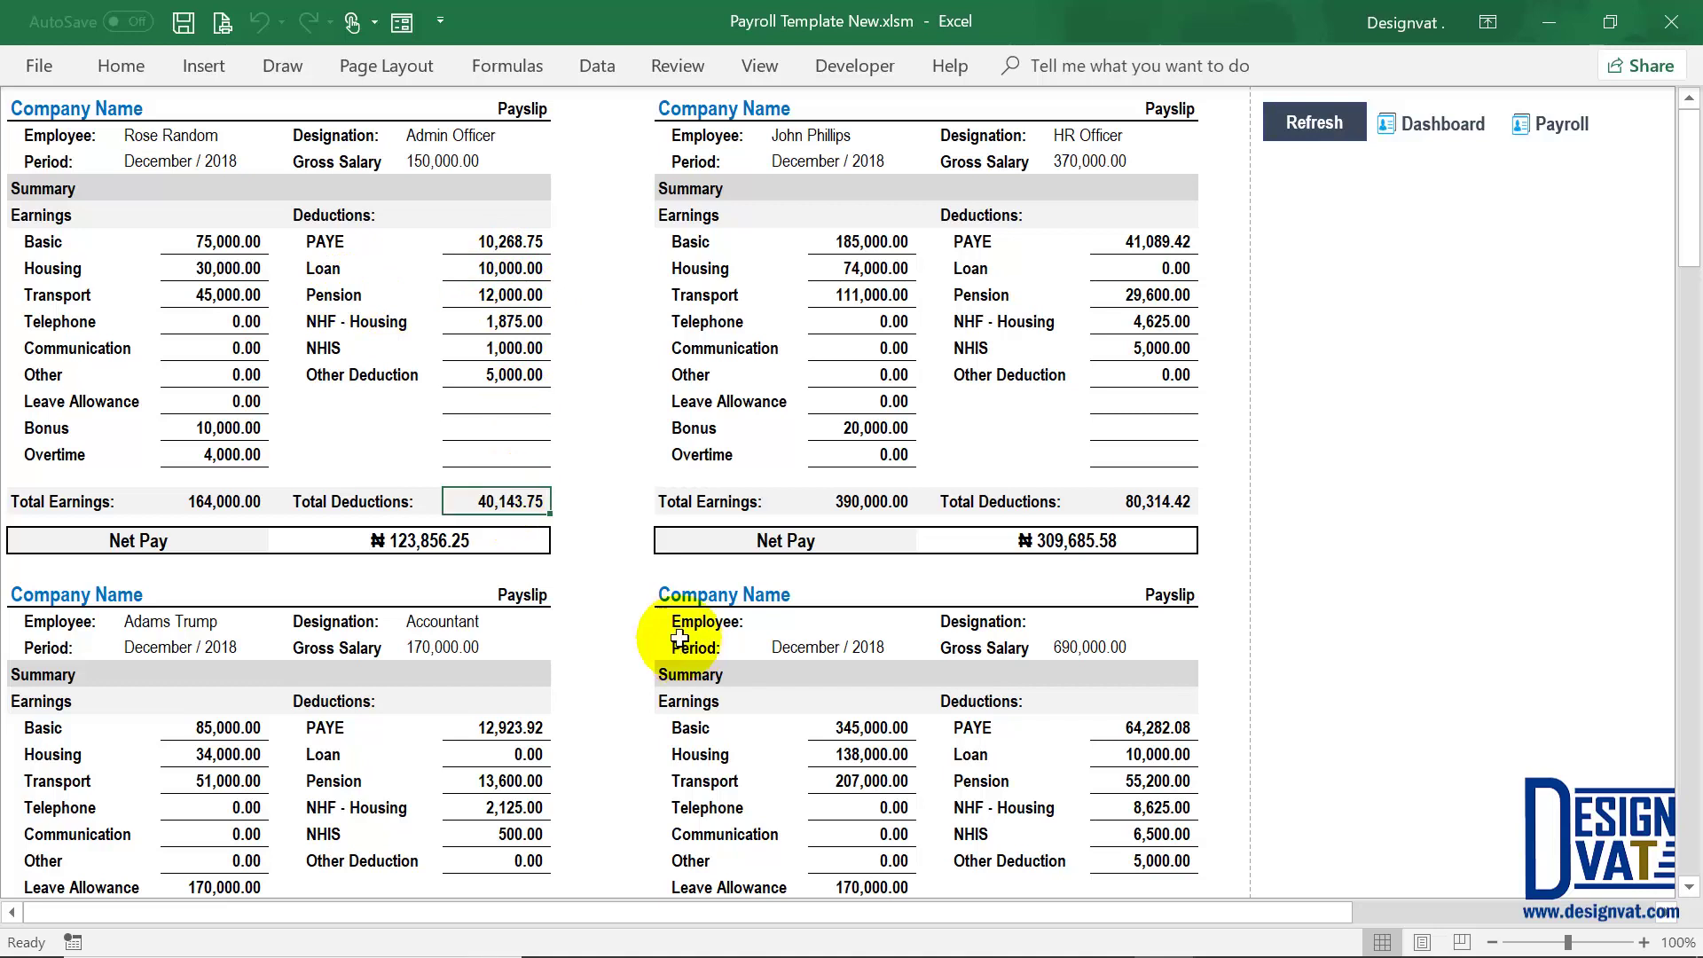
left_click(417, 539)
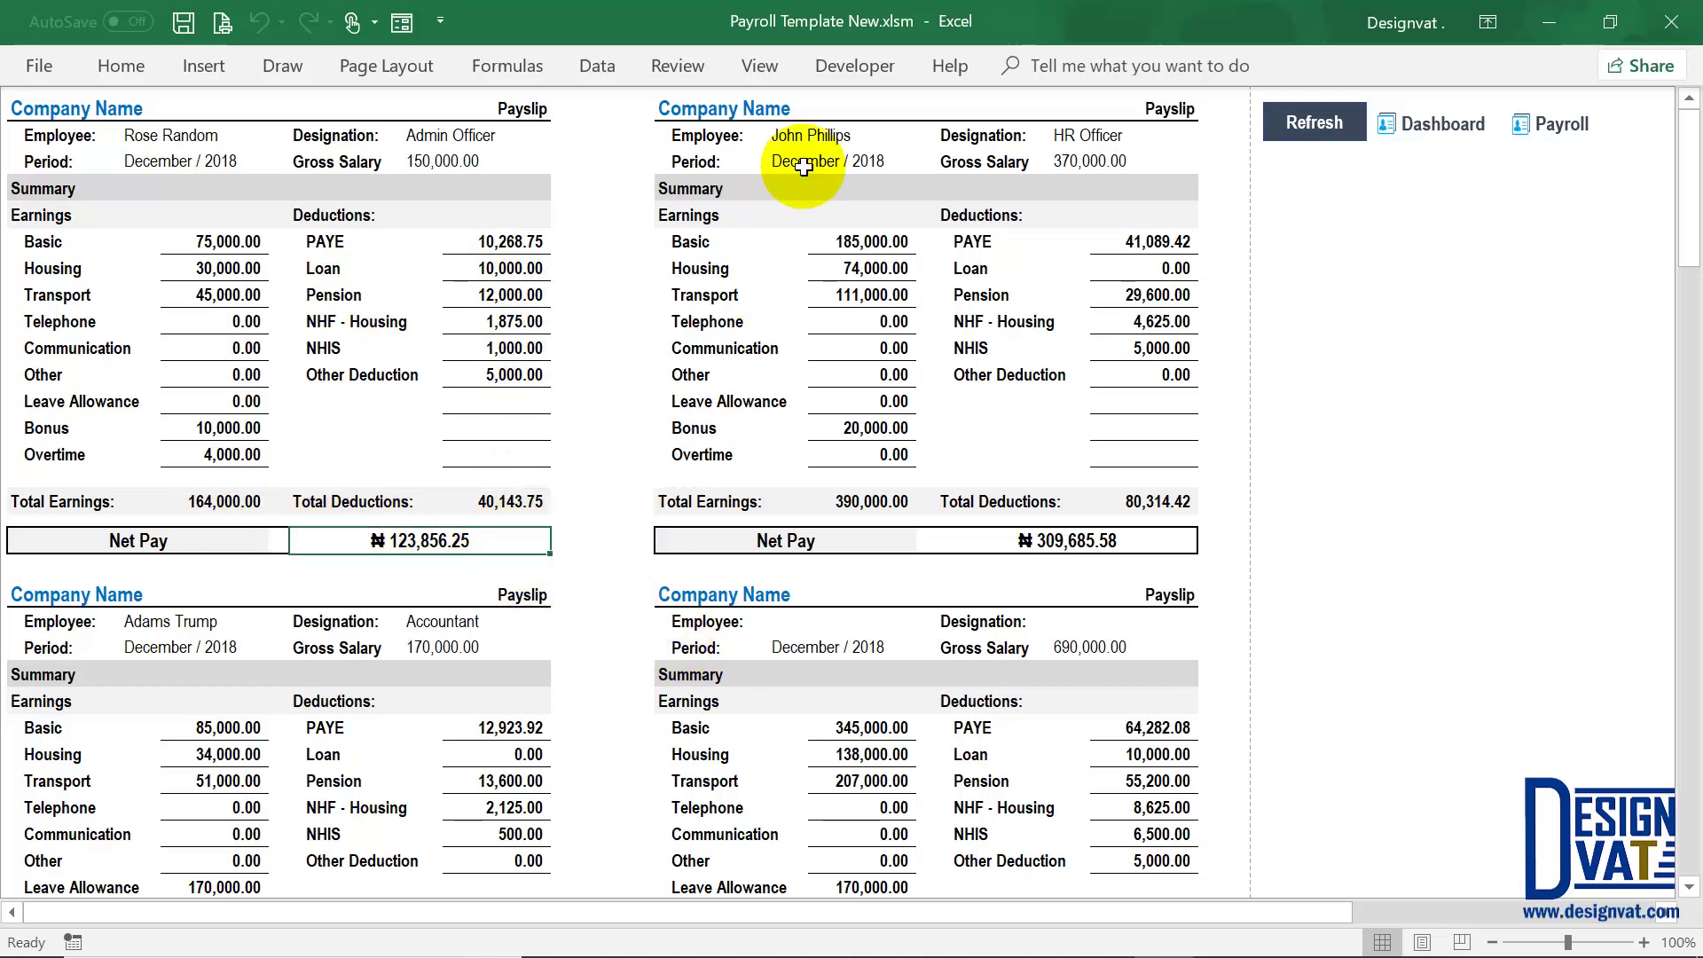
left_click(832, 242)
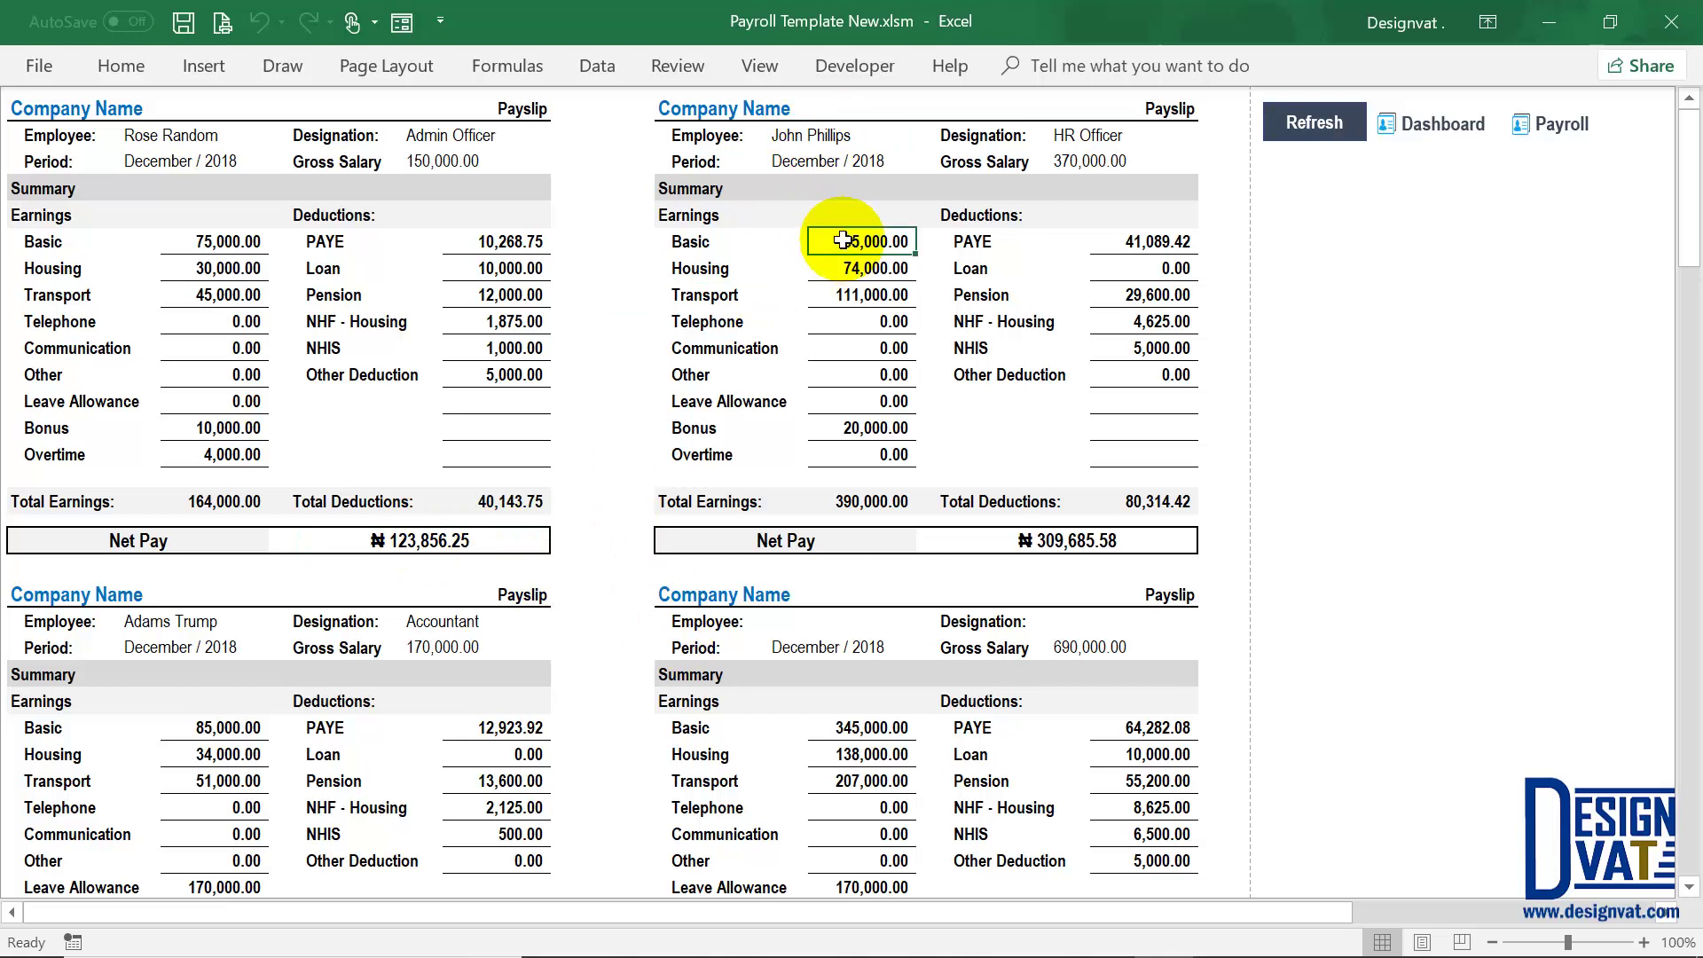
left_click(1098, 161)
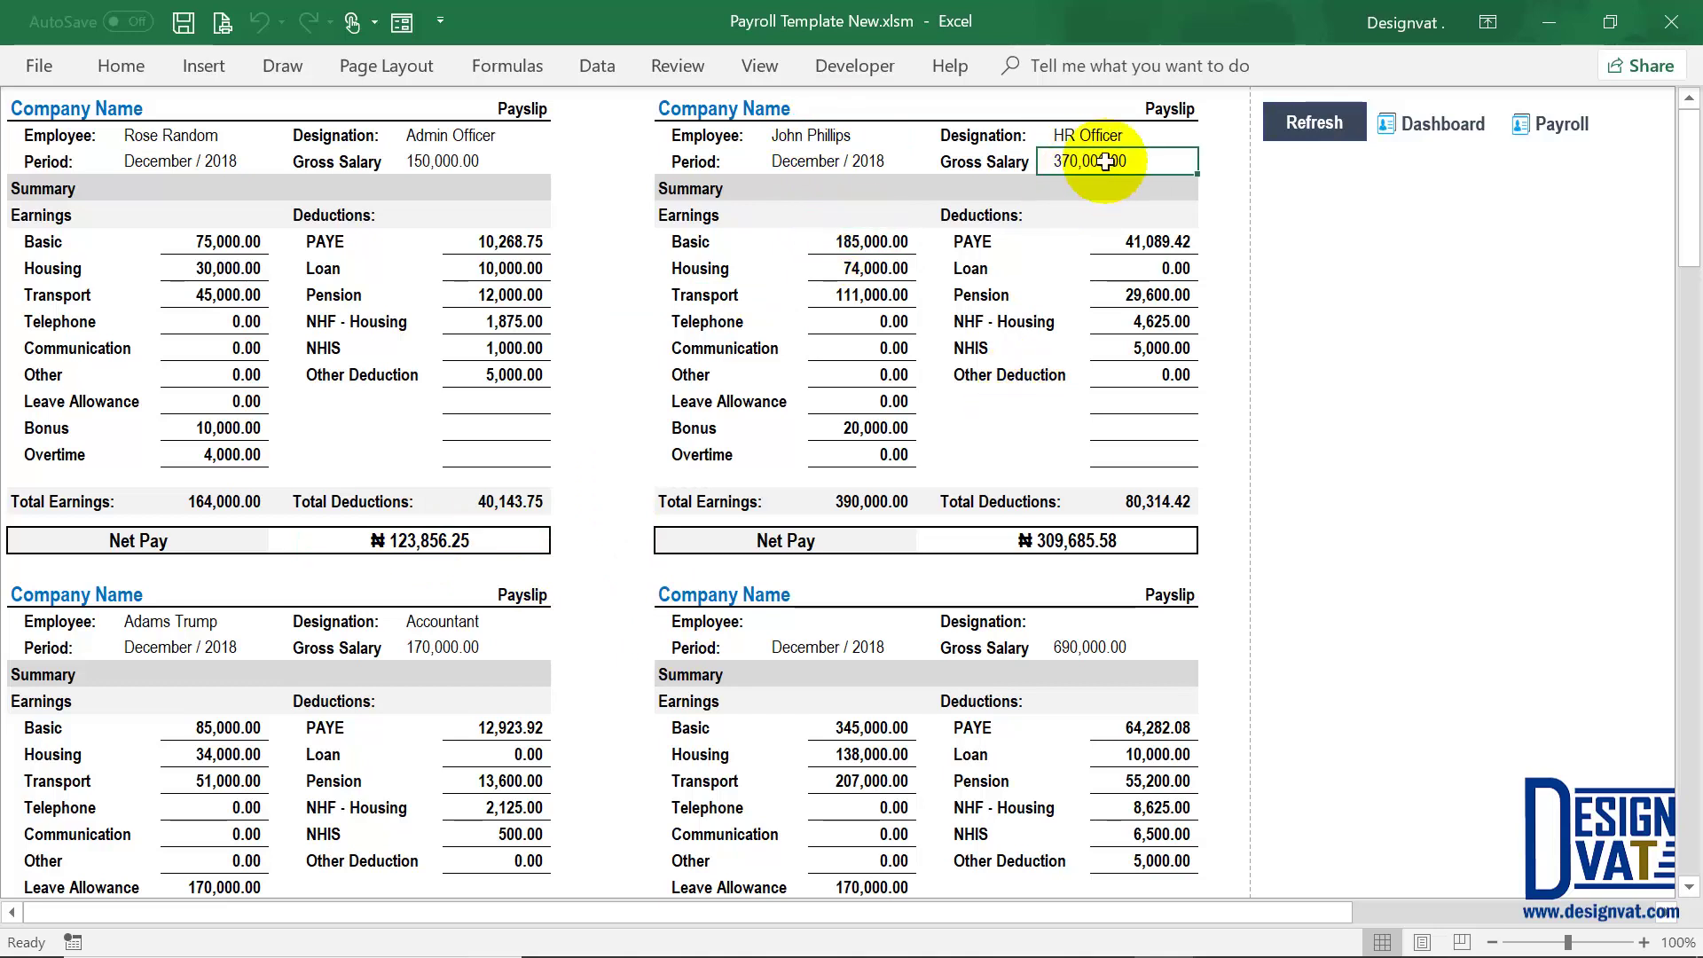
key("Up")
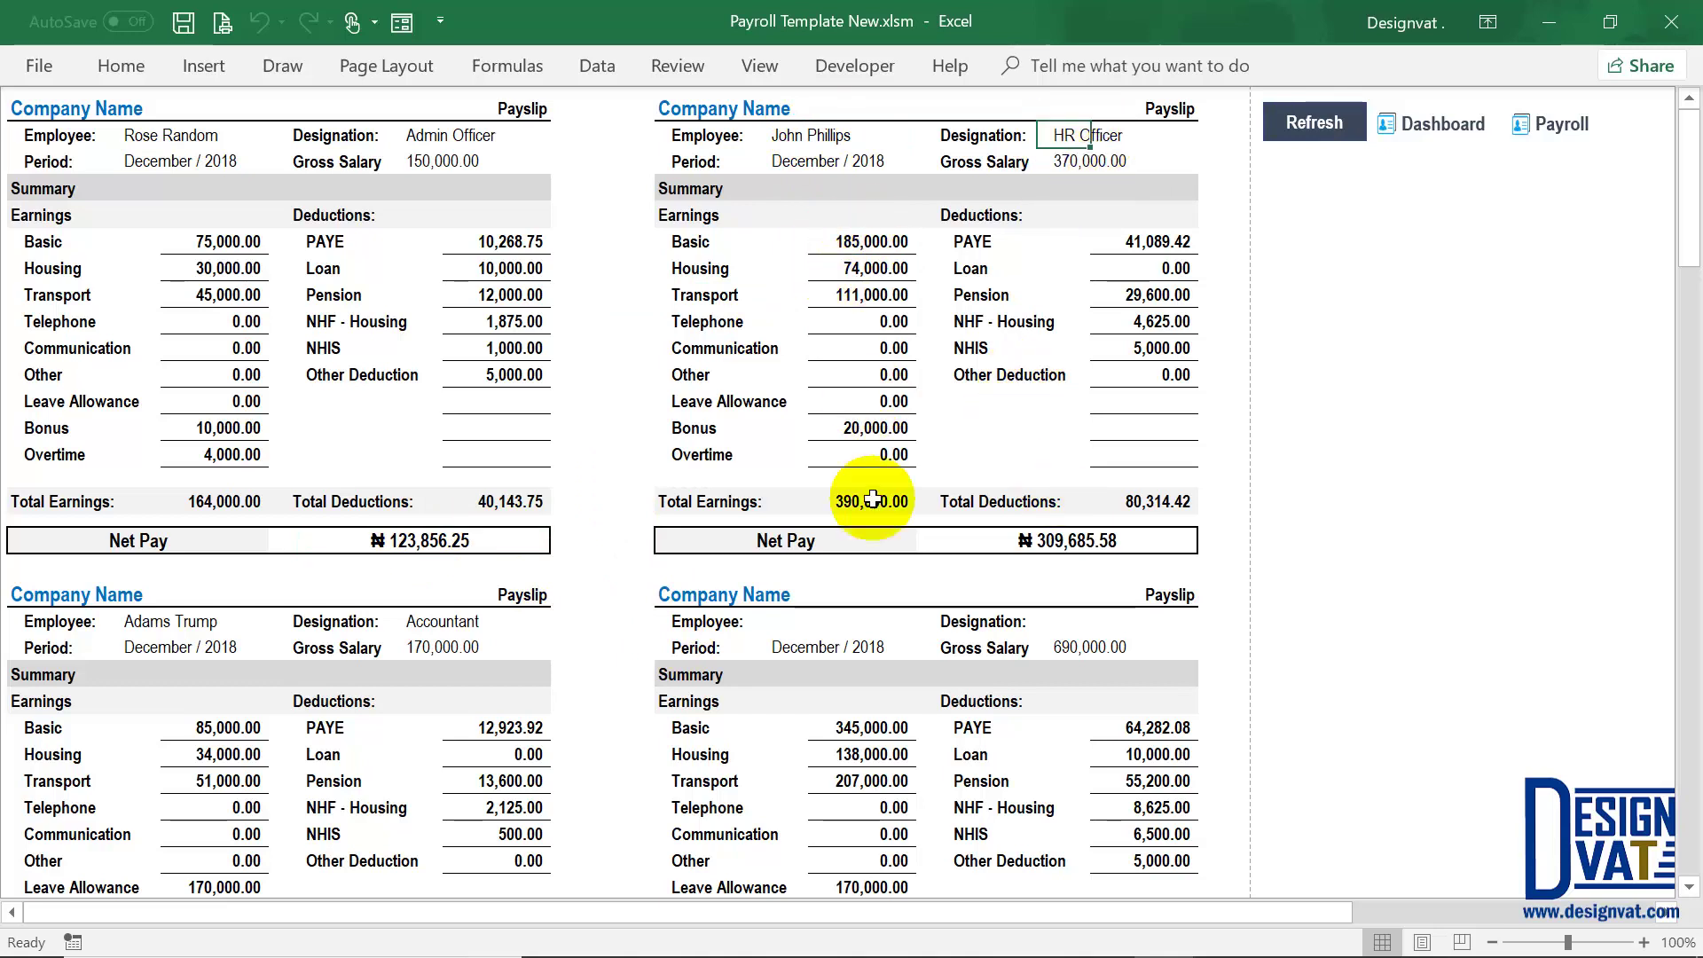
left_click(1099, 538)
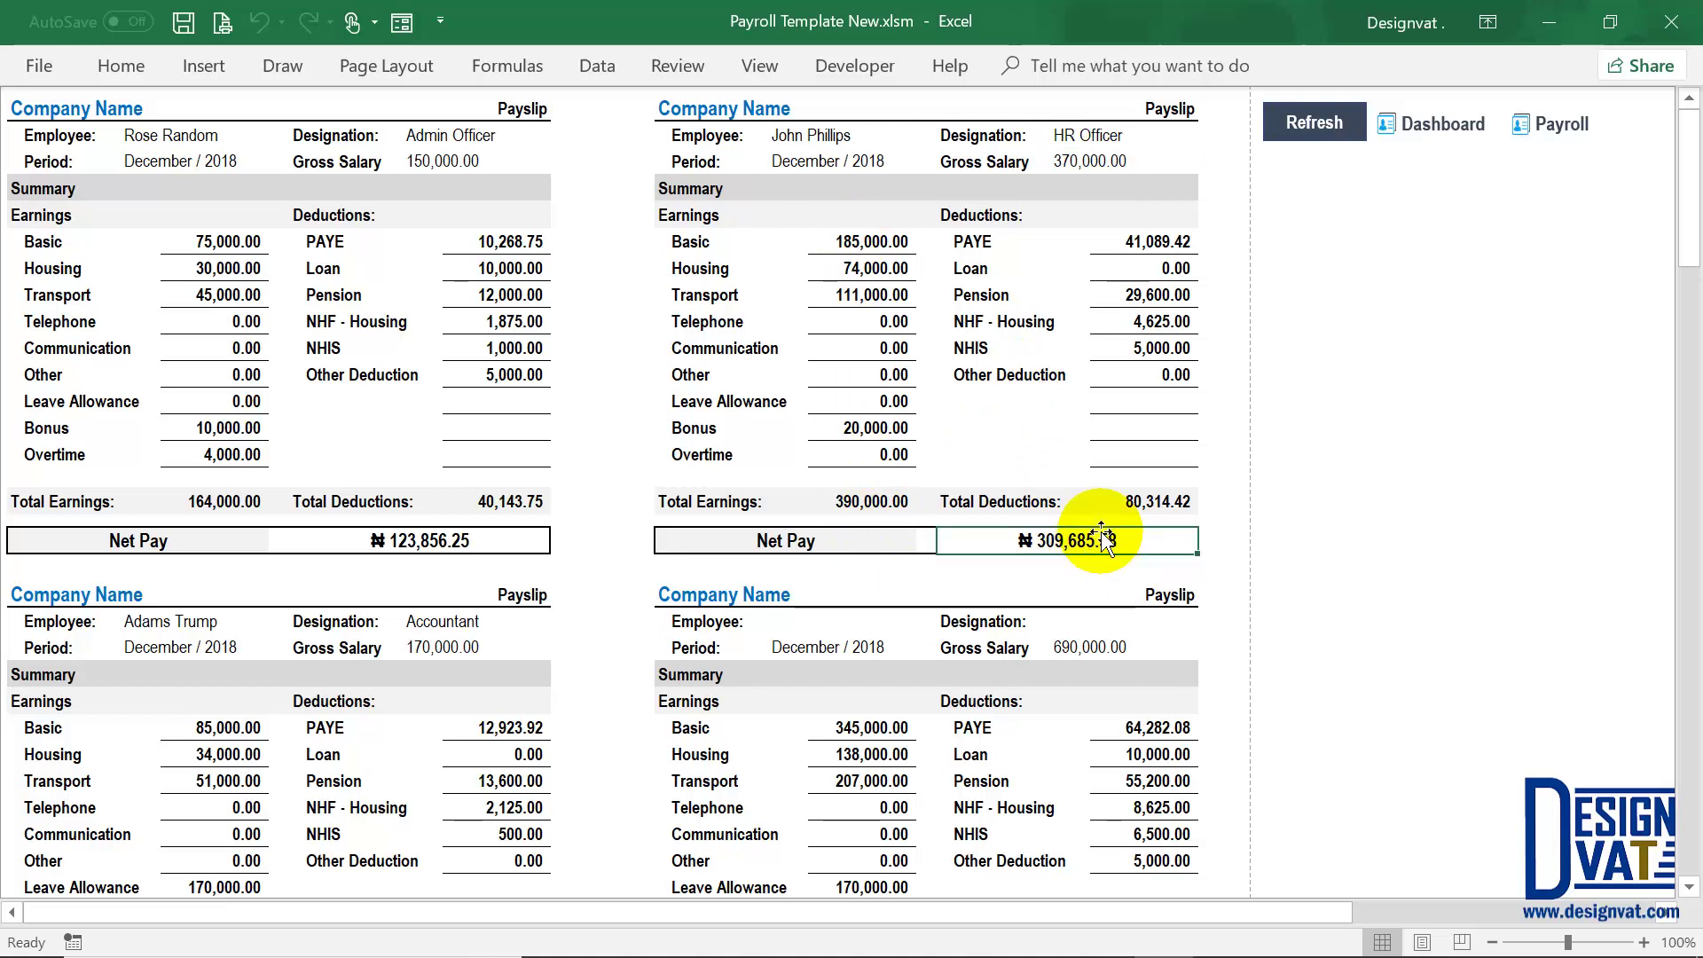
scroll(866, 621, "down", 1)
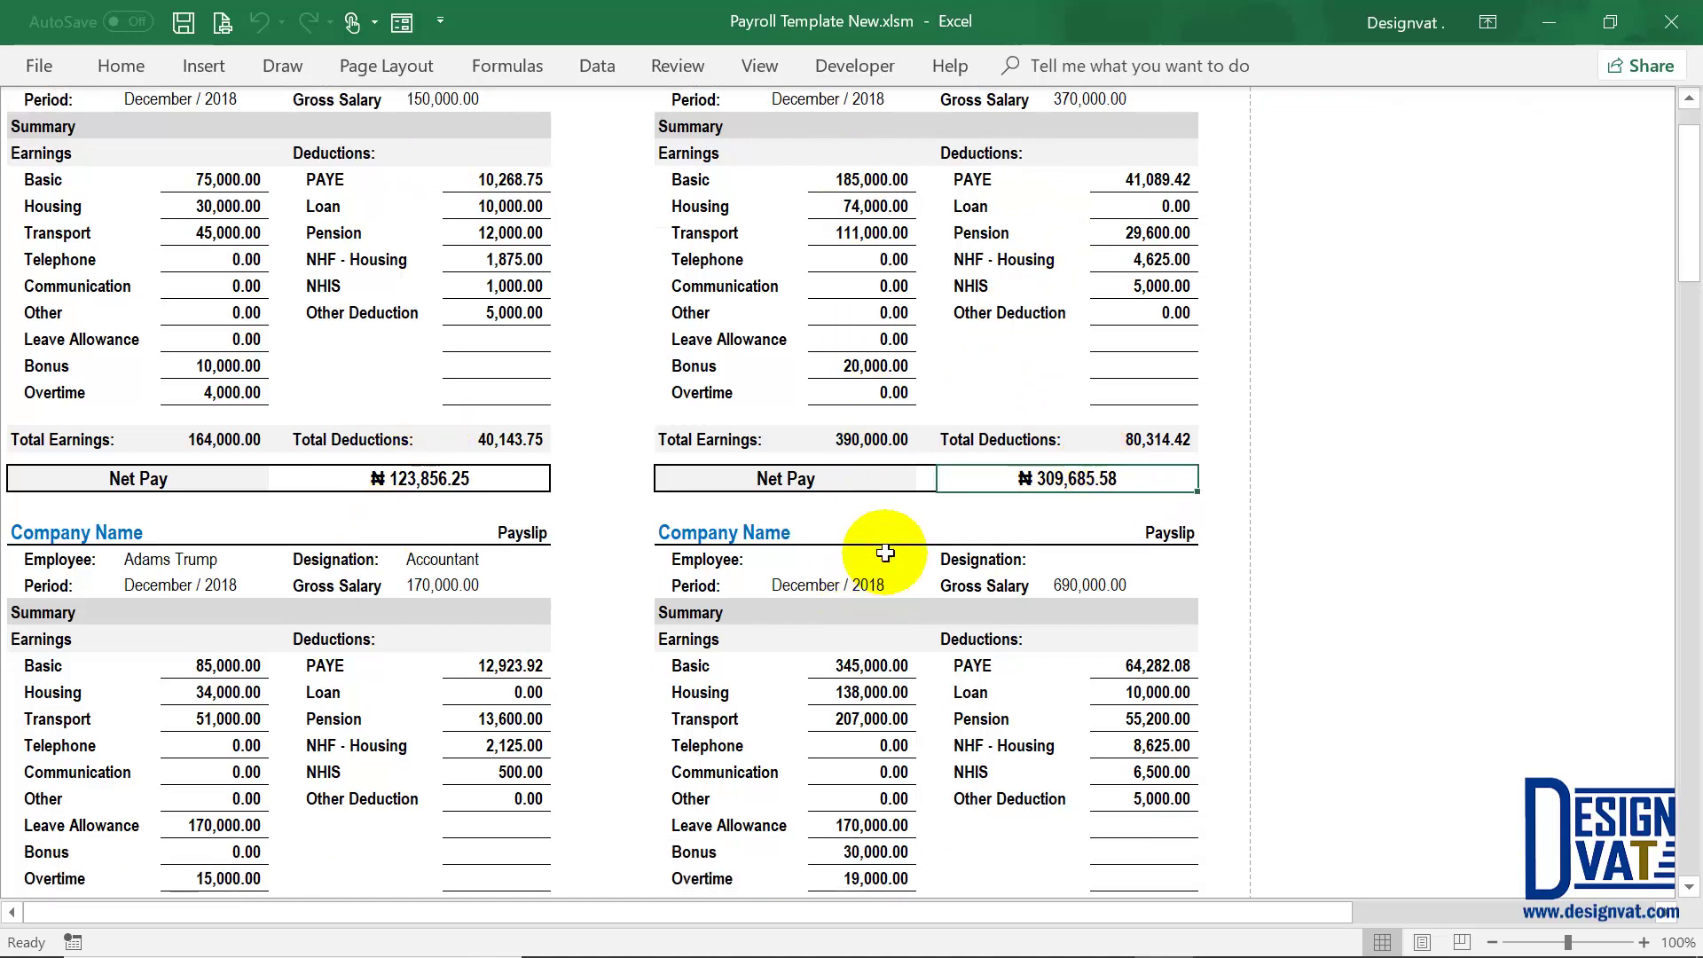
scroll(885, 552, "down", 1)
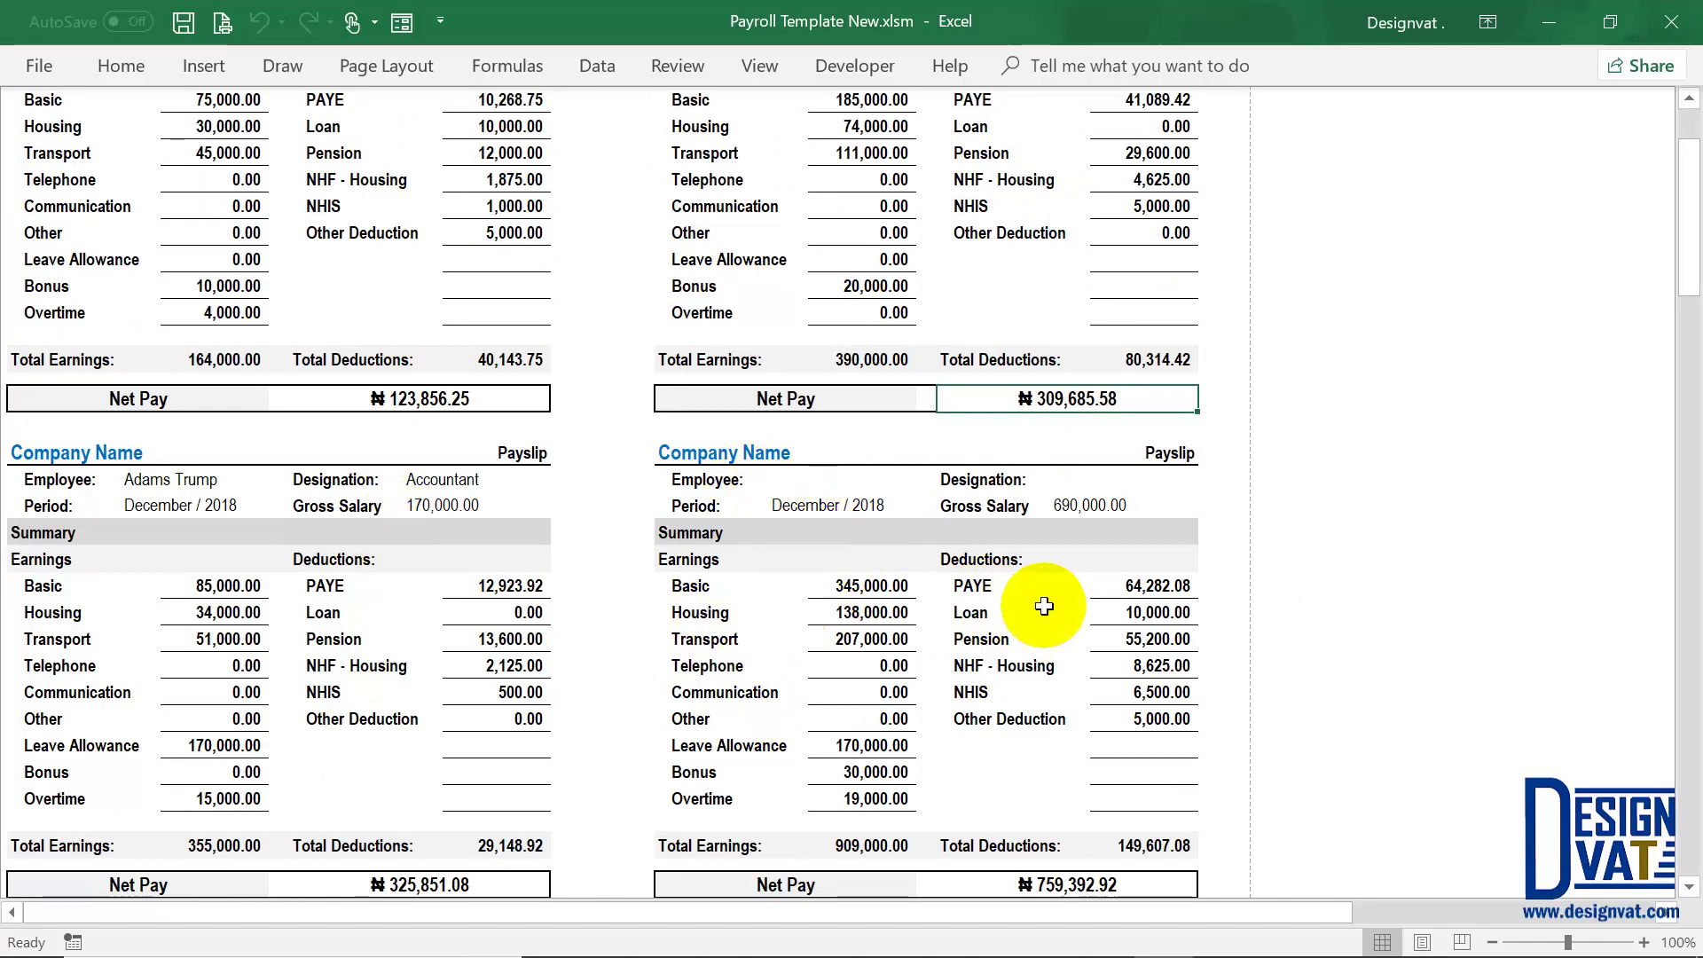
left_click(850, 578)
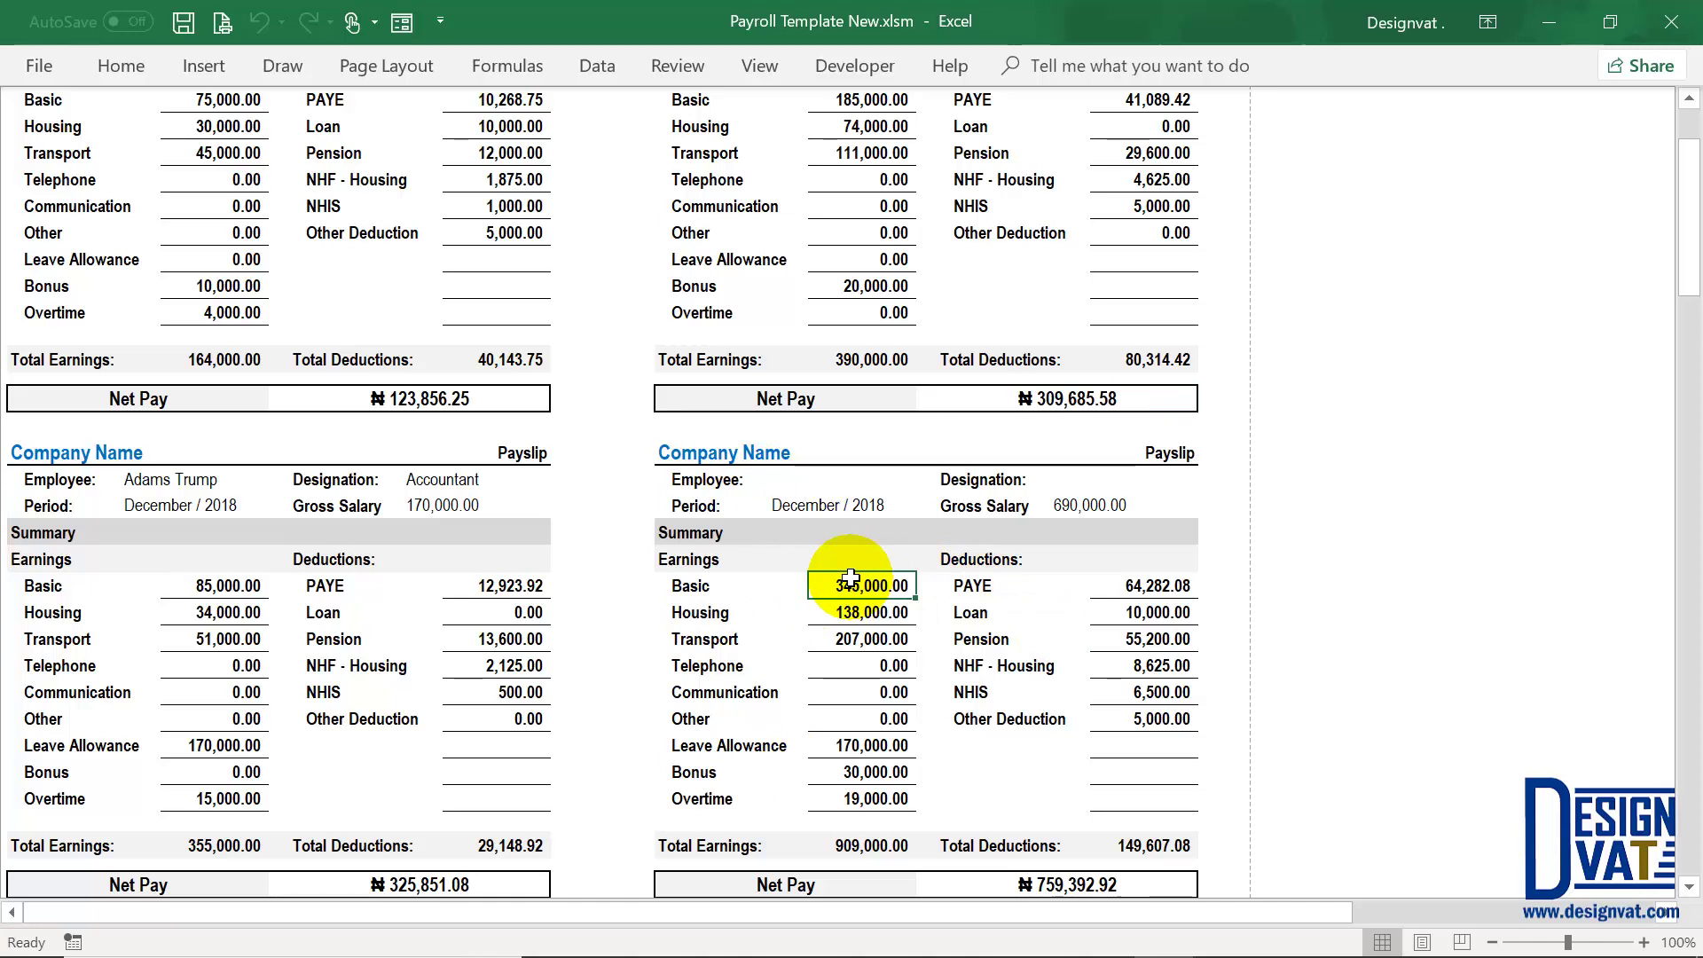
left_click(1119, 882)
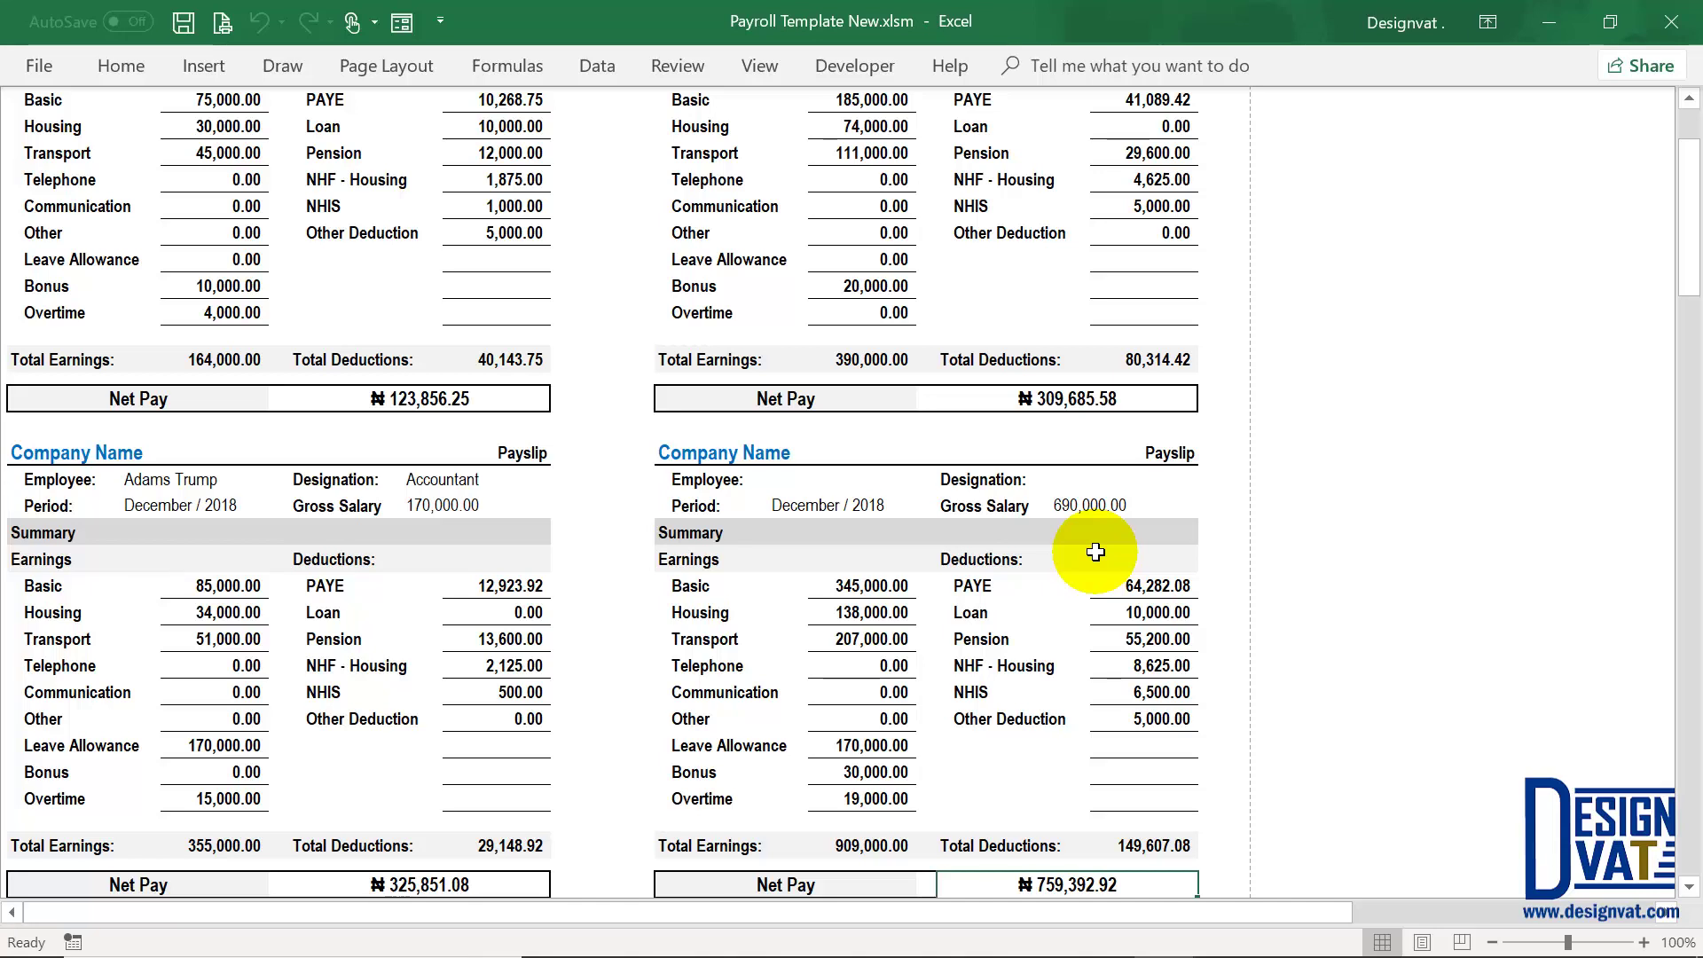
scroll(1095, 552, "up", 2)
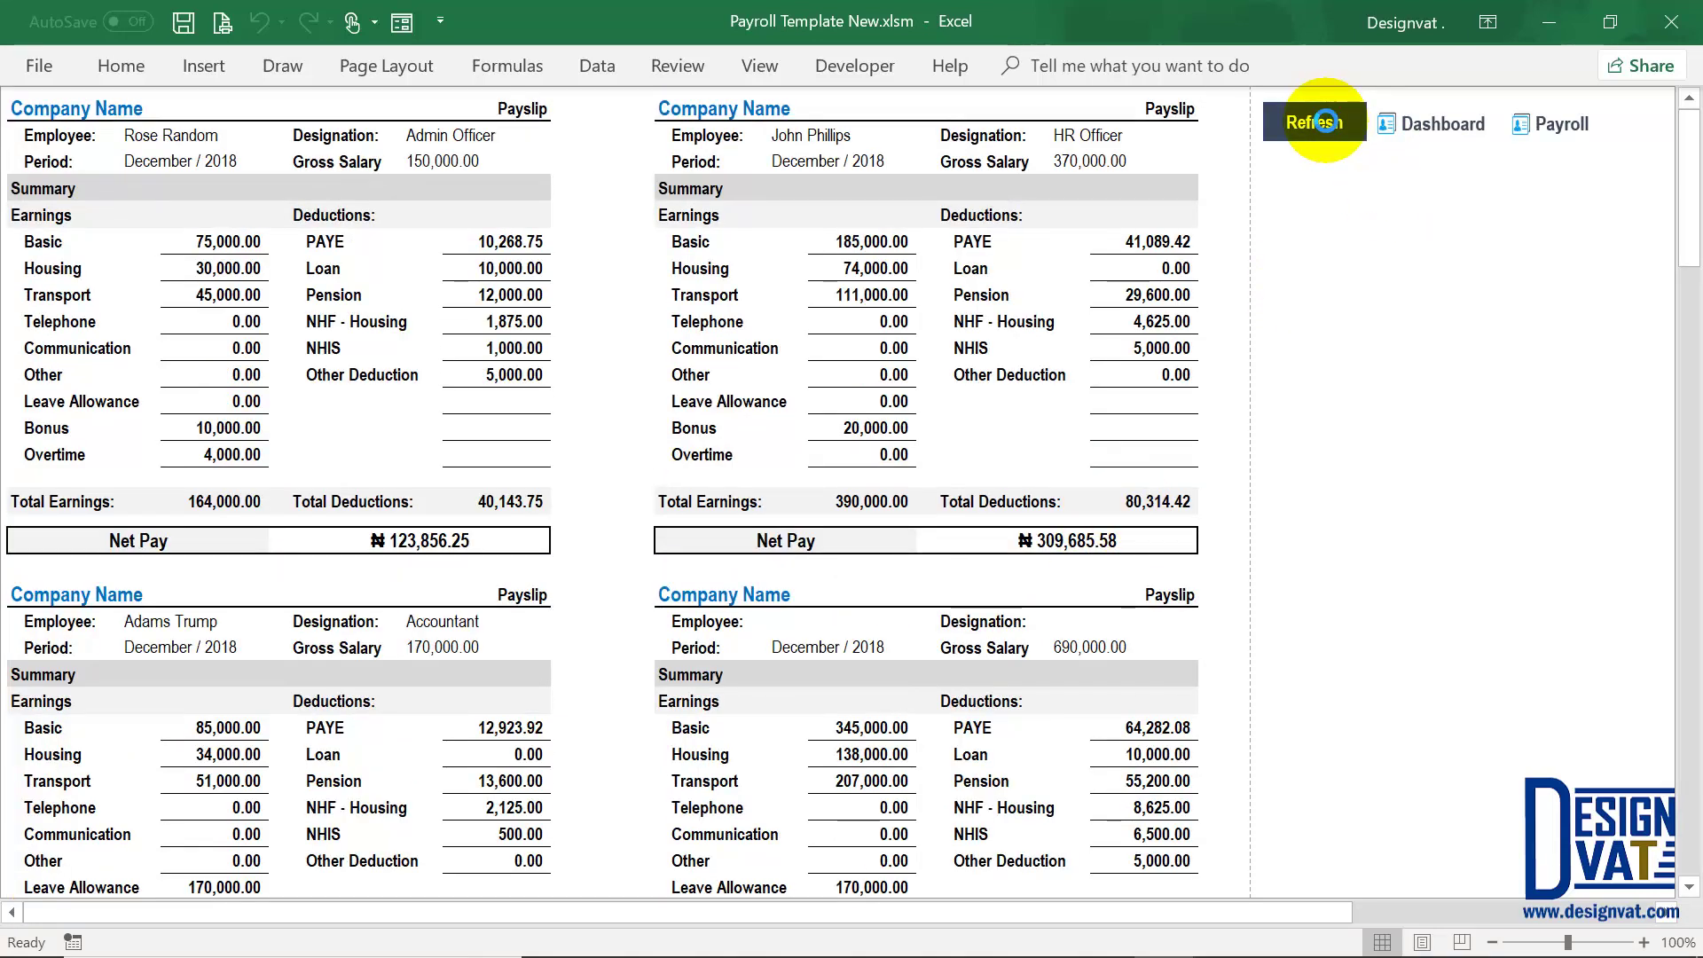
Step: Refresh the payslips and view their print preview
left_click(1325, 121)
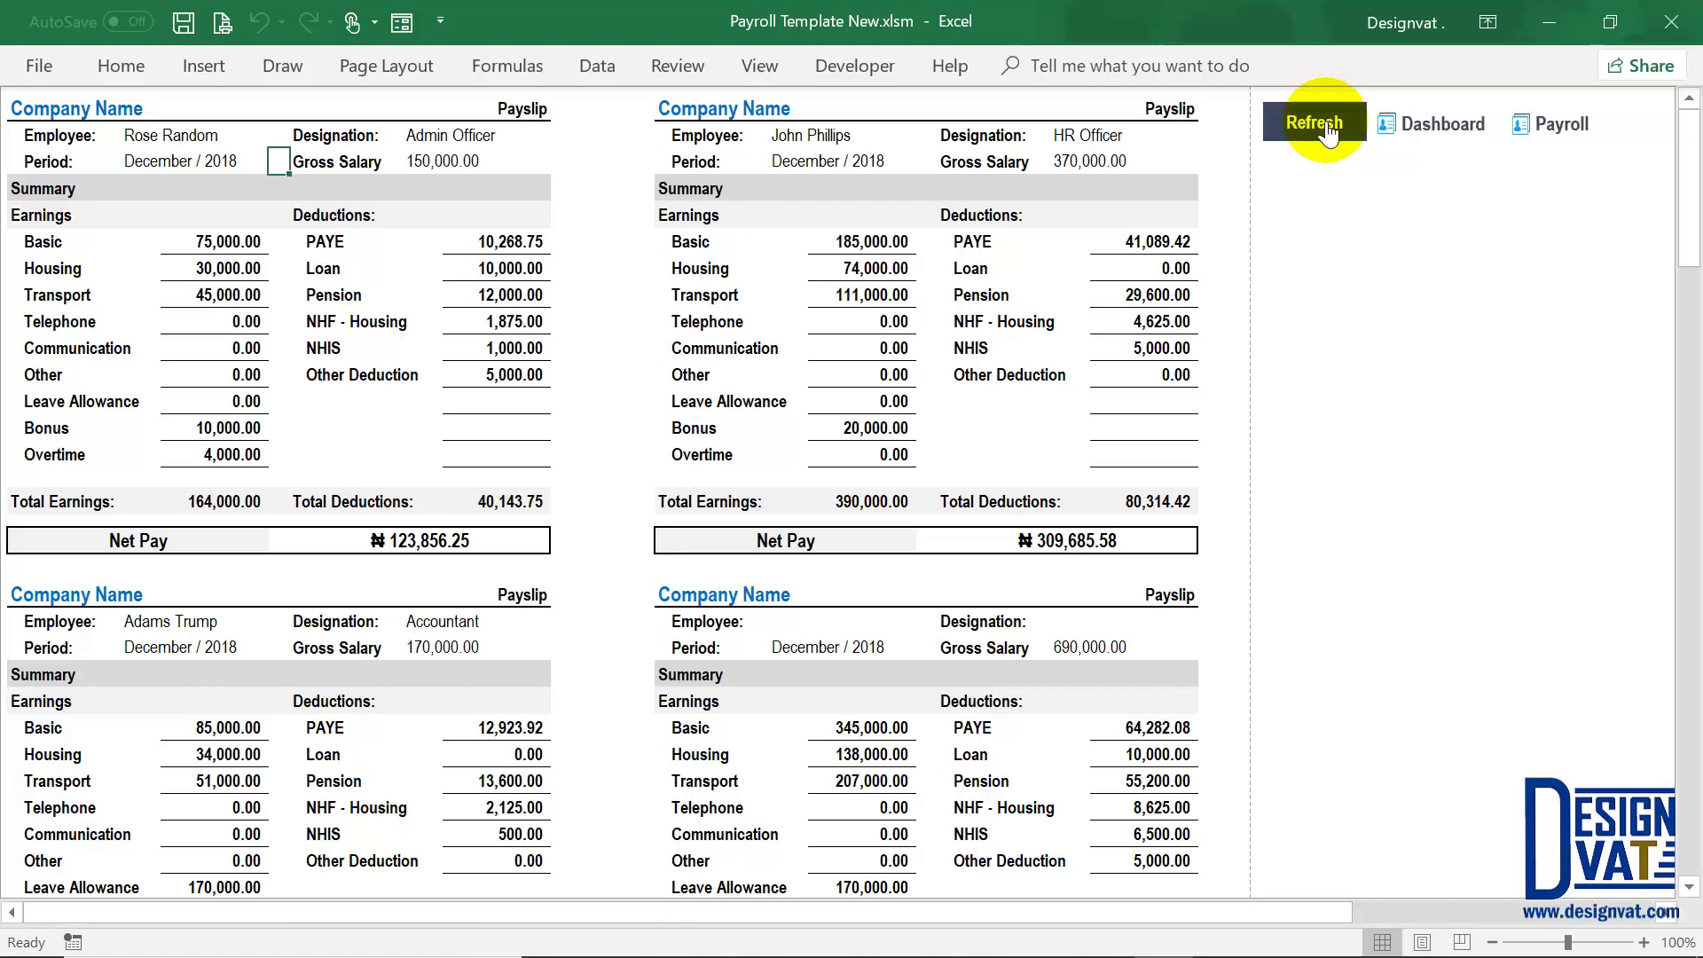
left_click(228, 29)
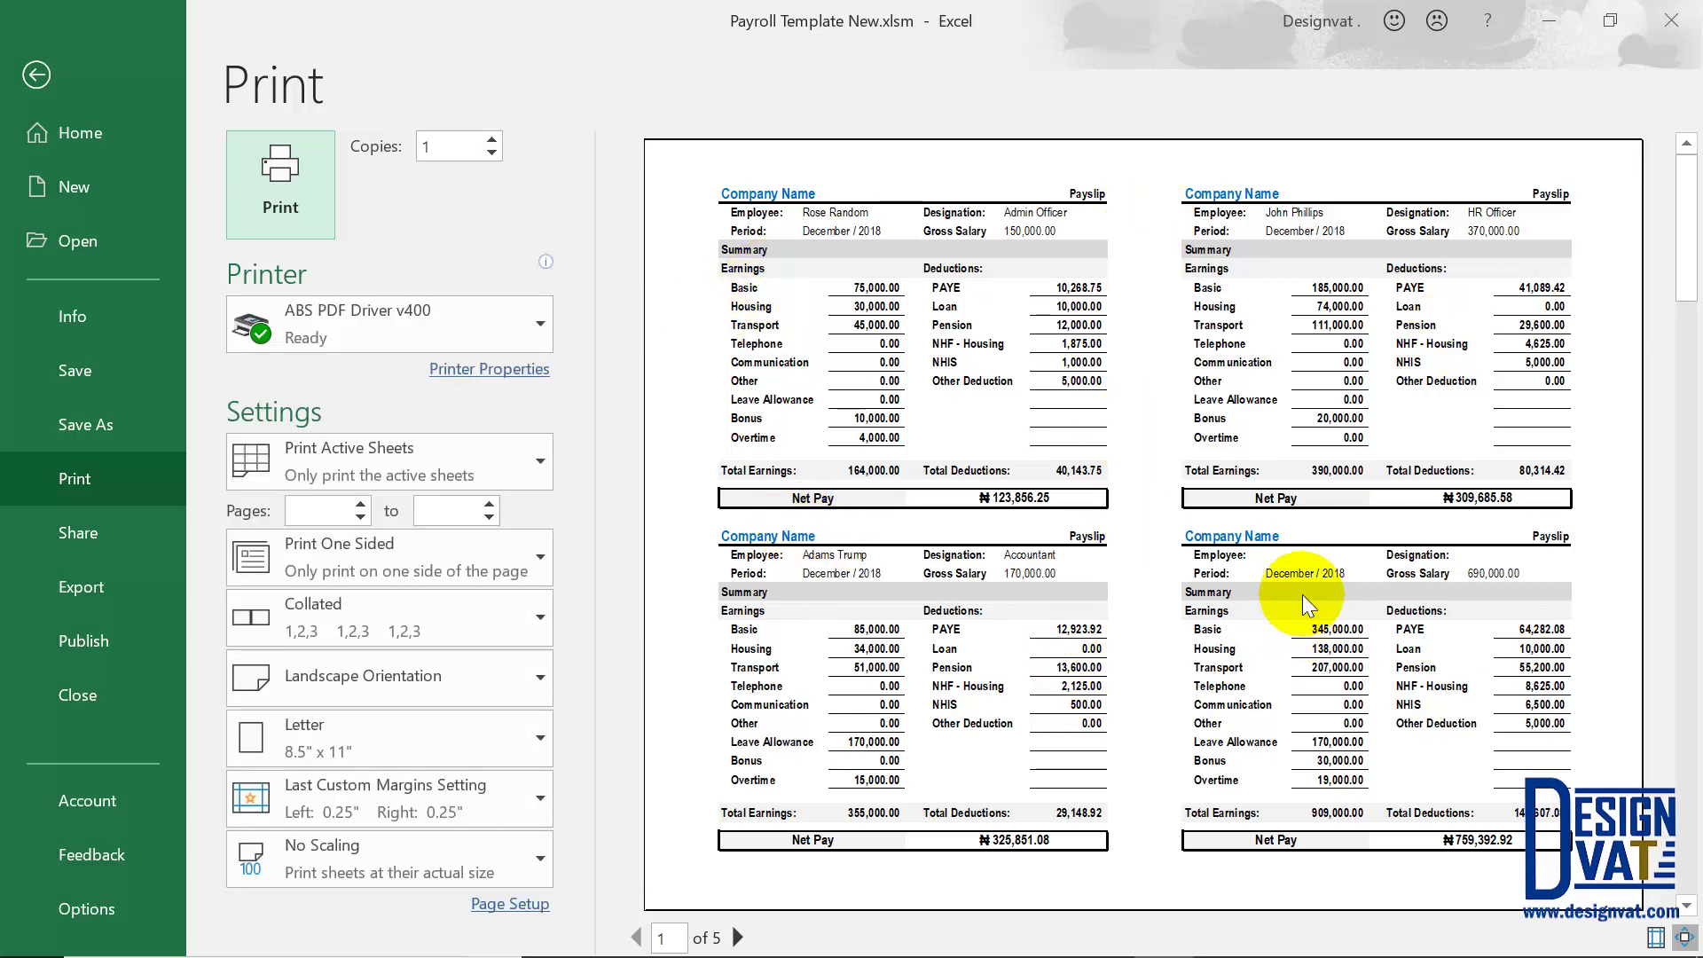
left_click(39, 75)
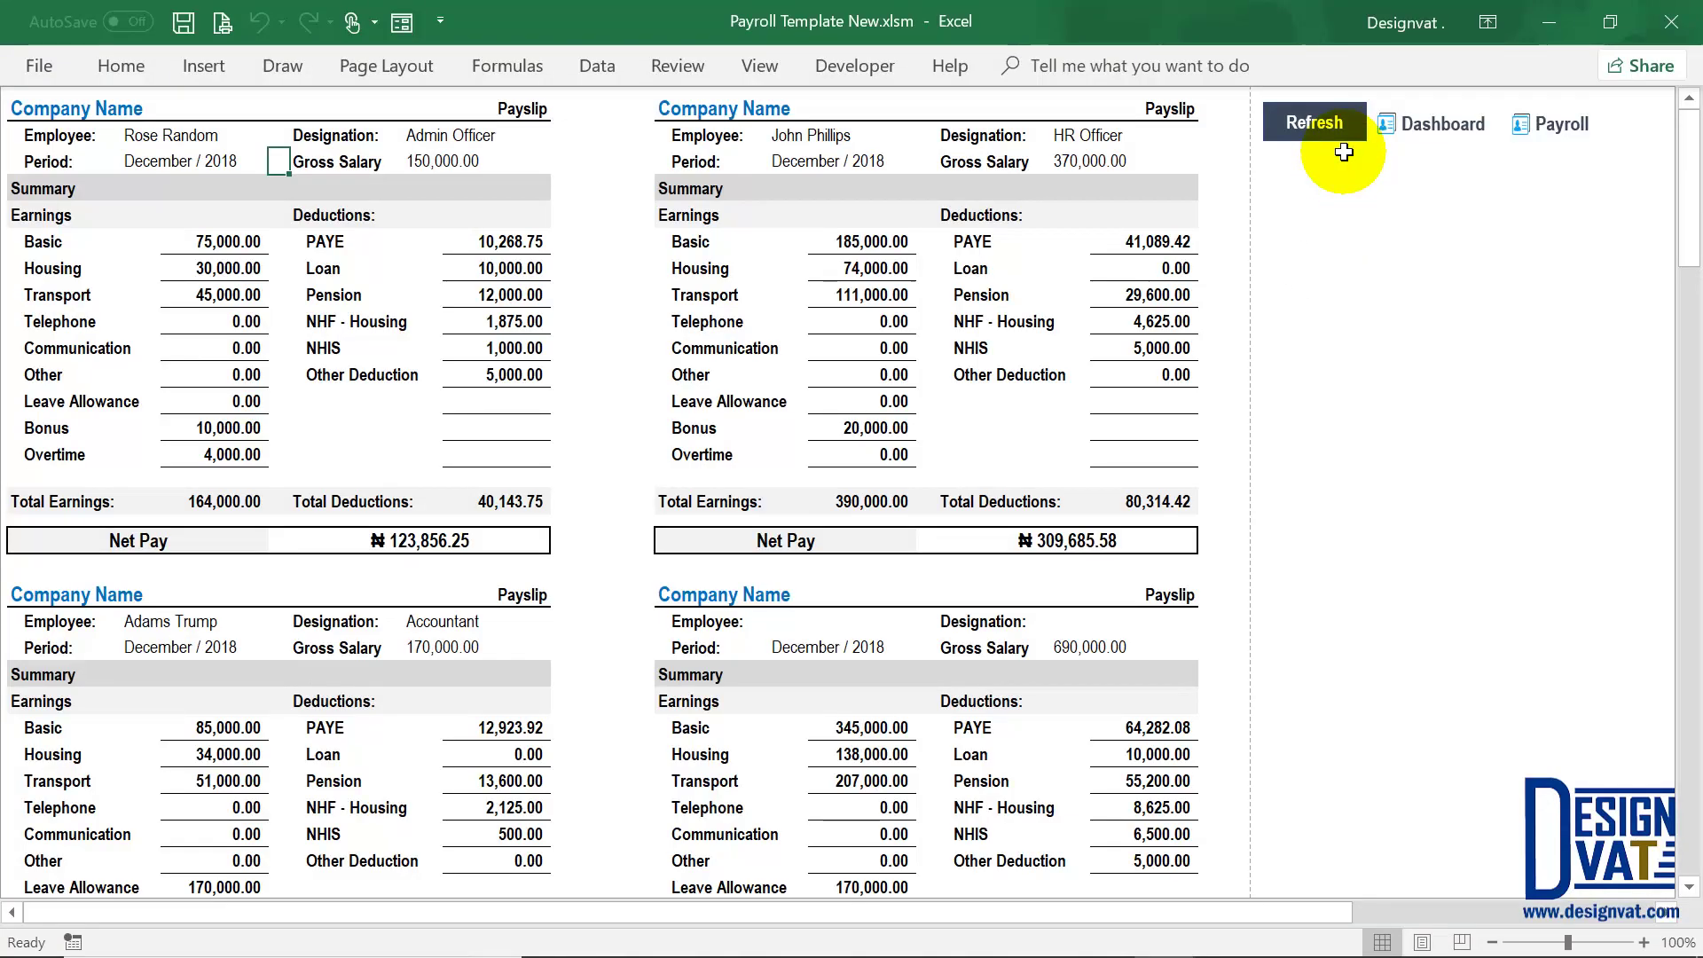
Step: Go through the Dashboard to the December 2018 Permanent Staff payroll
left_click(1463, 127)
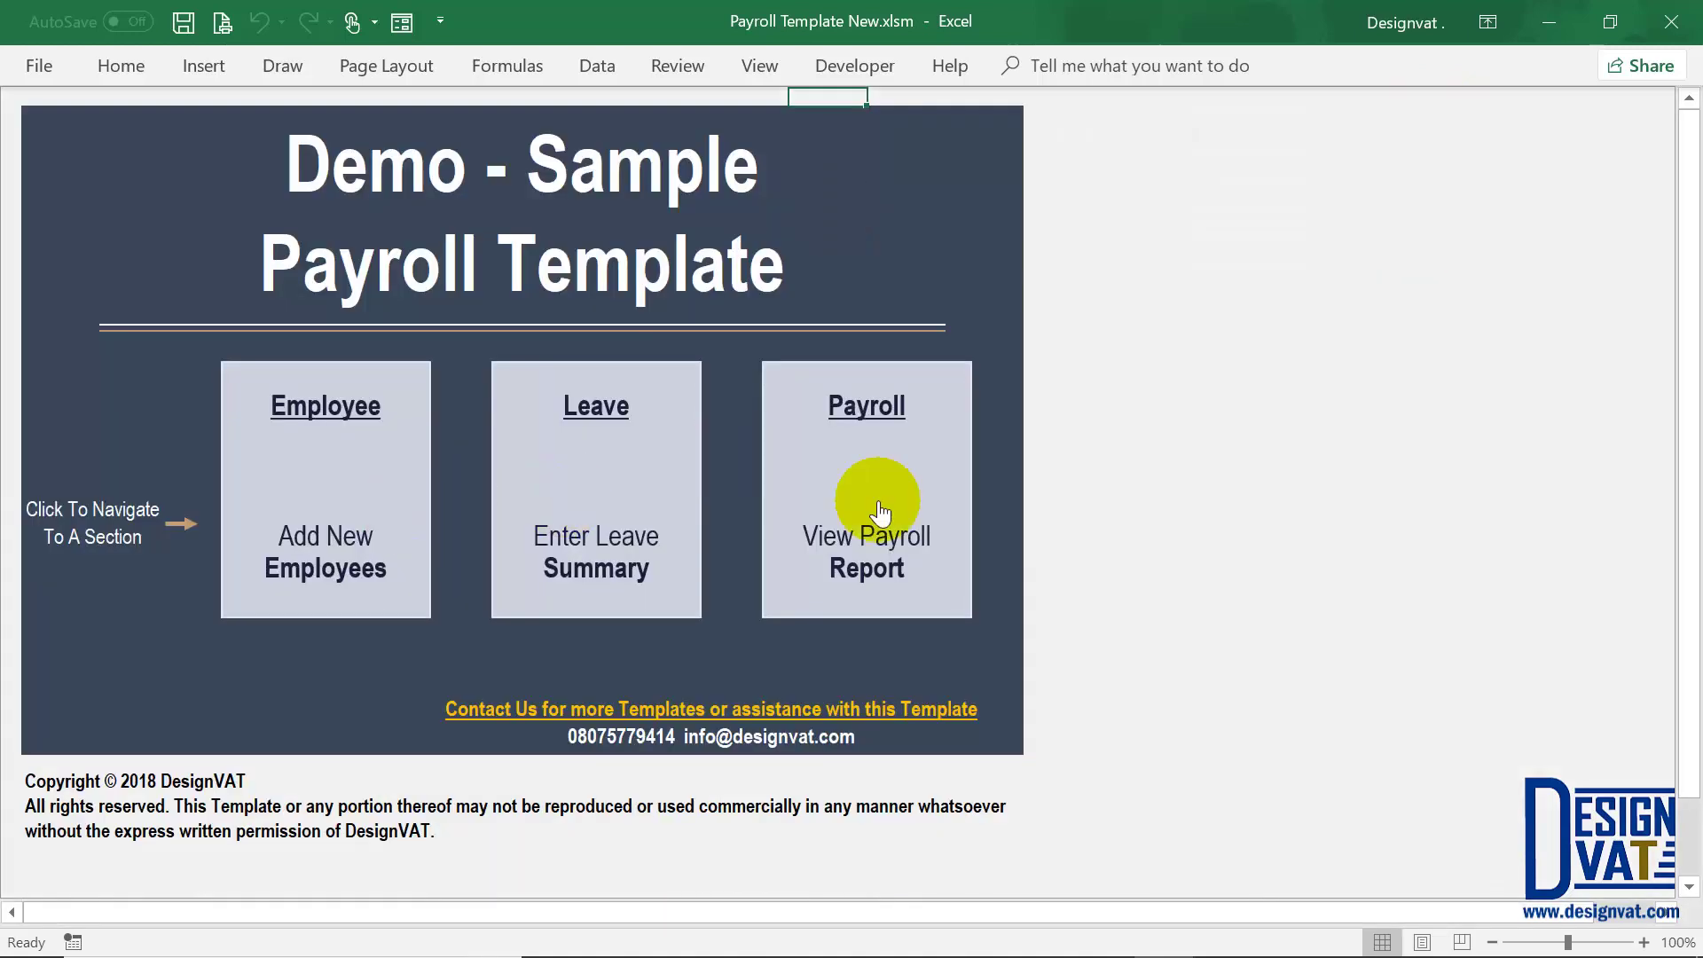
left_click(877, 496)
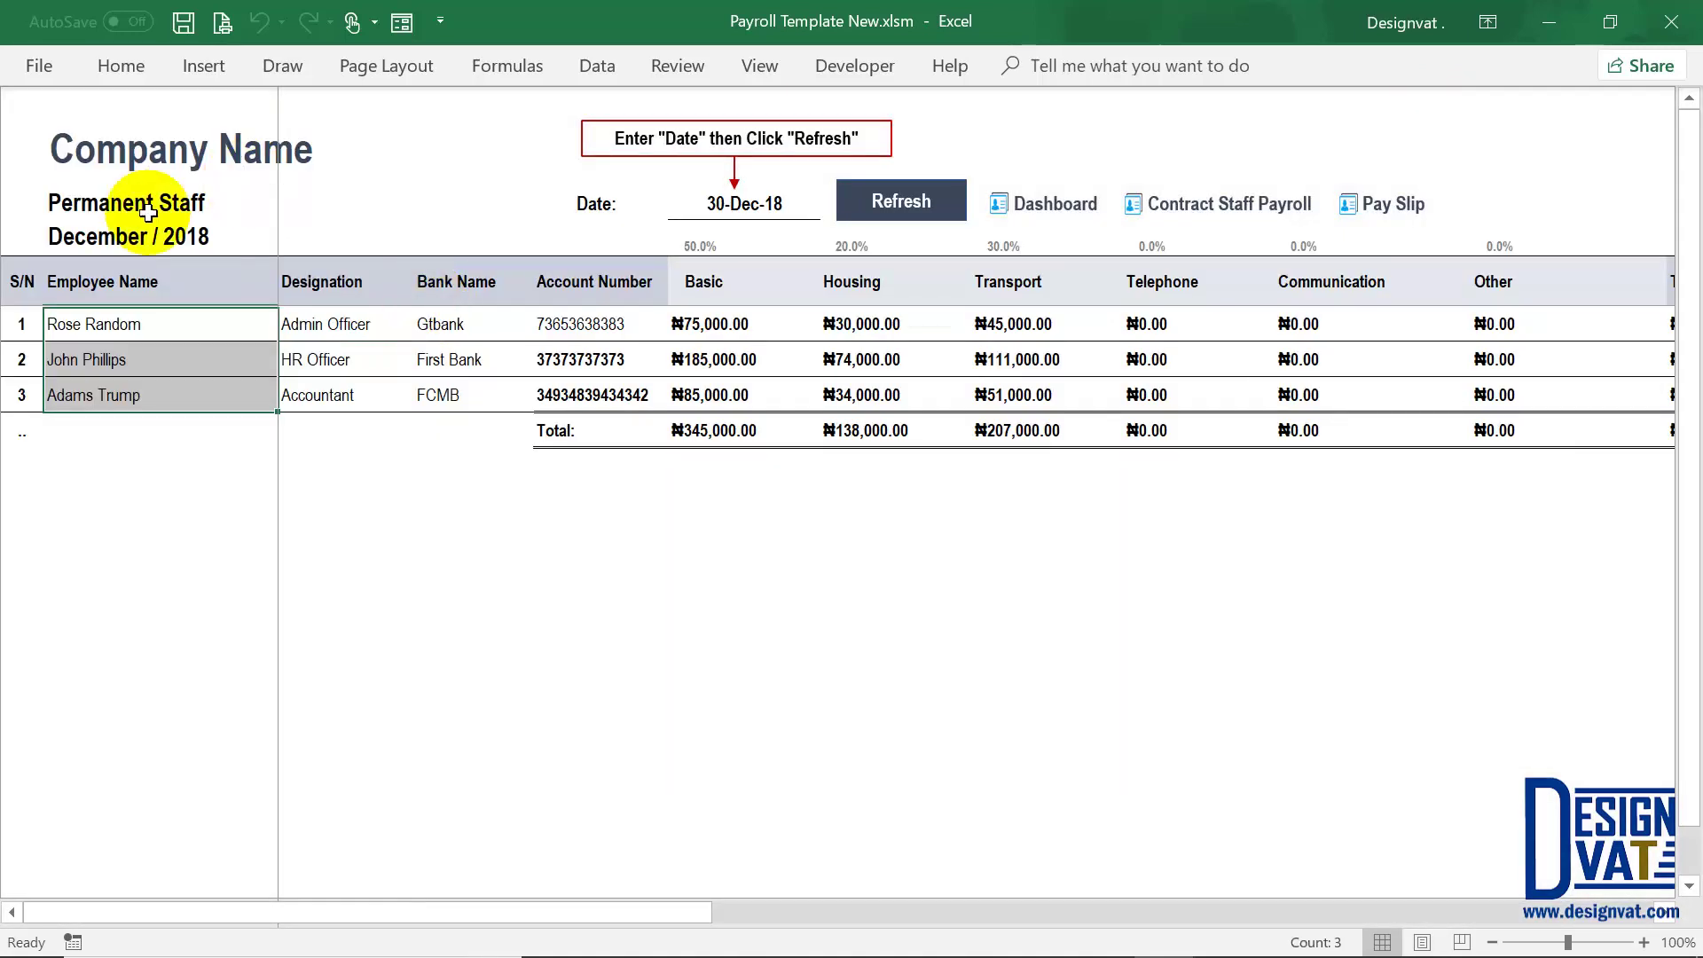
left_click(130, 199)
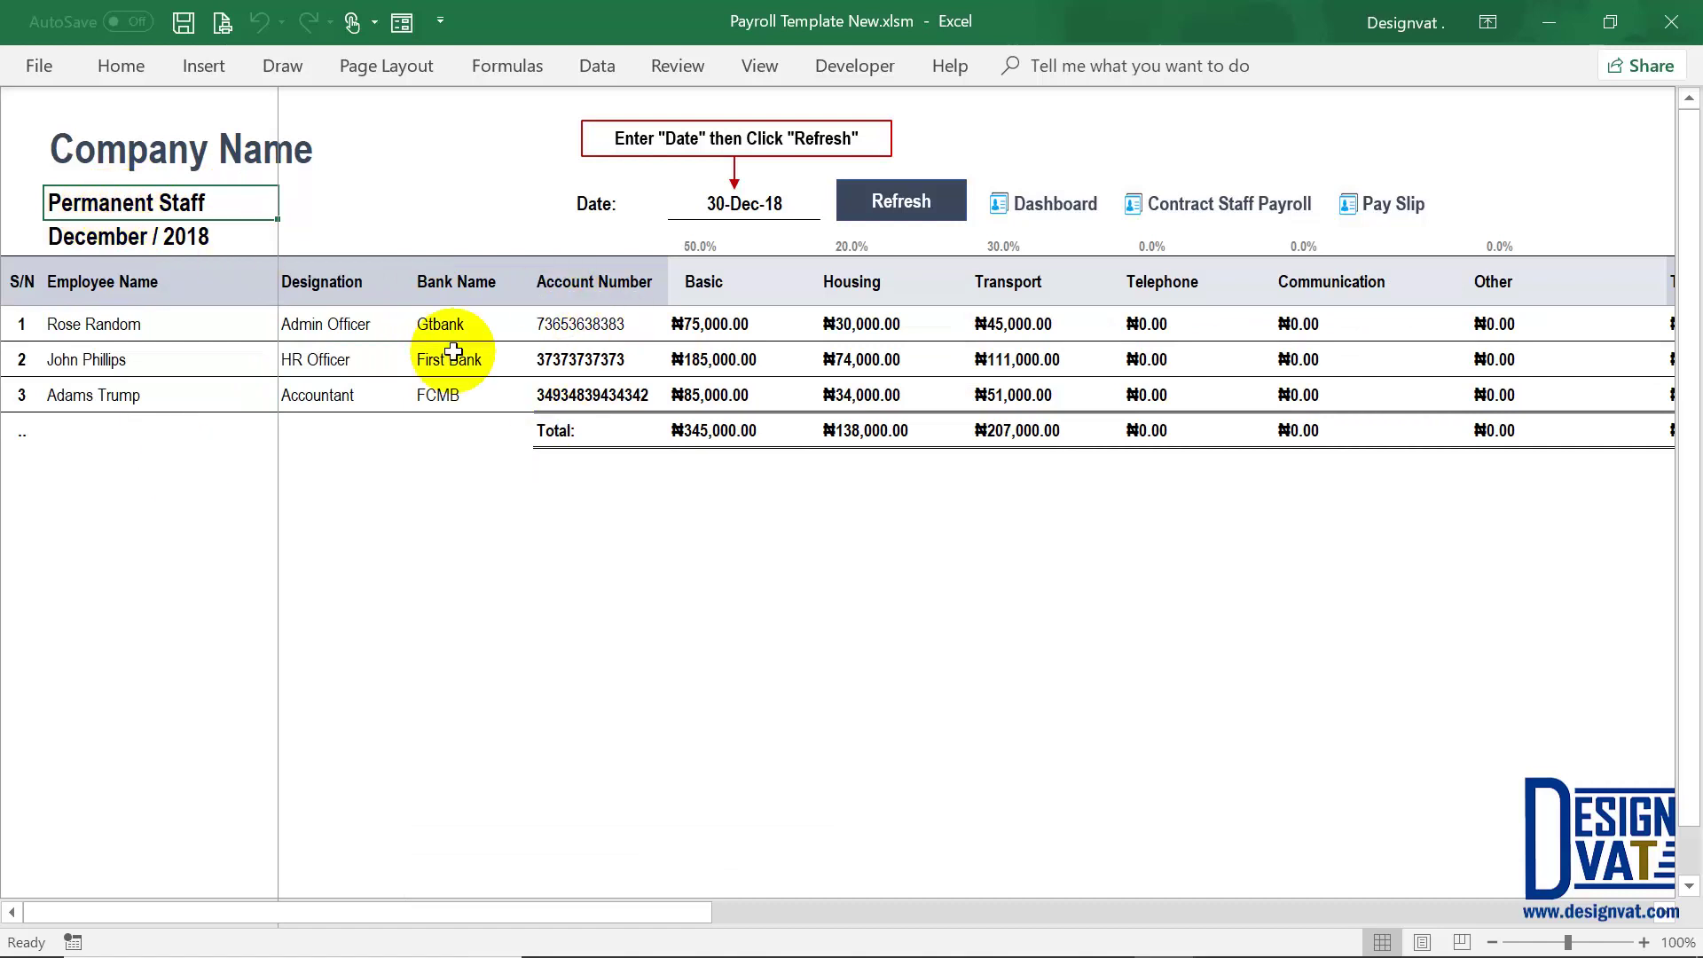
Step: Date the Contract Staff Payroll 23-12-2018, refresh, and confirm its ₦0.00 totals
left_click(1251, 216)
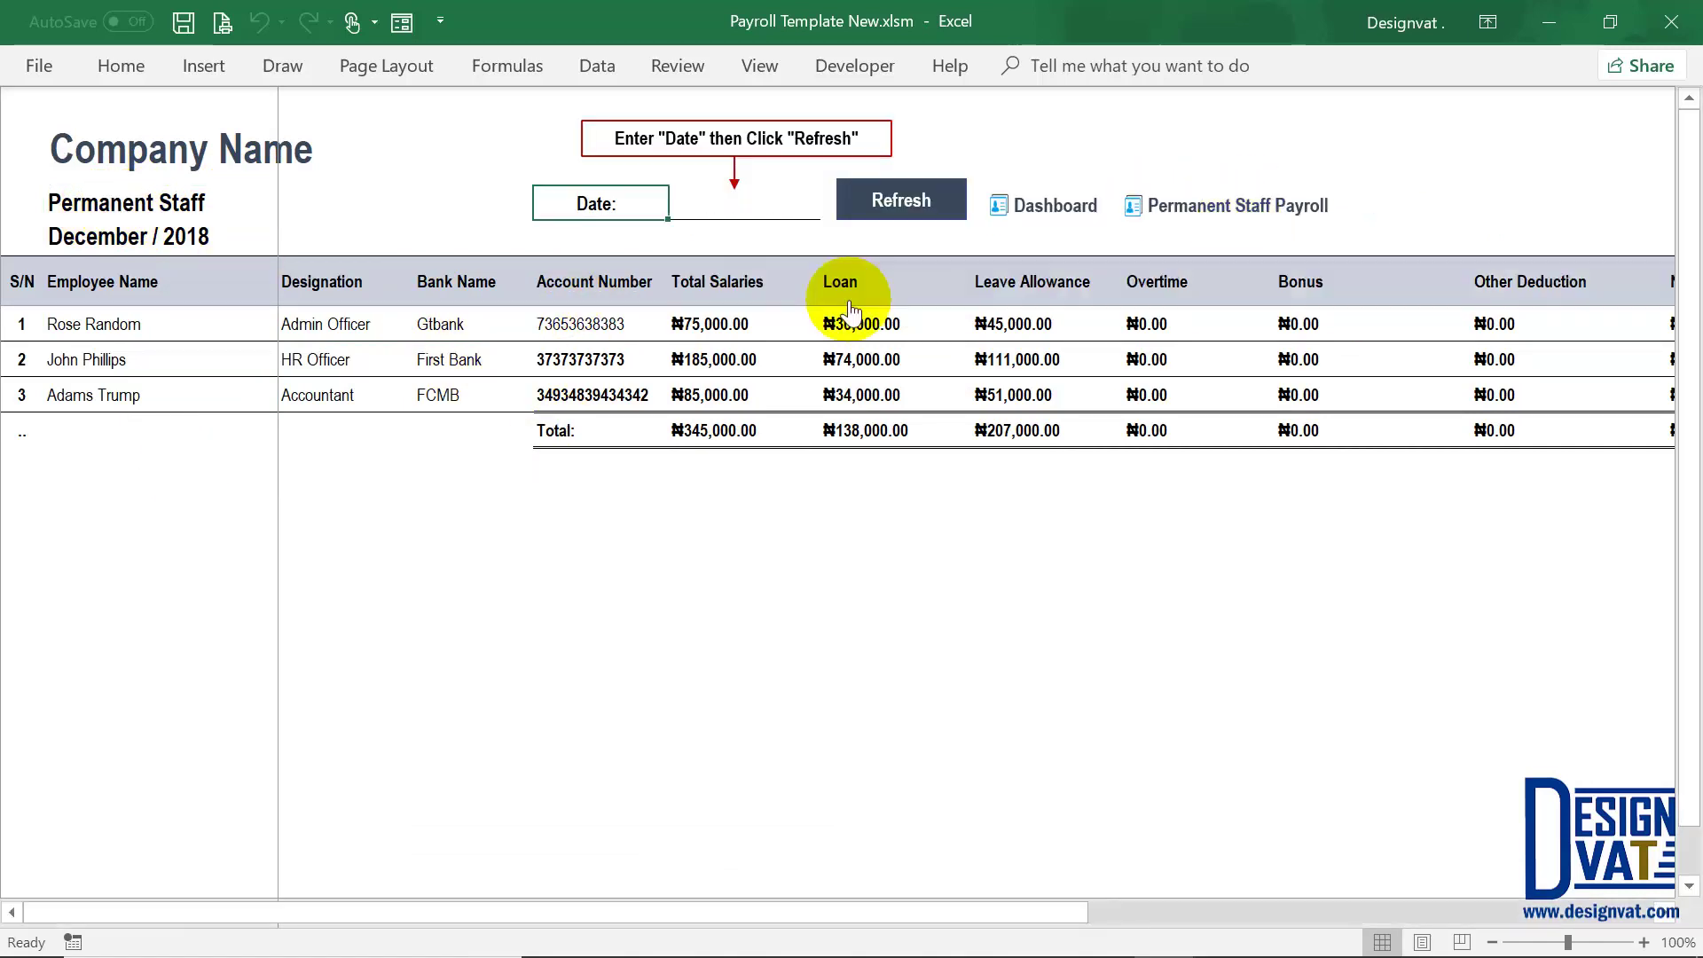
left_click(177, 204)
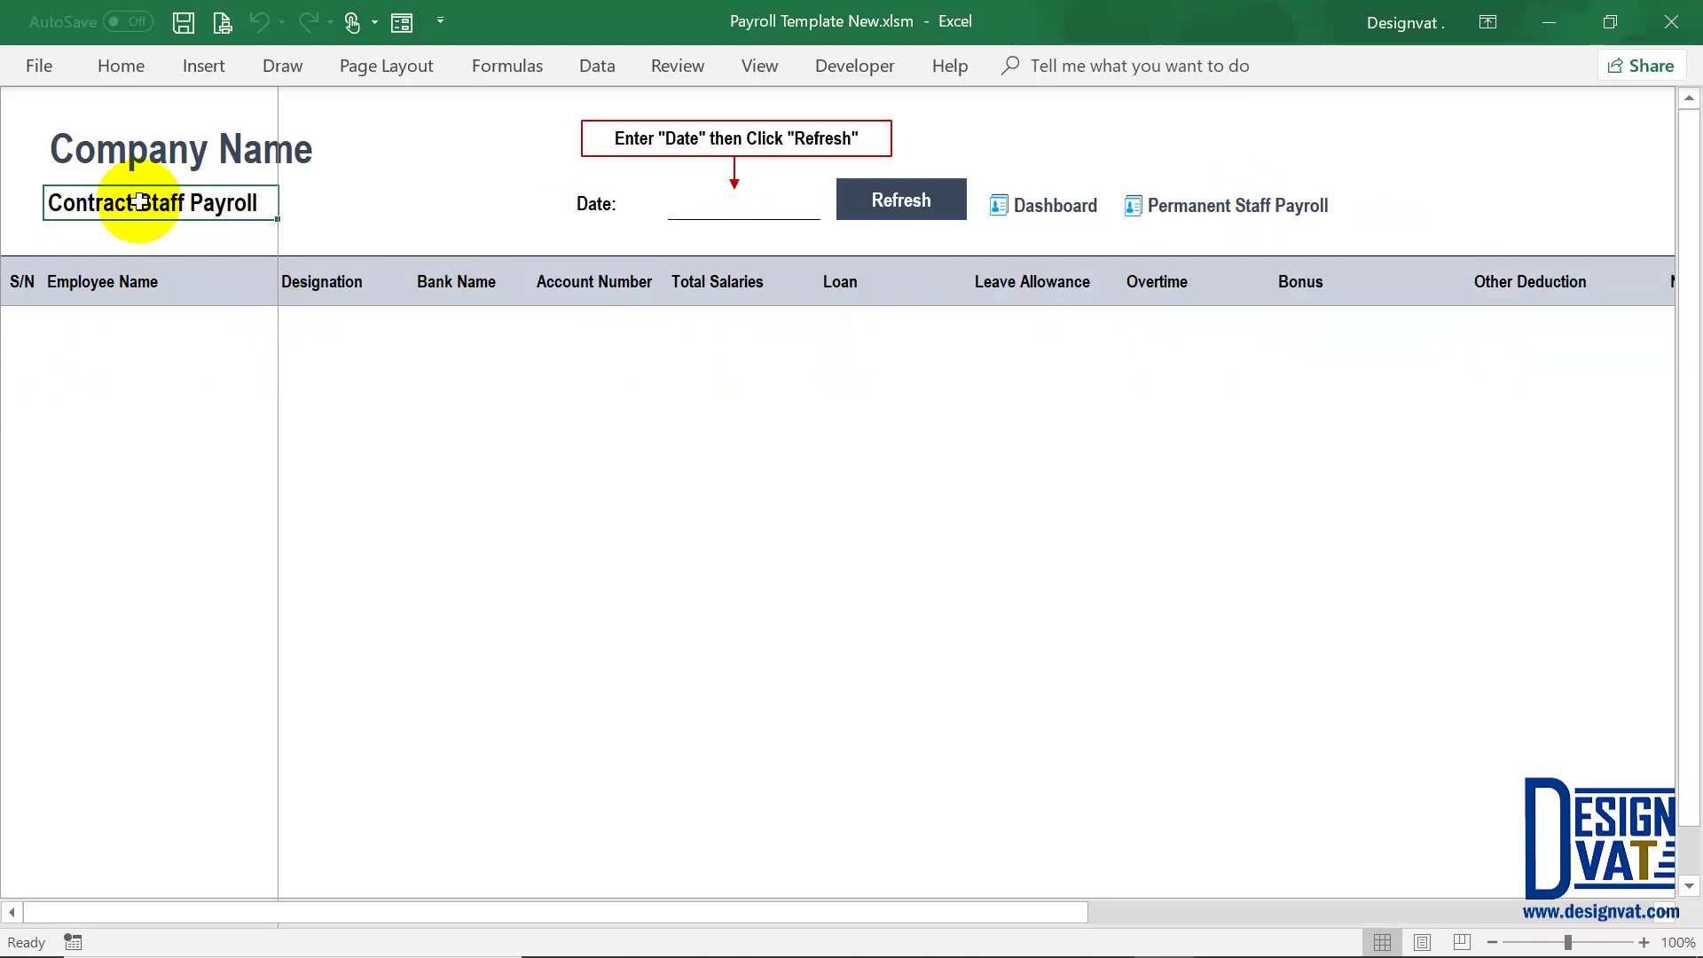
left_click(738, 209)
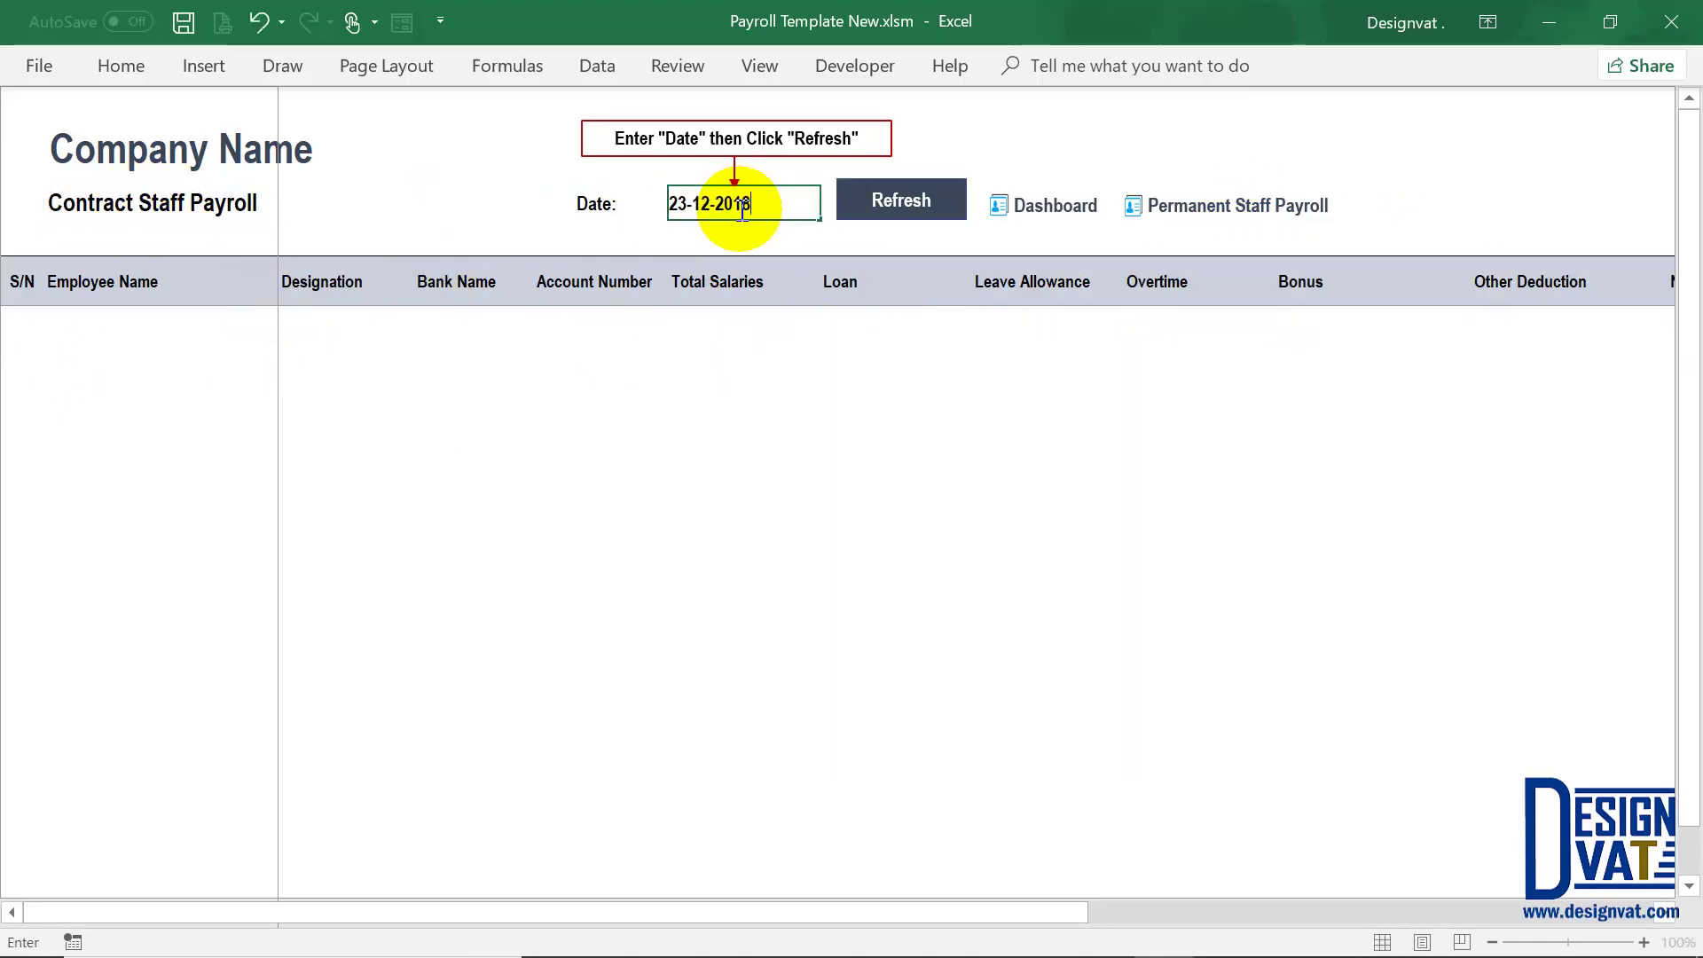
left_click(895, 199)
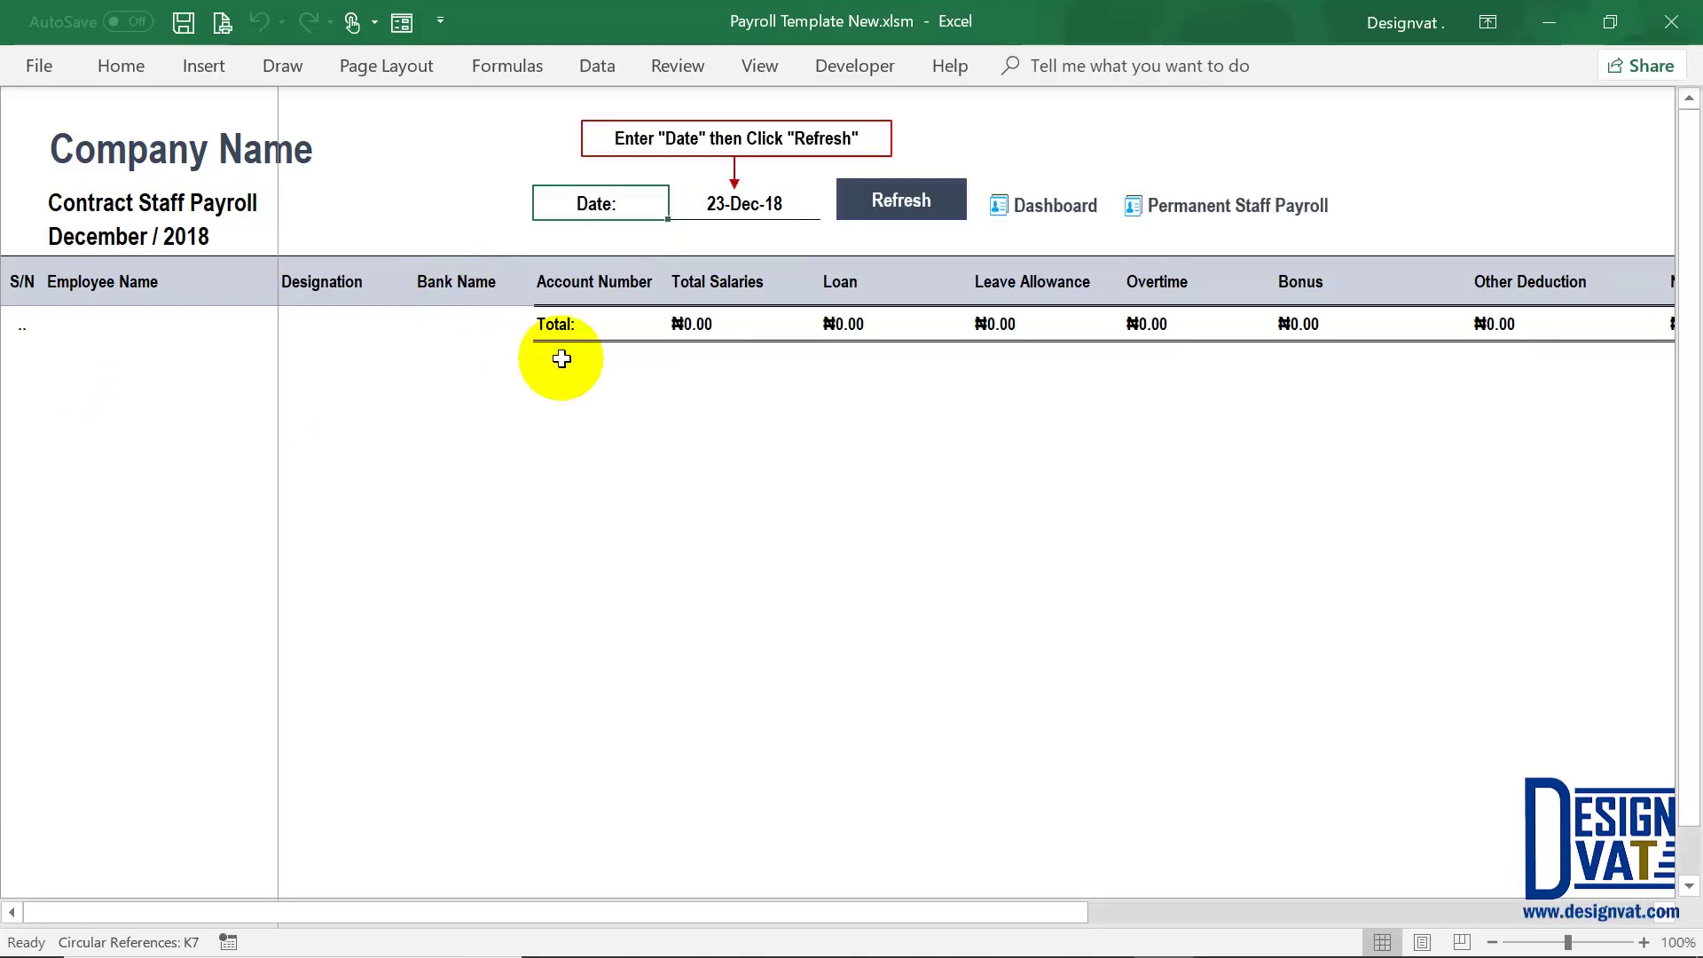
left_click(557, 327)
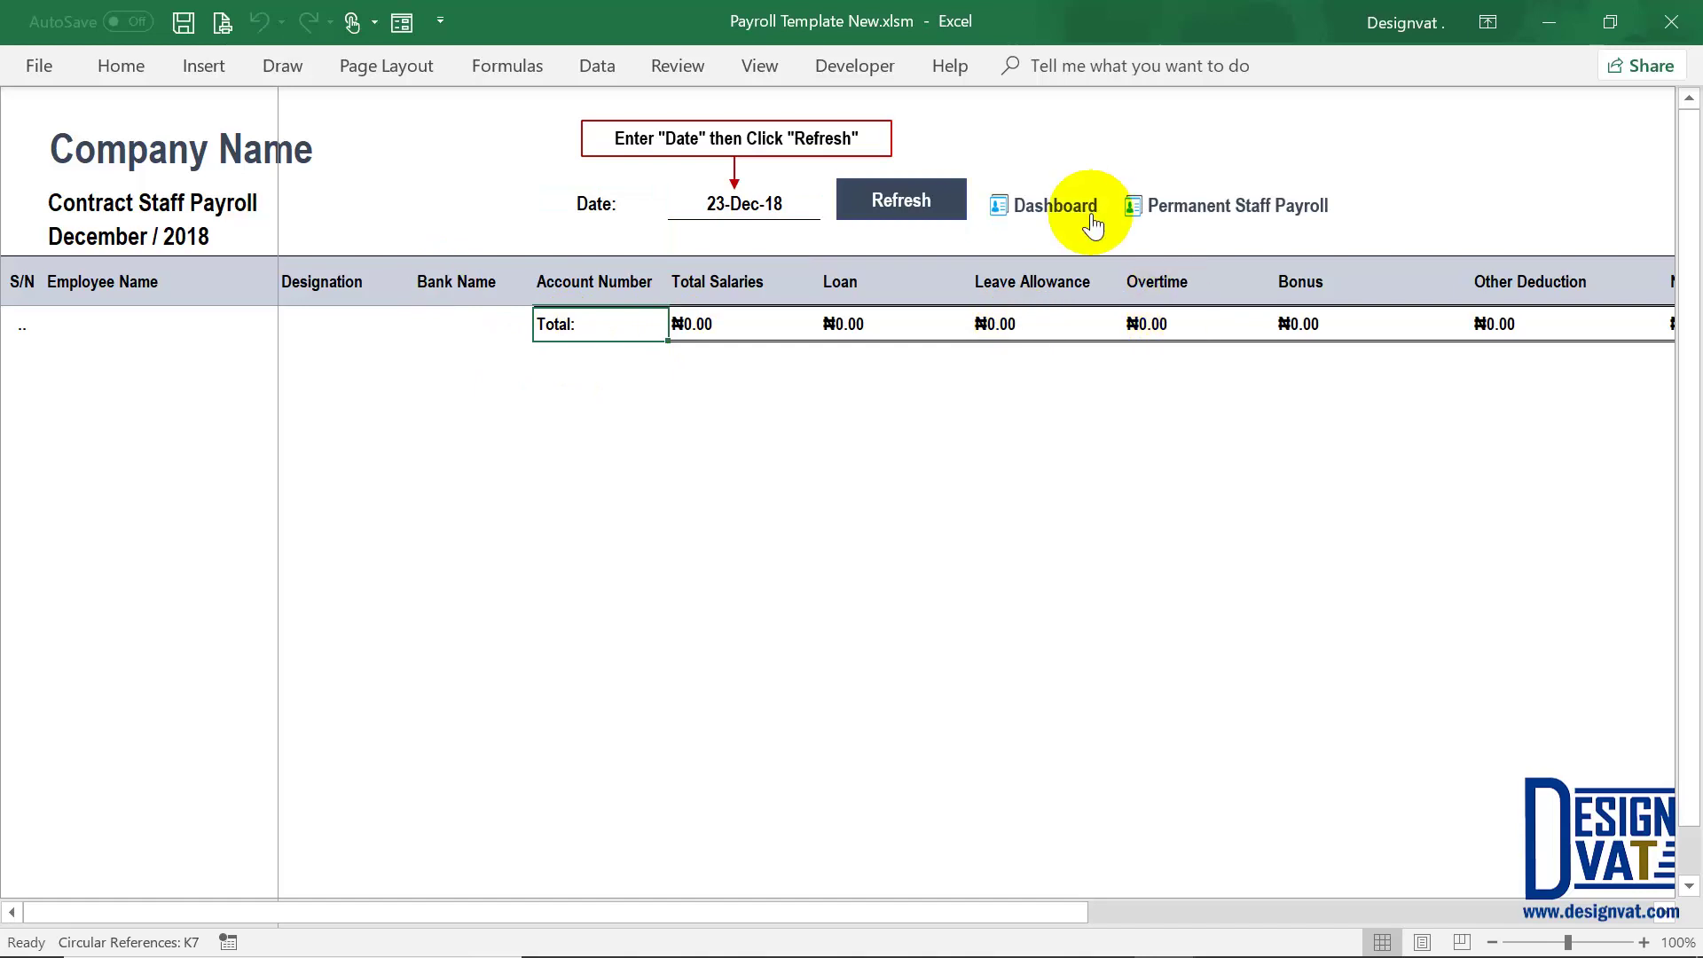
left_click(1091, 212)
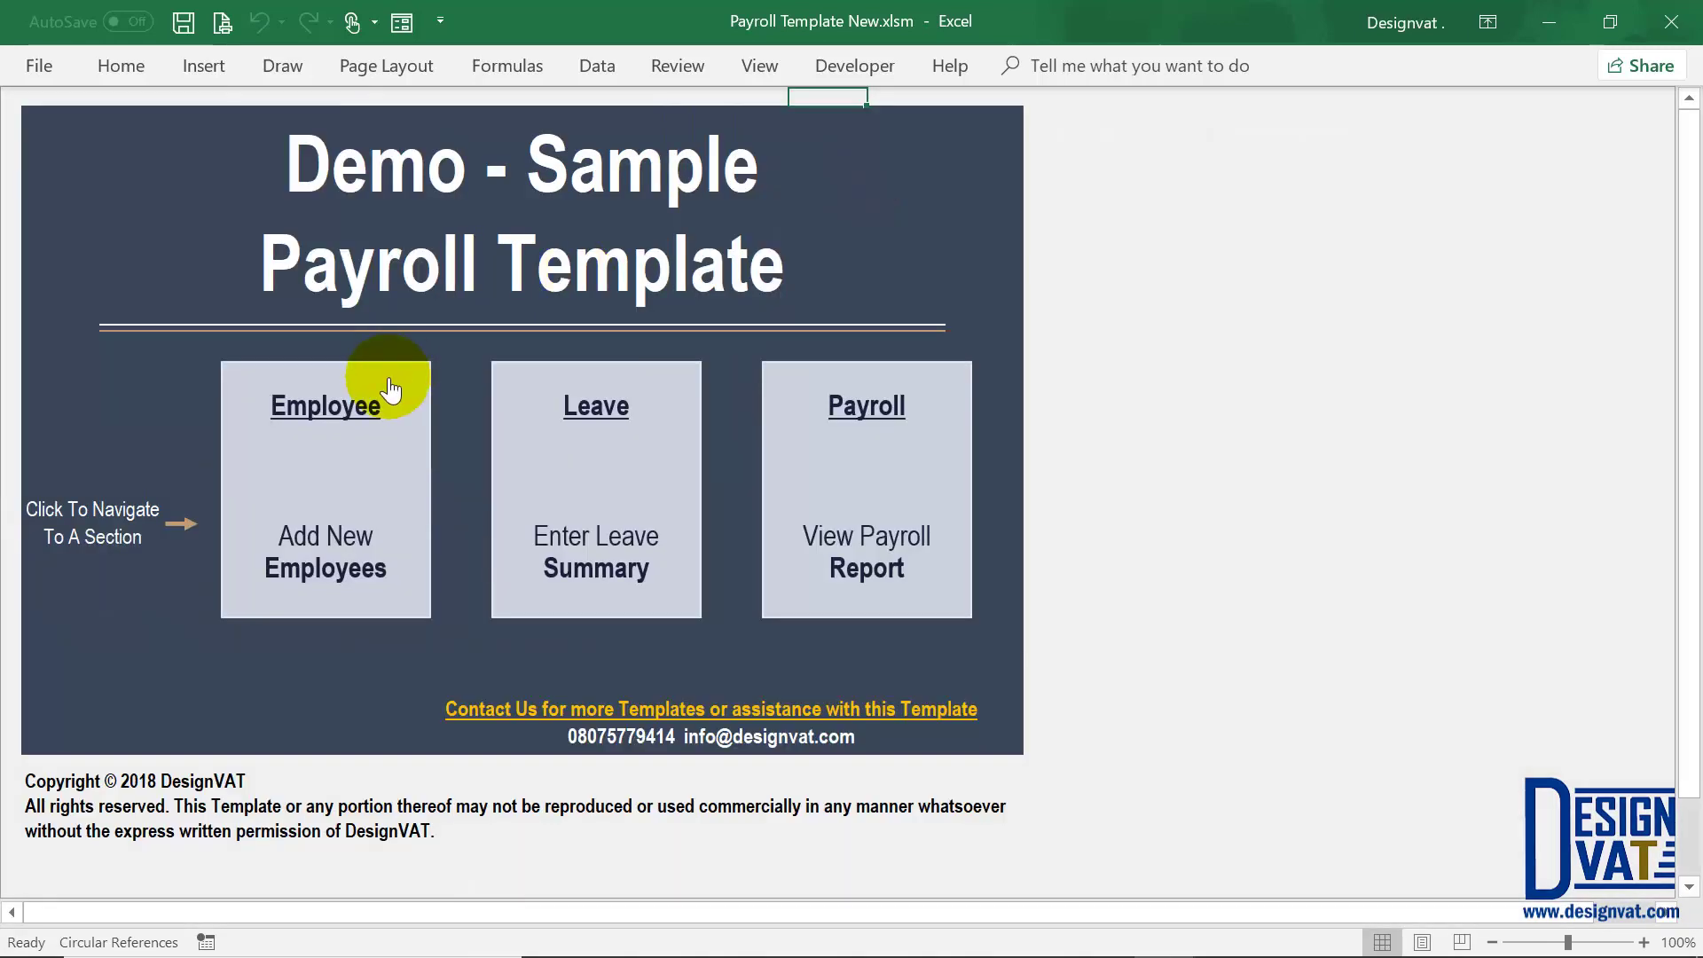
Step: Open the Enter Employee Details form and start entering the employee's name
left_click(389, 380)
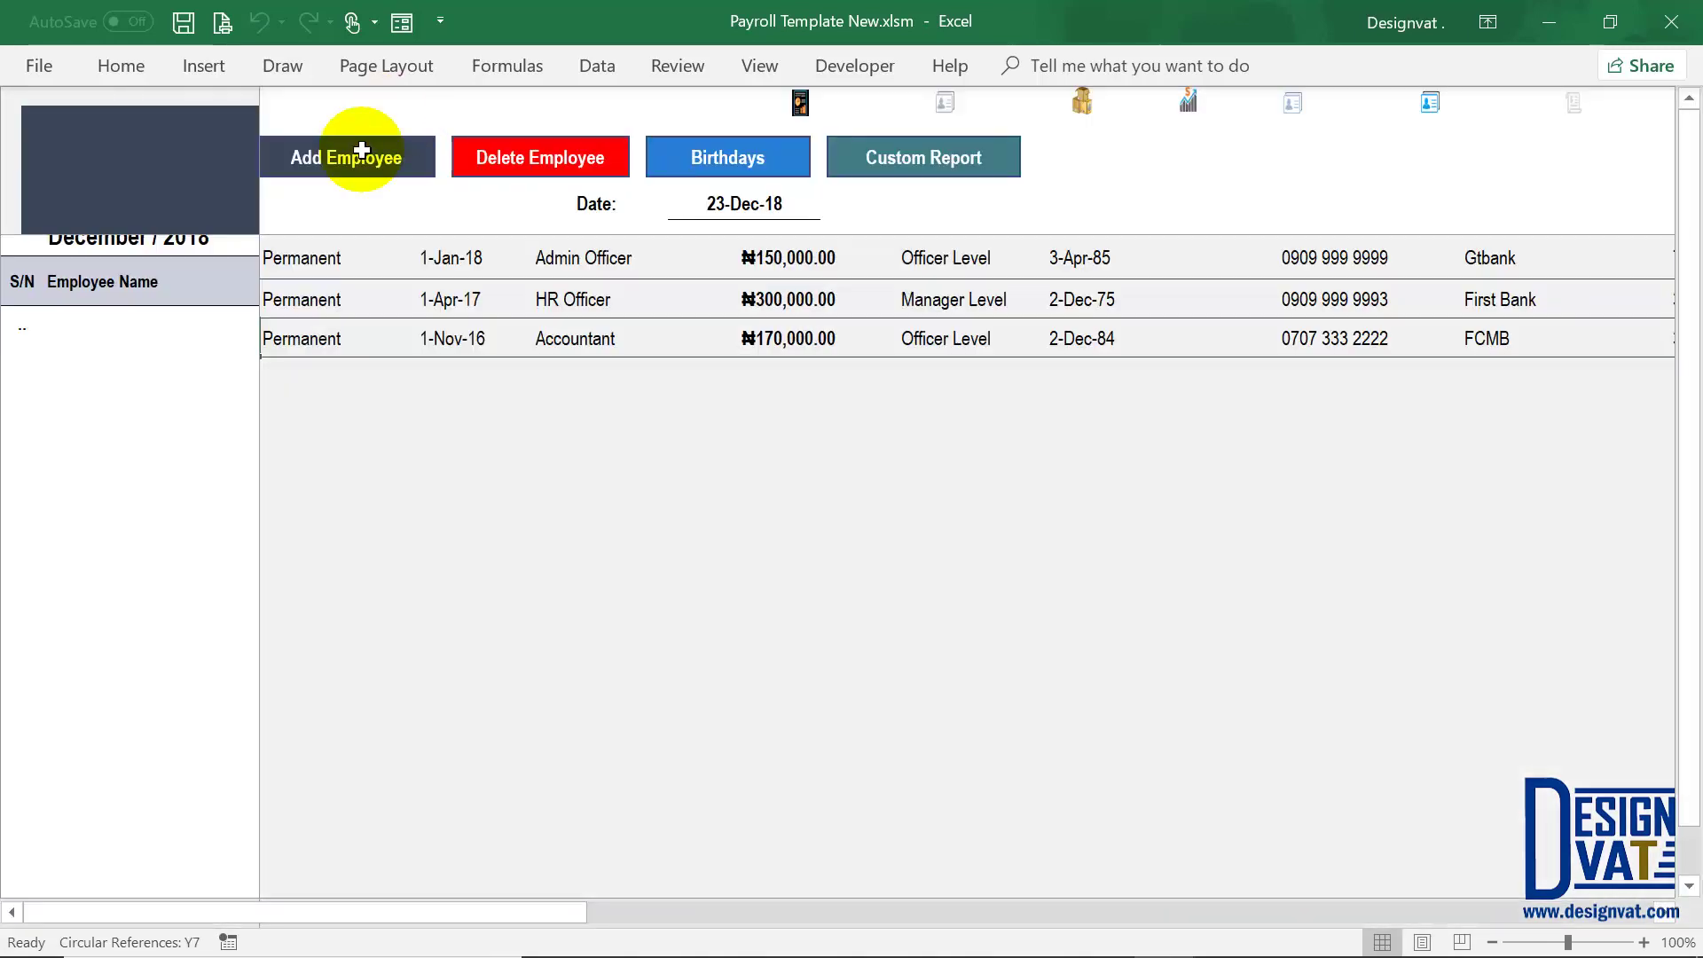
left_click(359, 156)
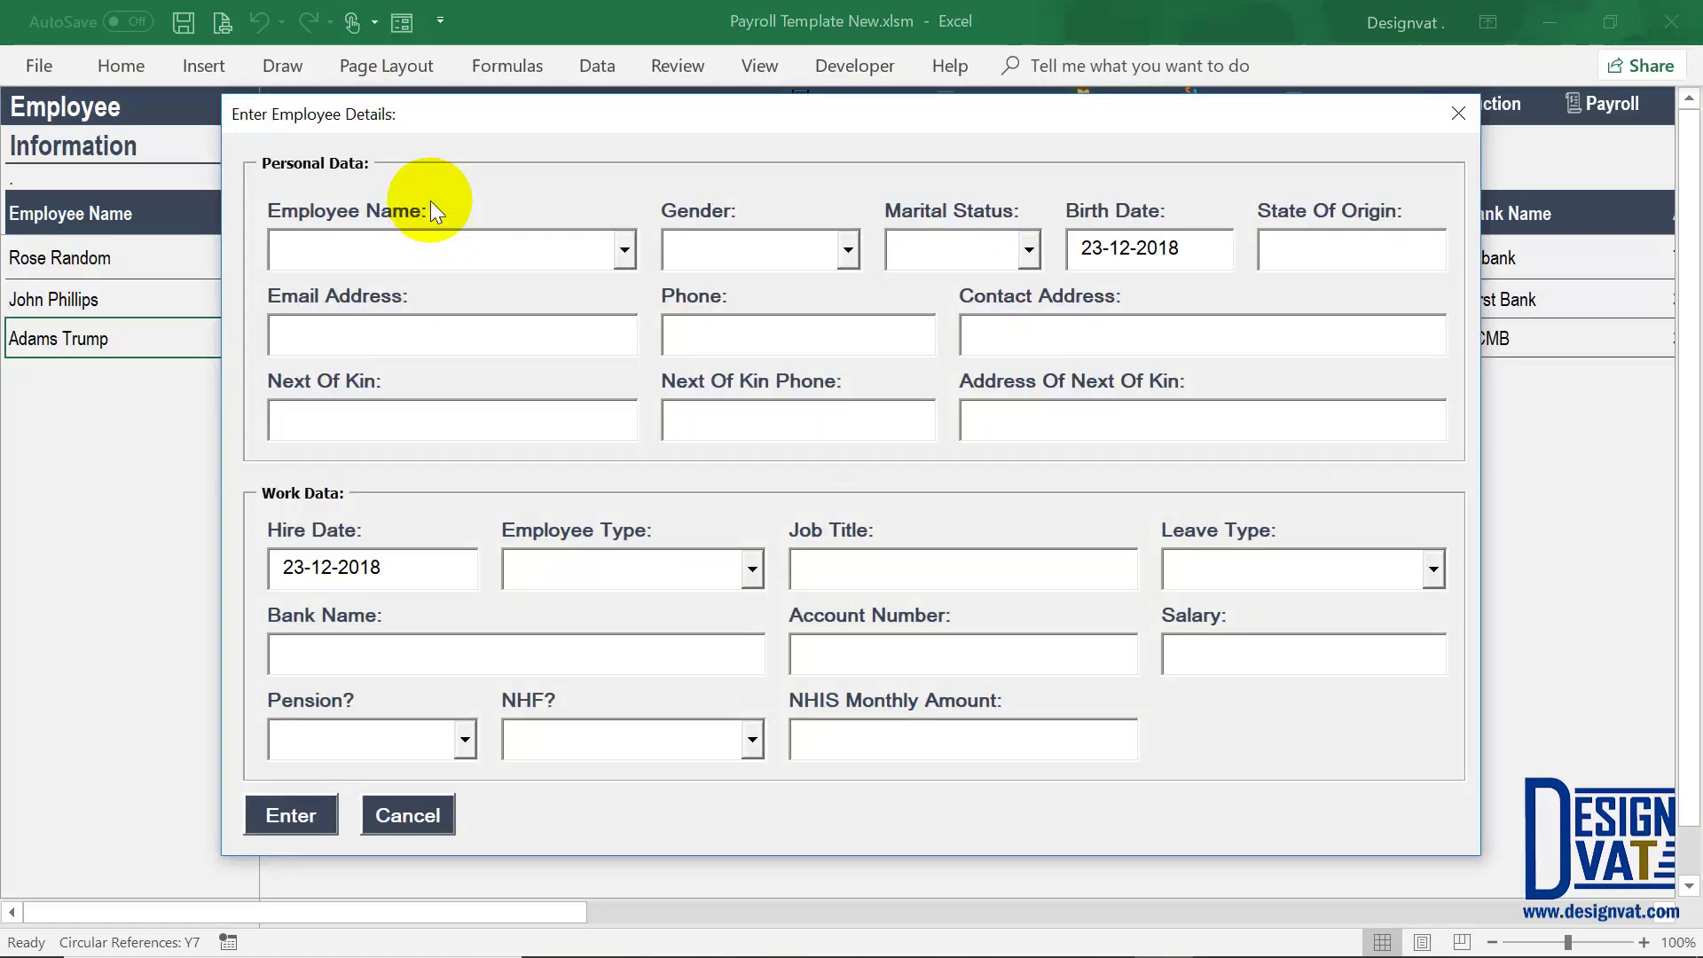
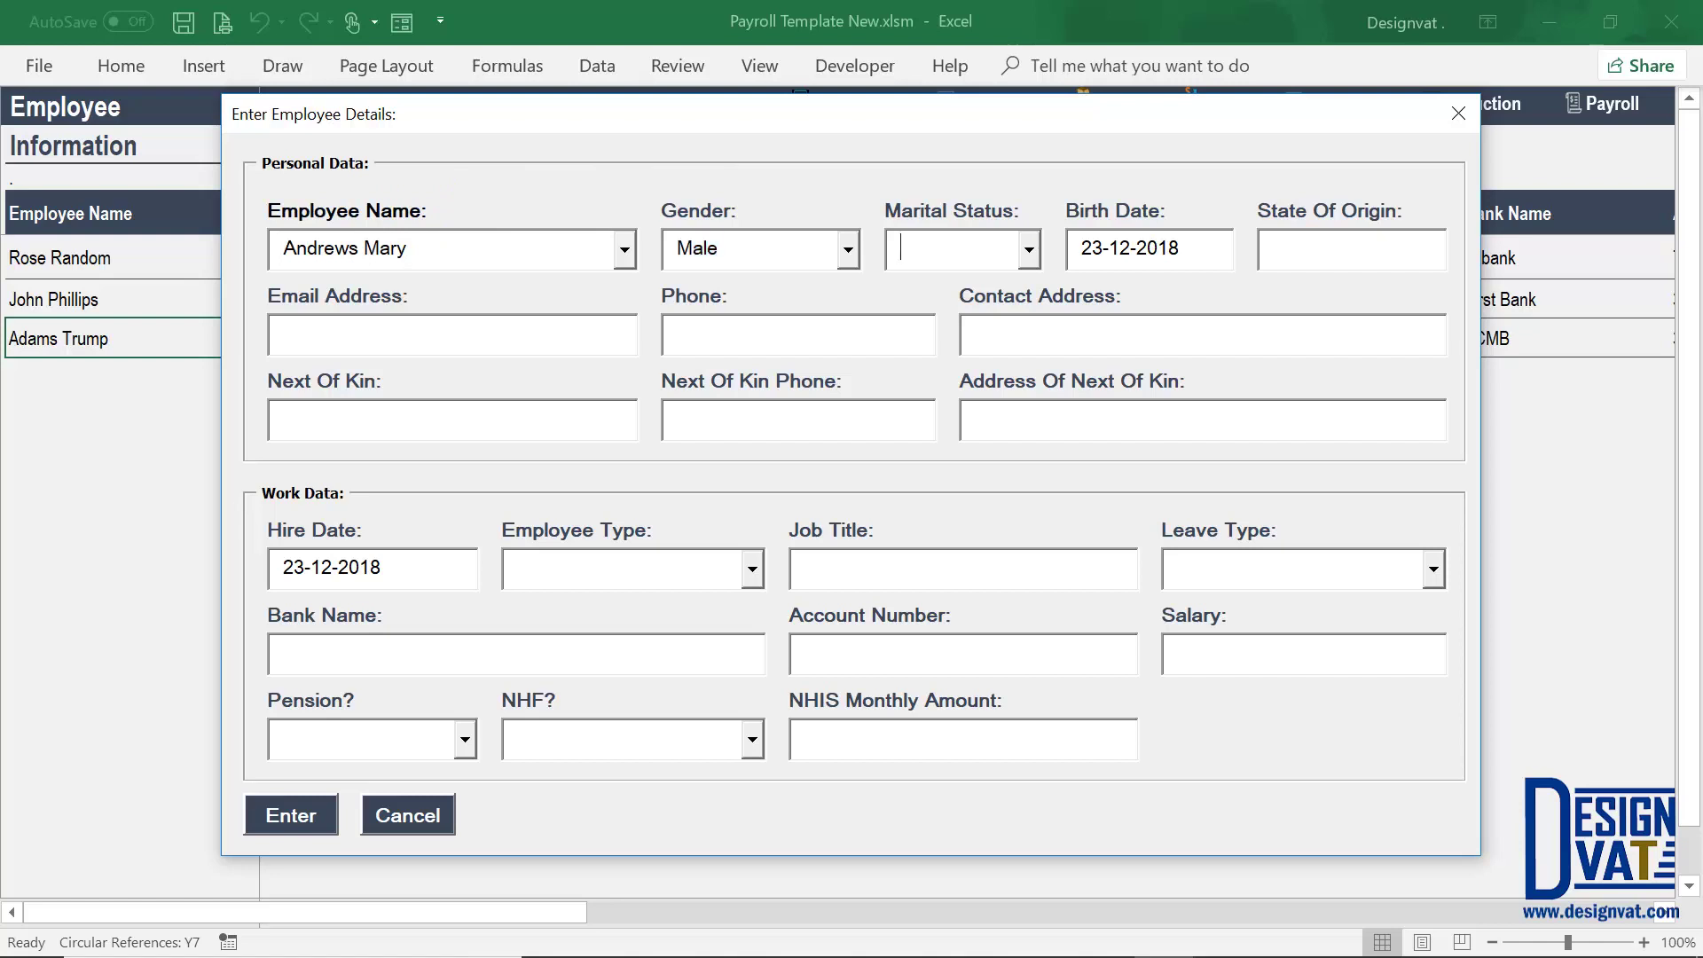
left_click(317, 816)
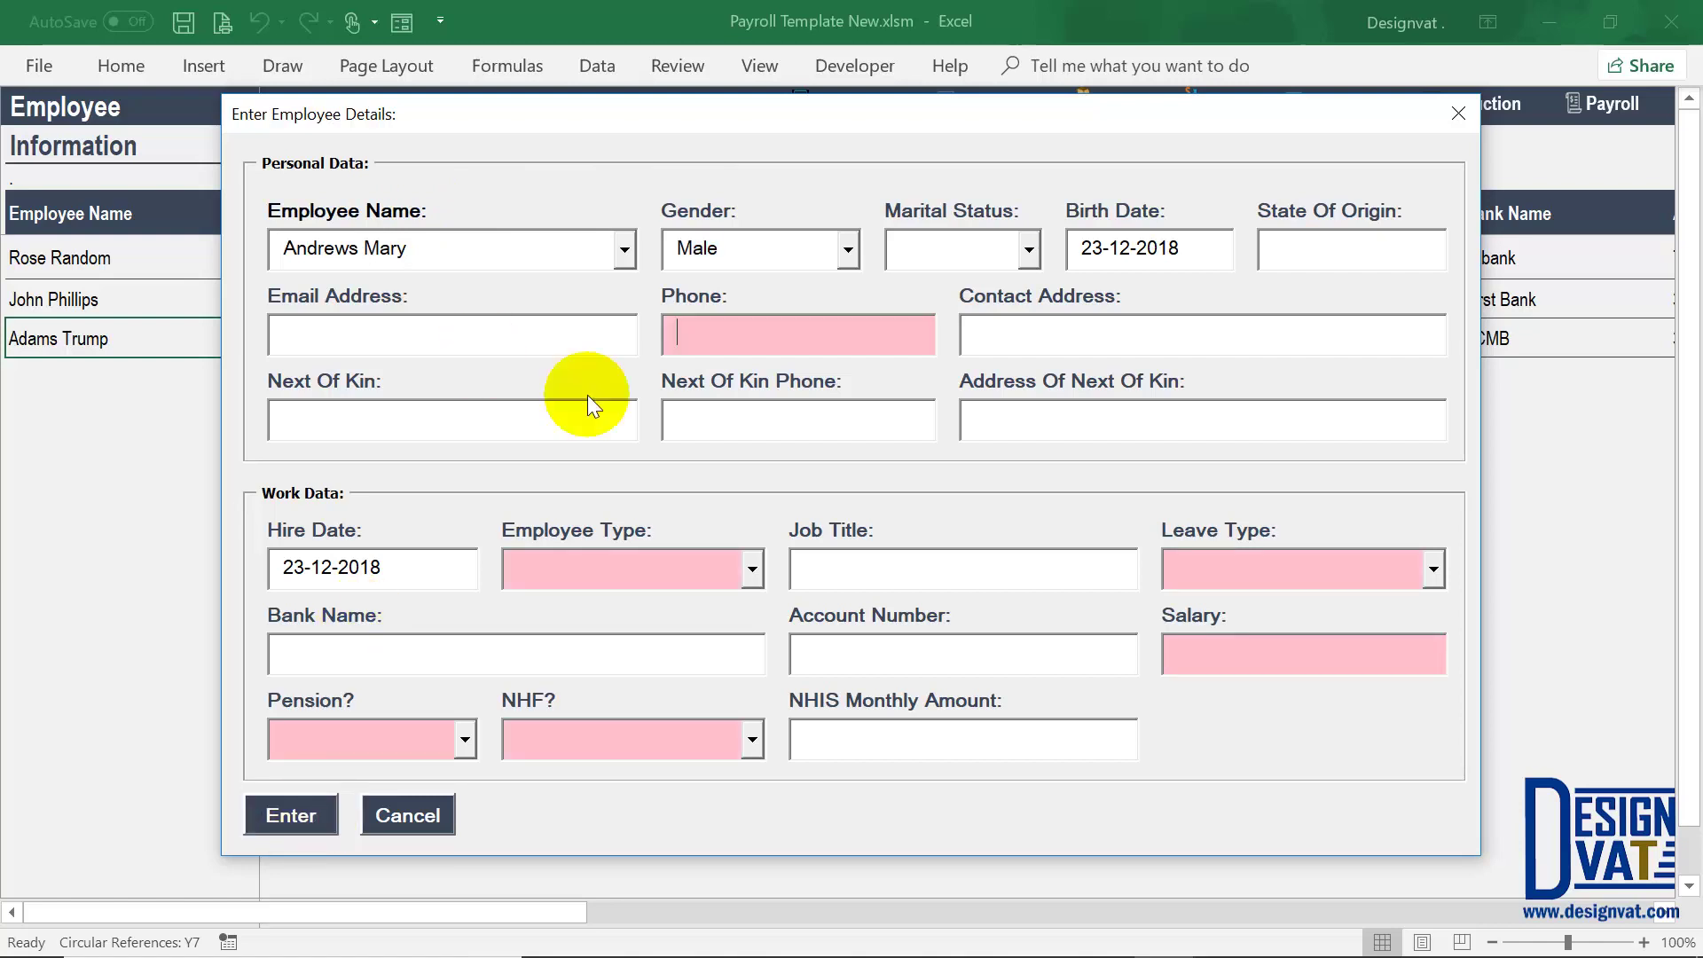
Step: Enter the birth date and phone number, set type to Contract and hire date 1-Dec-18
left_click(1171, 244)
left_click_drag(1171, 245, 1142, 247)
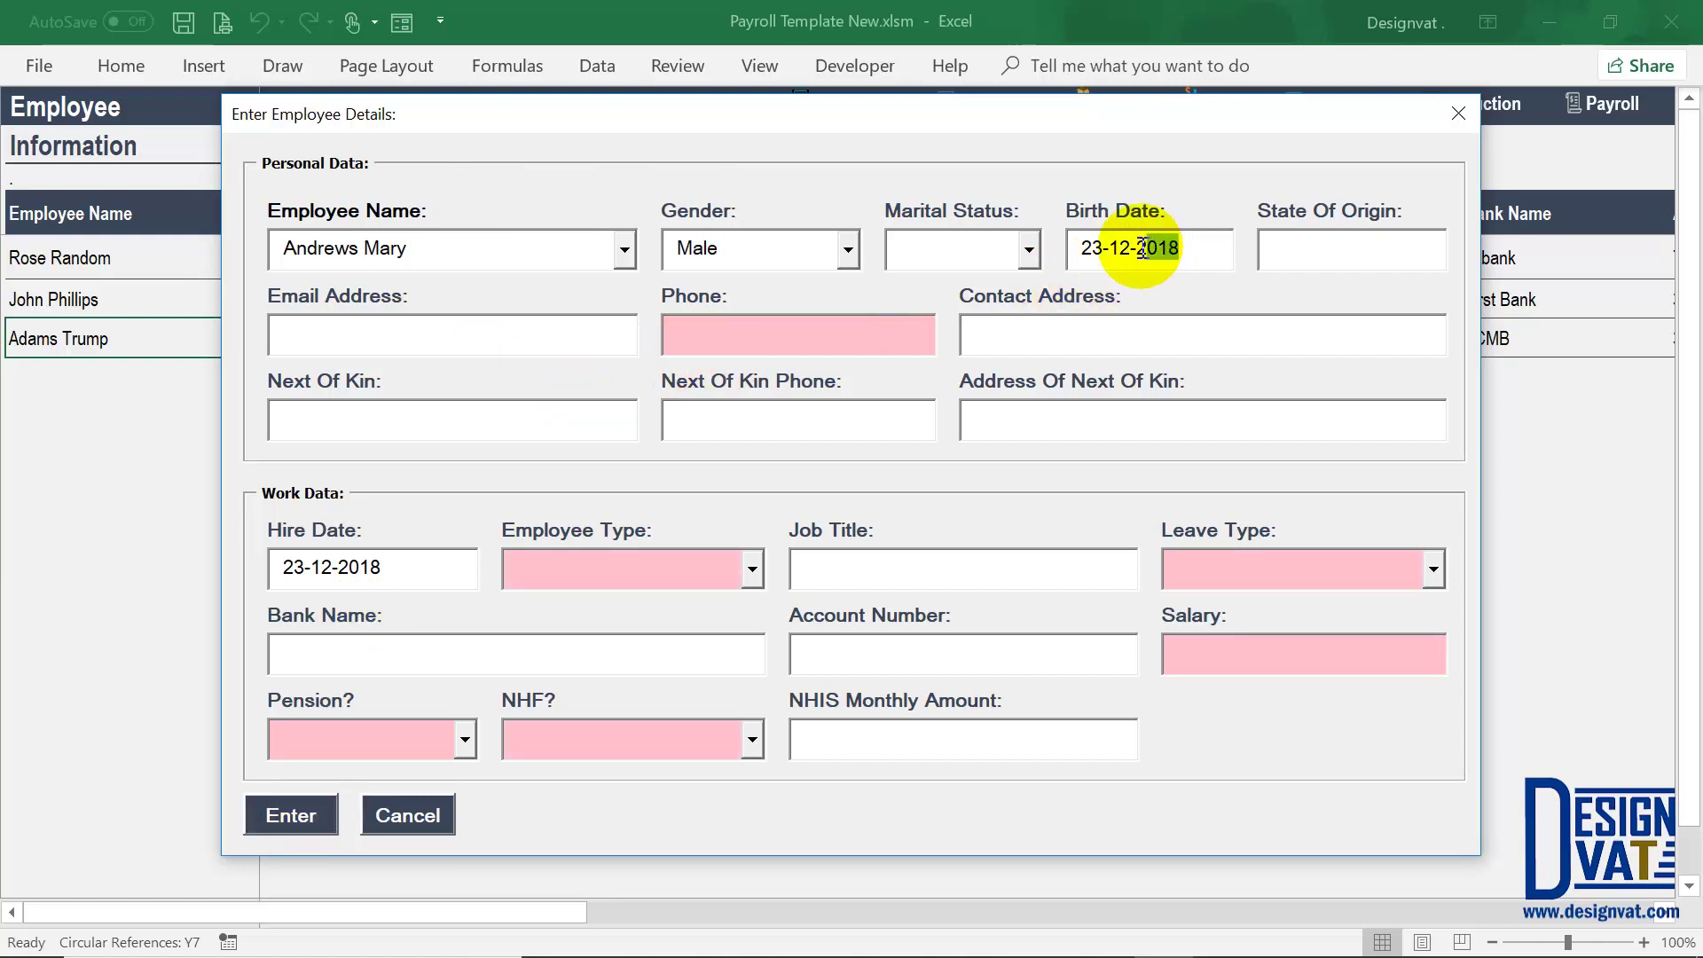
key("BackSpace")
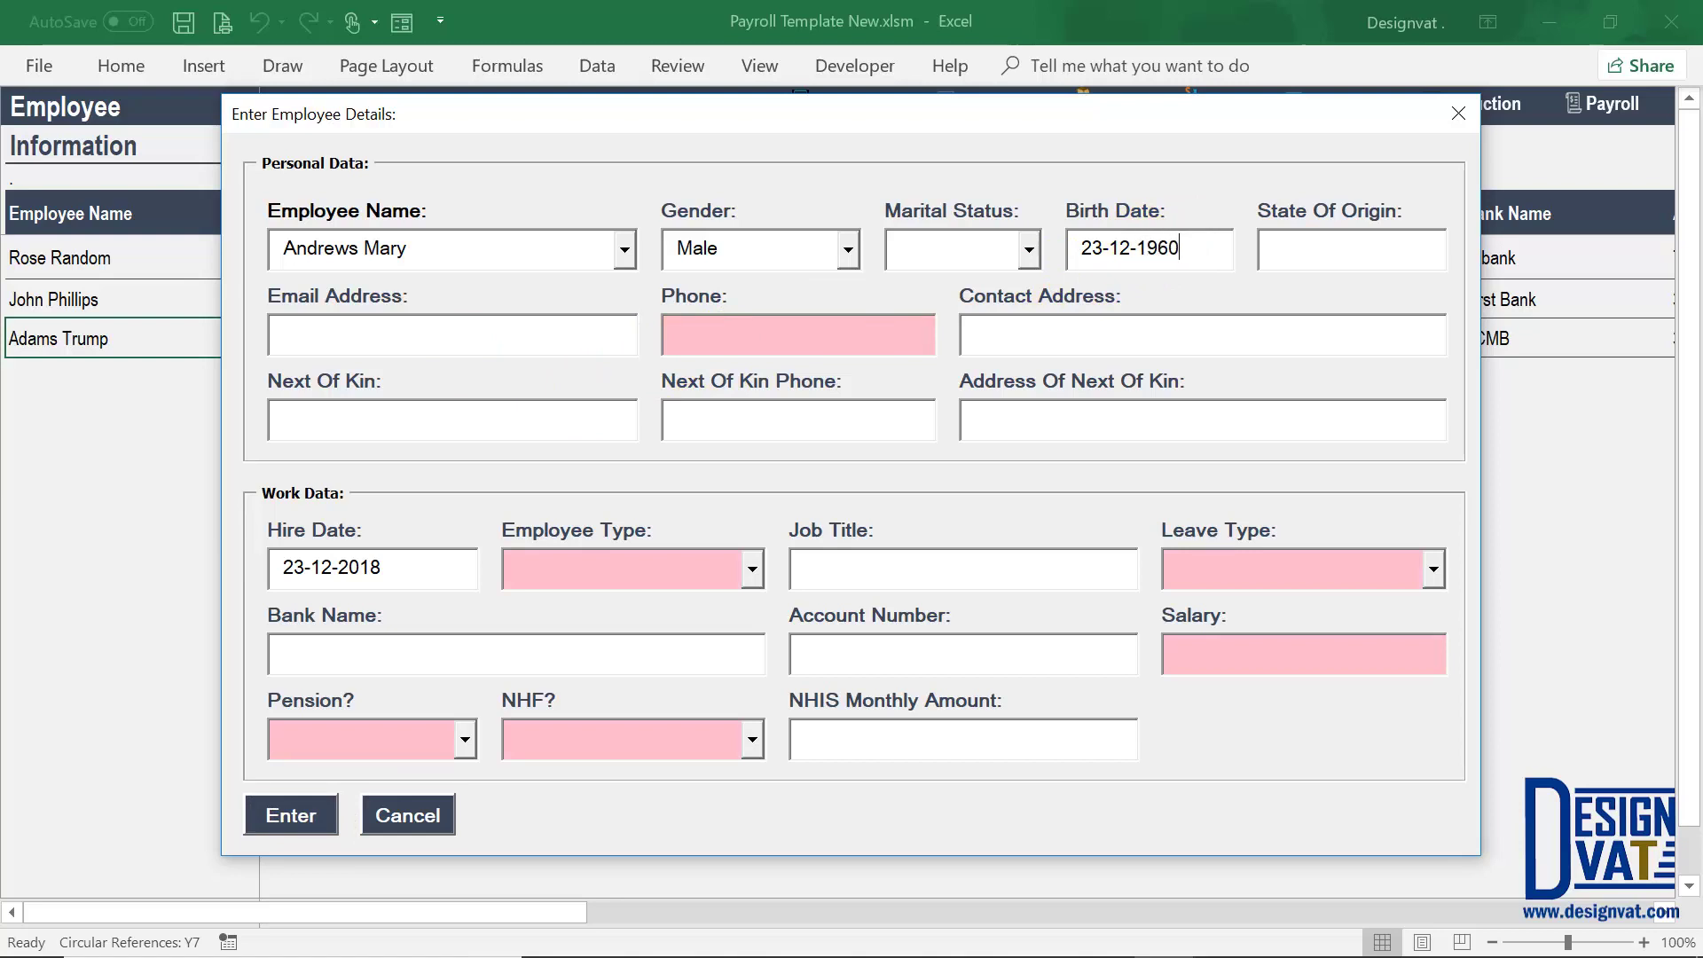
left_click(1128, 251)
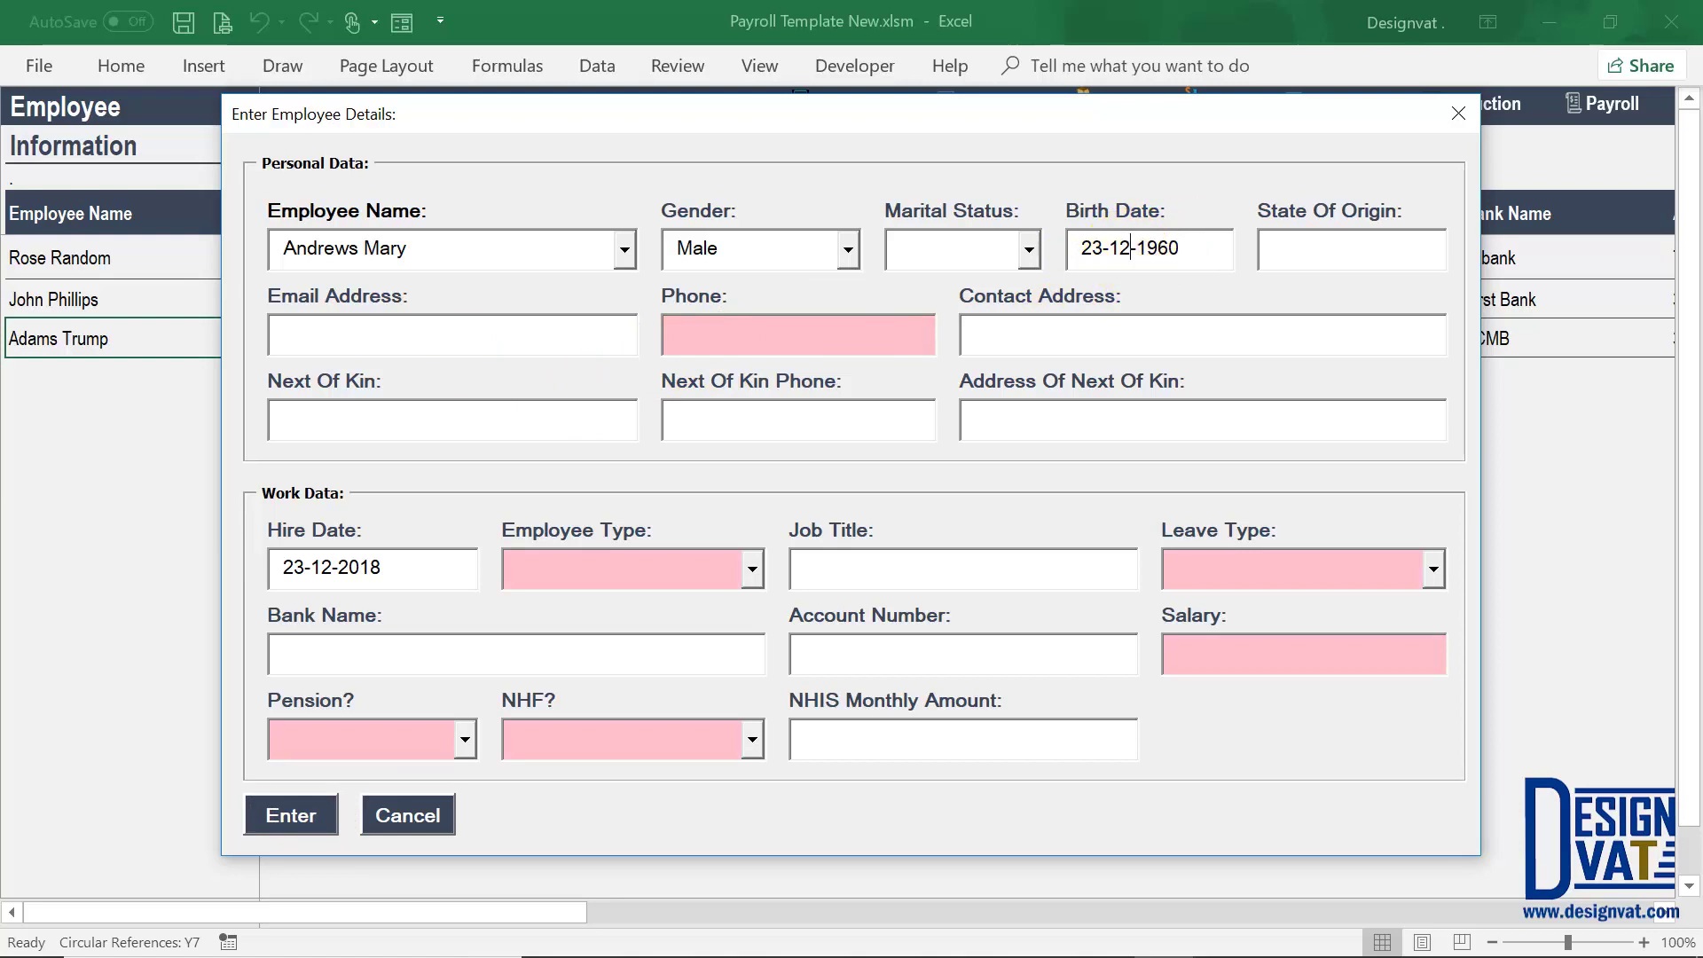
left_click(859, 339)
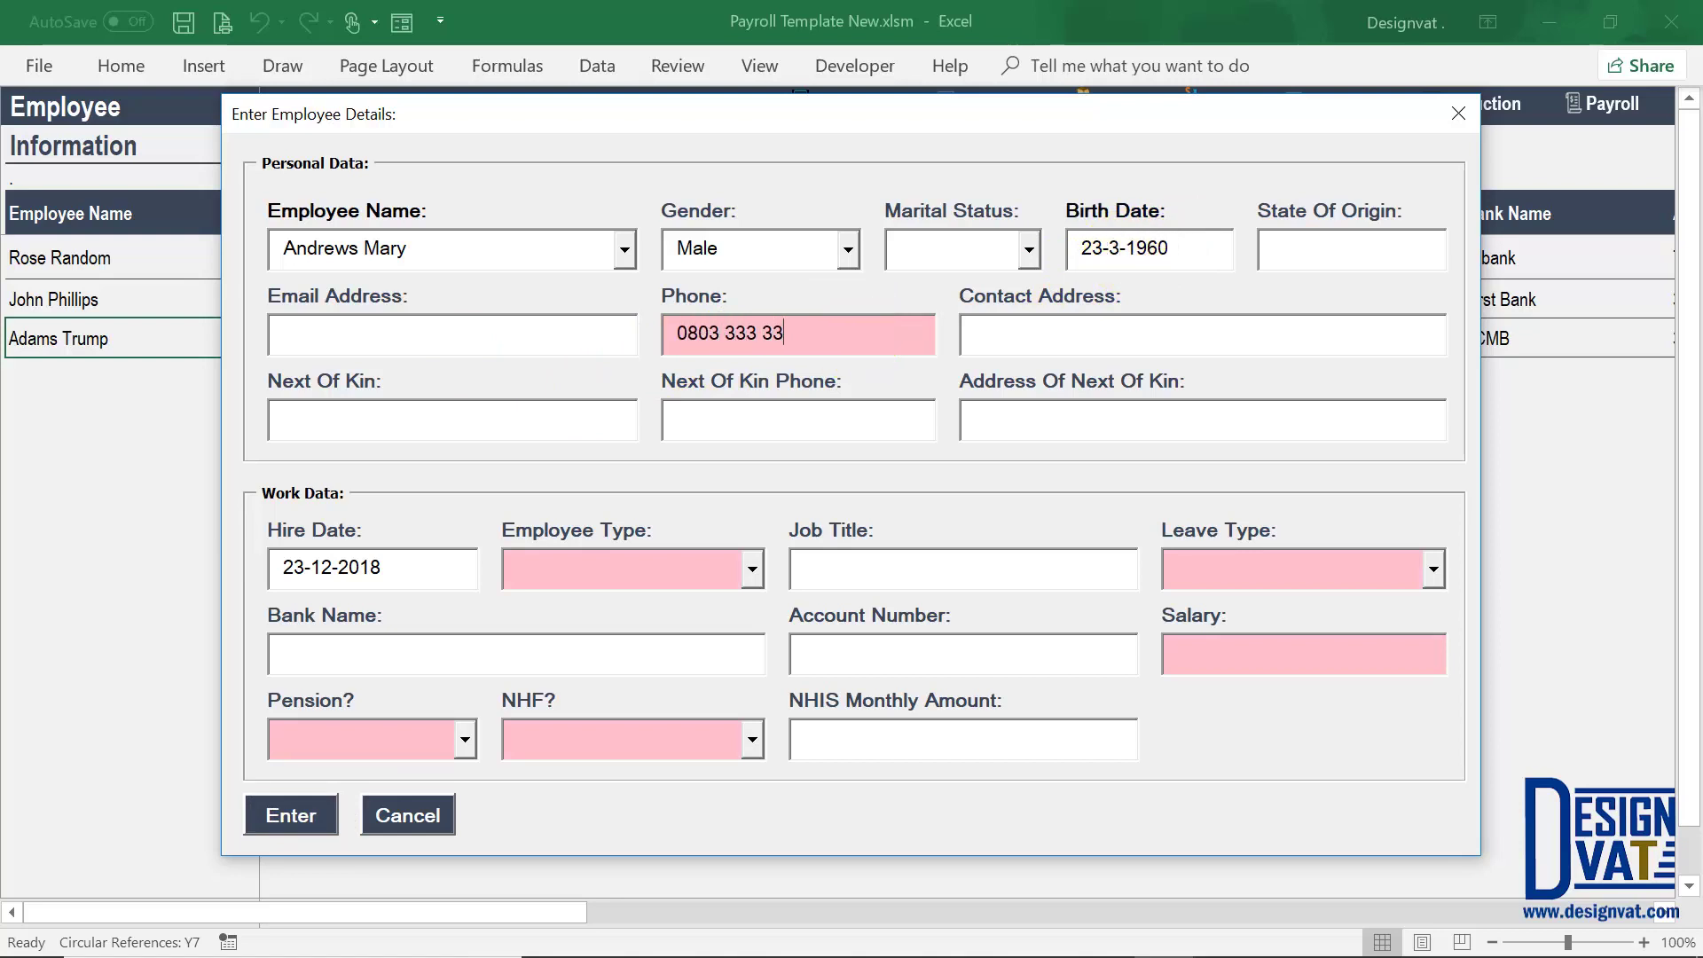
key("Down")
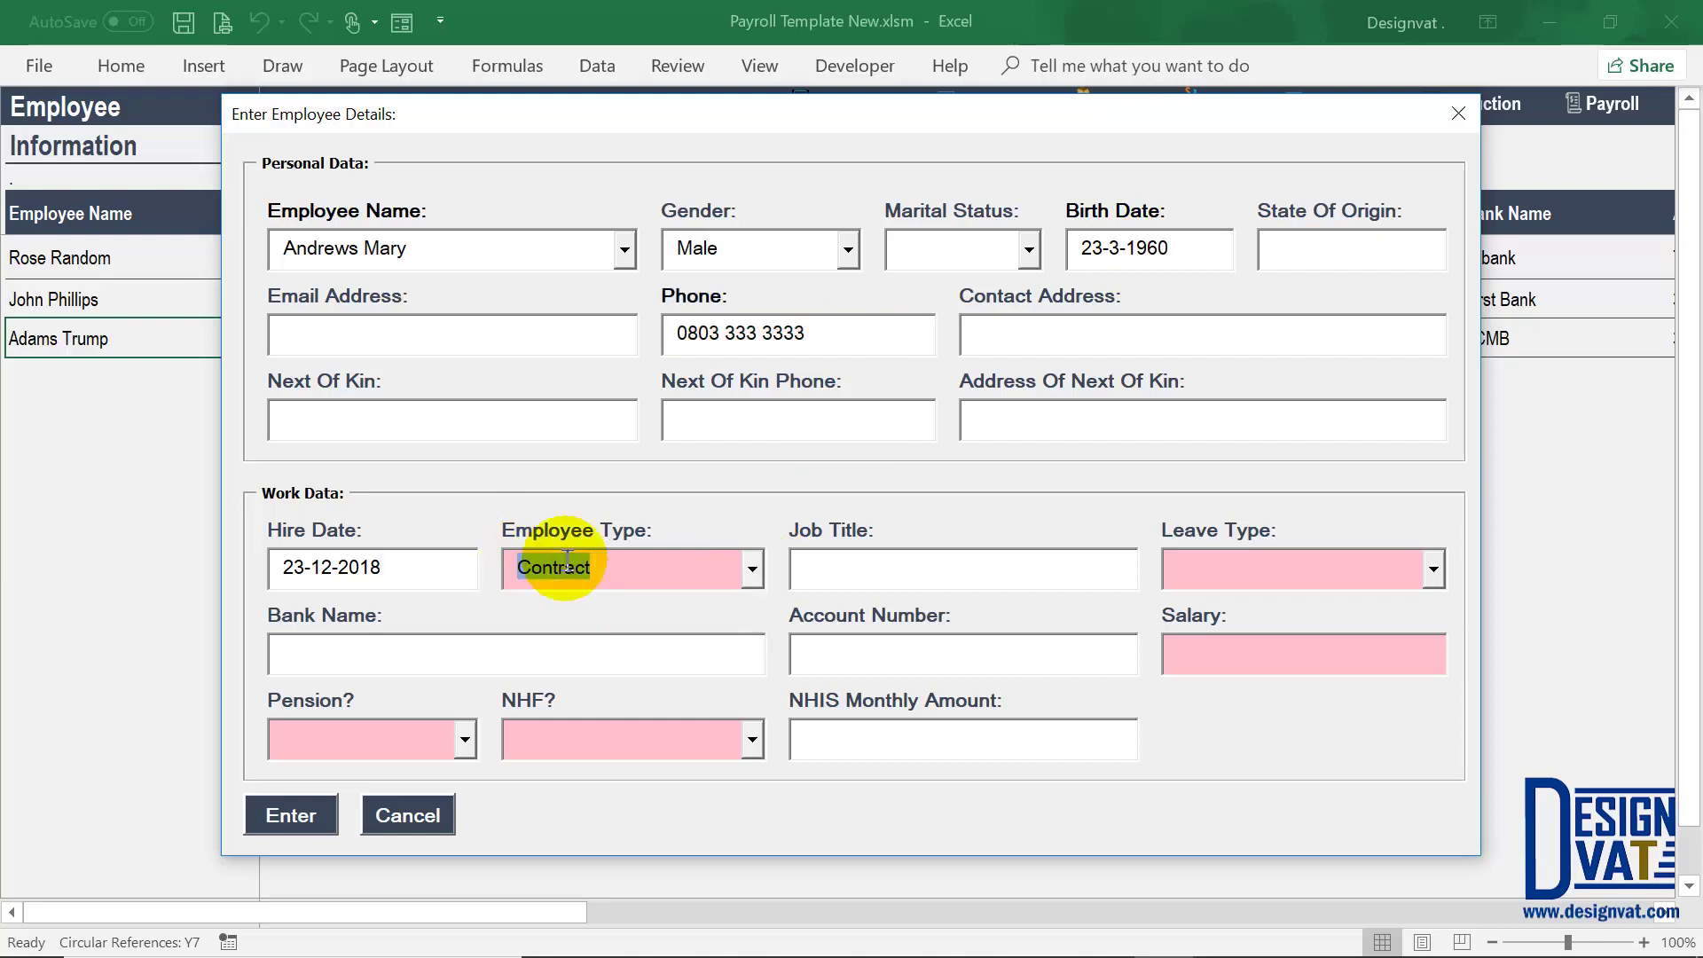
left_click_drag(382, 567, 334, 566)
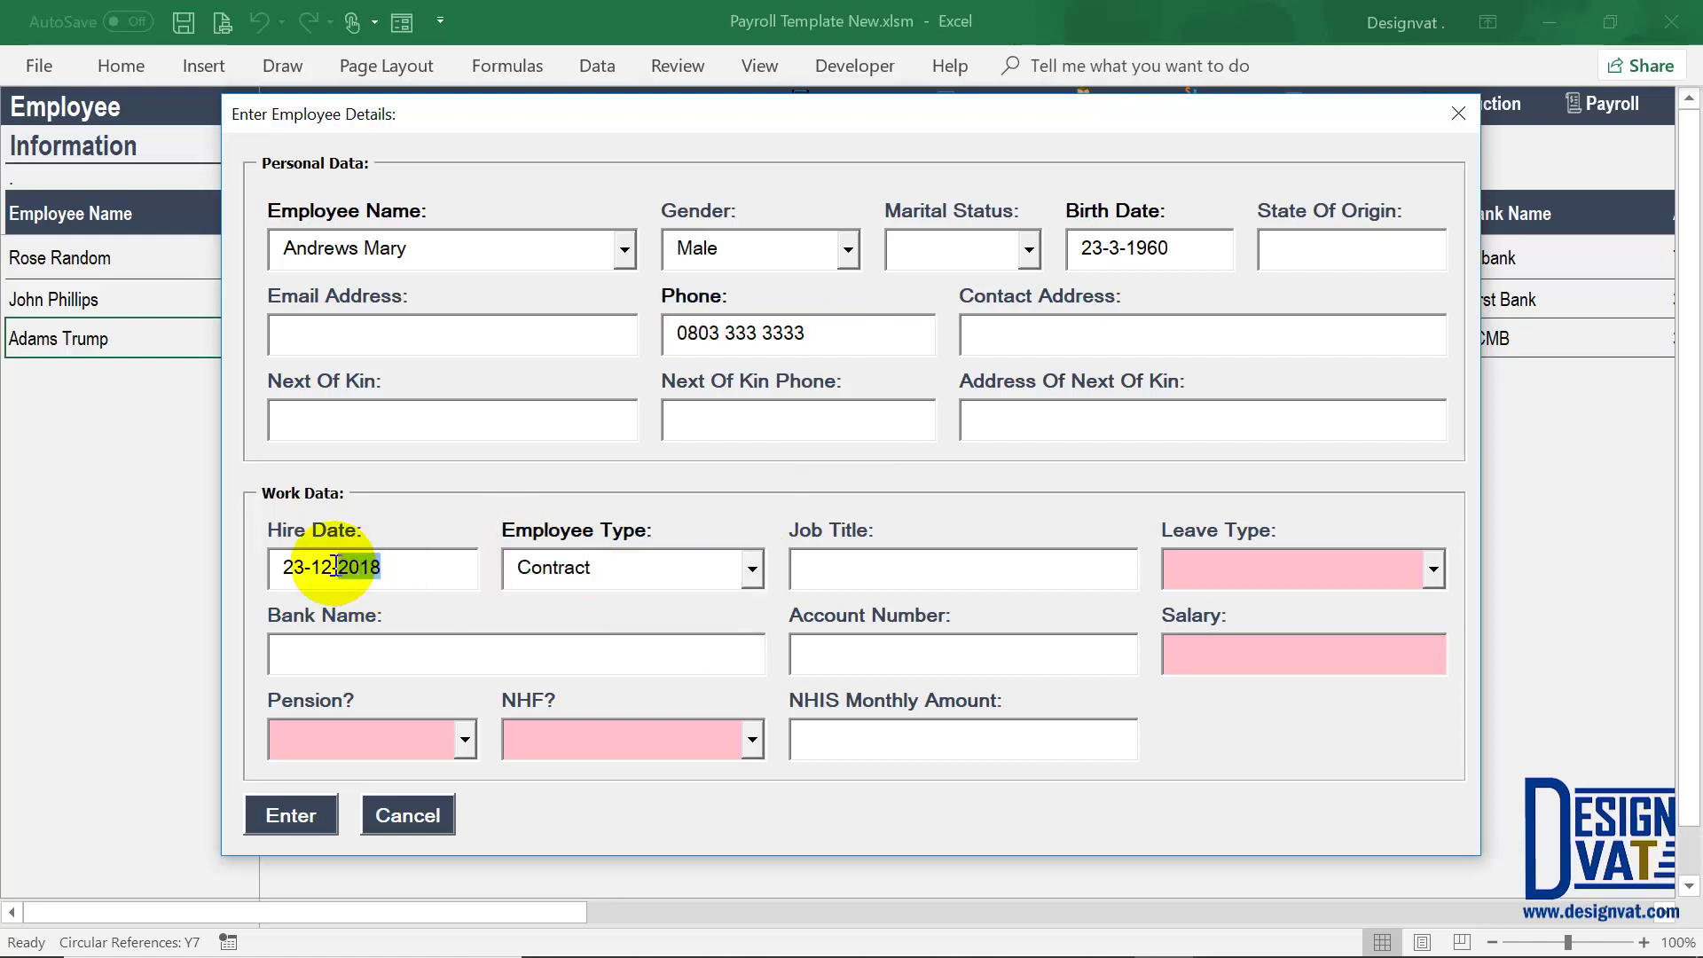
double_click(282, 567)
type("1")
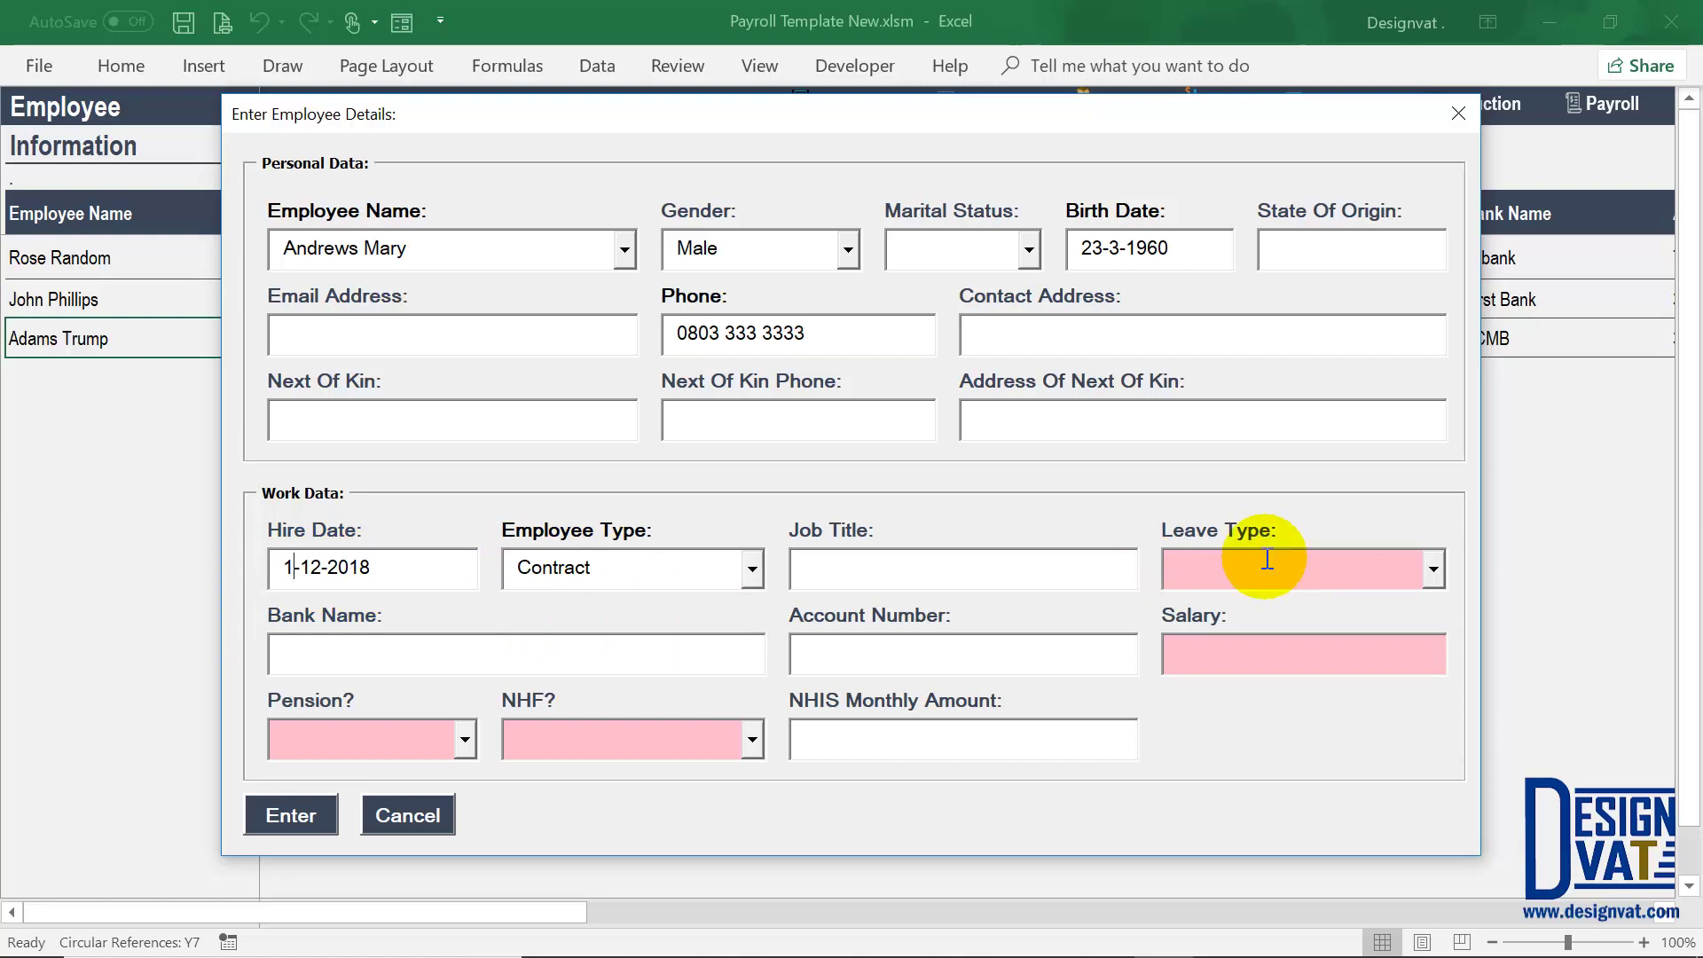
Step: Set Officer Level leave, salary 50,000.00, and Pension and NHF to No
left_click(1425, 567)
left_click(1277, 635)
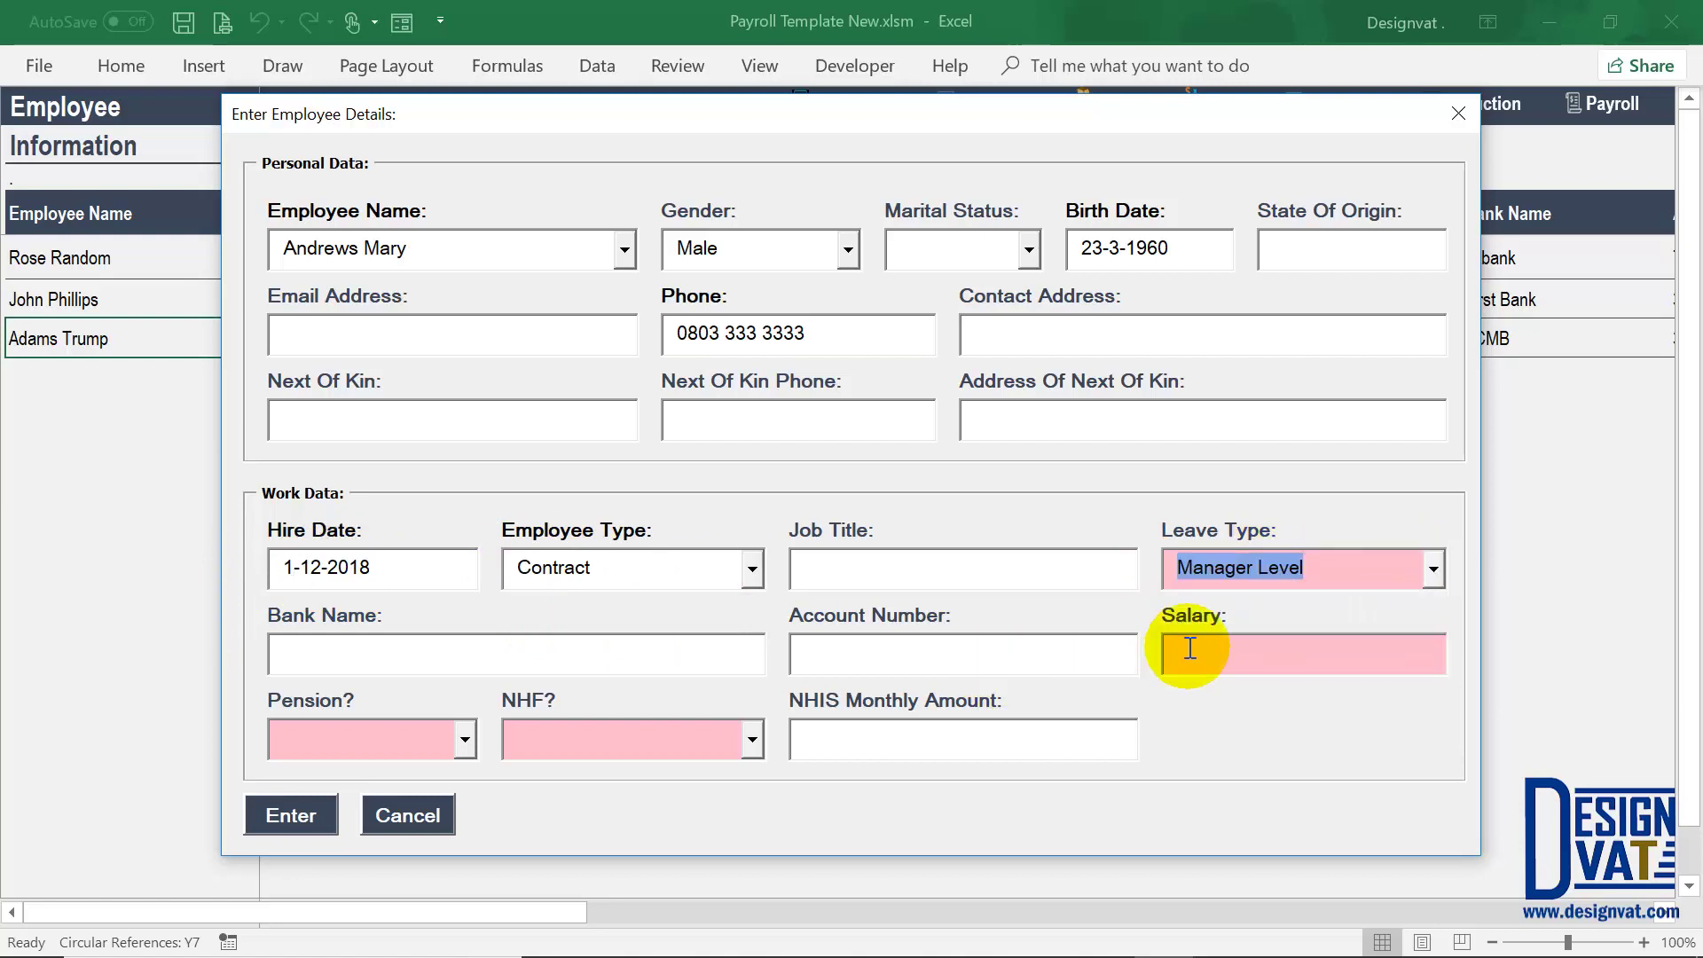
left_click(1429, 570)
left_click(1294, 604)
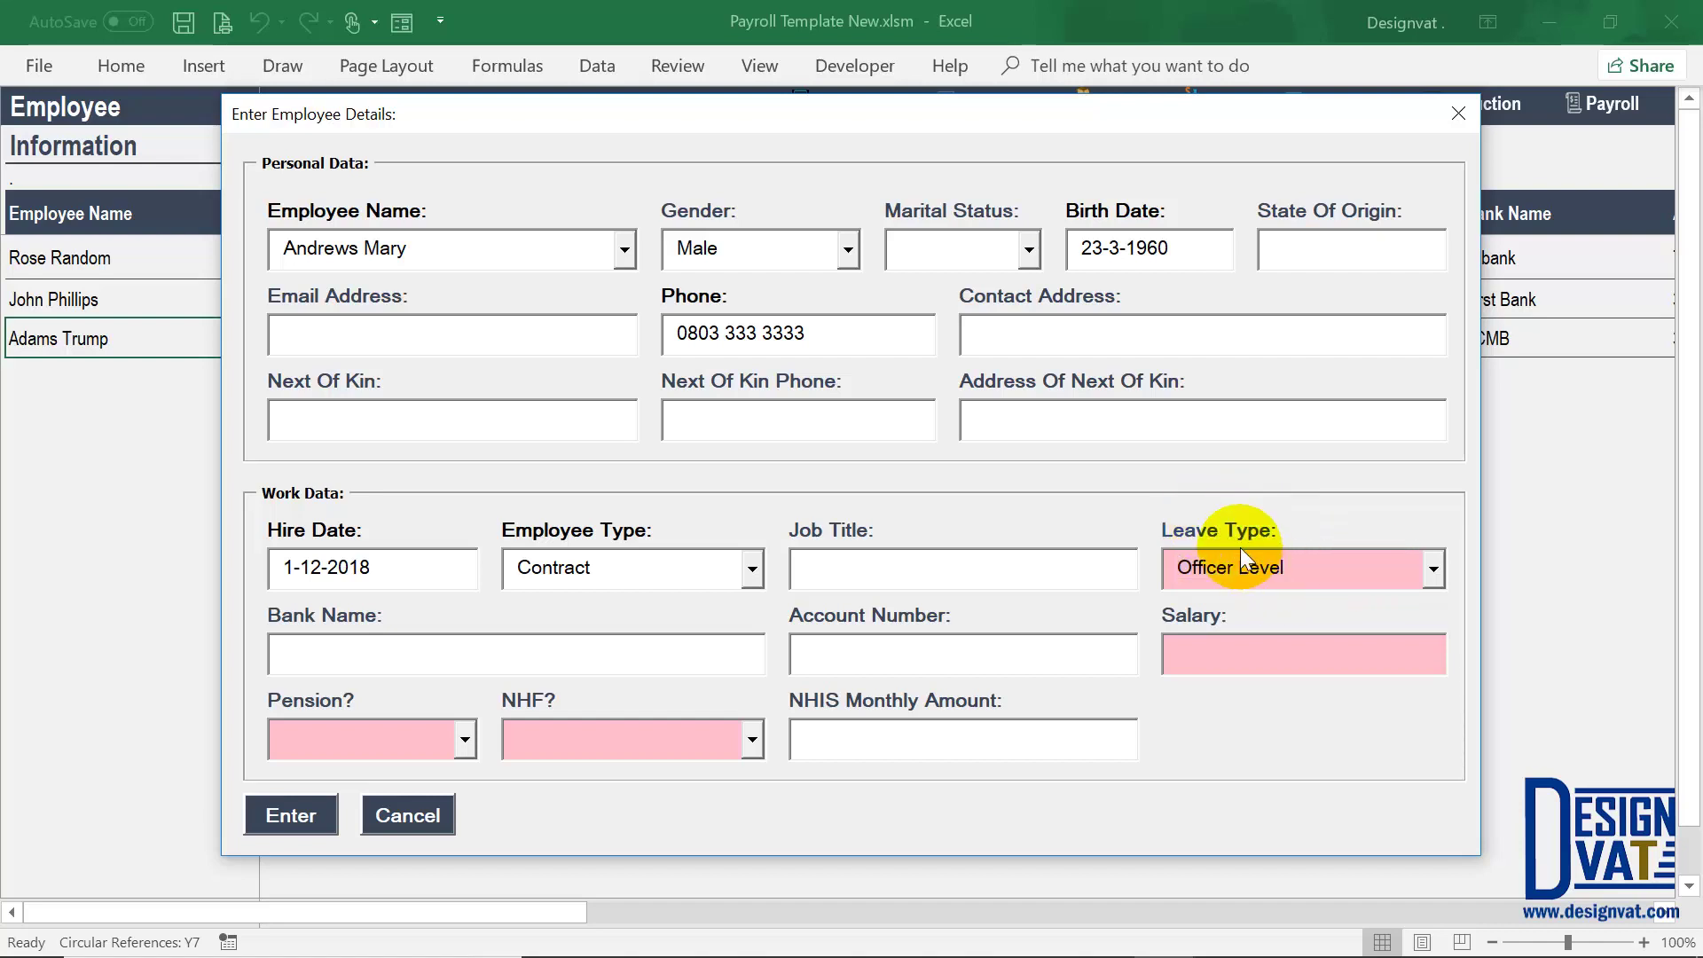
left_click(1232, 653)
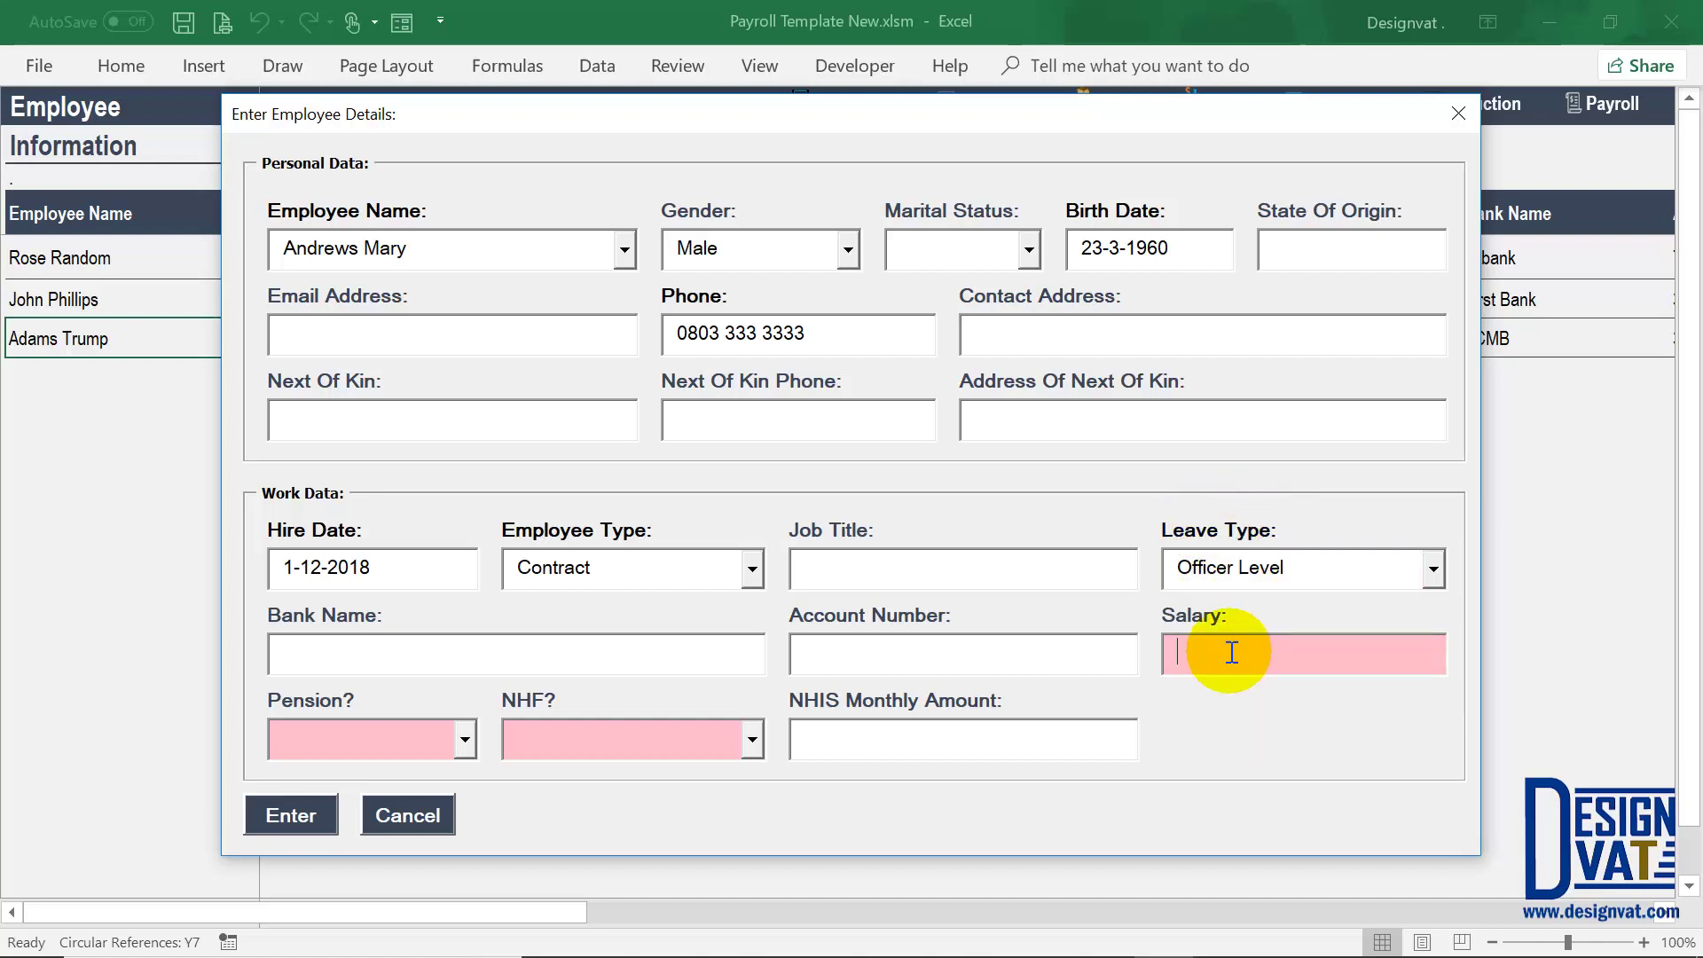
type("50000")
key("Tab")
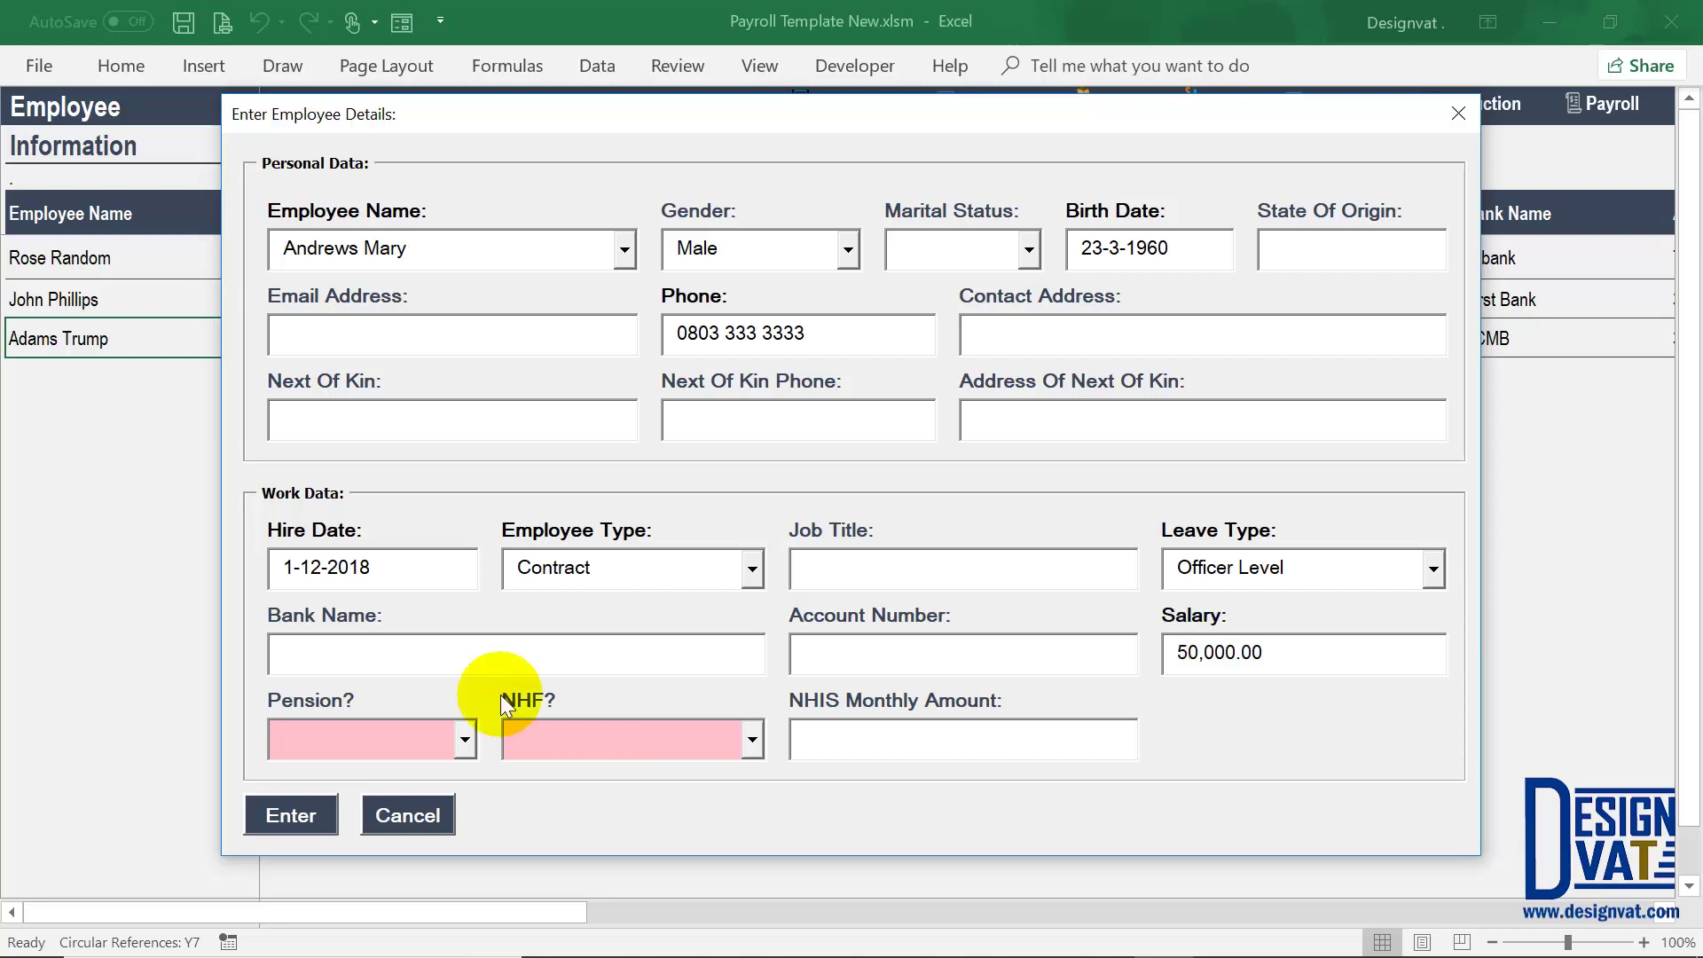
left_click(463, 739)
left_click(390, 804)
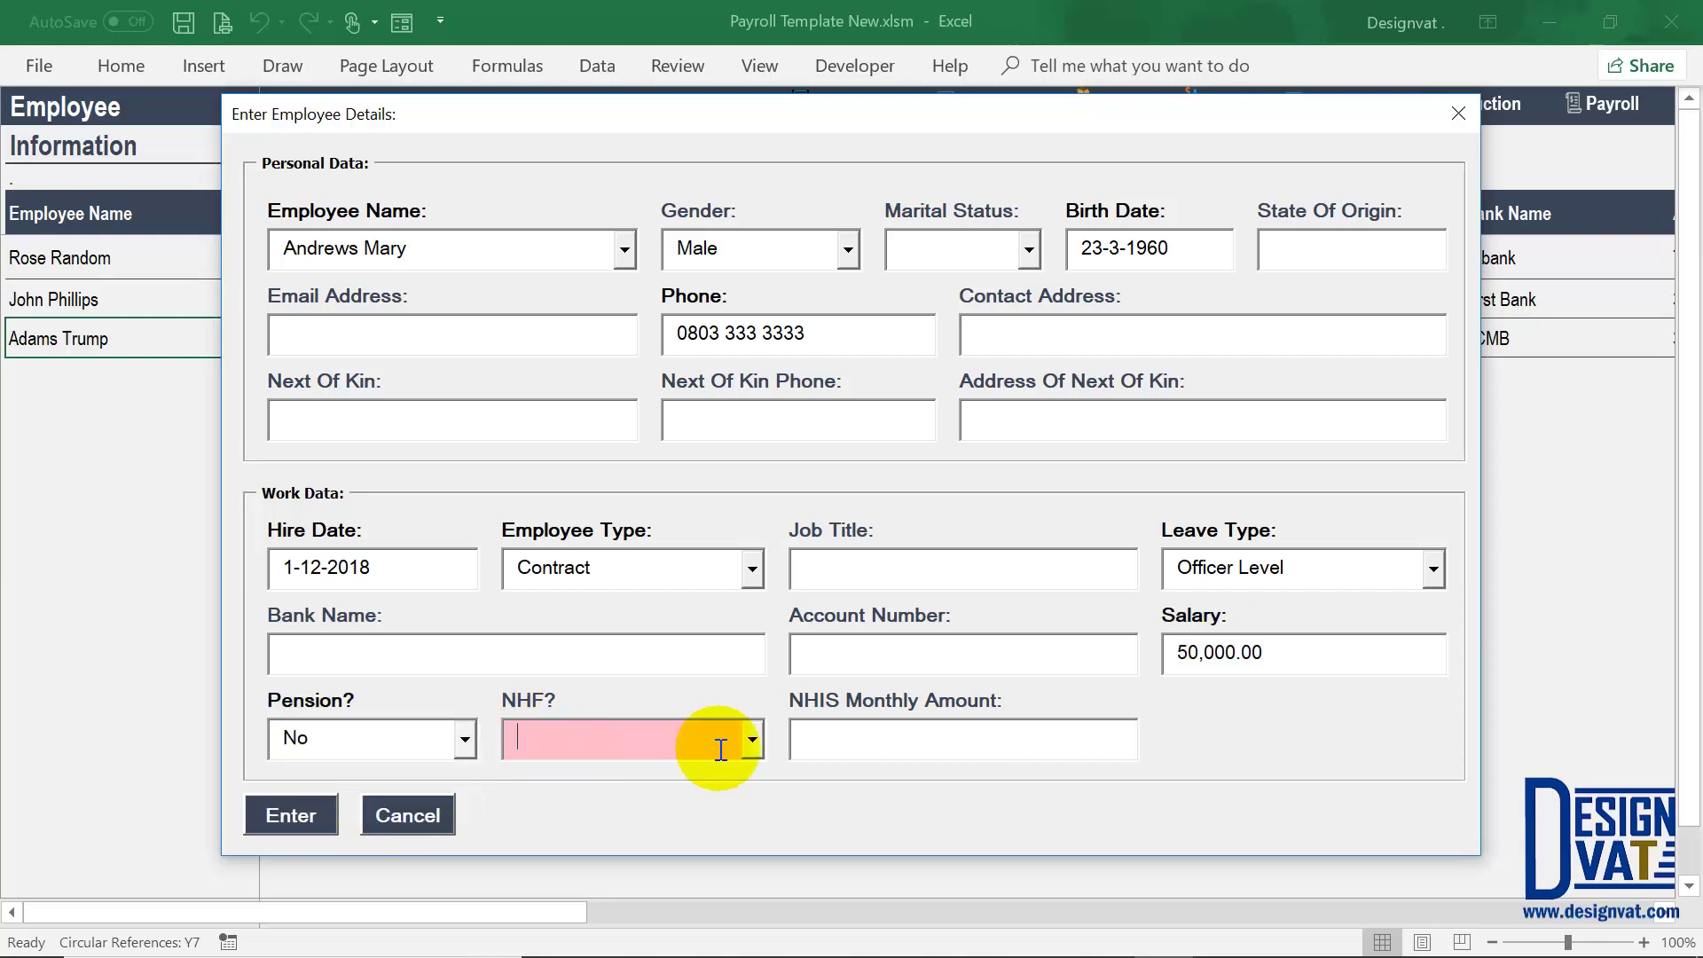
left_click(727, 741)
left_click(652, 804)
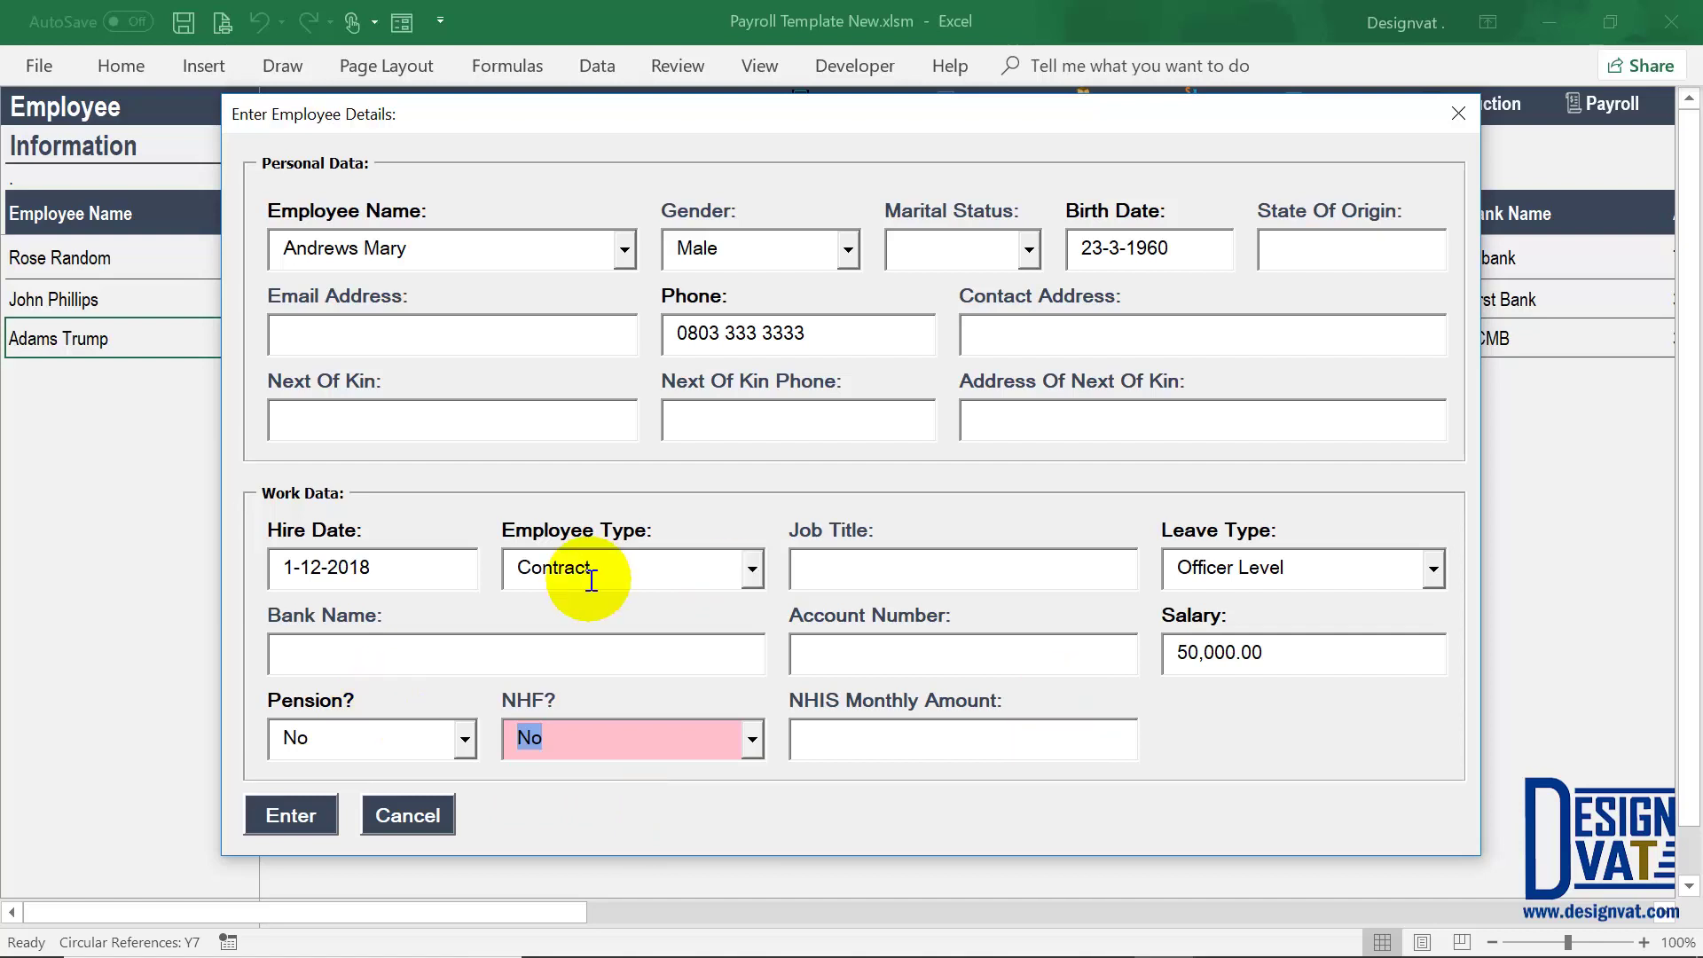
Step: Submit the new employee and give them the job title Cleaner
left_click(273, 820)
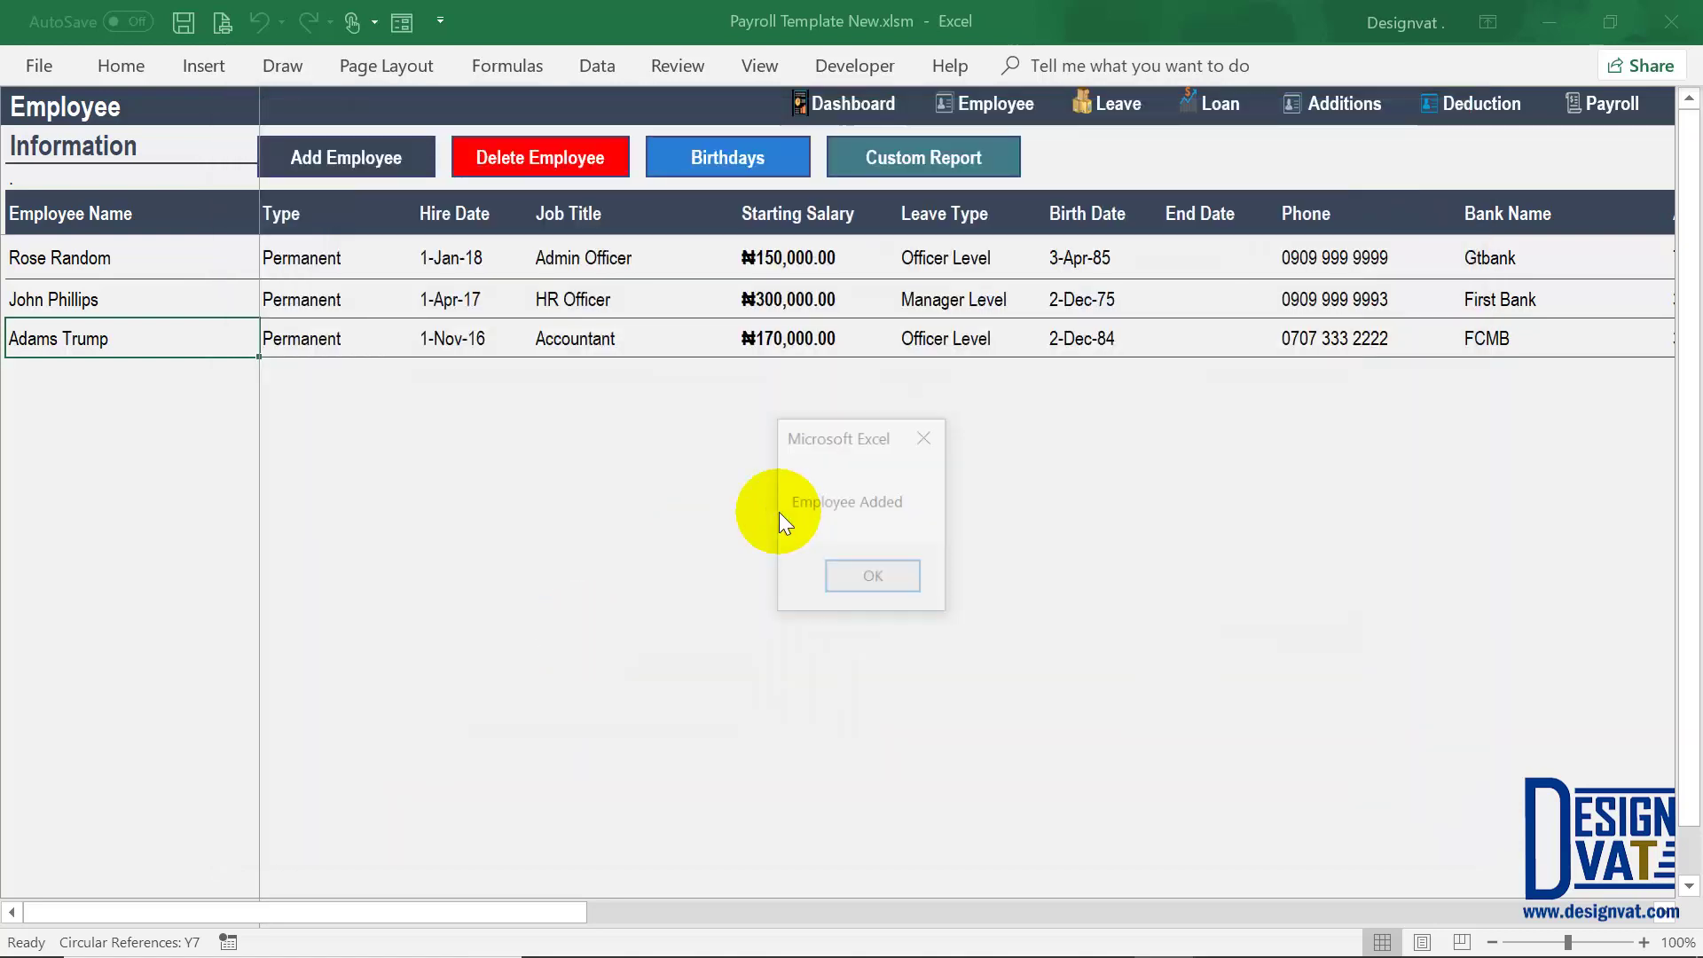
left_click(896, 581)
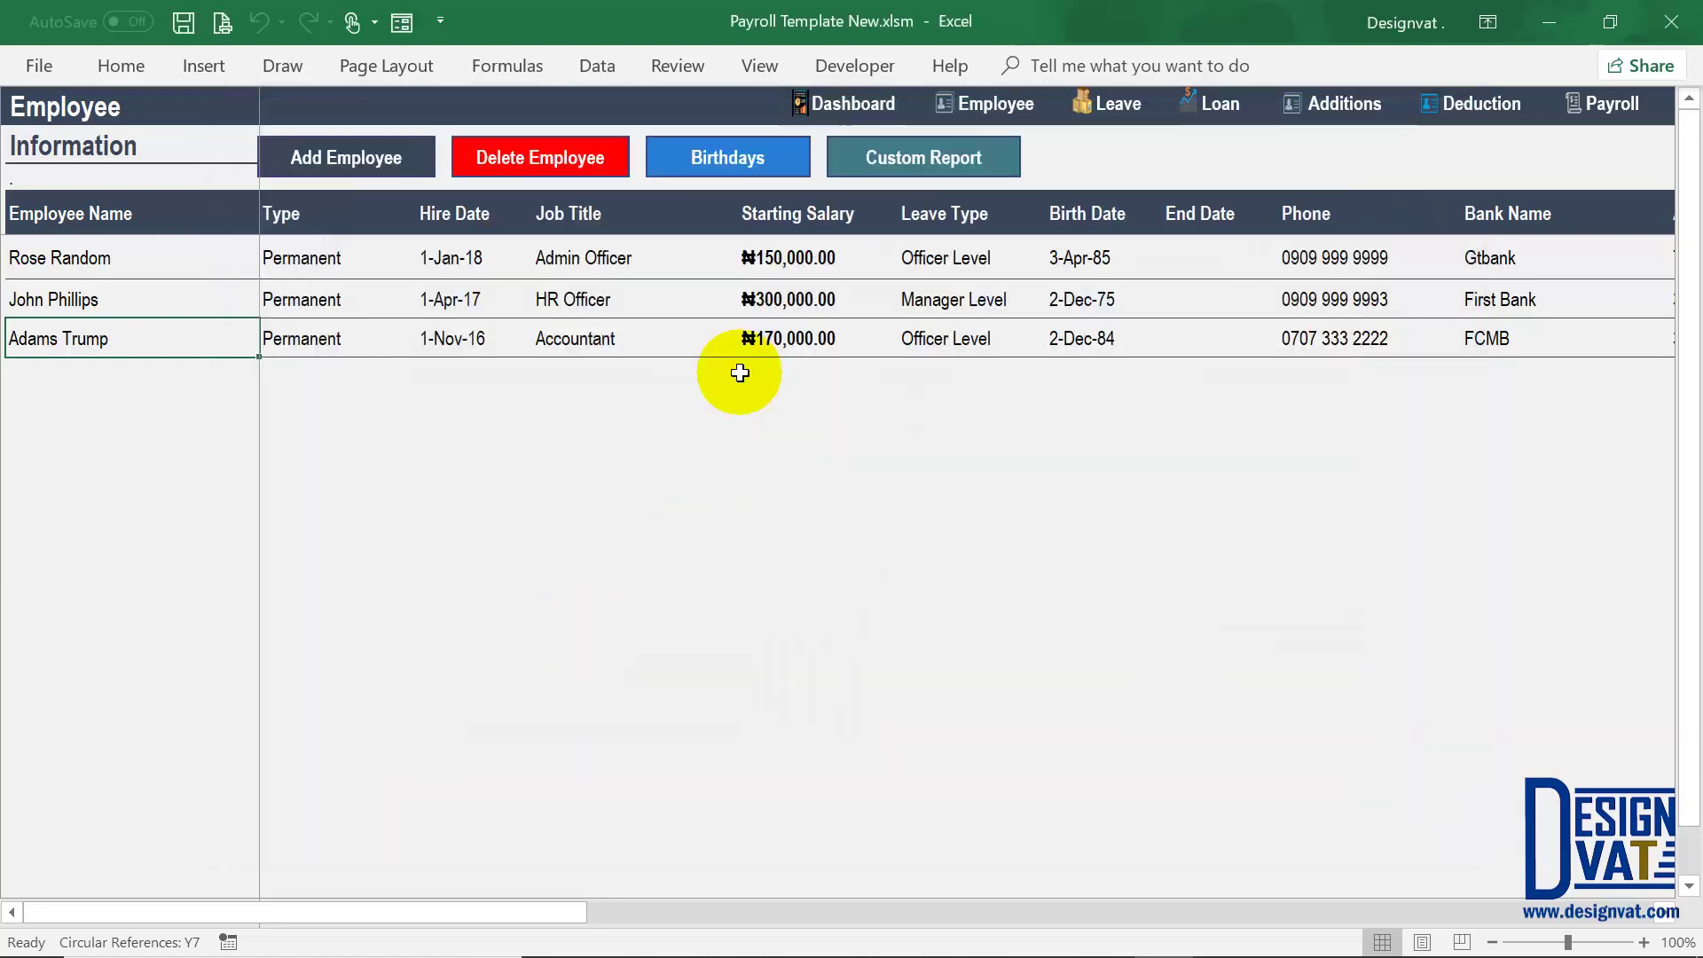
left_click(284, 377)
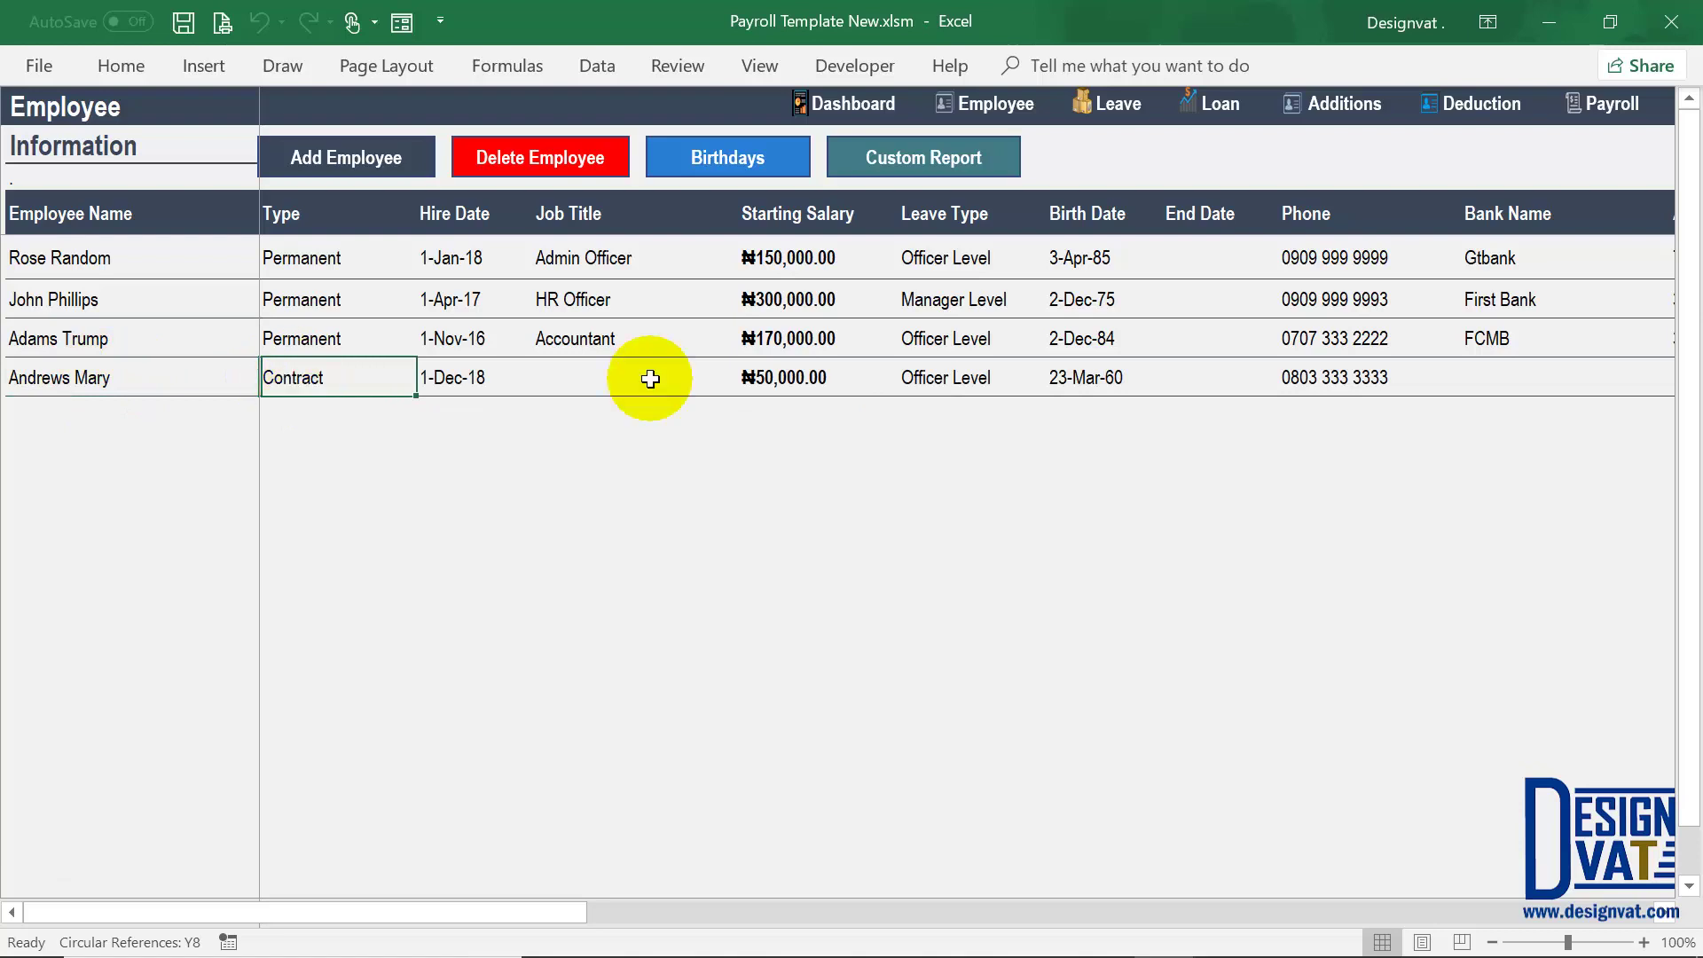
double_click(601, 379)
type("Cle ")
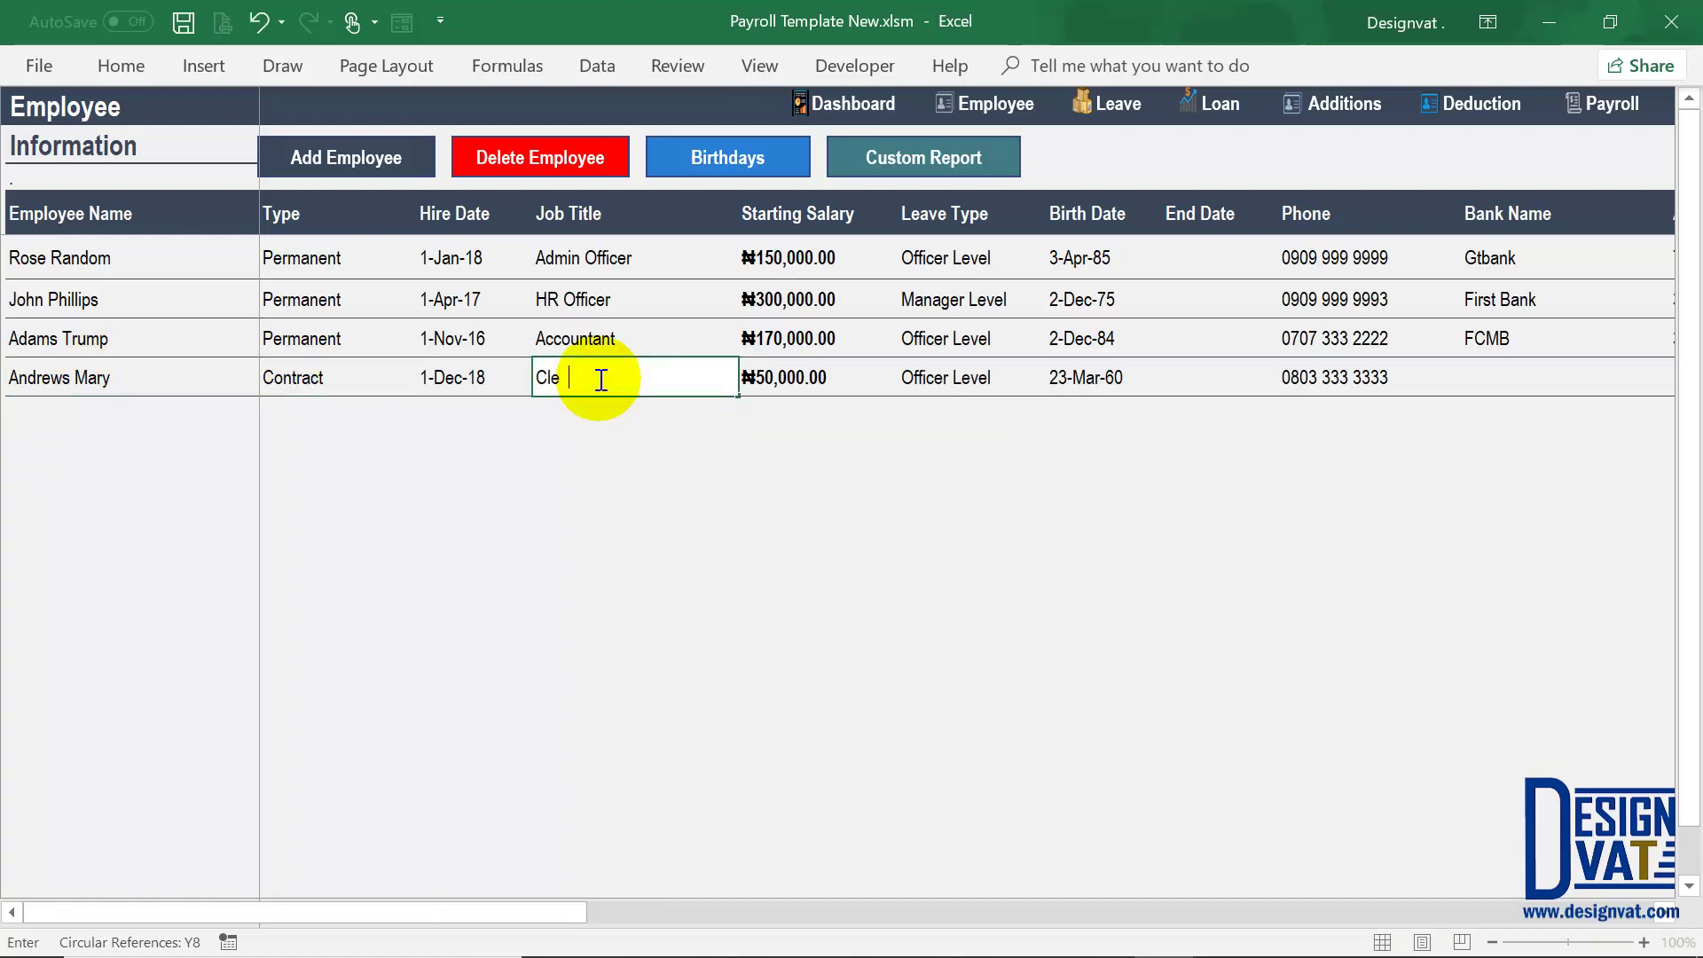
type("ner")
key("Return")
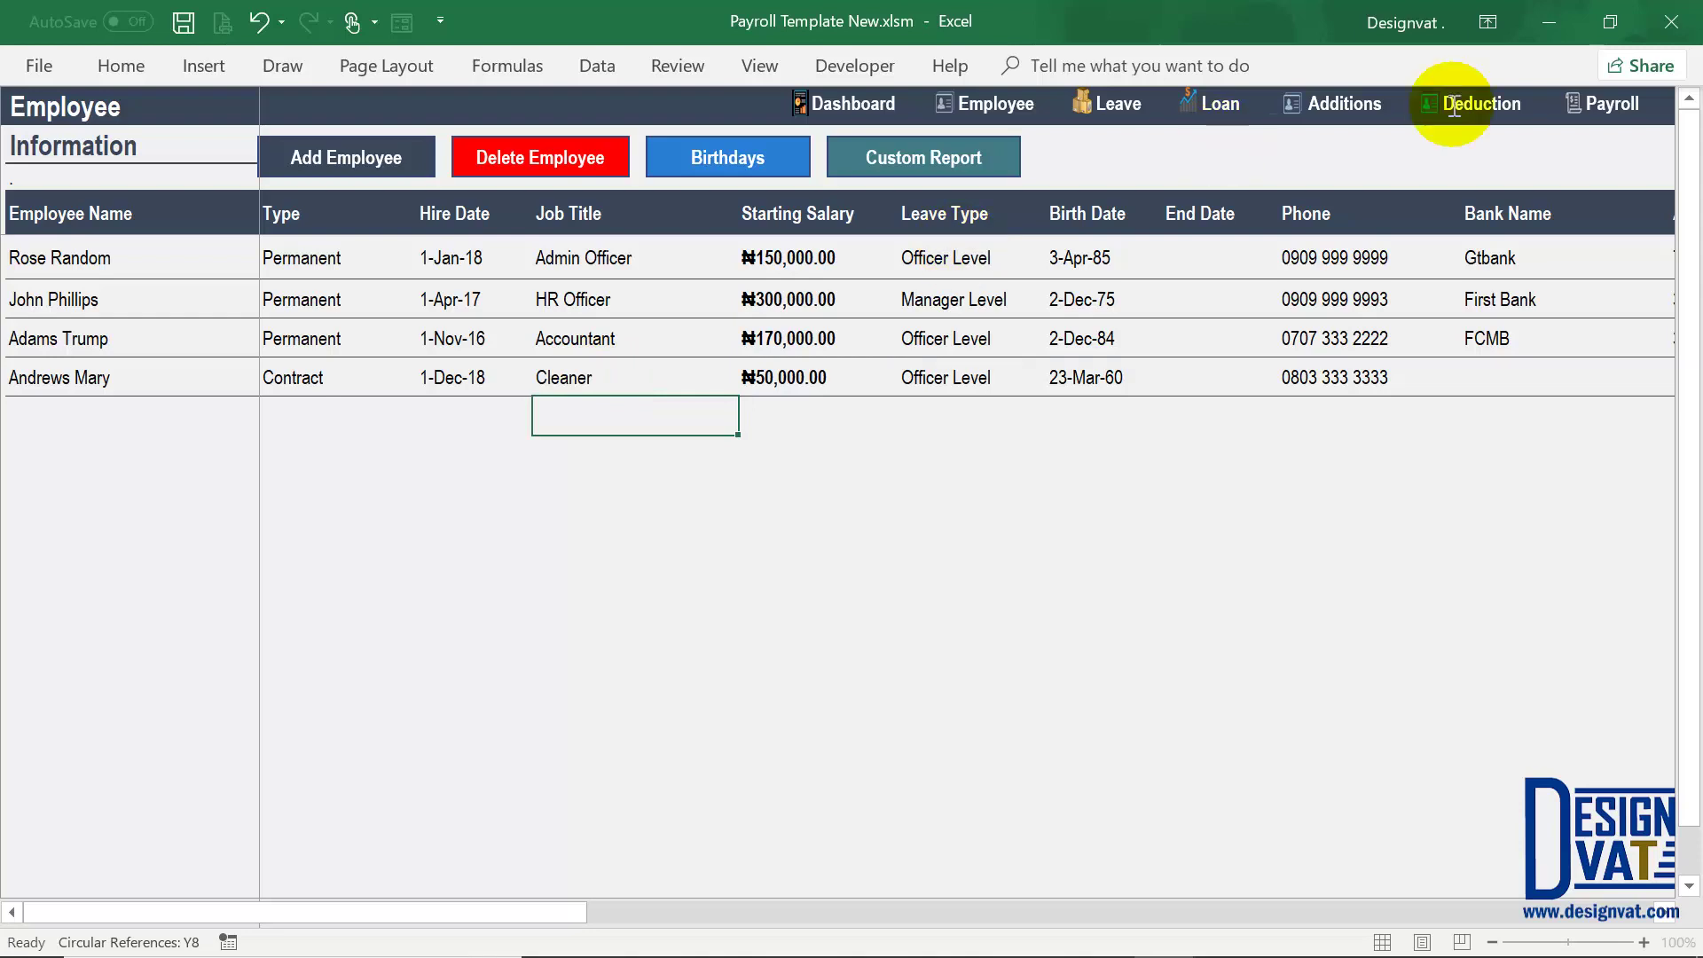
left_click(1609, 103)
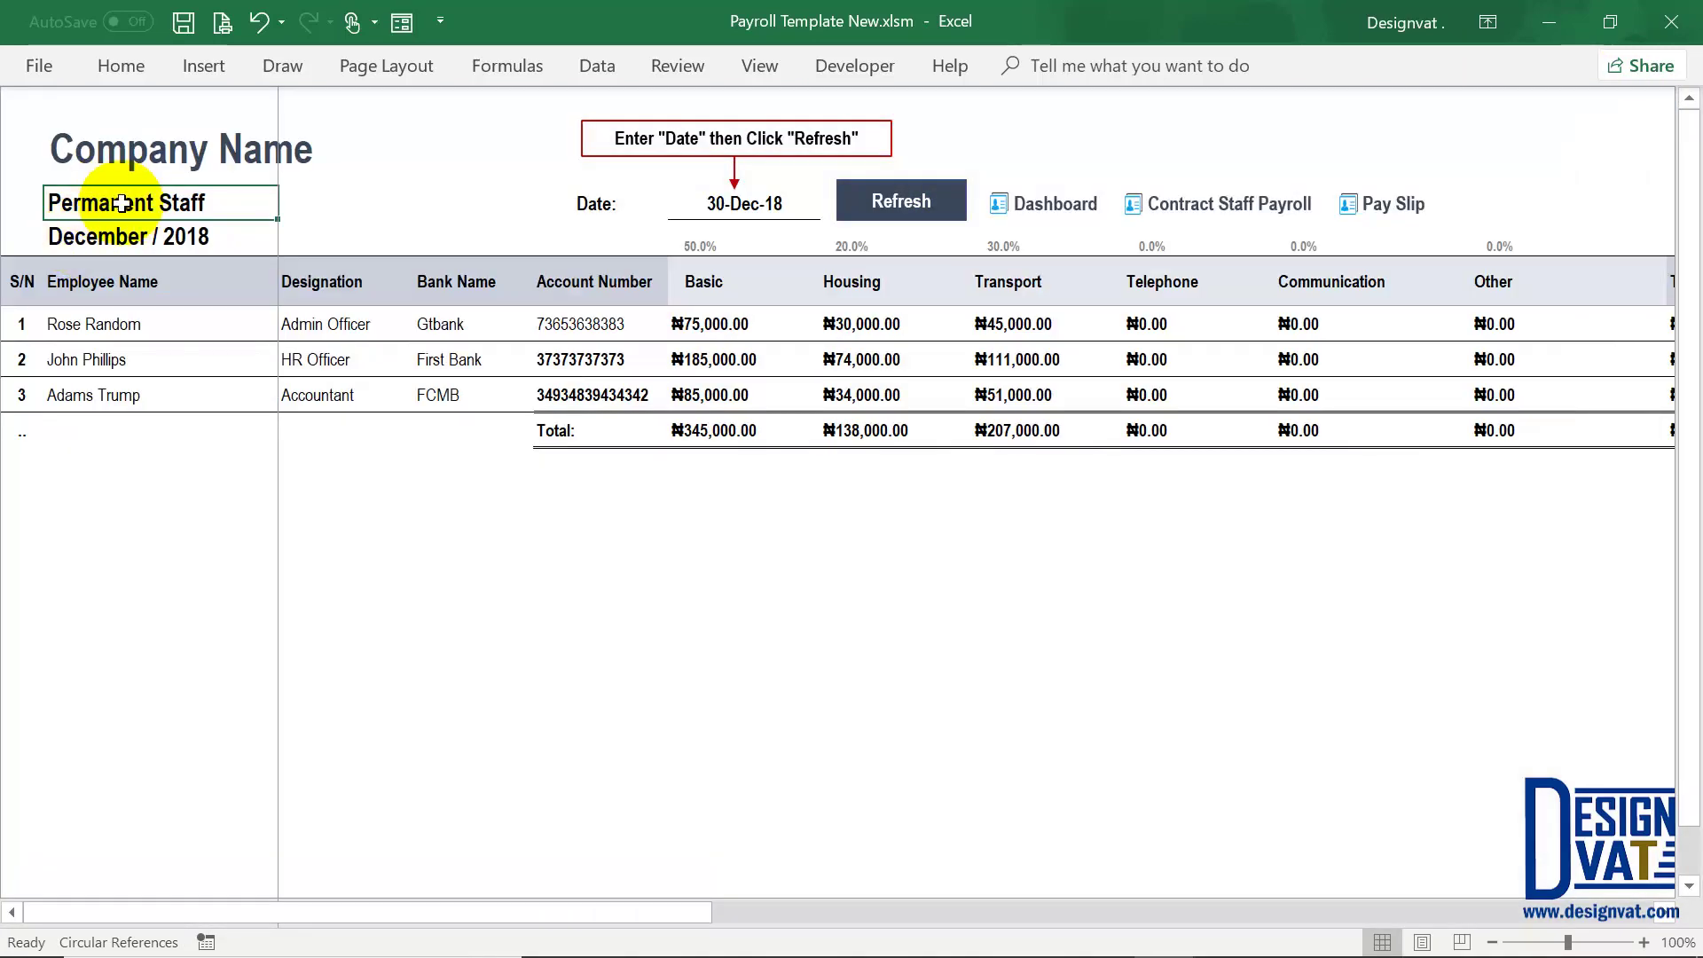
Step: Refresh the Permanent Staff payroll and then the Contract Staff Payroll
left_click(847, 201)
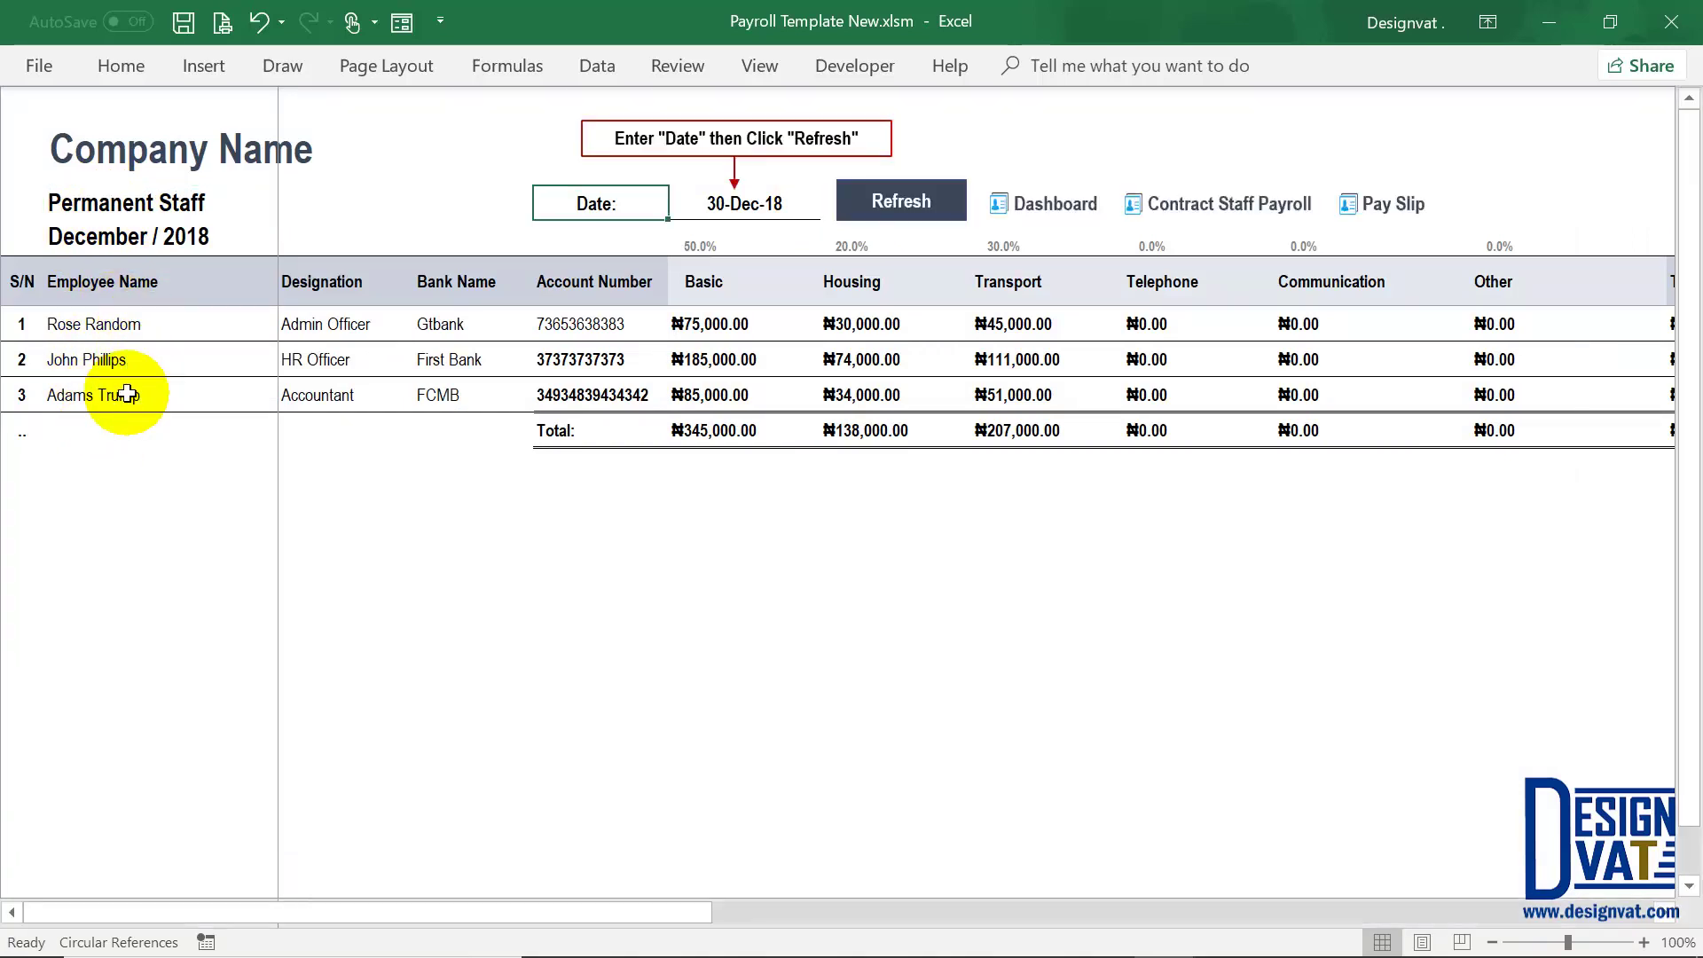
left_click(1245, 208)
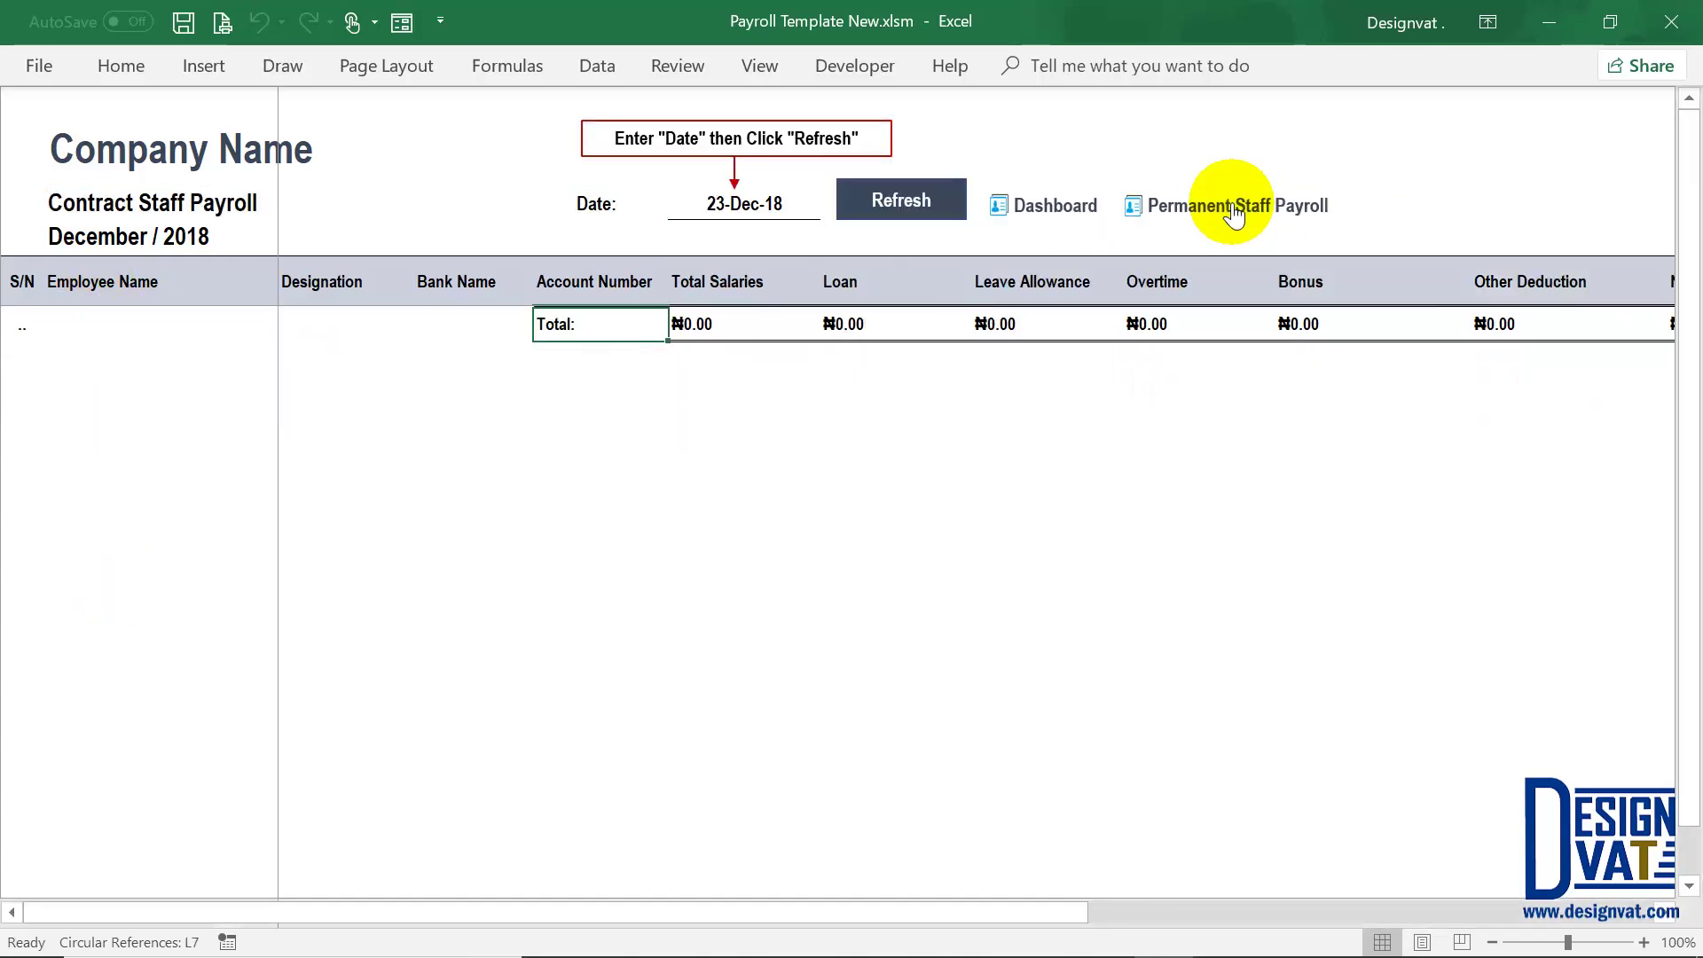
left_click(864, 200)
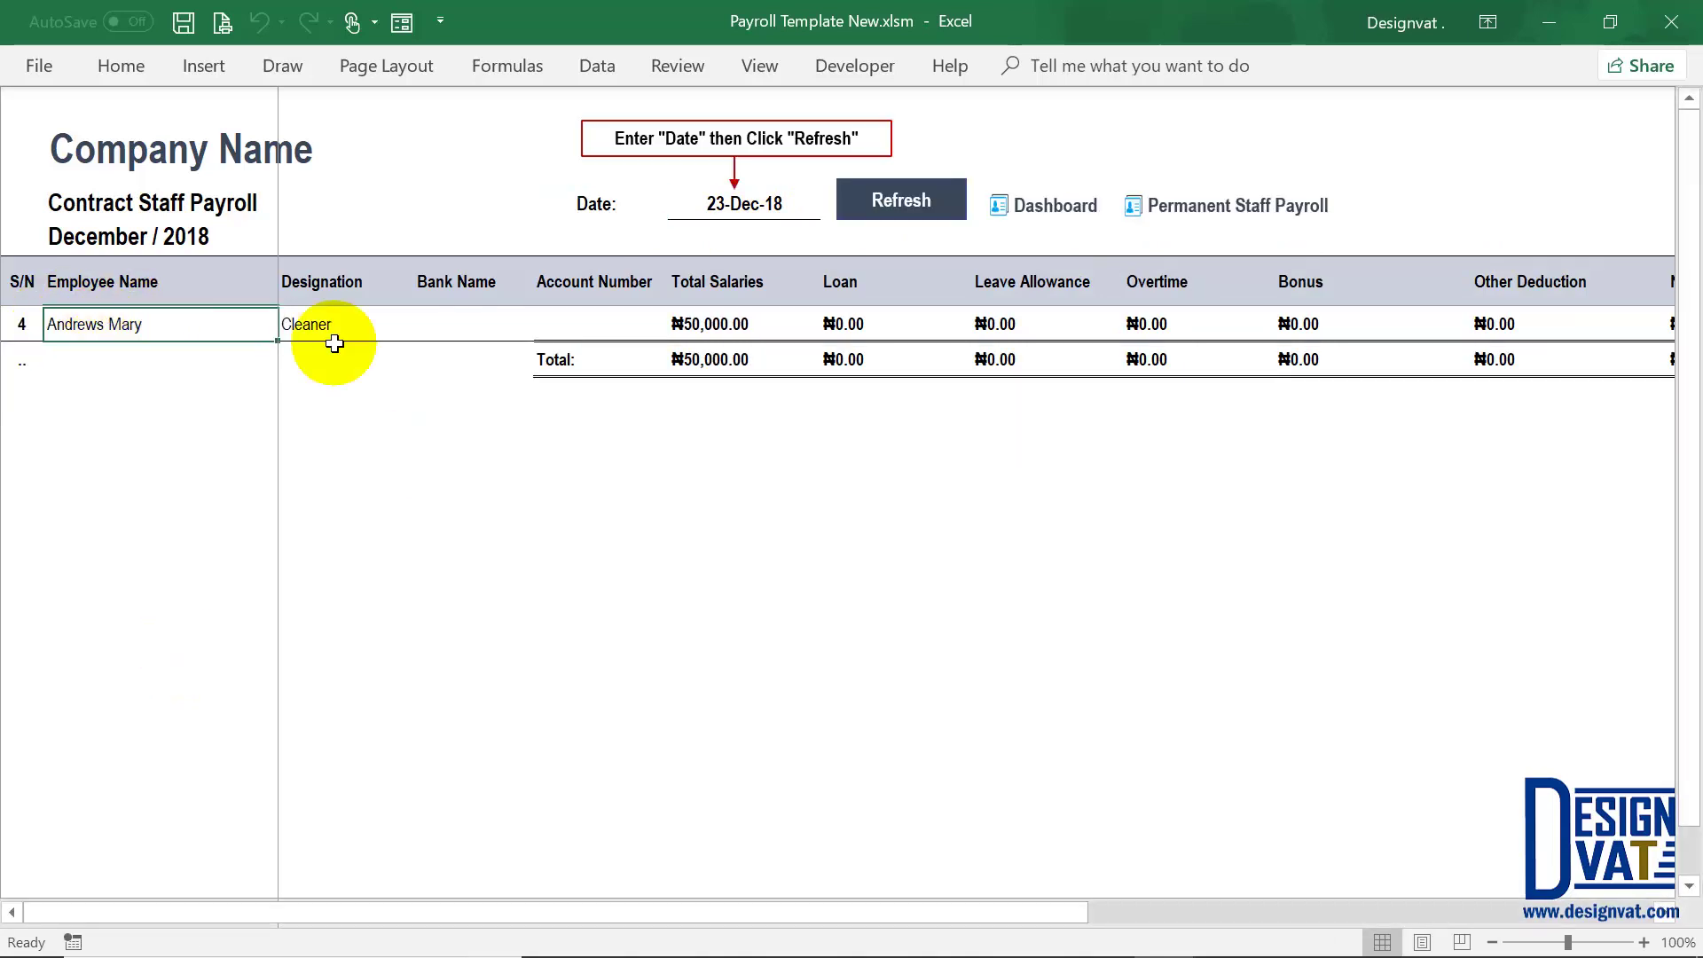
Step: Check the Cleaner's ₦50,000.00 total salary, loan, allowance, overtime, bonus and ₦50,000.00 net pay
left_click(334, 343)
left_click_drag(736, 325, 781, 359)
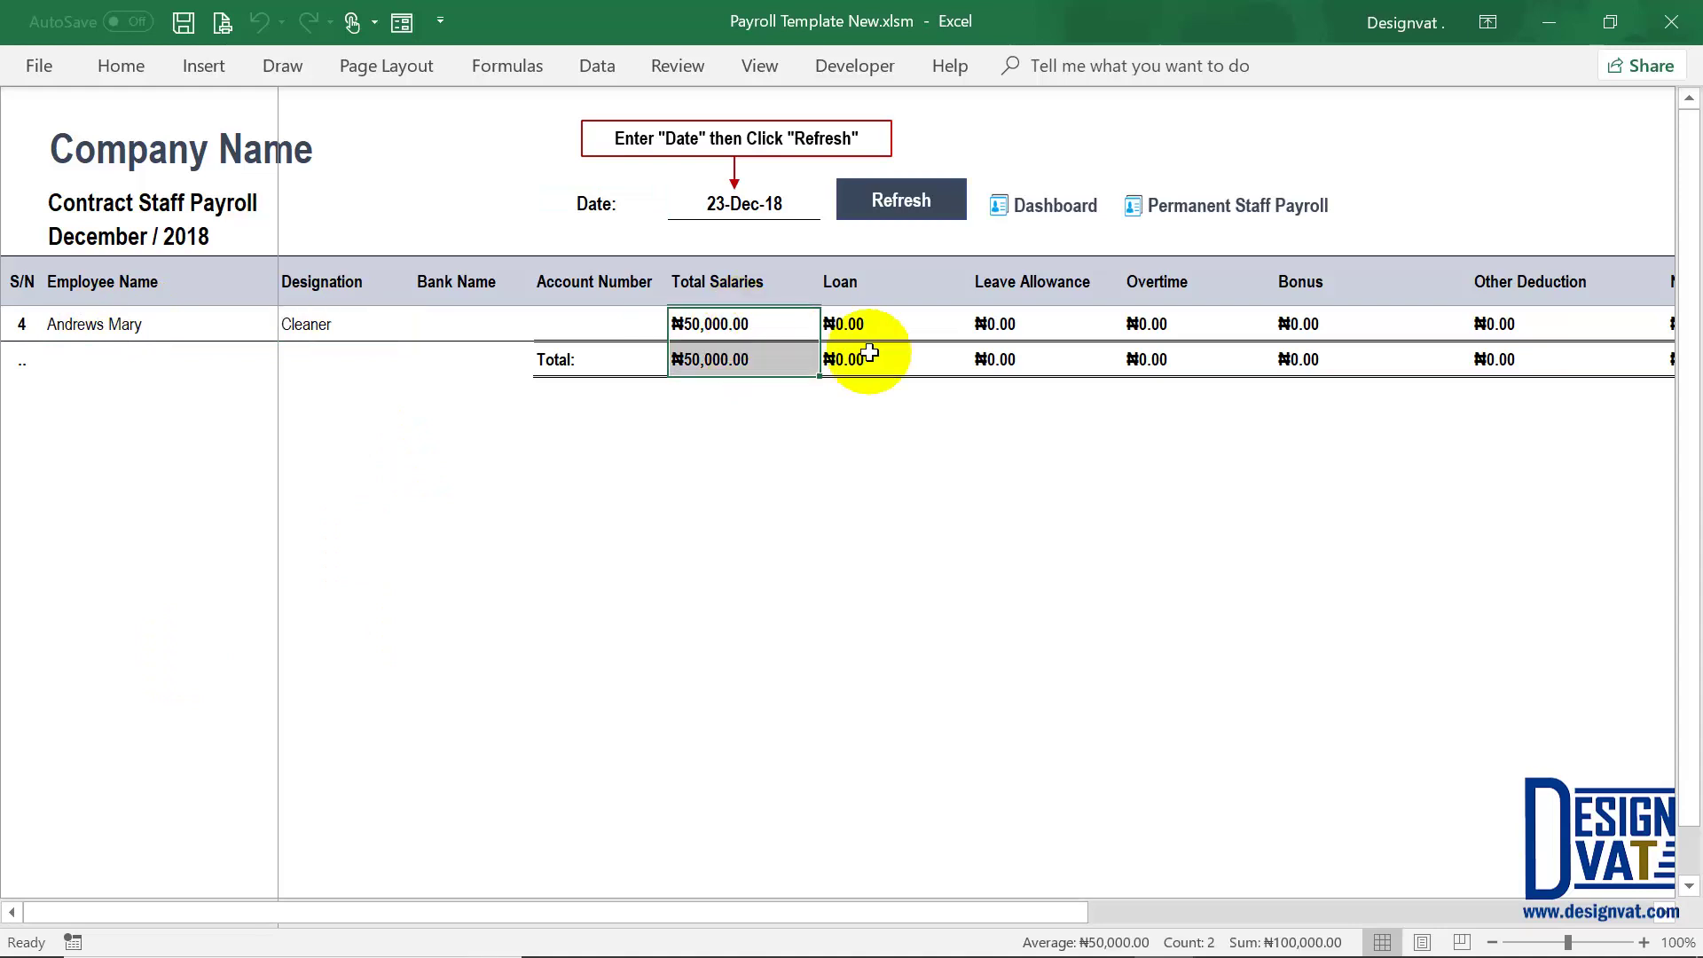
left_click(752, 282)
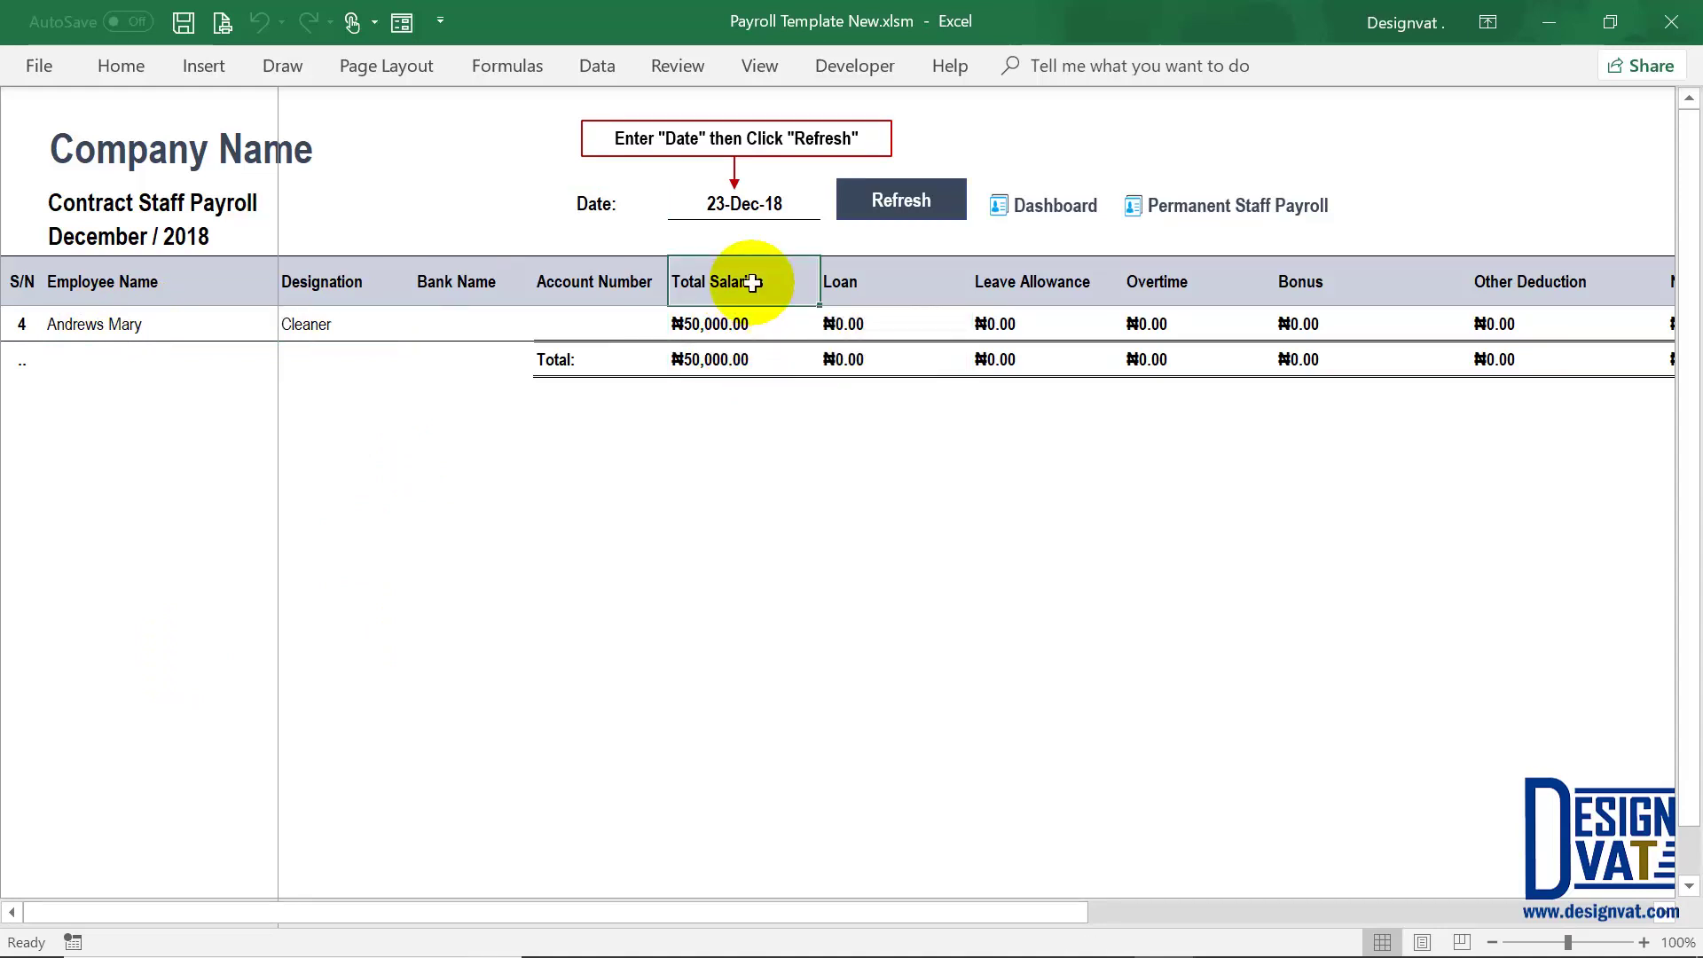
left_click(740, 323)
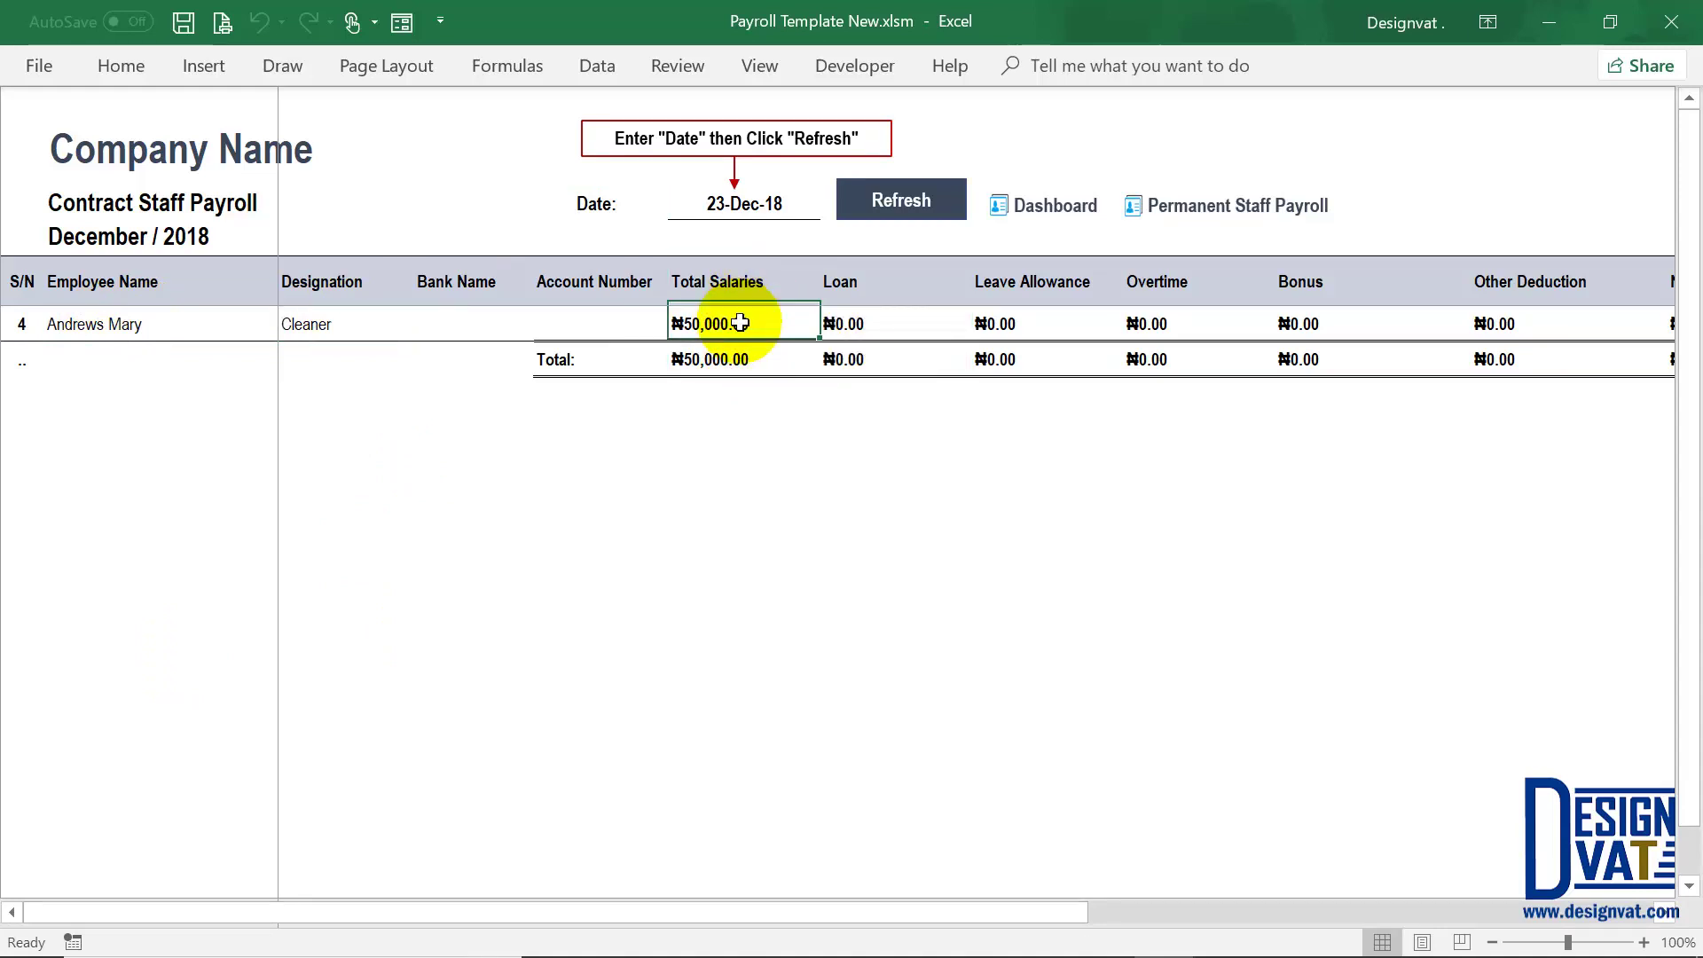
left_click(901, 324)
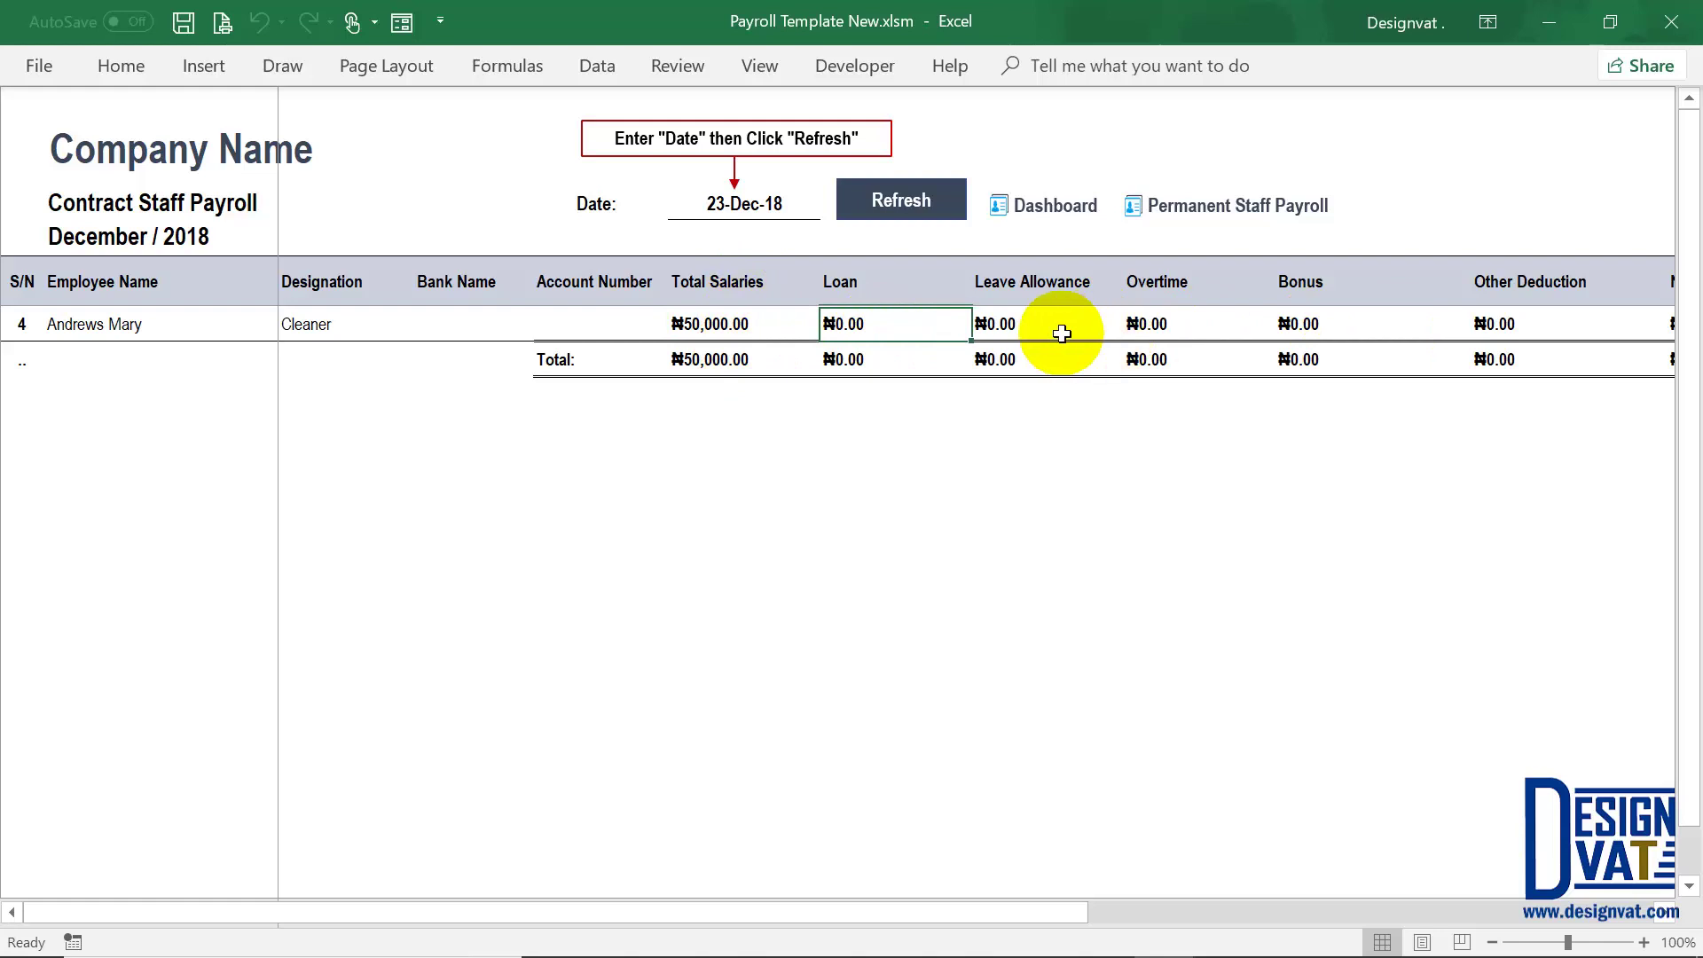
left_click(1060, 324)
left_click(1166, 325)
left_click(1335, 324)
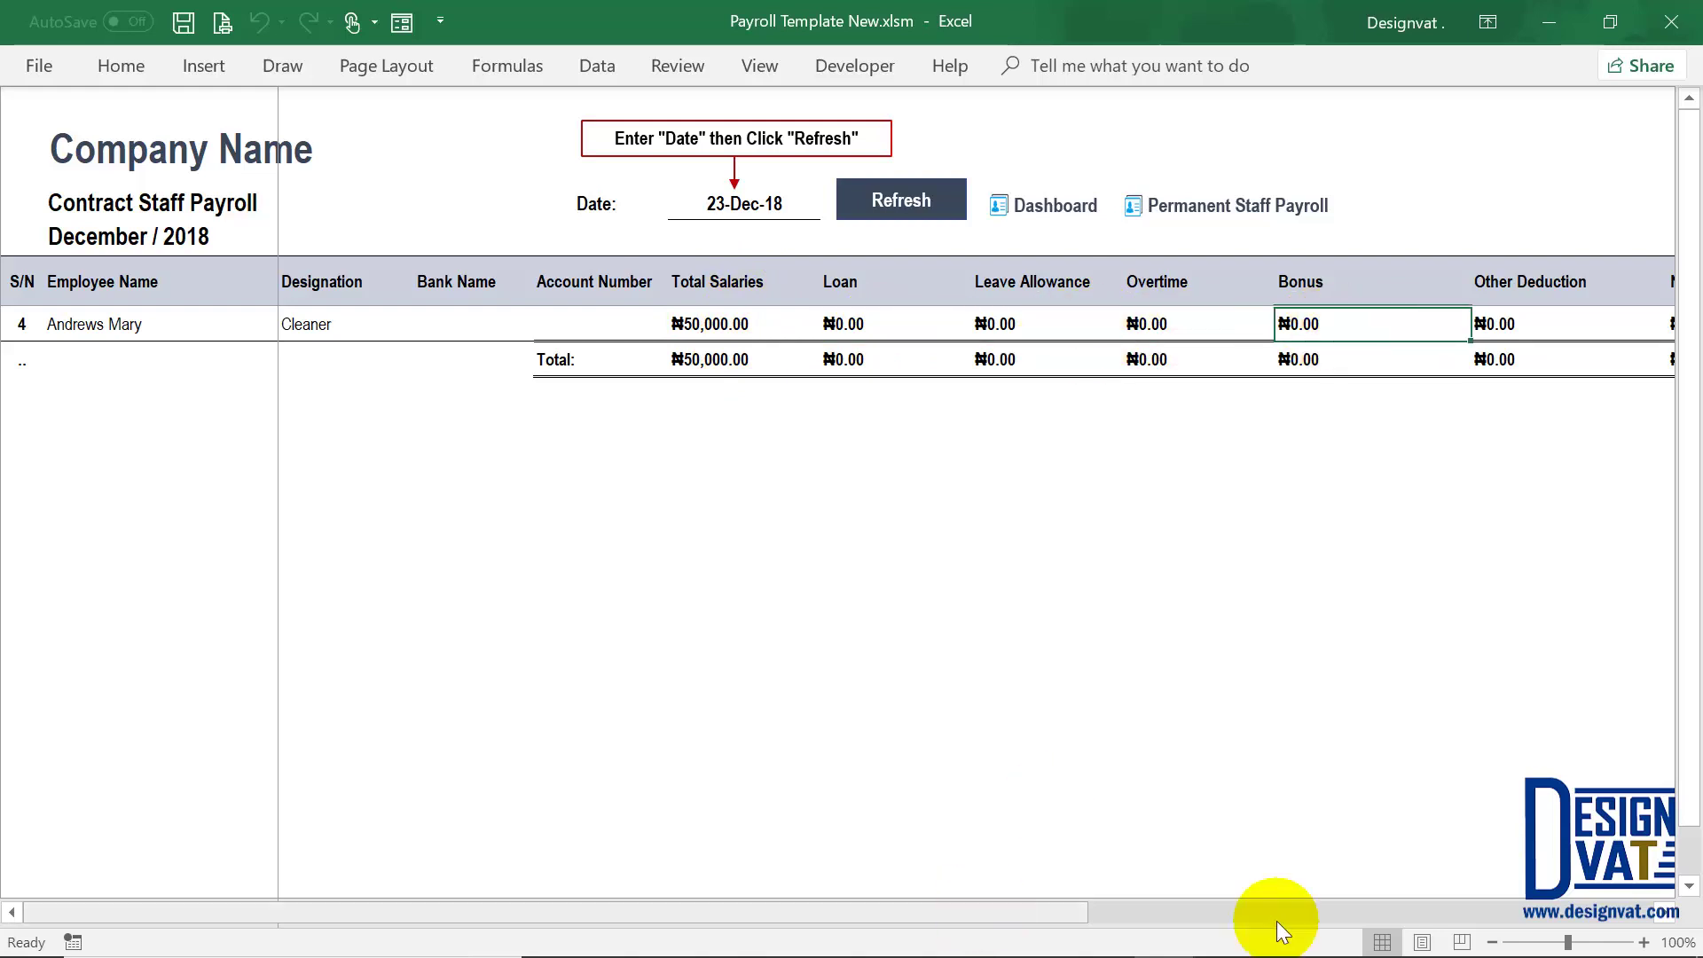
left_click_drag(1311, 917, 1328, 917)
left_click(985, 326)
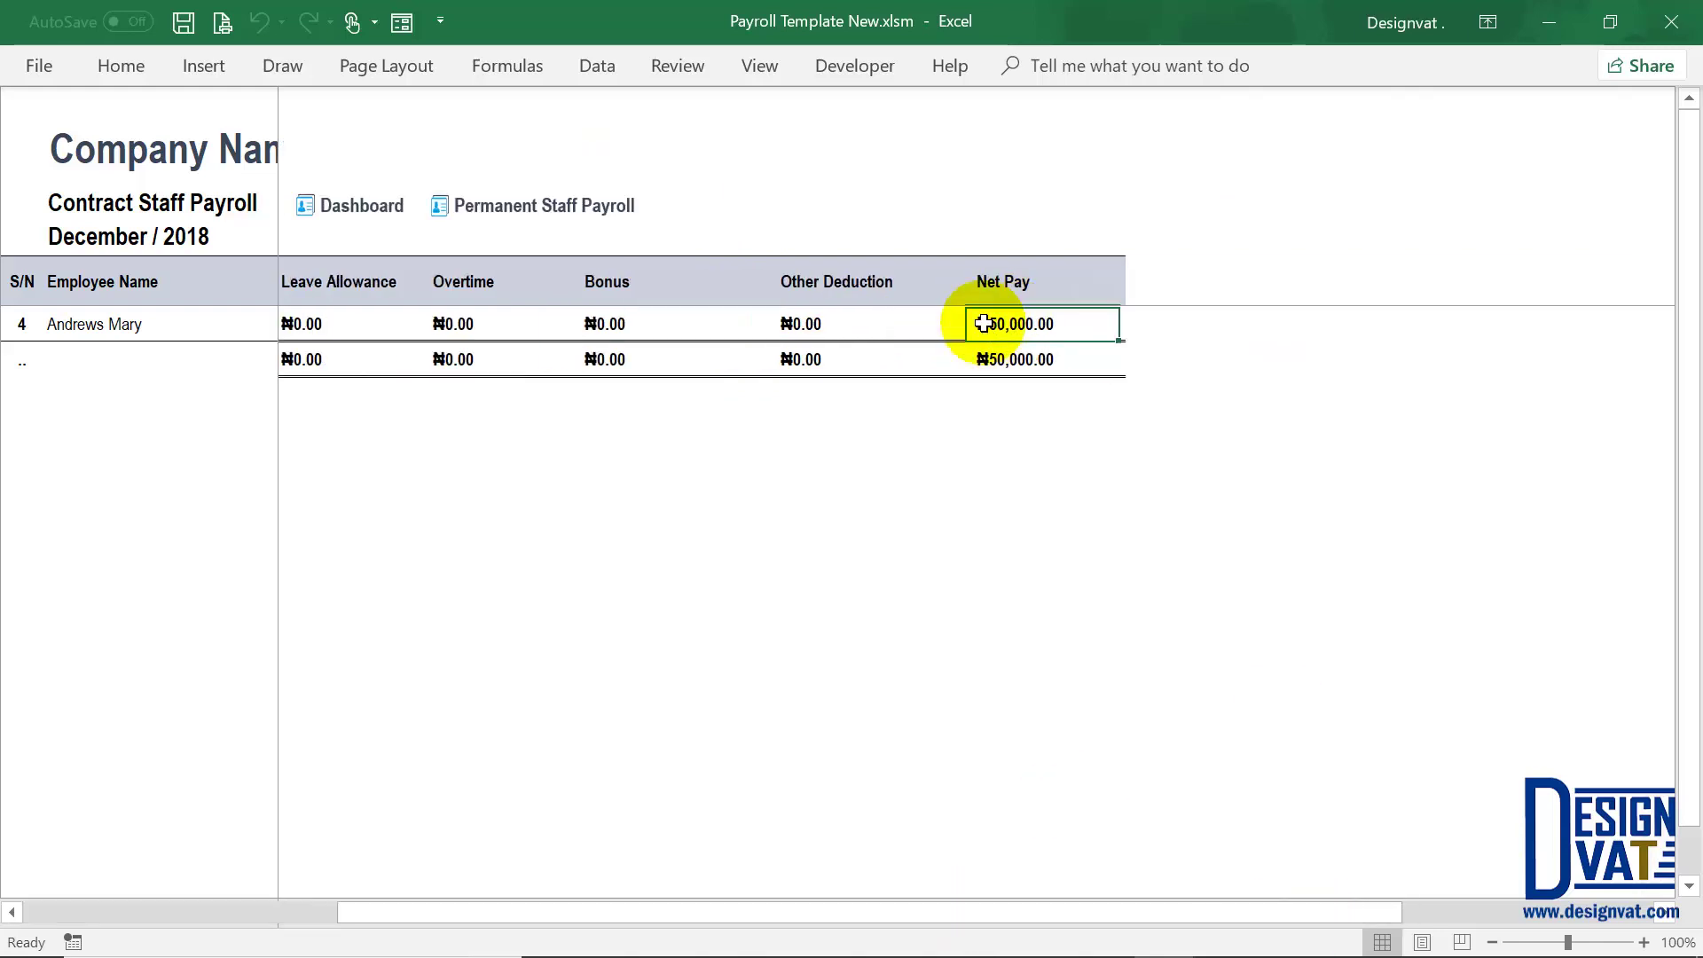